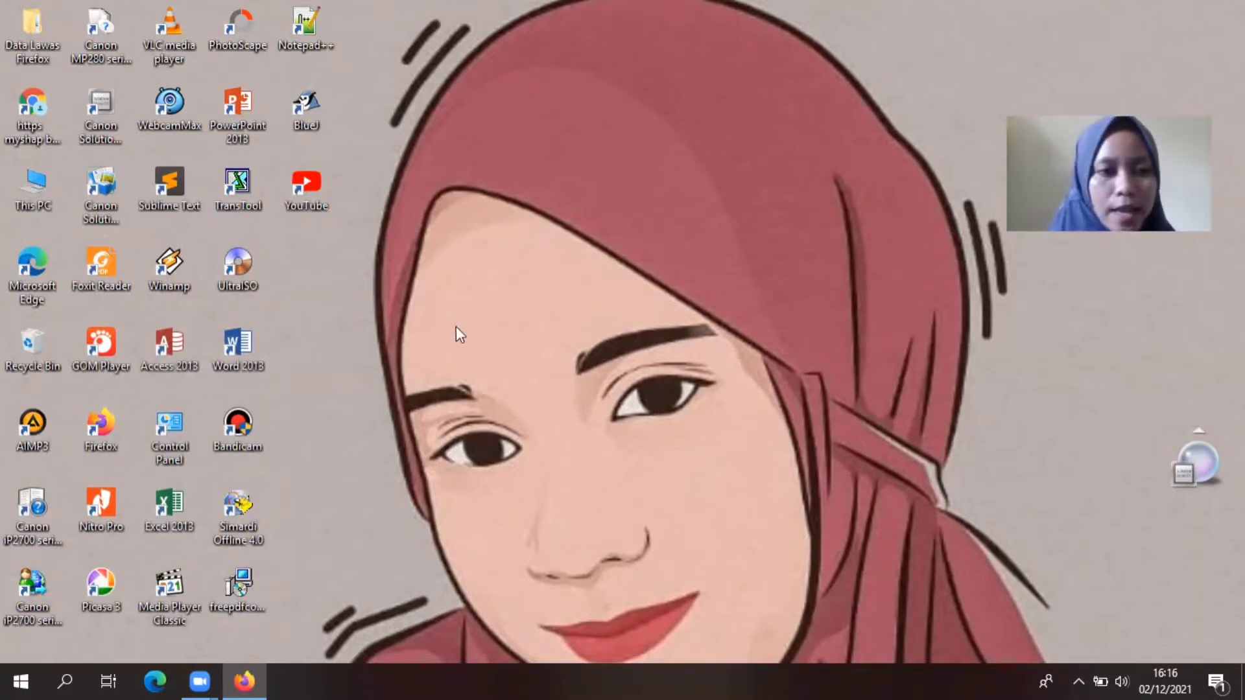
Step: Launch xampp-control from the C:\xampp folder in File Explorer
double_click(26, 190)
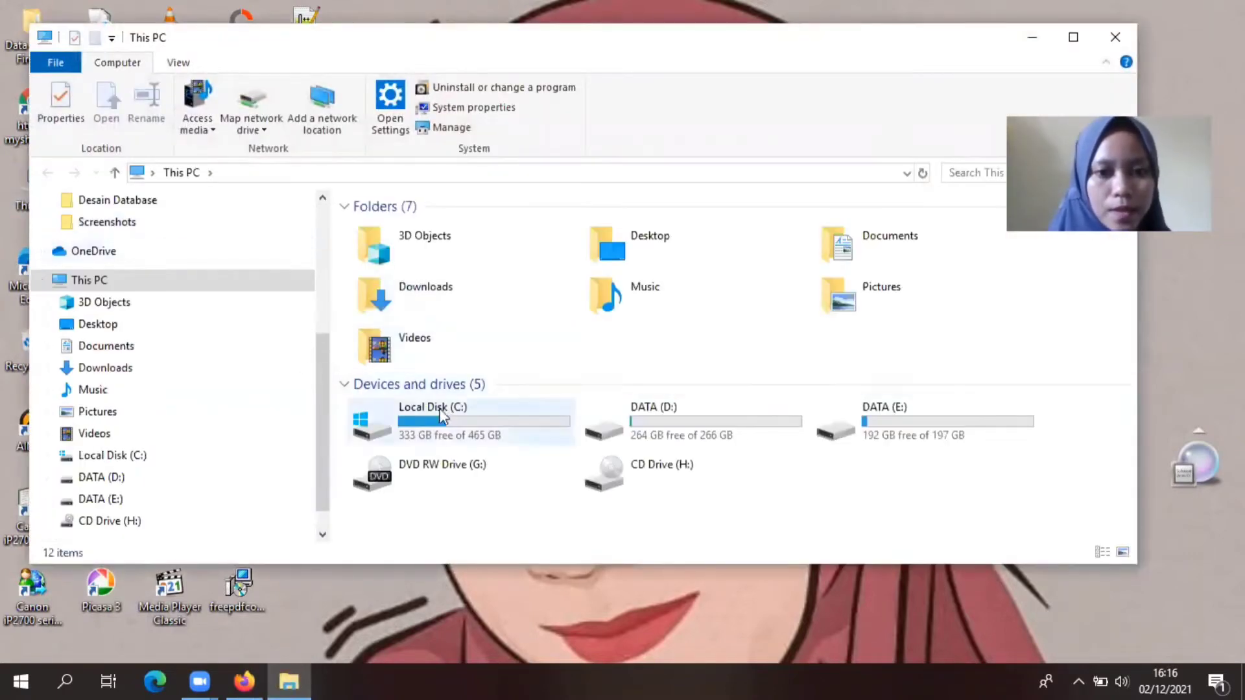
double_click(445, 414)
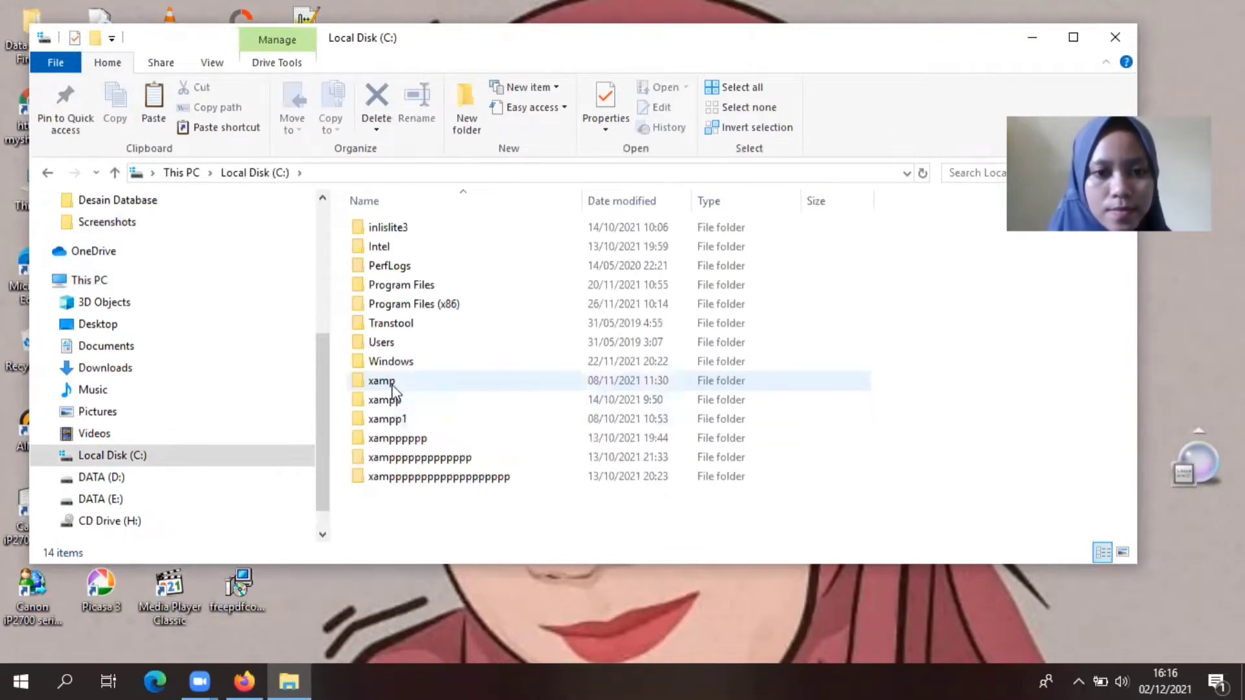
double_click(392, 382)
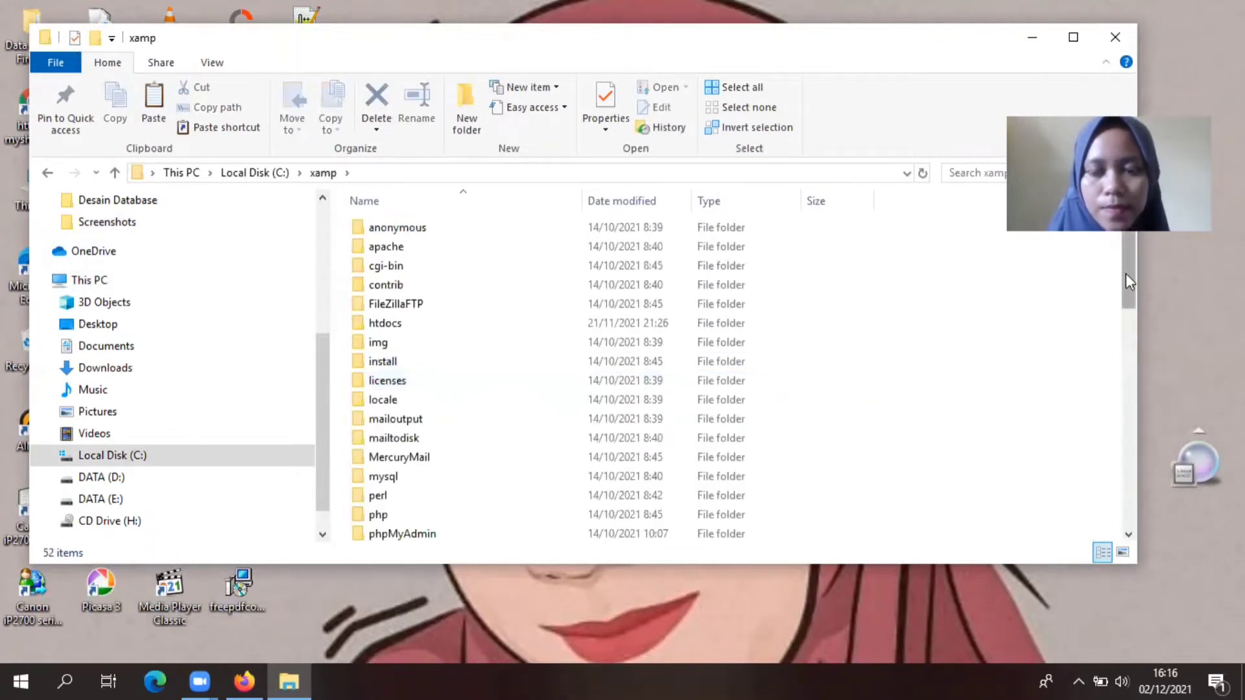
drag(1126, 273, 1150, 507)
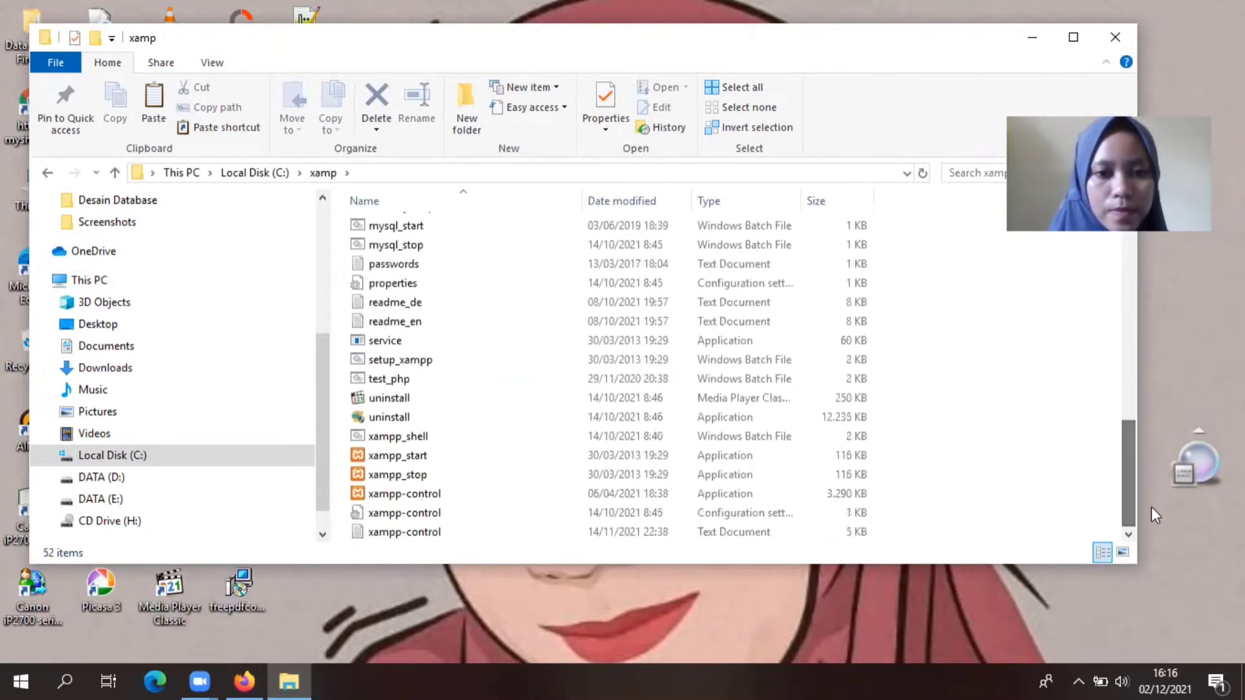
double_click(408, 496)
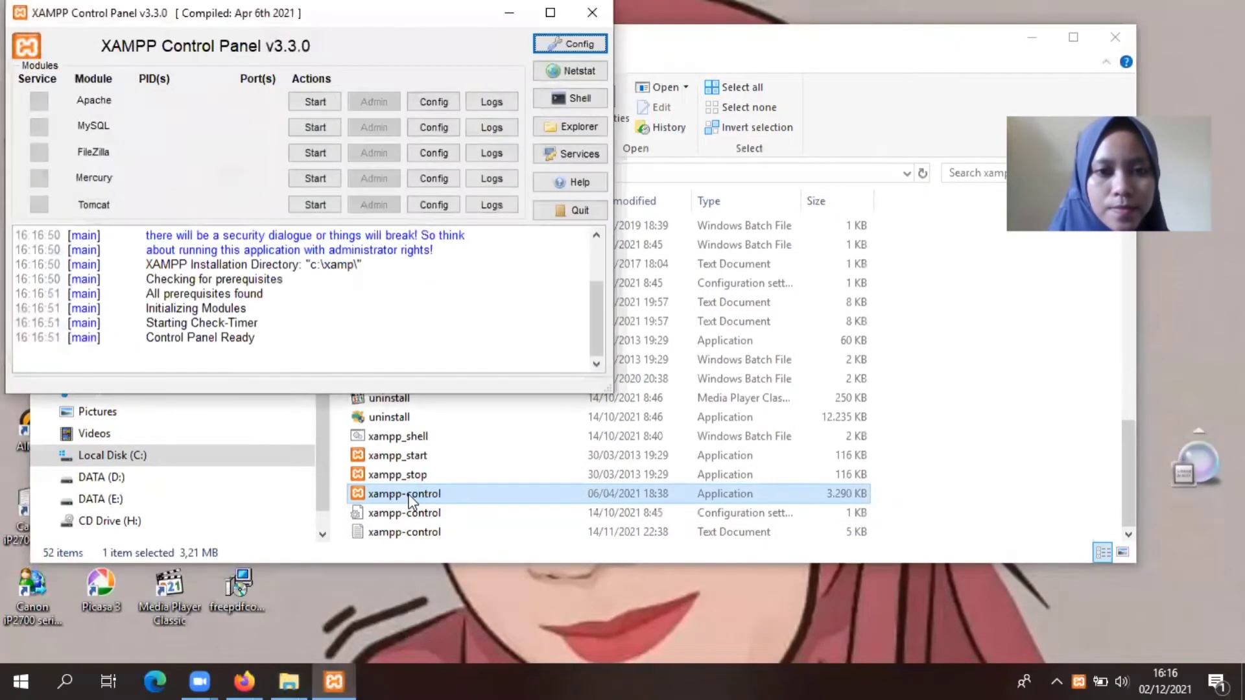
Step: Start the Apache and MySQL services in the XAMPP Control Panel
click(314, 103)
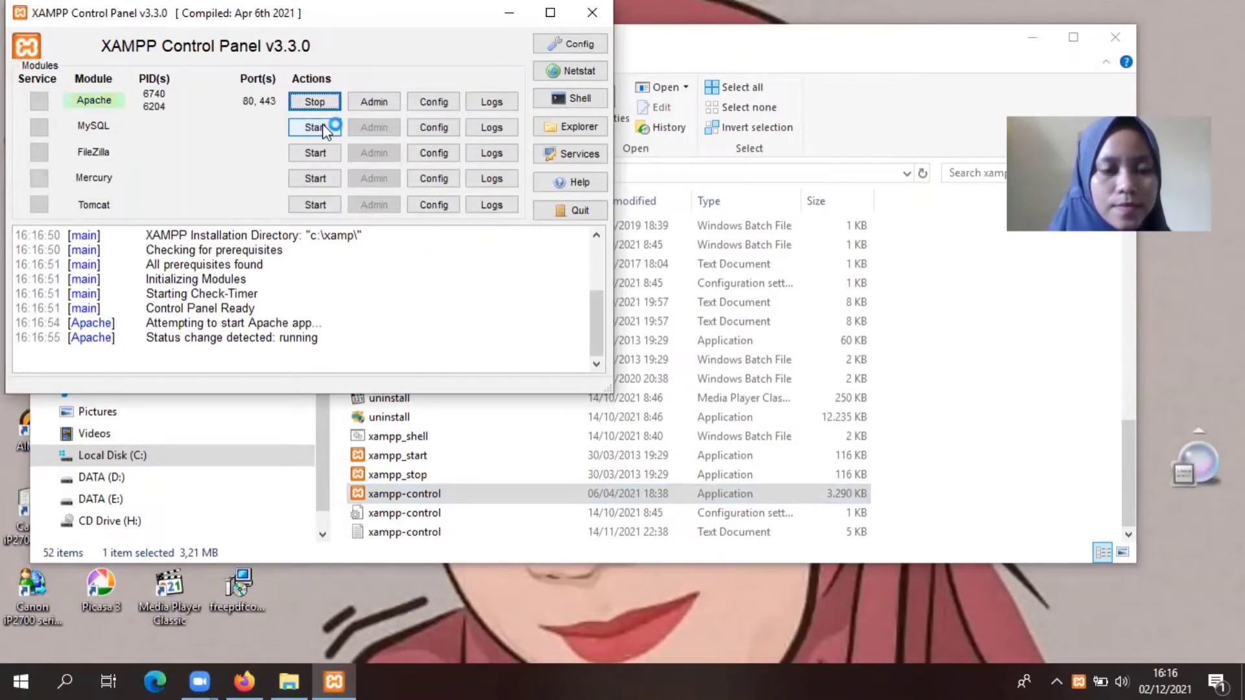
click(315, 127)
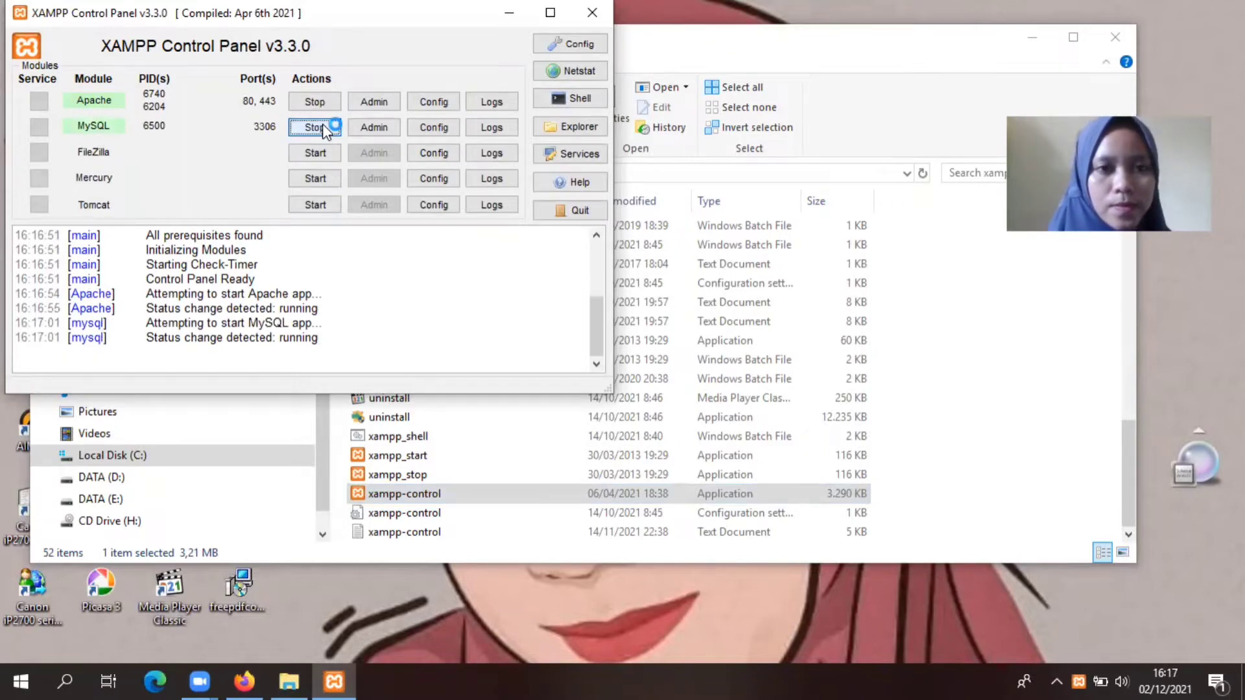
Step: Load localhost/phpmyadmin in a new Firefox tab
click(375, 102)
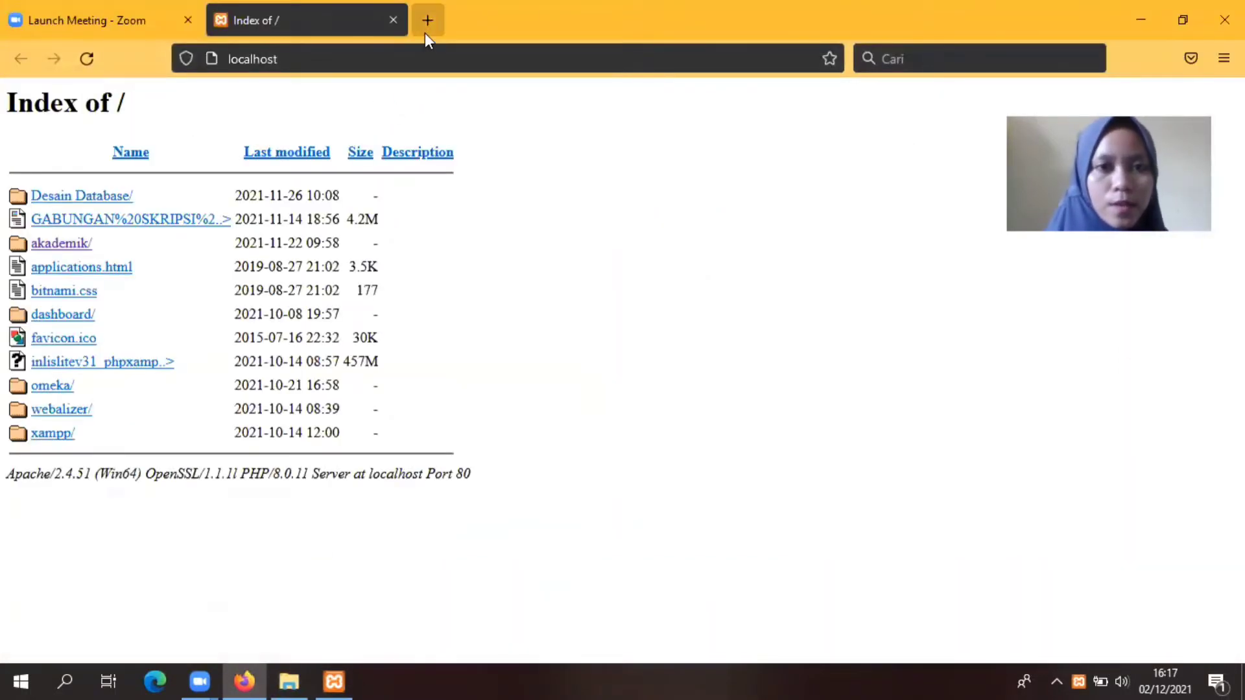
click(426, 26)
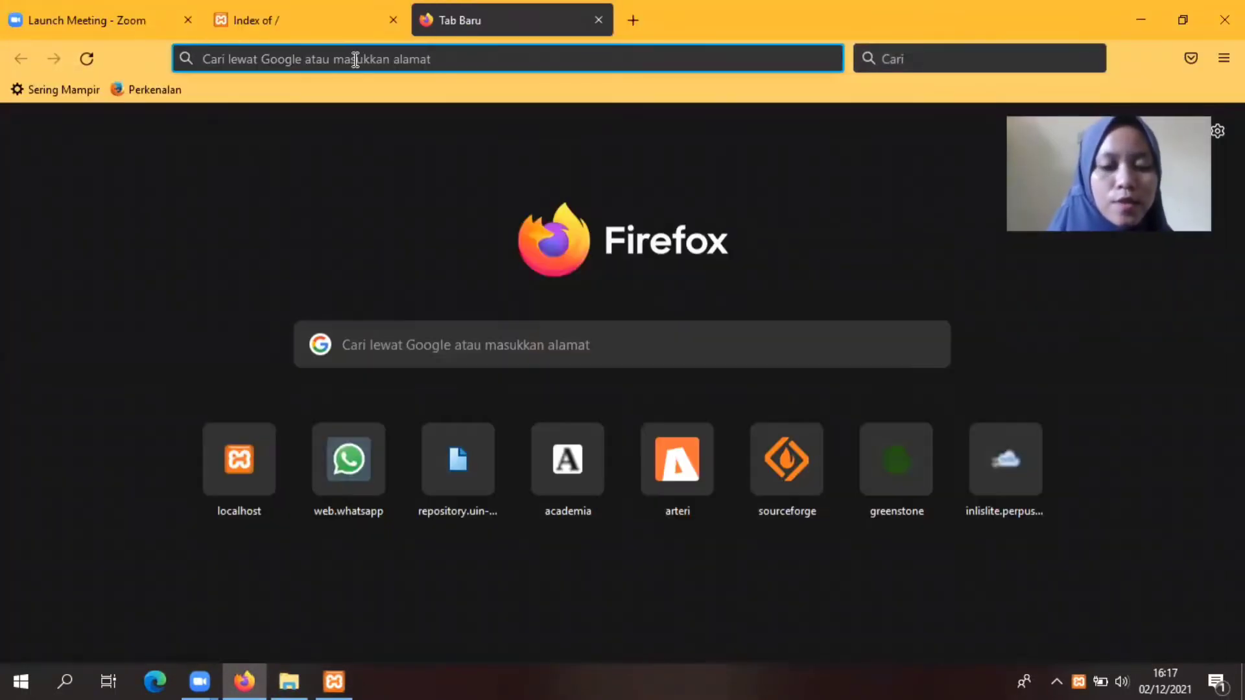
text(localhost)
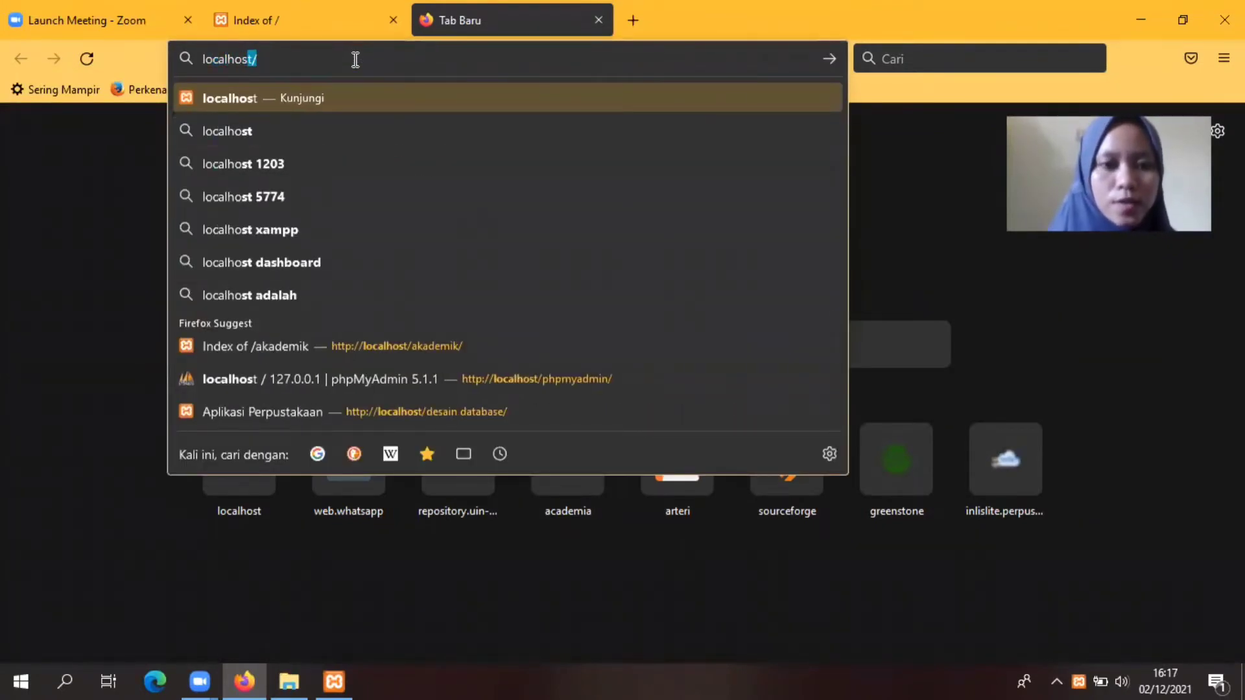
text(/phpm)
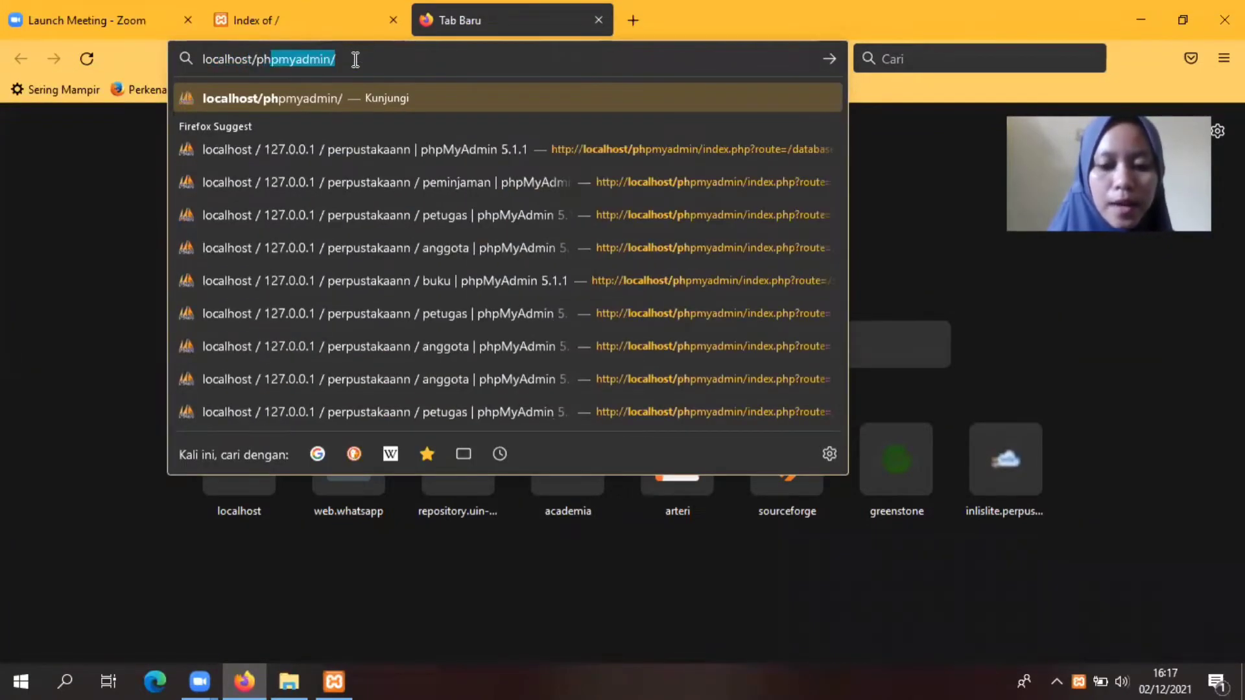
text(y)
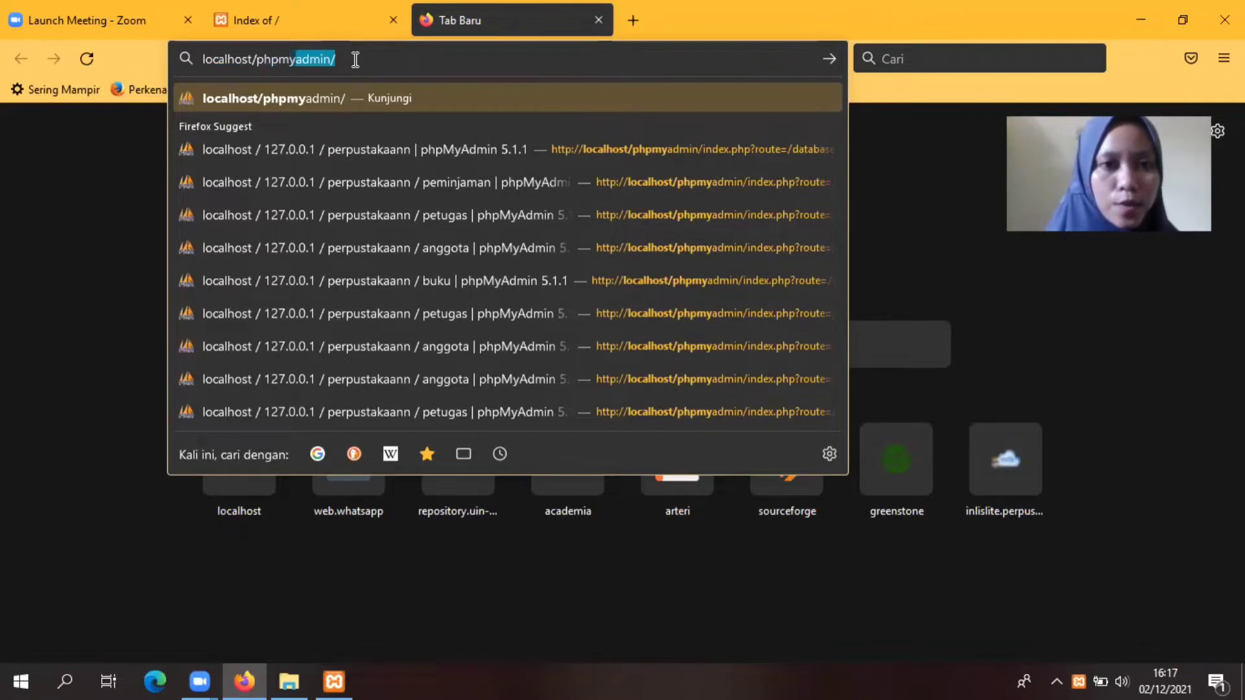
key(Return)
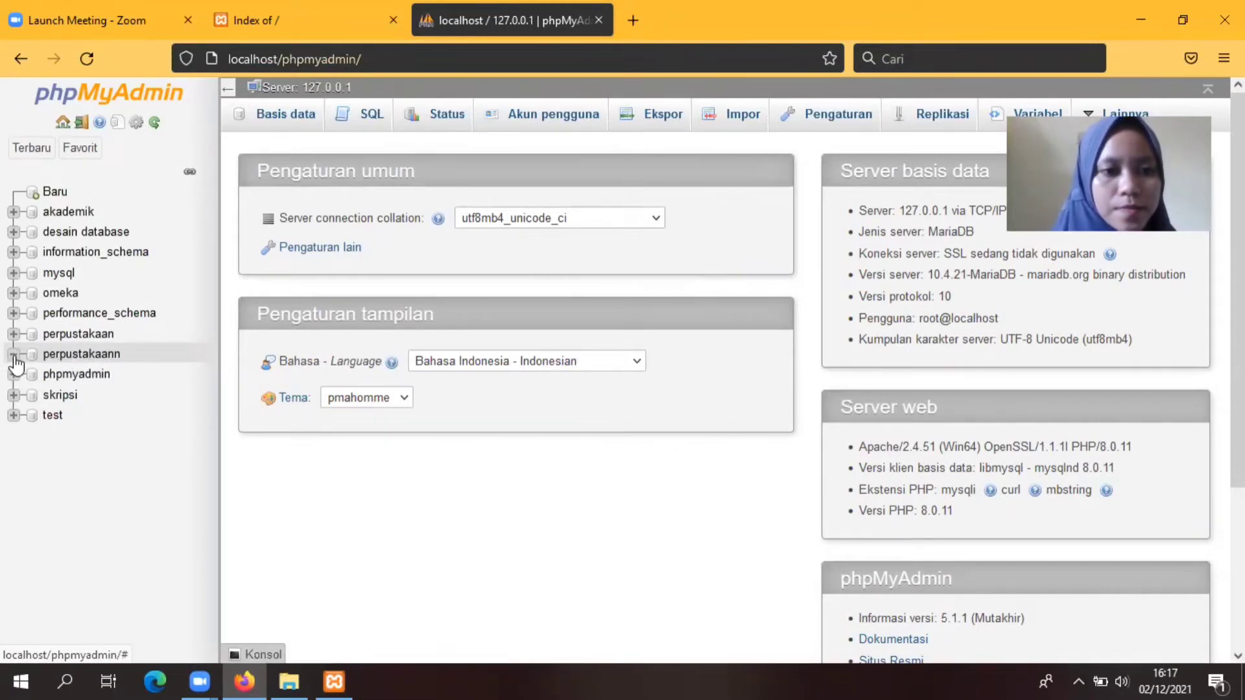
Step: In the perpustakaann database, create a new table named anggota with 5 columns
click(63, 362)
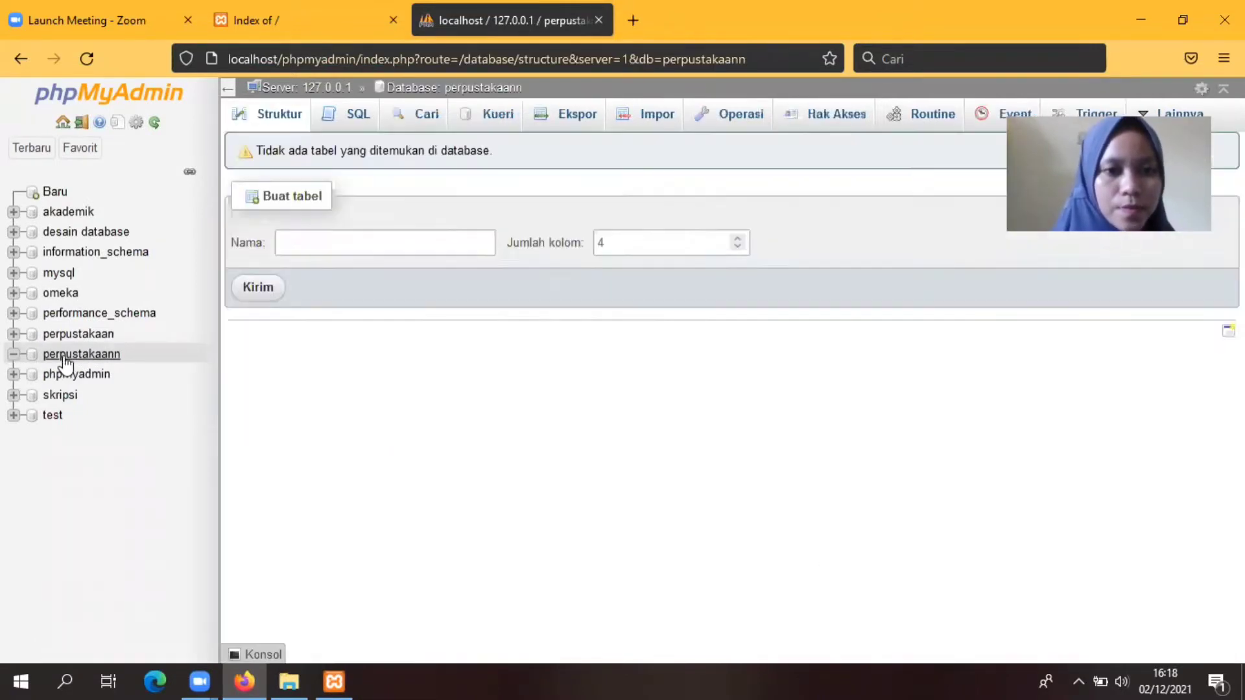
click(301, 246)
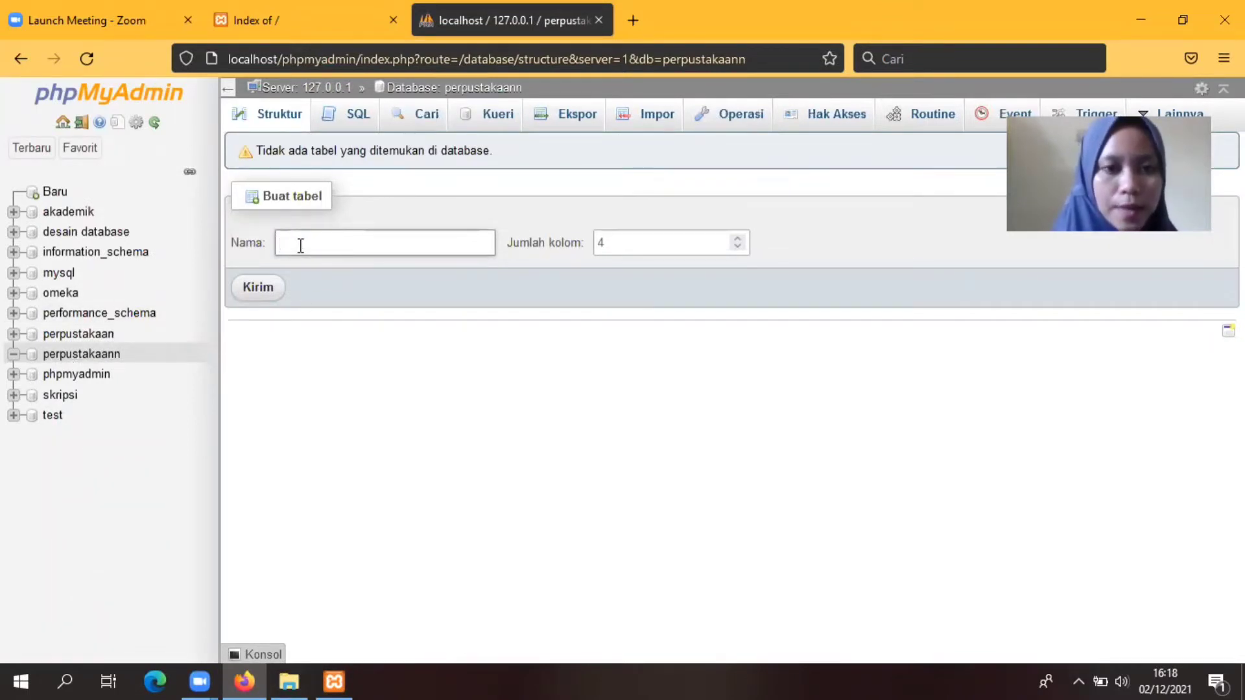
text(anggota)
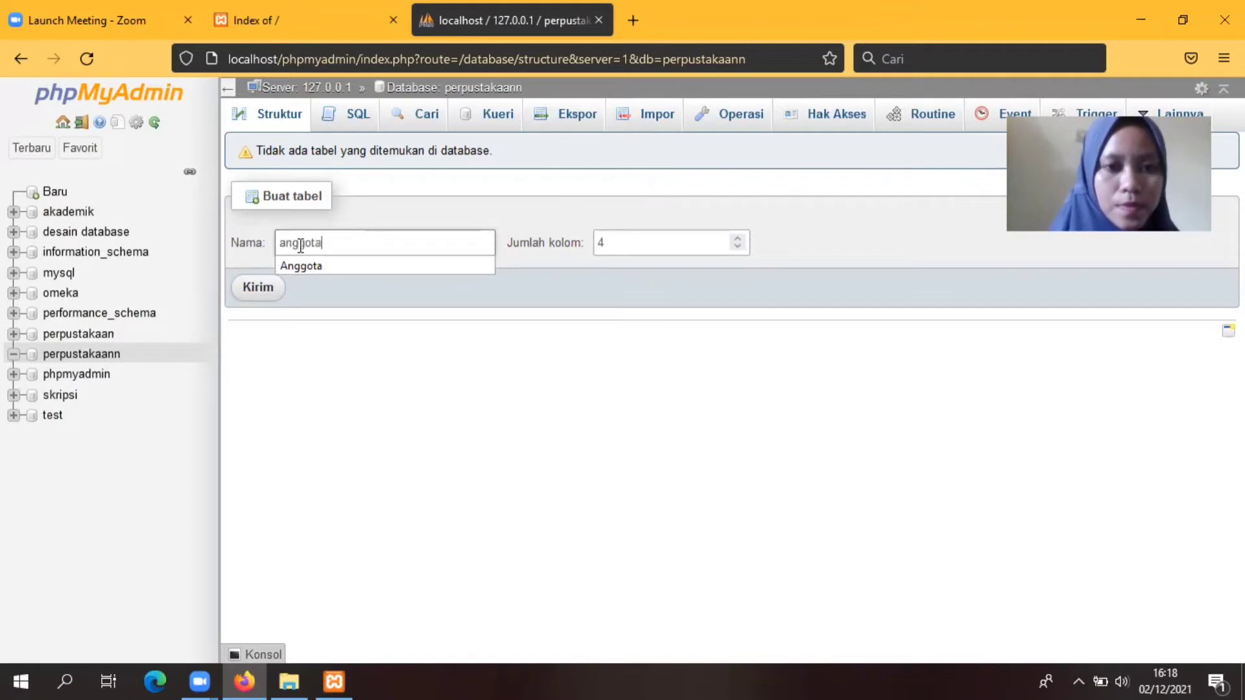
click(719, 243)
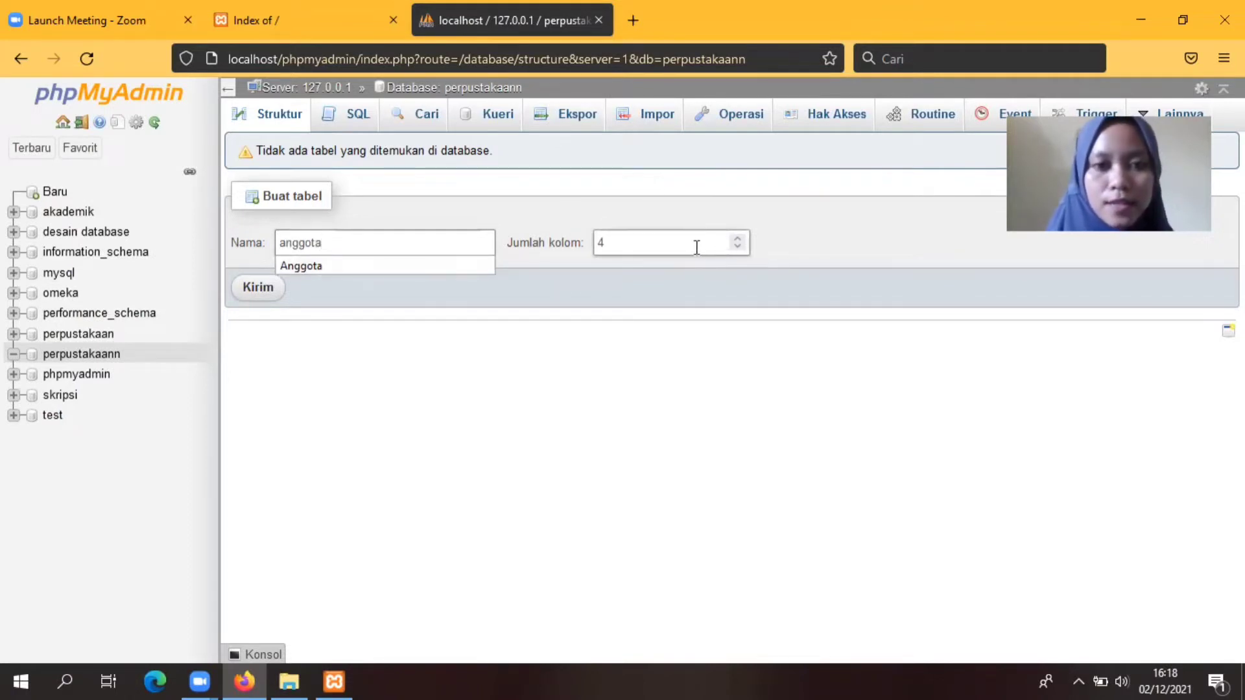
click(629, 243)
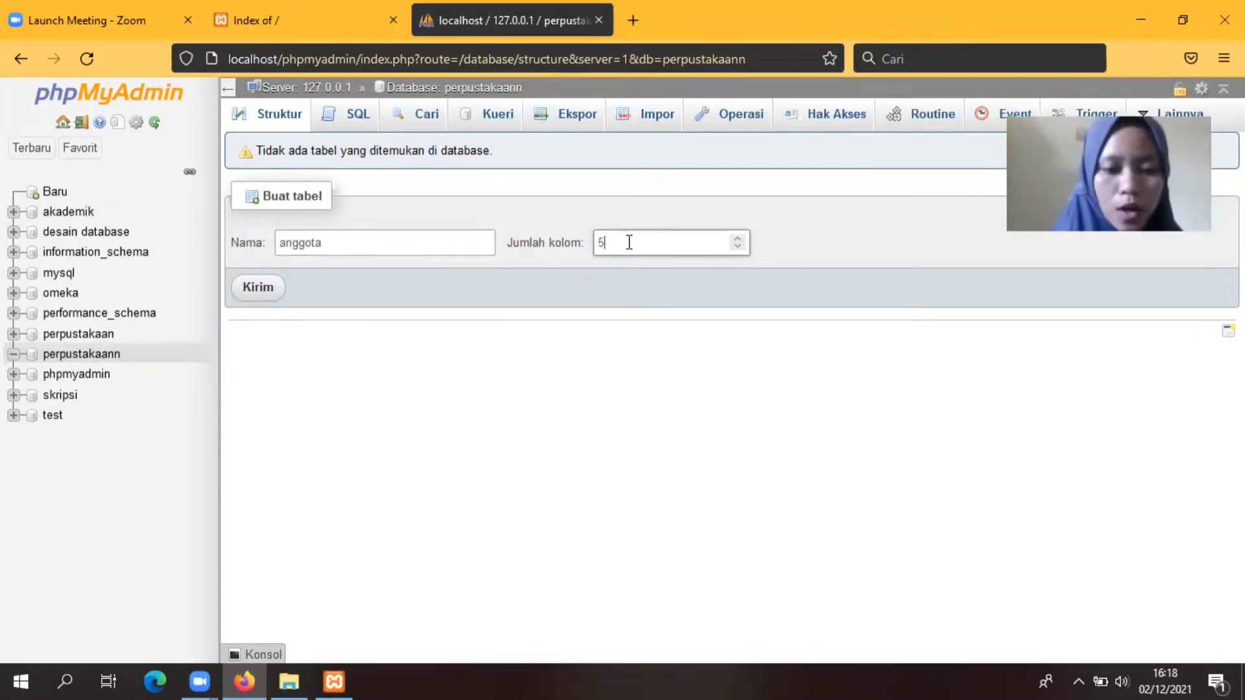
click(259, 291)
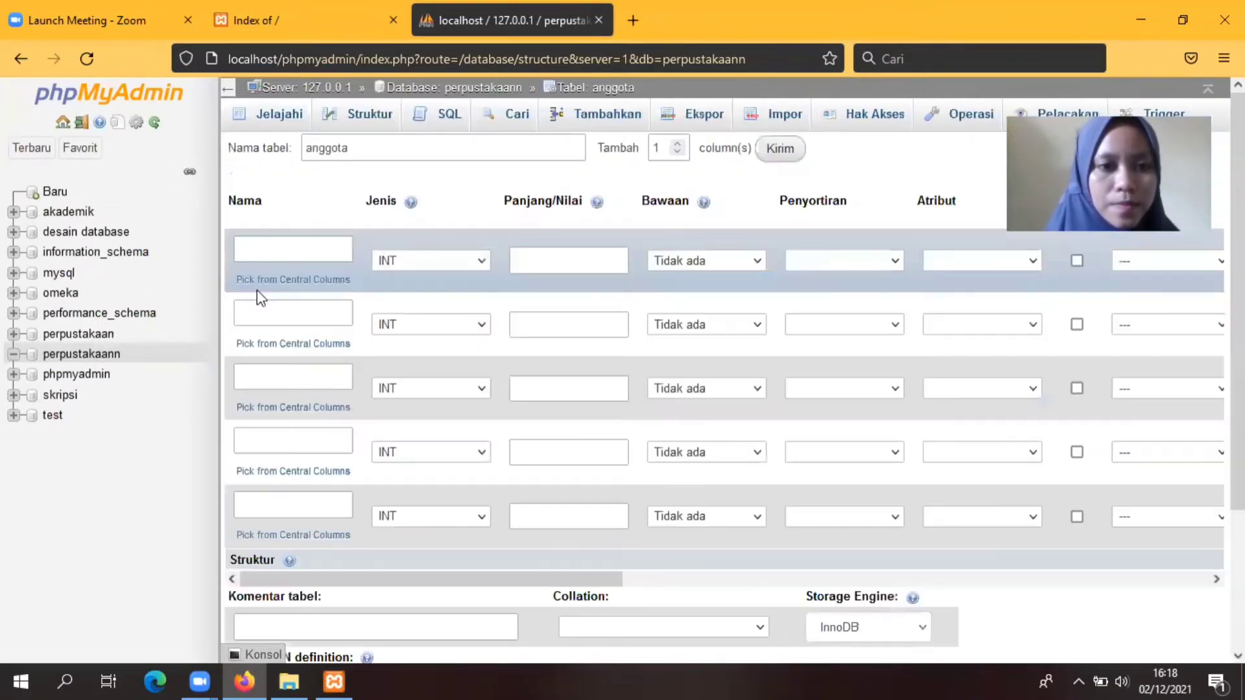
Step: Name the first column id_anggota, and define nama as VARCHAR(50)
click(266, 251)
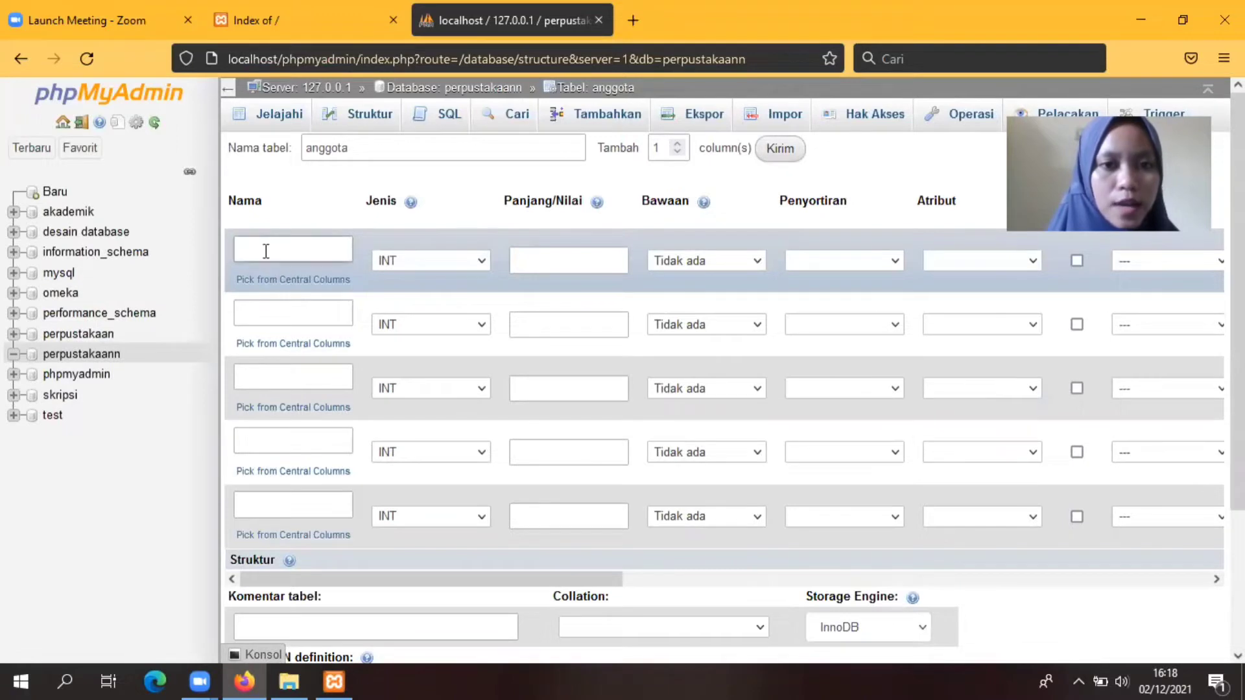
text(id_)
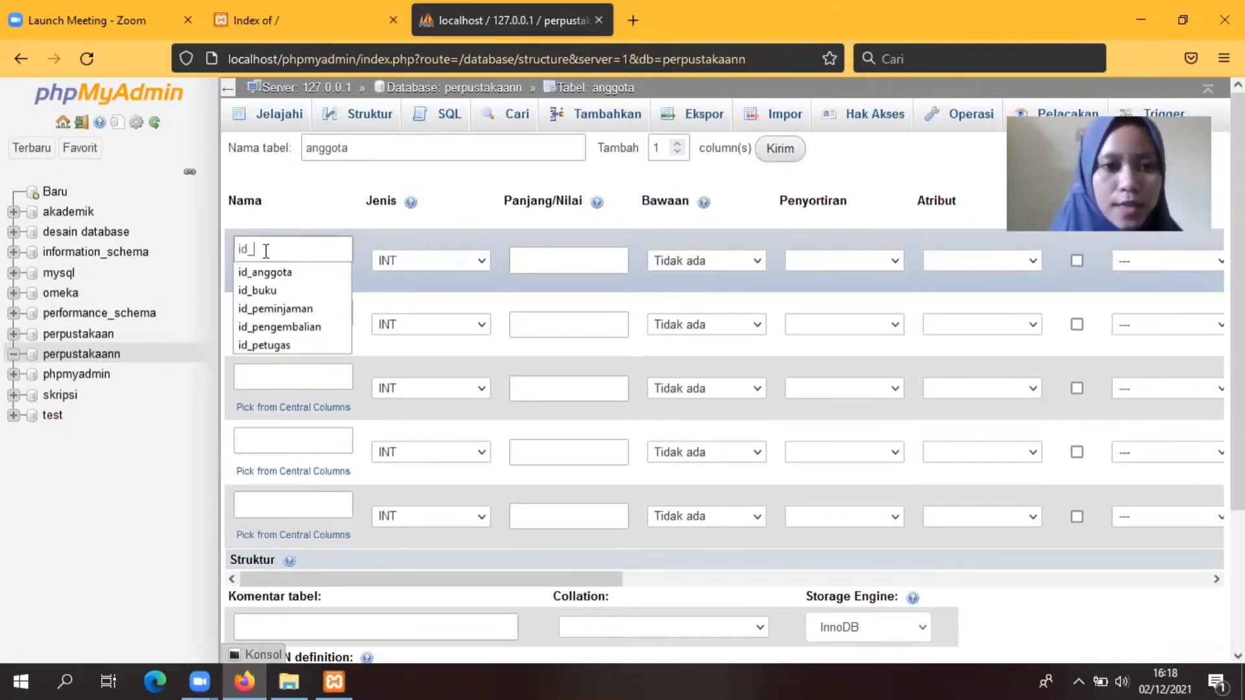
text(anggota)
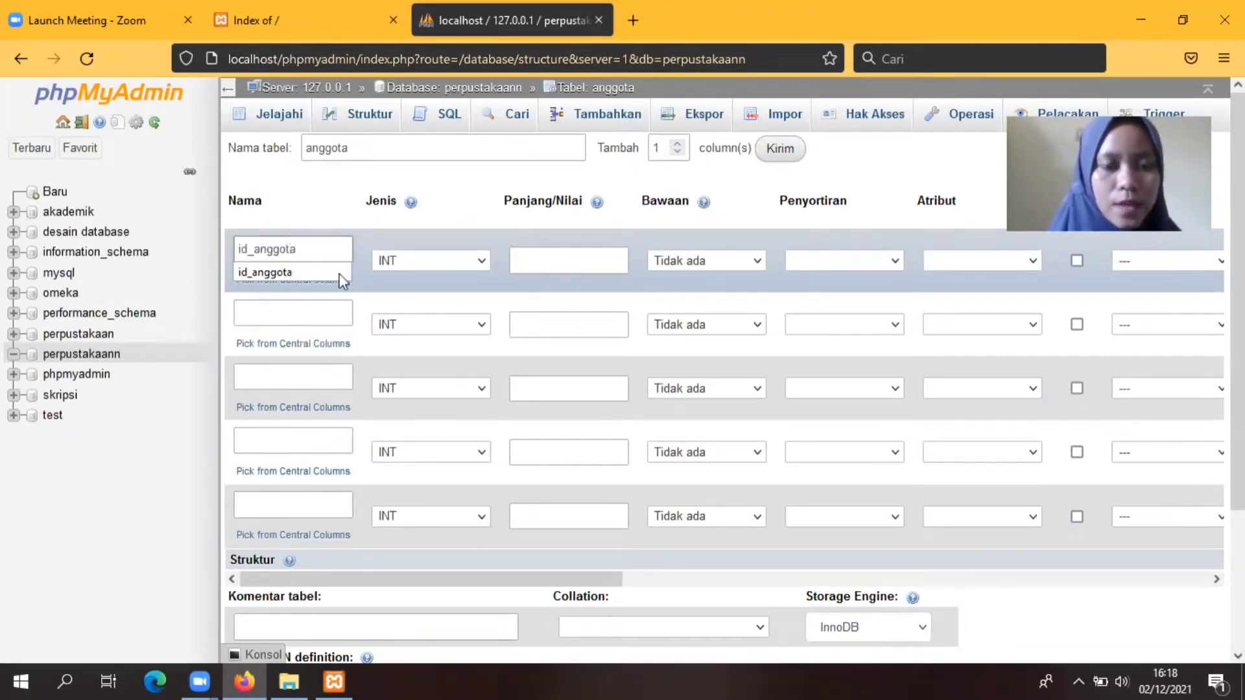
click(481, 266)
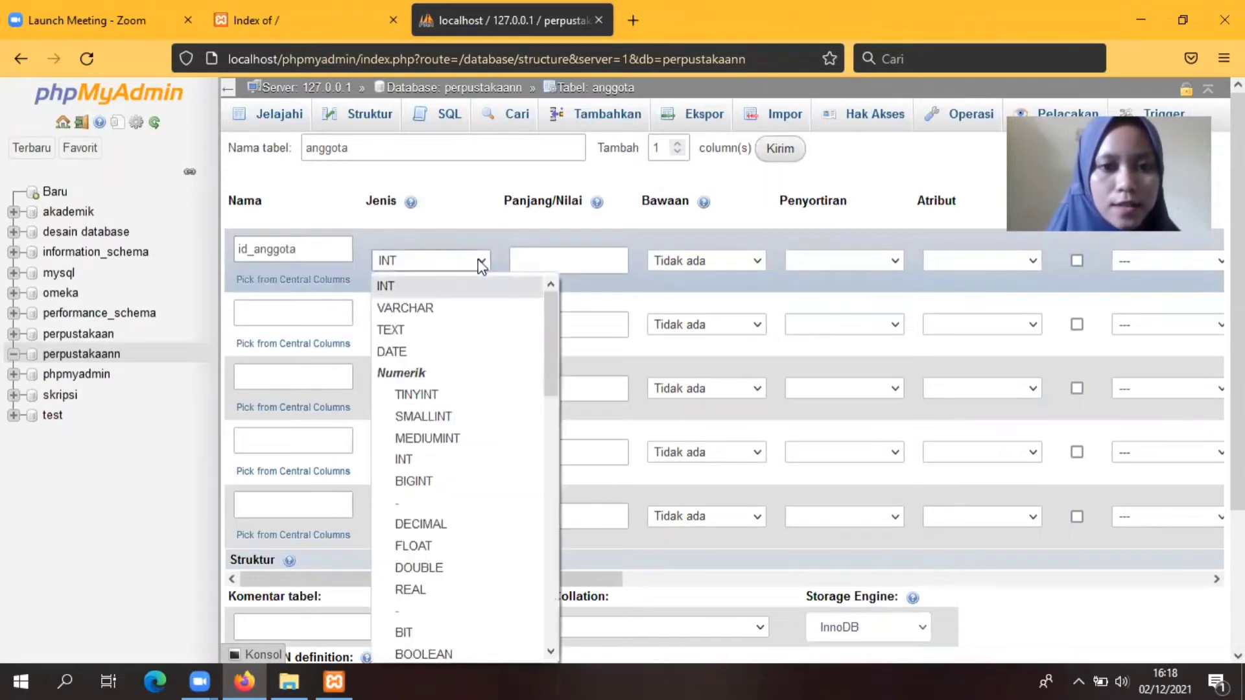
click(406, 309)
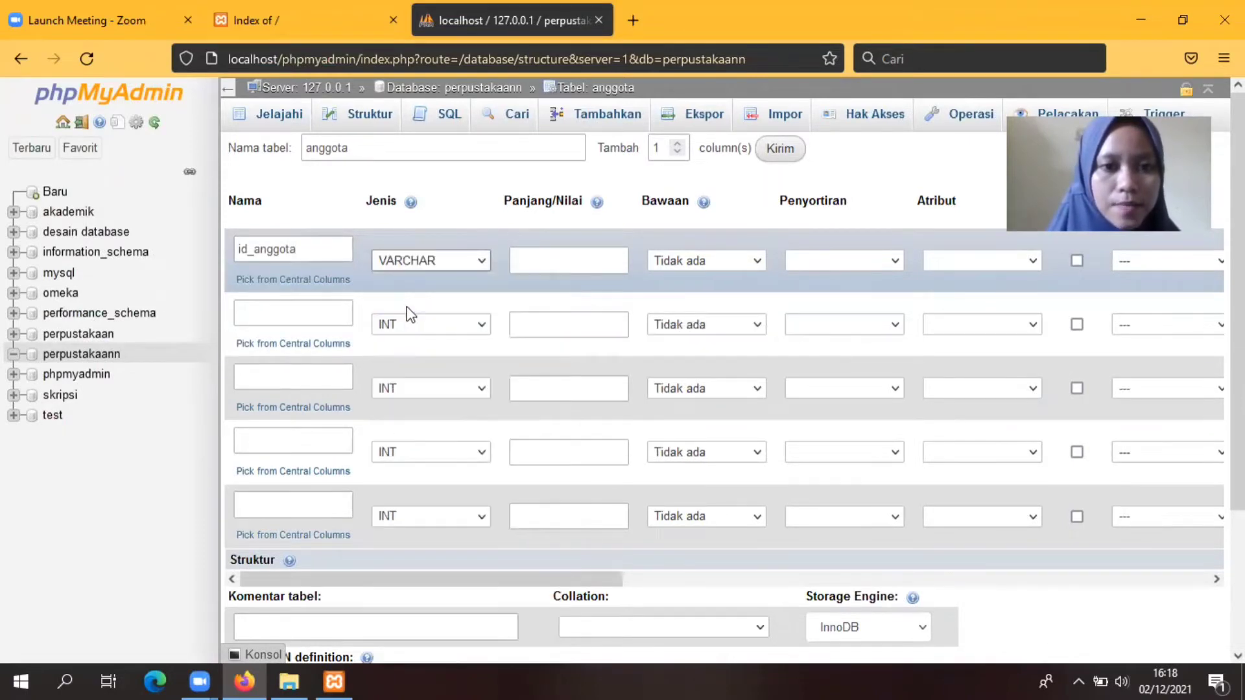
click(556, 259)
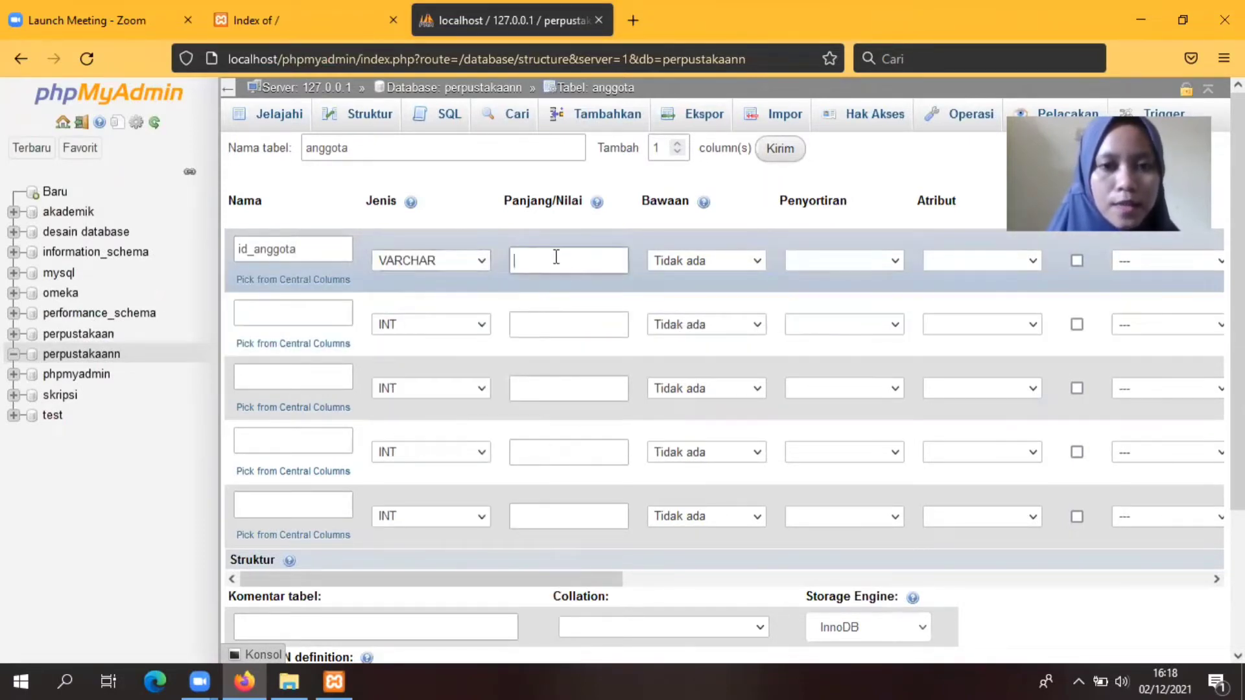
text(9)
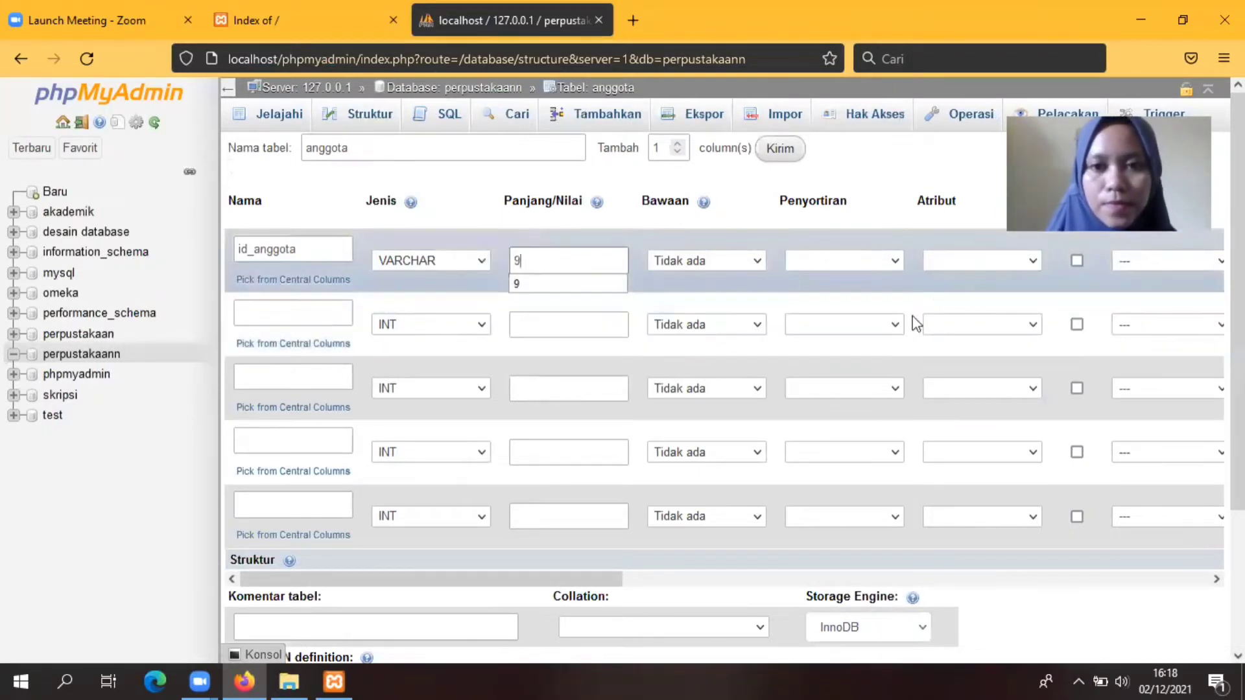
click(269, 312)
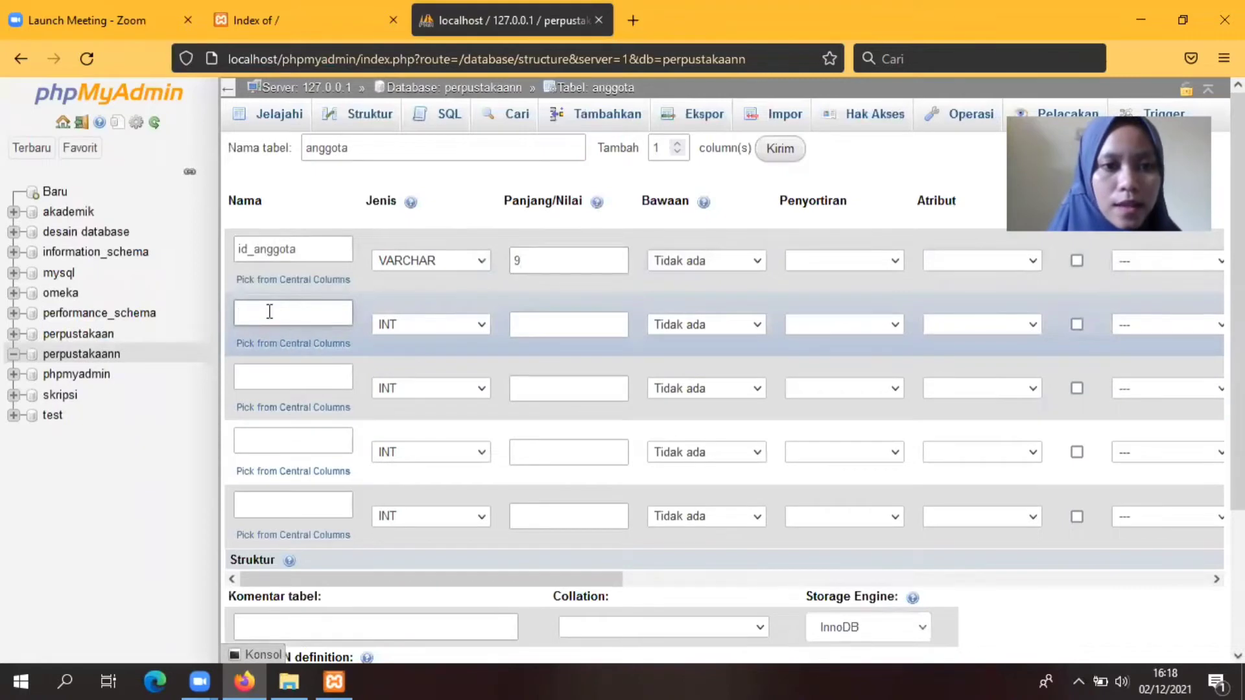
text(nama)
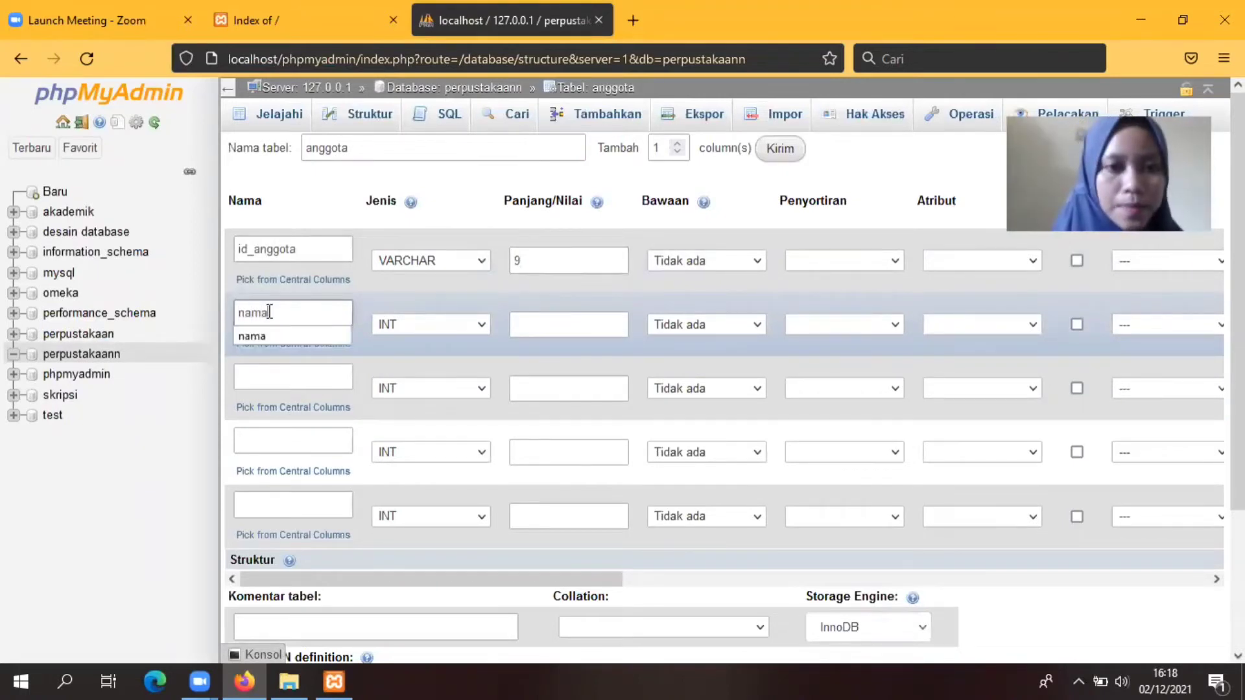
click(481, 319)
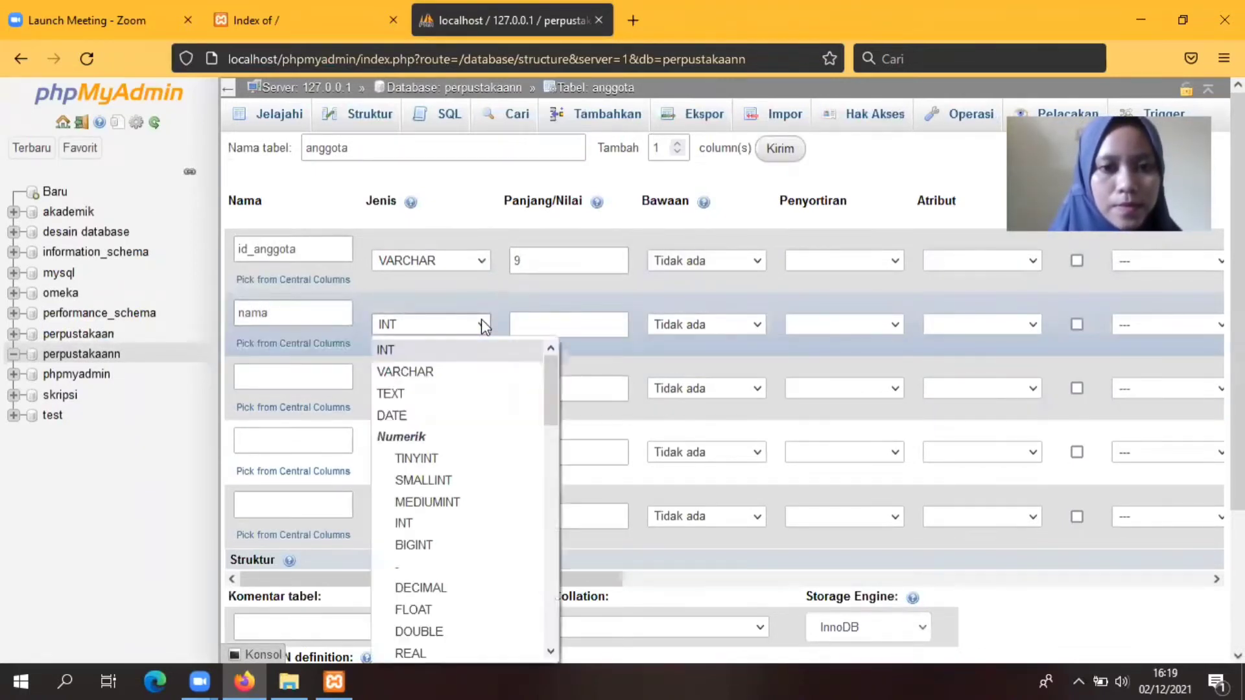
click(420, 371)
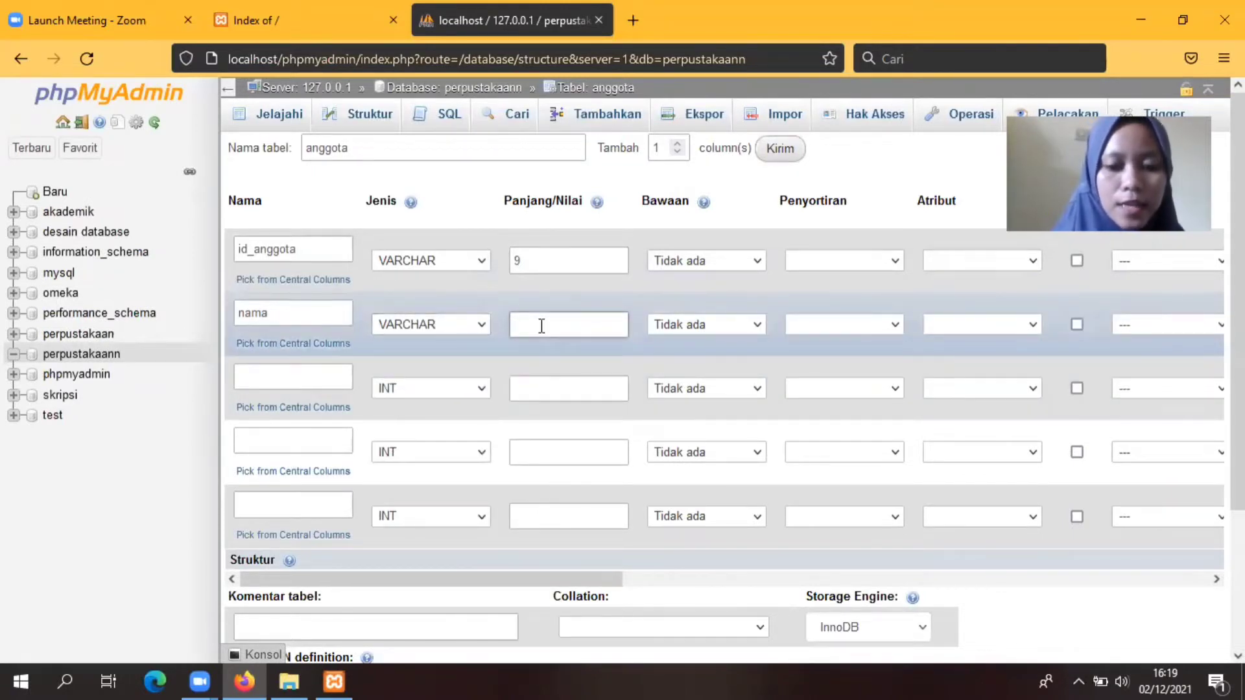
click(542, 327)
text(50)
Step: Define npm as VARCHAR(9) and alamat as a TEXT column
click(264, 373)
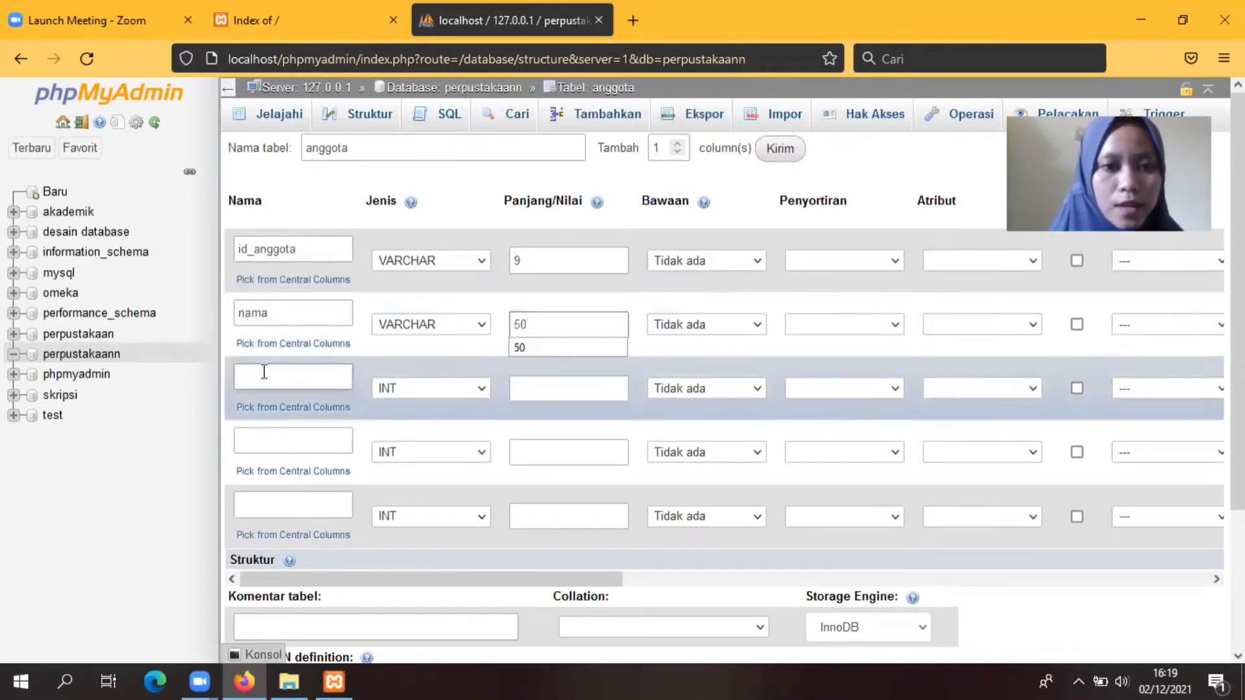
text(npm)
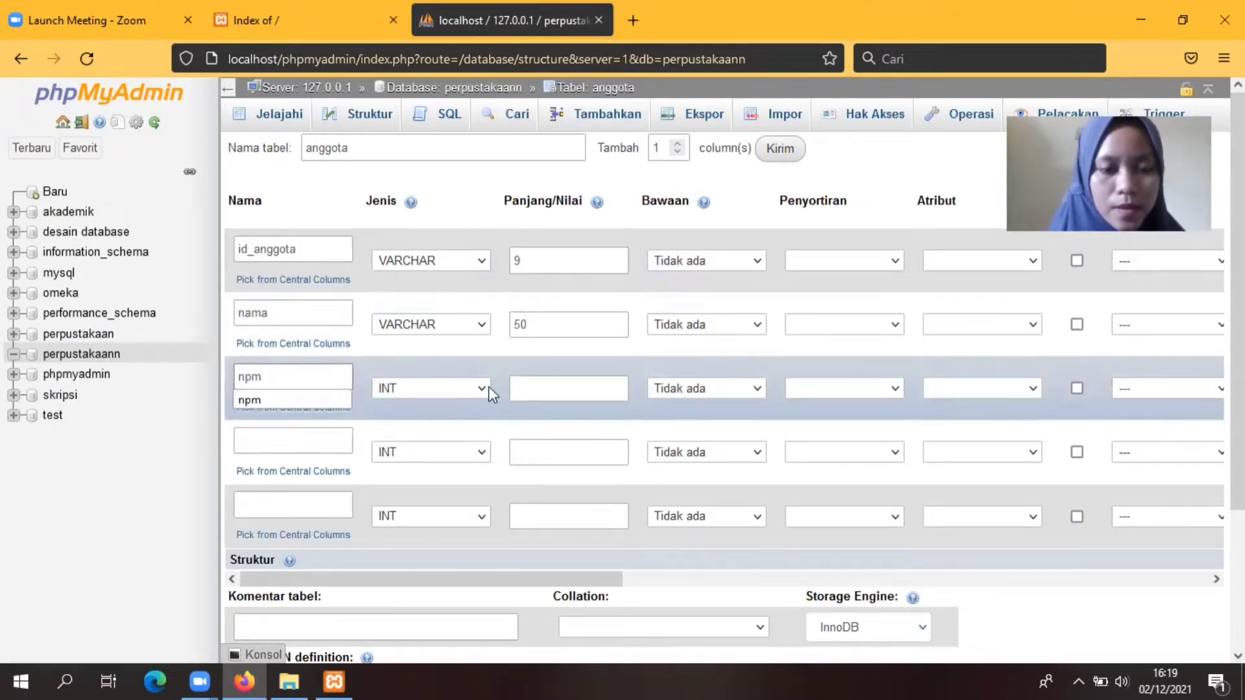
click(491, 391)
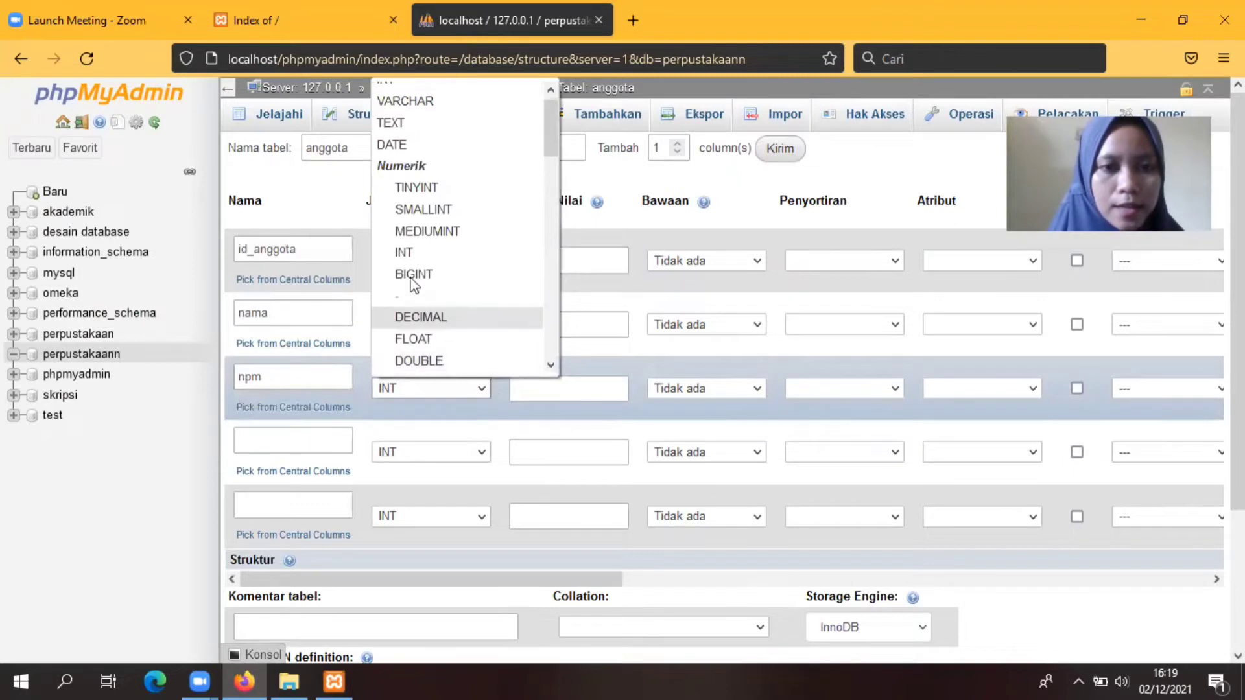
click(417, 102)
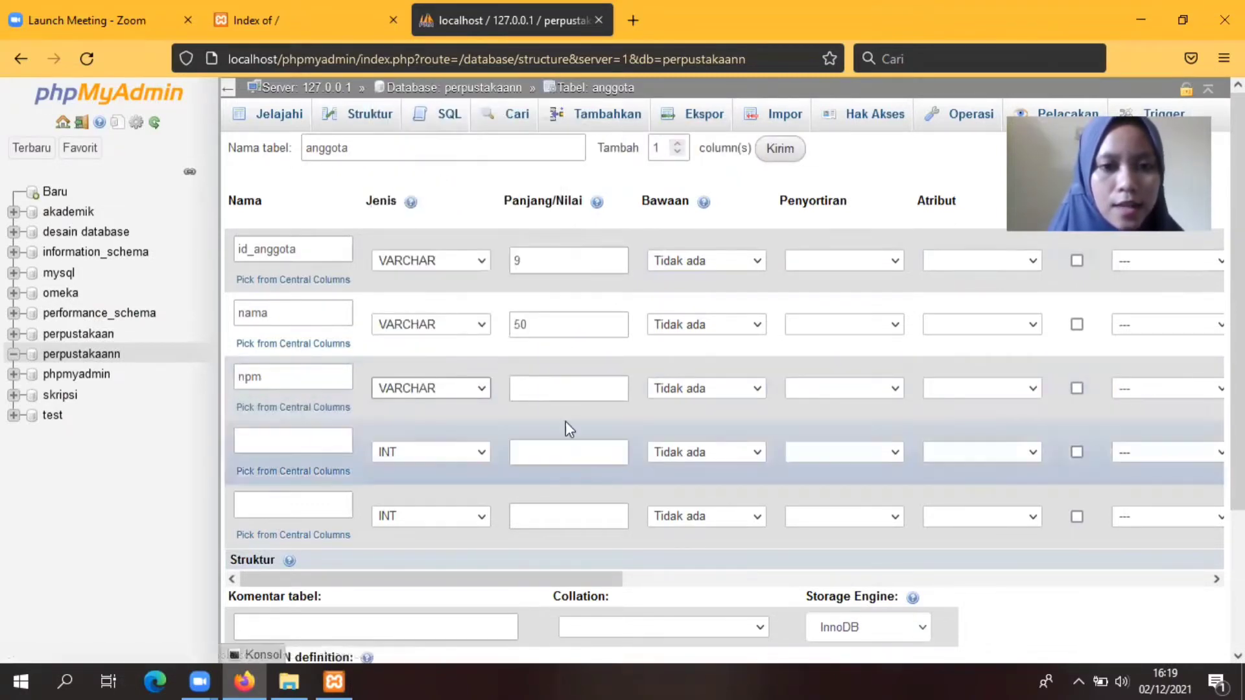
click(549, 380)
text(9)
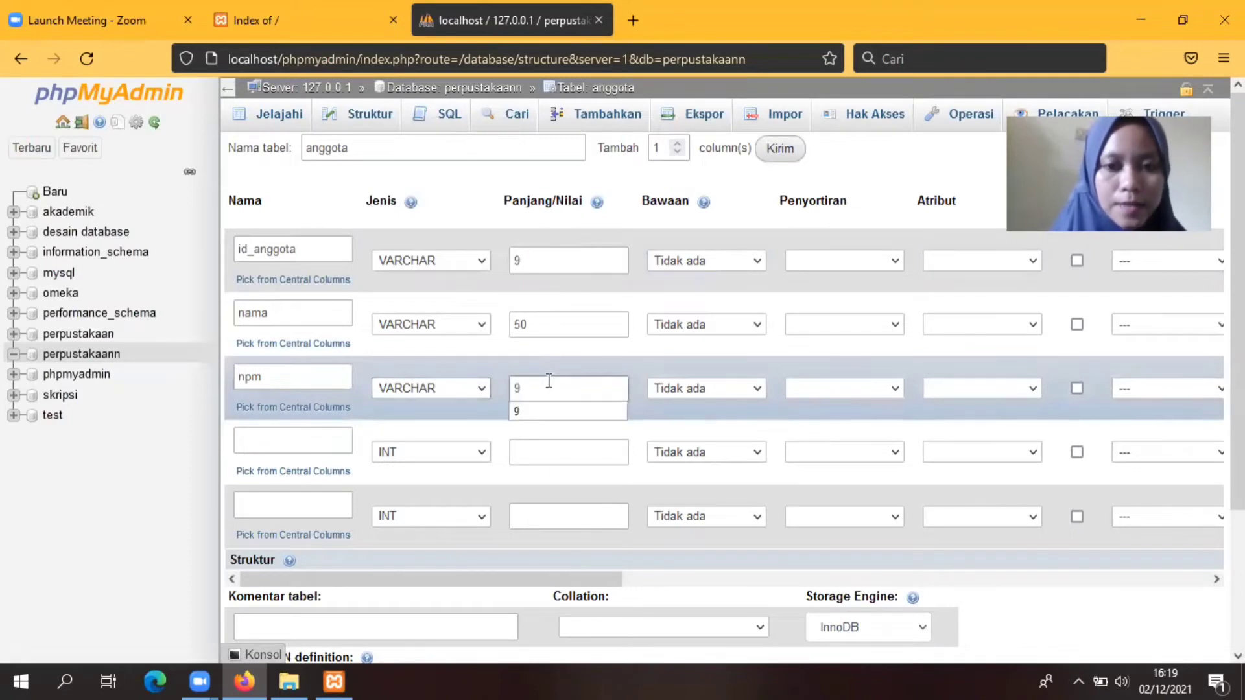
click(271, 439)
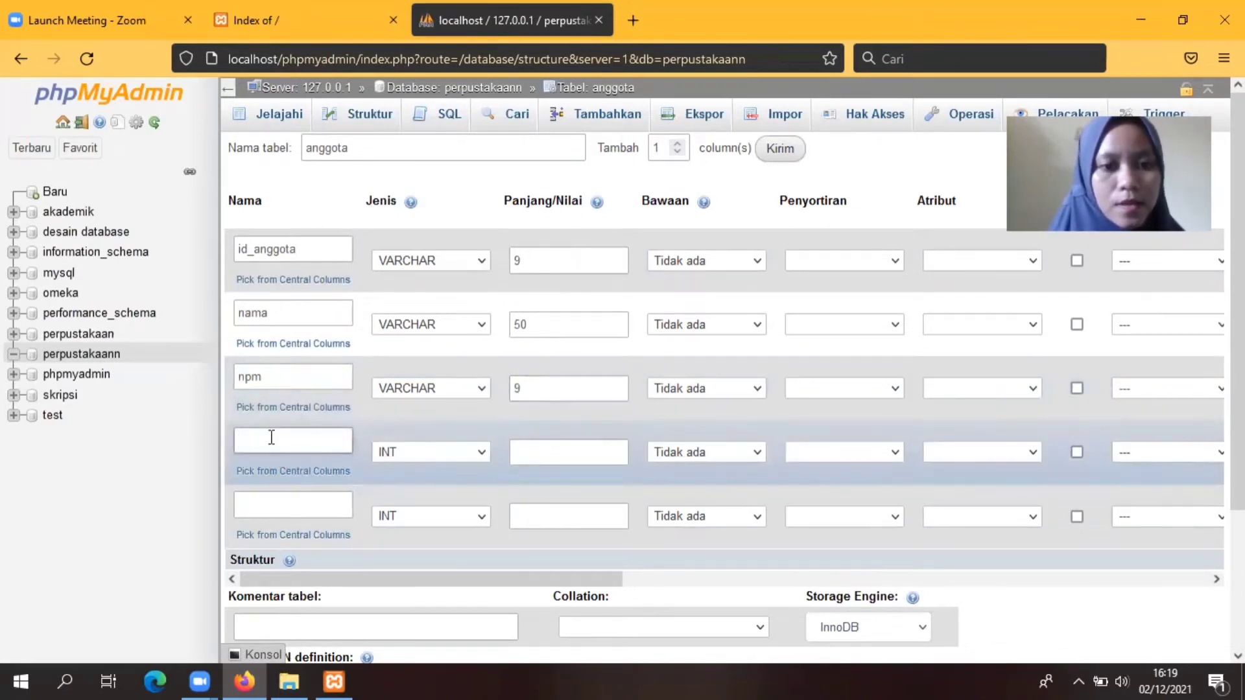
text(alamat)
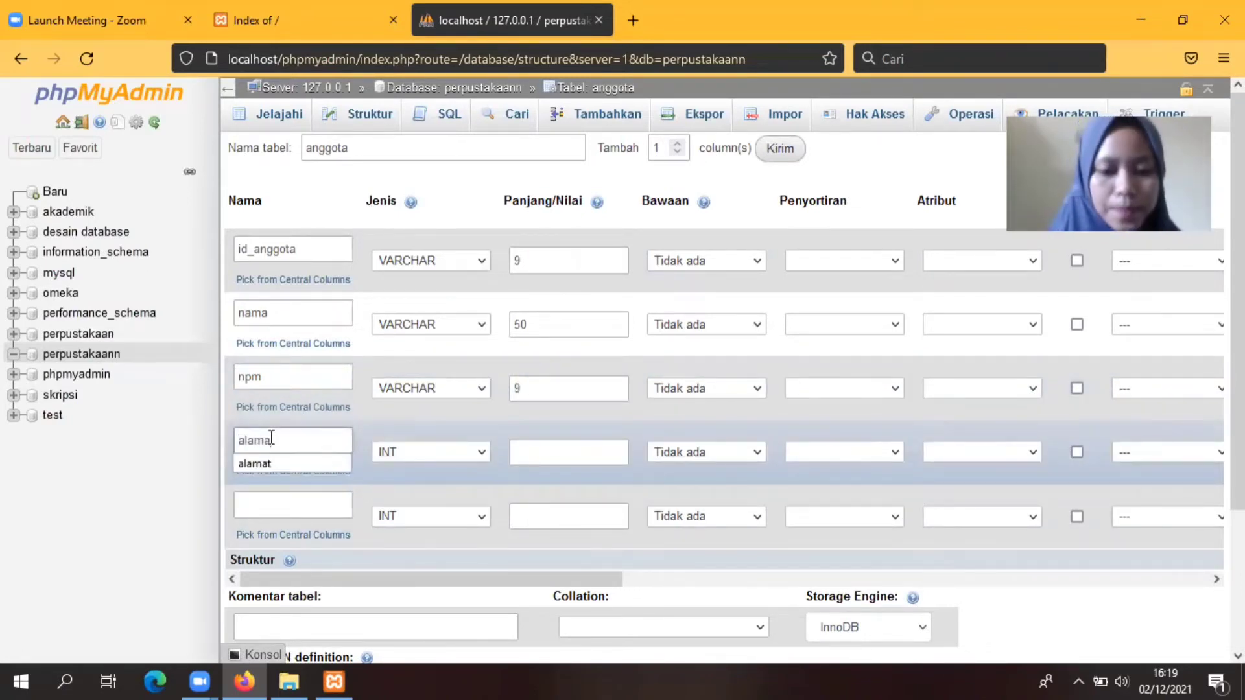
click(484, 453)
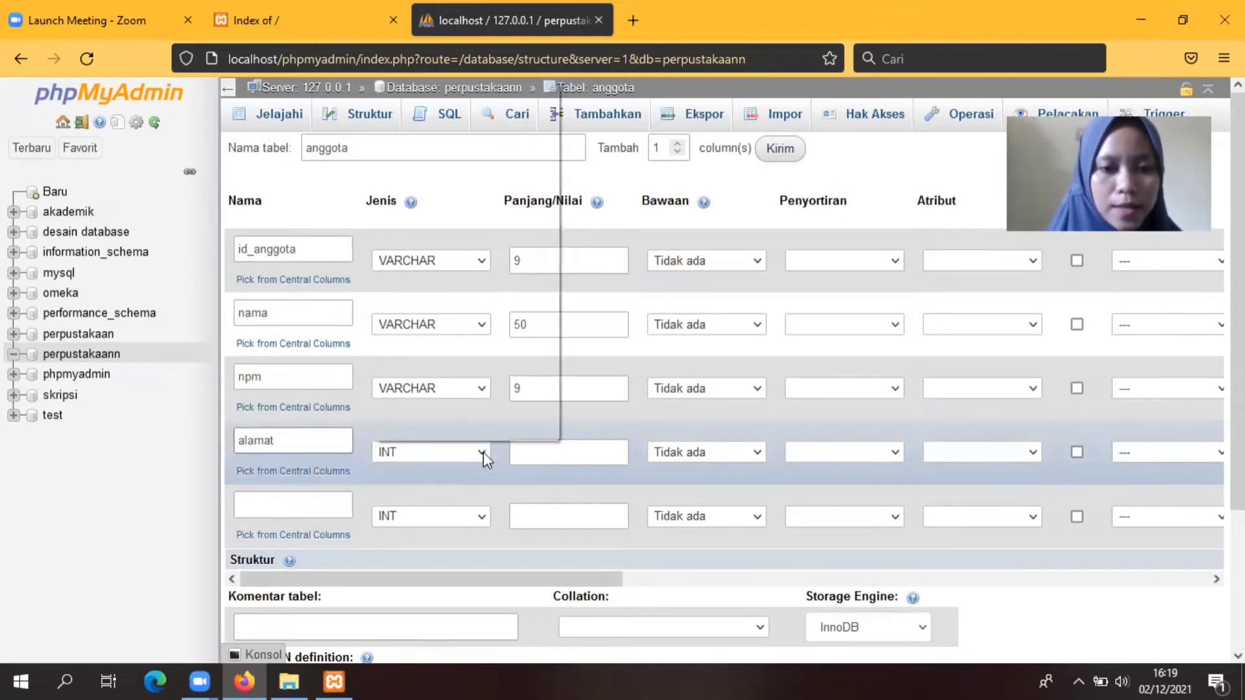
click(394, 119)
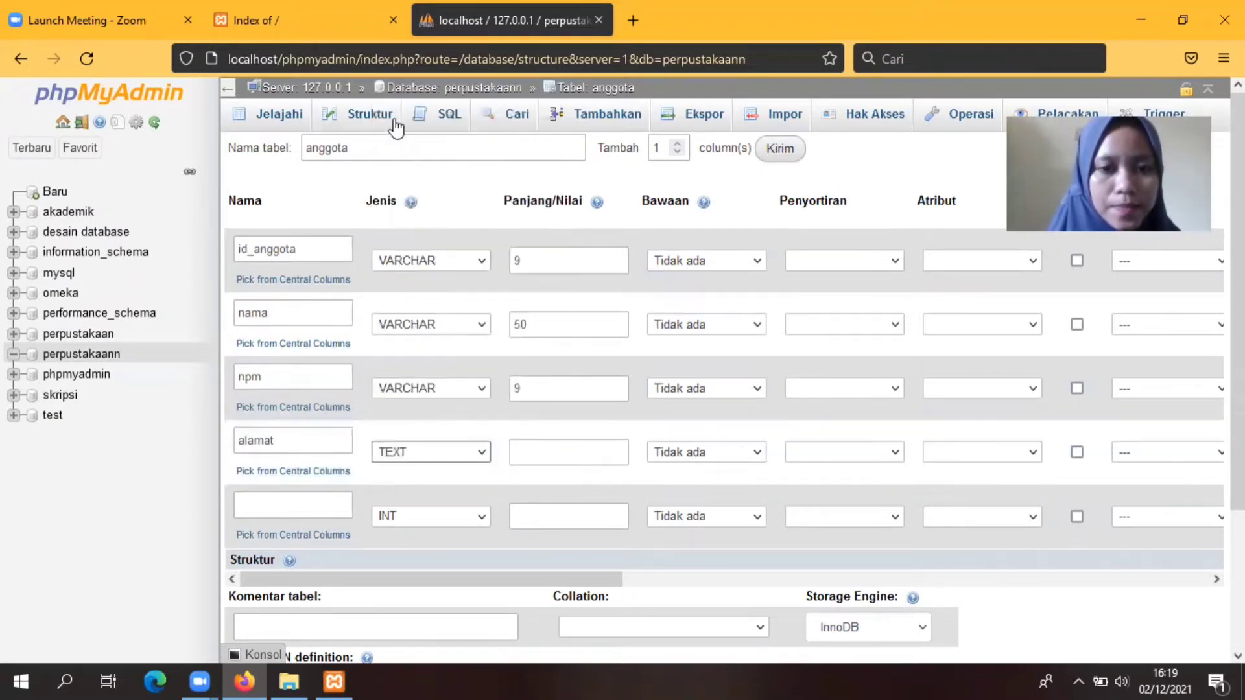
Step: Define no_hp as VARCHAR(12) to complete the anggota table
click(253, 506)
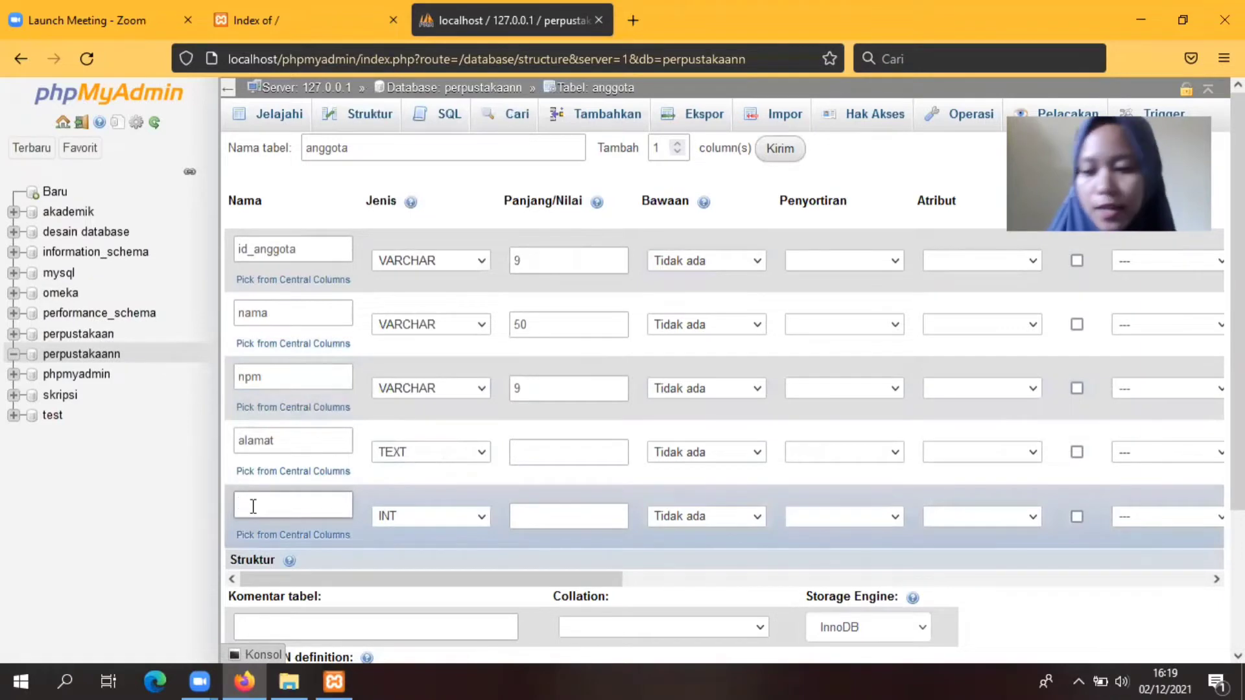
text(no)
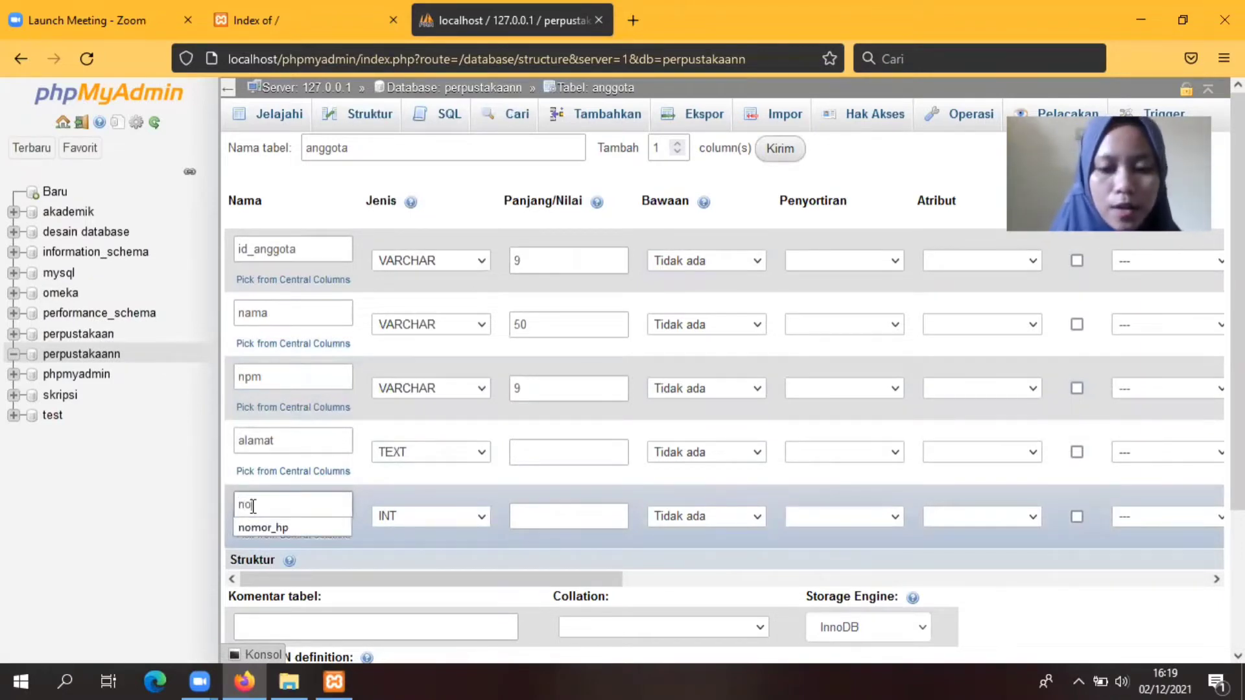
text(_hp)
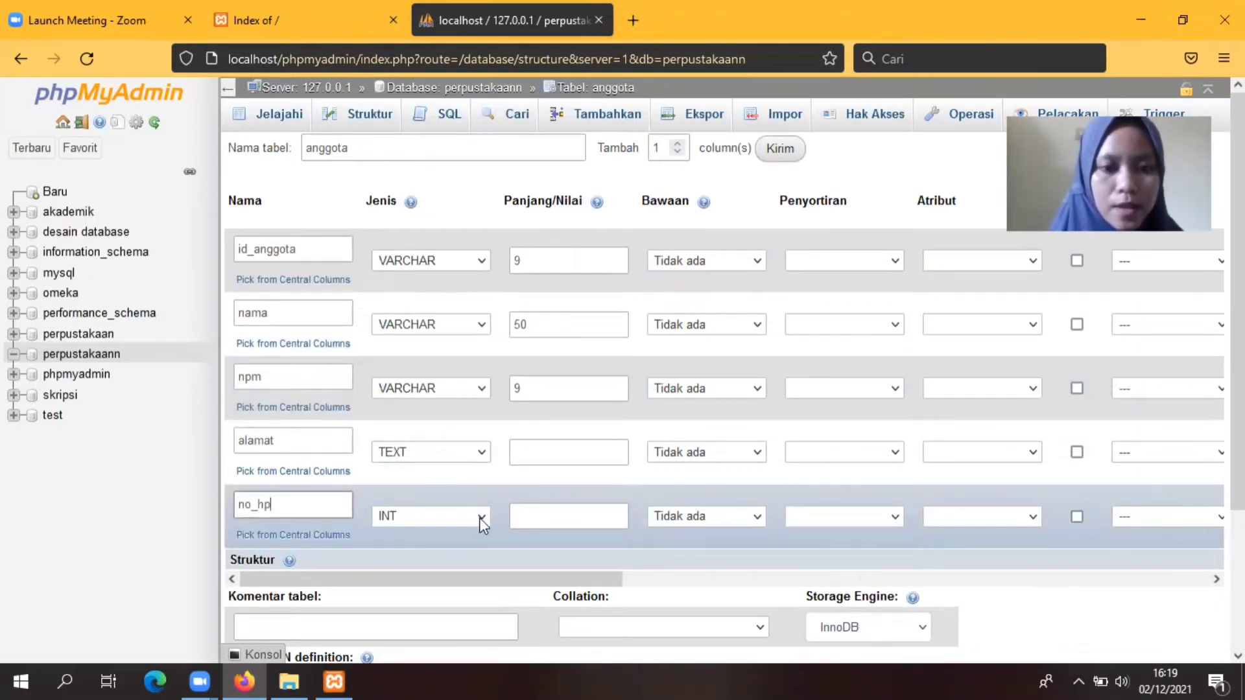
click(480, 518)
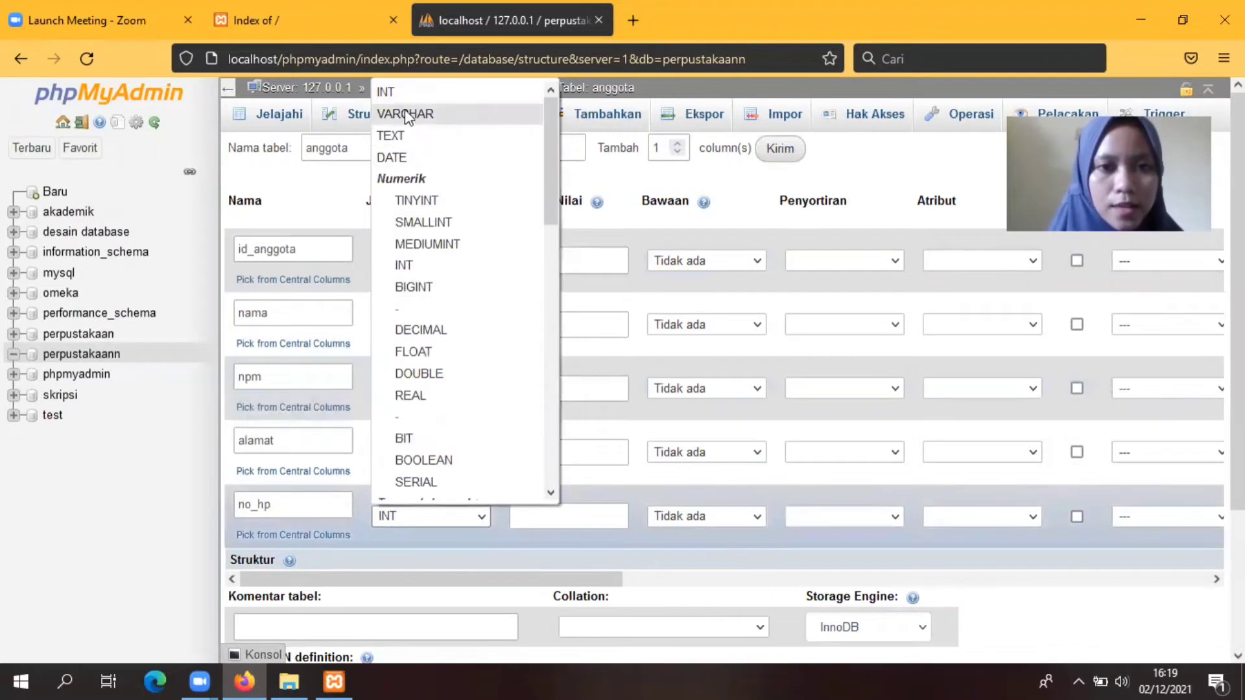
click(405, 112)
click(551, 512)
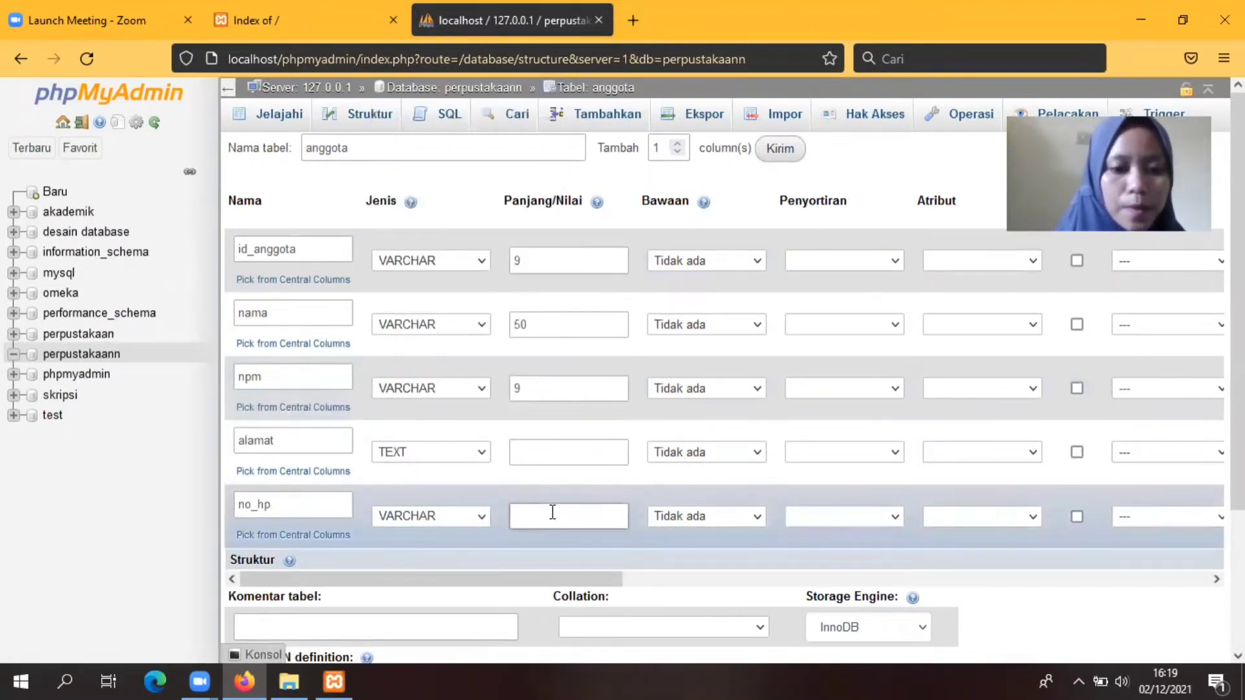
text(12)
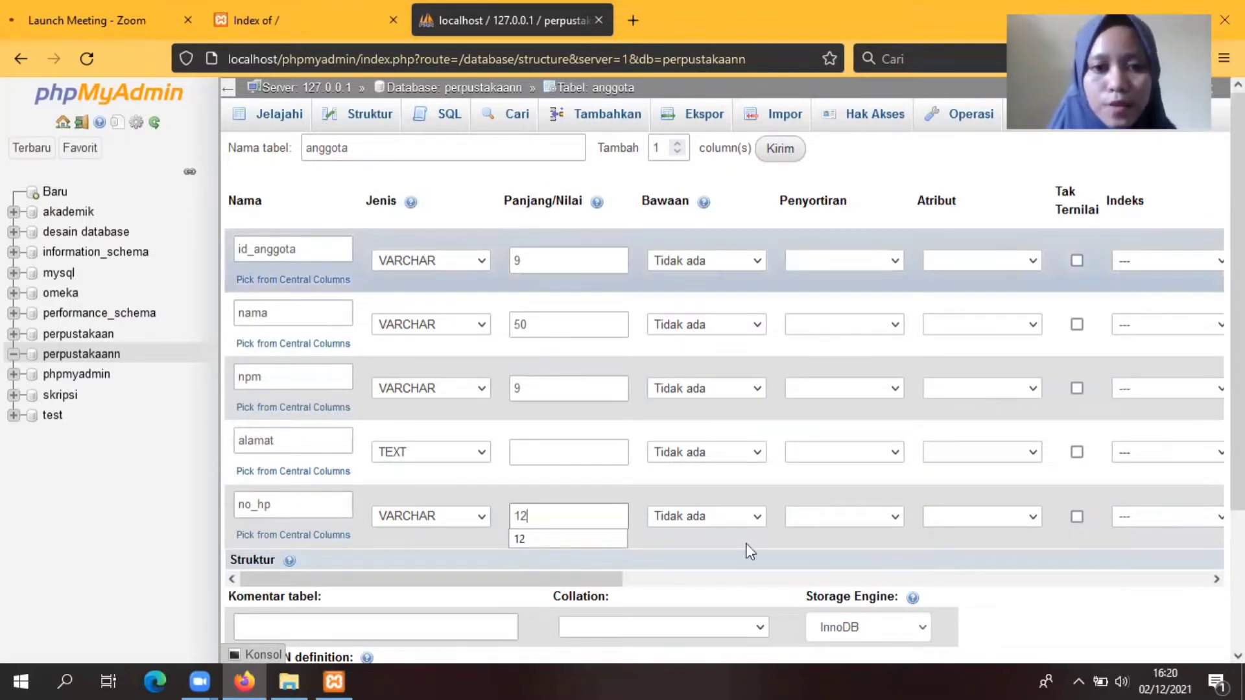
drag(541, 583, 844, 583)
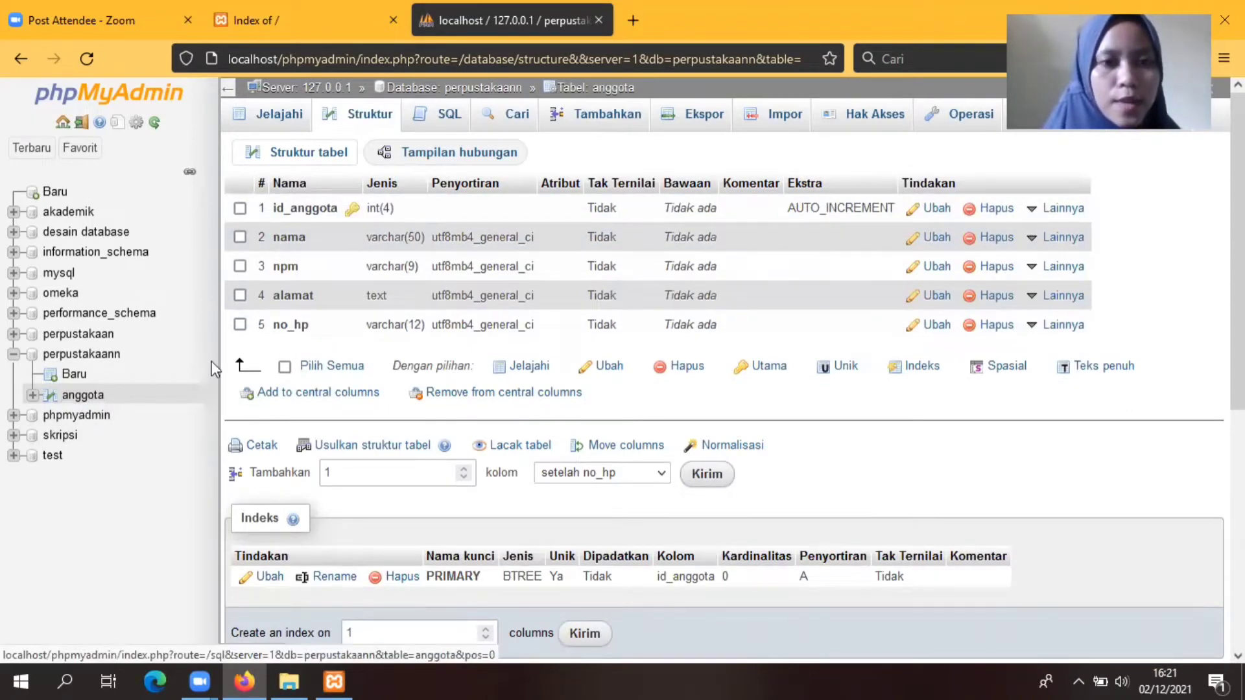
click(69, 375)
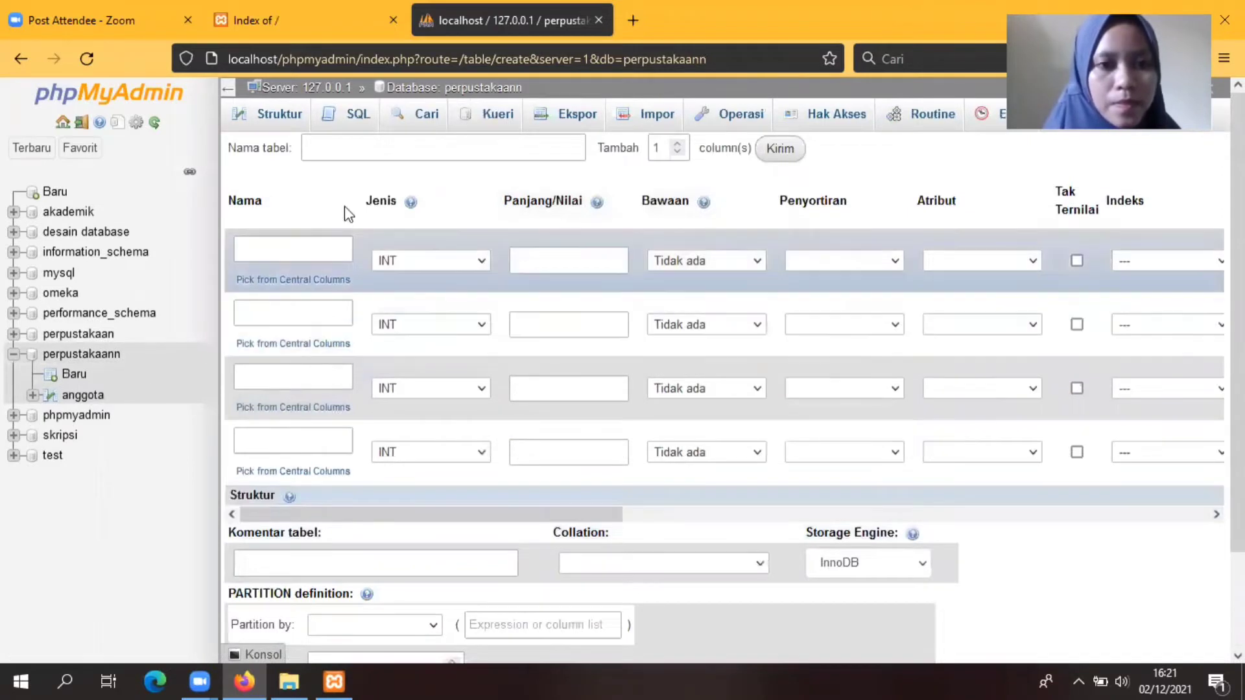
Step: Name the new table buku with an extra column row, defining id_buku INT(4) and judul VARCHAR(30)
text(buku)
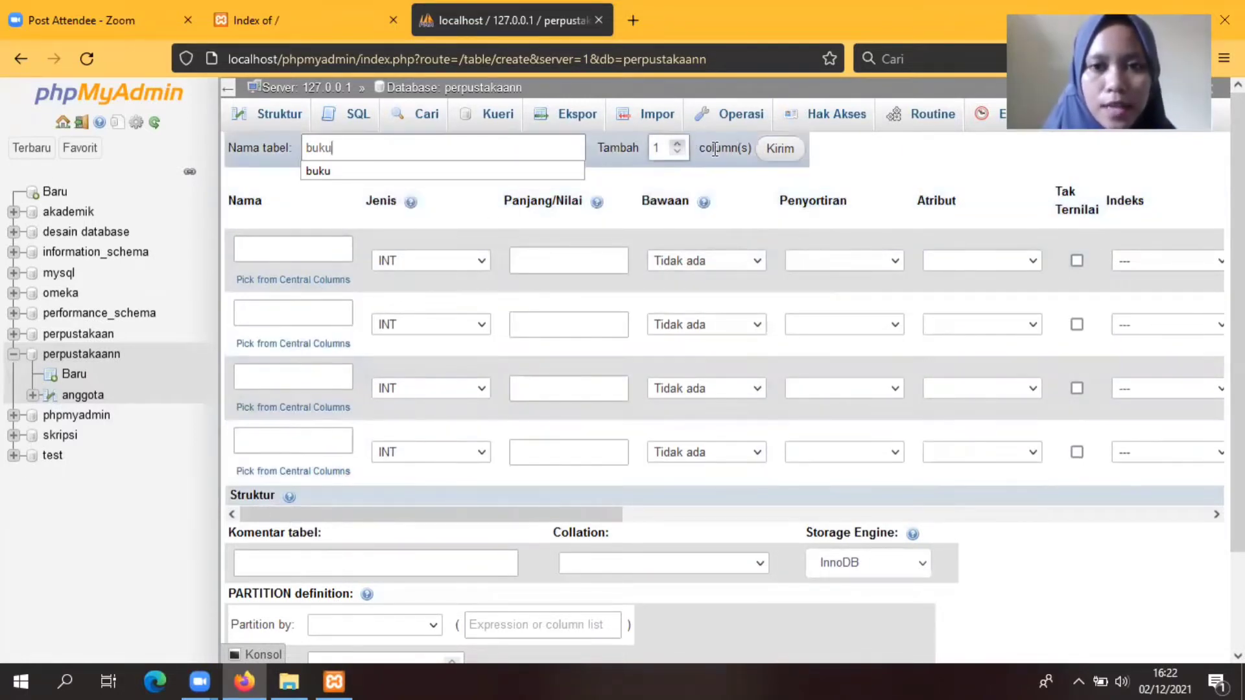
click(780, 149)
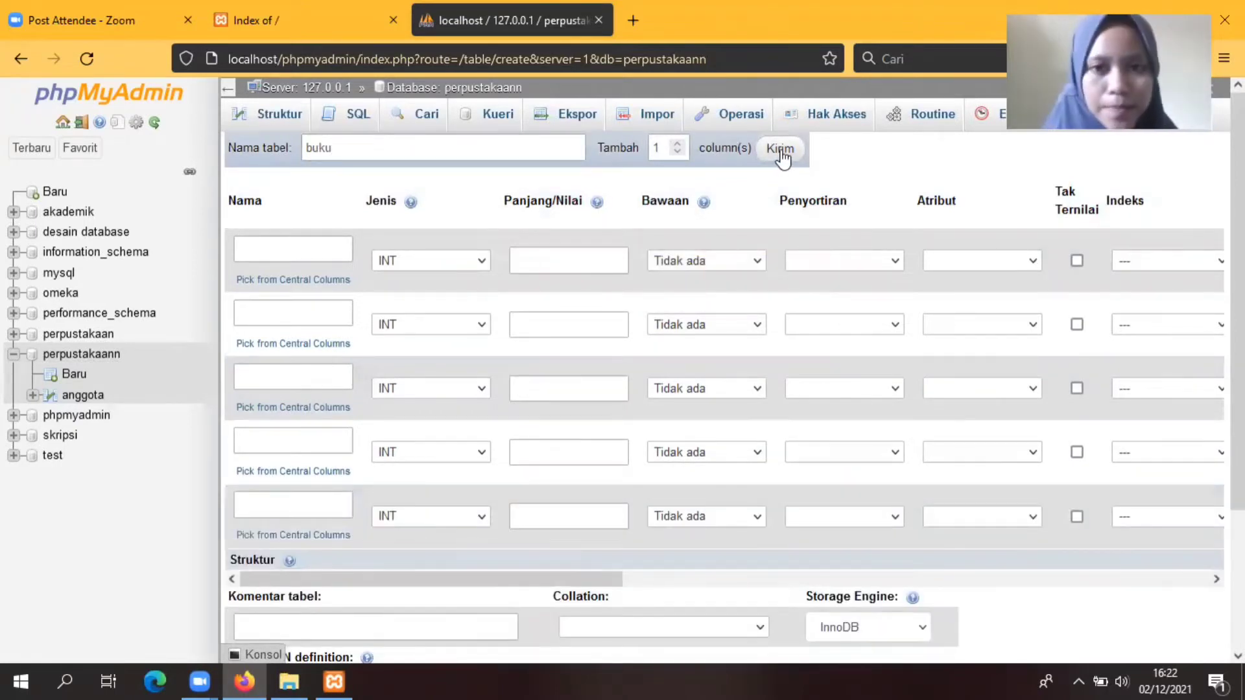
click(253, 249)
text(i)
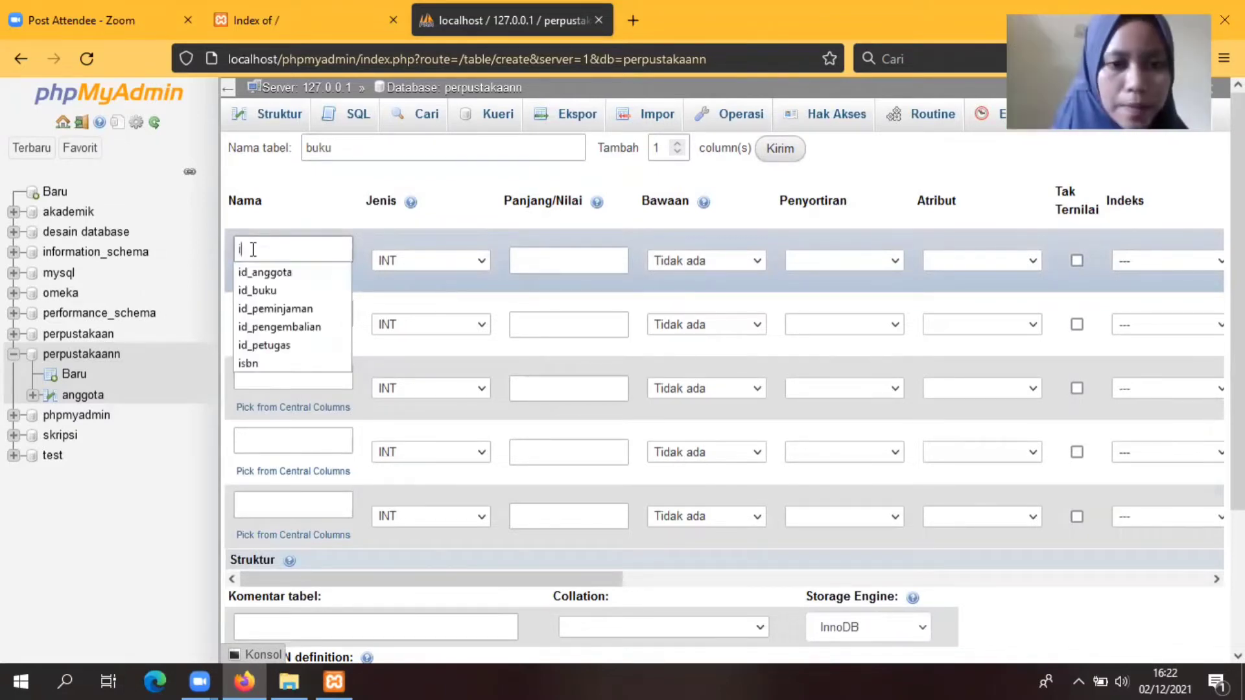
text(d_bu)
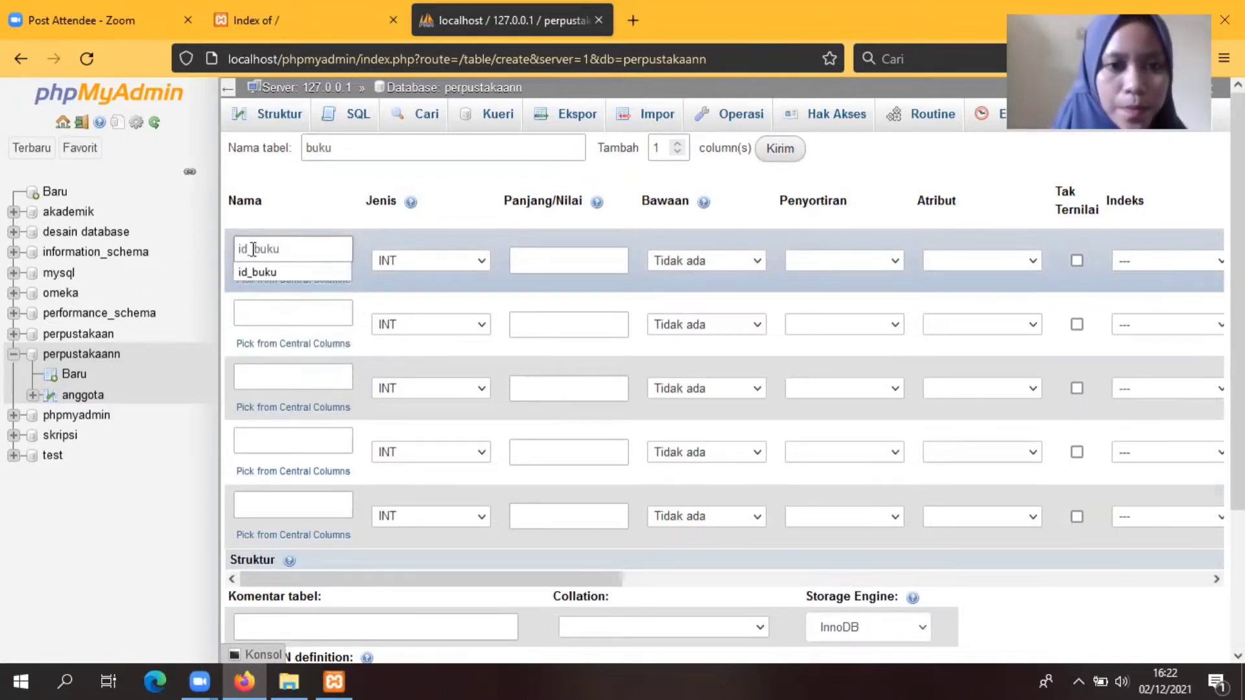
text(ku)
click(543, 263)
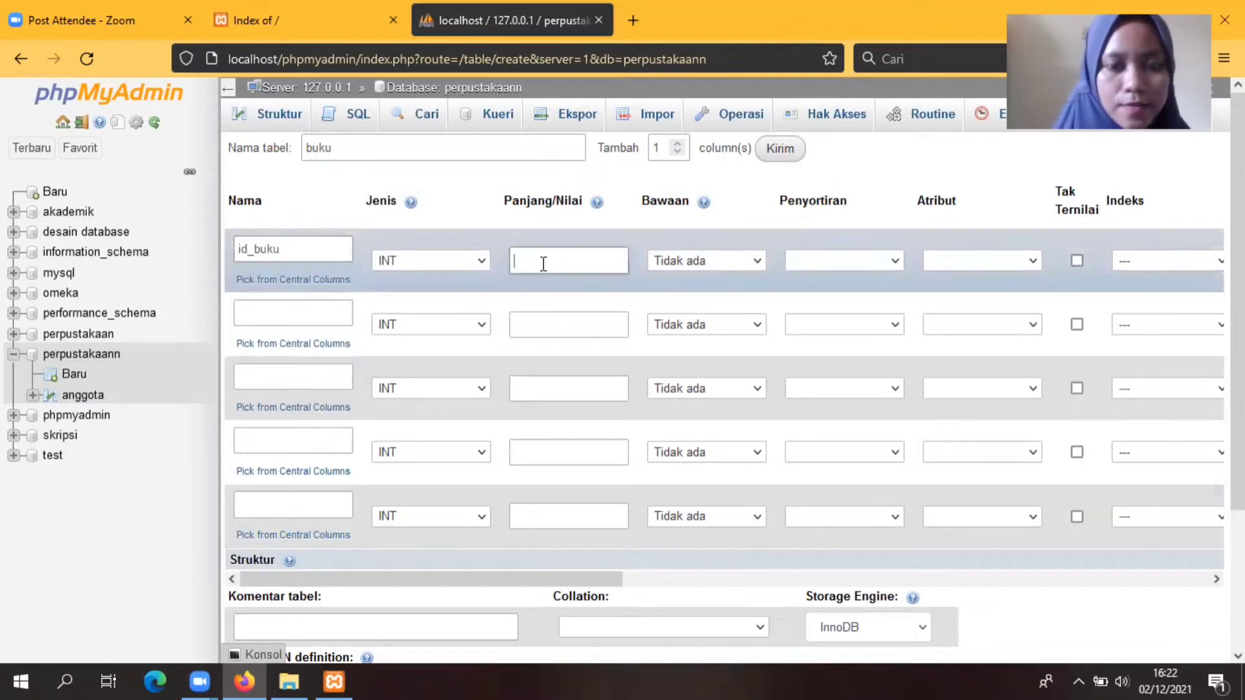
text(4)
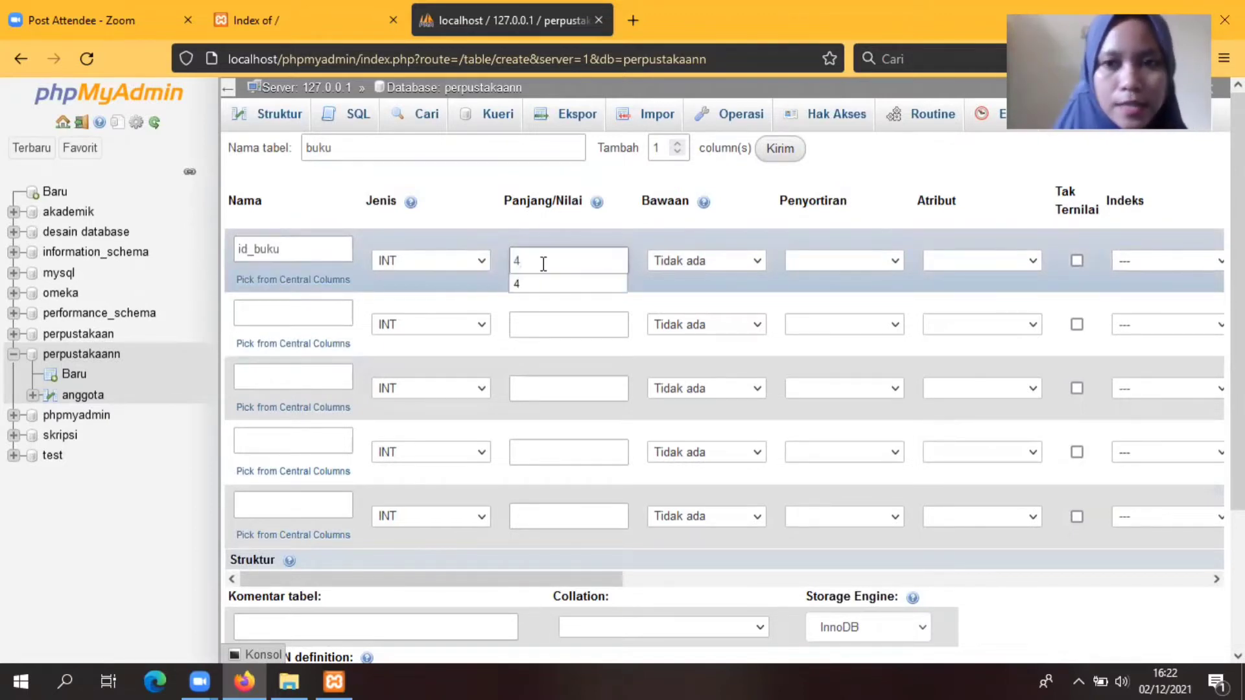
click(301, 315)
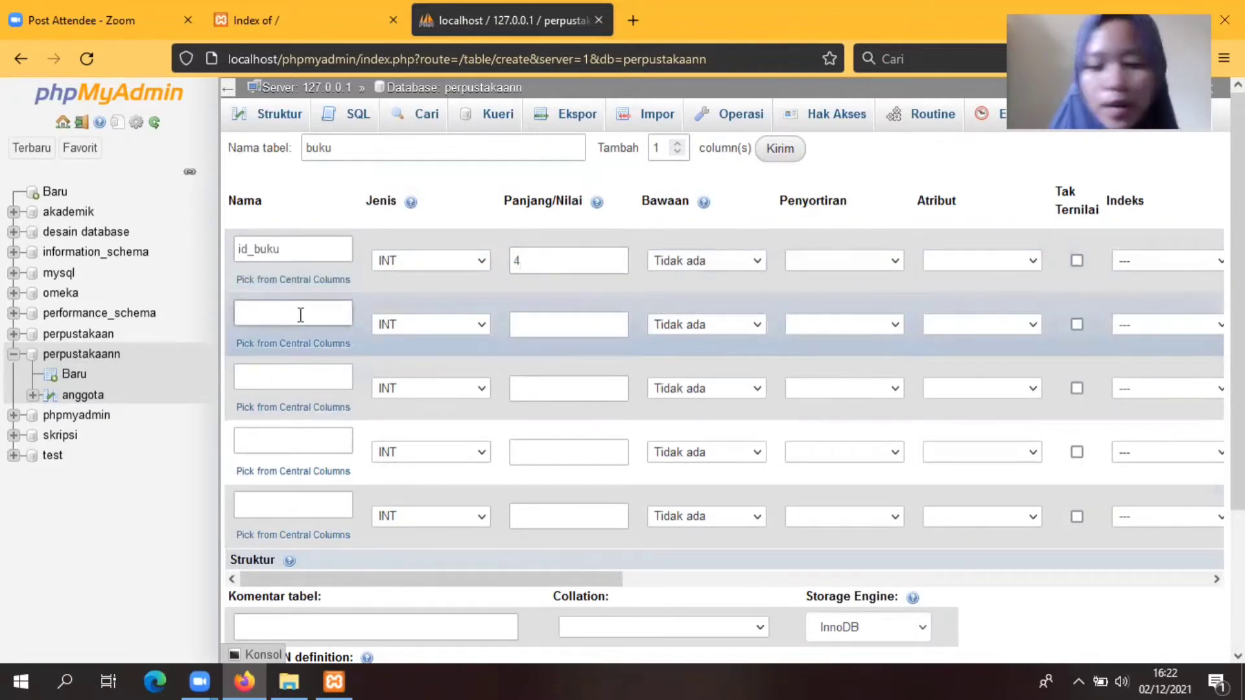
text(judul)
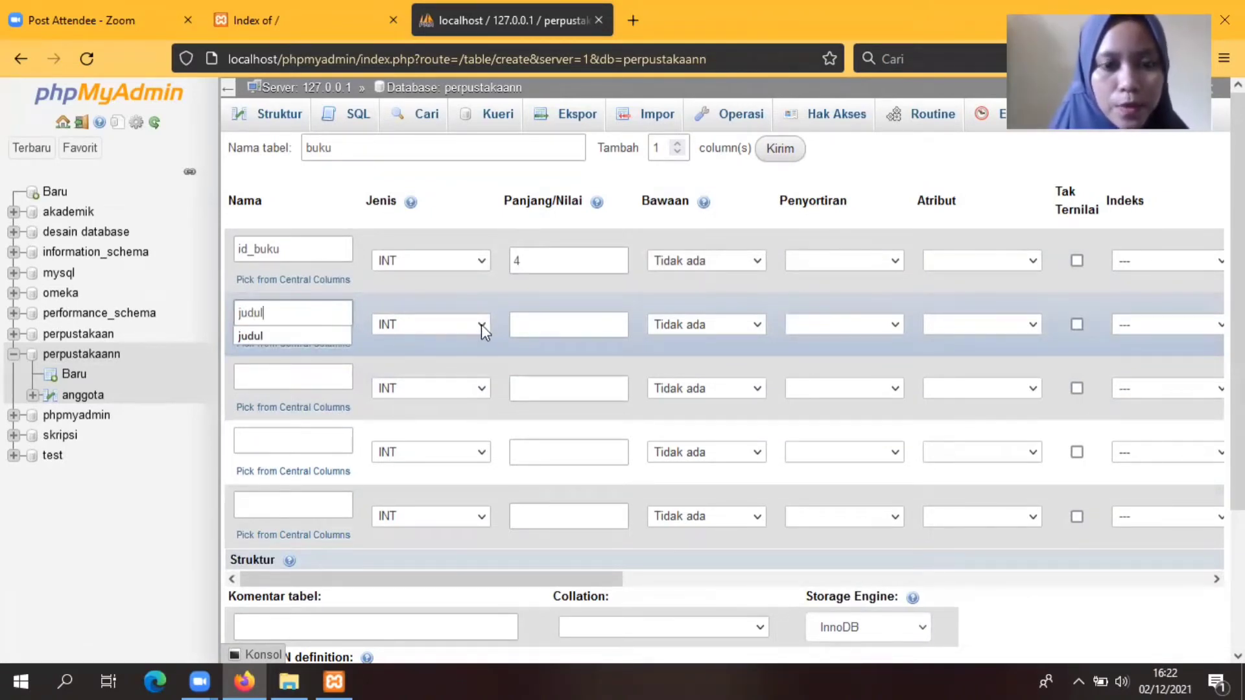
click(483, 325)
click(423, 371)
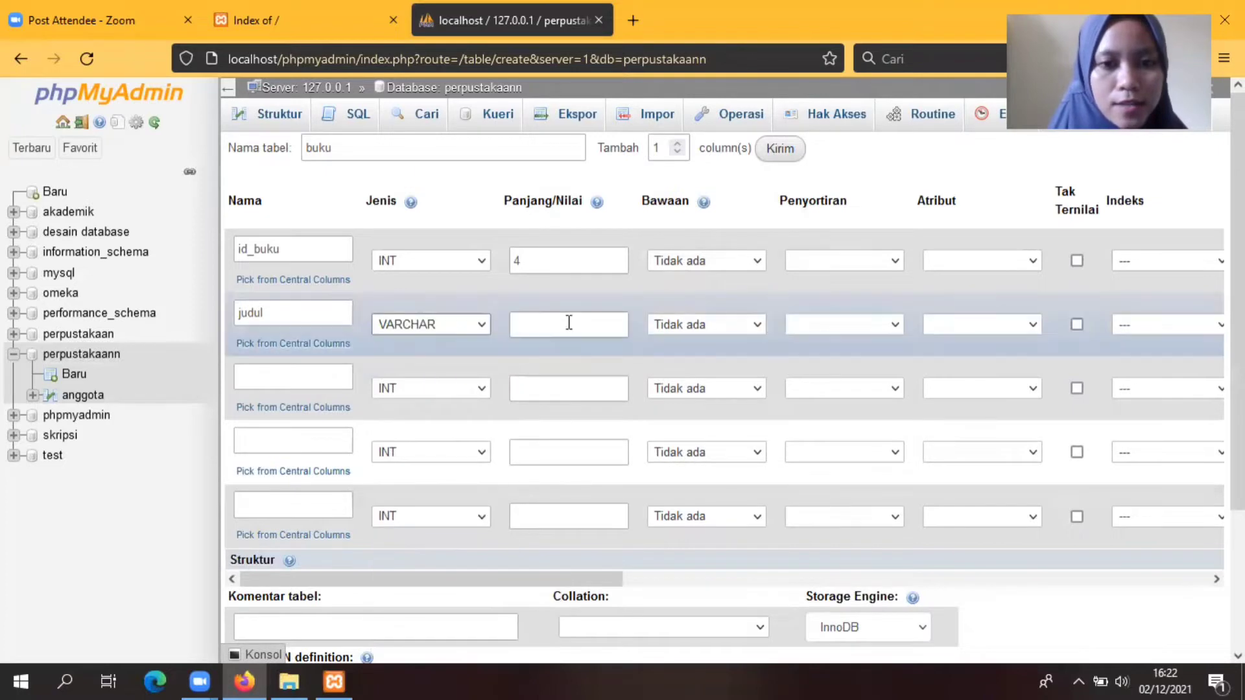
click(569, 322)
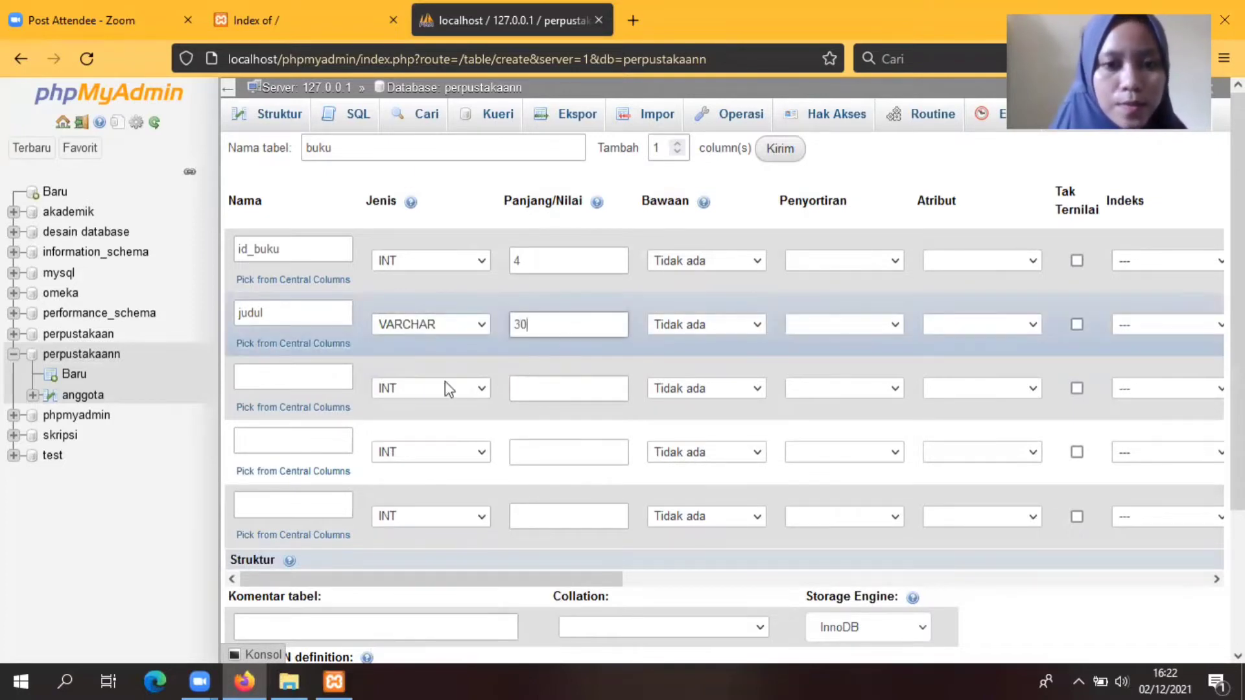
Step: Add pengarang as VARCHAR(40) and kode_buku with length 5
click(295, 376)
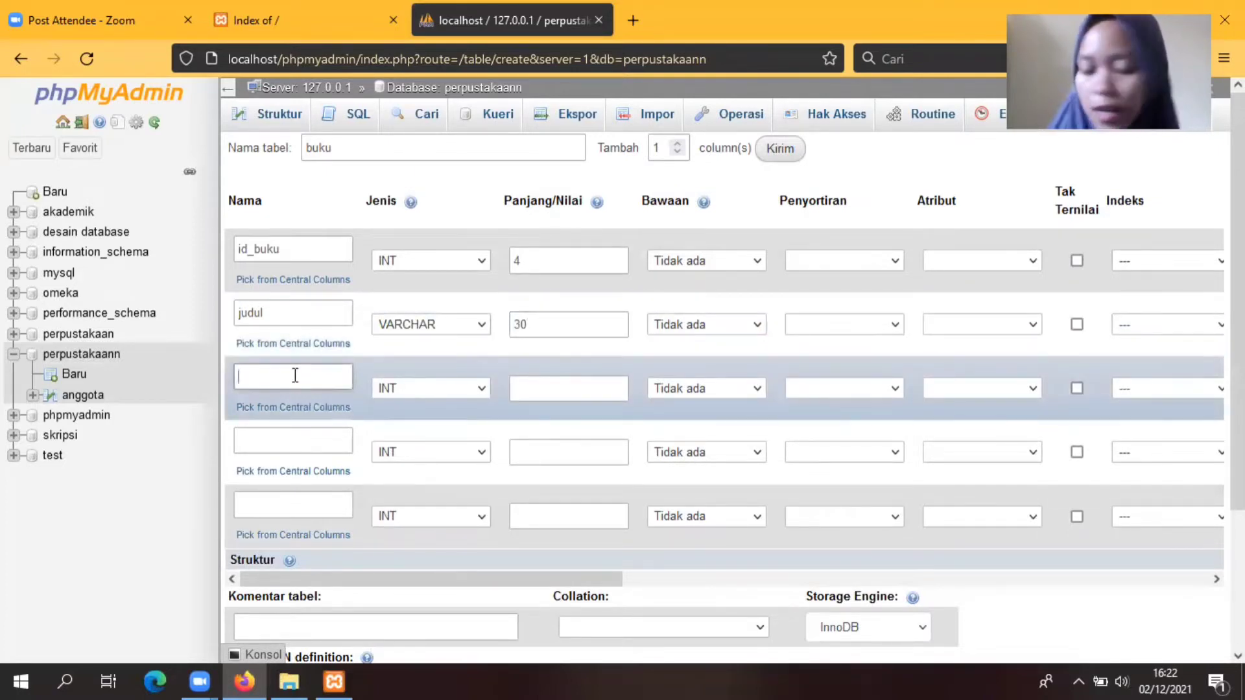
text(pengarang)
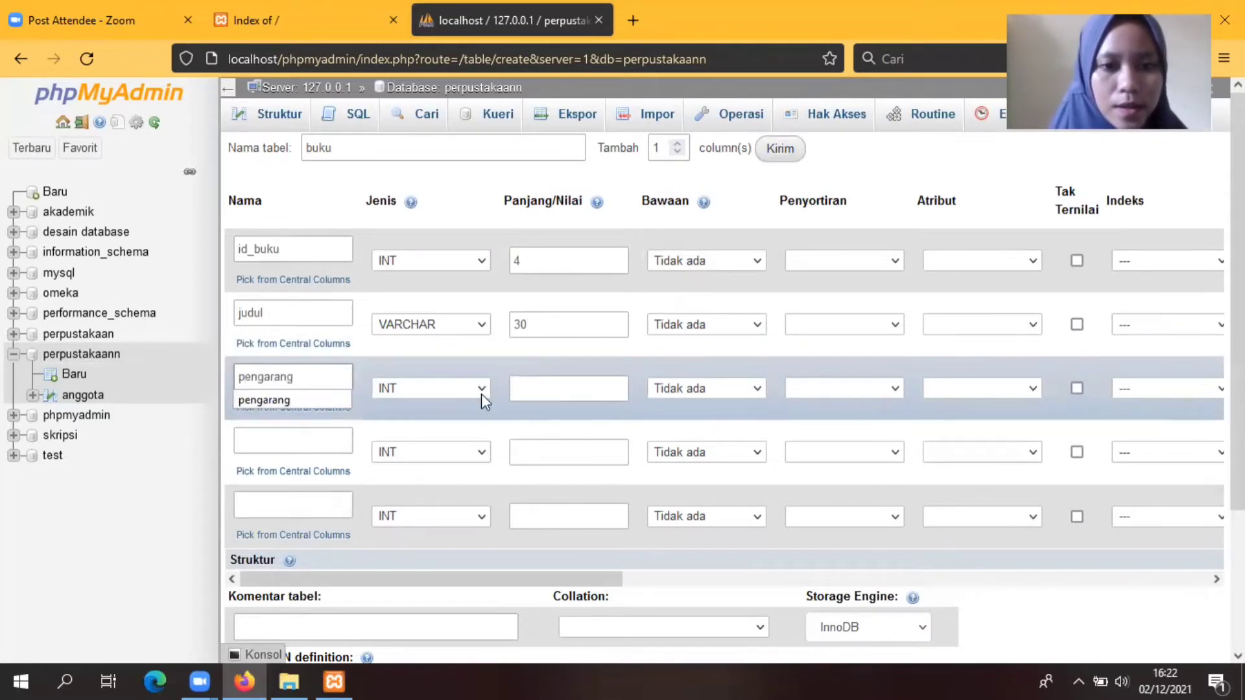
click(481, 395)
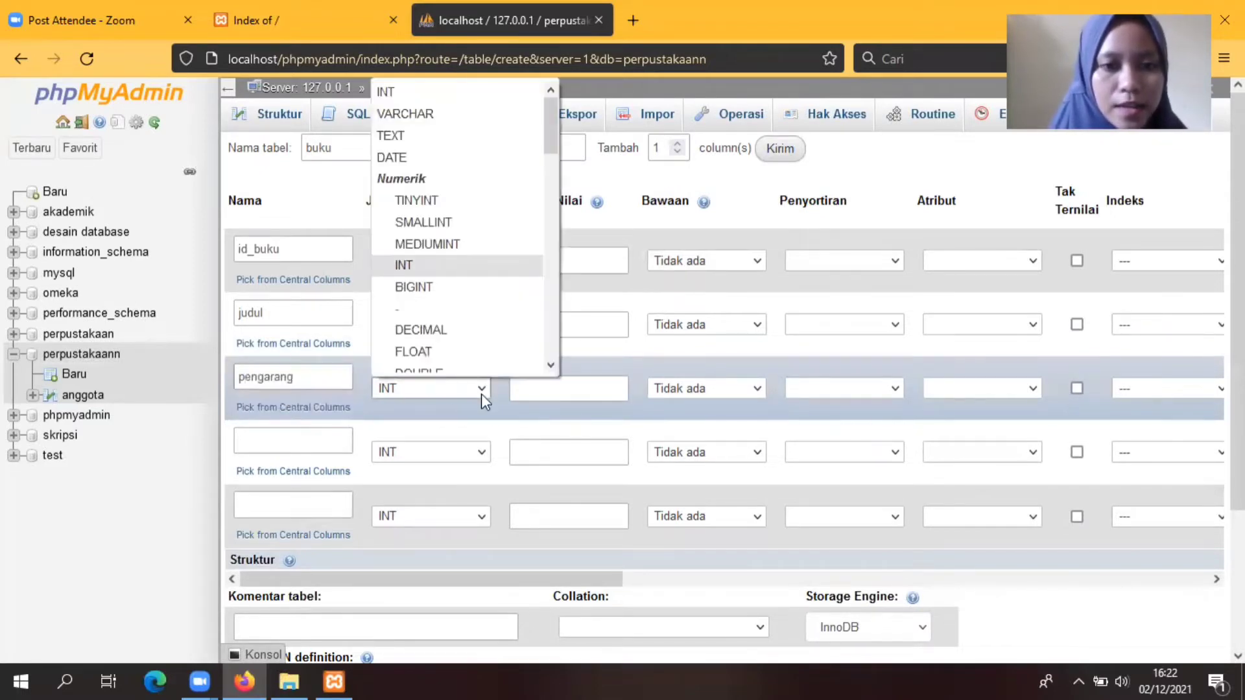
click(415, 109)
click(540, 387)
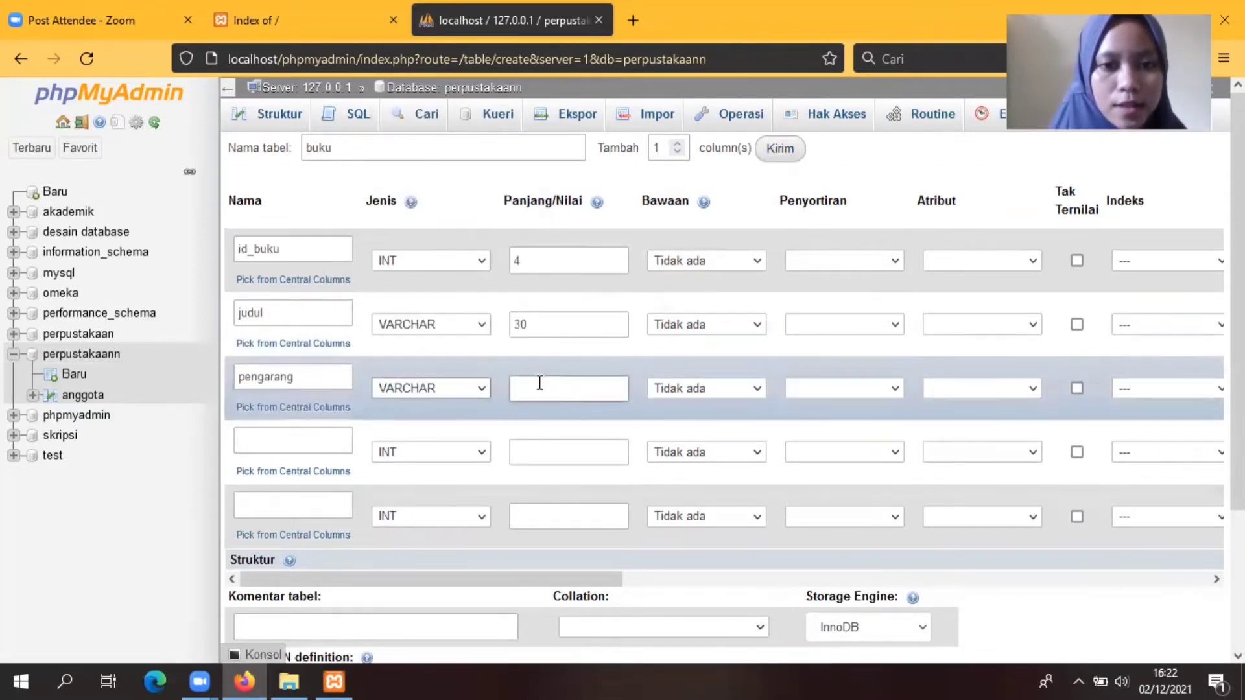
text(40)
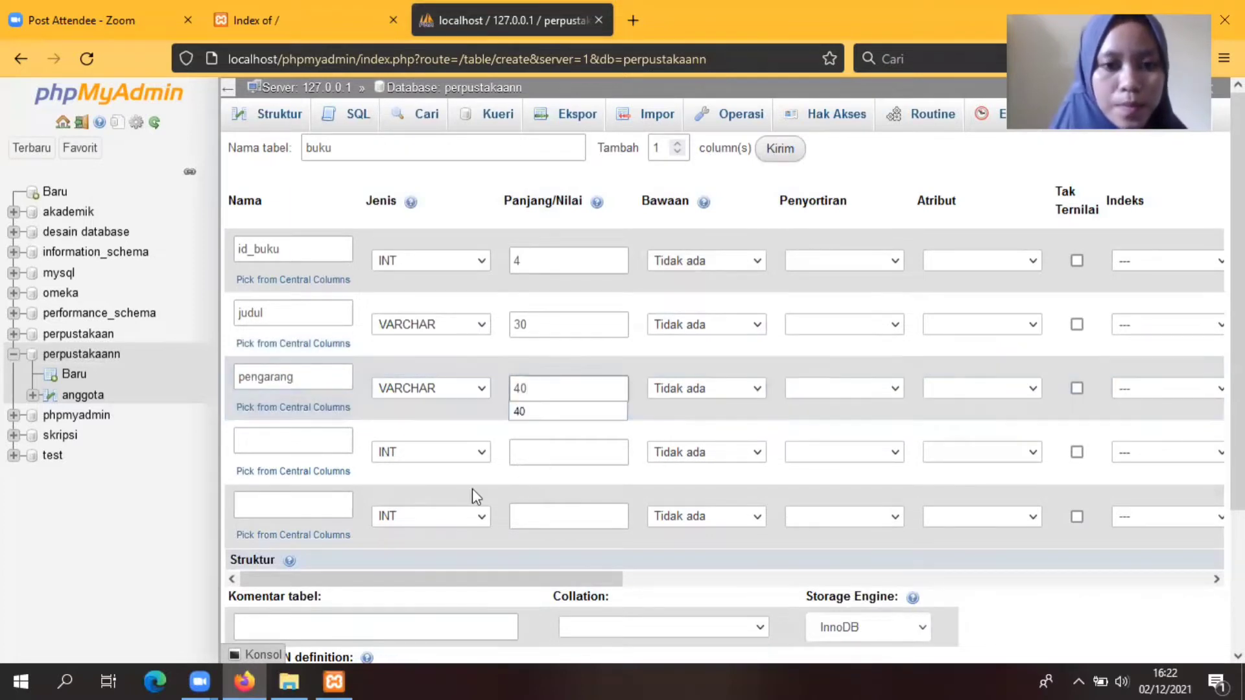
click(319, 444)
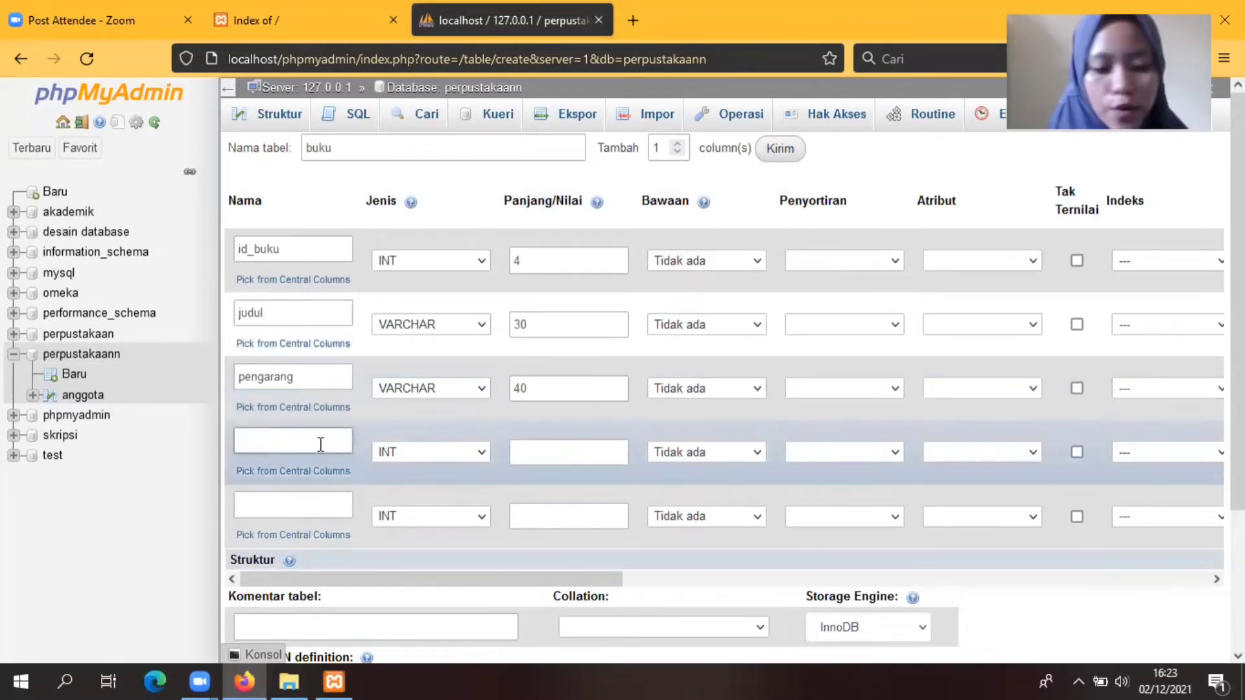
text(kode)
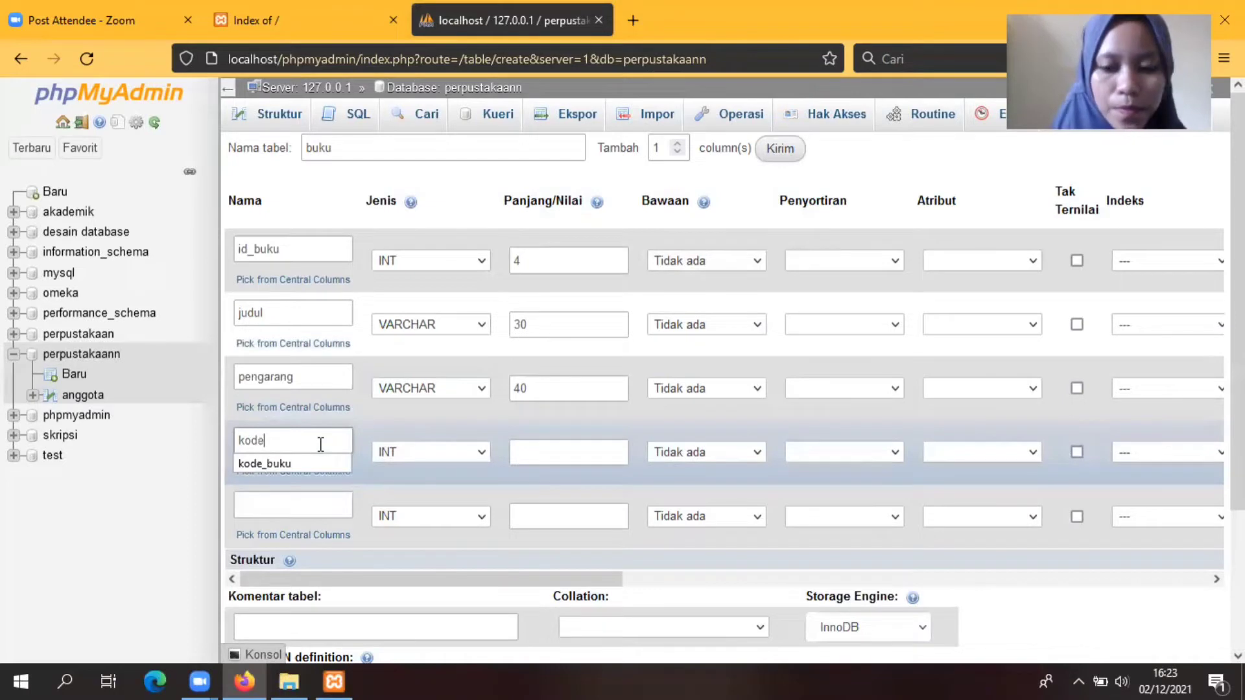
text(_buku)
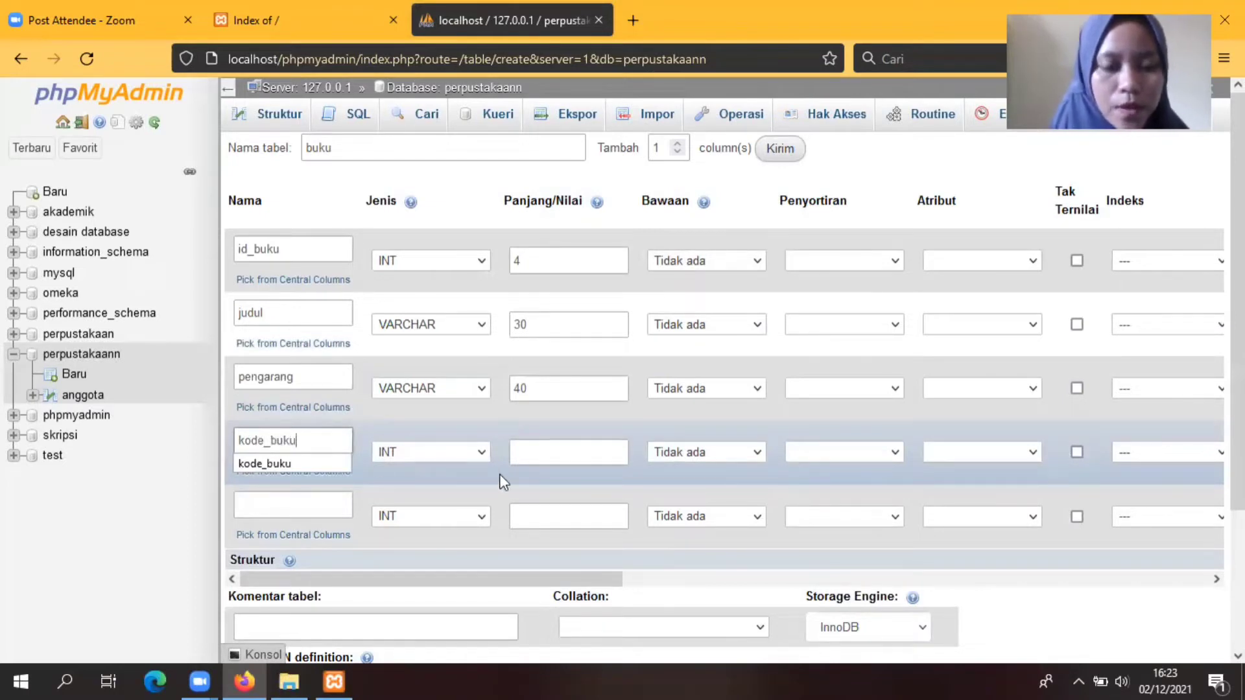
click(550, 452)
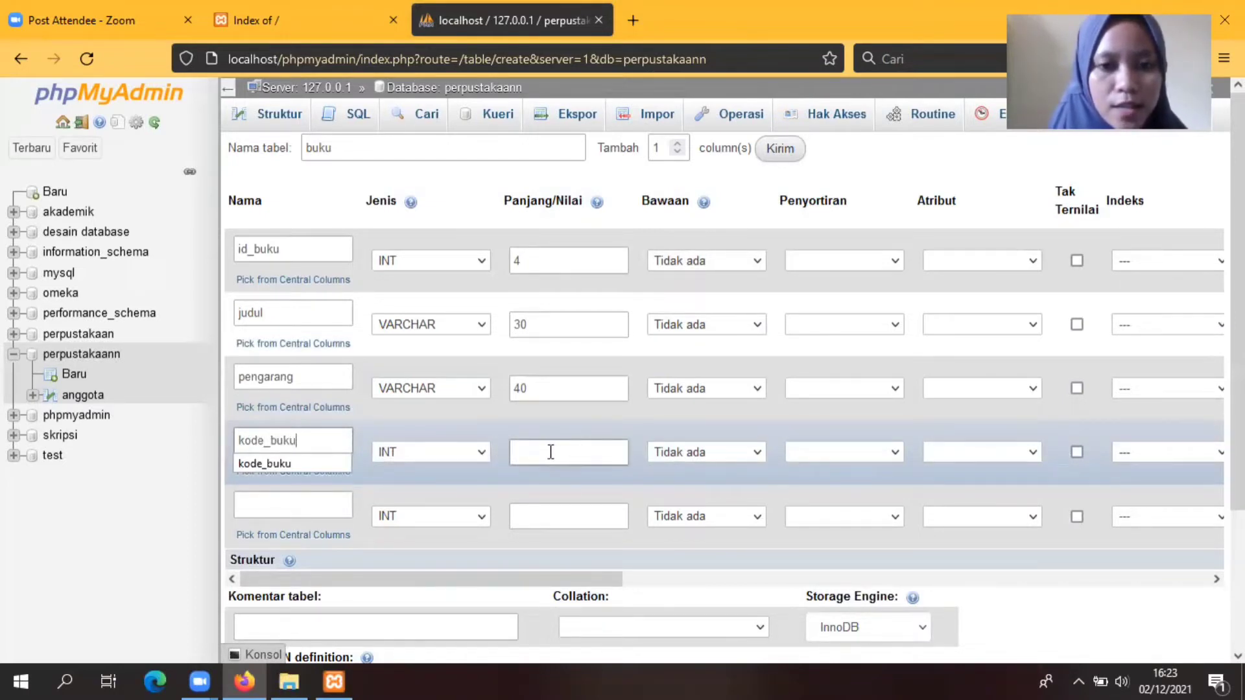
text(5)
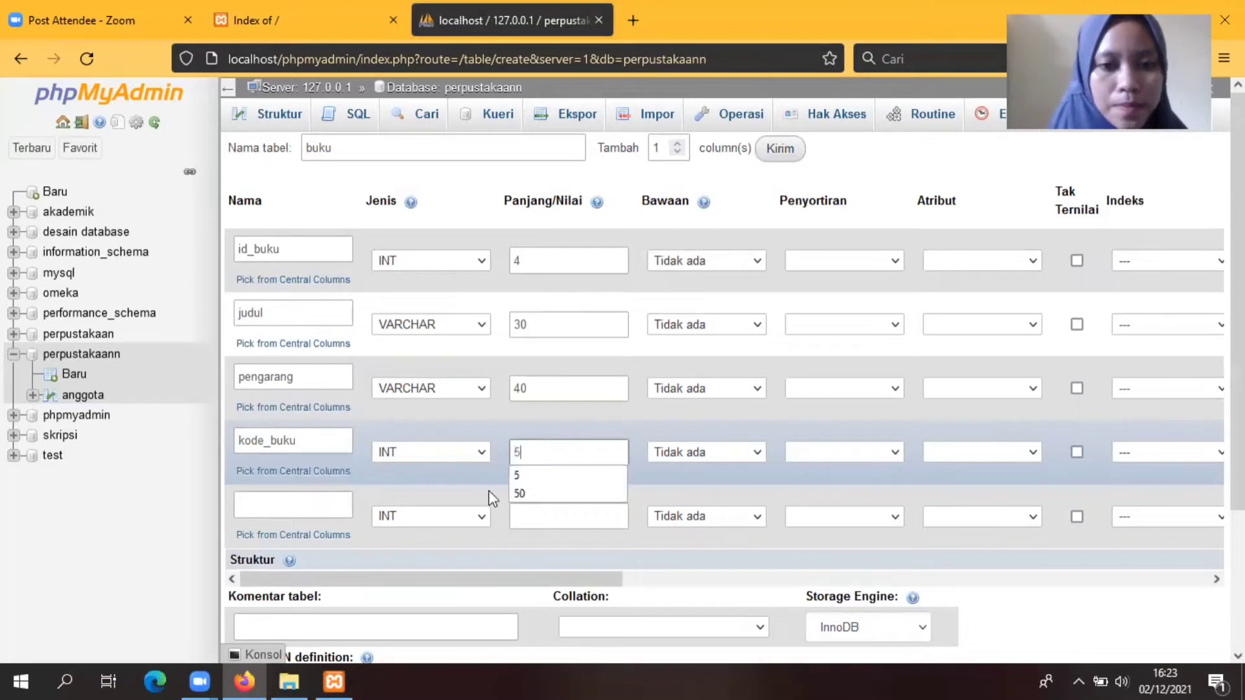
Step: Add isbn as a VARCHAR(10) column
click(300, 501)
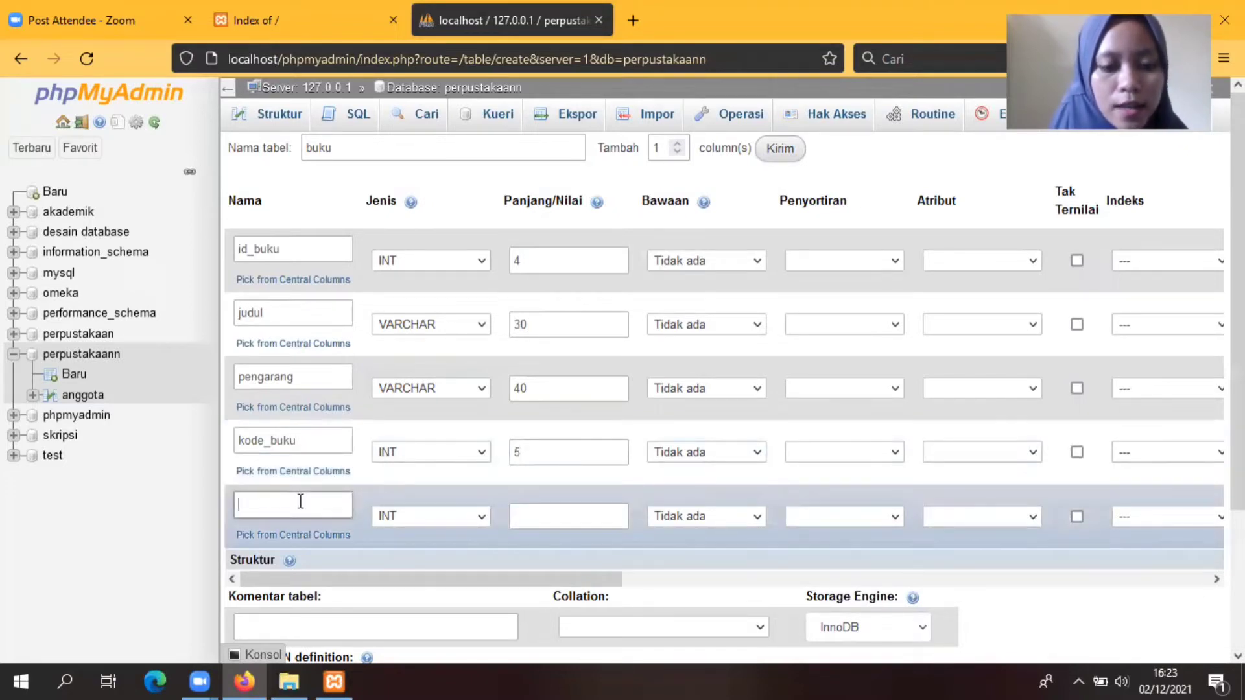
text(isbn)
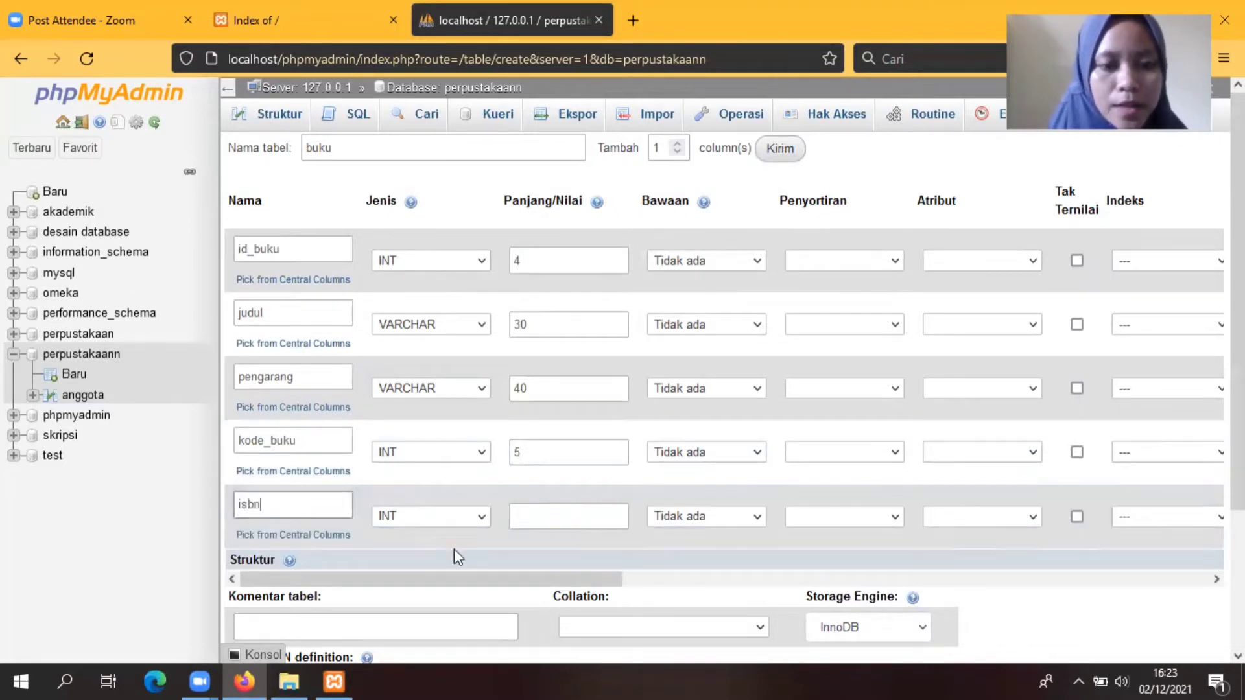
click(481, 520)
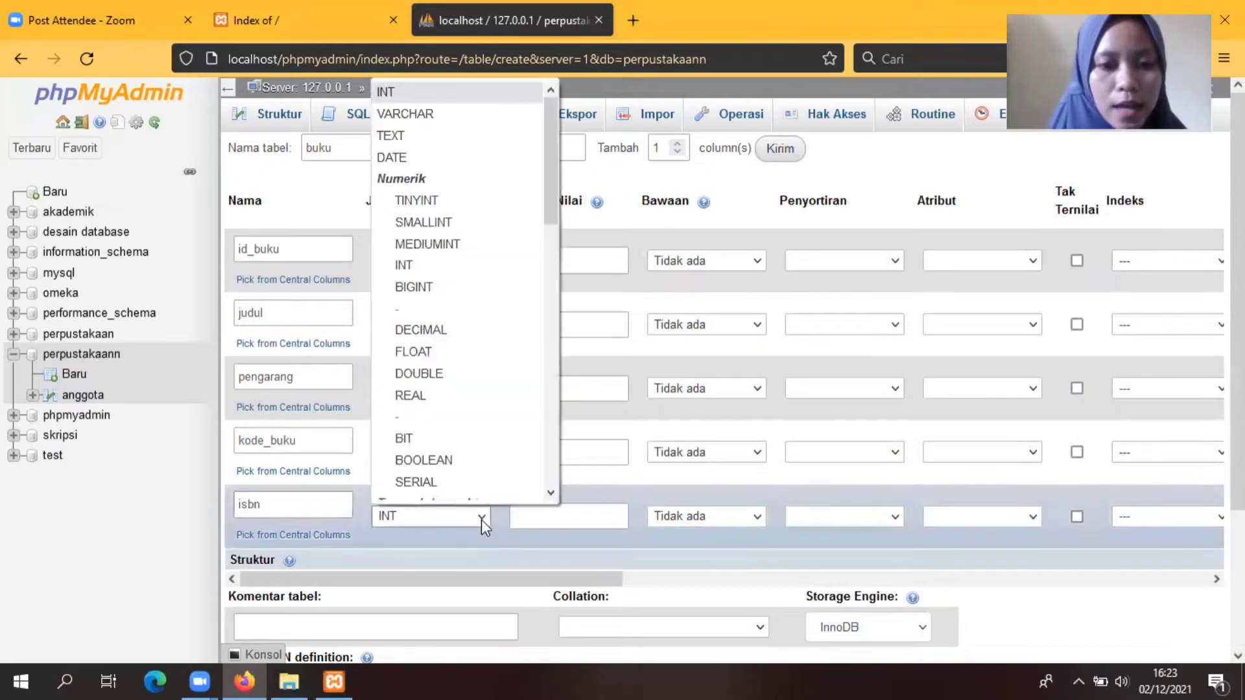
click(416, 116)
click(550, 512)
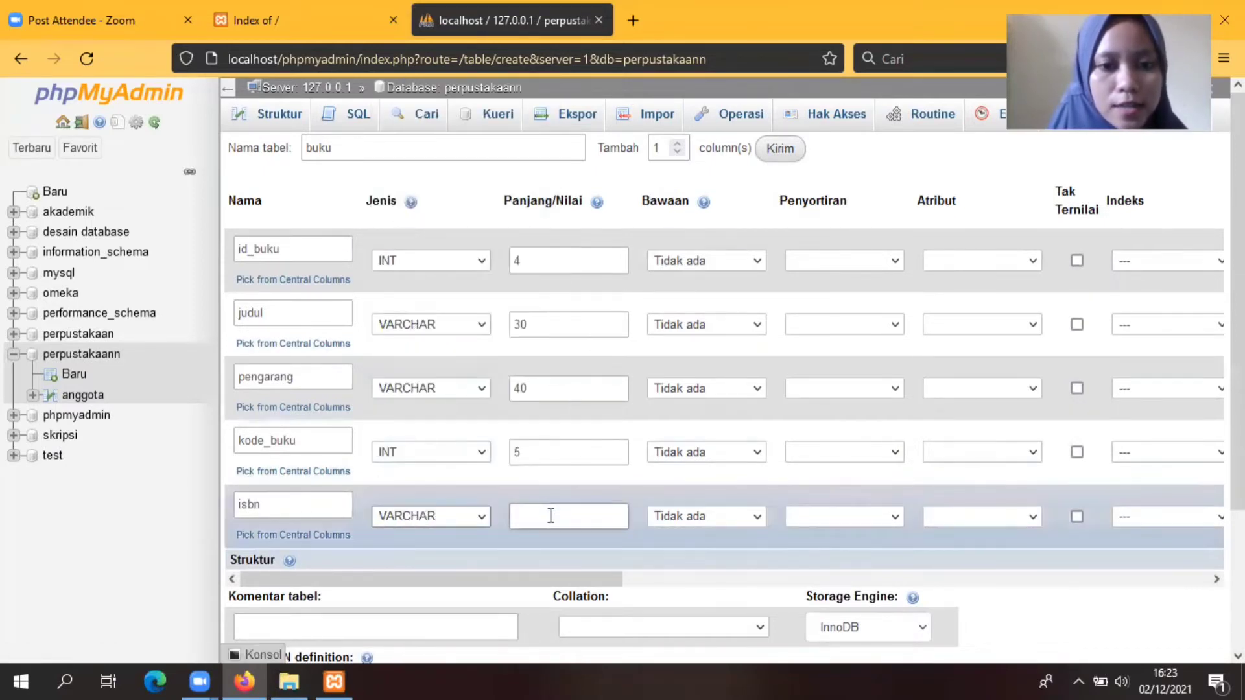
text(10)
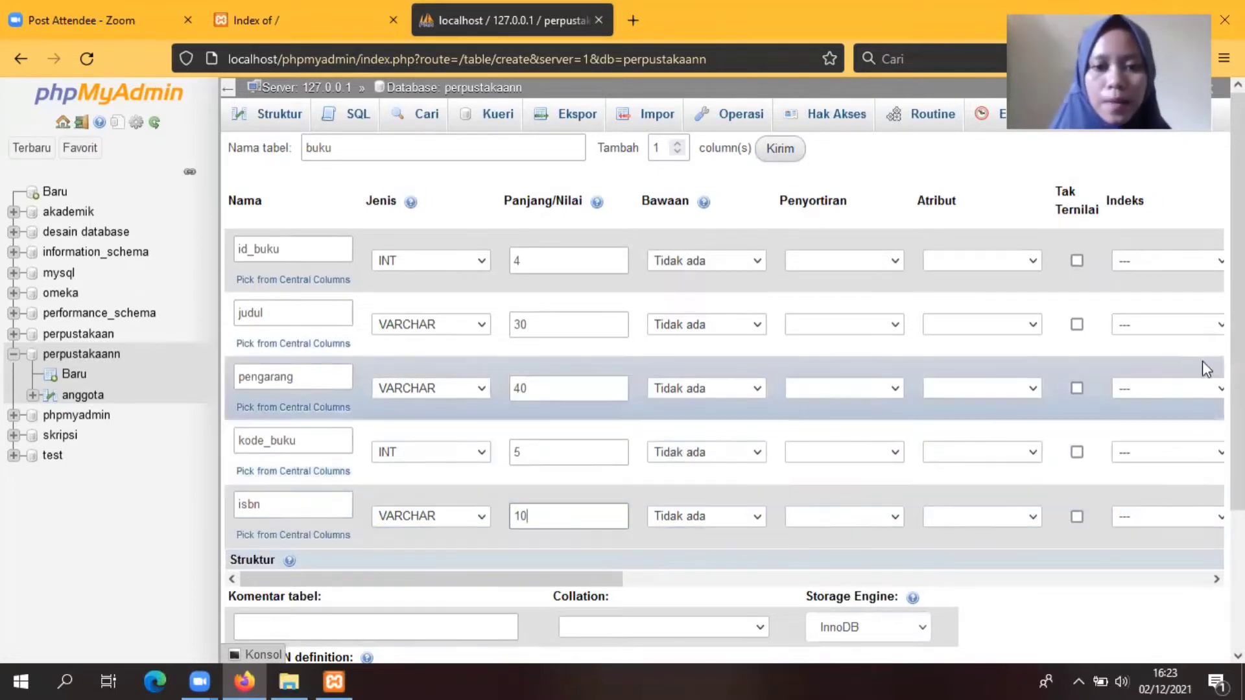
Step: Make id_buku the AUTO_INCREMENT primary key and save the buku table
drag(480, 582, 653, 590)
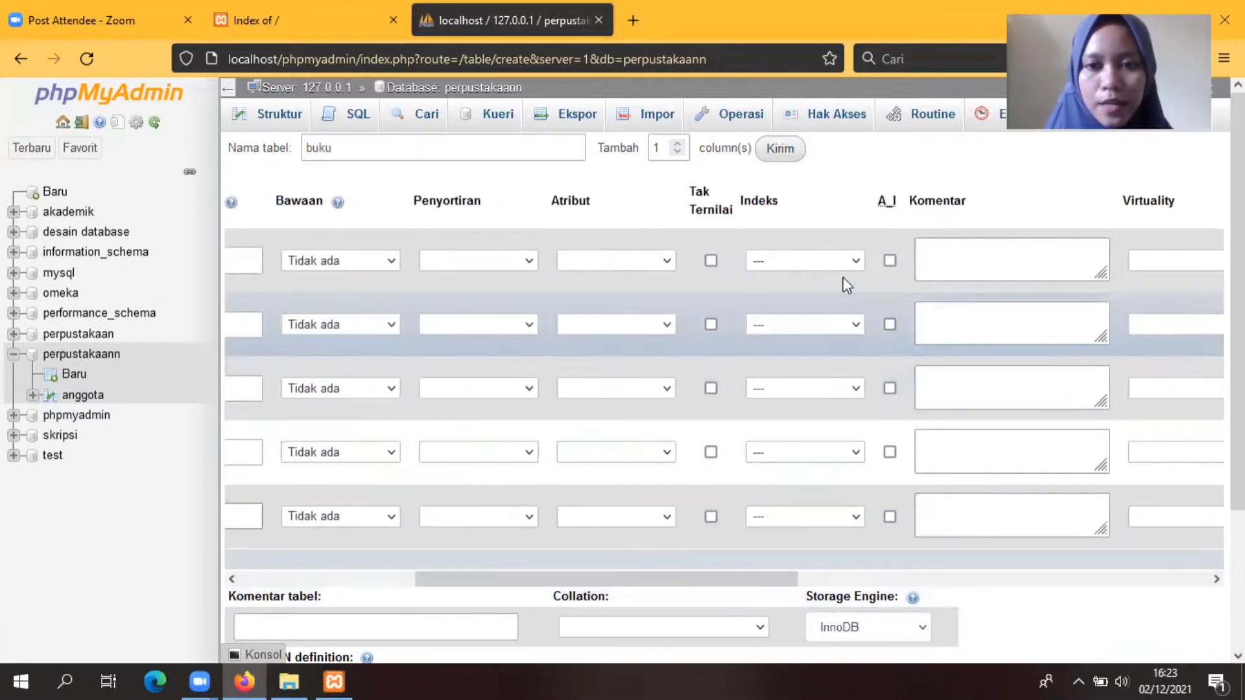
click(857, 260)
click(801, 311)
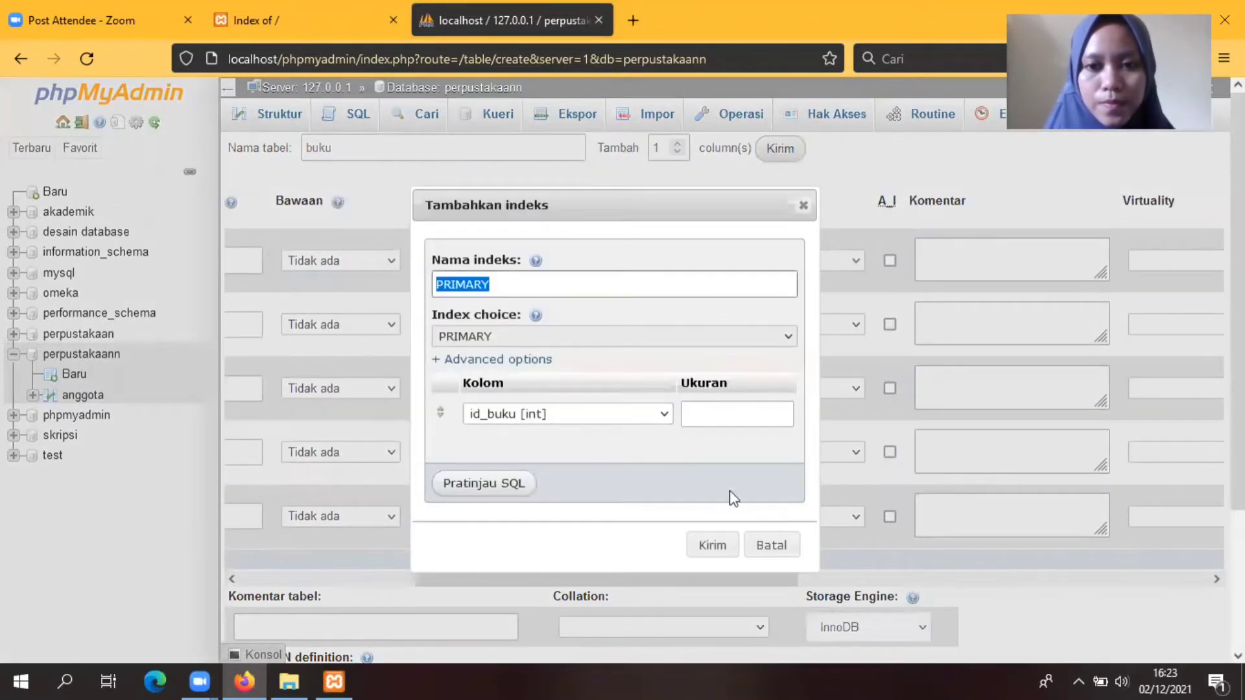
click(713, 545)
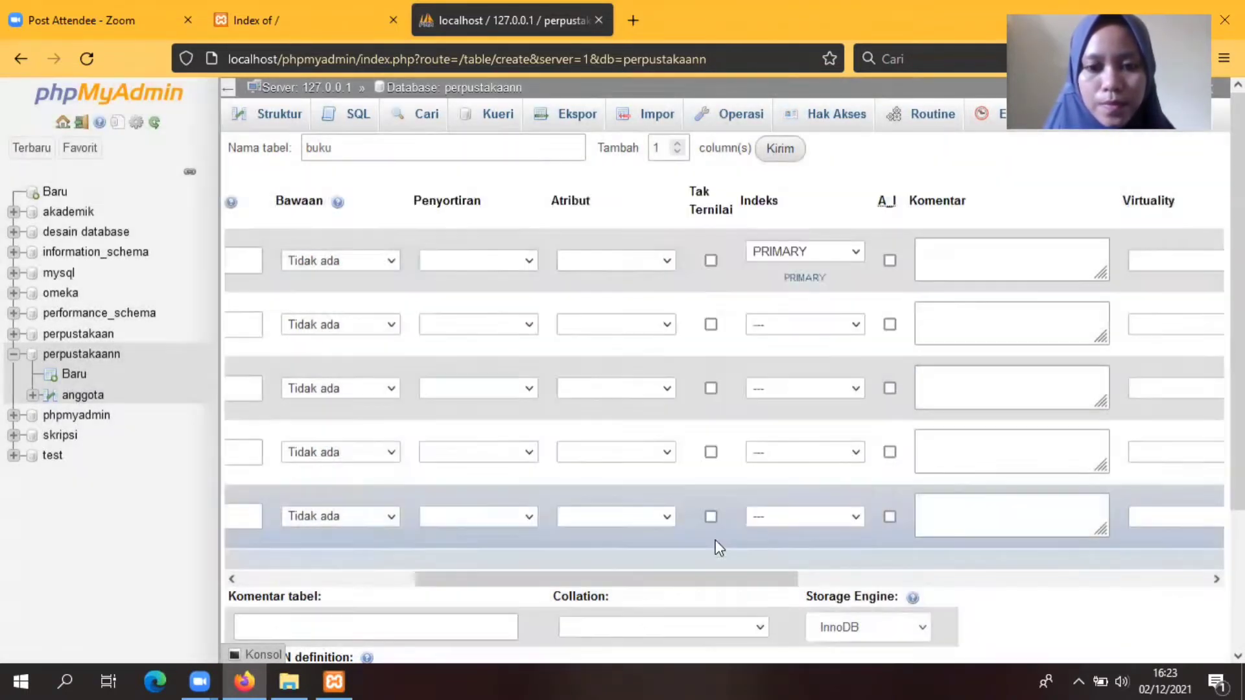
click(890, 260)
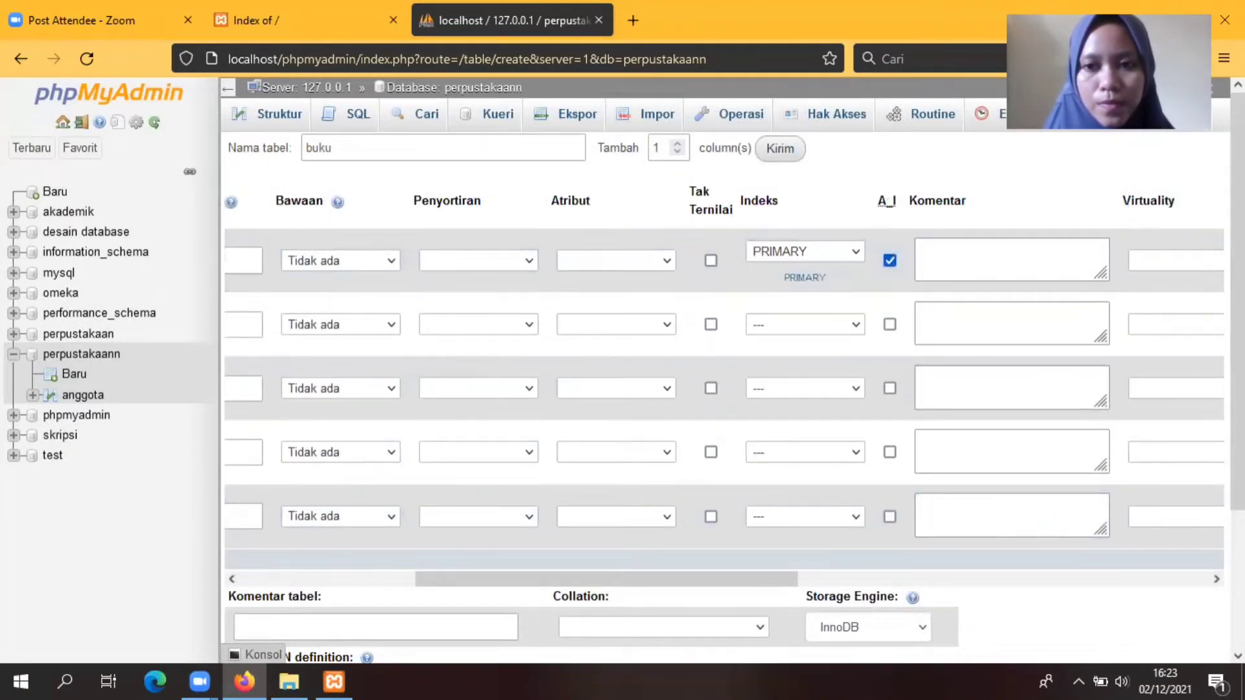
scroll(895, 266, down, 3)
scroll(893, 285, down, 1)
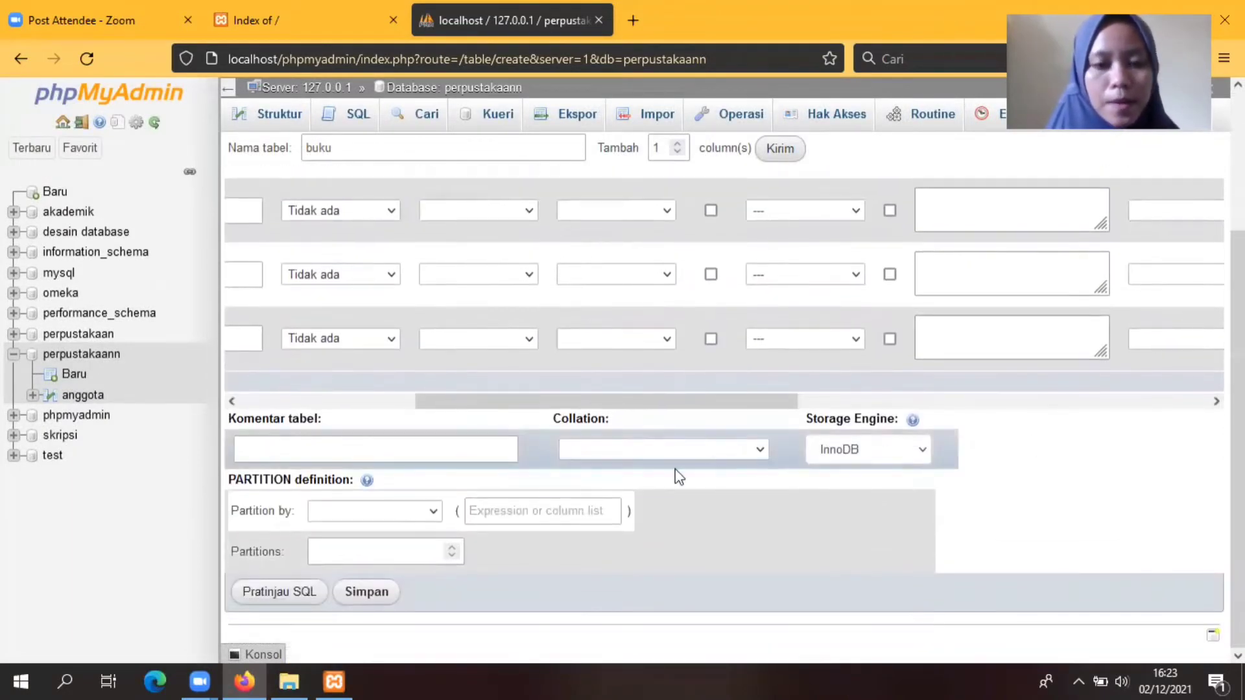
click(375, 593)
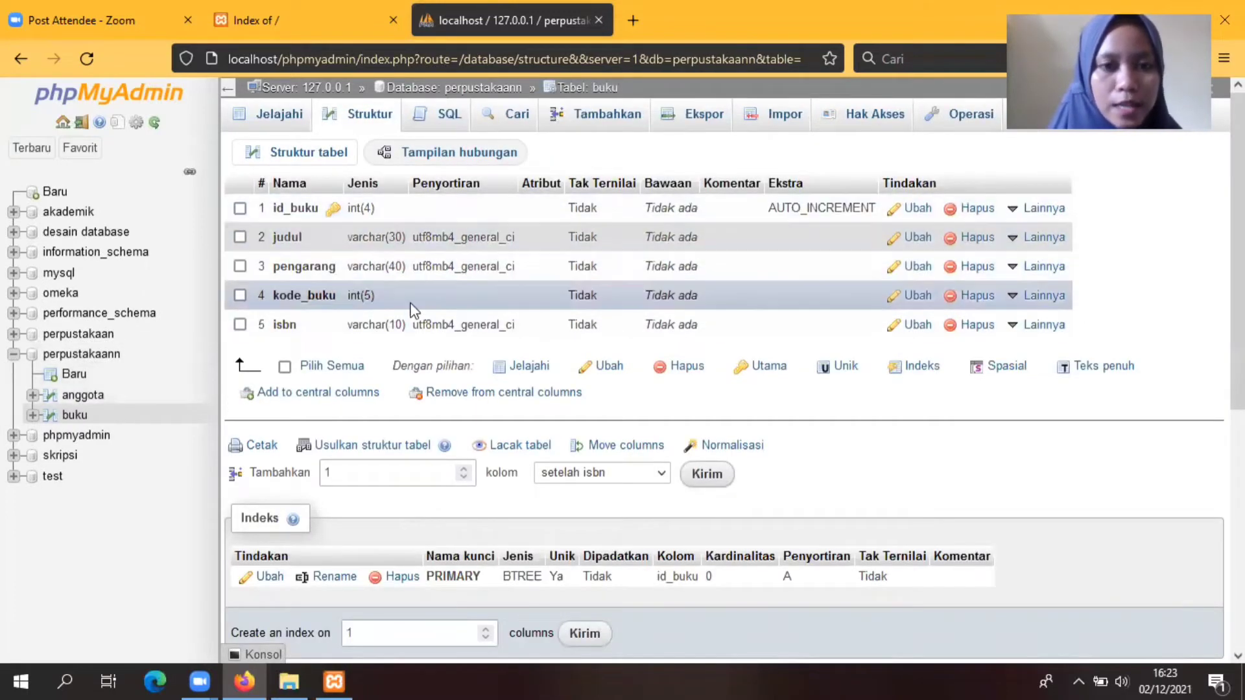
Step: Start a new table peminjaman with two extra rows, and define id_peminjaman with length 5
click(75, 376)
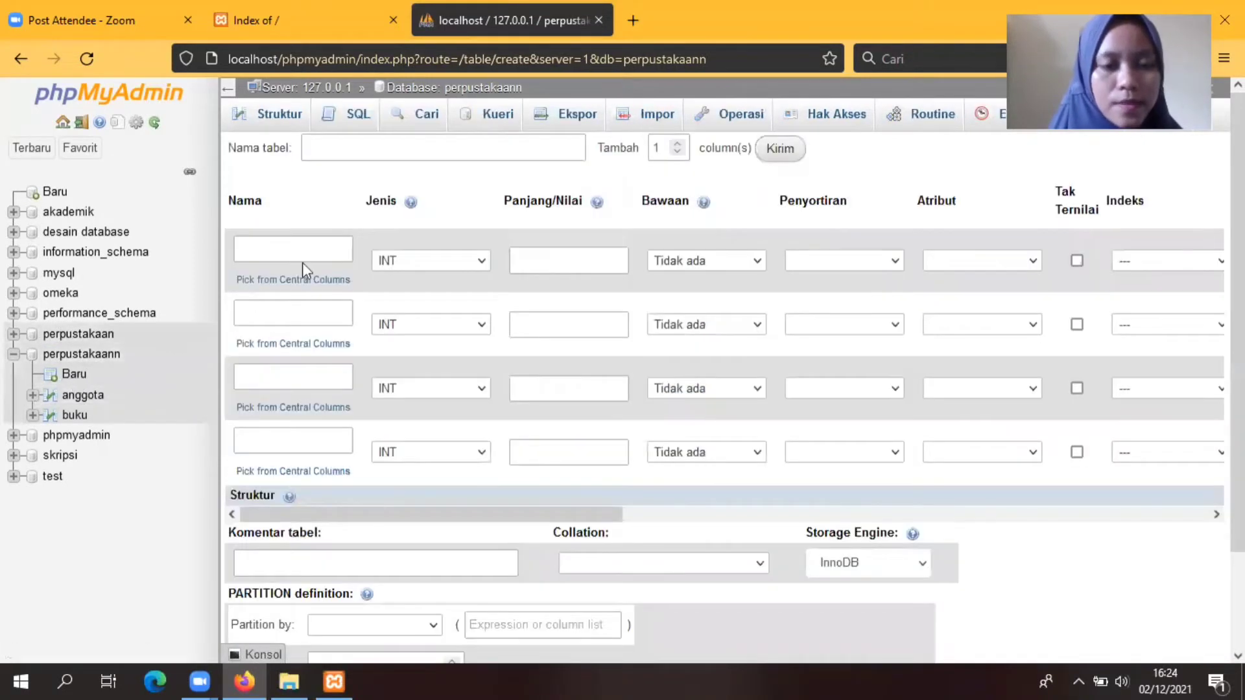
click(344, 146)
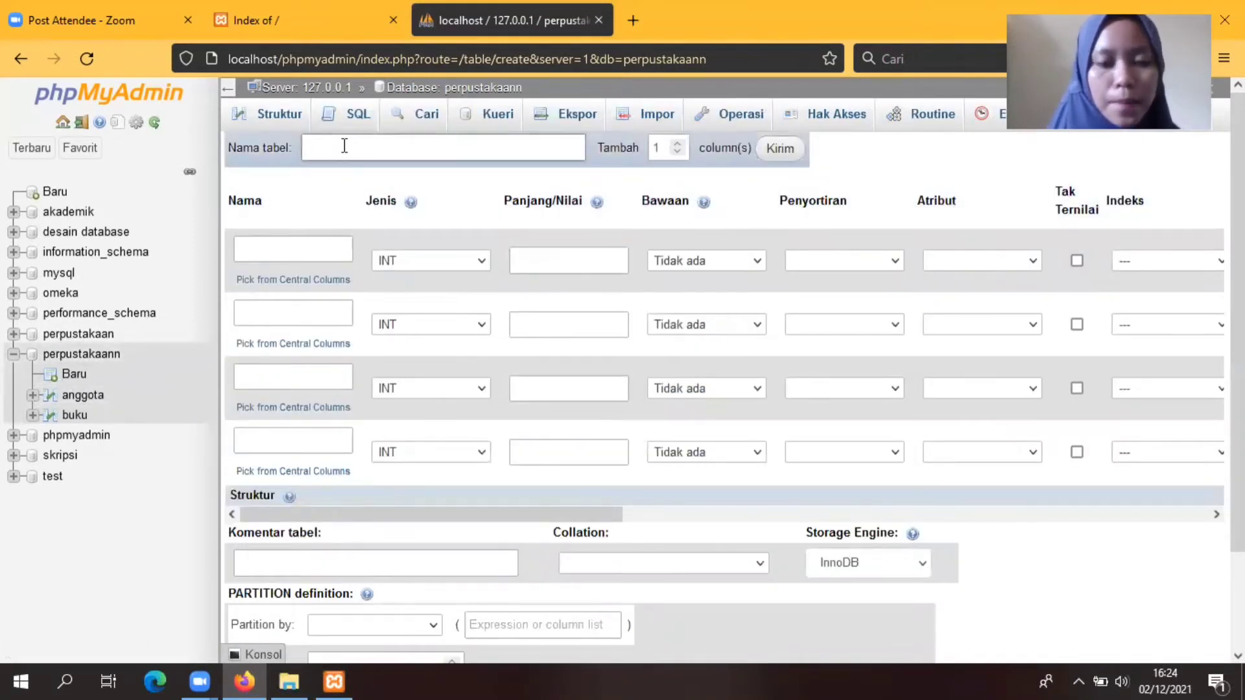
text(peminjaman)
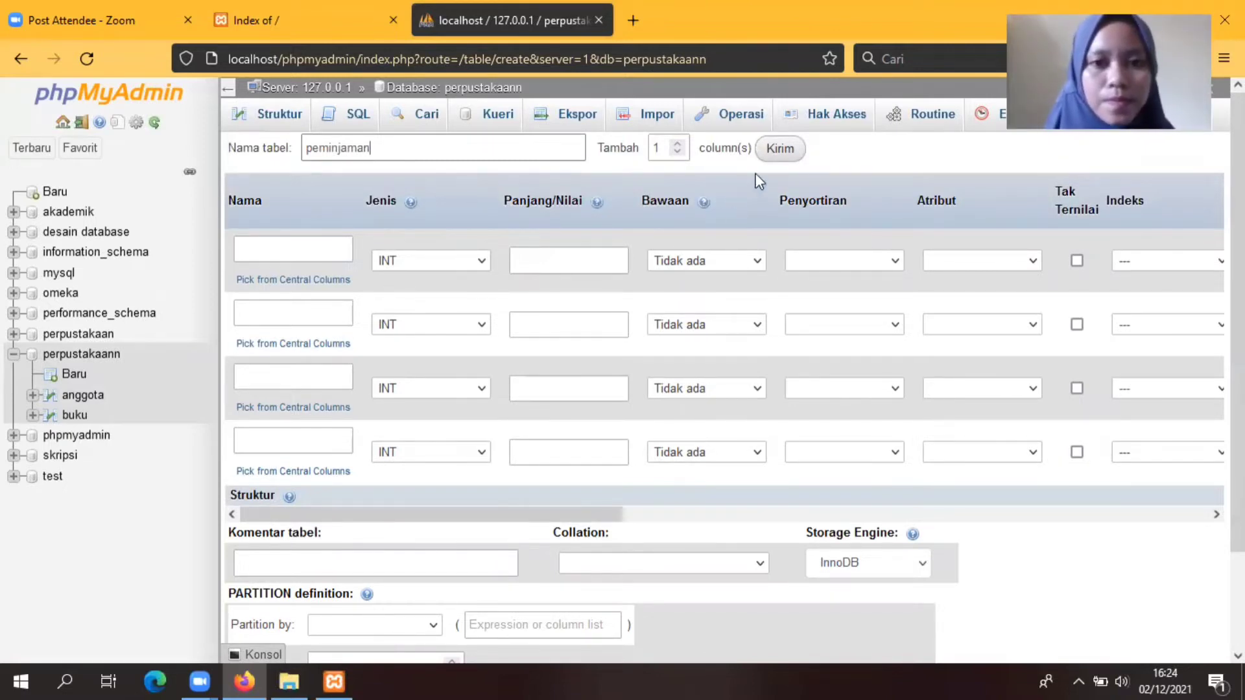
mouse_move(700, 200)
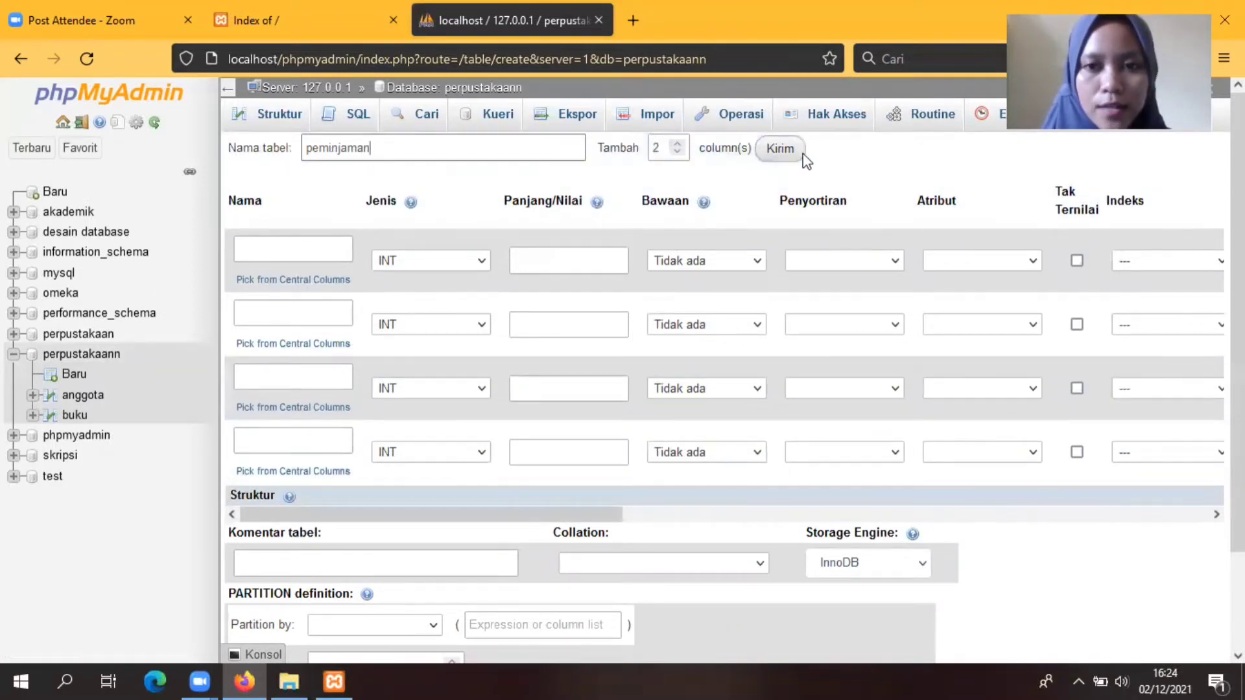
click(780, 148)
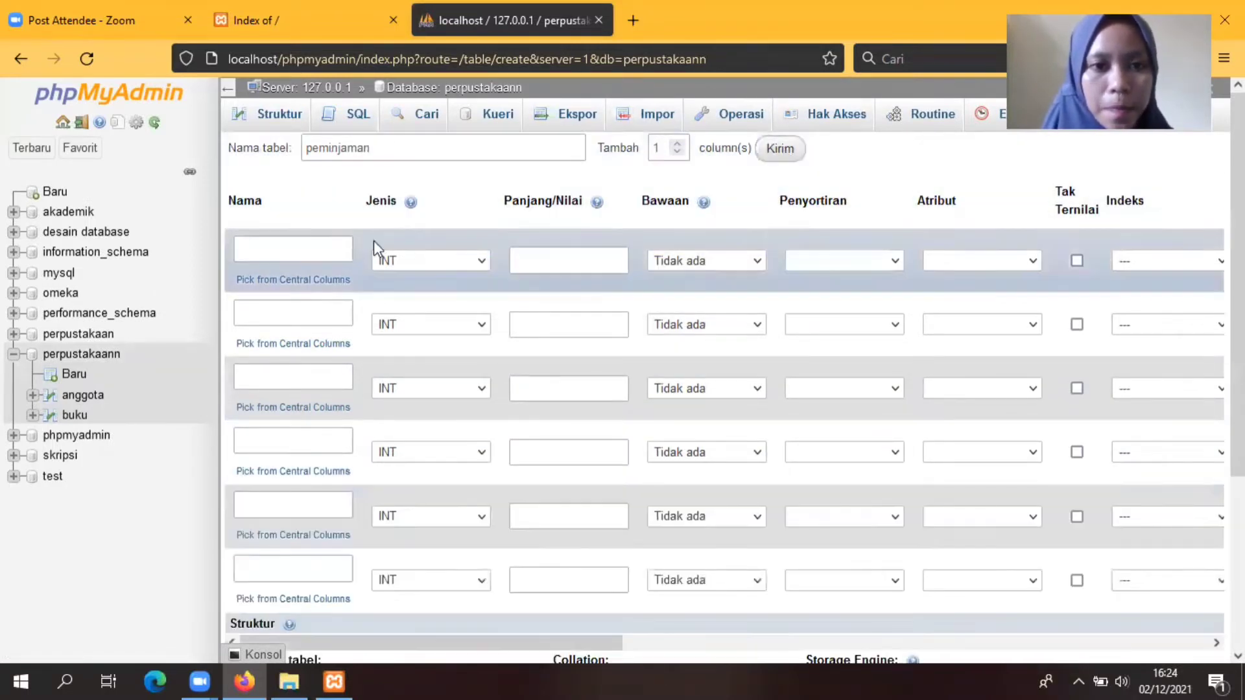
click(304, 247)
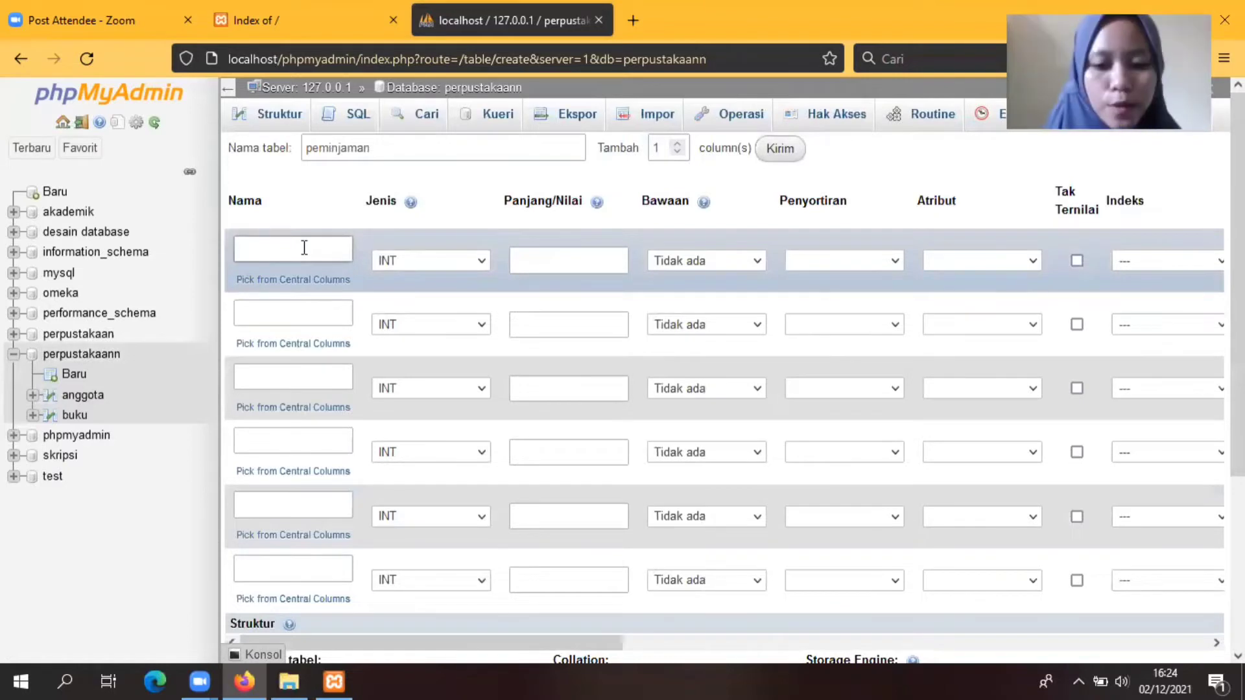
text(Id)
key(BackSpace)
key(BackSpace)
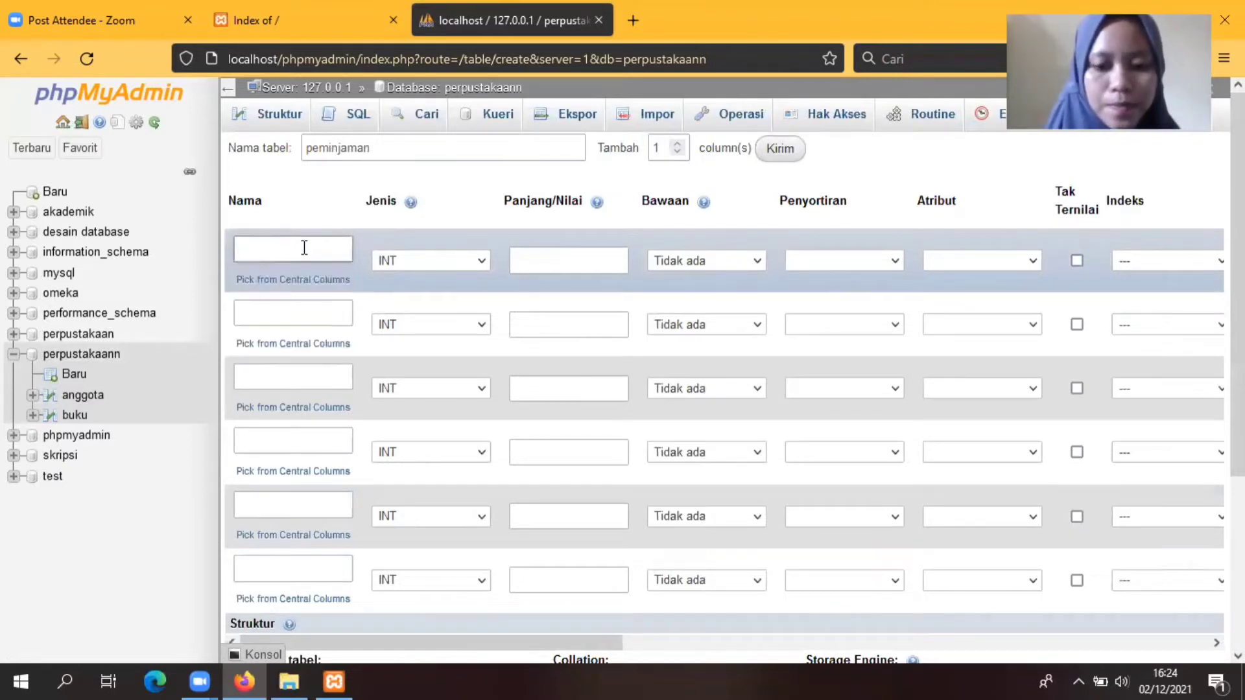
text(id_peminjaman)
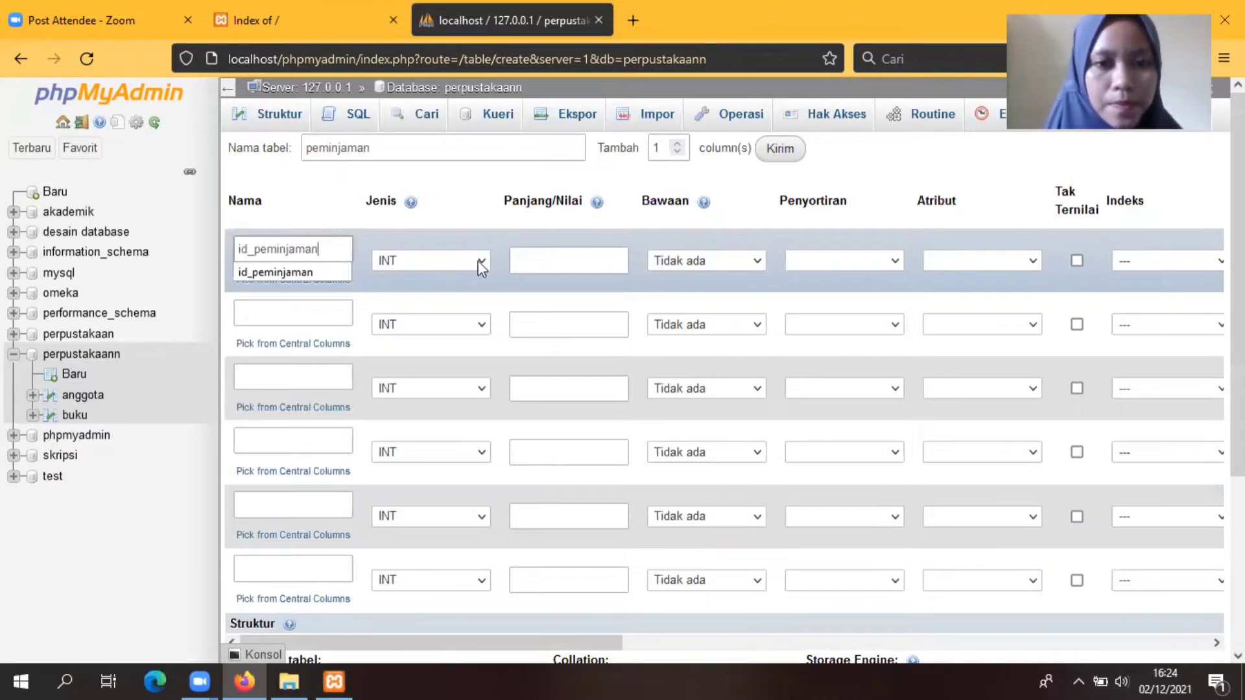
click(548, 259)
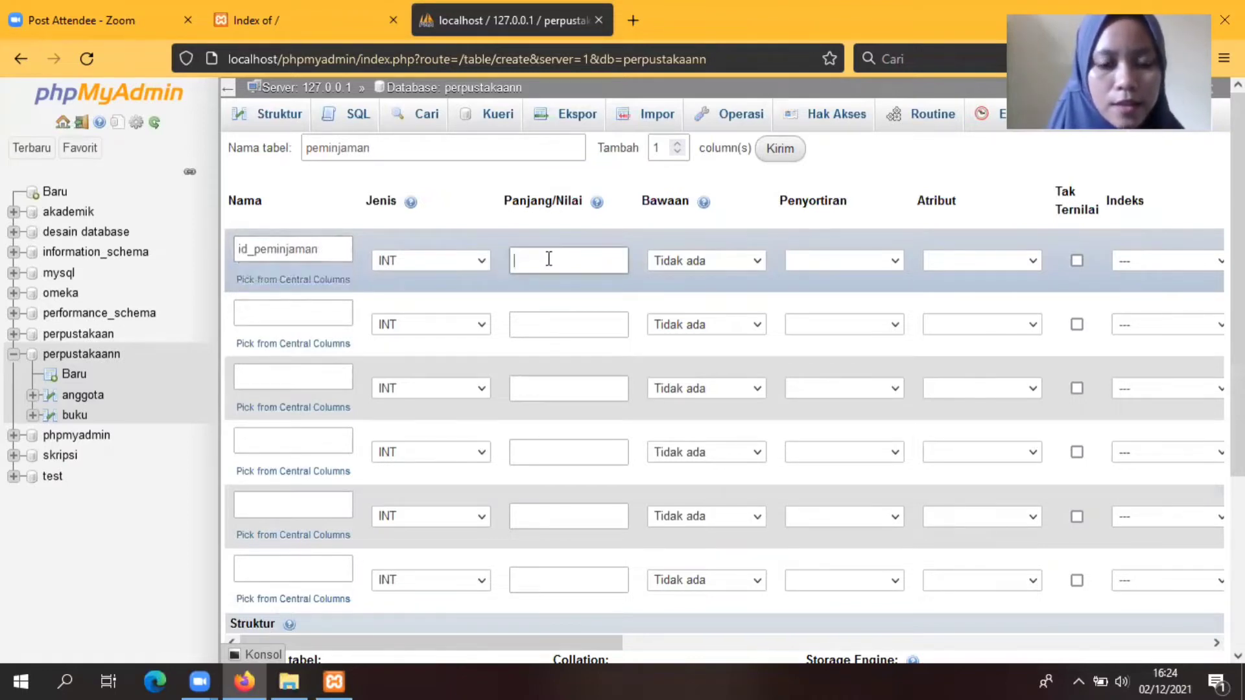
text(5)
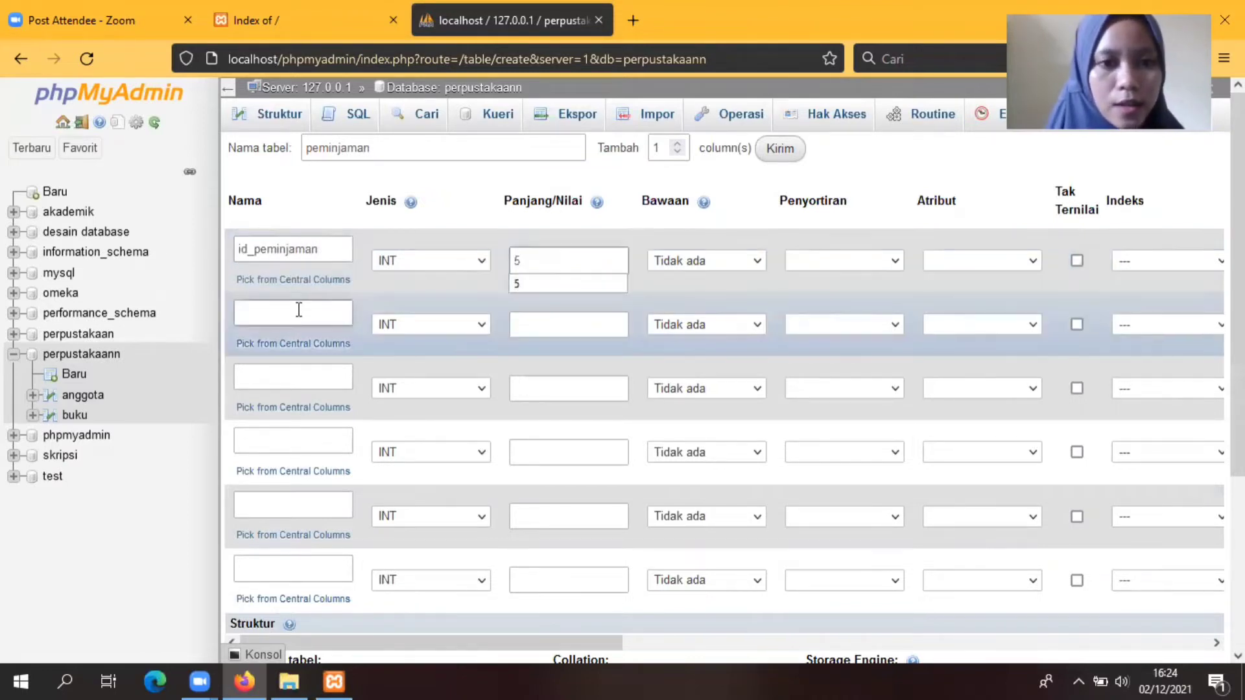
Step: Add tanggal_pinjam and tanggal_kembali as DATE columns
click(299, 310)
text(tangg)
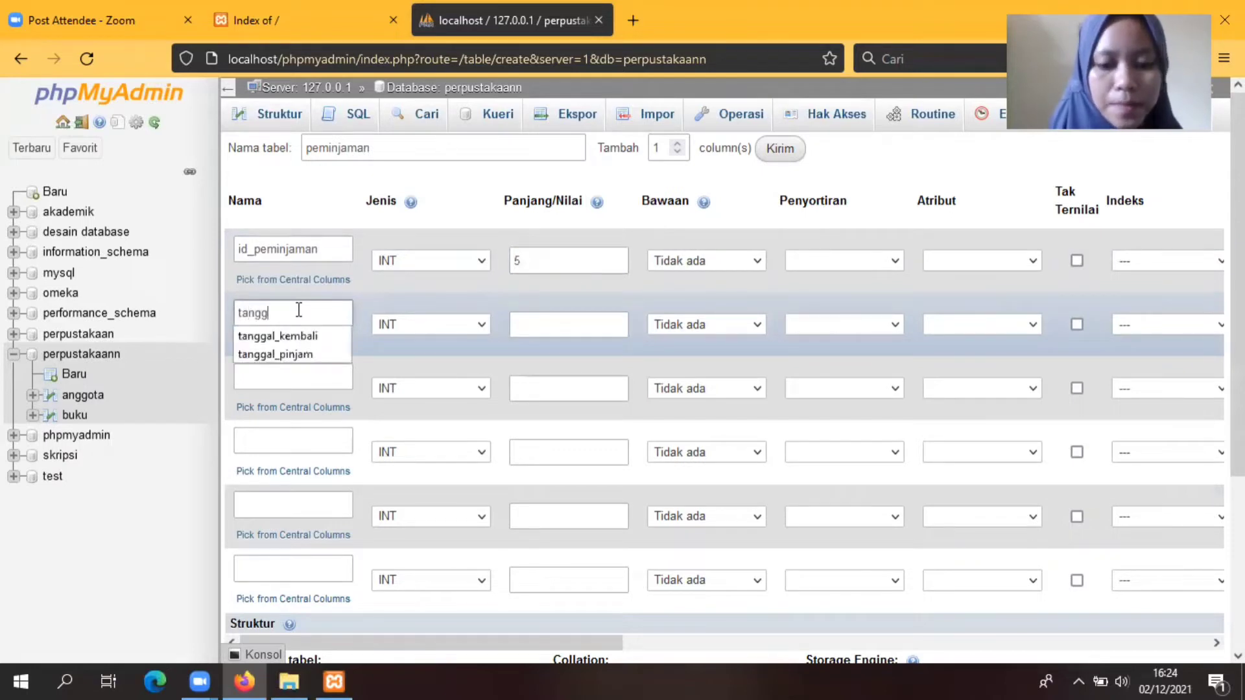
text(al_pinjam)
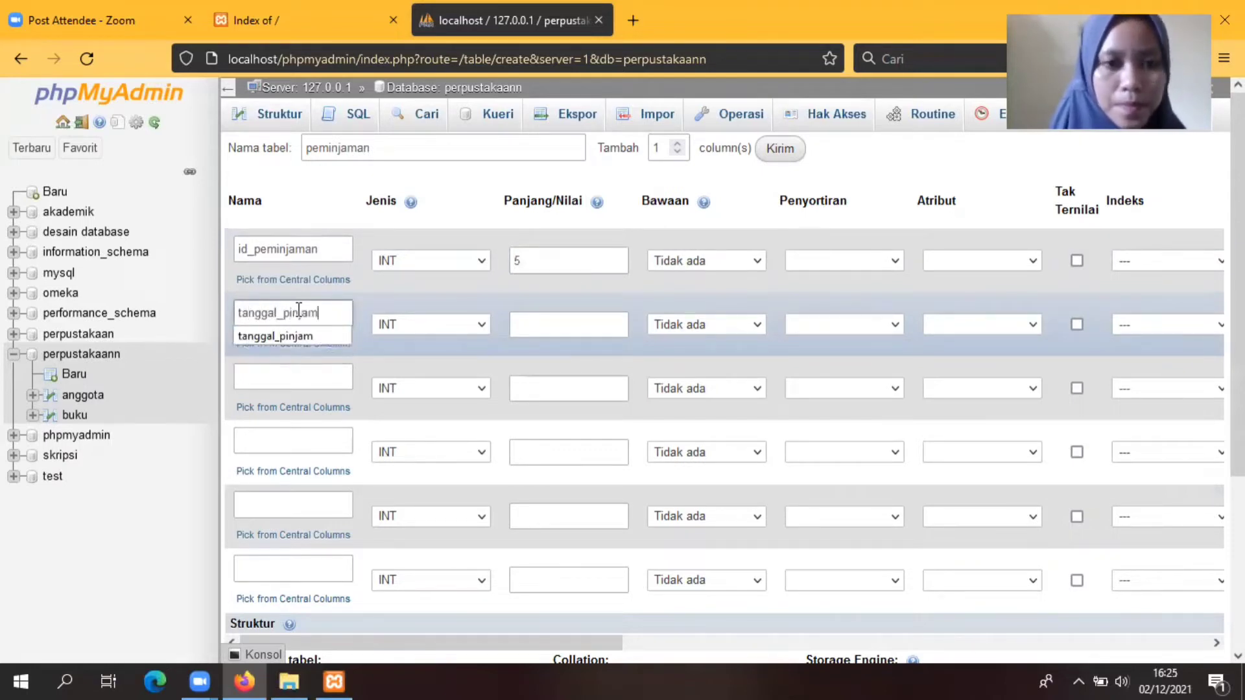
click(484, 325)
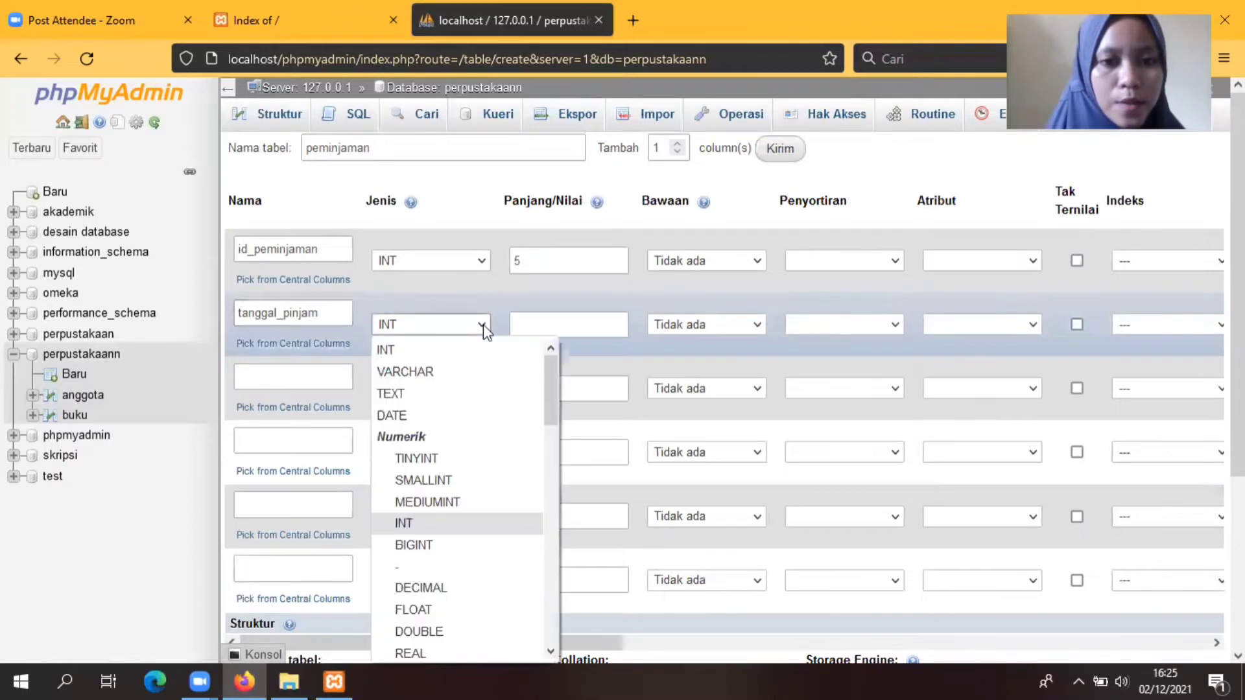
click(403, 415)
click(295, 371)
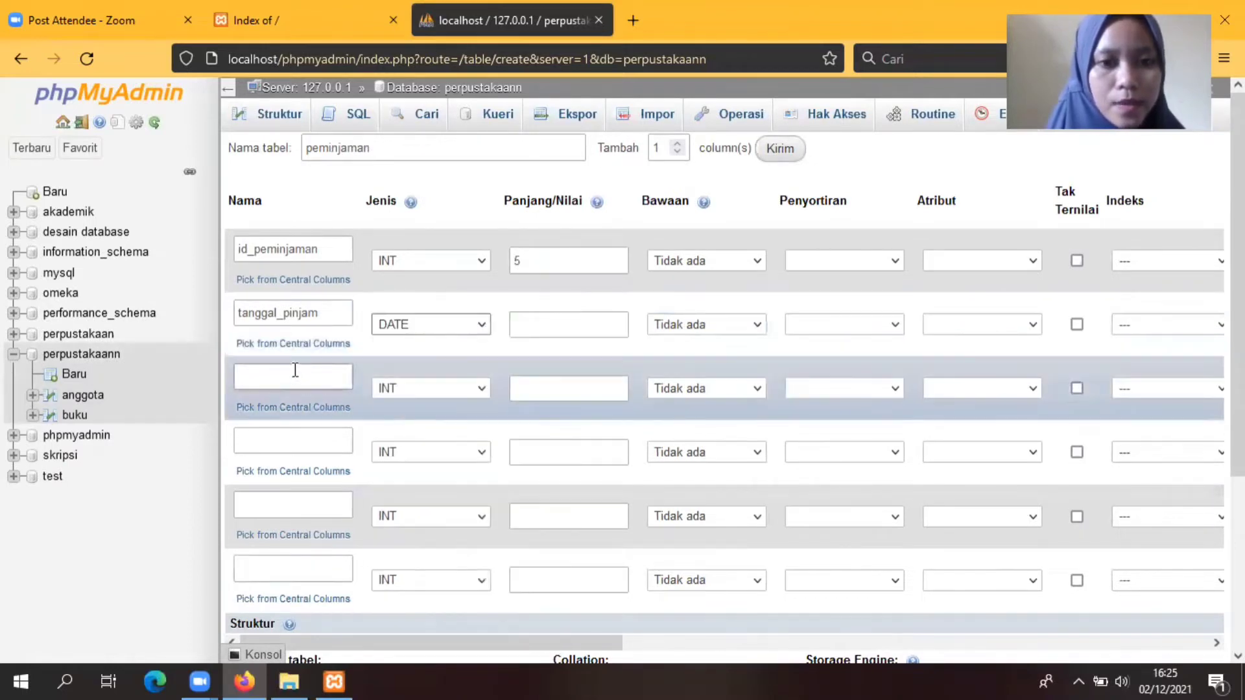
text(tanggal)
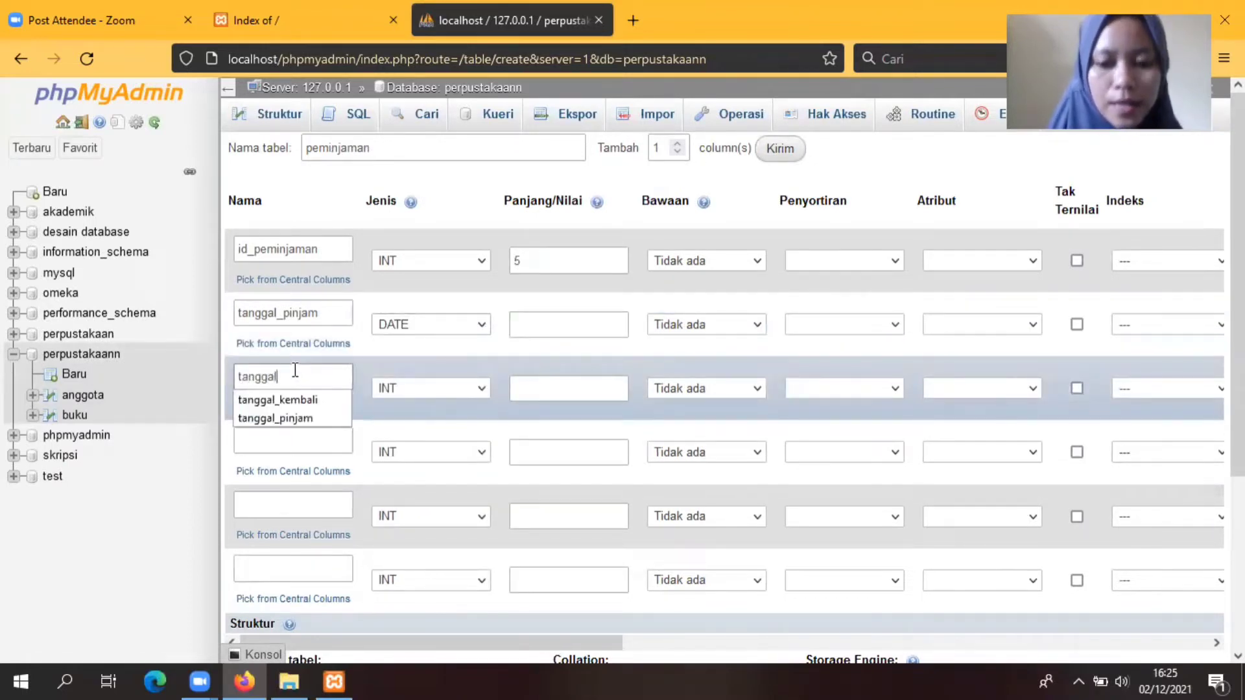
text(_kembali)
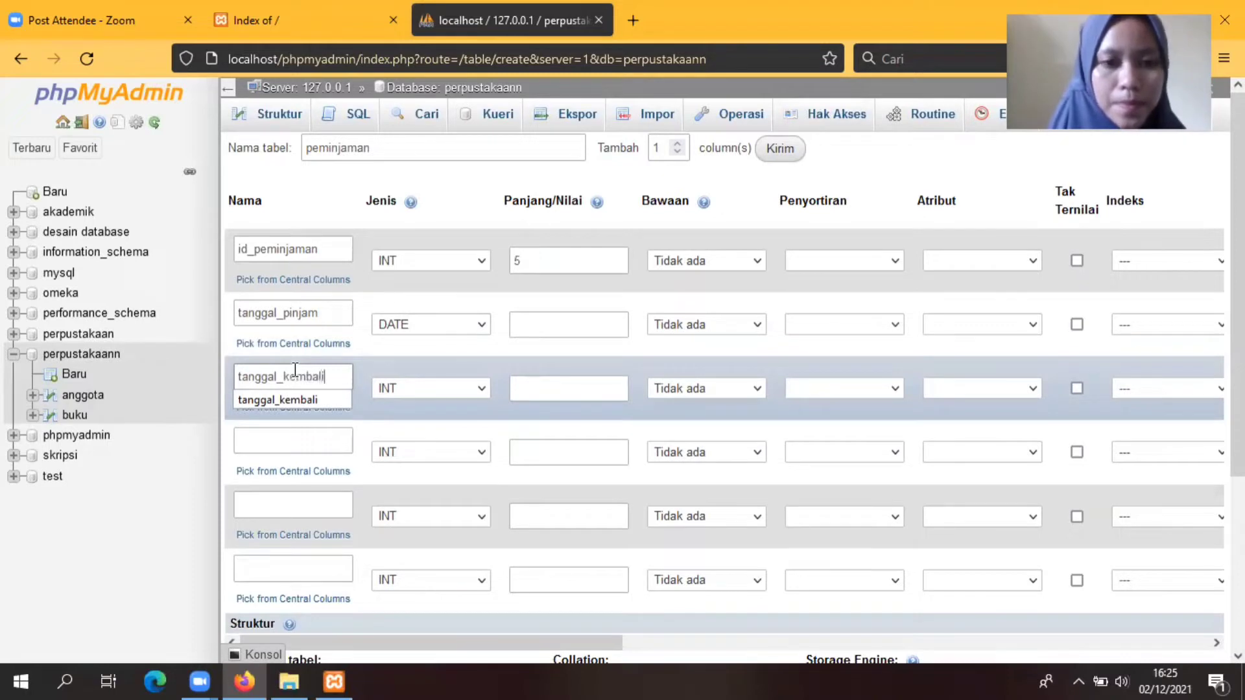
click(484, 388)
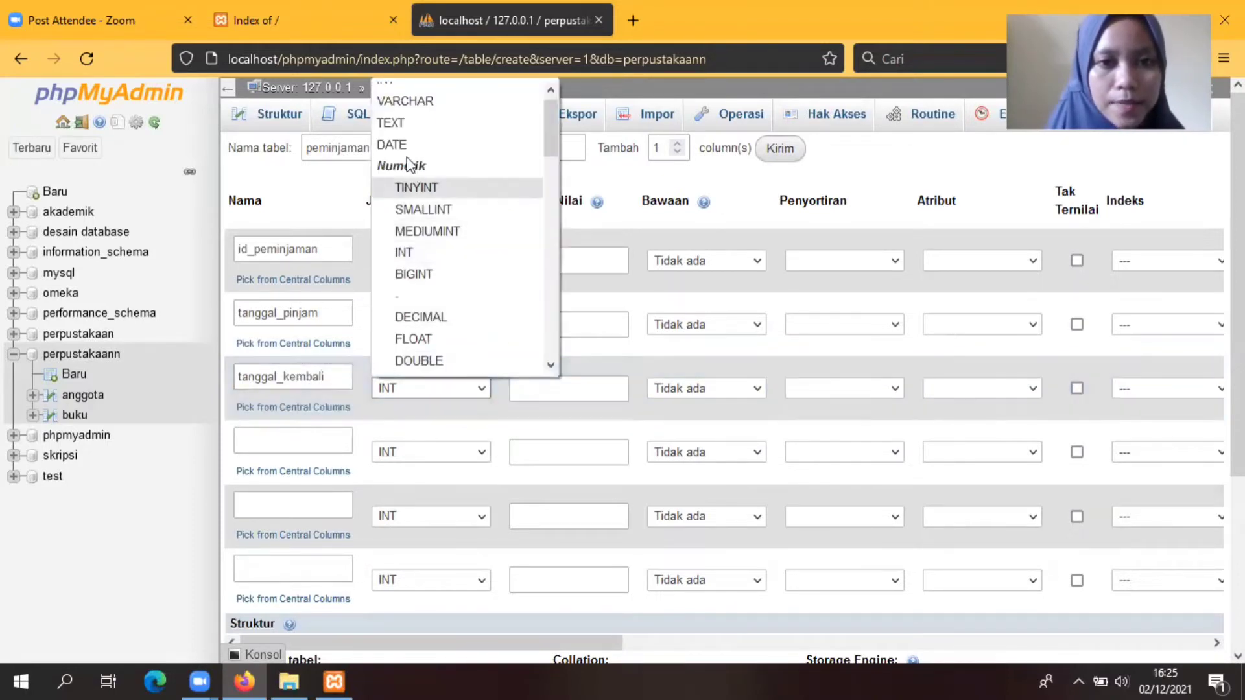
click(402, 148)
Step: Add id_buku, id_anggota and id_petugas columns, each with length 5
click(283, 437)
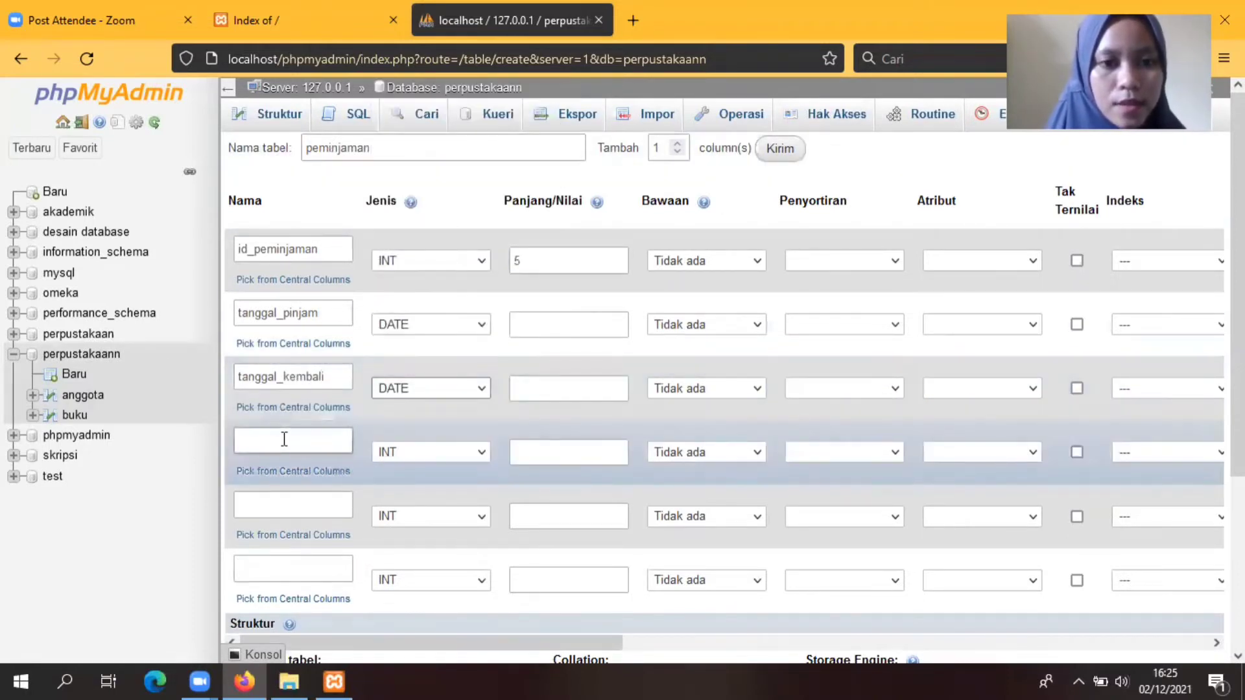
text(id)
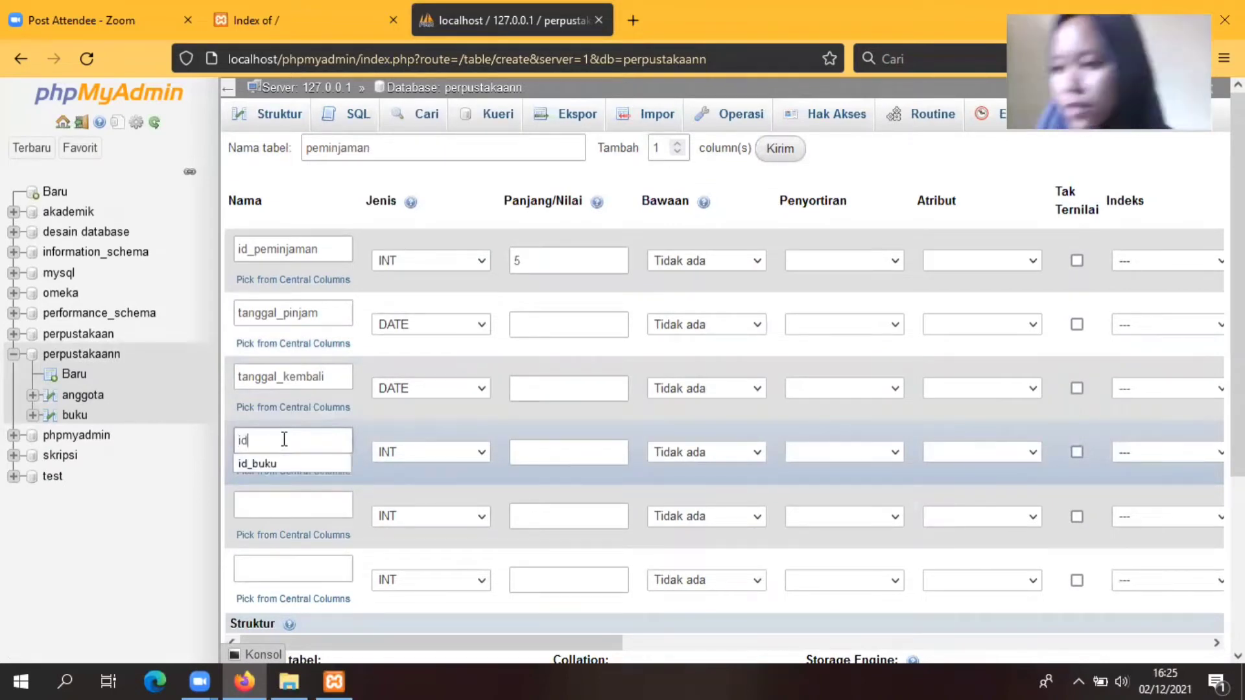
text(_buk)
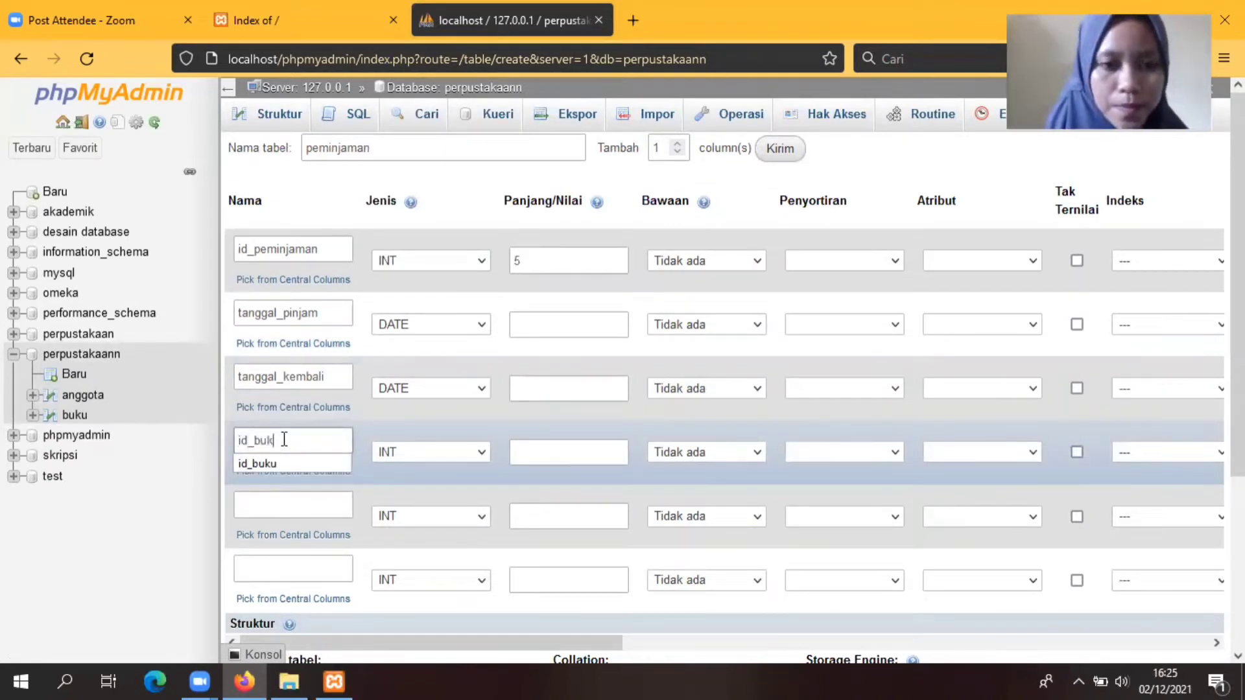
text(u)
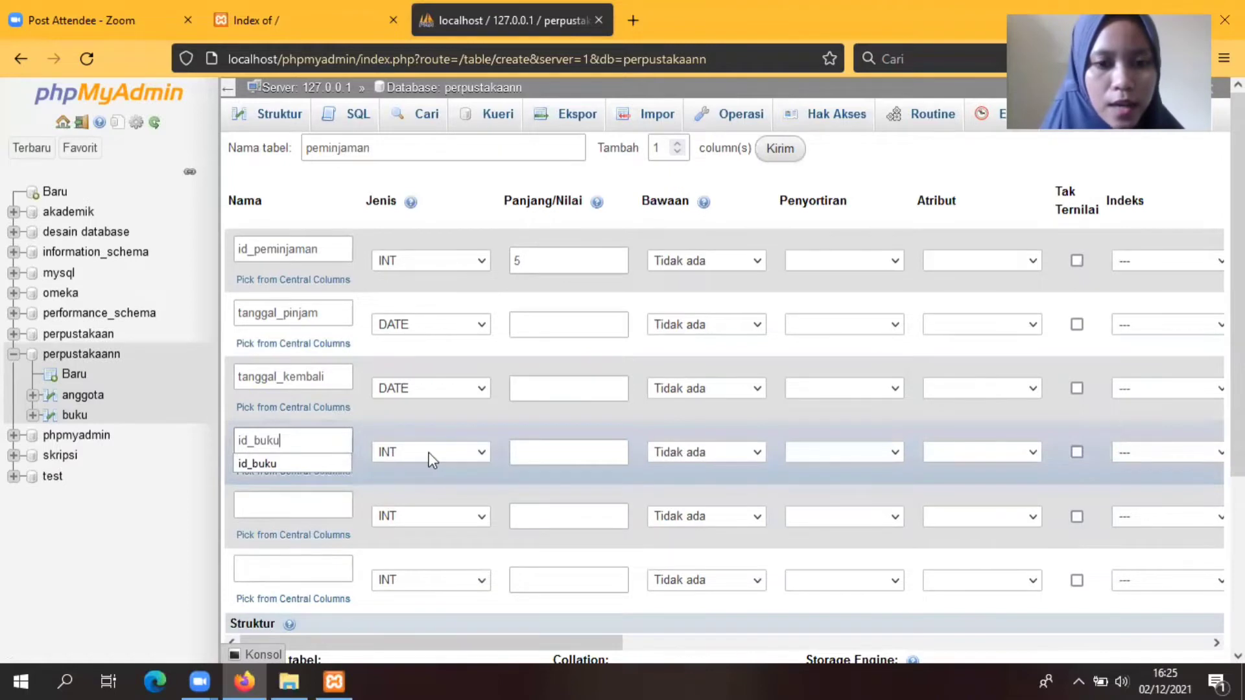
click(525, 454)
text(5)
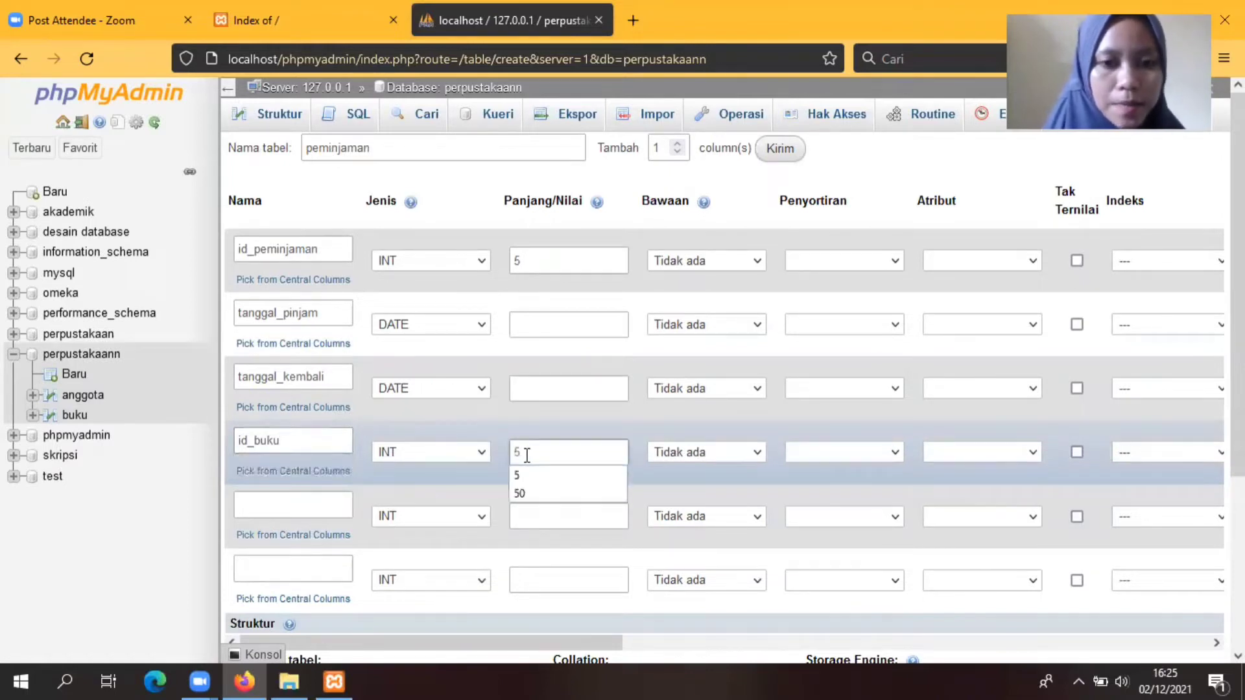
click(259, 504)
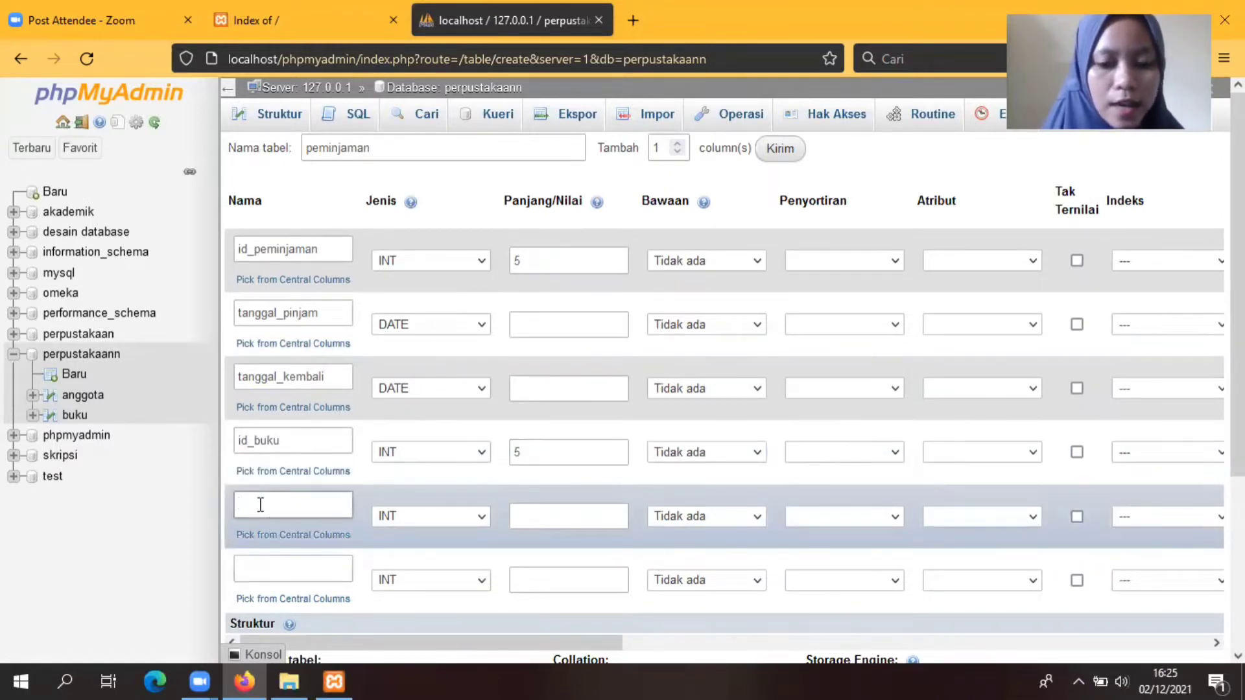
text(id_an)
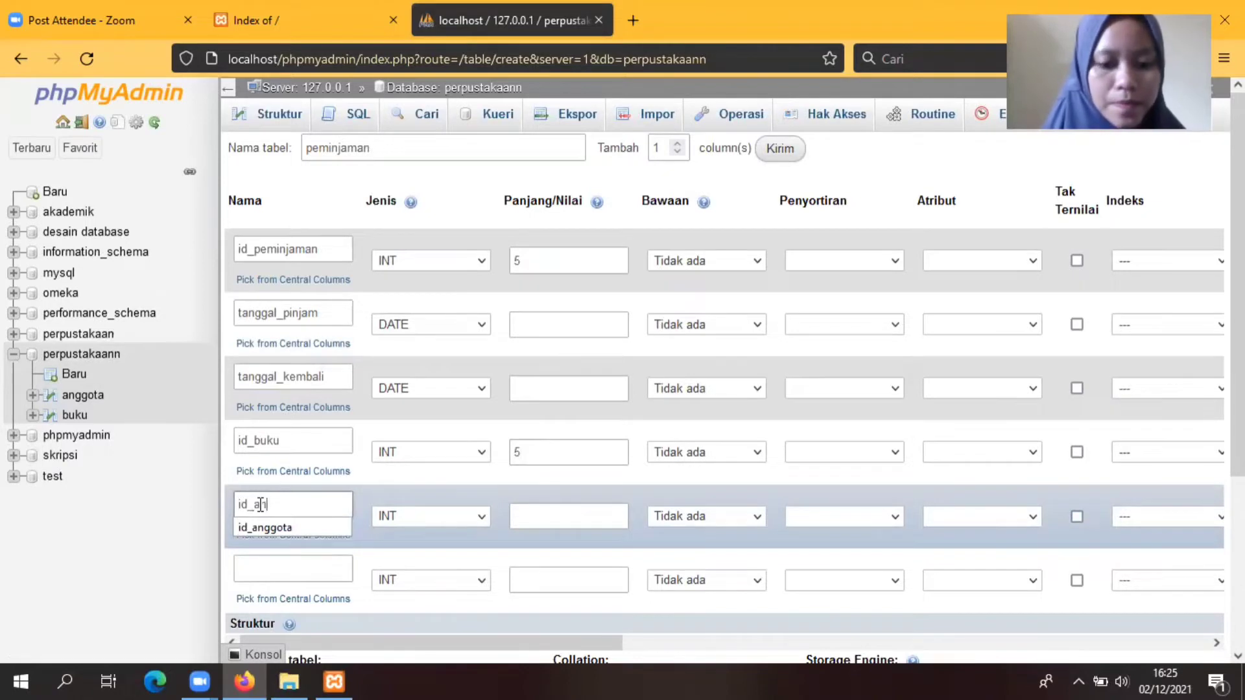
text(ggota)
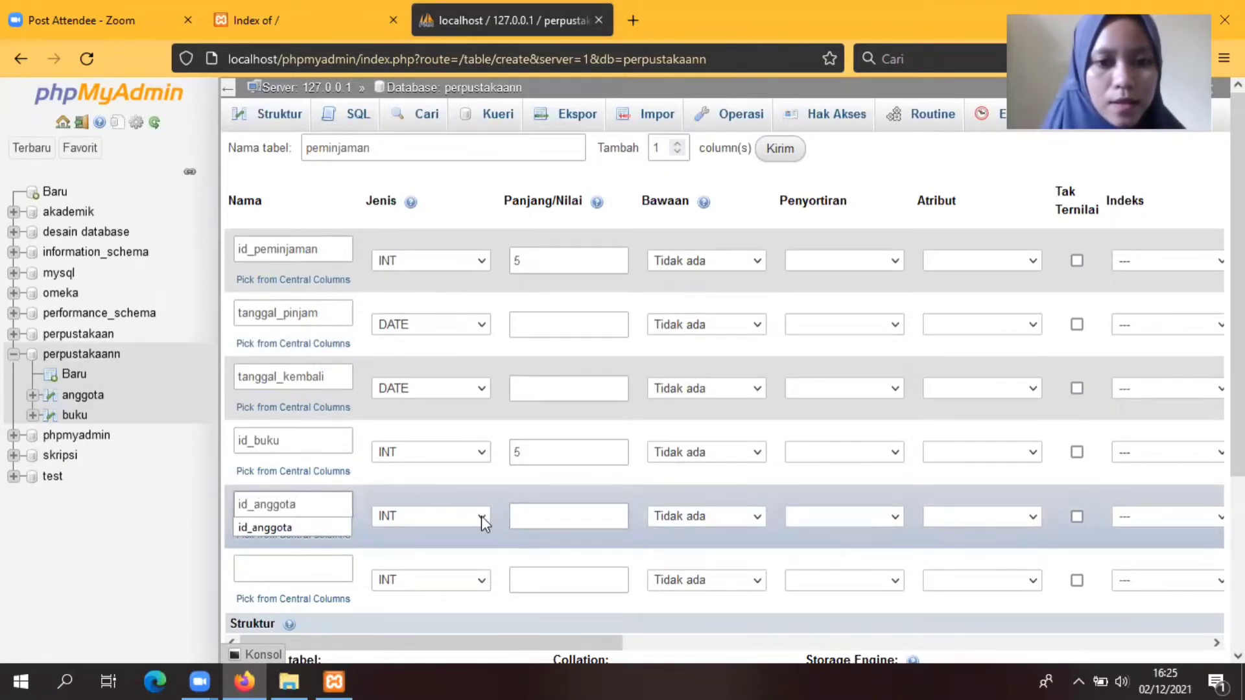
click(531, 517)
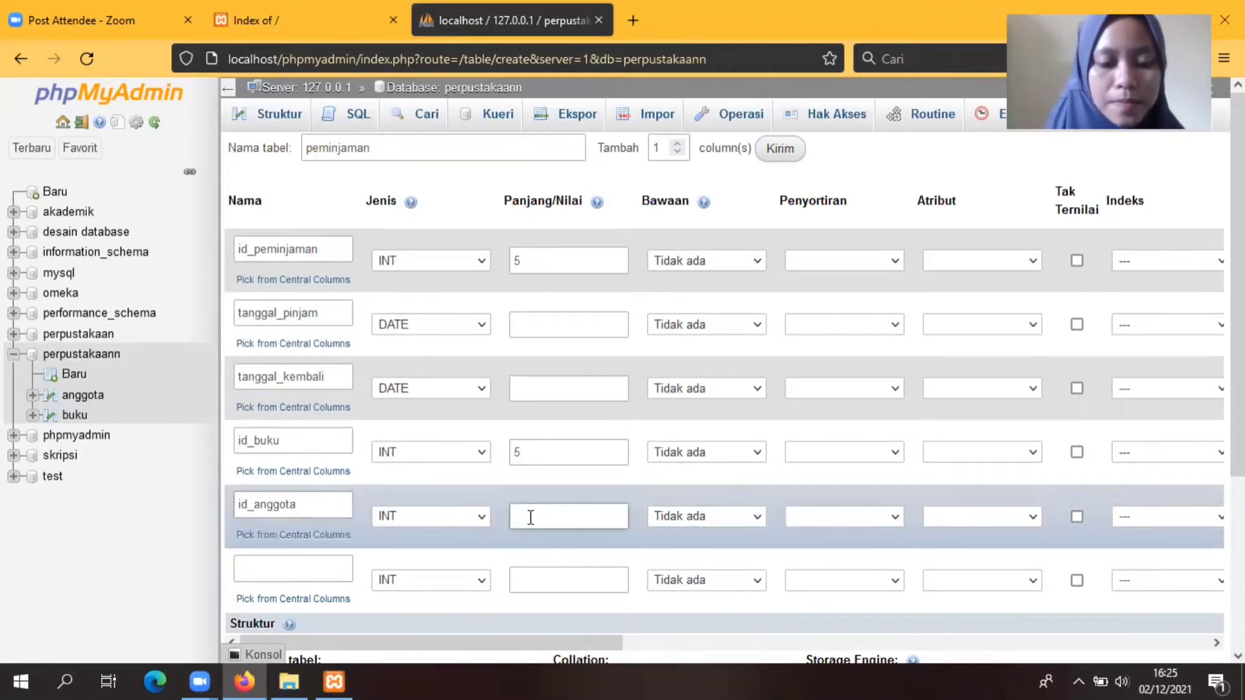
text(5)
click(267, 568)
text(i)
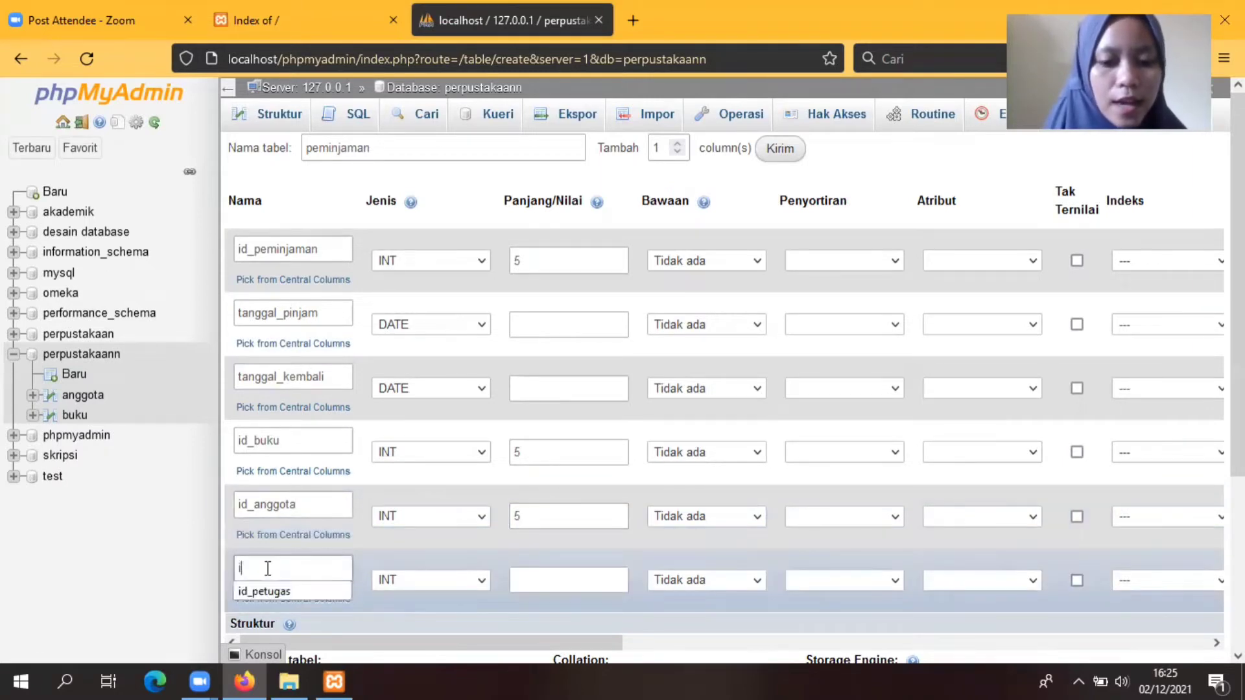
text(d_pe)
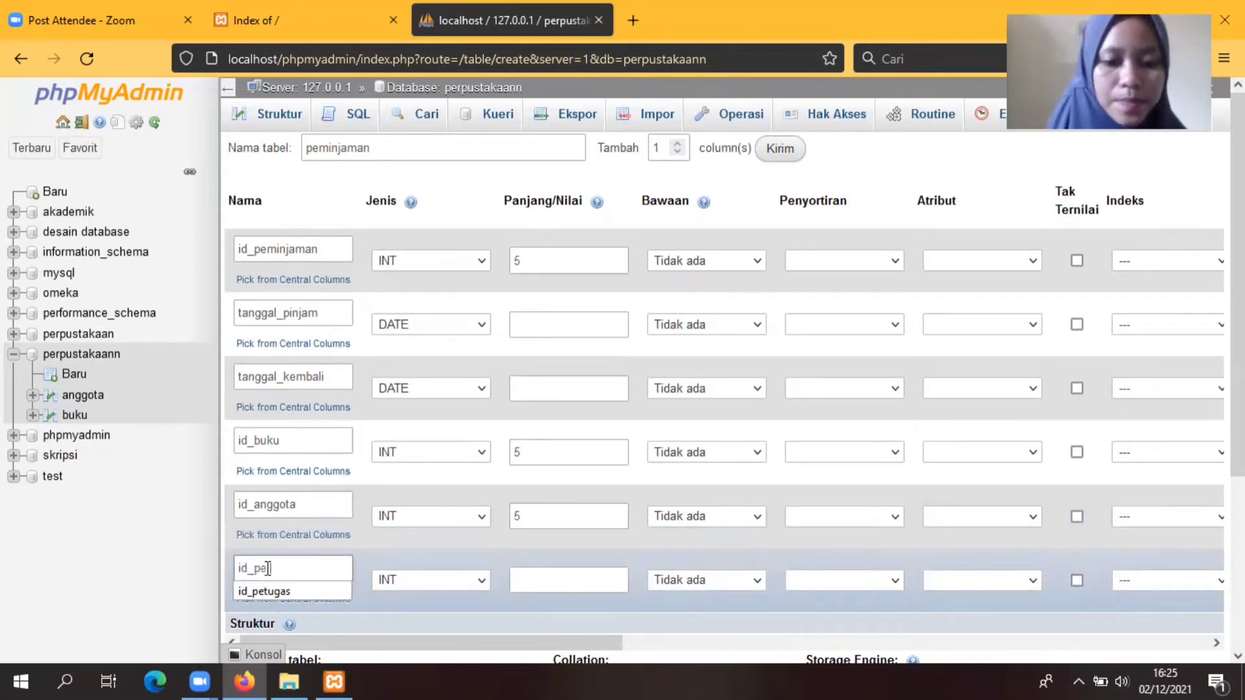
text(tugas)
click(538, 581)
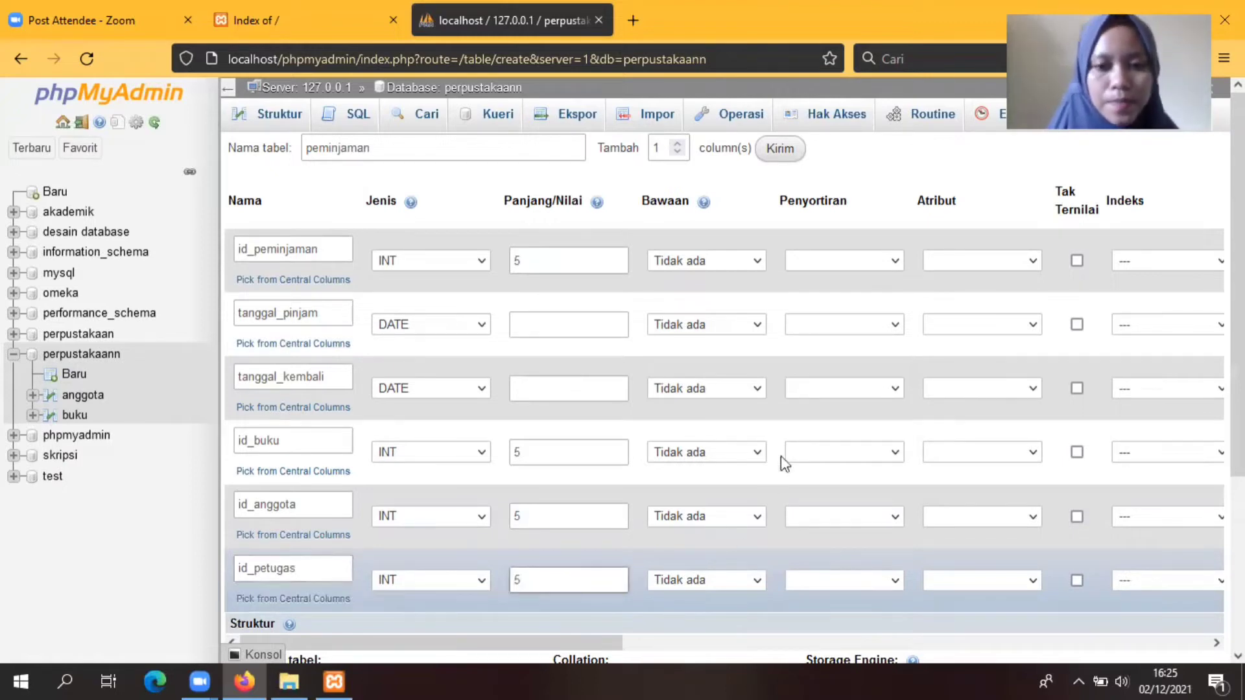
Step: Set id_peminjaman as the PRIMARY index and save the peminjaman table
drag(499, 642, 739, 671)
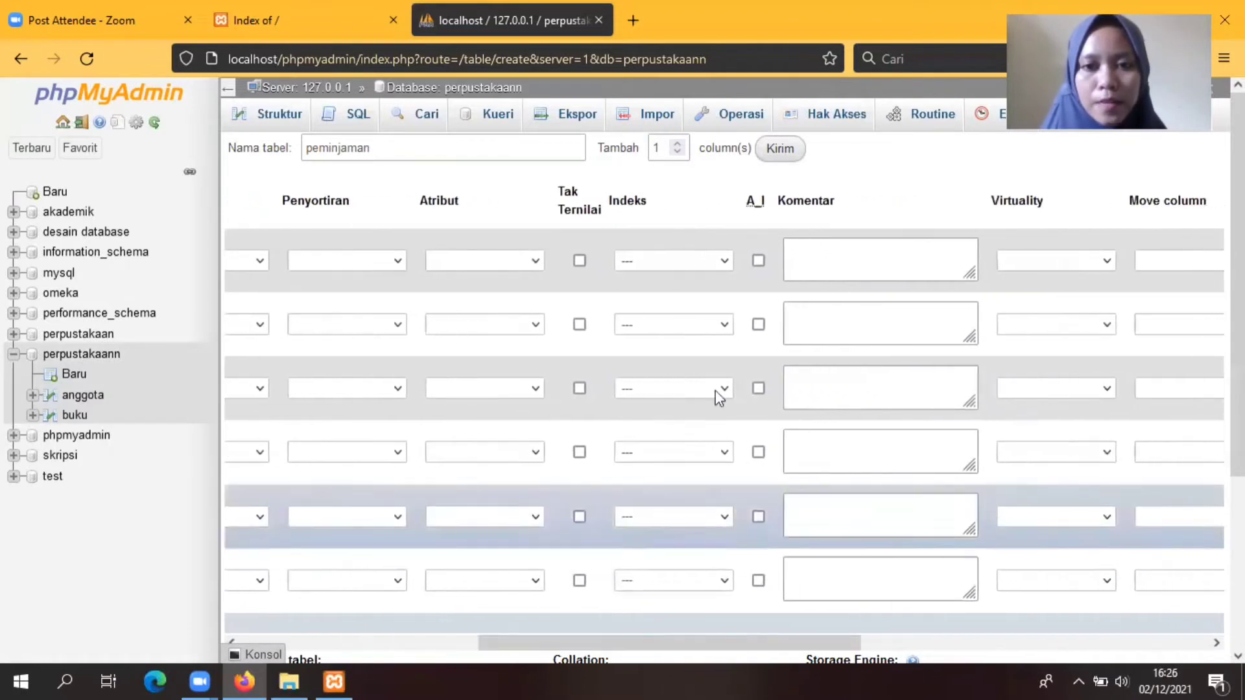
click(726, 262)
click(662, 310)
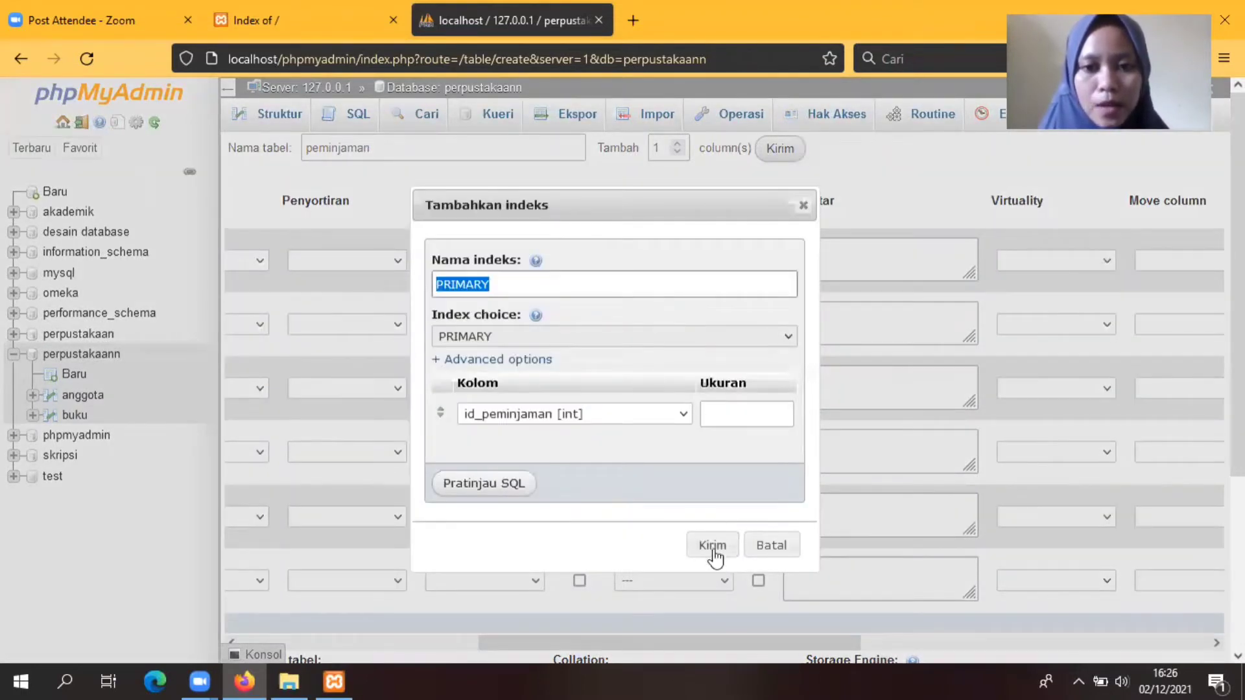
click(713, 546)
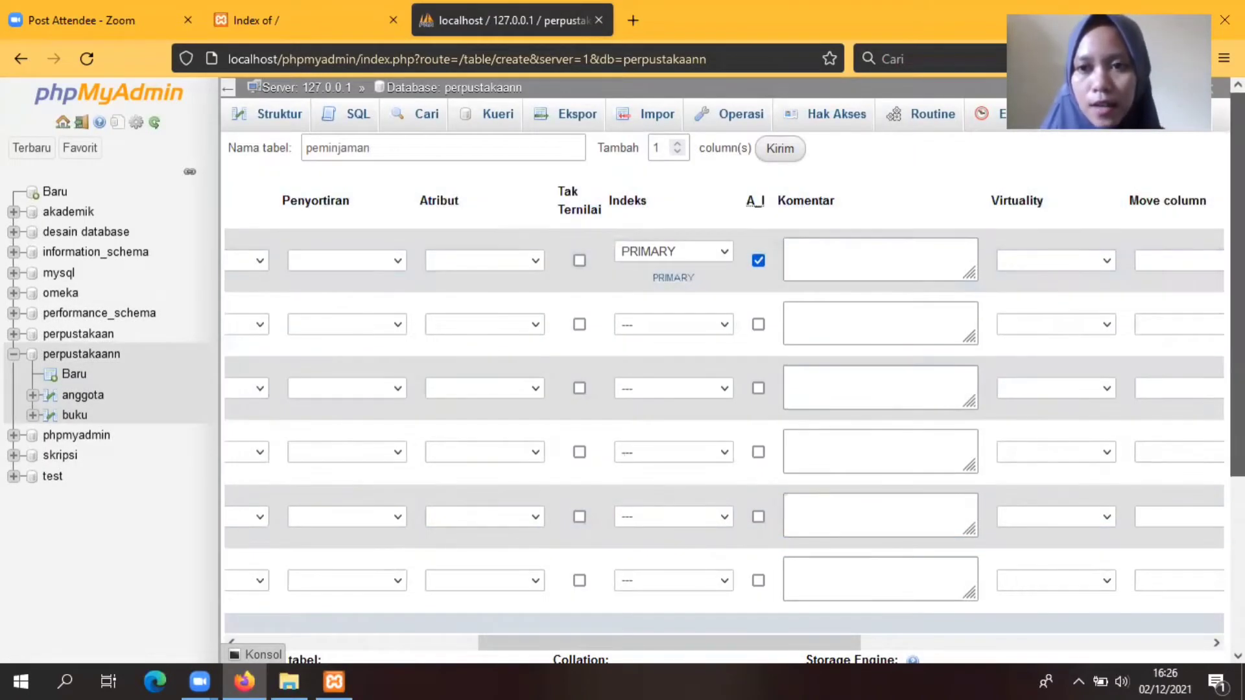
scroll(1045, 428, down, 4)
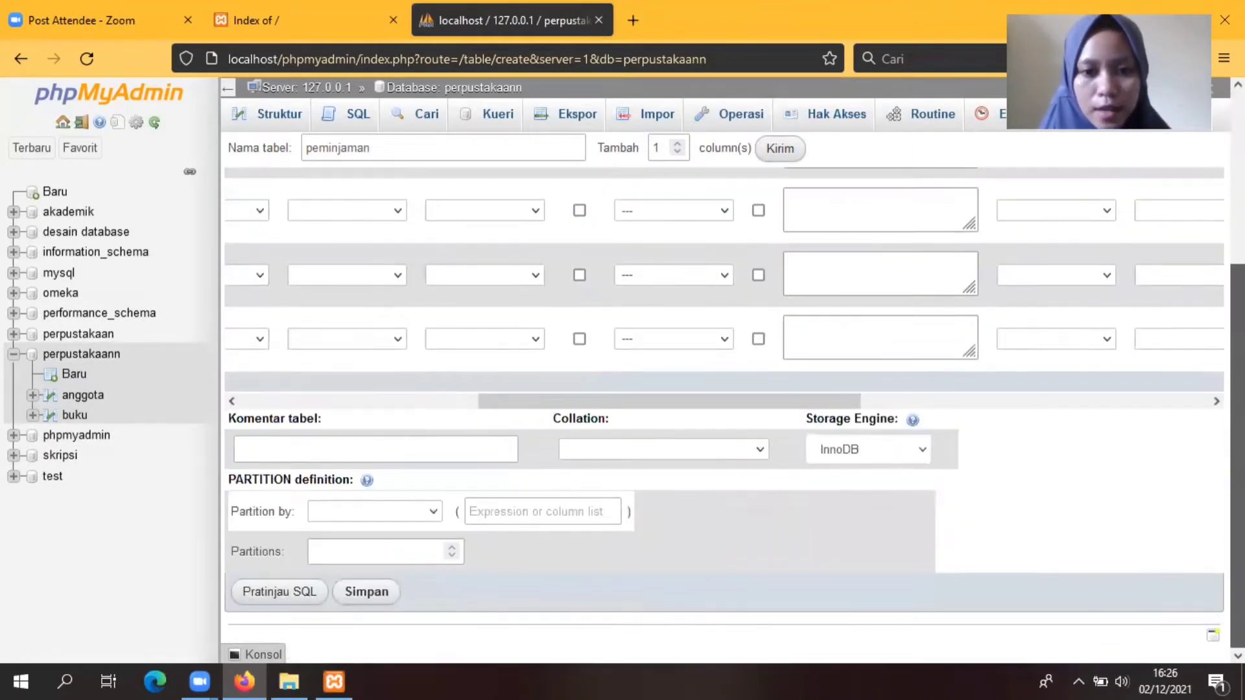
click(366, 592)
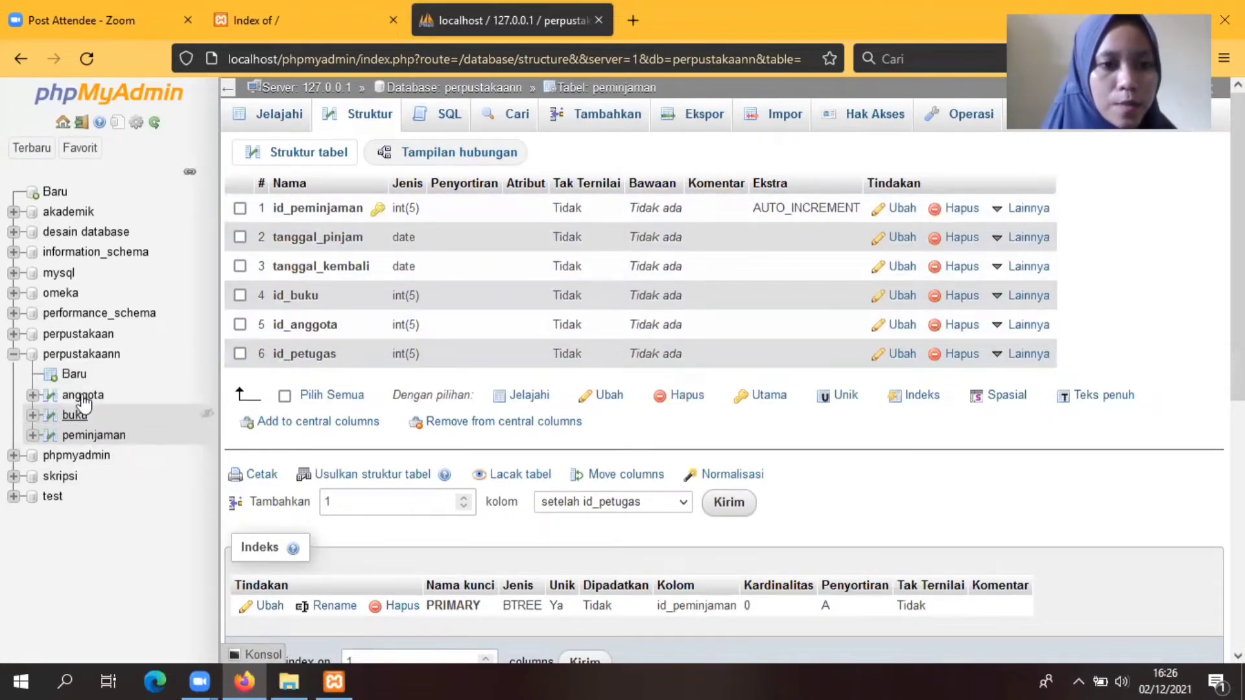
Step: Begin a new table named pengembalian and add 2 extra column rows
click(74, 376)
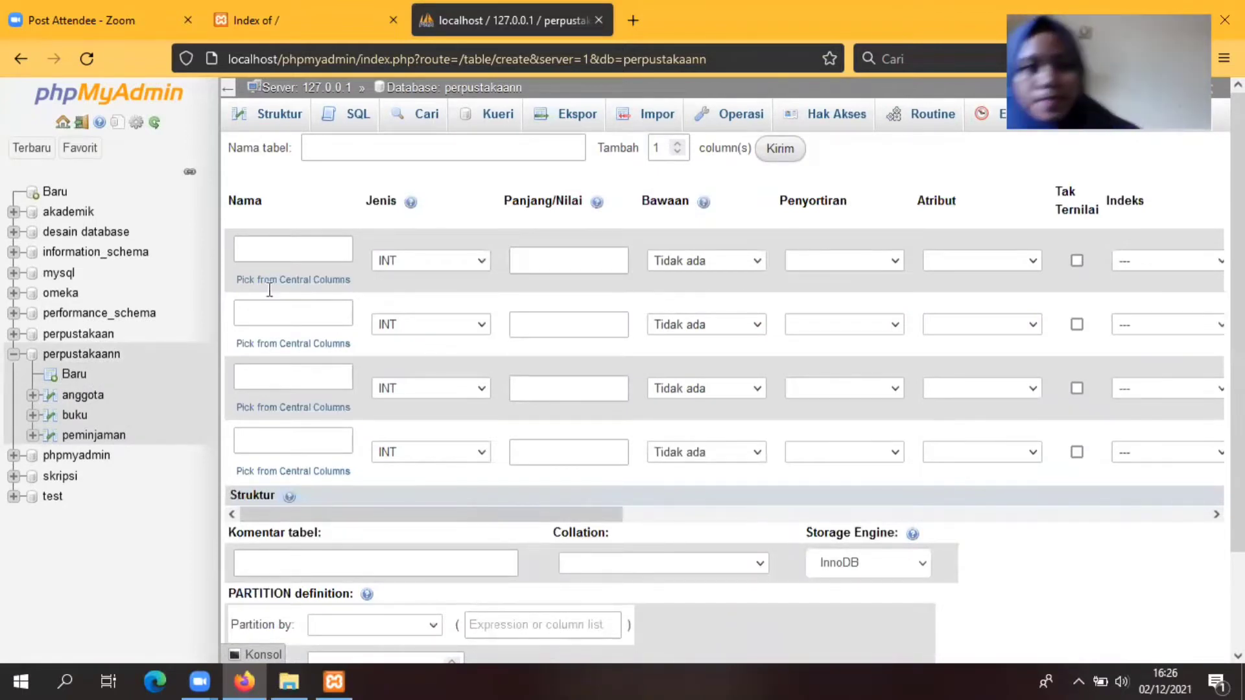
click(343, 144)
text(pengembalian)
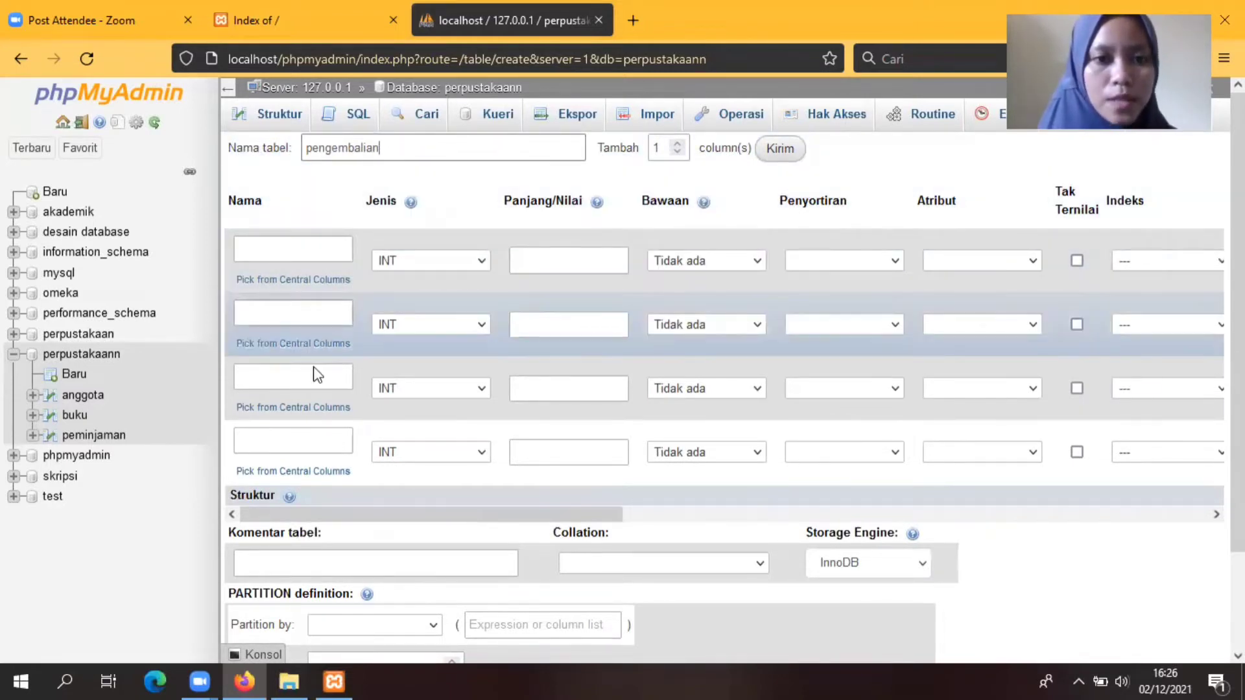
click(678, 144)
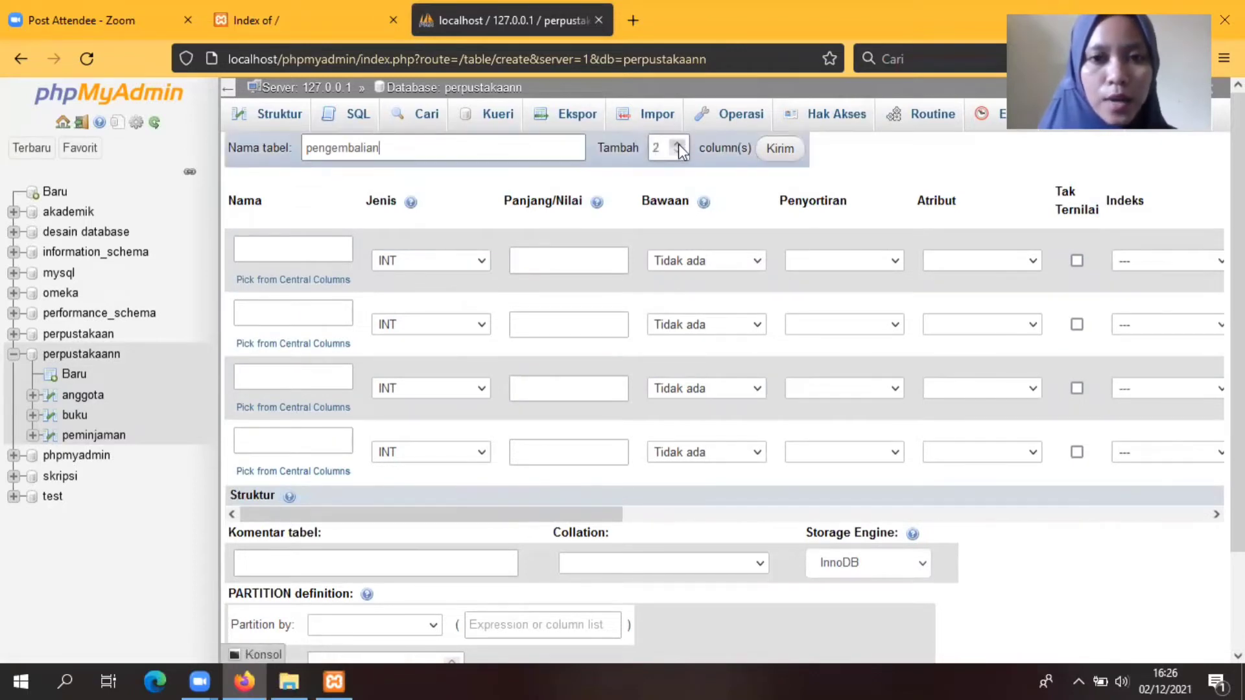
click(780, 148)
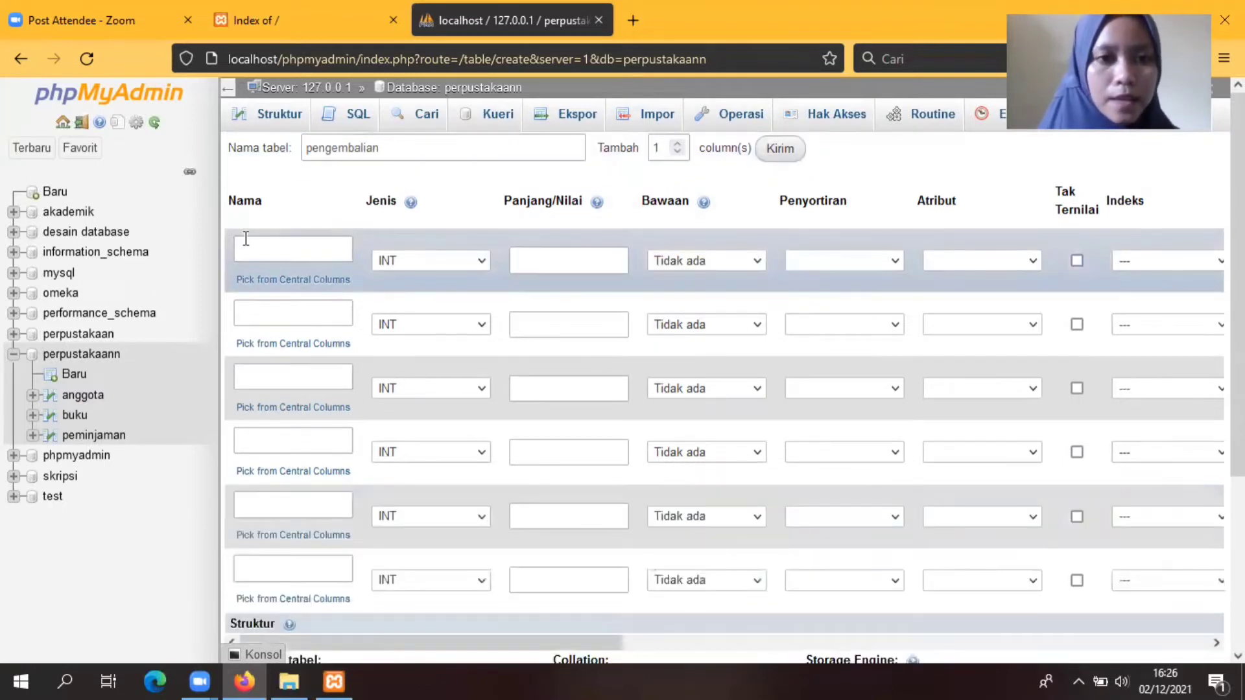
Step: Define id_pengembalian with length 5, plus tanggal_kembali and tanggal_pinjam as DATE columns
click(255, 251)
text(id)
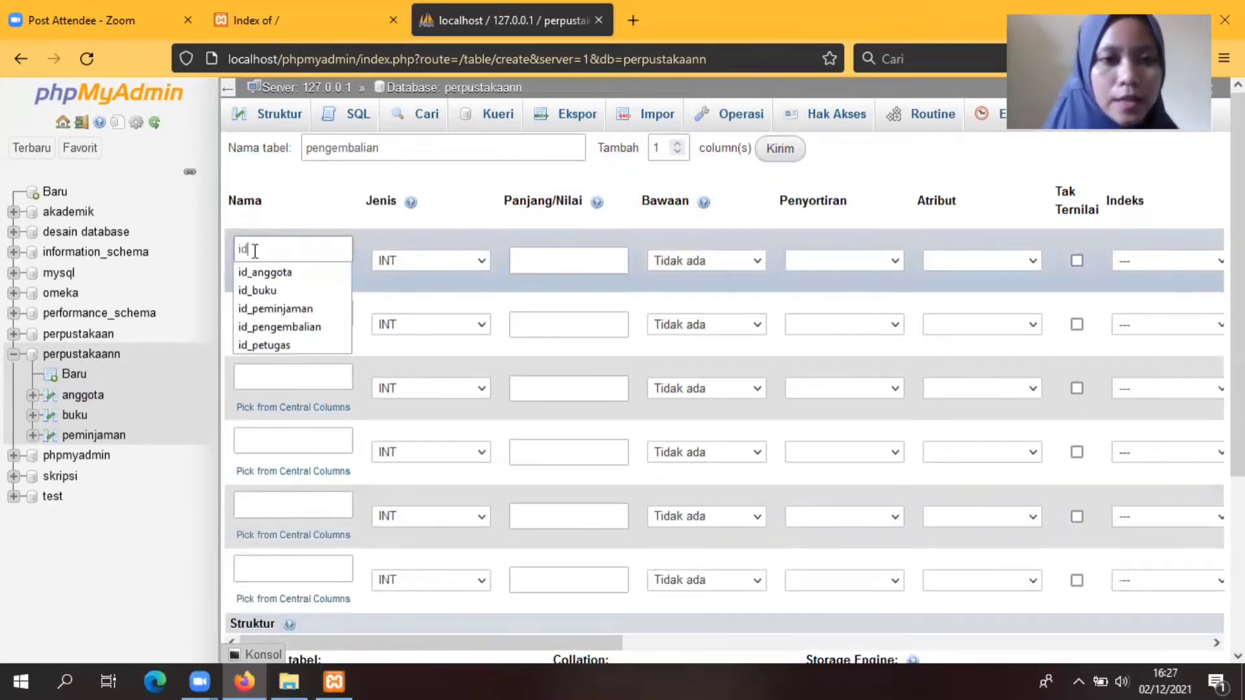
text(_pengembalian)
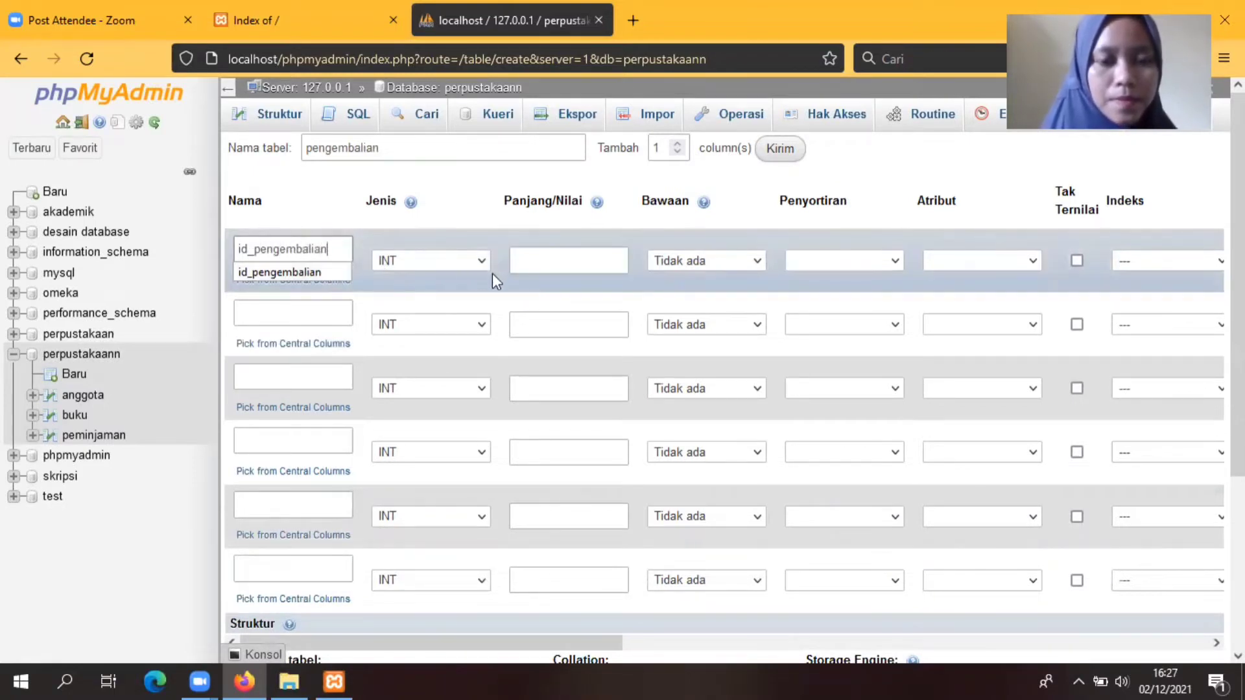
click(532, 257)
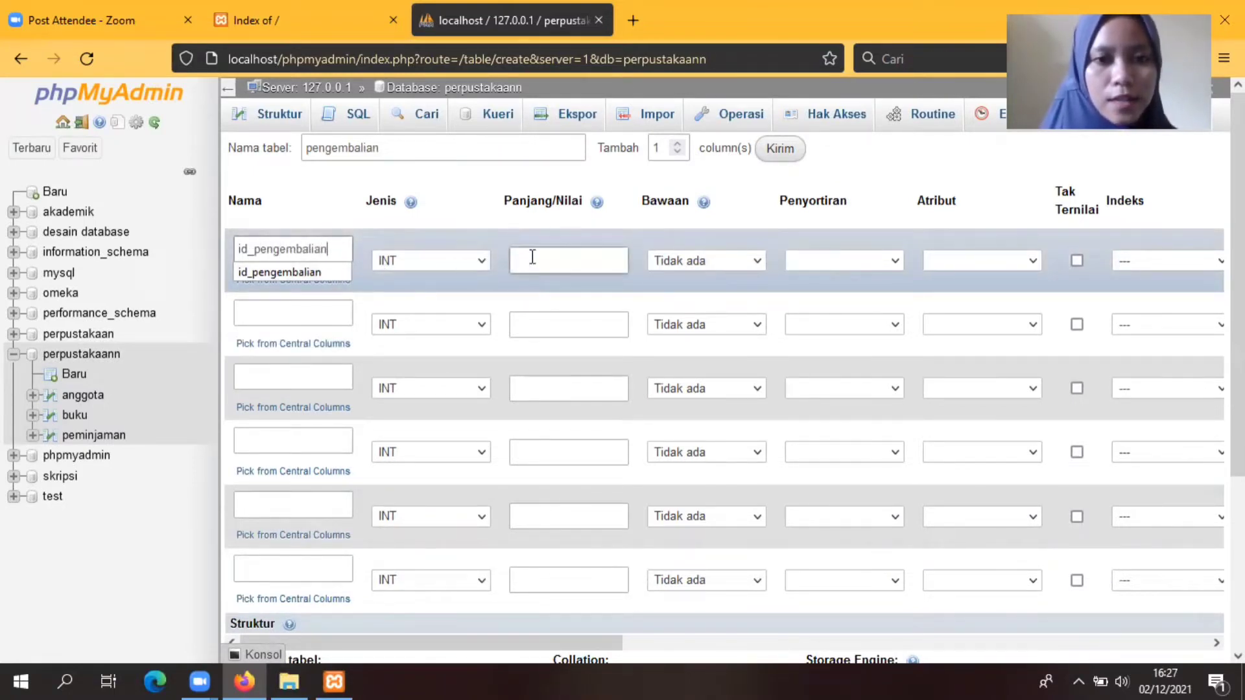
text(5)
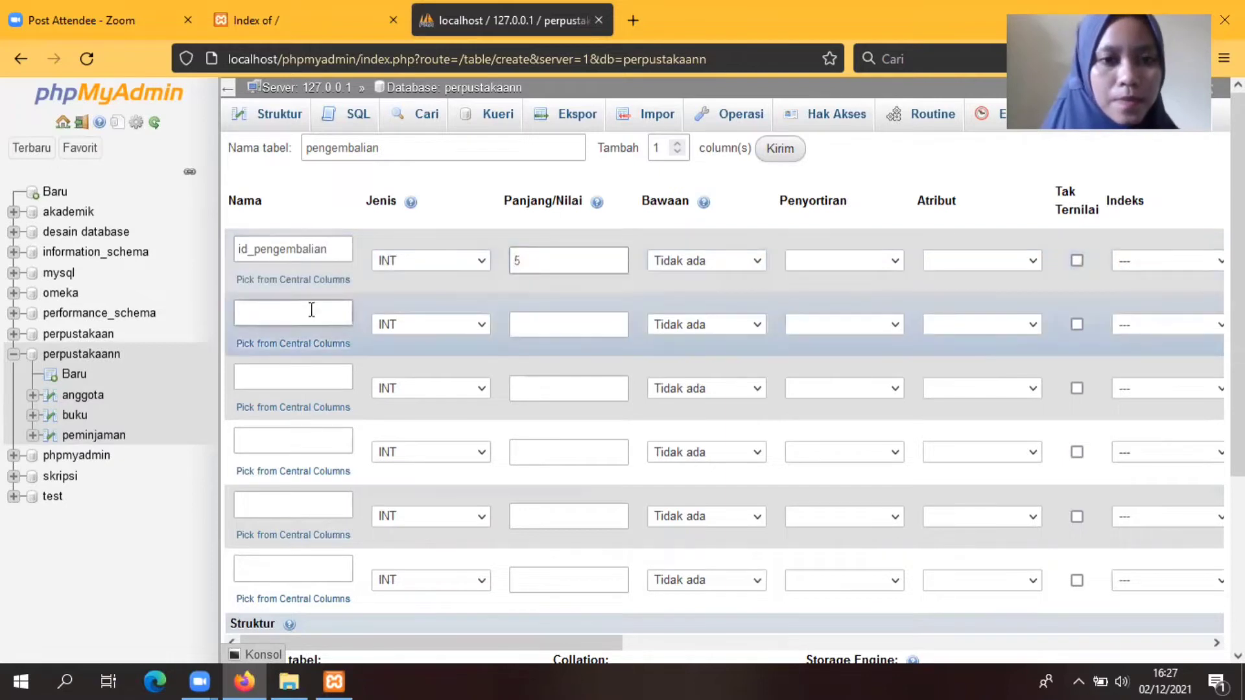
click(311, 310)
text(tangga)
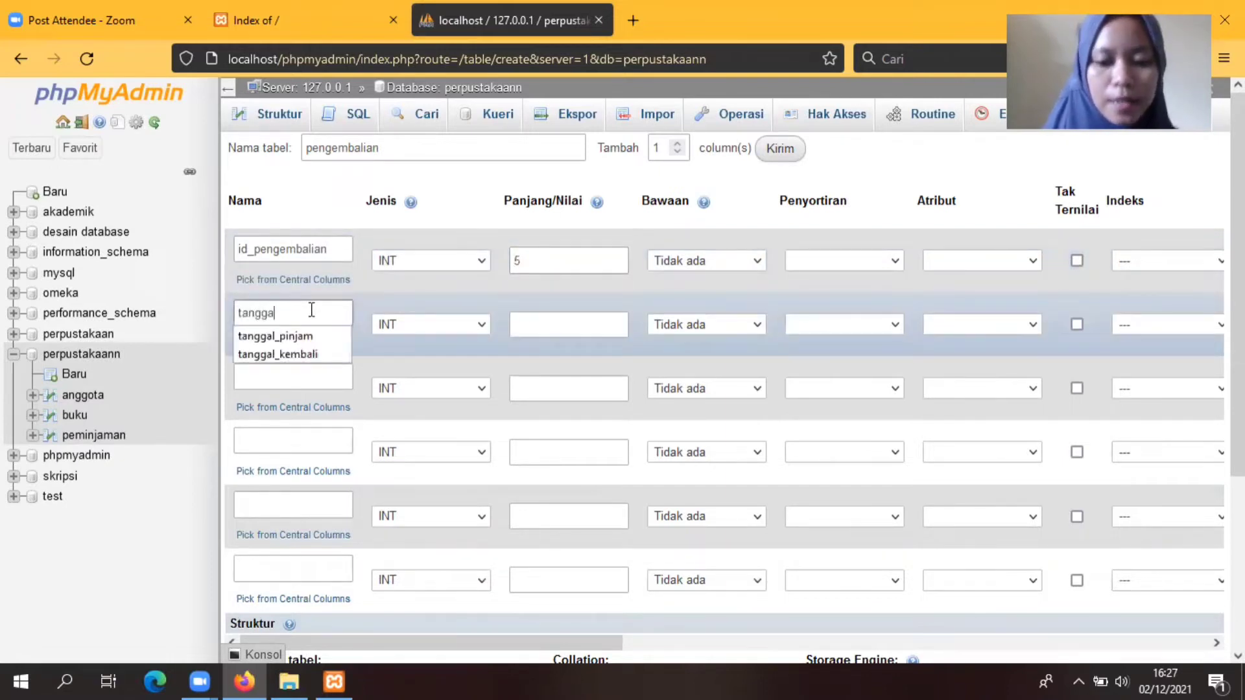
text(l_kembali)
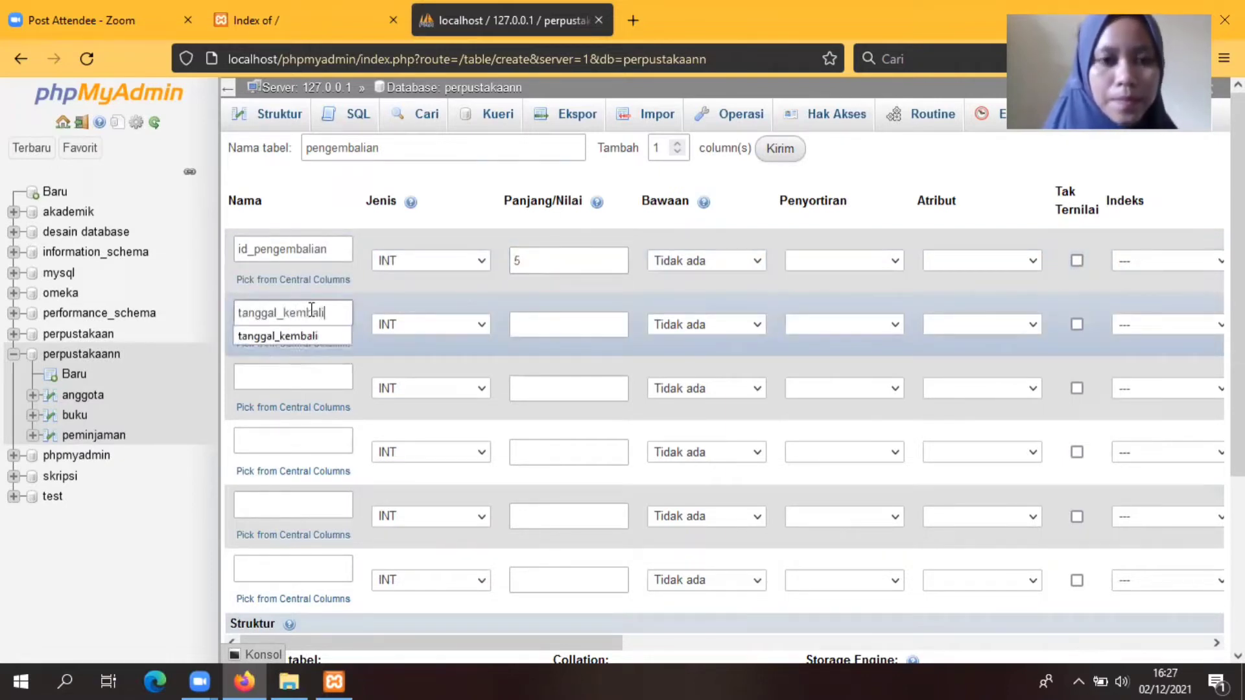
key(Escape)
click(480, 325)
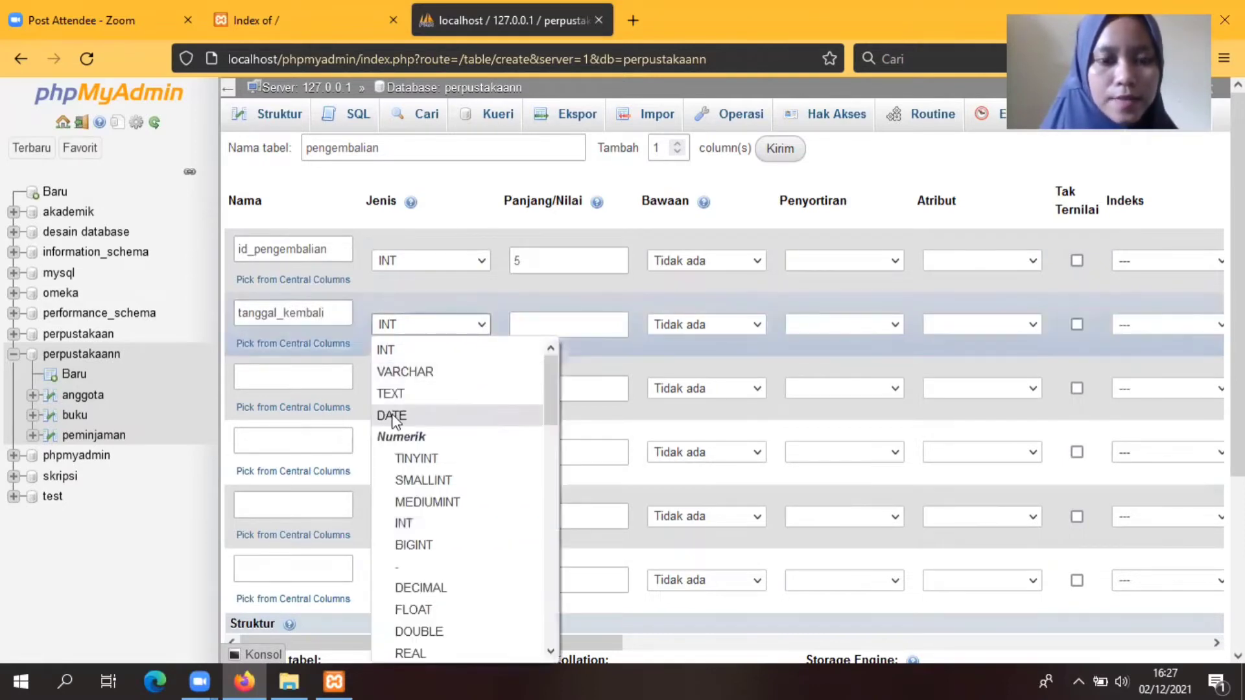
click(394, 415)
click(269, 372)
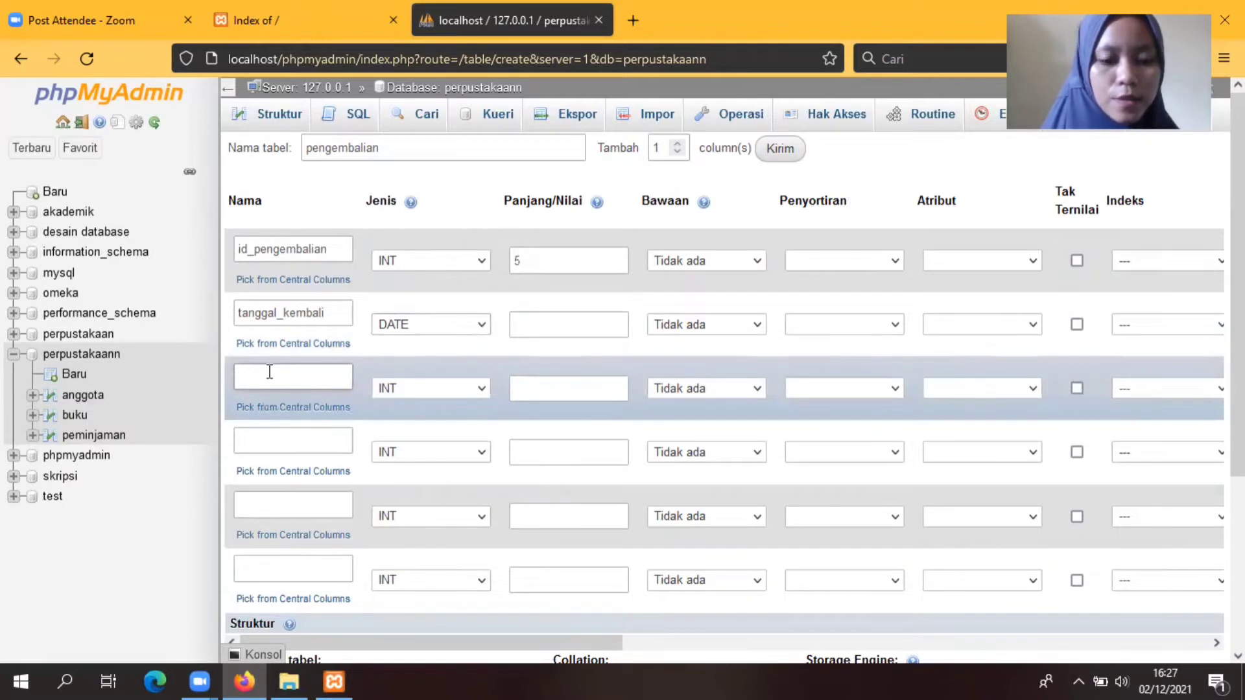
text(tanggal)
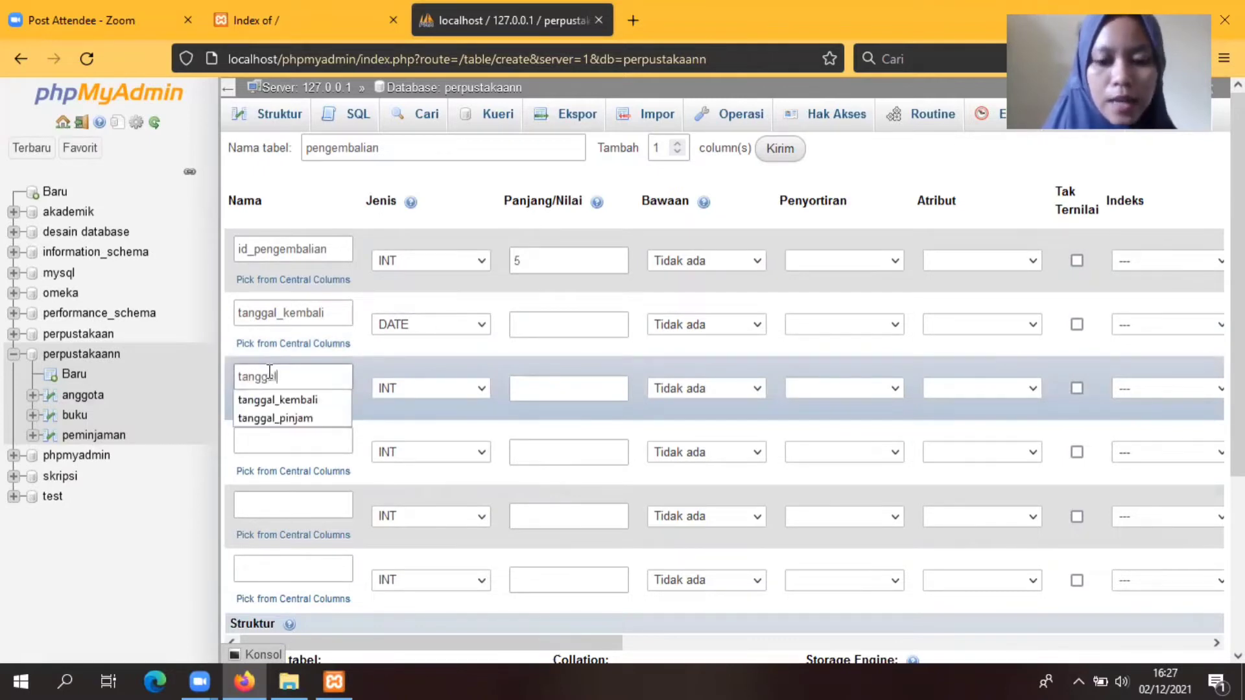
text(_pinjam)
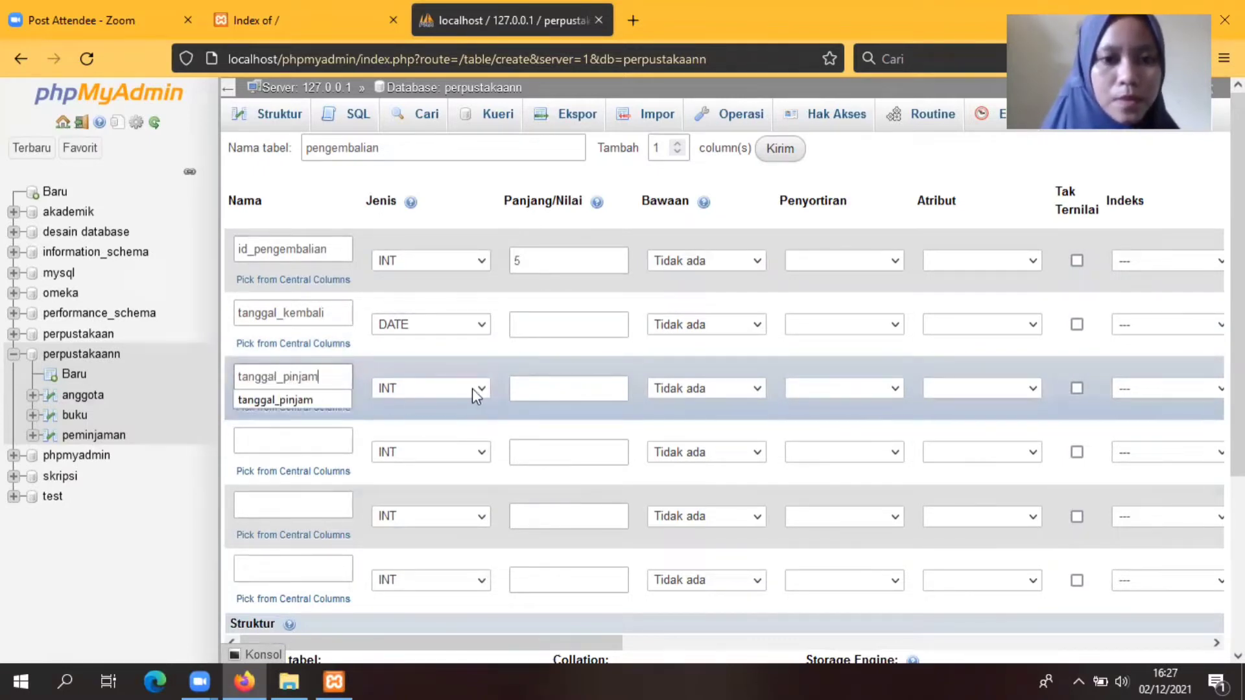
click(476, 389)
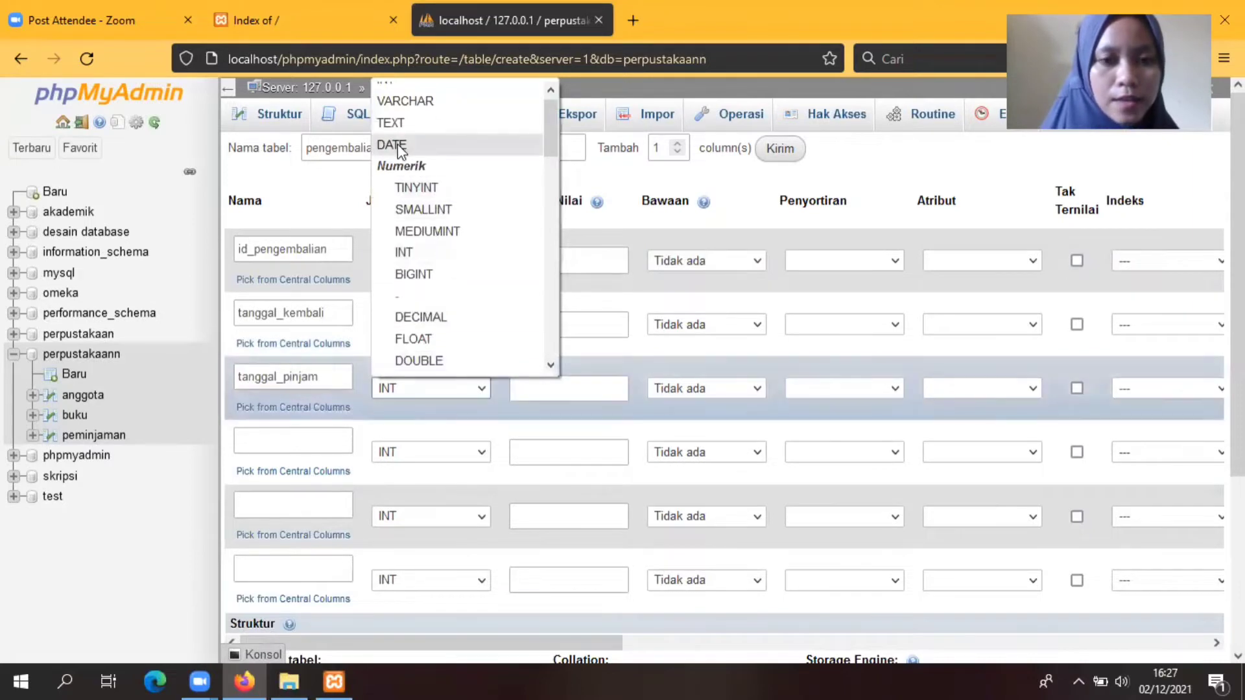
click(398, 146)
Step: Add the id_buku, id_anggota and id_petugas columns, each with length 5
click(290, 442)
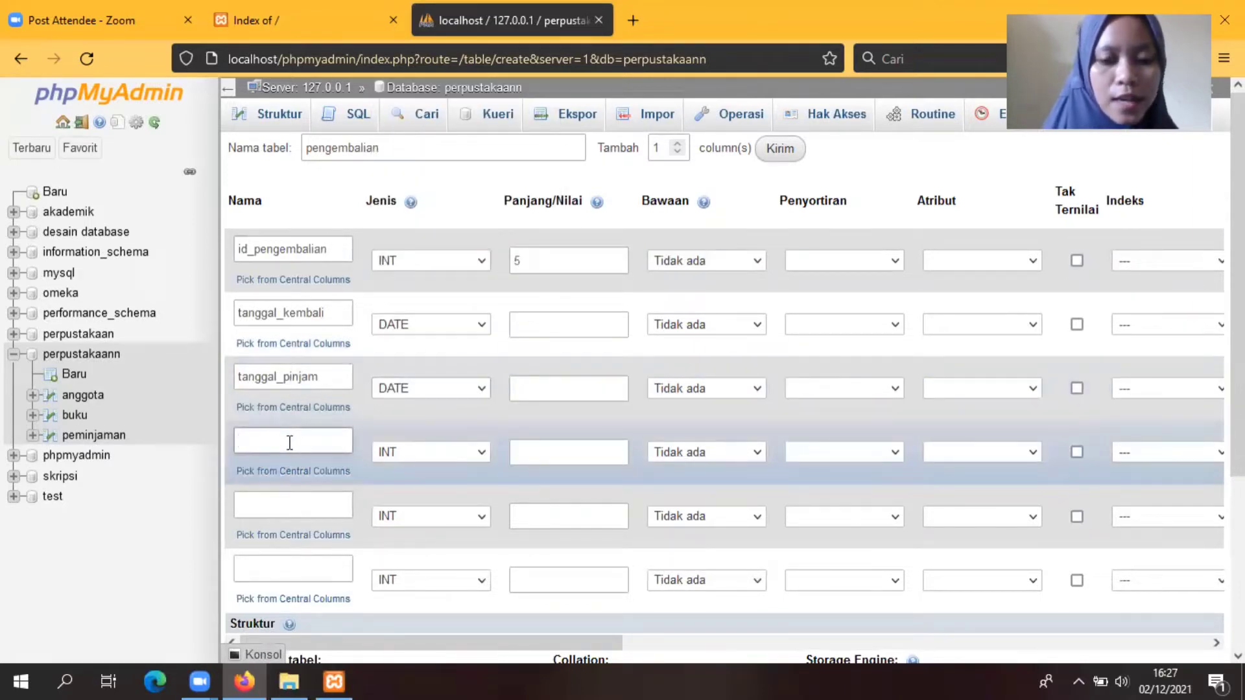
text(id)
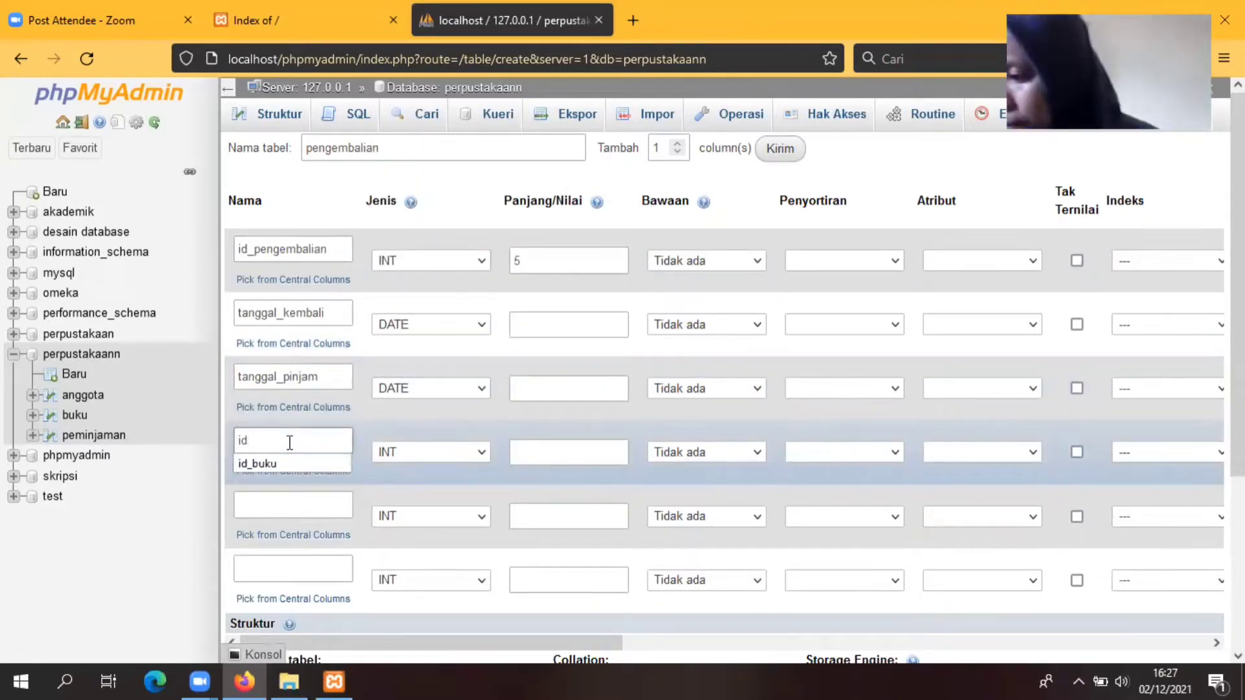
text(_buku)
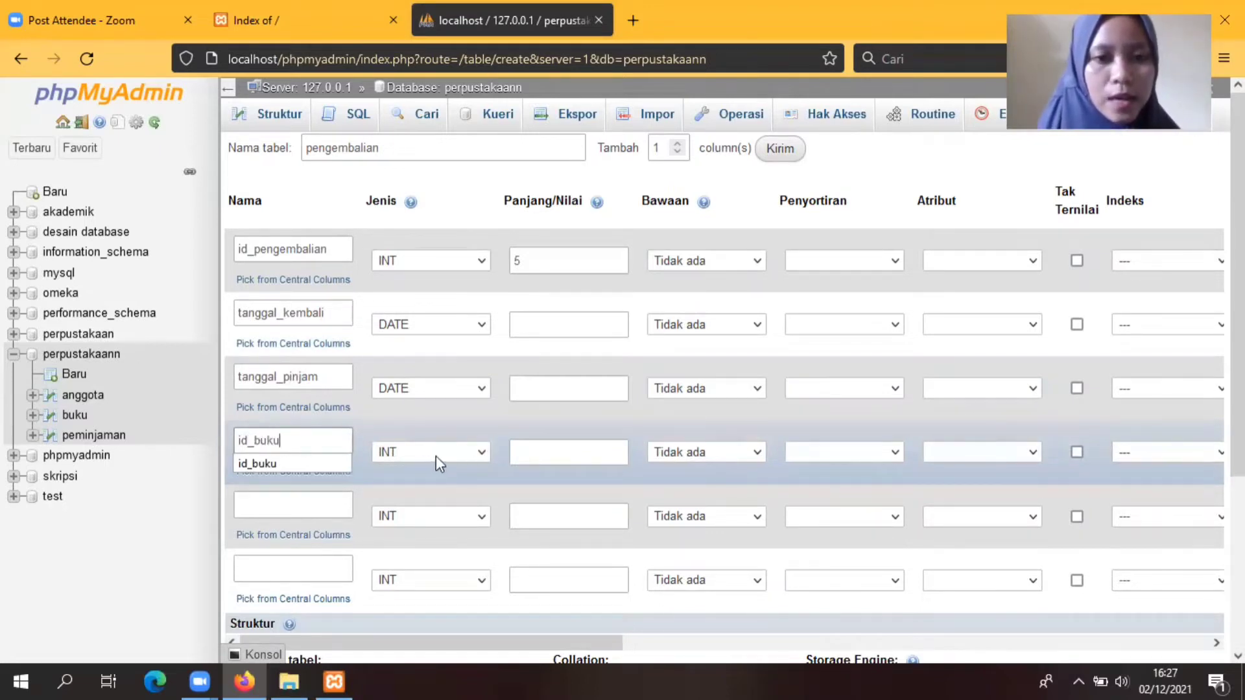
click(526, 449)
text(5)
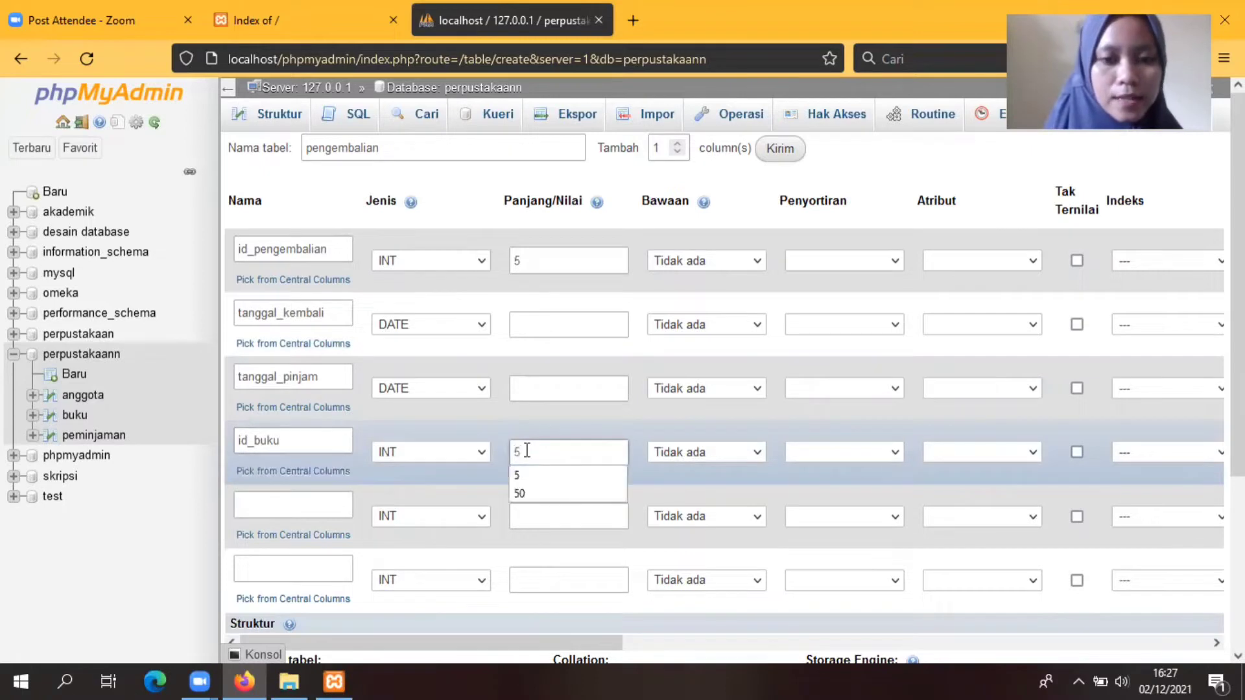
click(295, 505)
text(id)
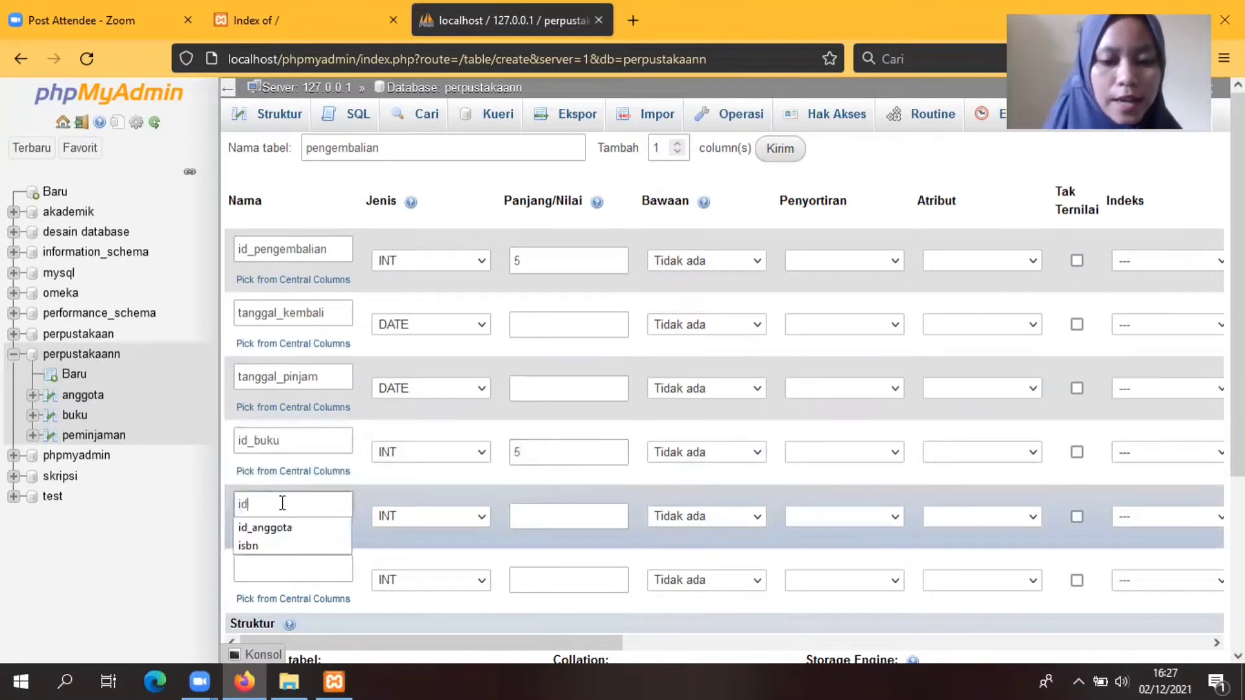
text(_anggota)
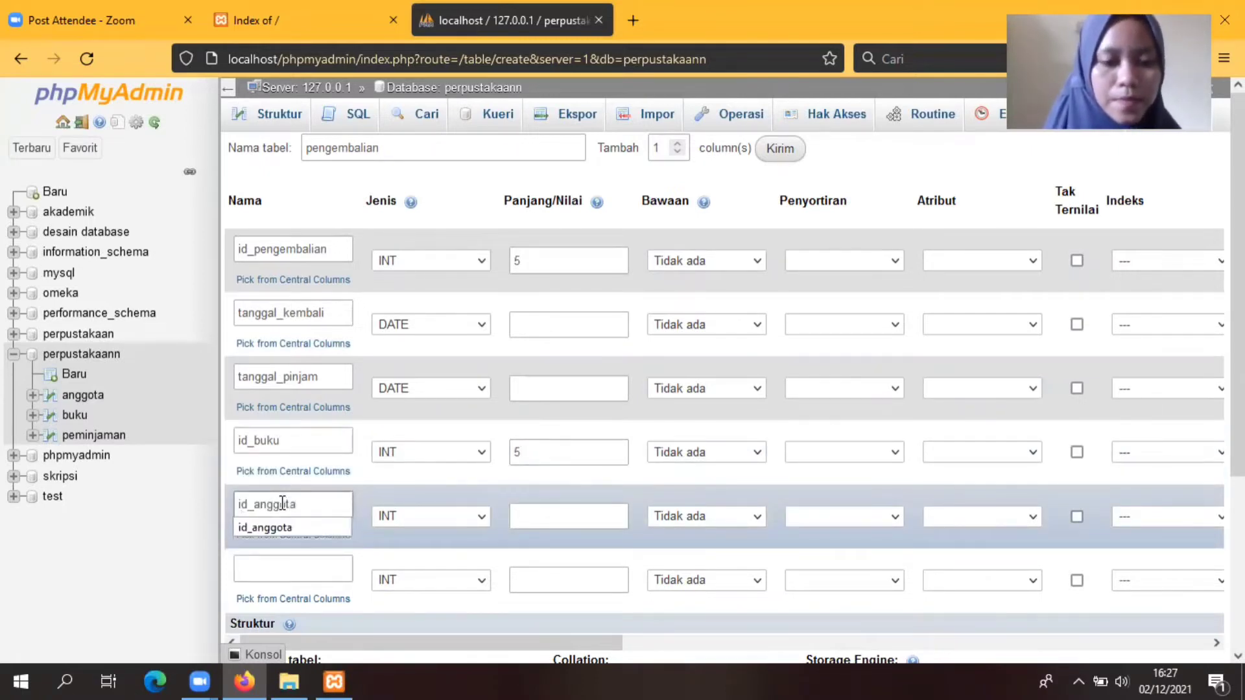
click(540, 519)
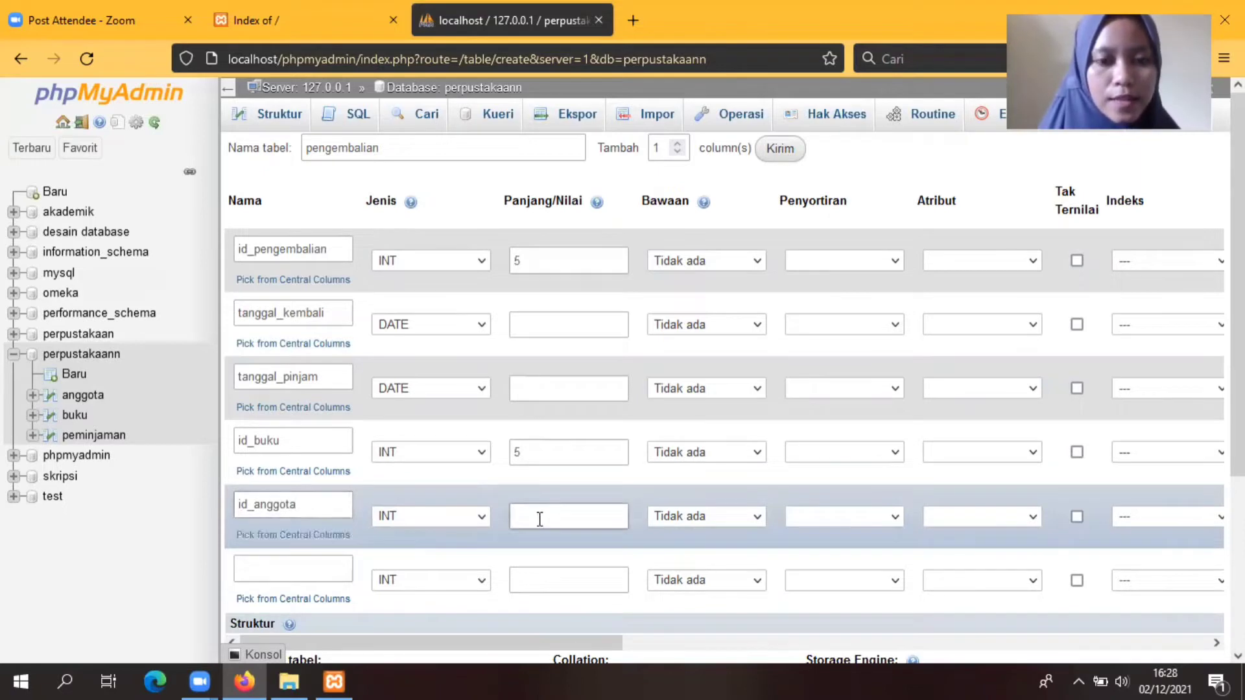
text(%)
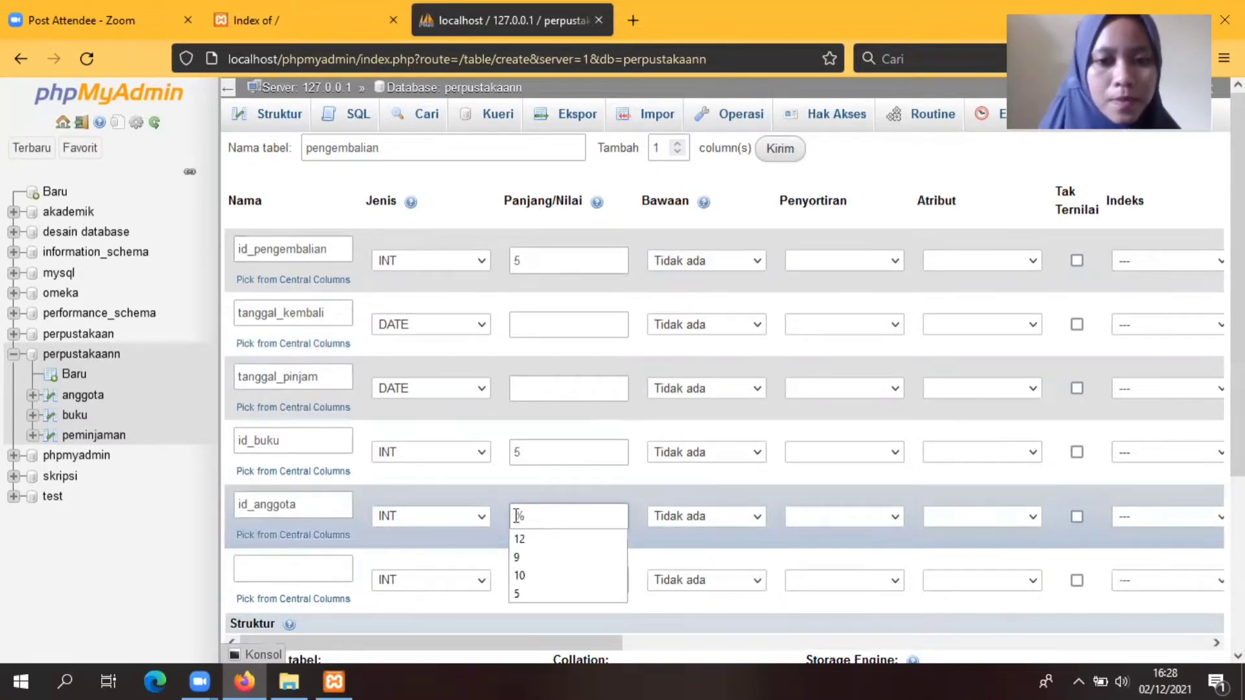
click(547, 515)
text(5)
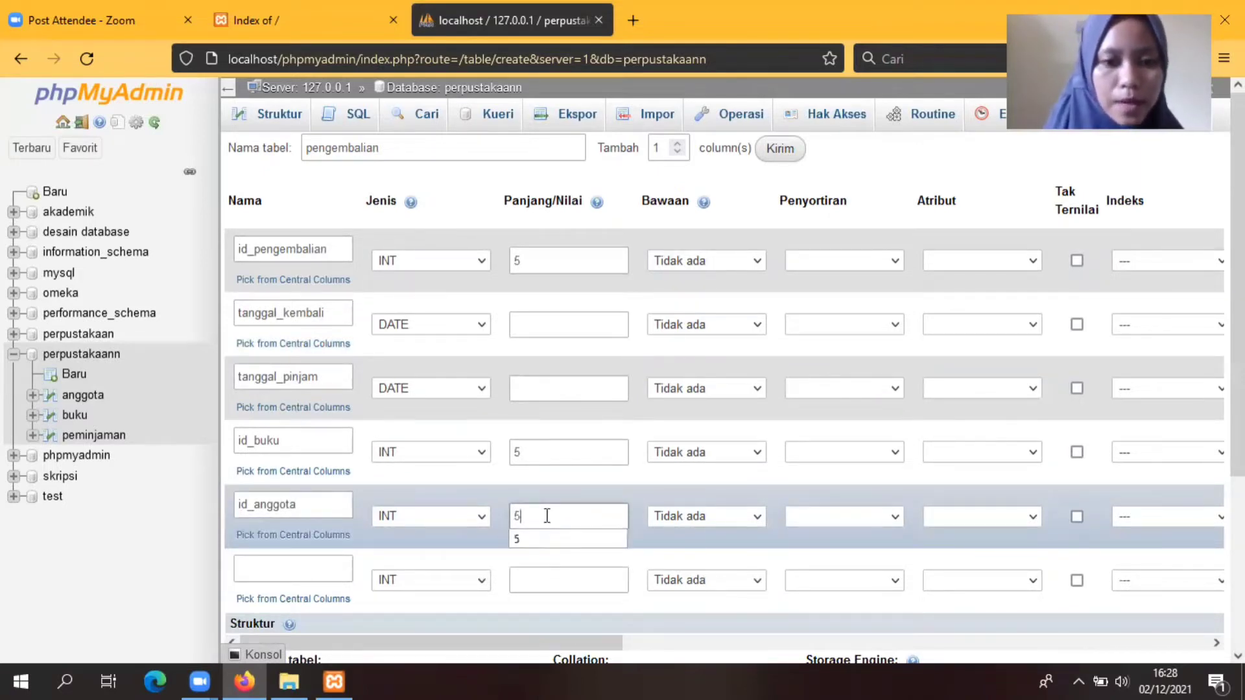
click(278, 570)
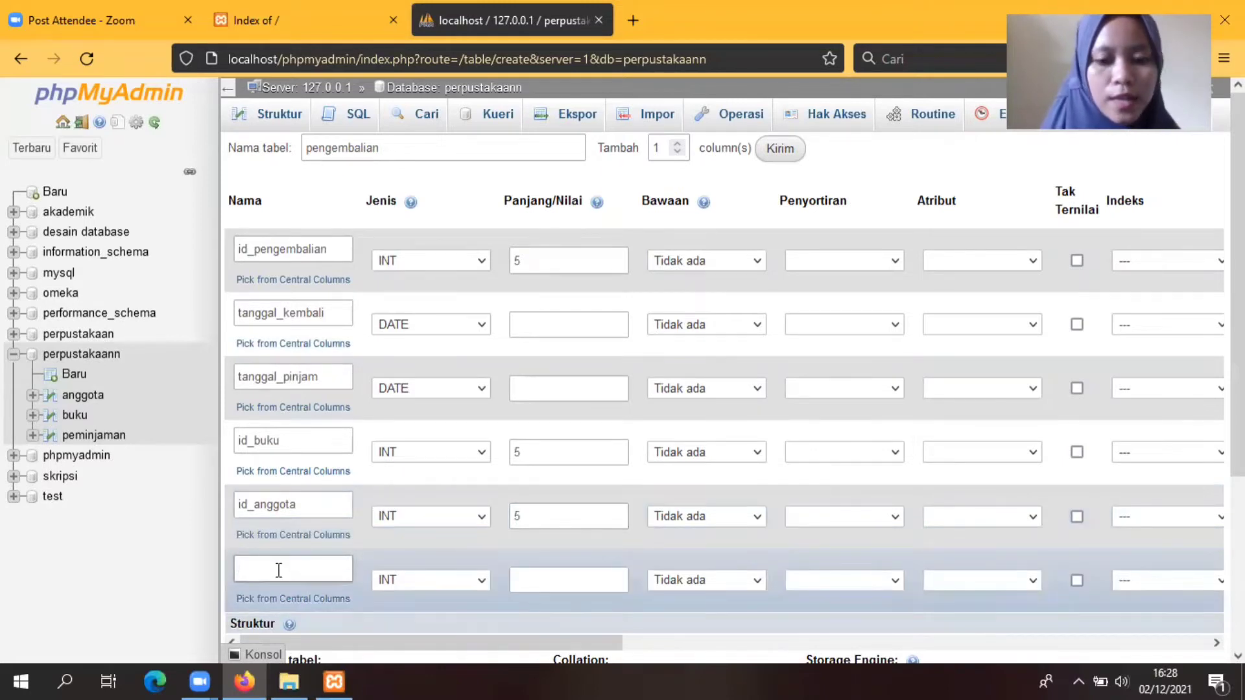
text(id_petugas)
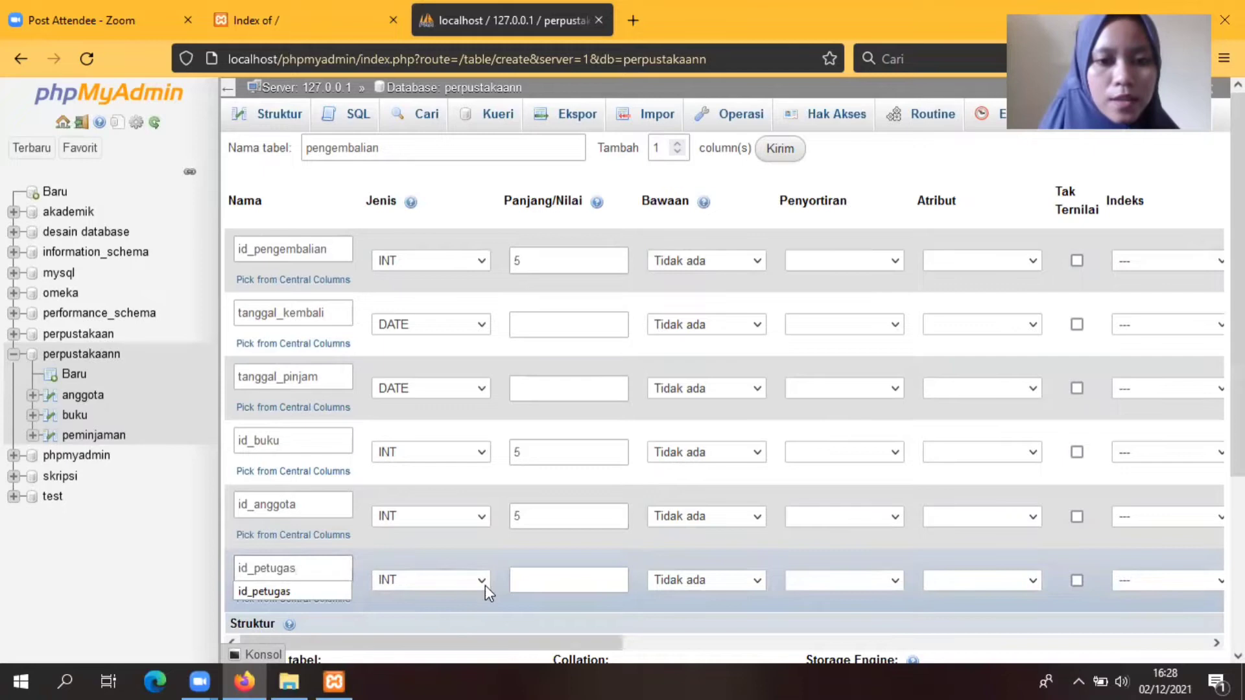
click(542, 580)
text(5)
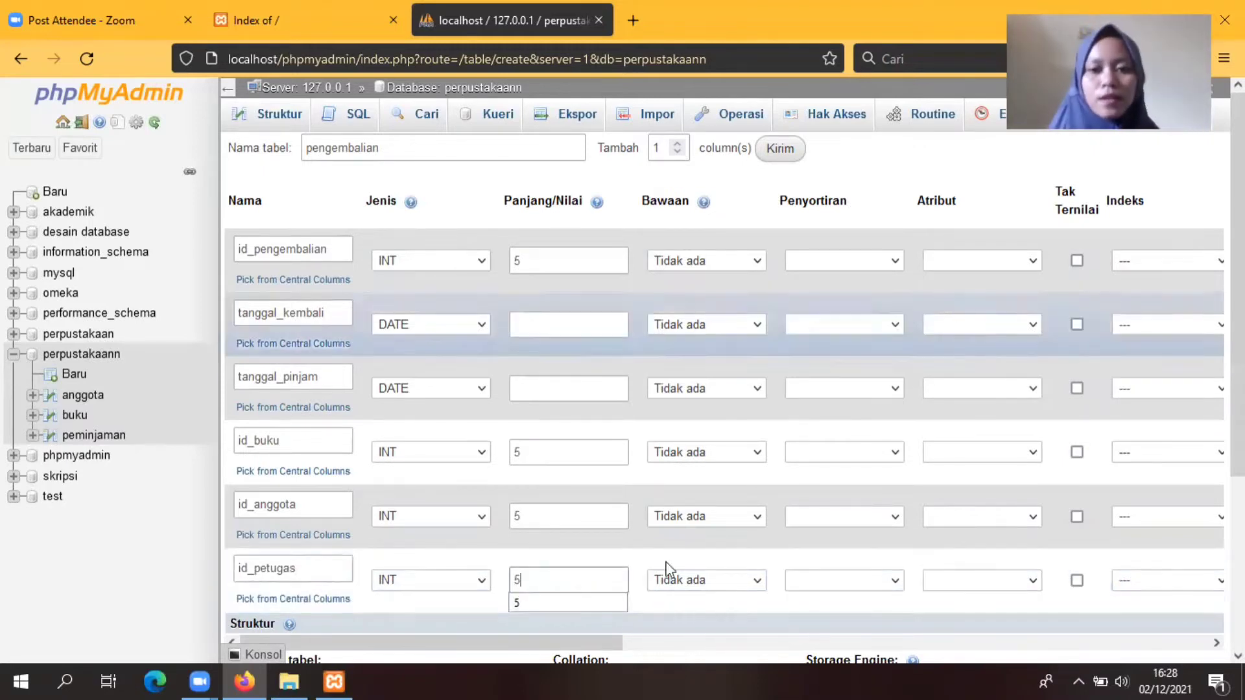
Step: Make id_pengembalian an auto-increment PRIMARY key and save the pengembalian table
drag(569, 641, 804, 644)
click(812, 261)
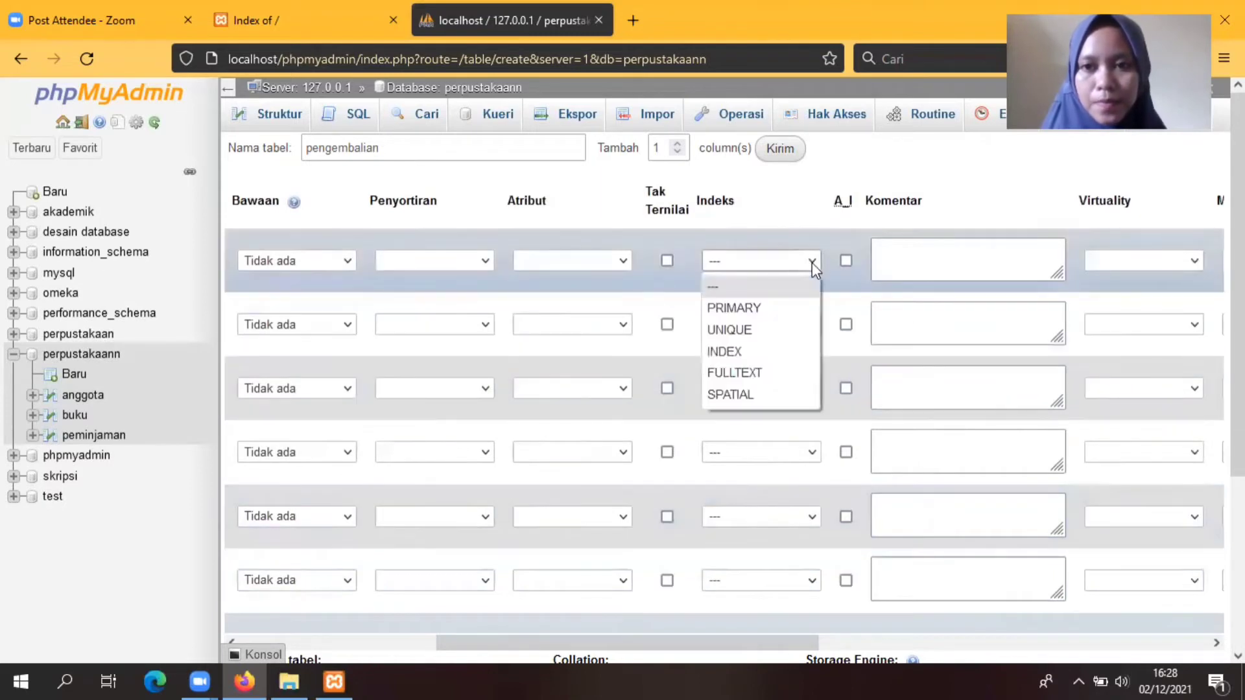
click(746, 308)
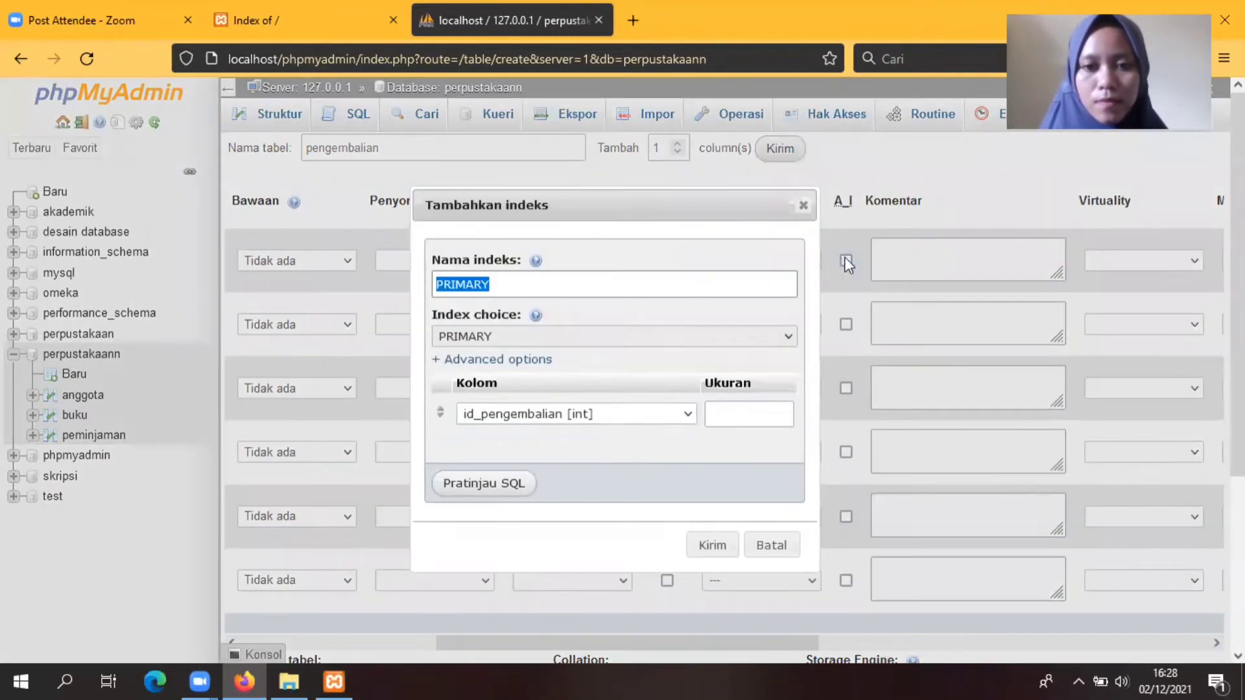
click(712, 548)
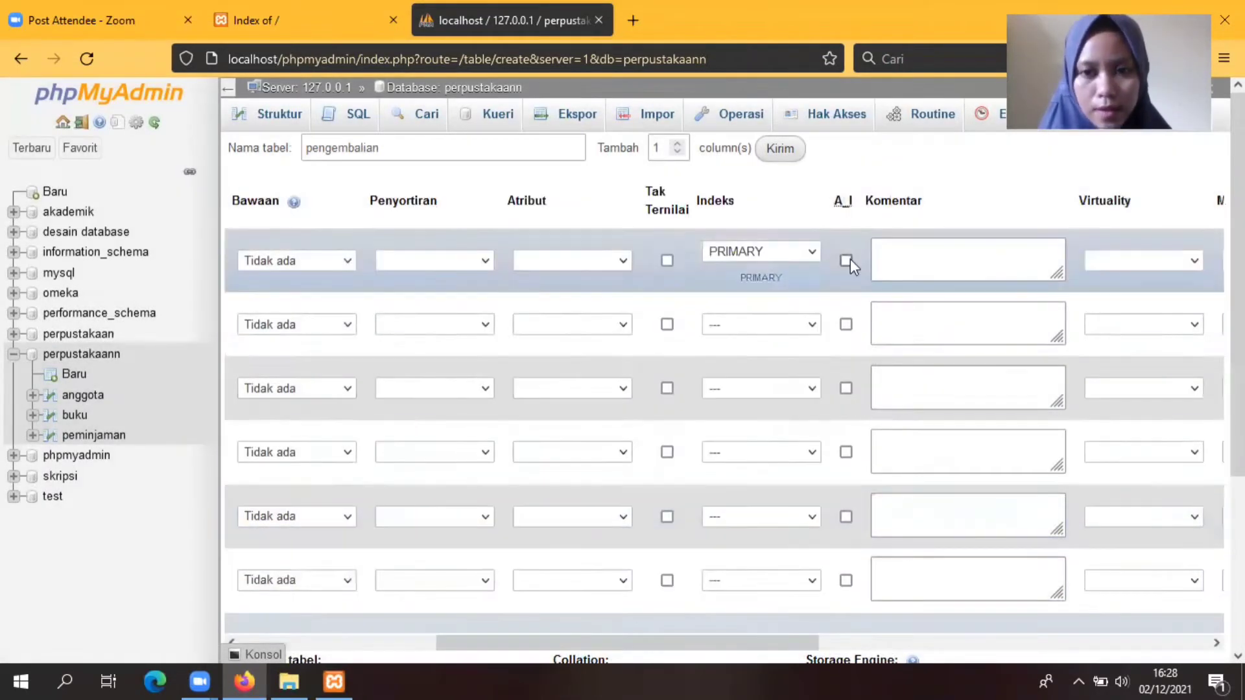
click(847, 261)
scroll(635, 454, down, 4)
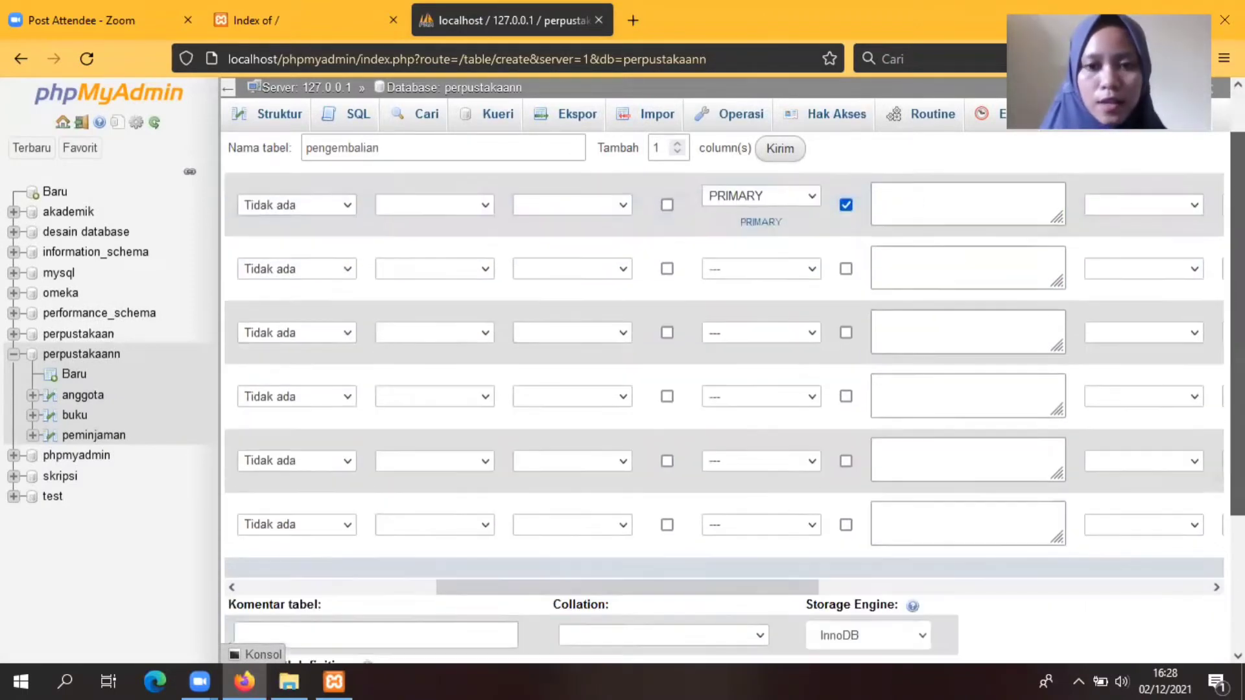
click(367, 593)
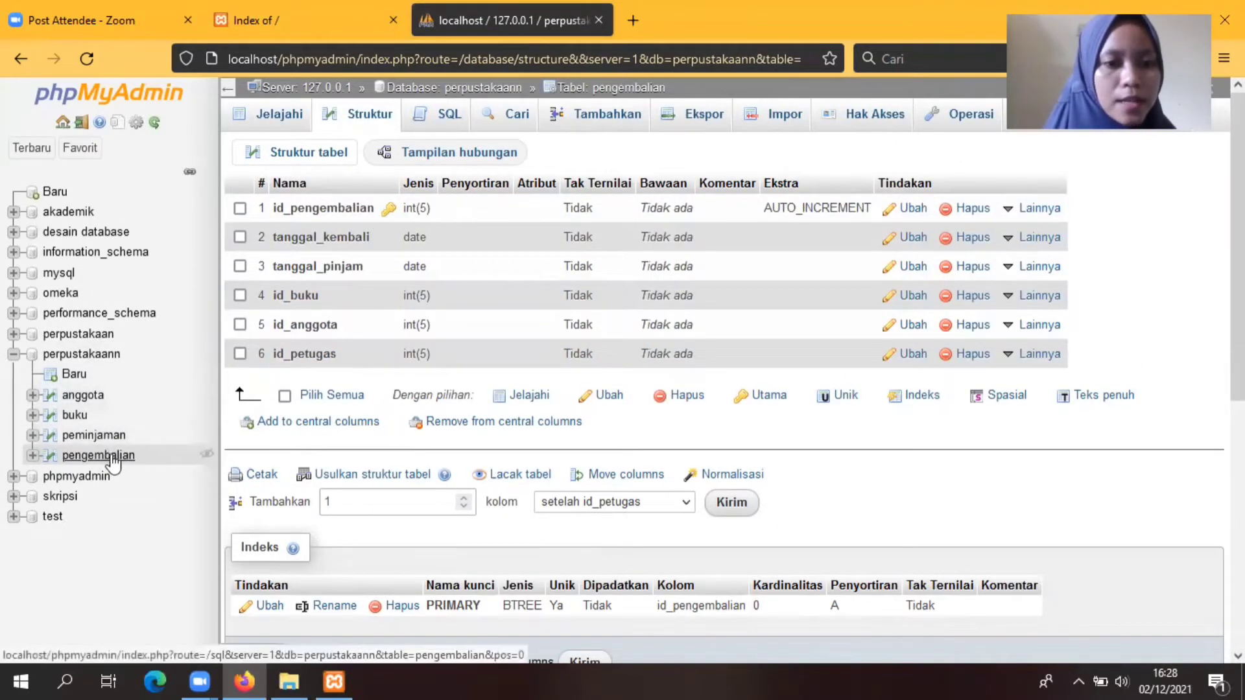
Step: Start a new blank table form under perpustakaann via Baru in the sidebar
click(74, 377)
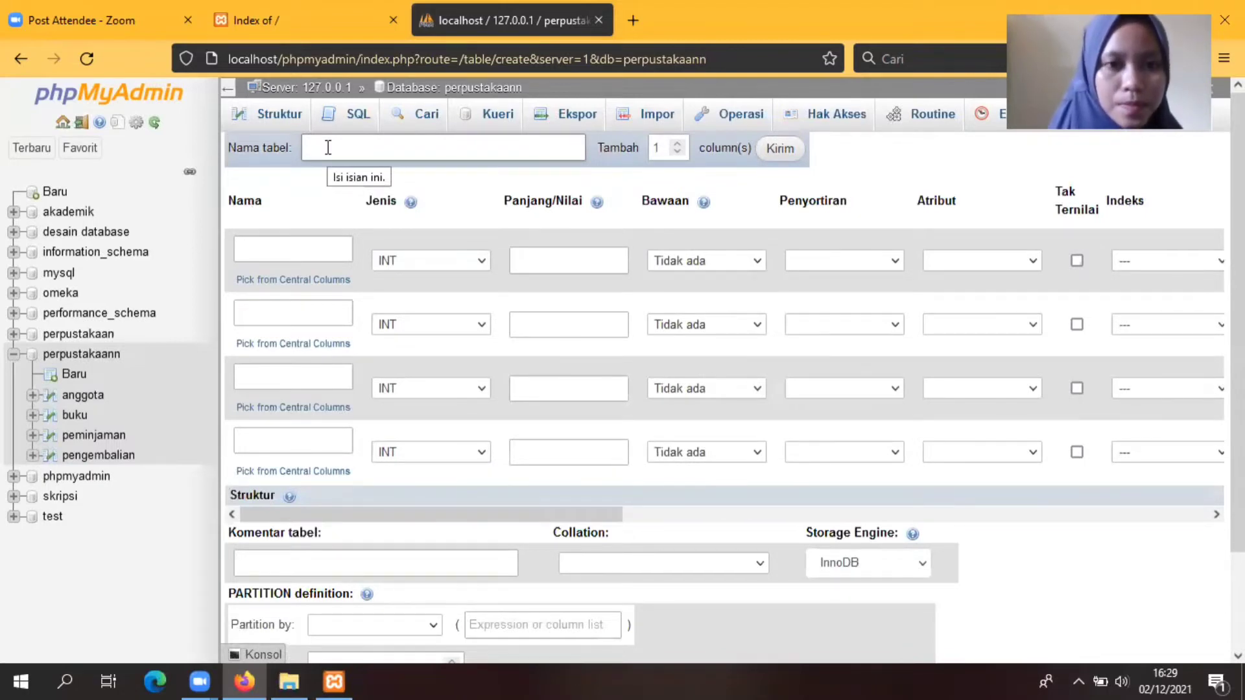
Step: Name the table petugas, add a fifth column row, and define id_petugas with length 5
text(petugas)
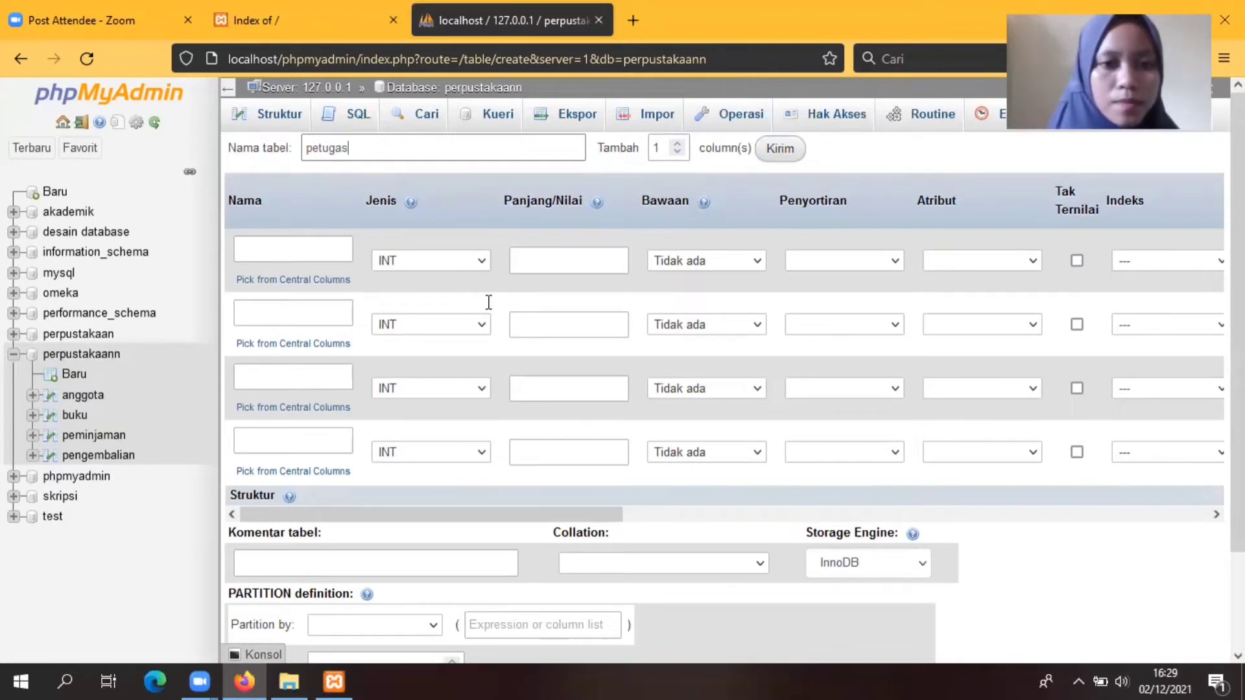
click(783, 150)
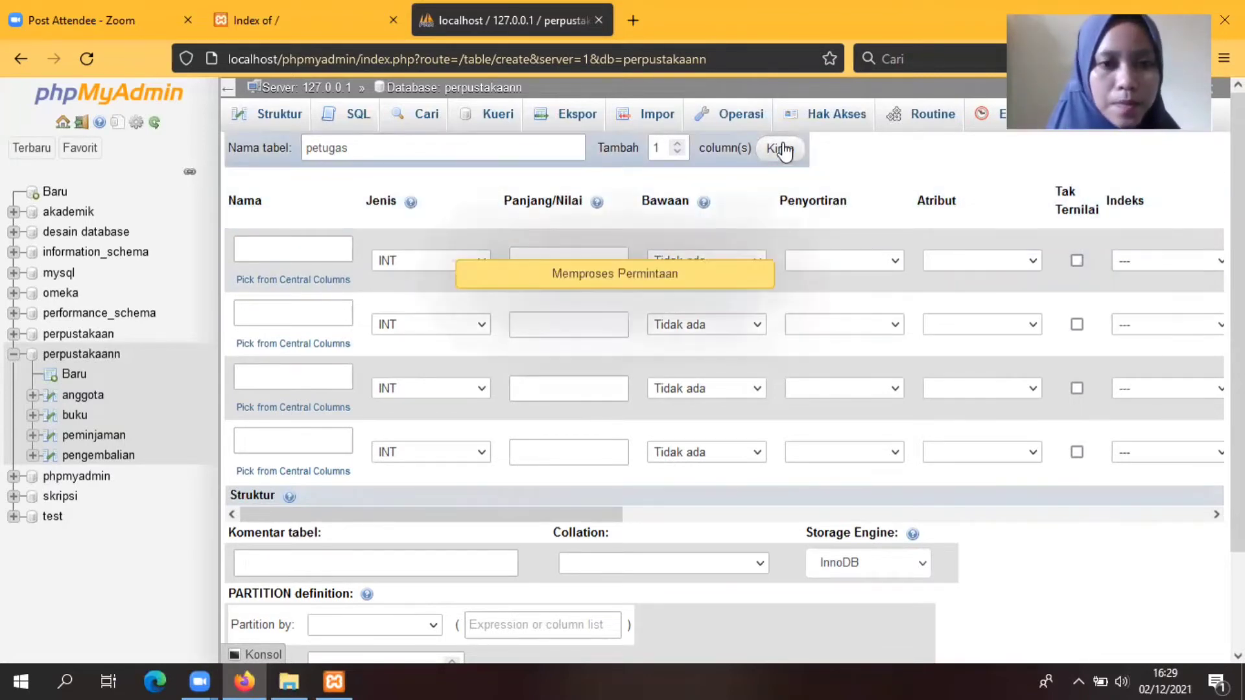
click(257, 246)
text(id_petugas)
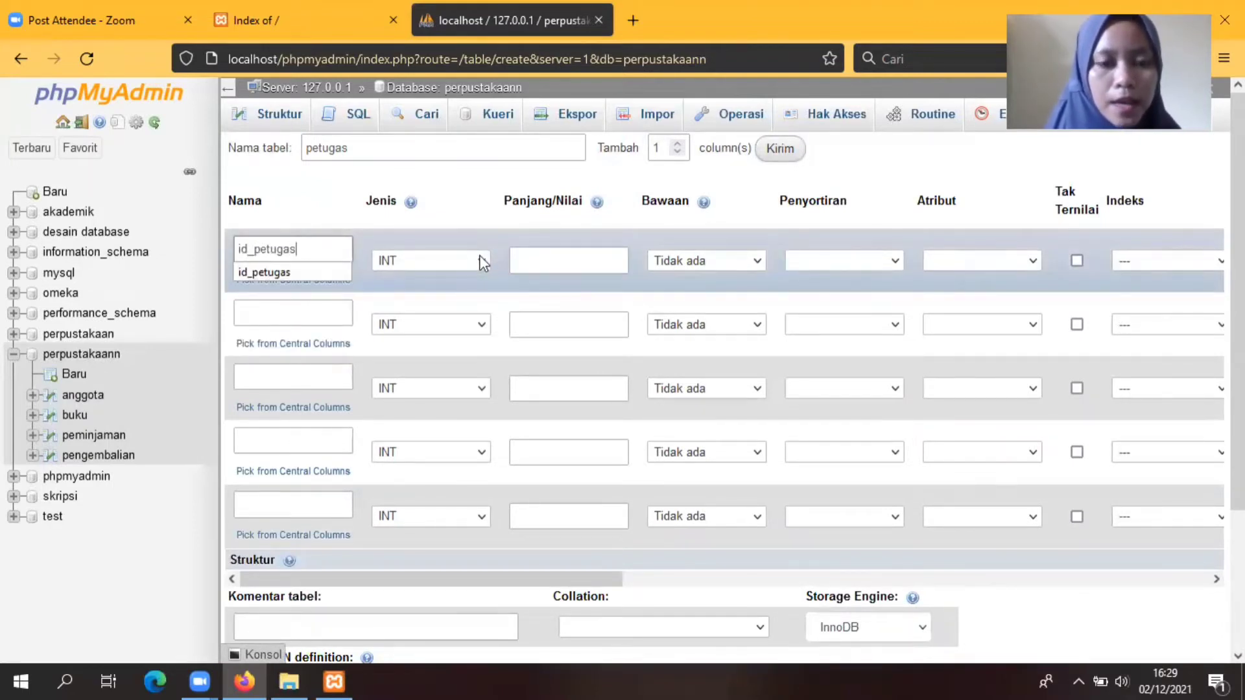
click(532, 261)
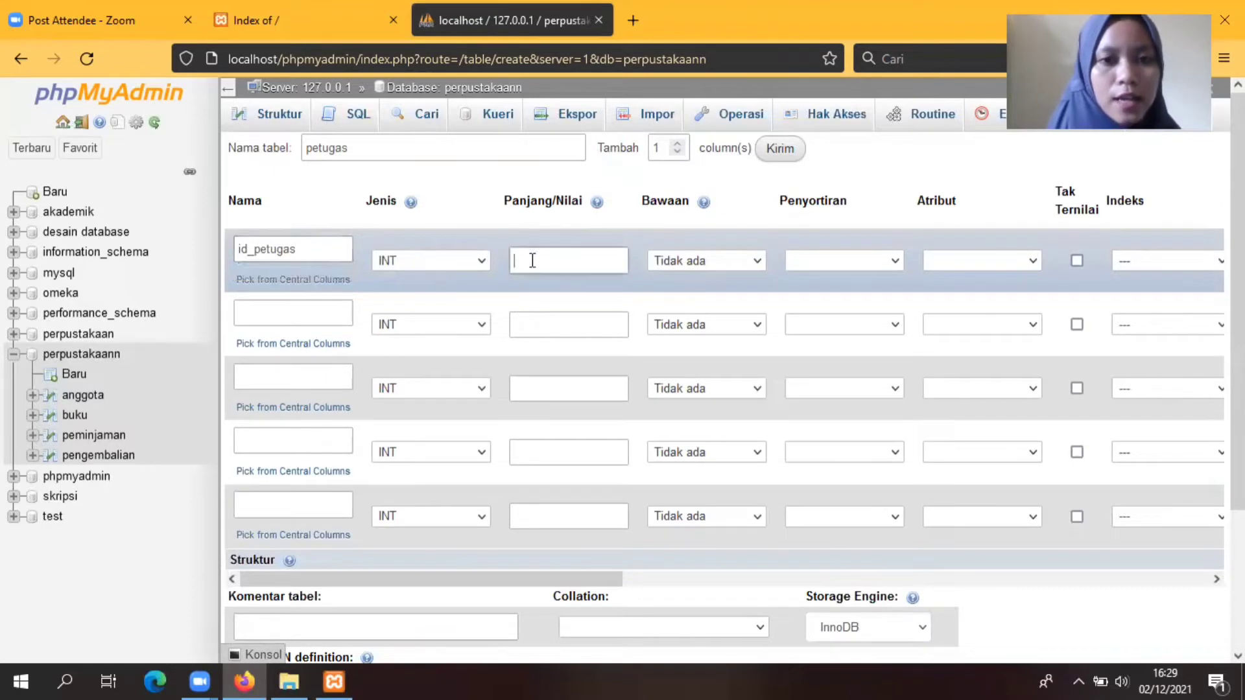
text(5)
Step: Add nama as VARCHAR(50) and jabatan_petugas as VARCHAR(40)
click(302, 318)
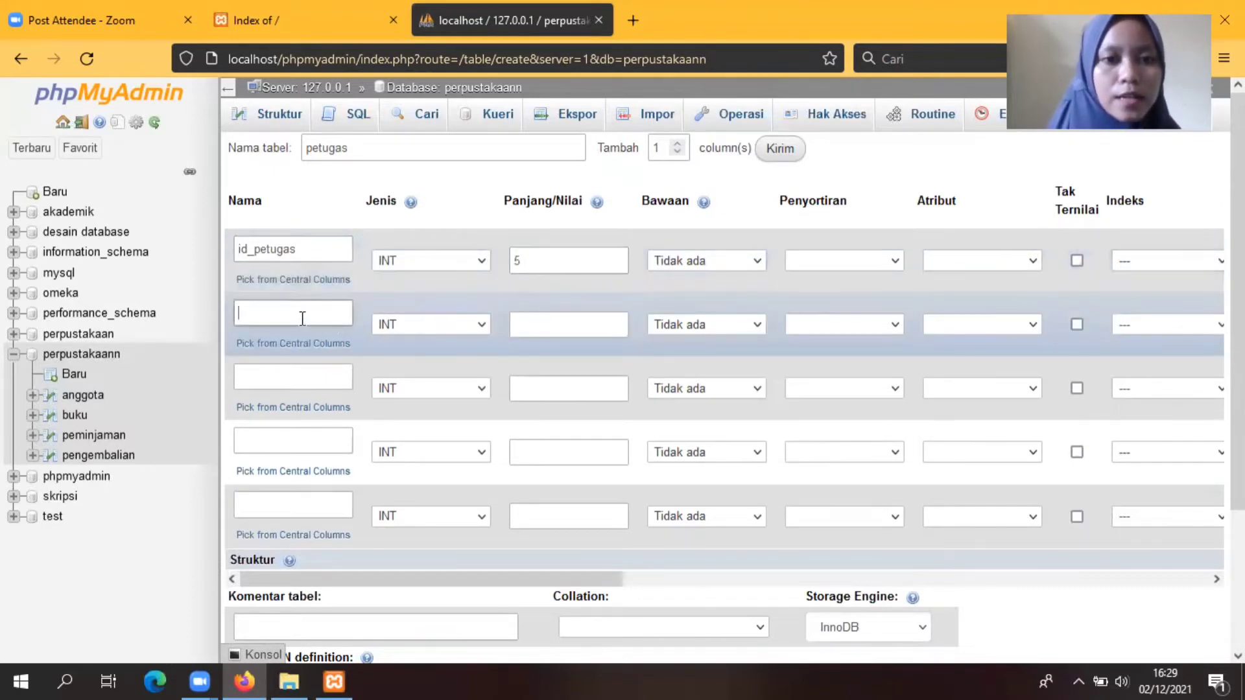
text(nama)
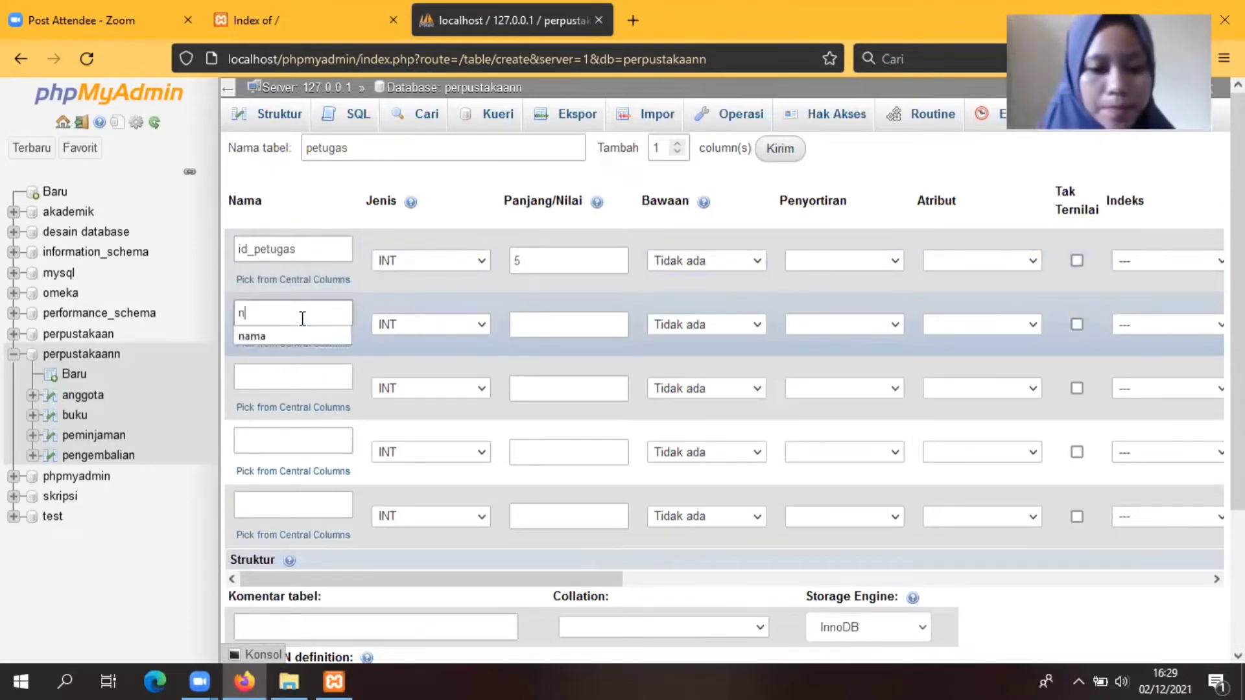
click(483, 325)
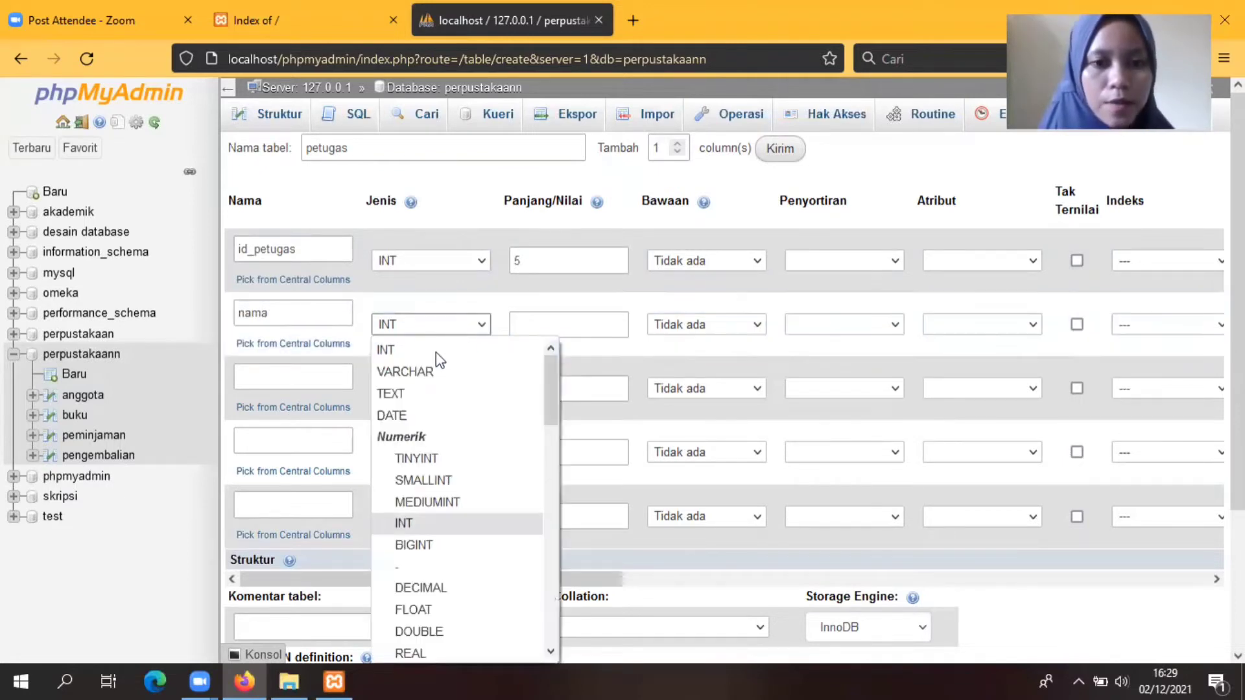
click(406, 367)
click(522, 323)
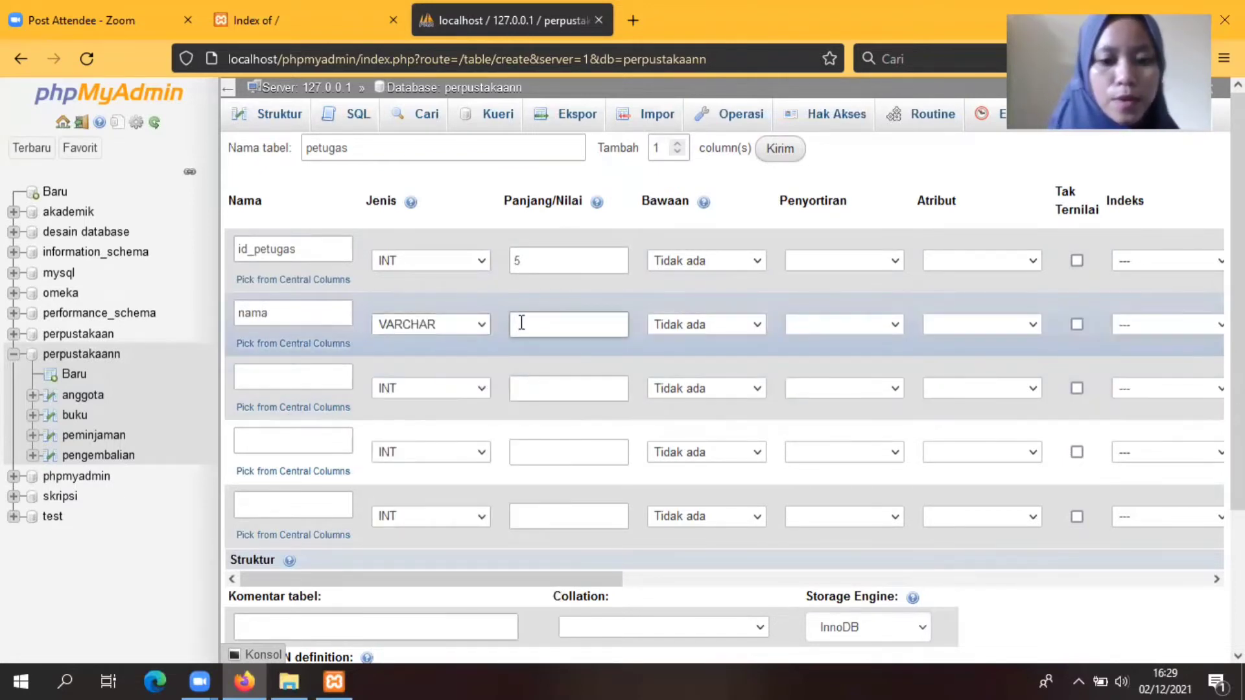
text(50)
click(292, 383)
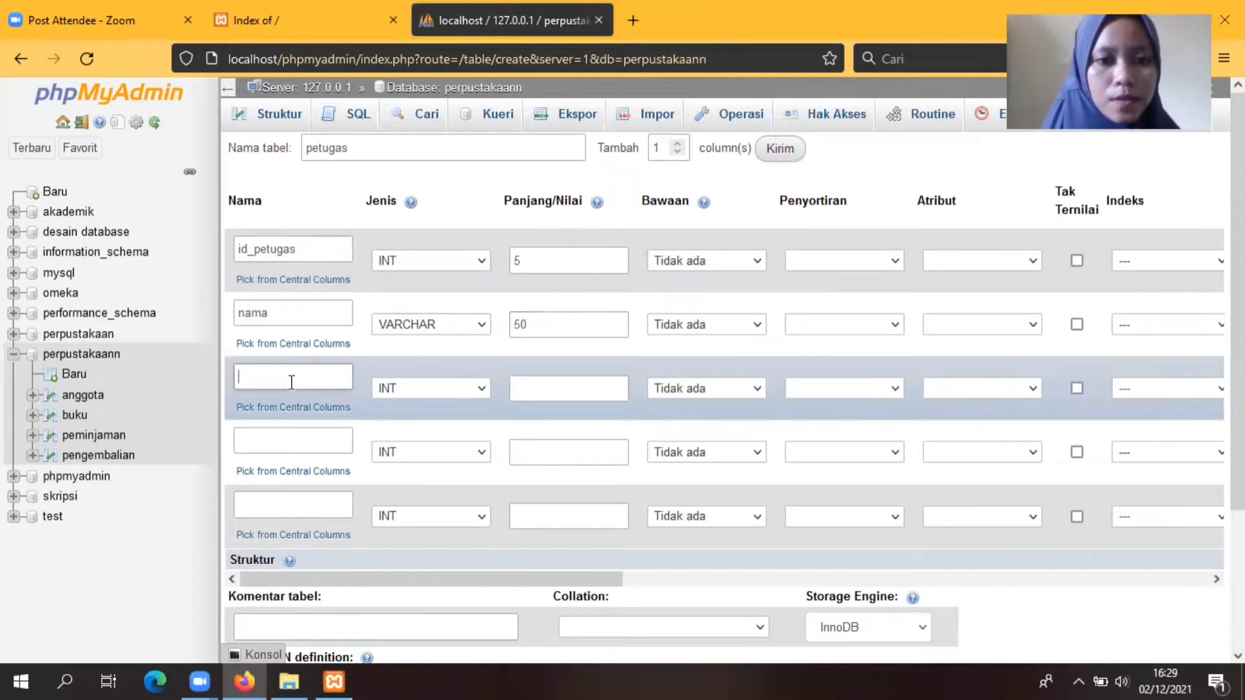
text(ja)
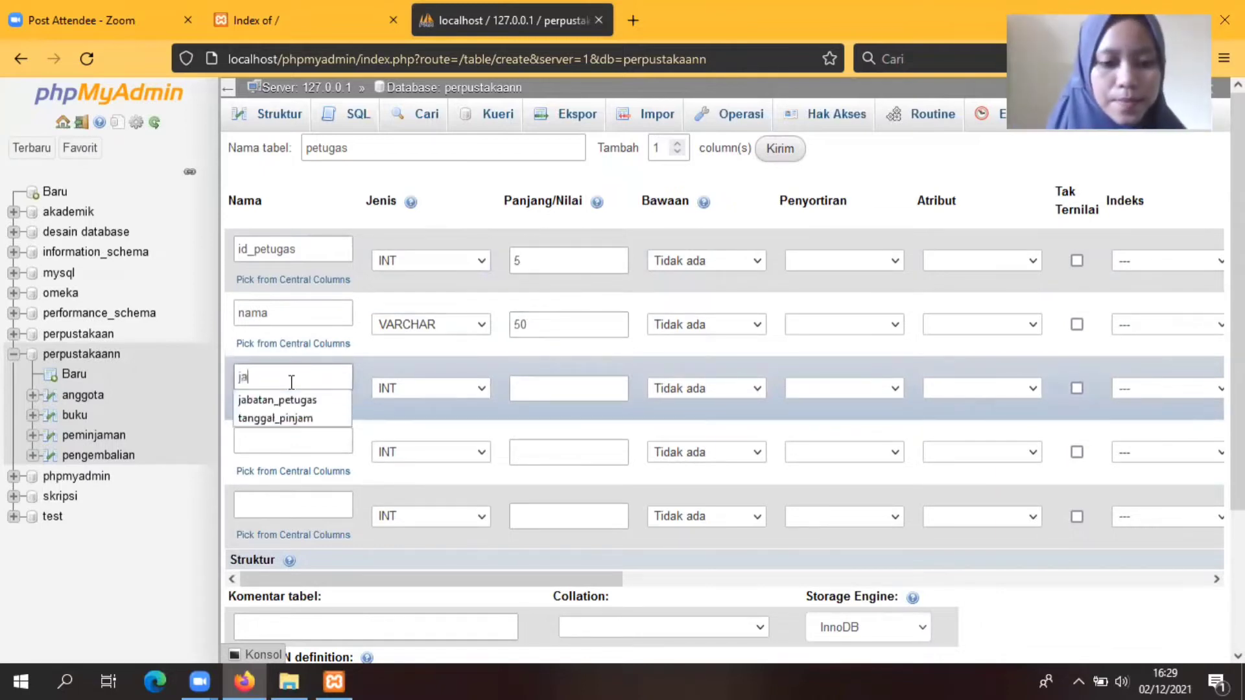
text(batan_petuf)
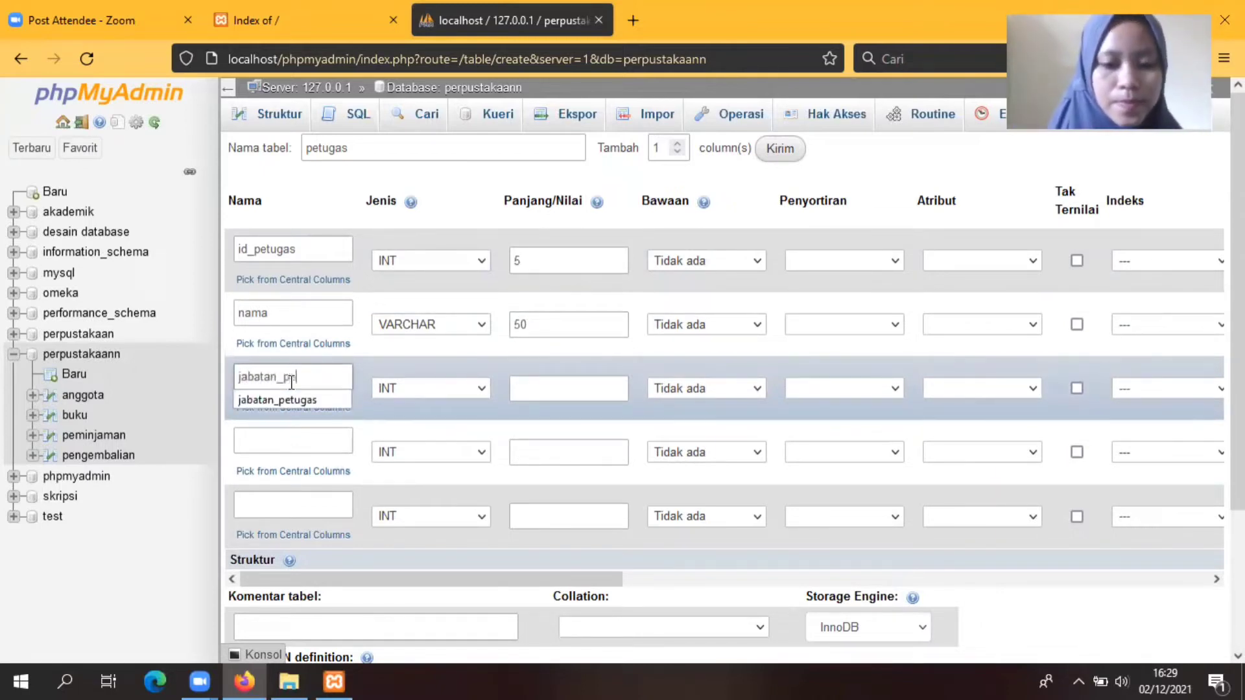
text(h)
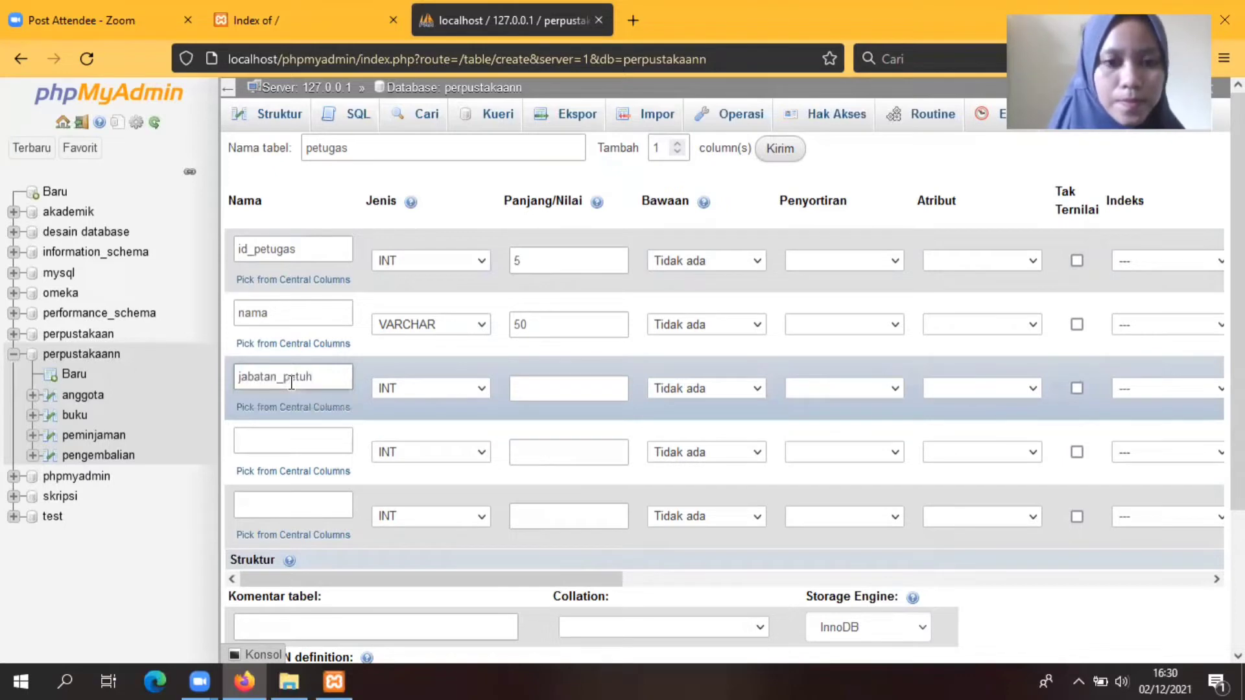
key(BackSpace)
text(gas)
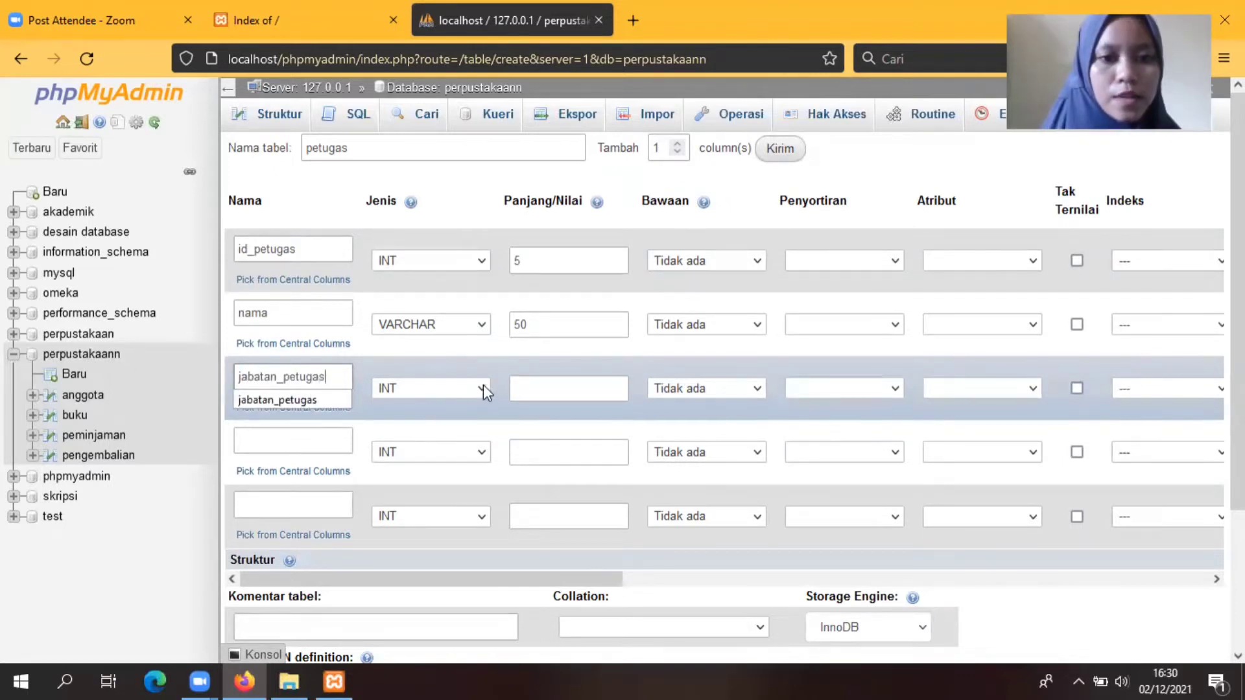
click(484, 388)
click(418, 117)
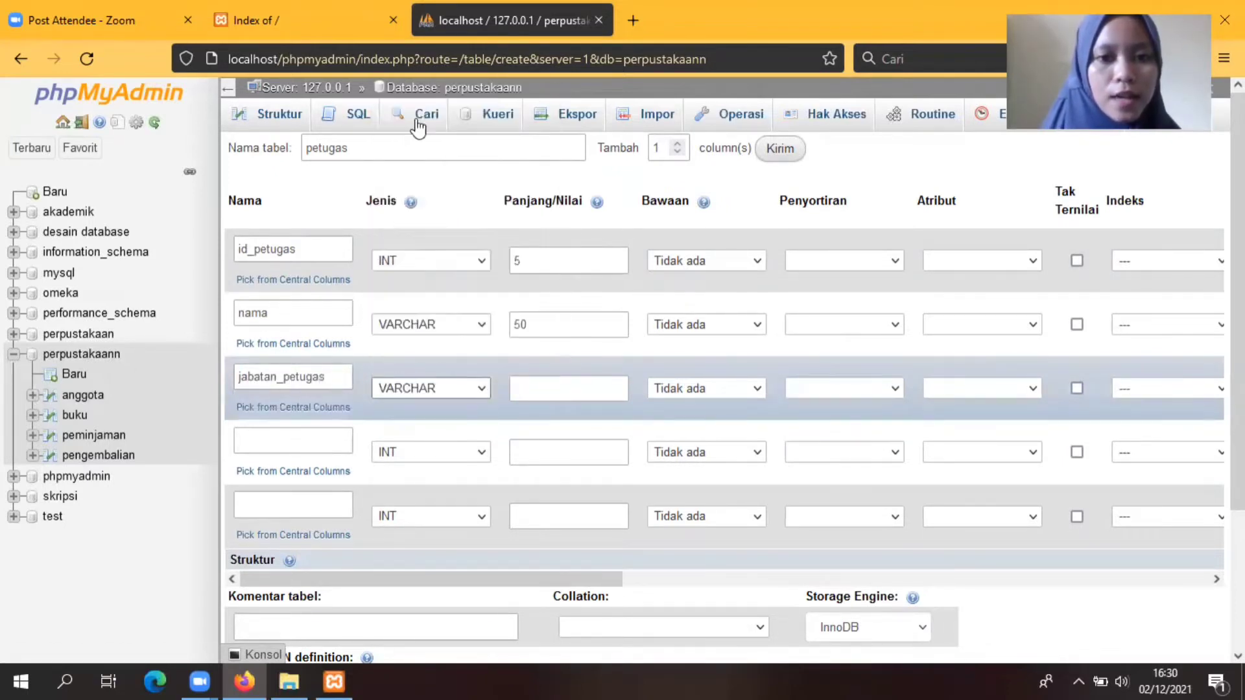
click(549, 384)
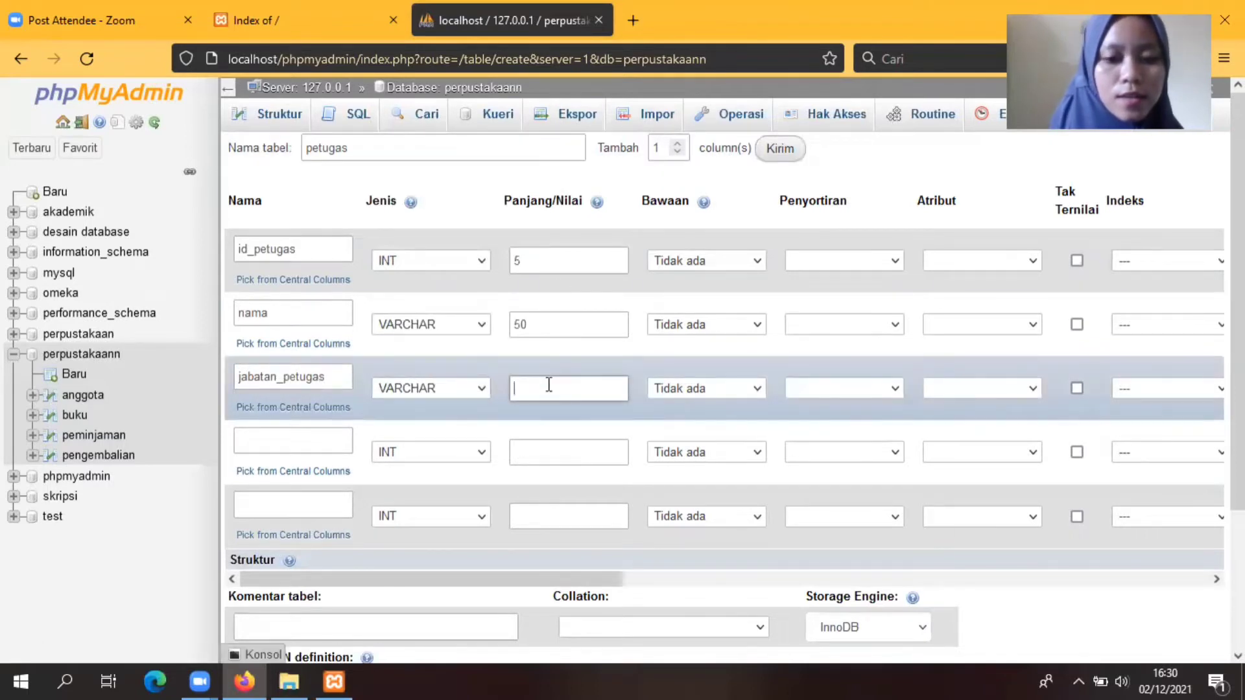
text(40)
Step: Add alamat as TEXT and nomor_hp as VARCHAR(12)
click(288, 442)
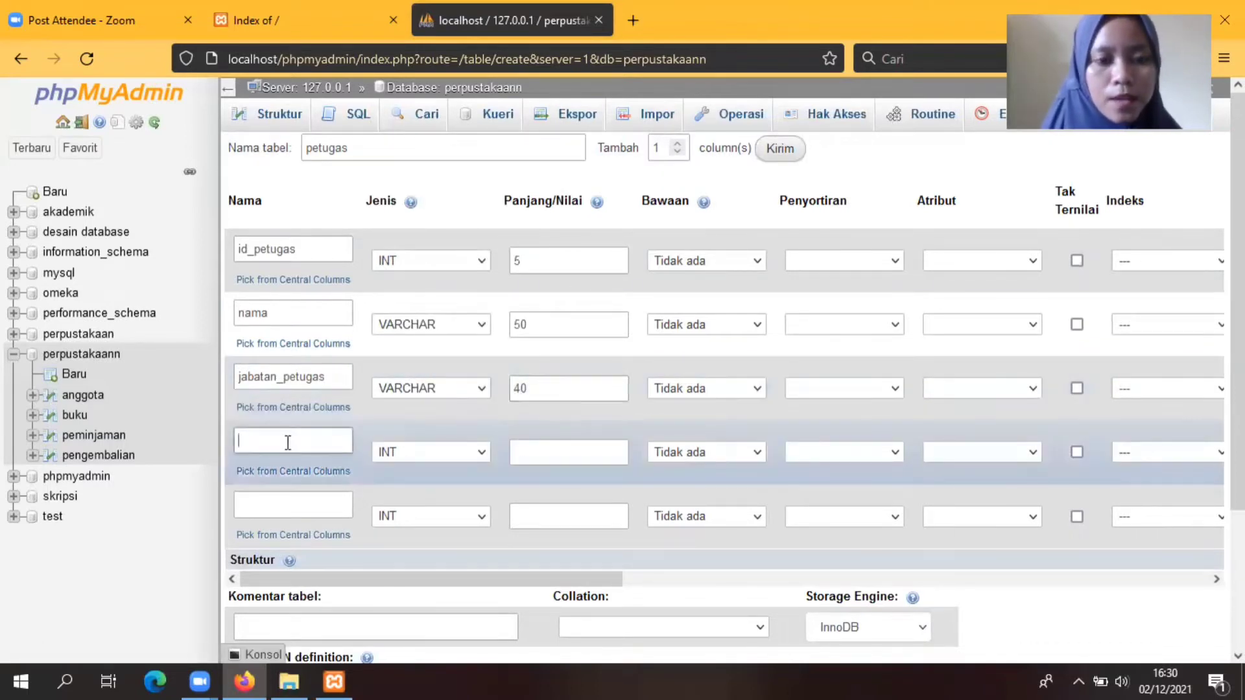
text(a)
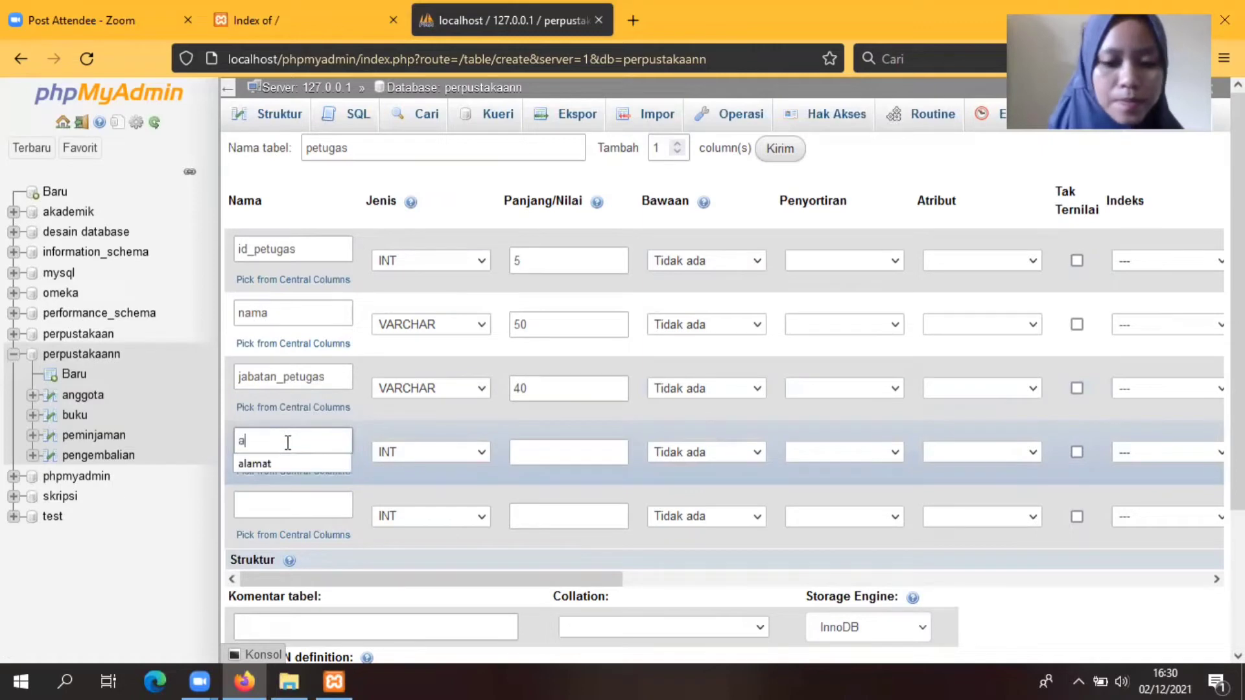
text(lamat)
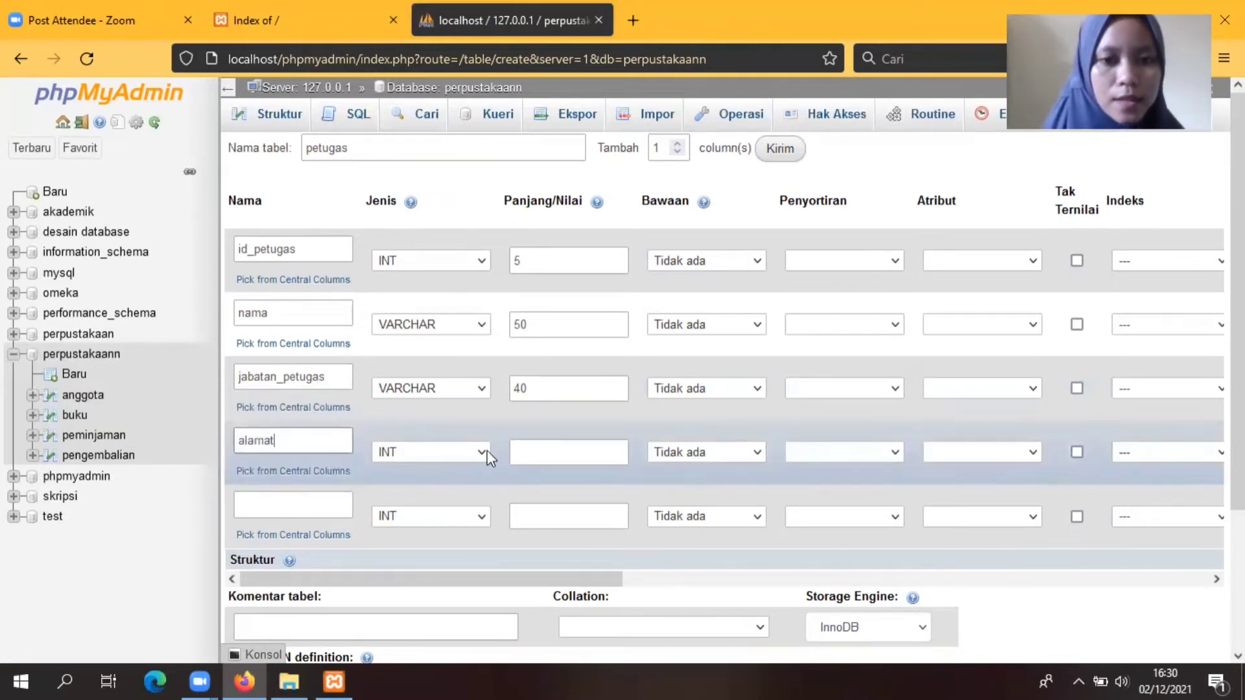
click(488, 450)
click(388, 136)
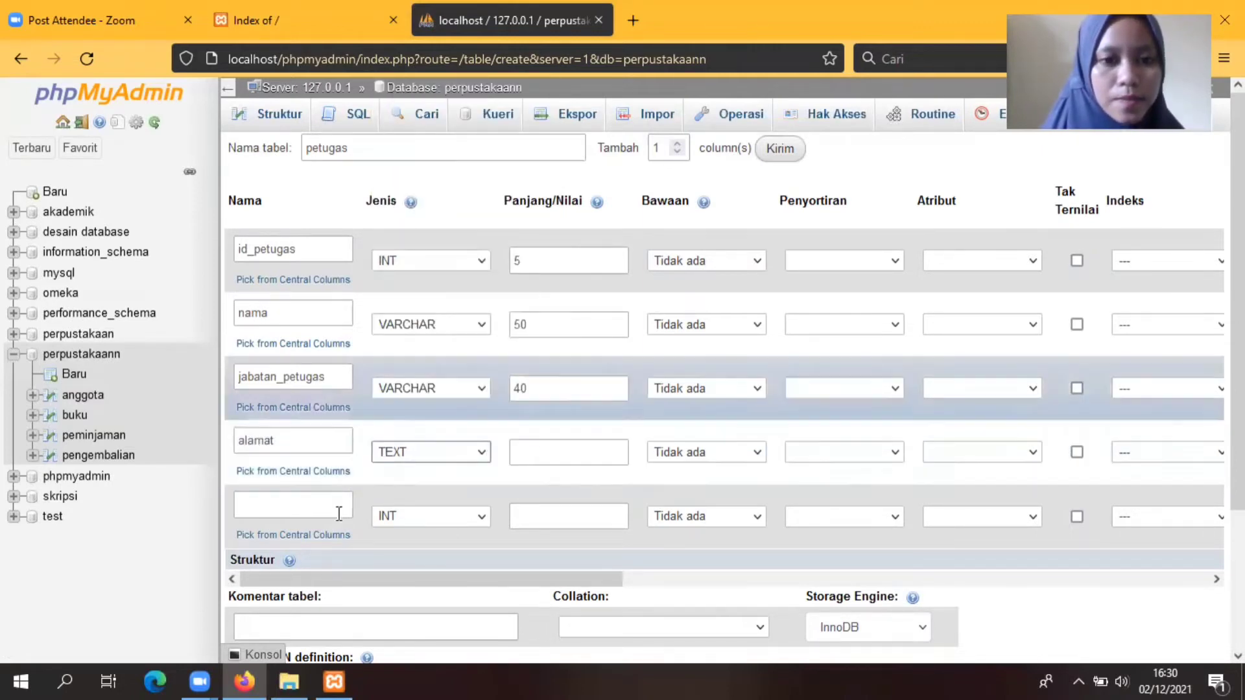
click(266, 506)
text(nomo)
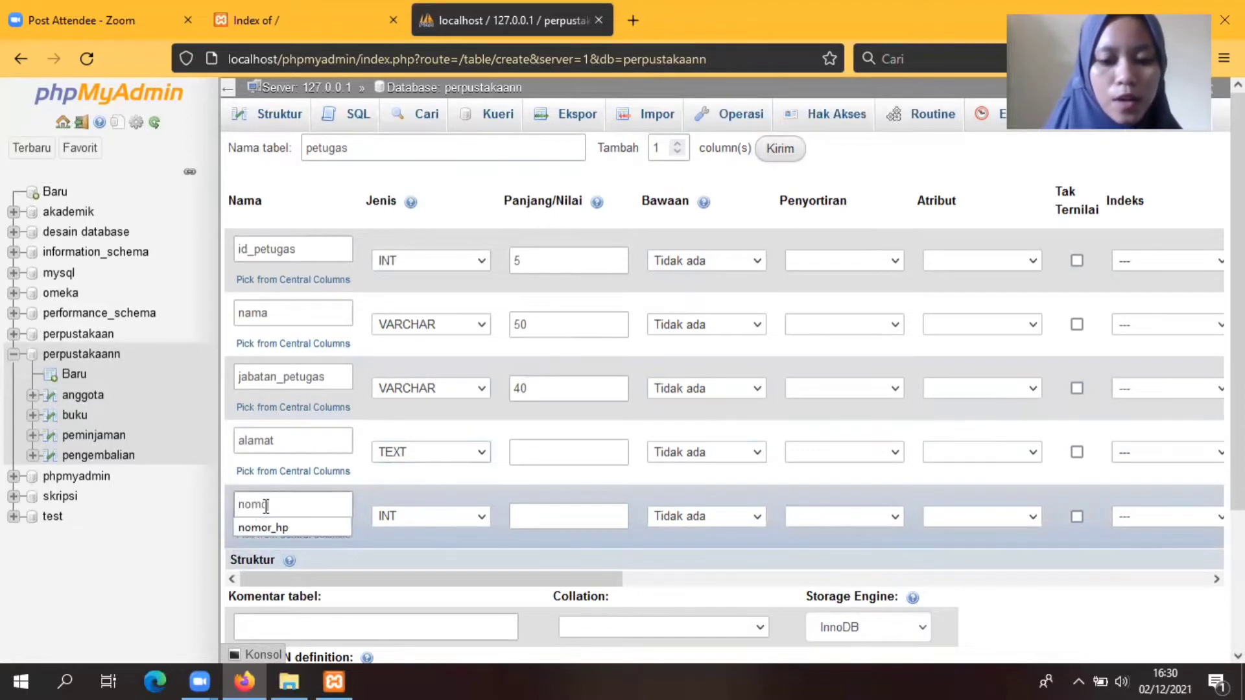
text(r_hp)
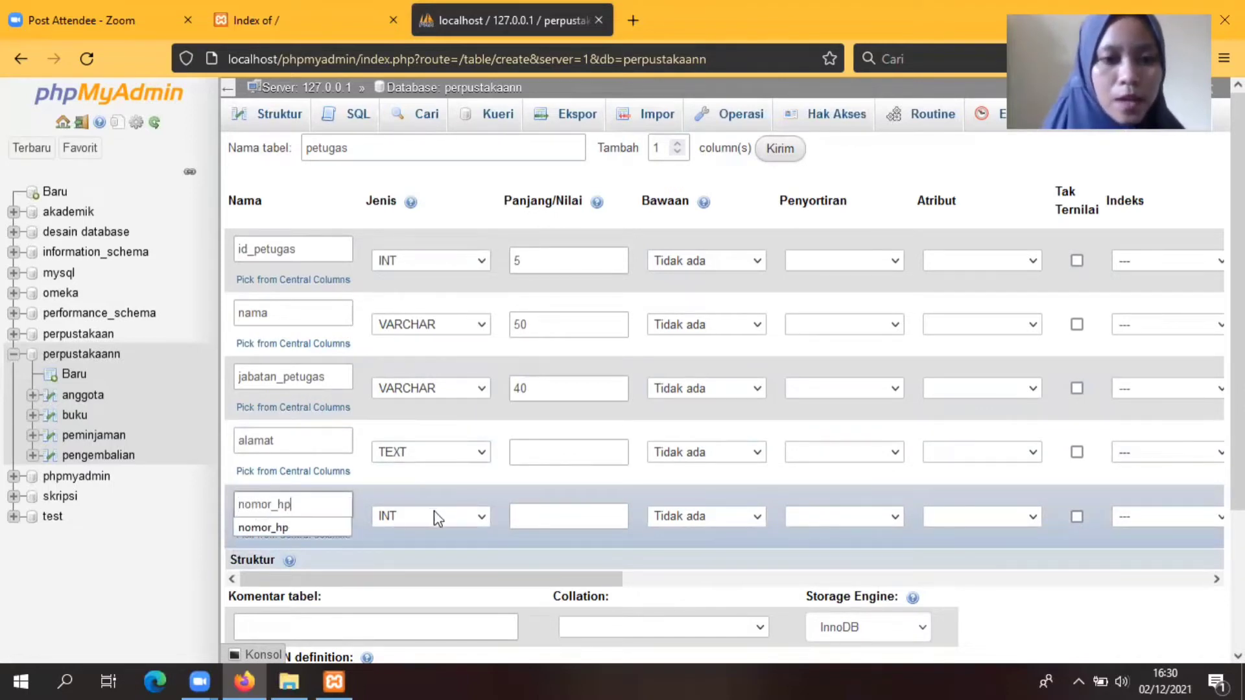
click(480, 523)
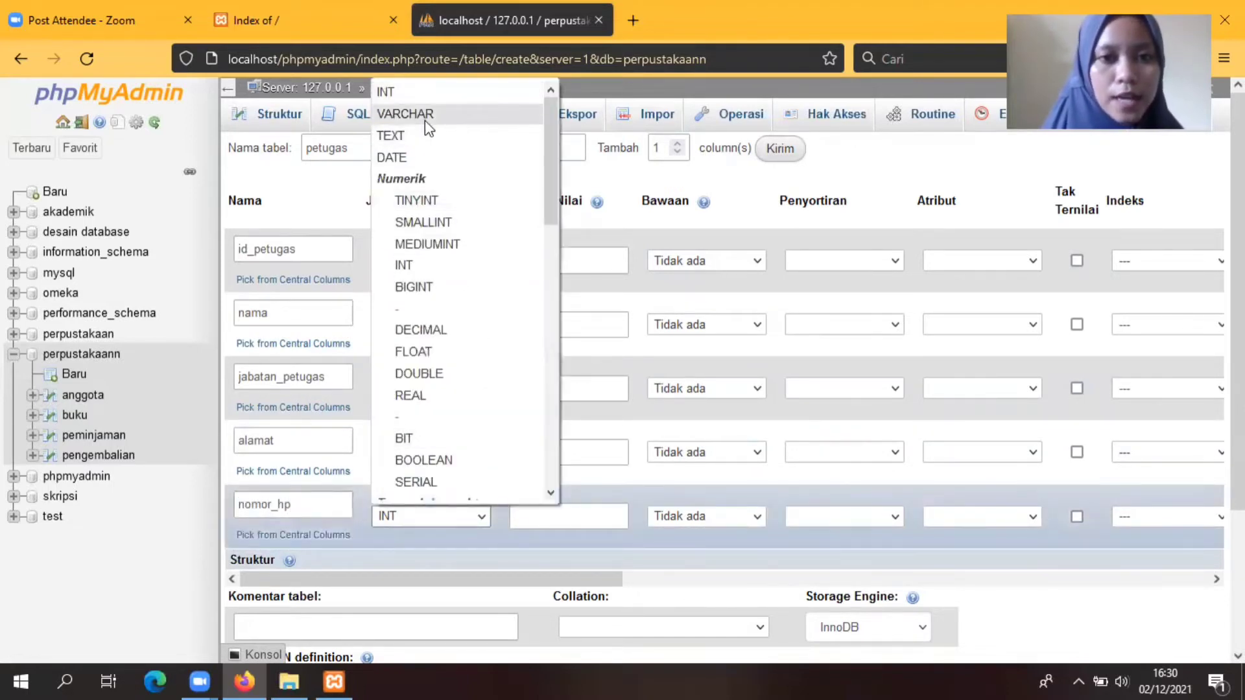
click(425, 120)
click(537, 513)
text(12)
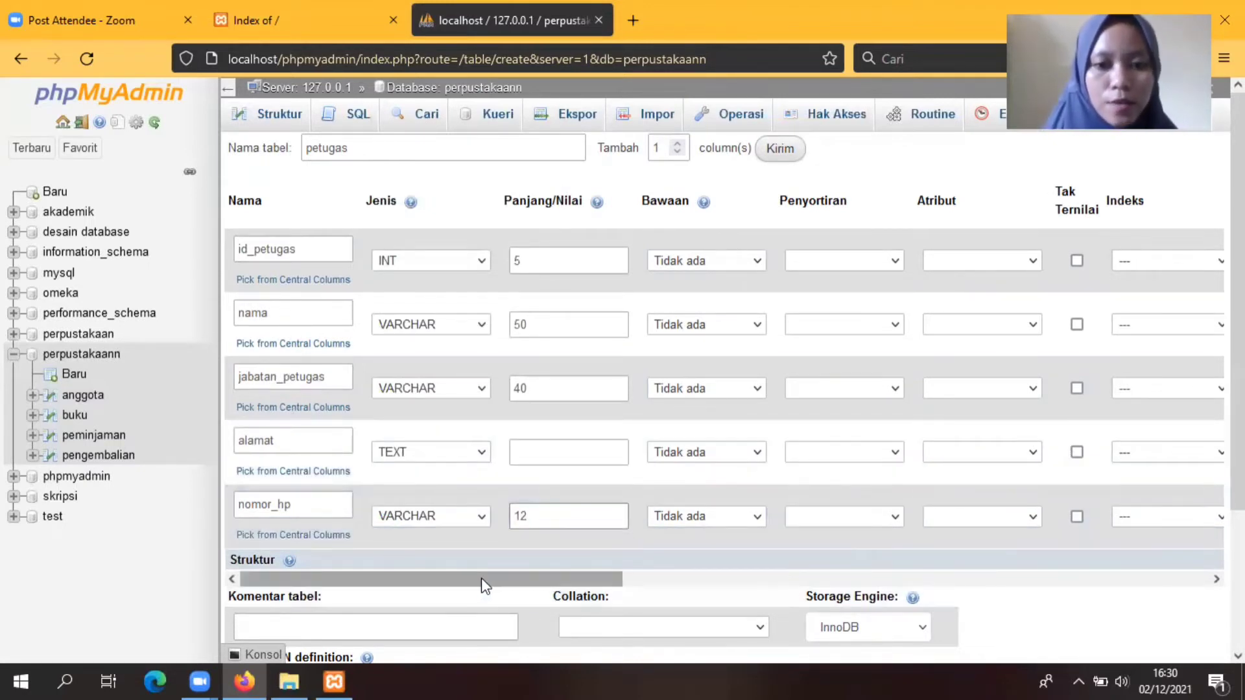
Step: Set id_petugas as the PRIMARY key and save the petugas table
drag(481, 578, 741, 601)
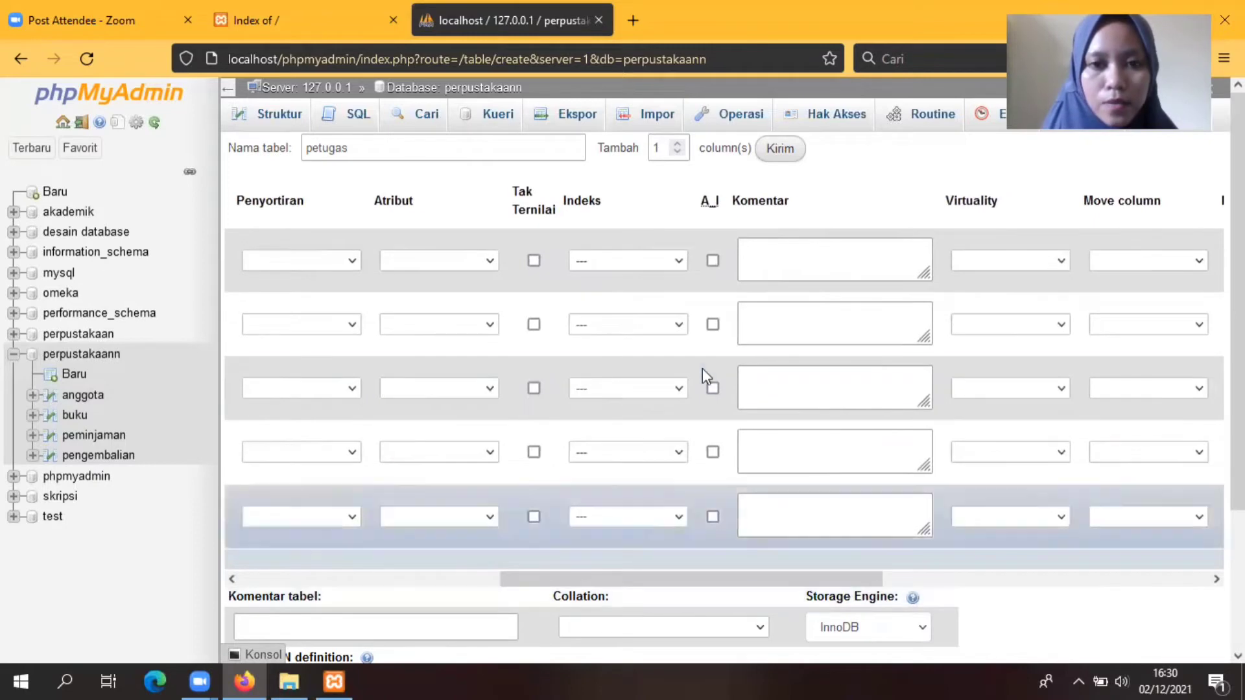
click(678, 259)
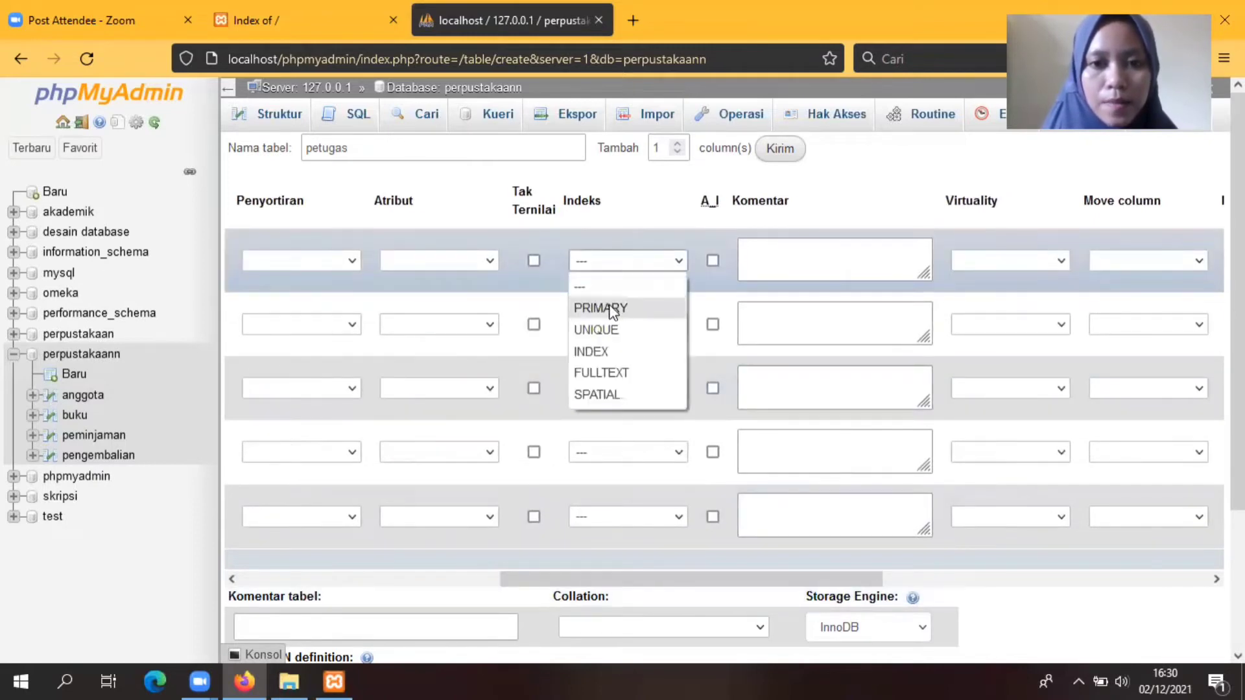
click(609, 304)
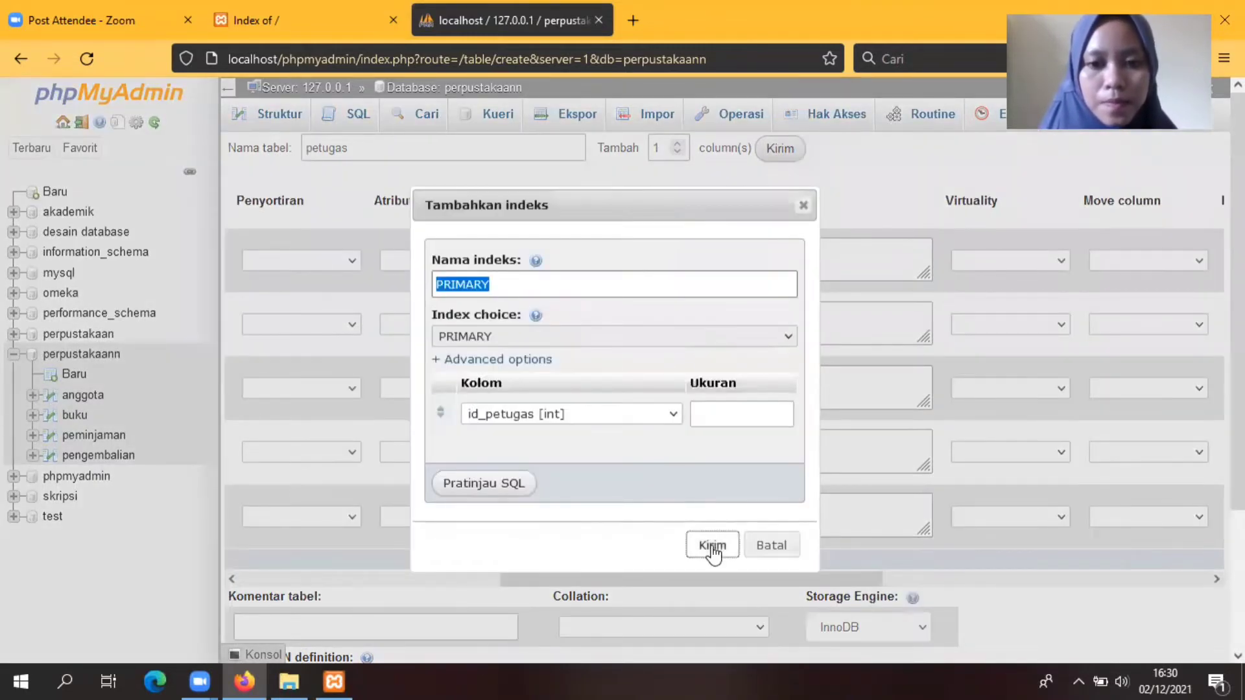
click(709, 545)
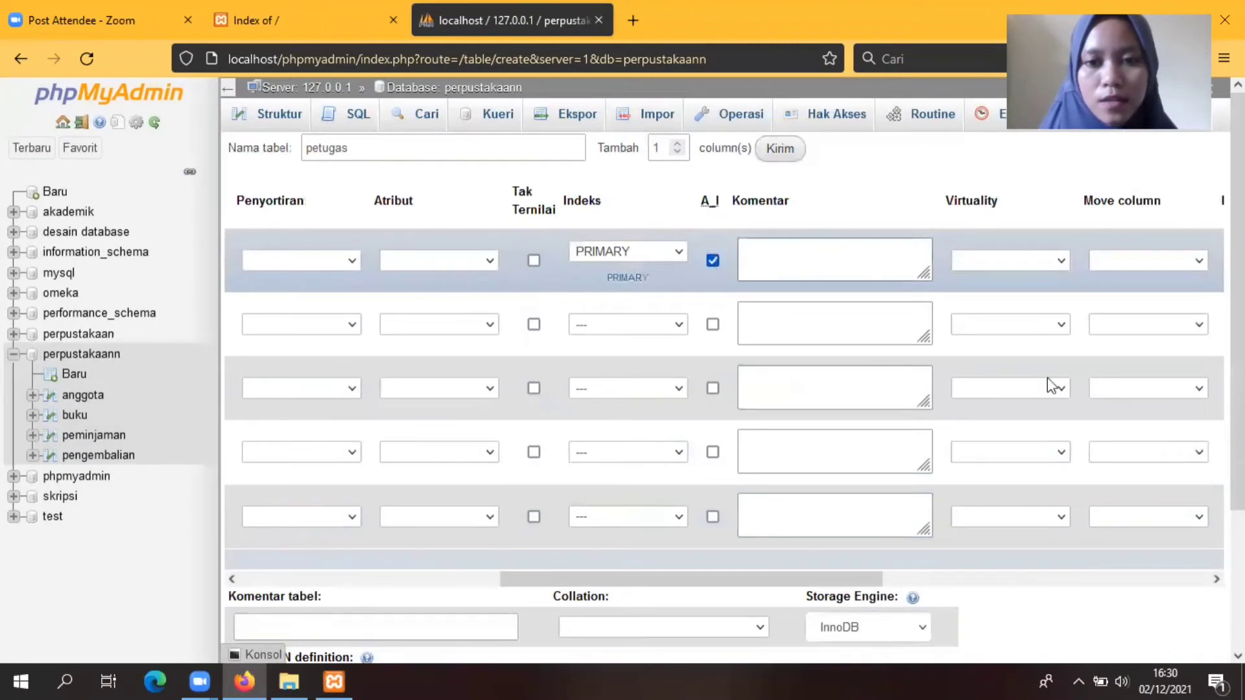
scroll(1051, 384, down, 3)
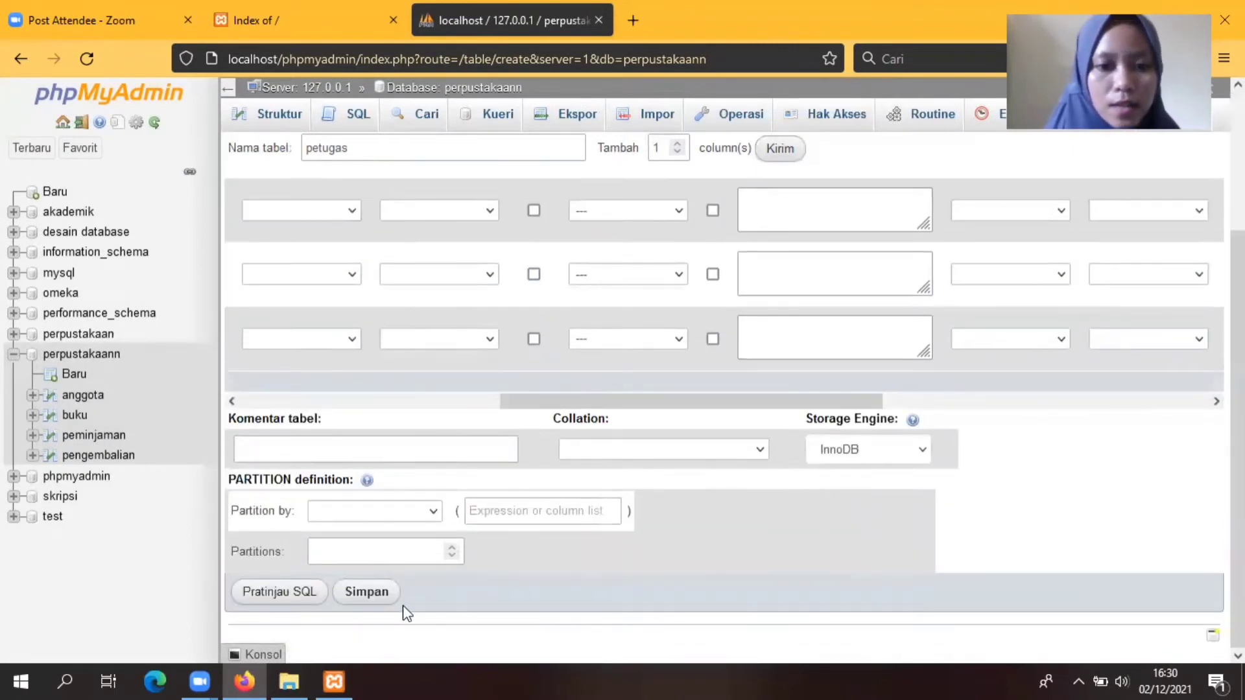
click(367, 593)
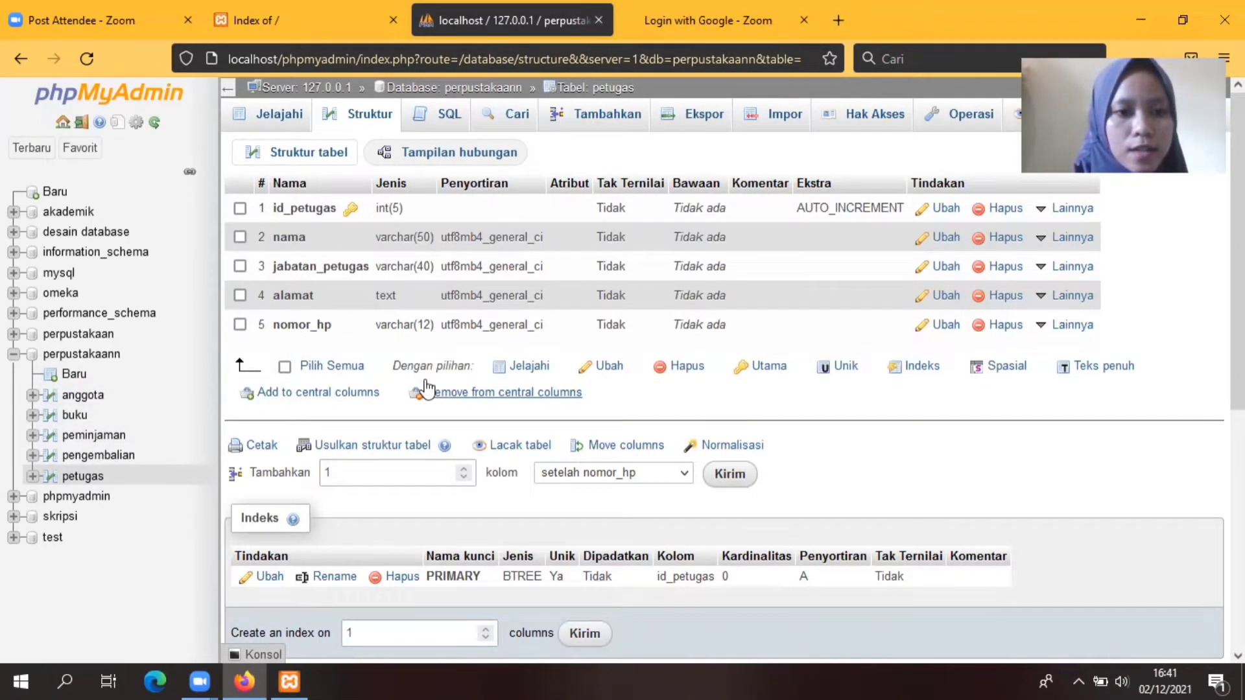
Step: Open the anggota table's Tambahkan insert form
click(85, 404)
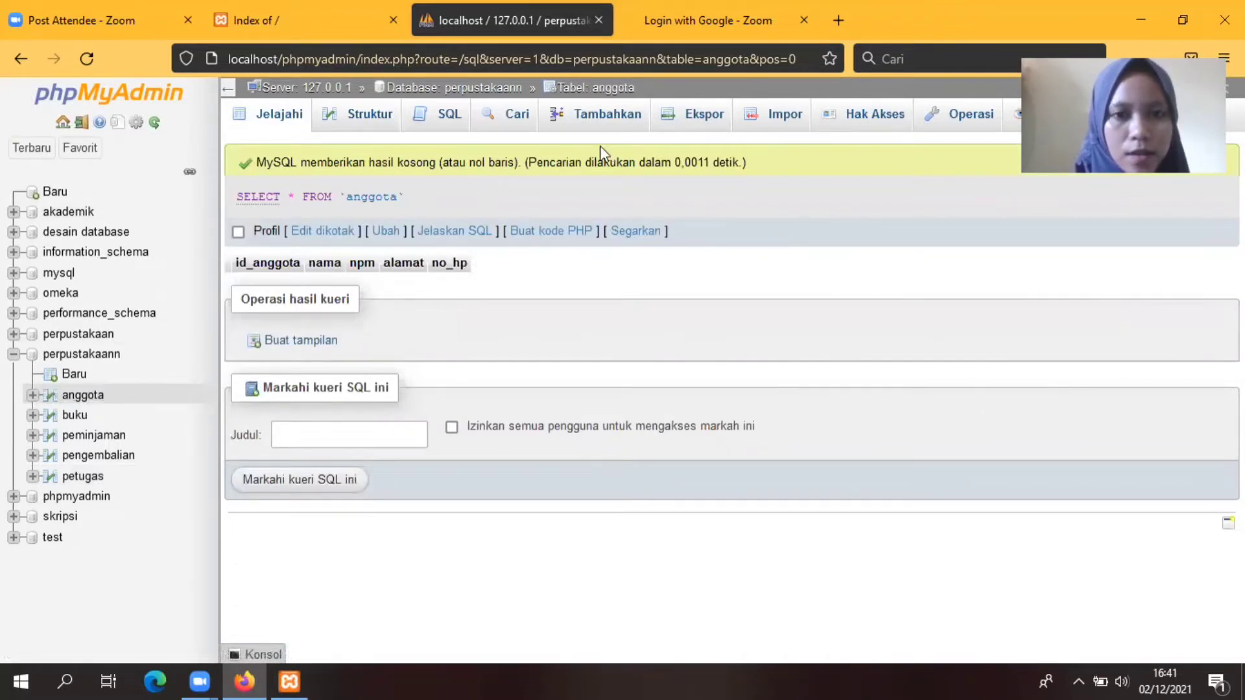
click(610, 116)
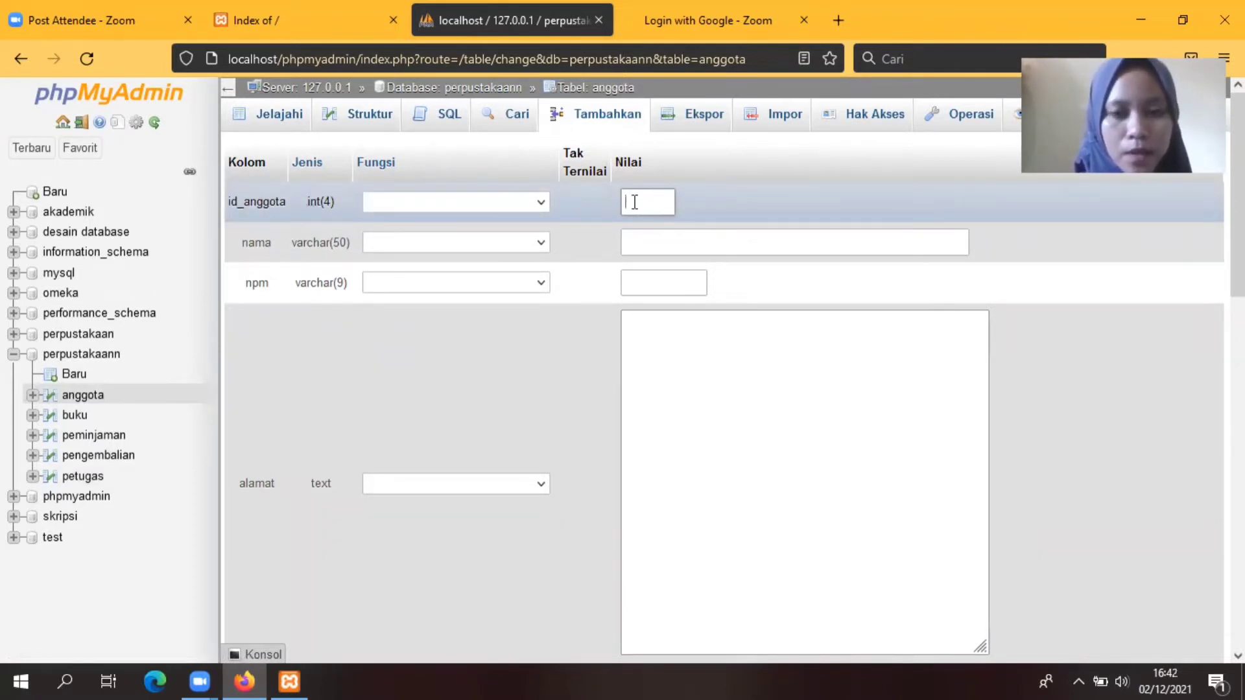
Step: Enter member 101's name and student number, capitalising the first and last name
text(101)
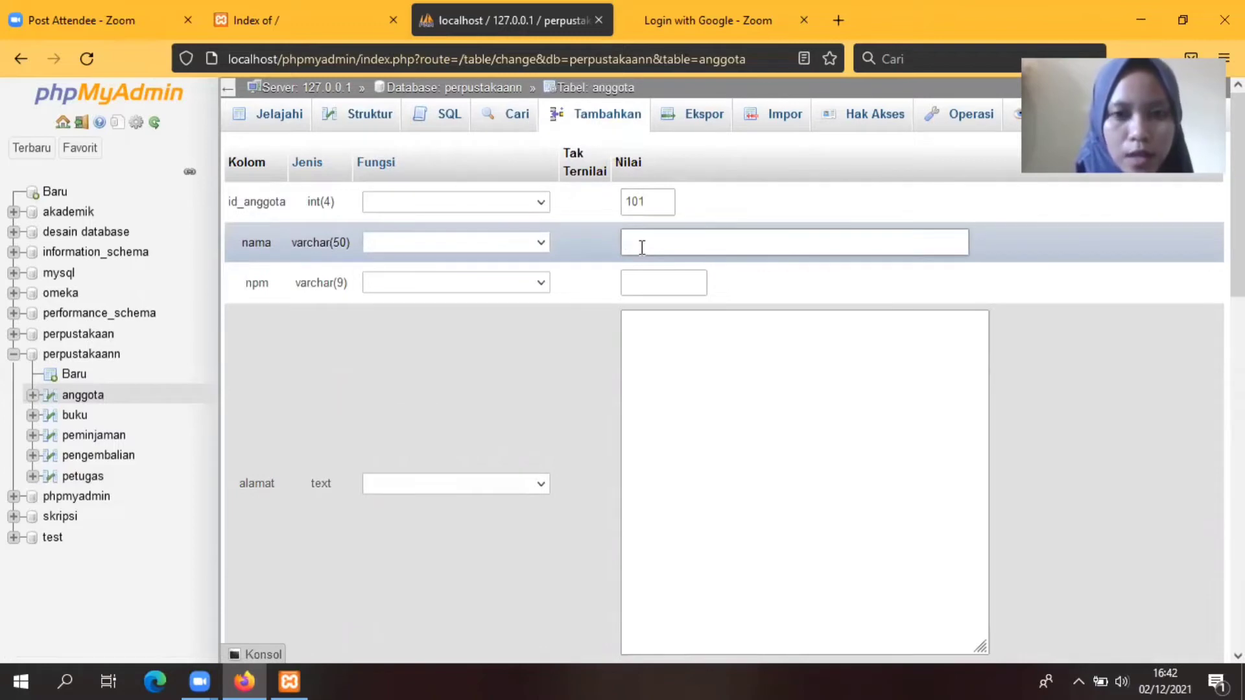
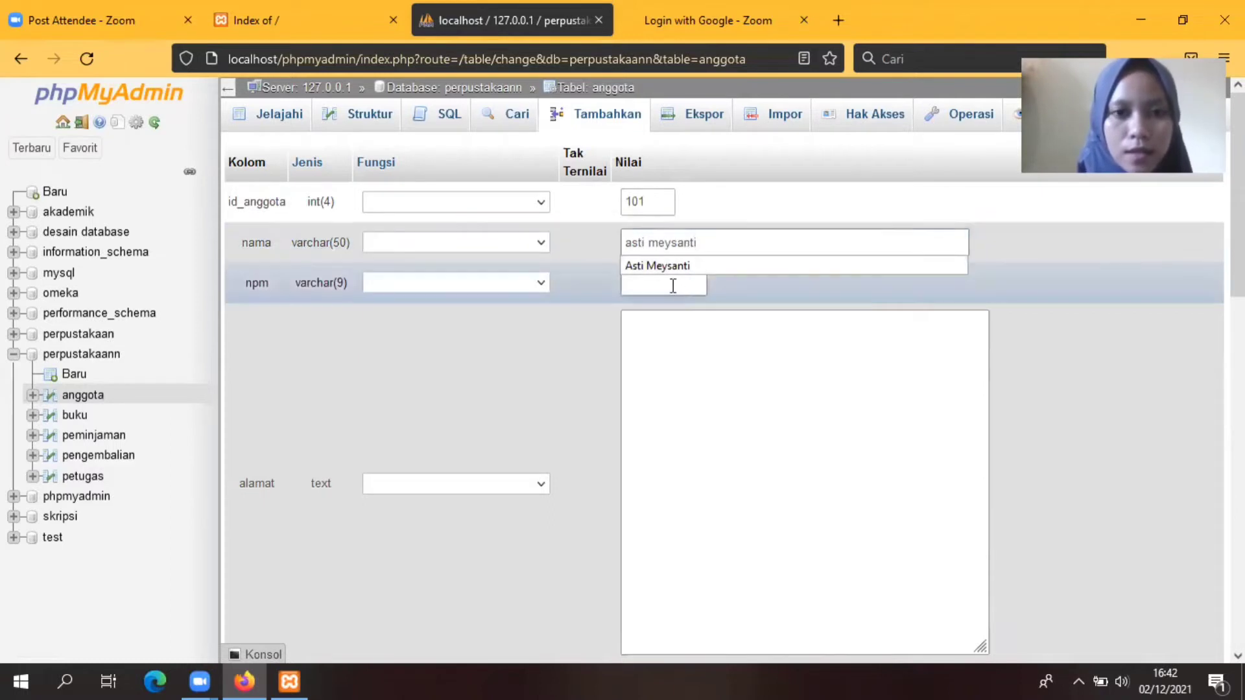
click(669, 285)
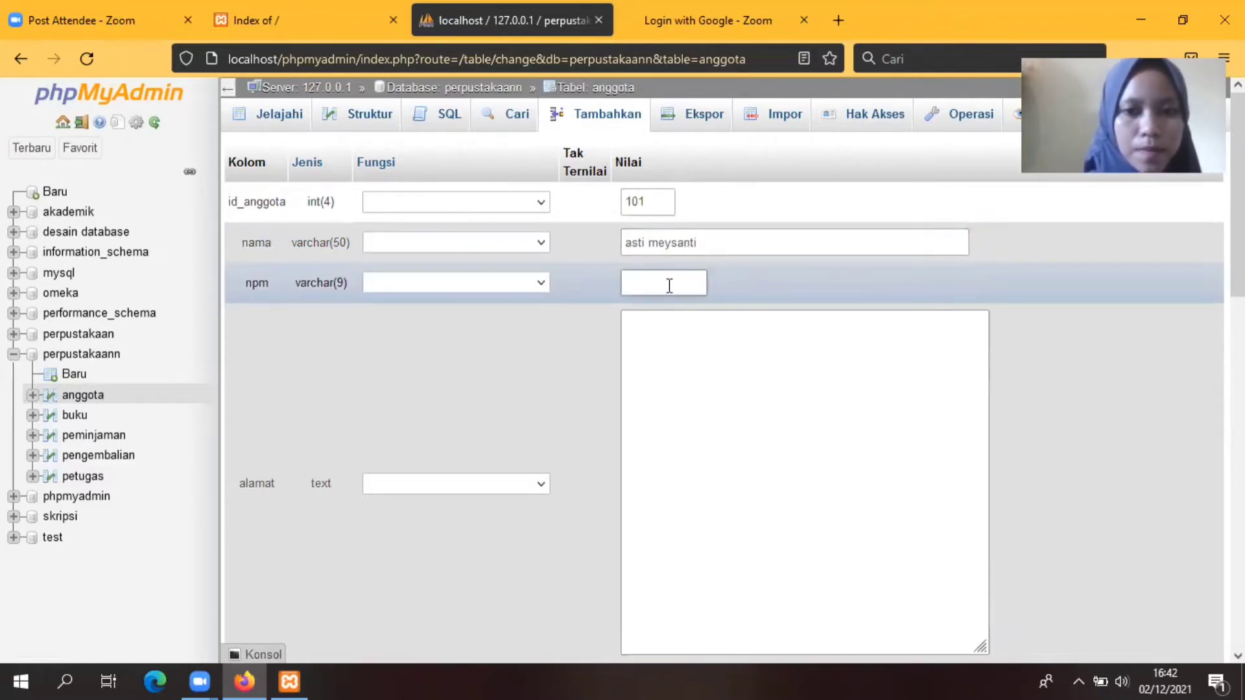
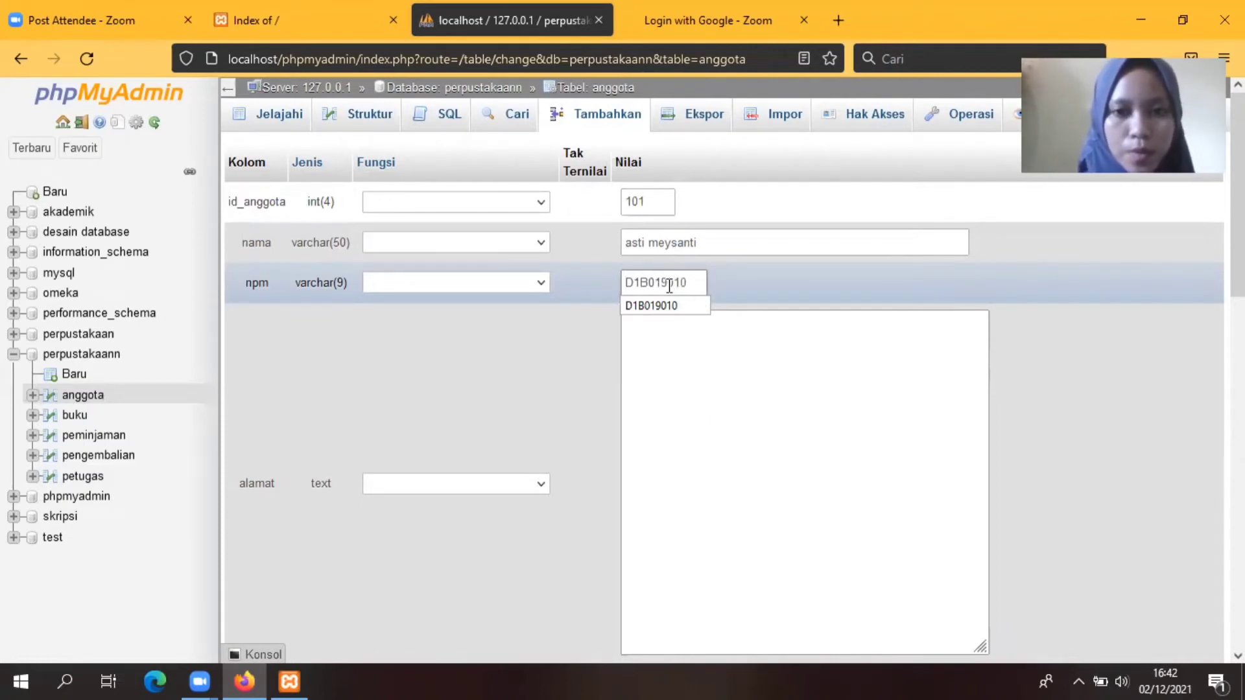
click(633, 250)
key(BackSpace)
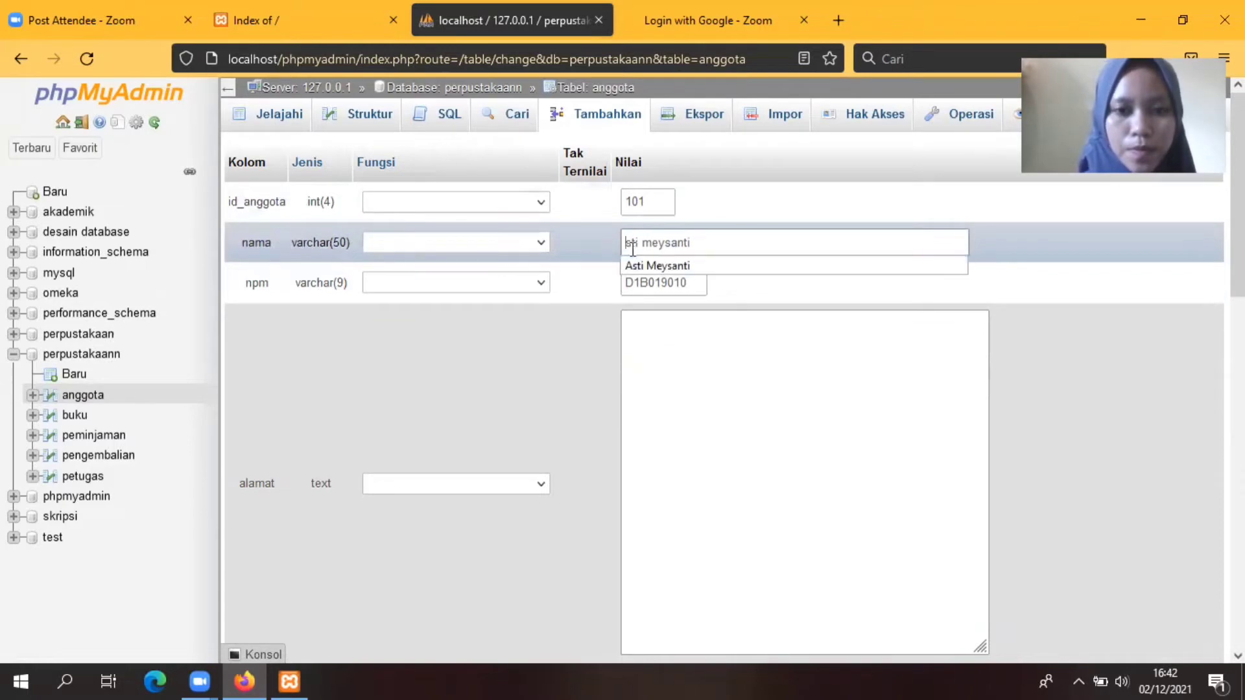
text(A)
click(660, 243)
key(BackSpace)
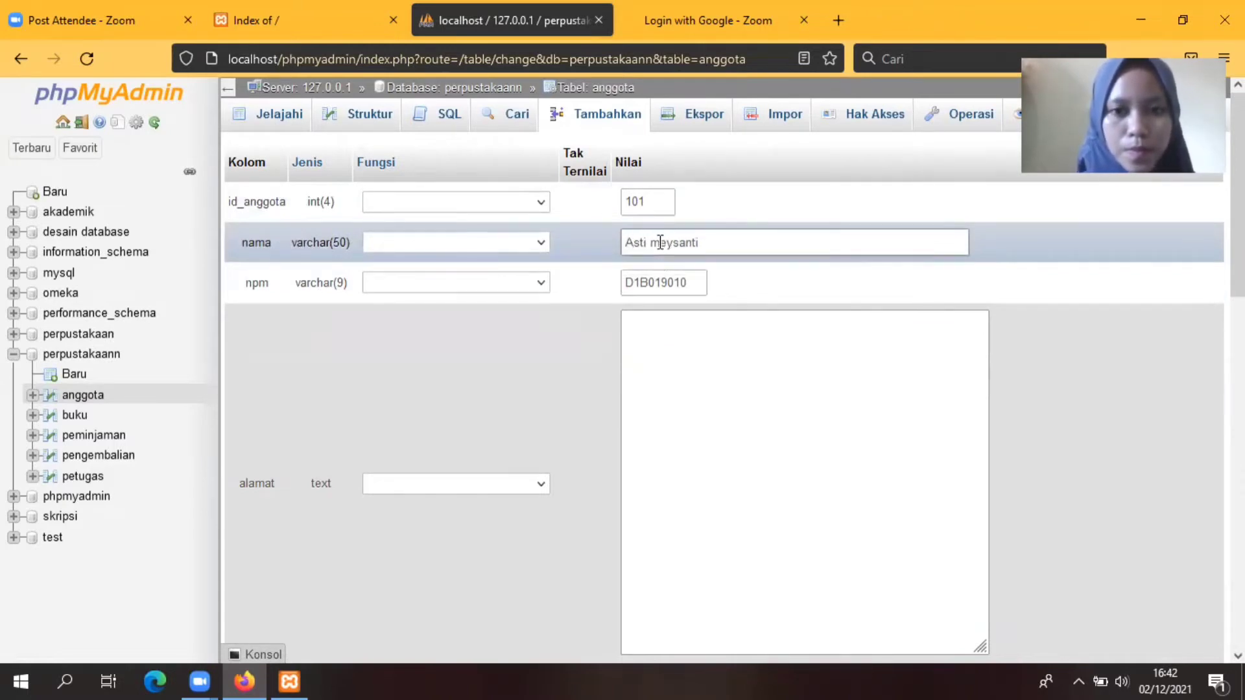
text(M)
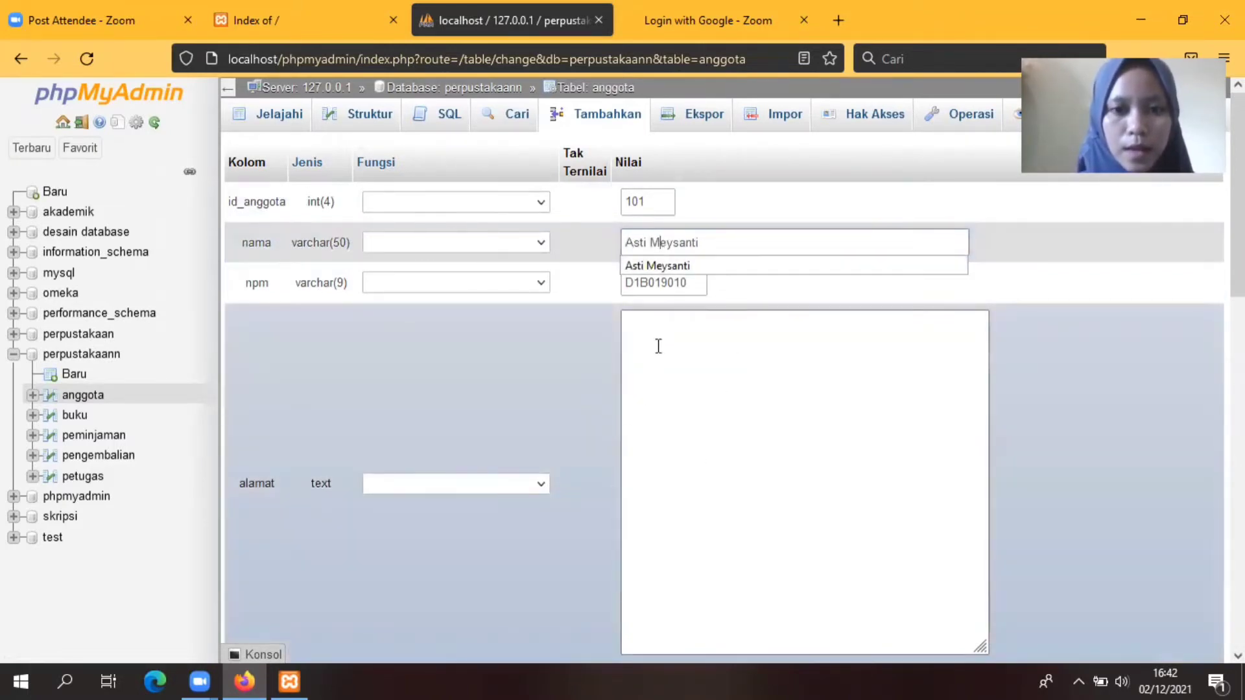
Step: Fill in member 101's address and phone number
click(660, 346)
text(B)
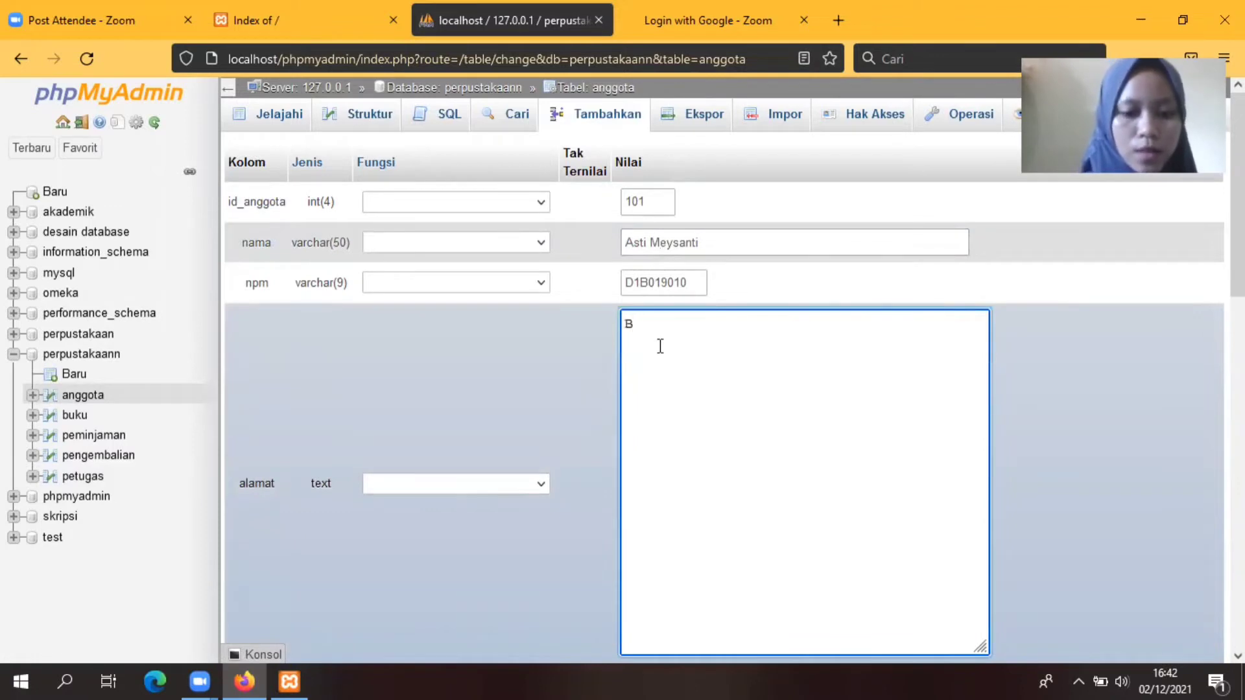
text(engkulu)
text(Utara)
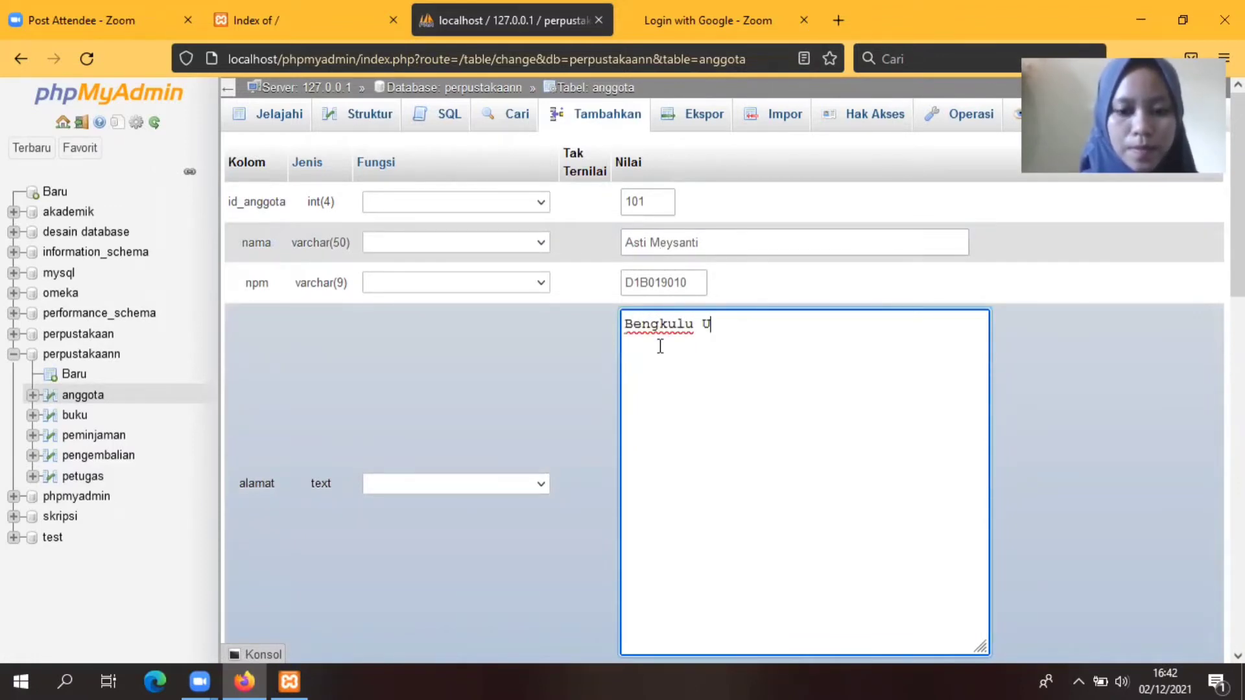
scroll(875, 339, down, 4)
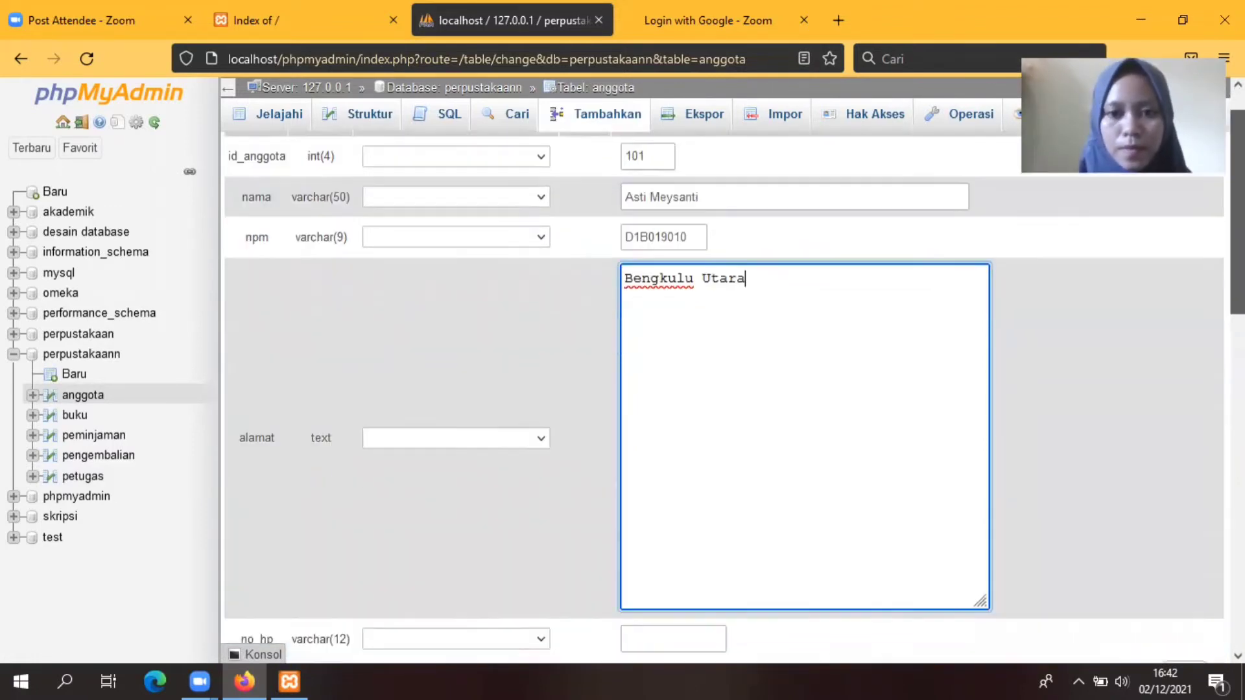
click(677, 410)
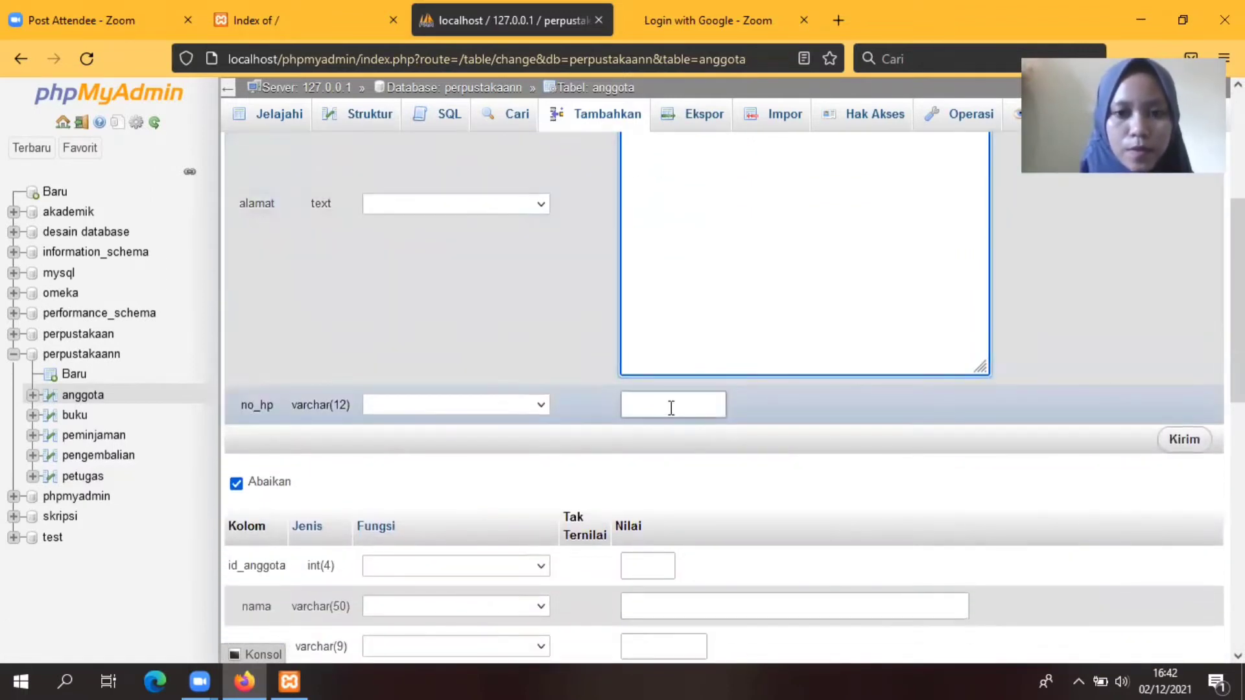
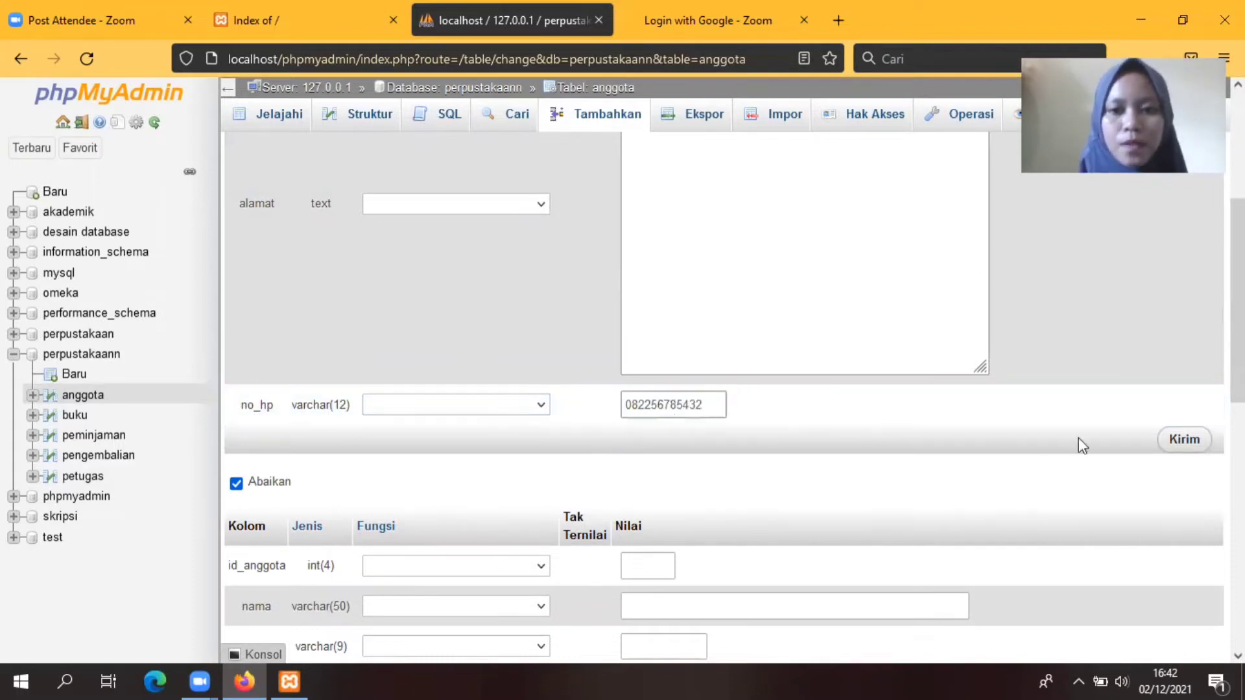
Step: Insert the member 101 row with Kirim and reopen a blank Tambahkan form
click(1187, 441)
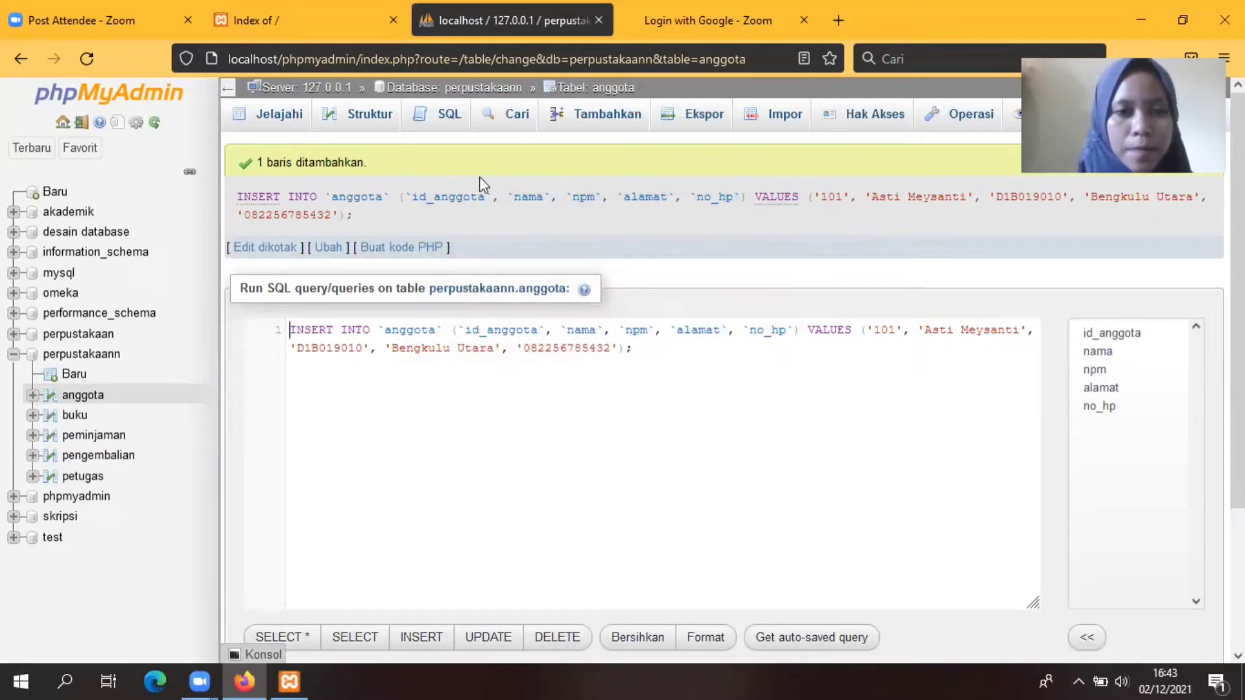
click(589, 121)
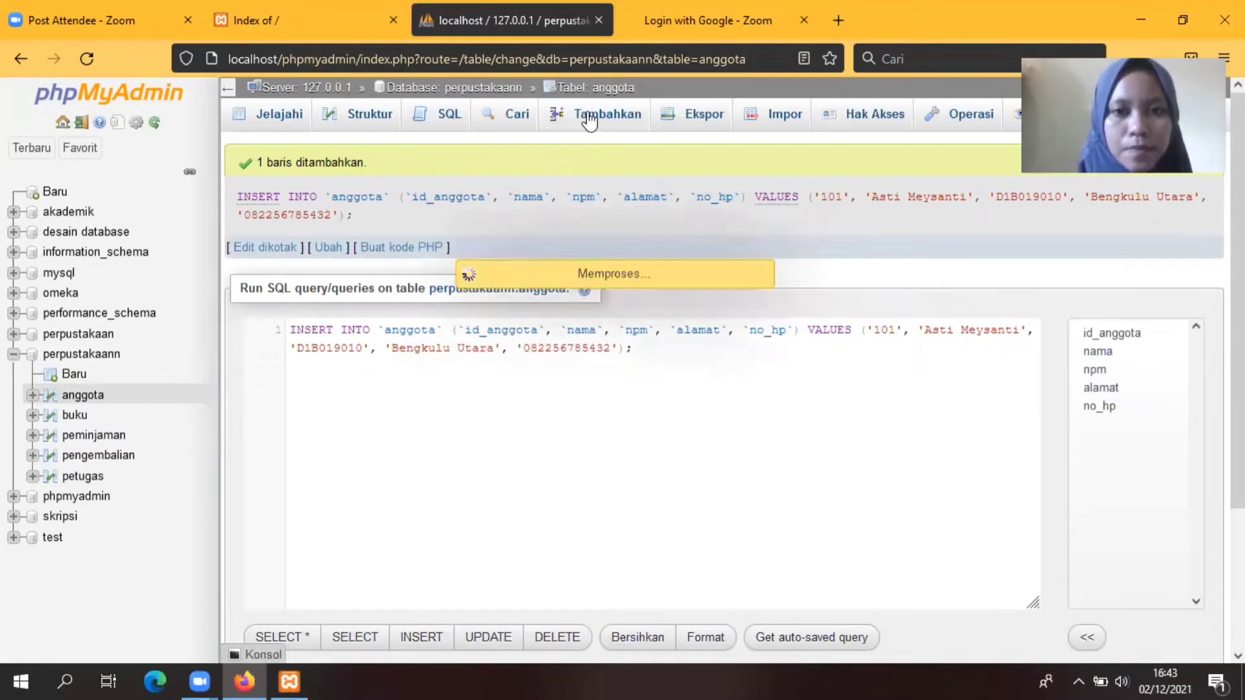
Step: Enter id_anggota 102 with the member's name and student number
click(637, 199)
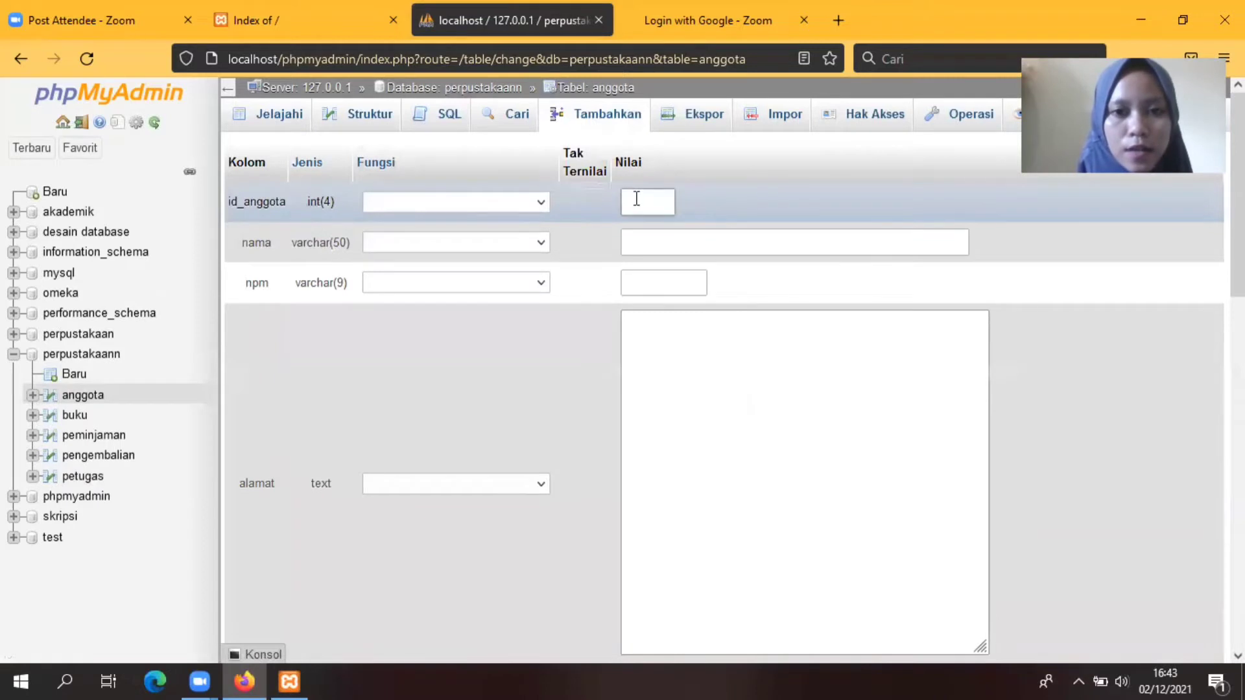
text(10)
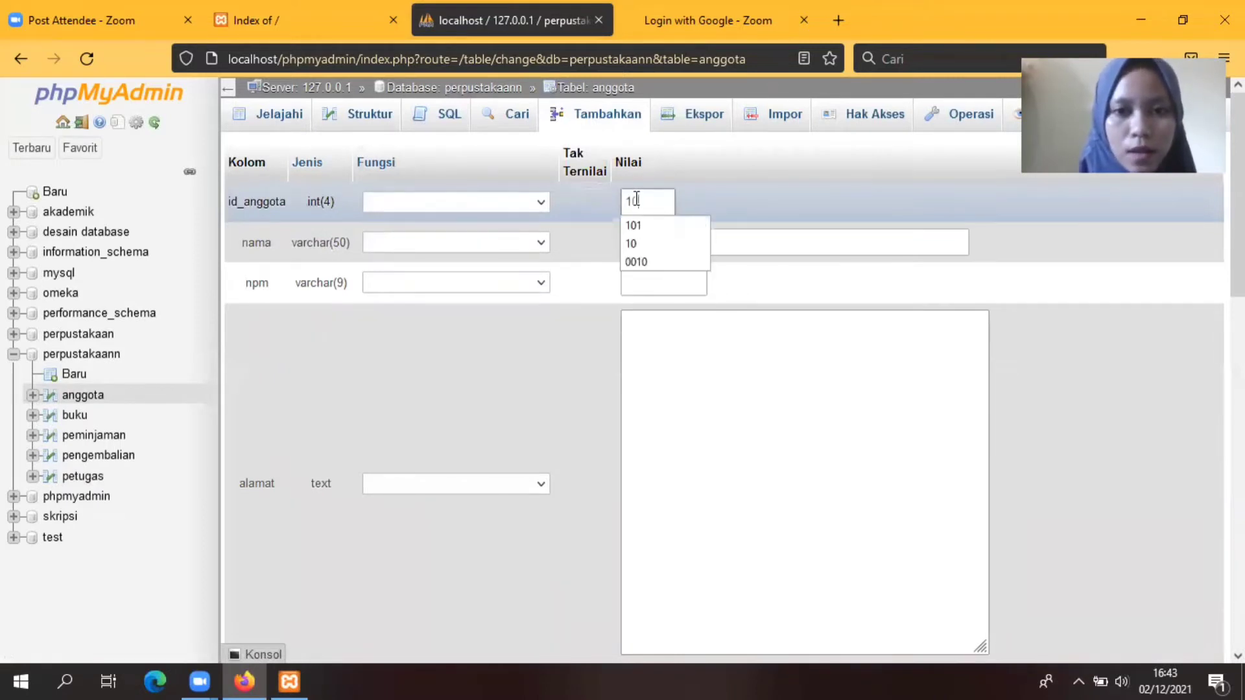
text(2)
click(639, 240)
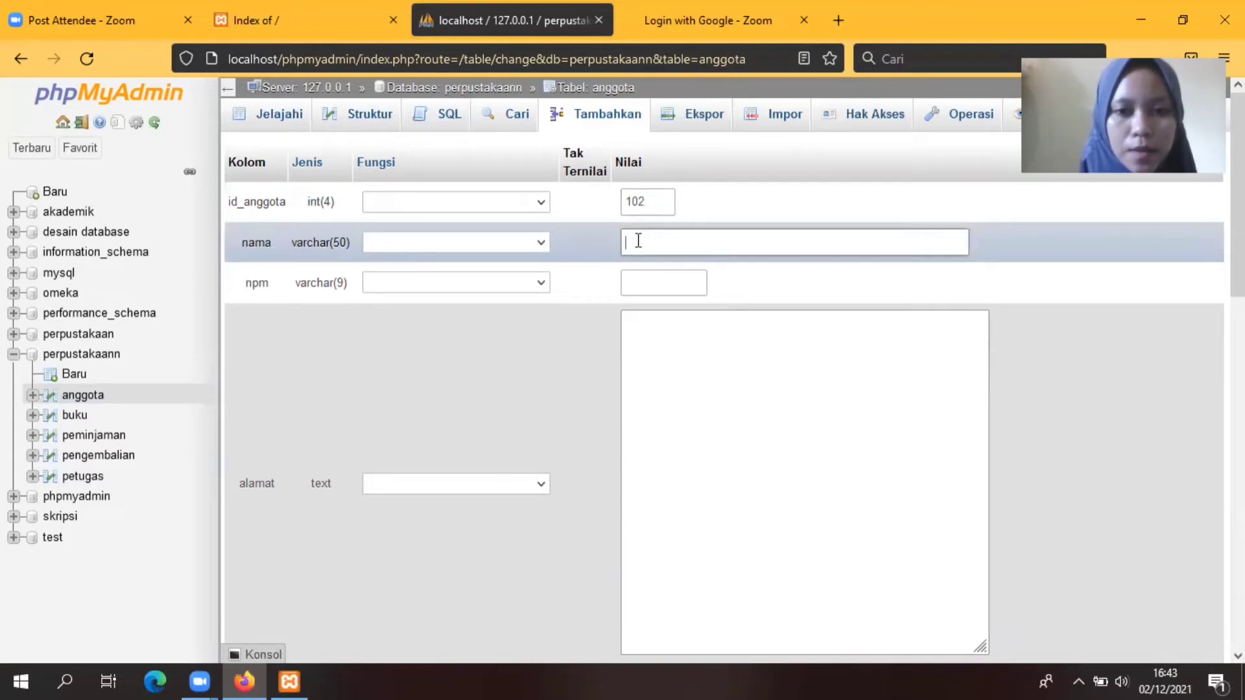
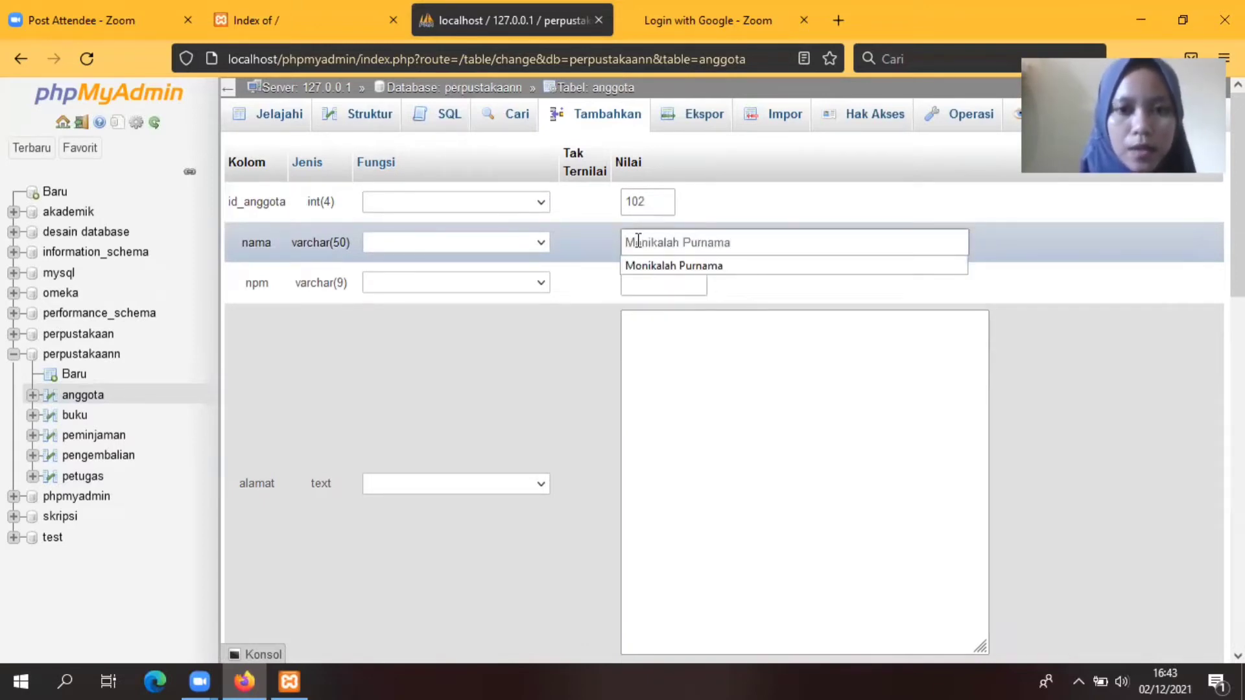
click(675, 285)
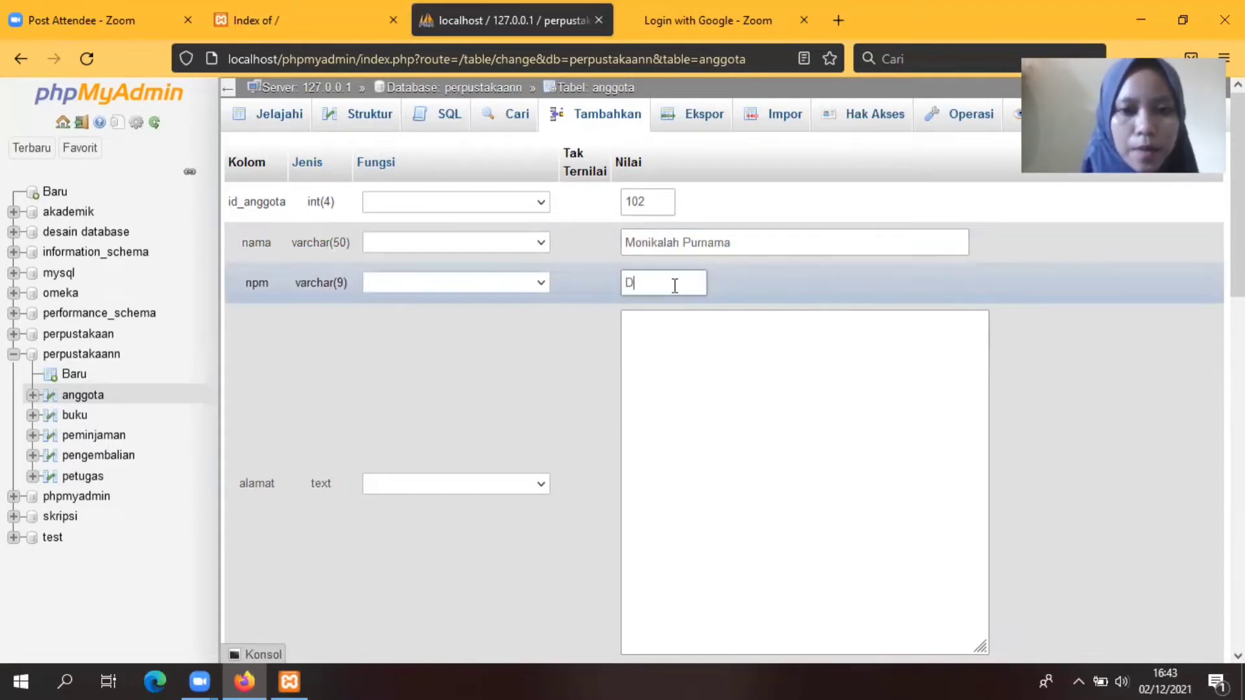
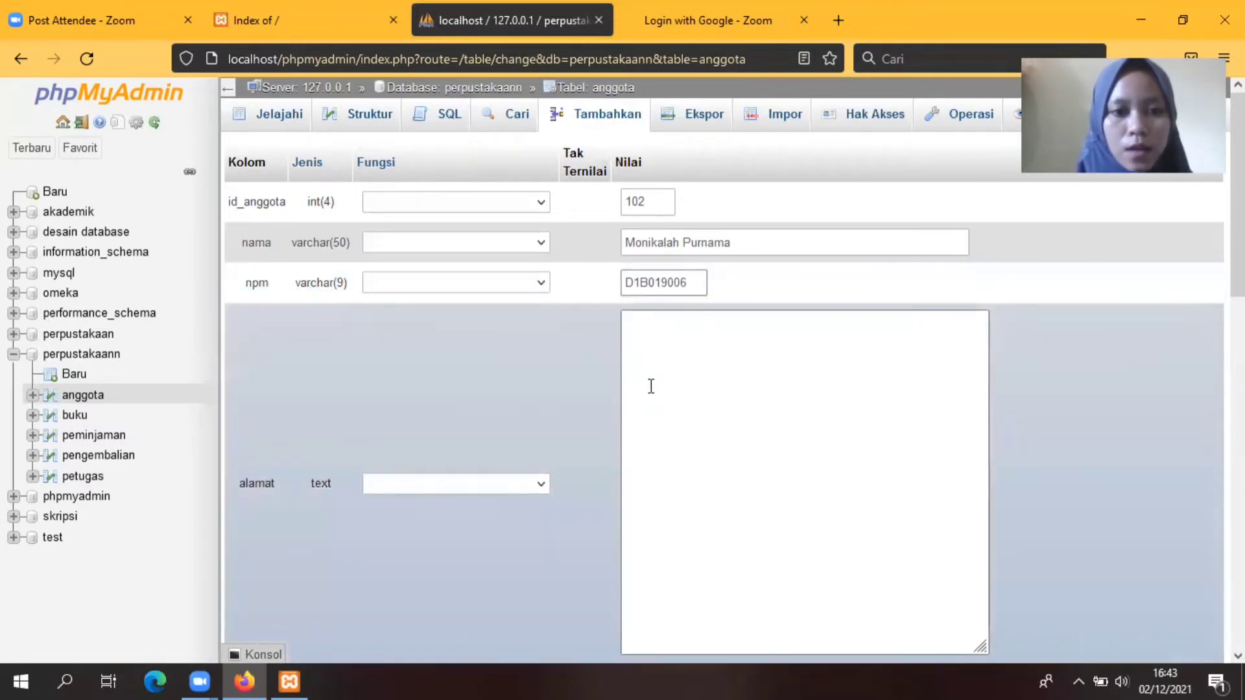
Step: Add member 102's address and phone number, insert the row, and reopen the form
click(637, 349)
text(Be)
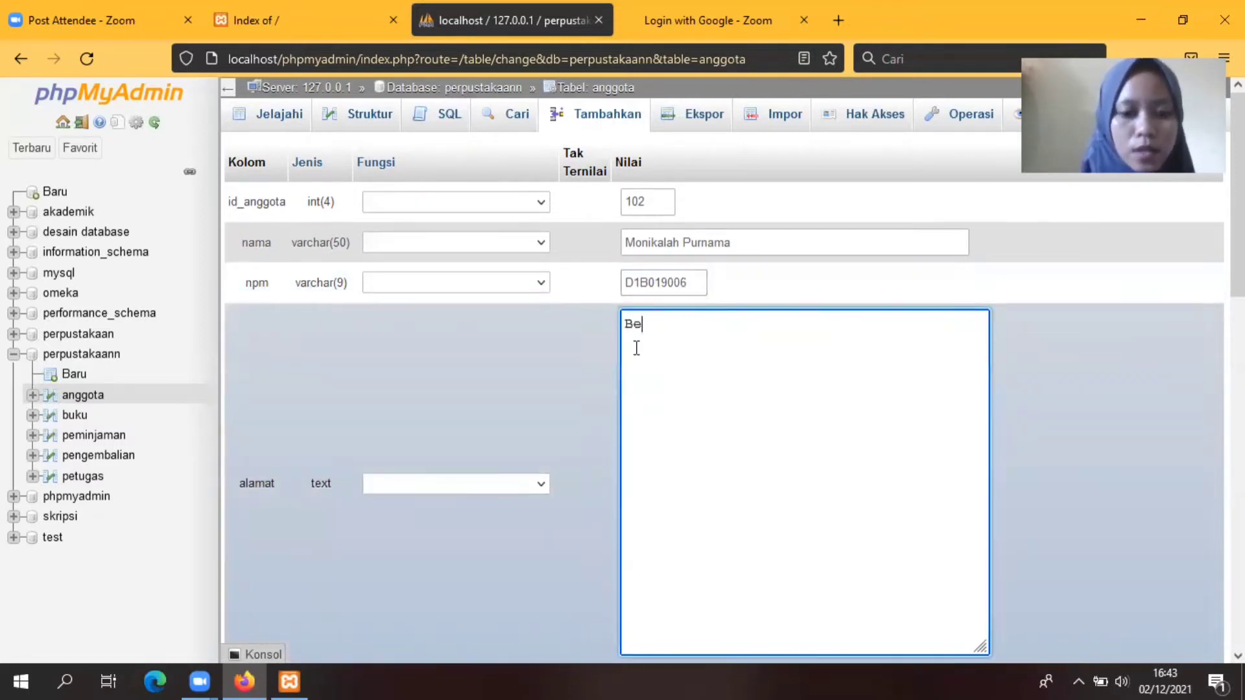
text(ngkulu Selatan)
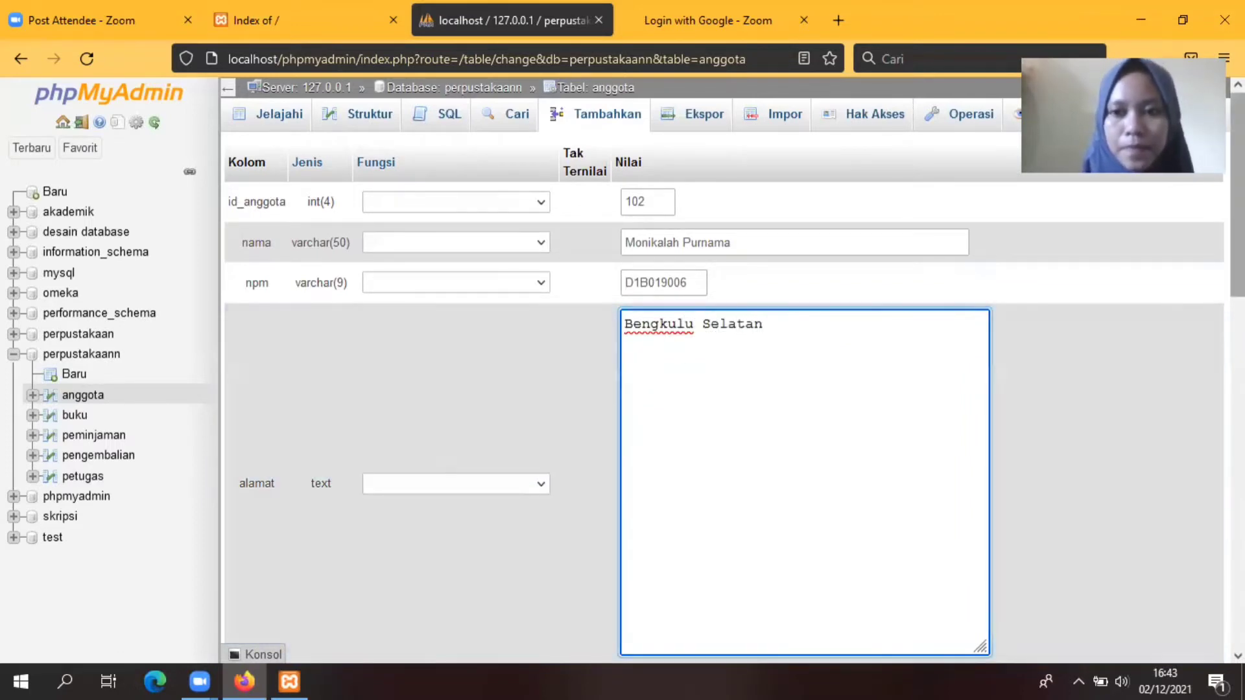
scroll(744, 380, down, 4)
click(674, 434)
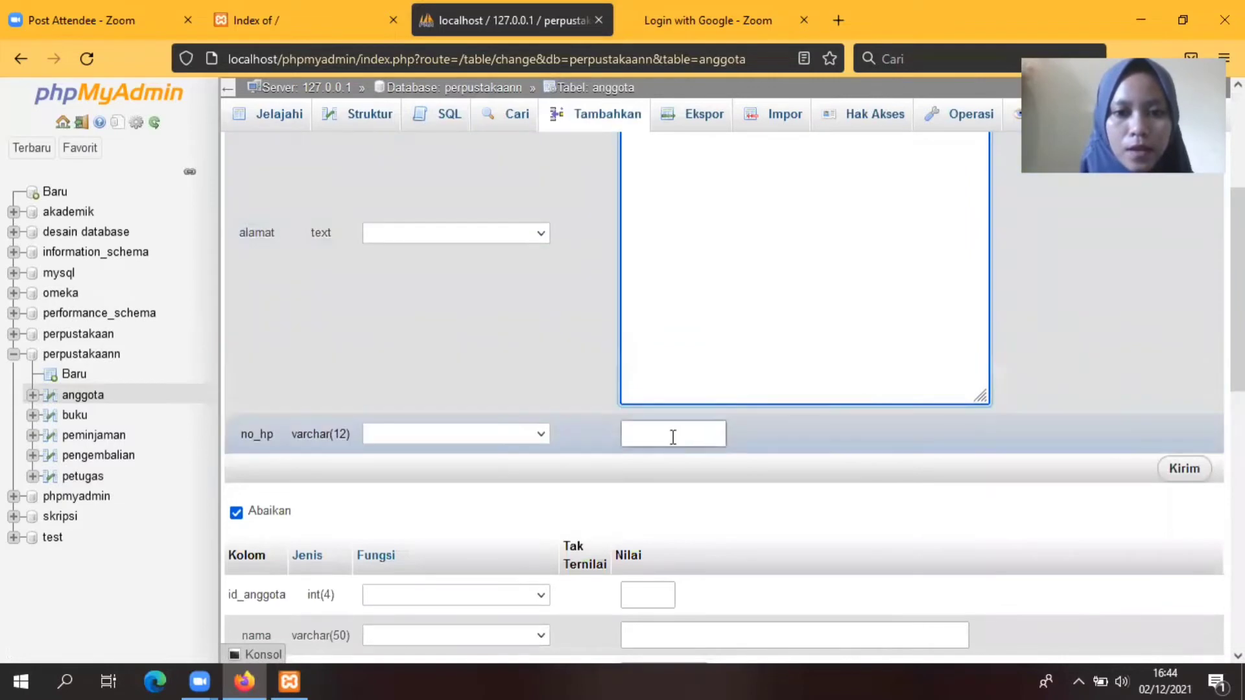
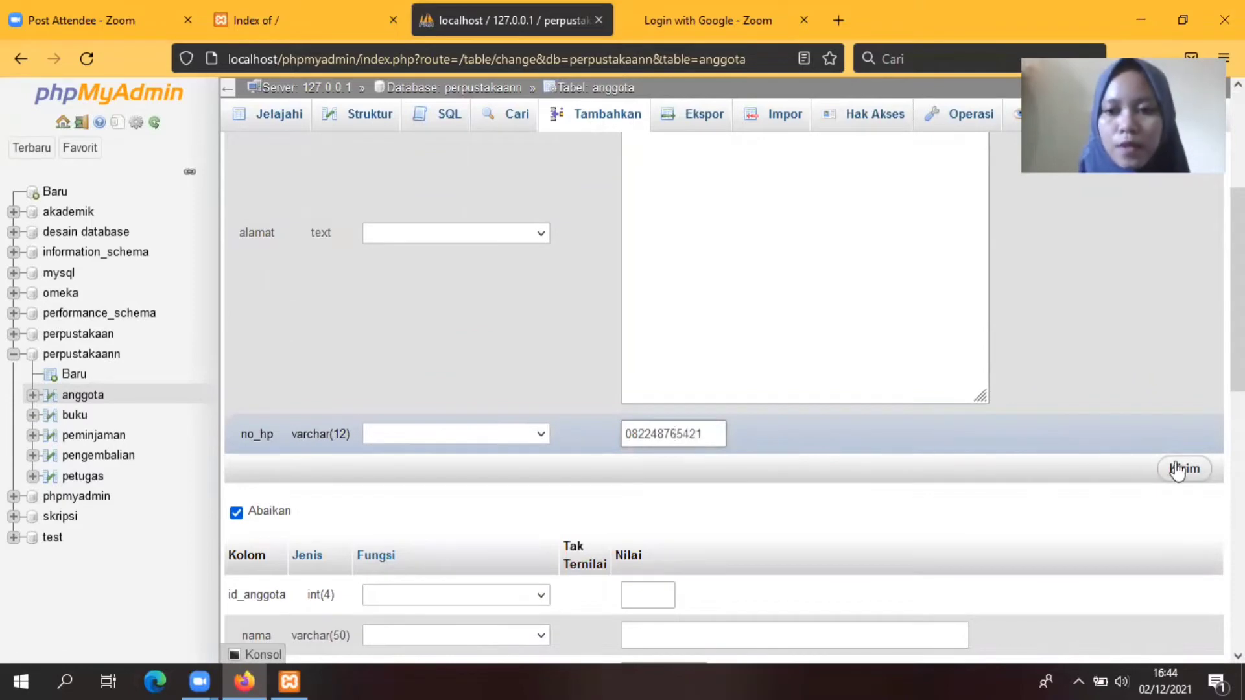
click(1181, 469)
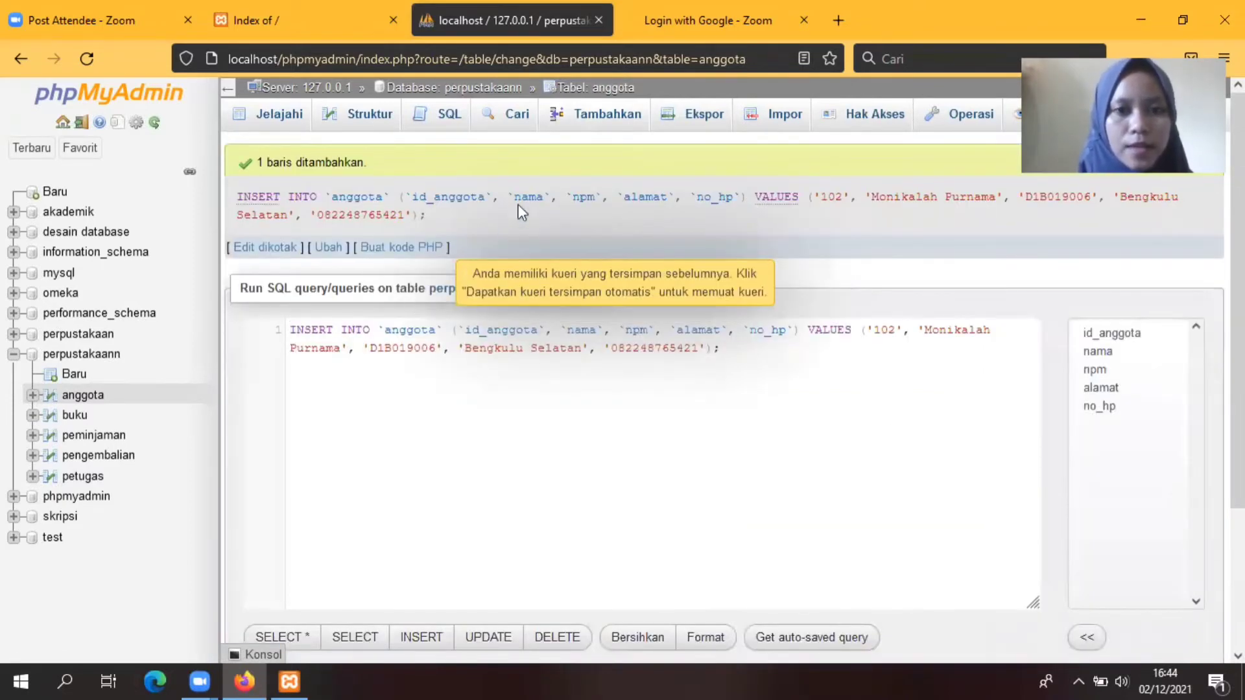
click(592, 117)
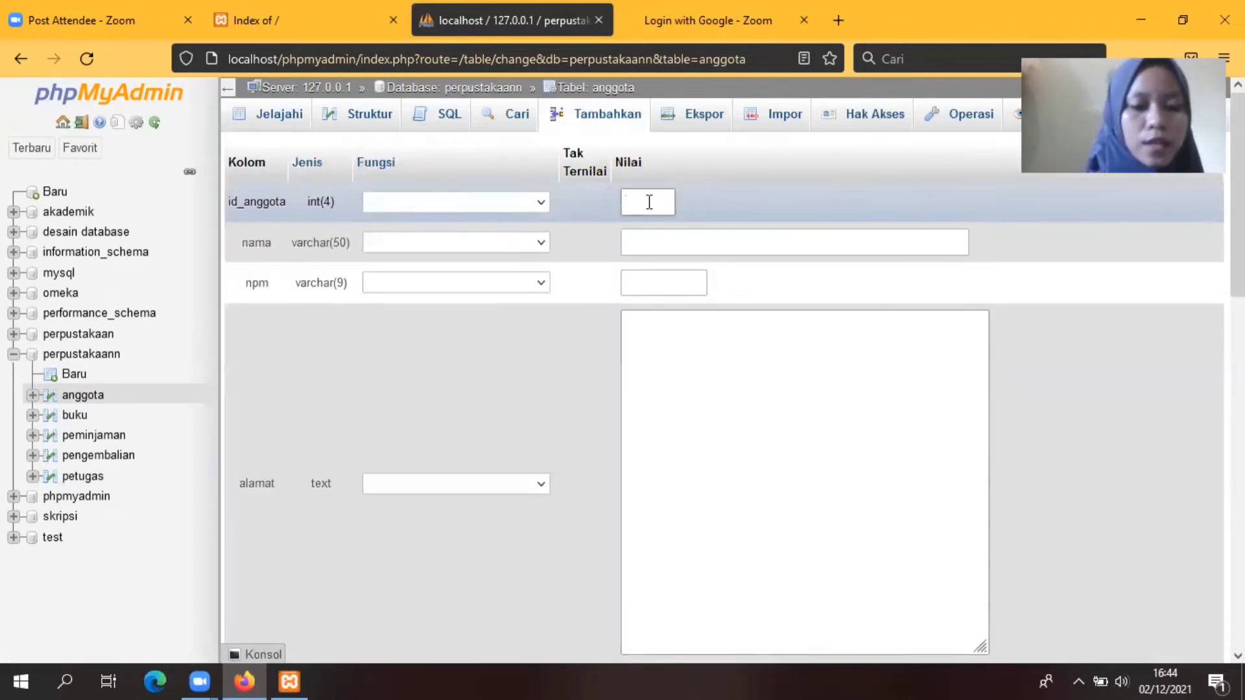
Step: Enter id_anggota 103 with the member's full name and student number
text(10)
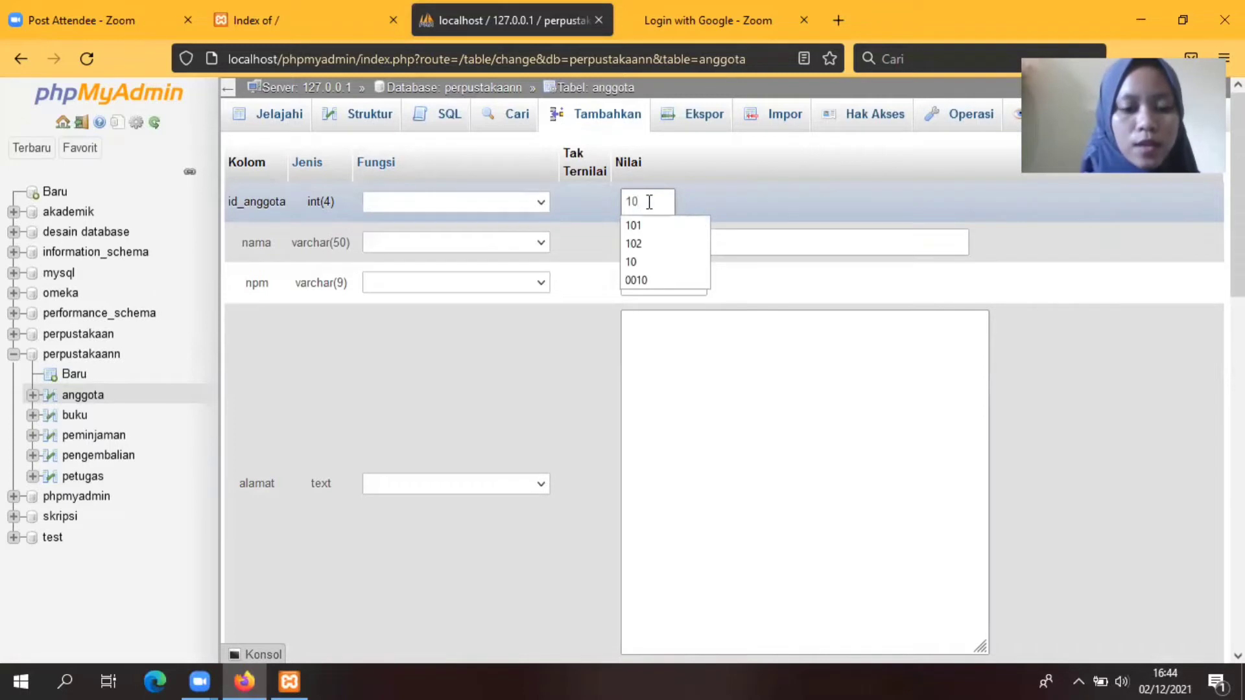
text(3)
click(669, 241)
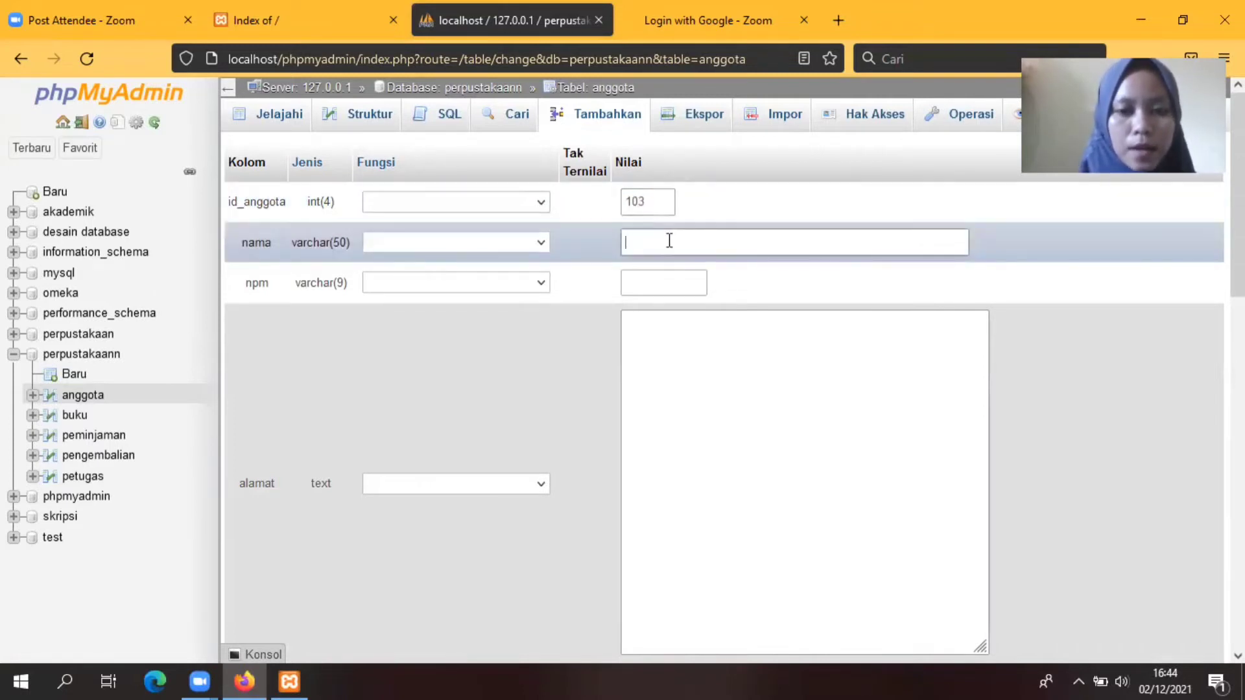
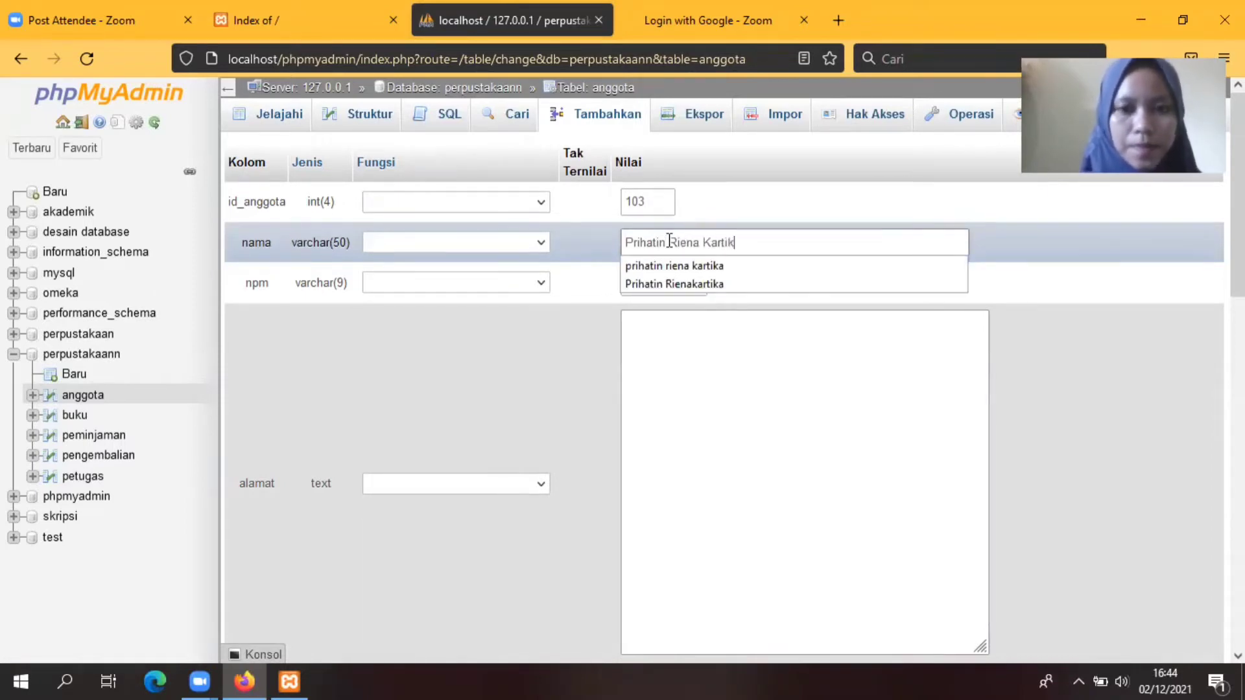
click(691, 310)
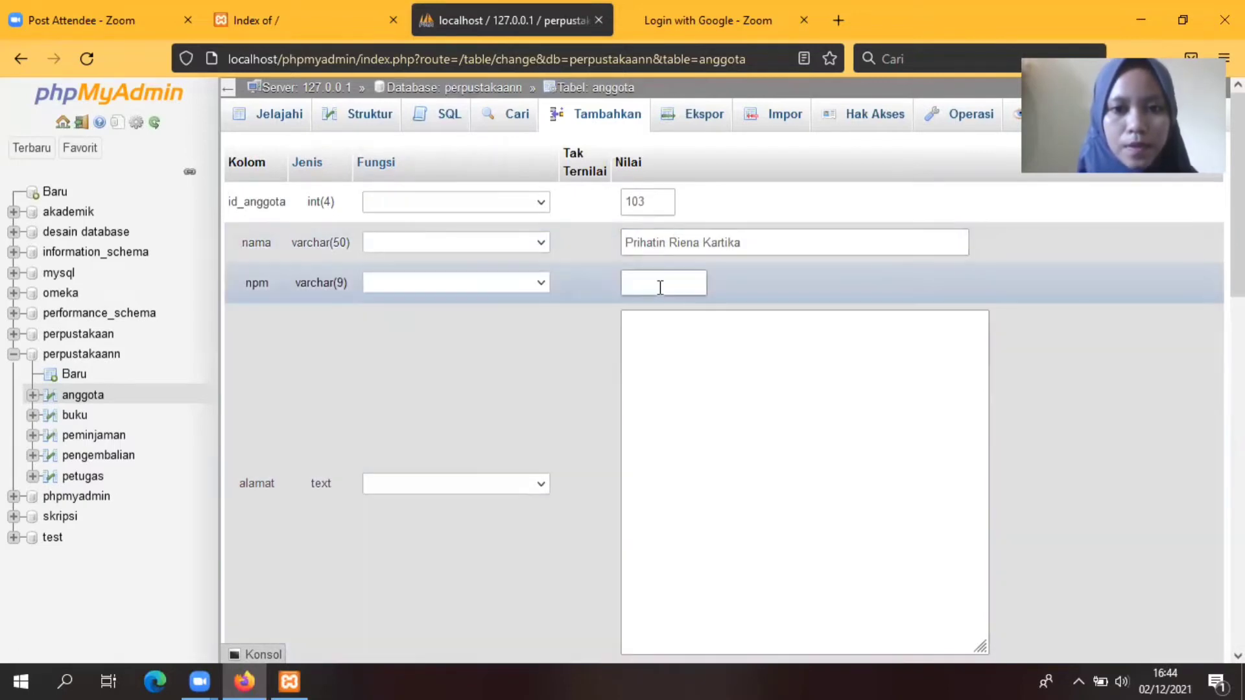
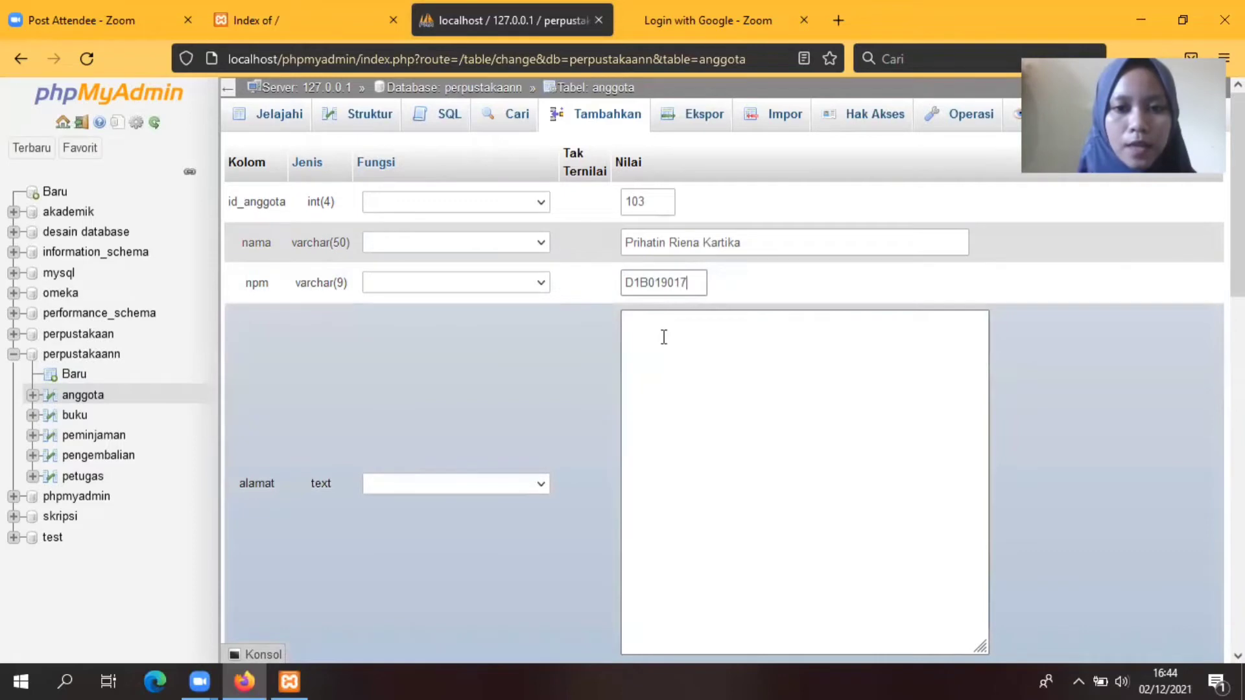
Step: Add member 103's address and phone number and submit the row
click(664, 337)
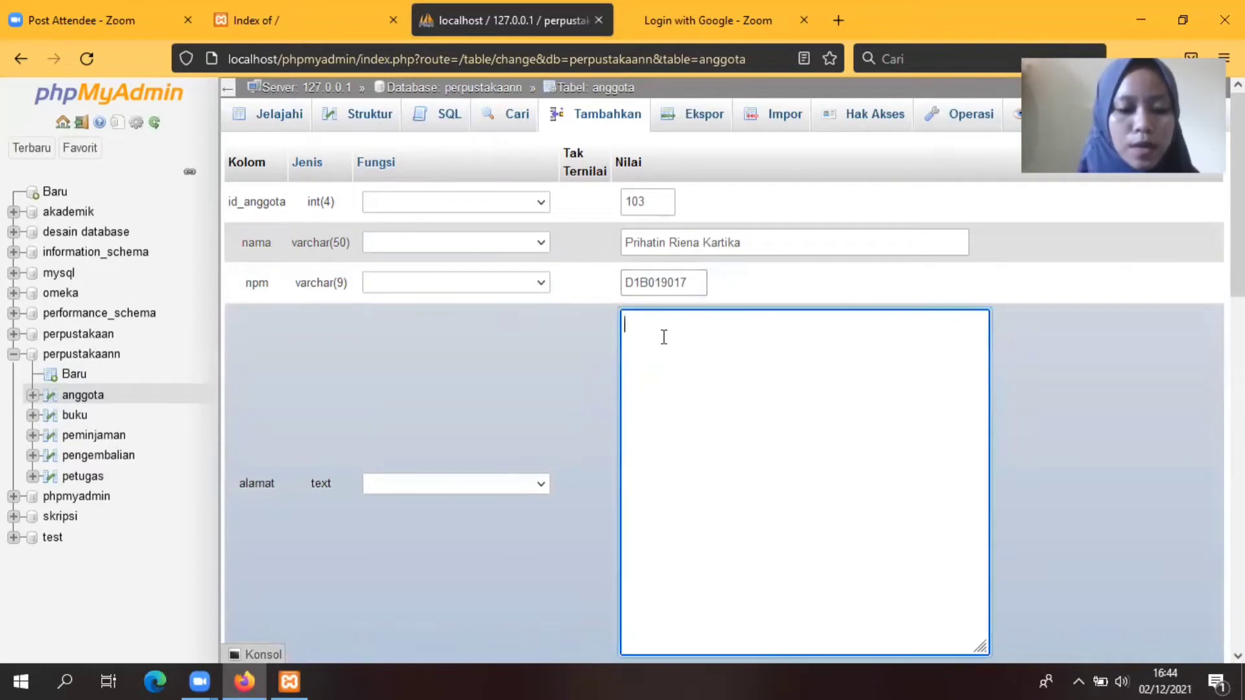
text(Unib)
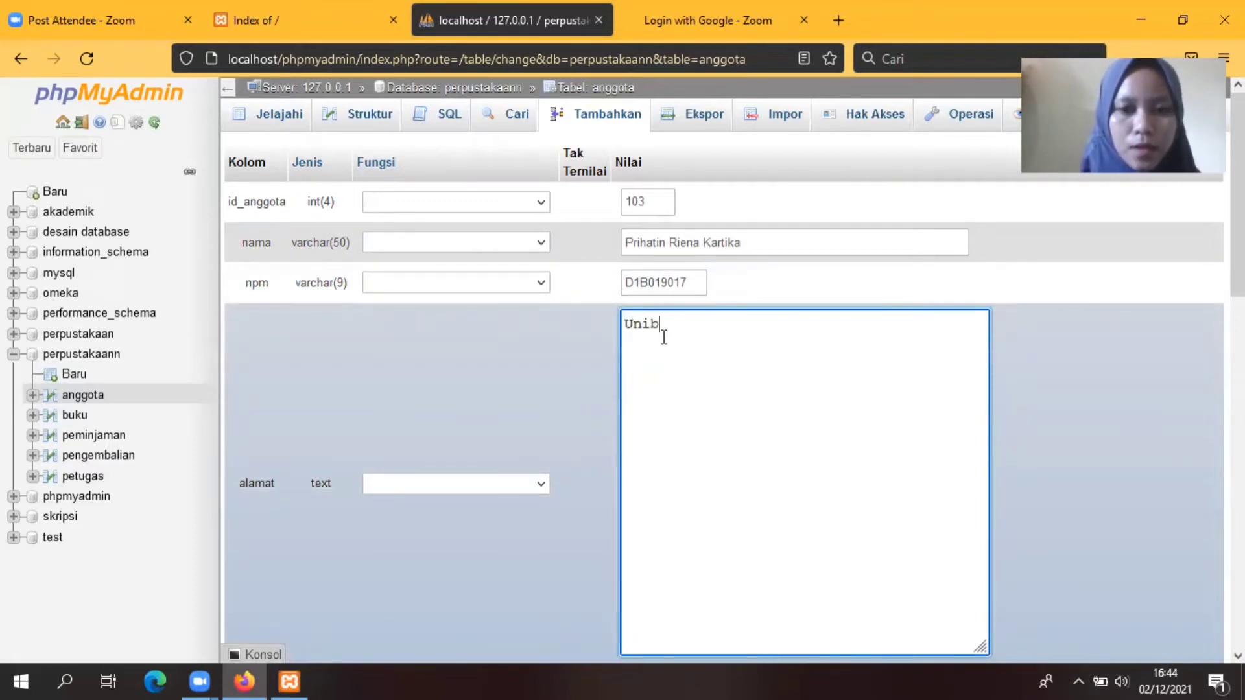
text( Belakang)
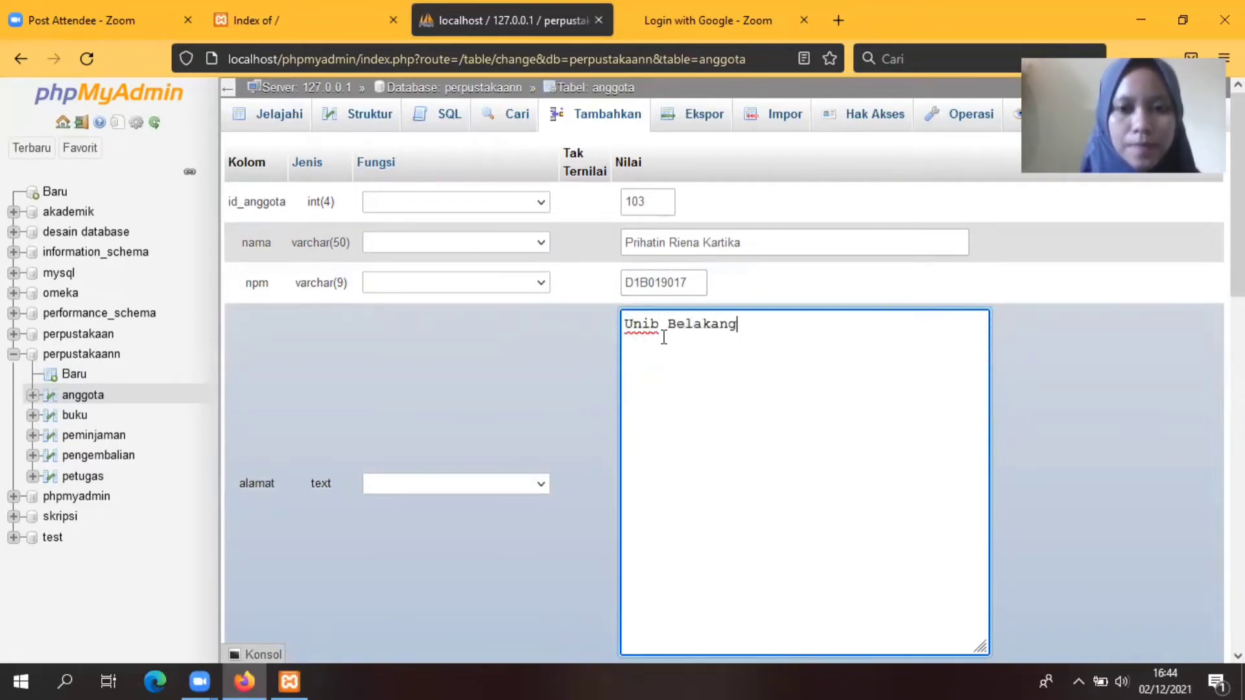
scroll(895, 339, down, 4)
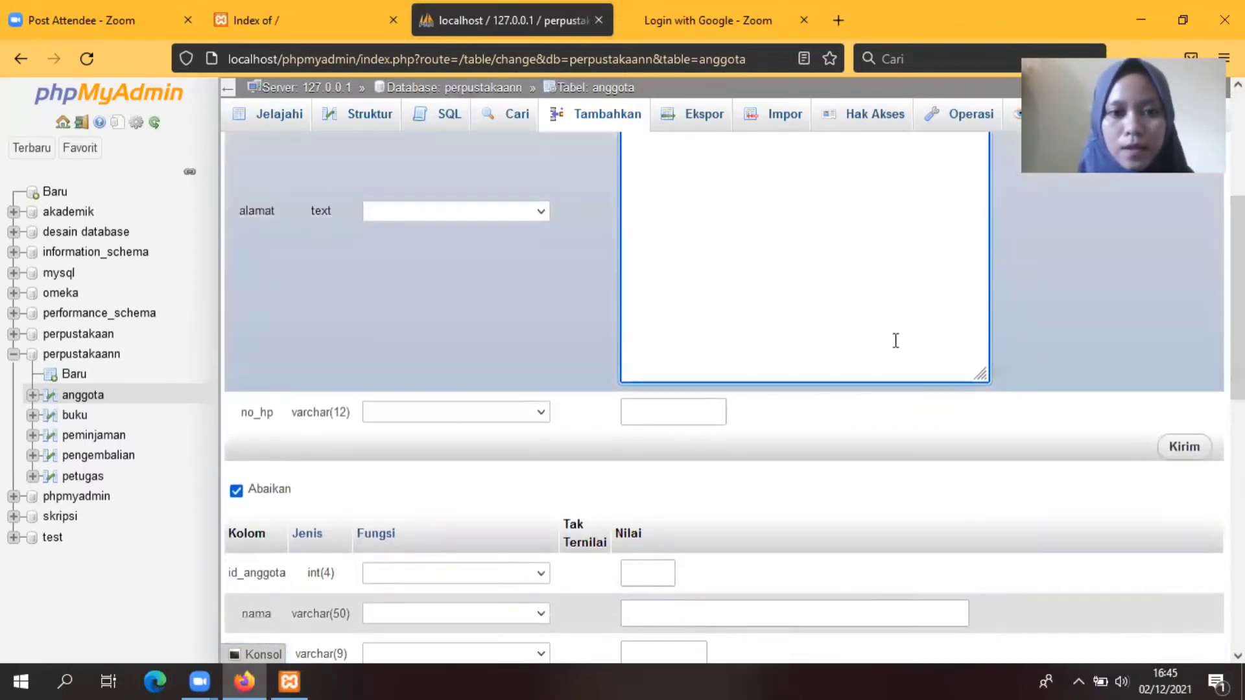
click(666, 412)
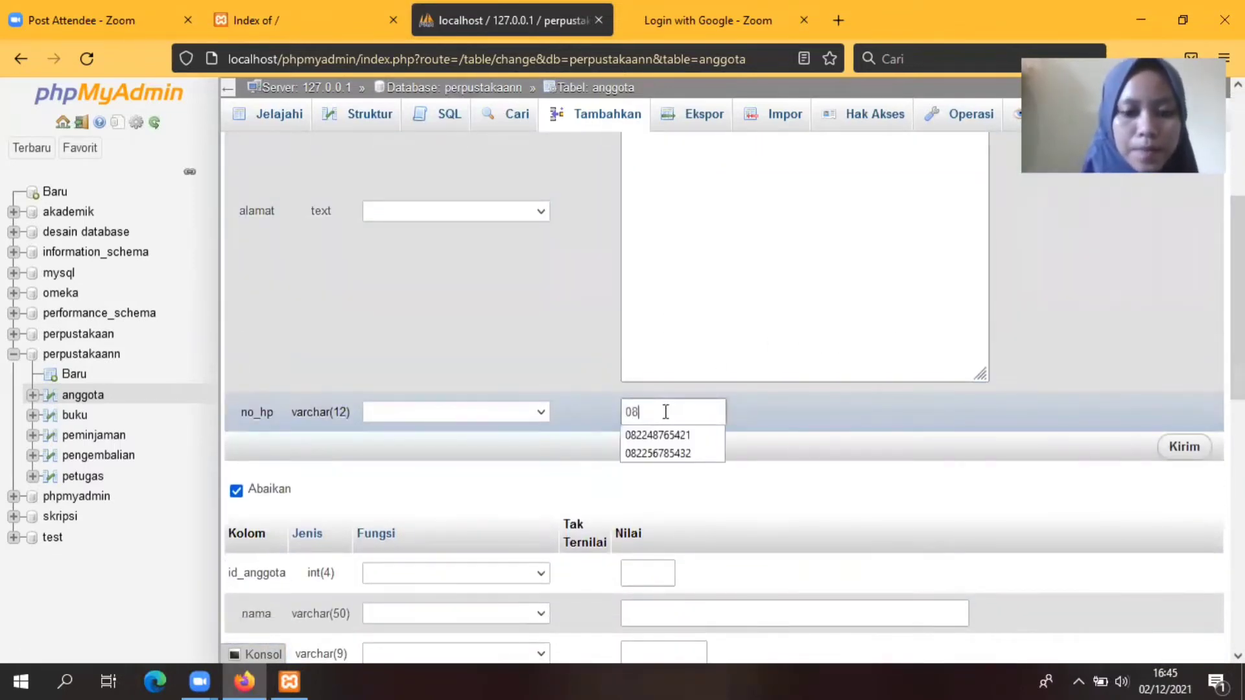
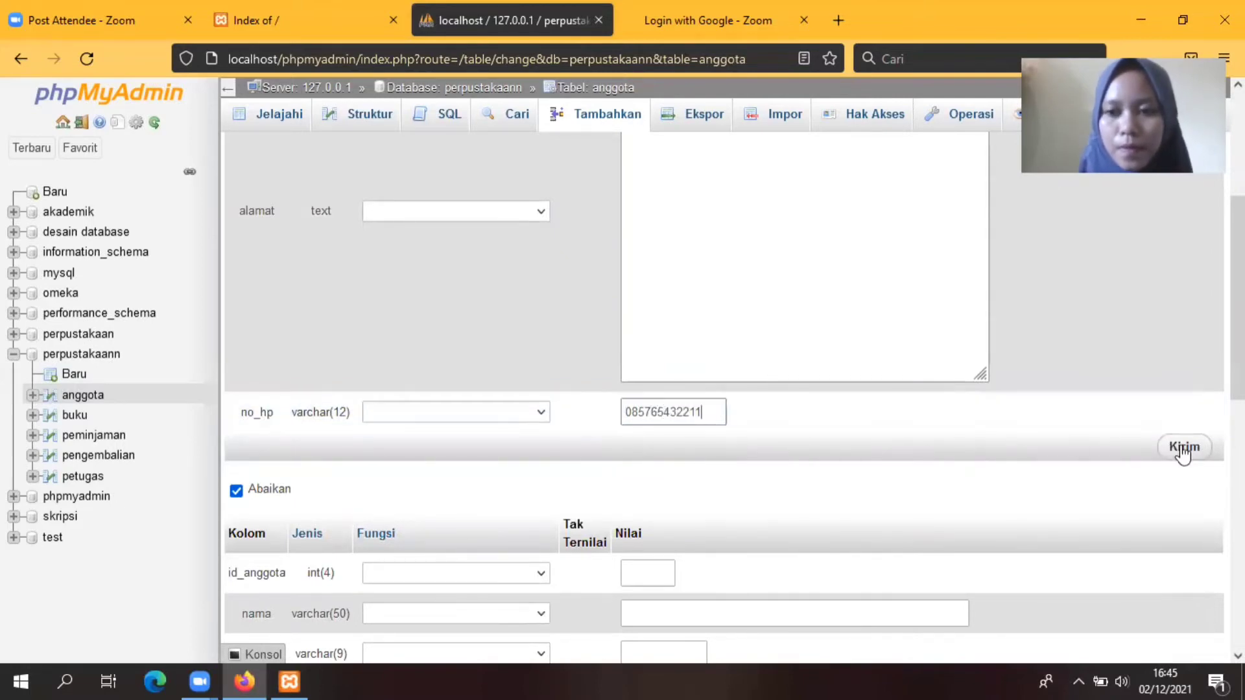
click(1184, 447)
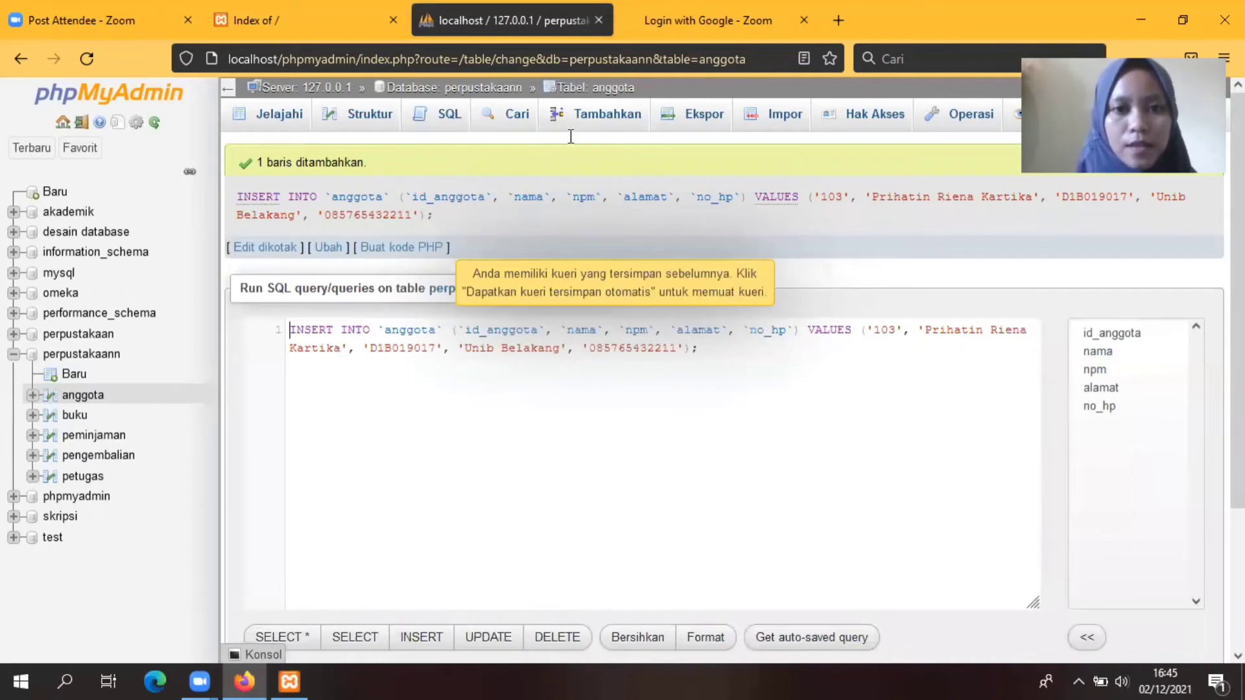
Step: In a fresh form, enter id_anggota 104 with the member's name and student number
click(615, 117)
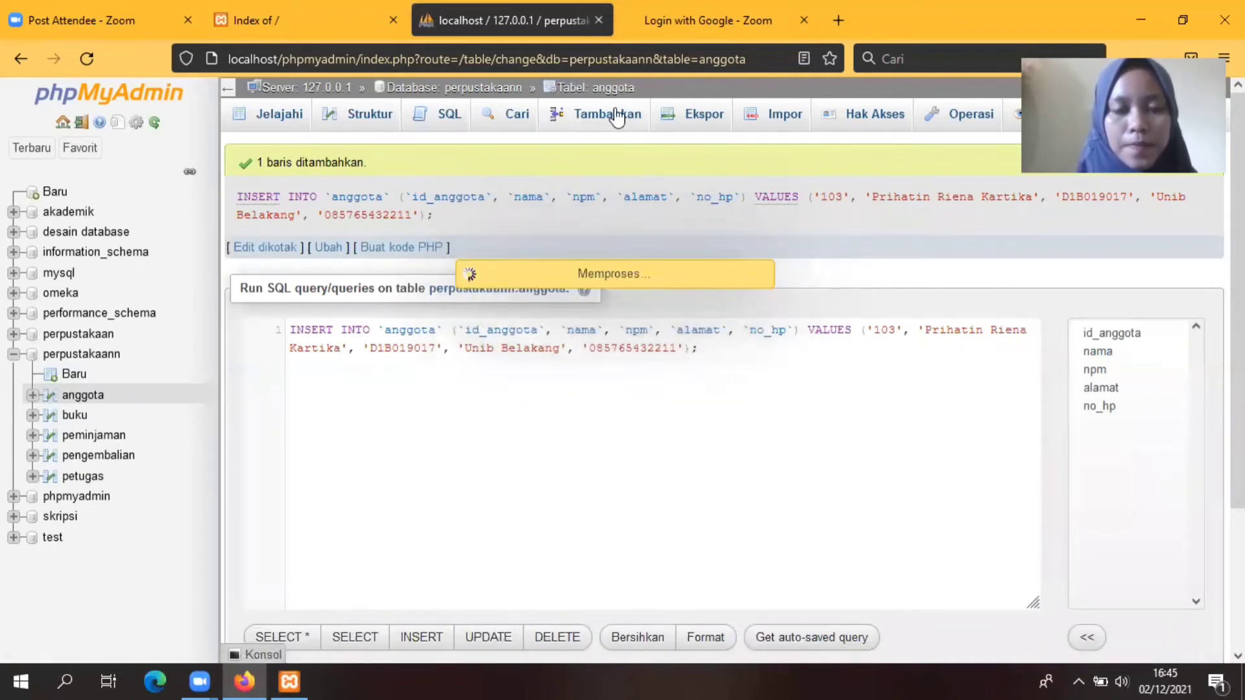
text(1)
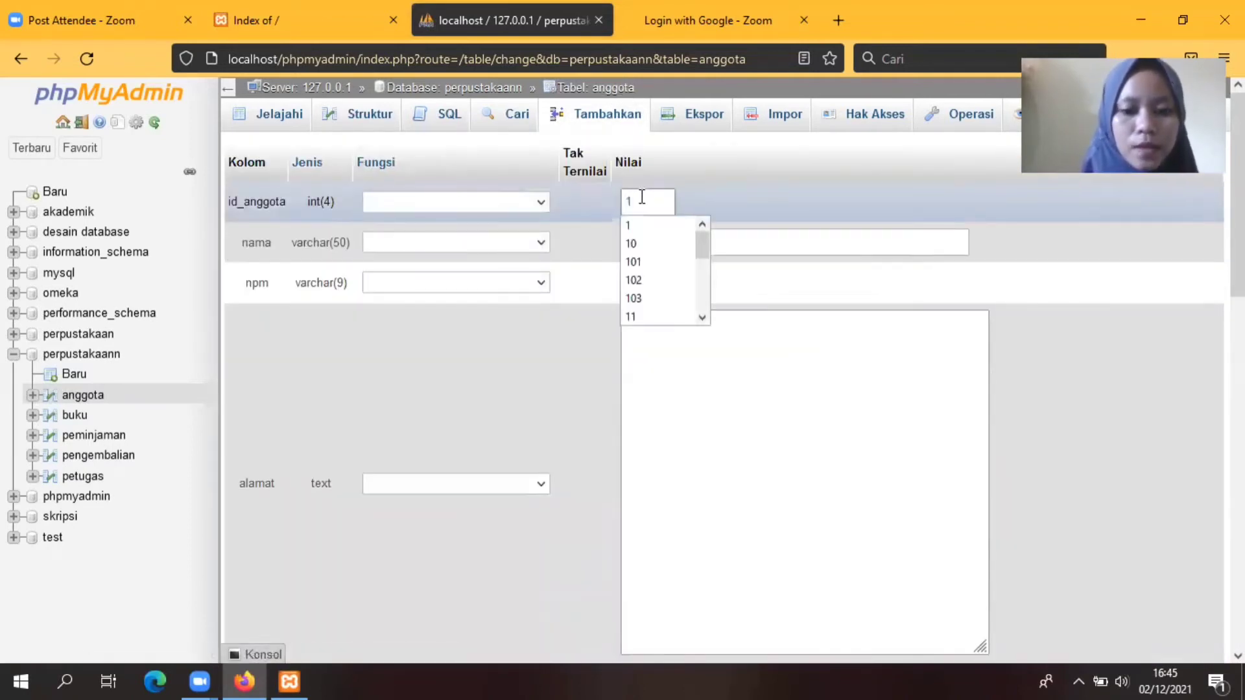
text(04)
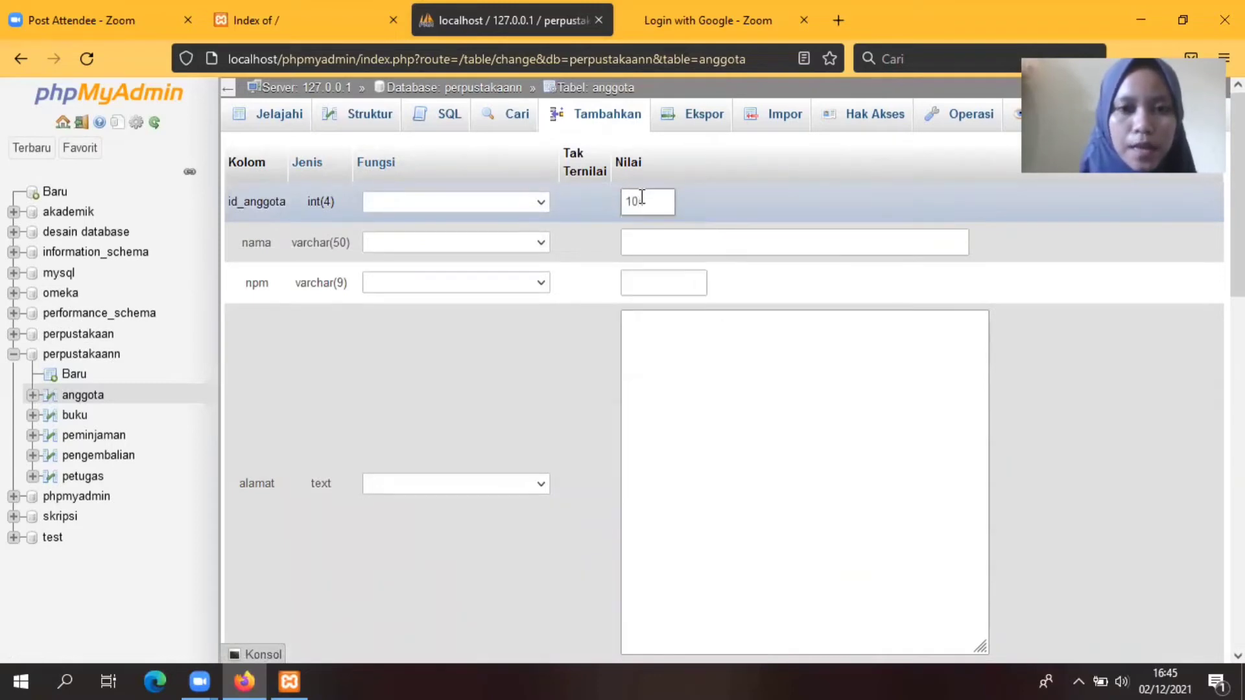
click(649, 238)
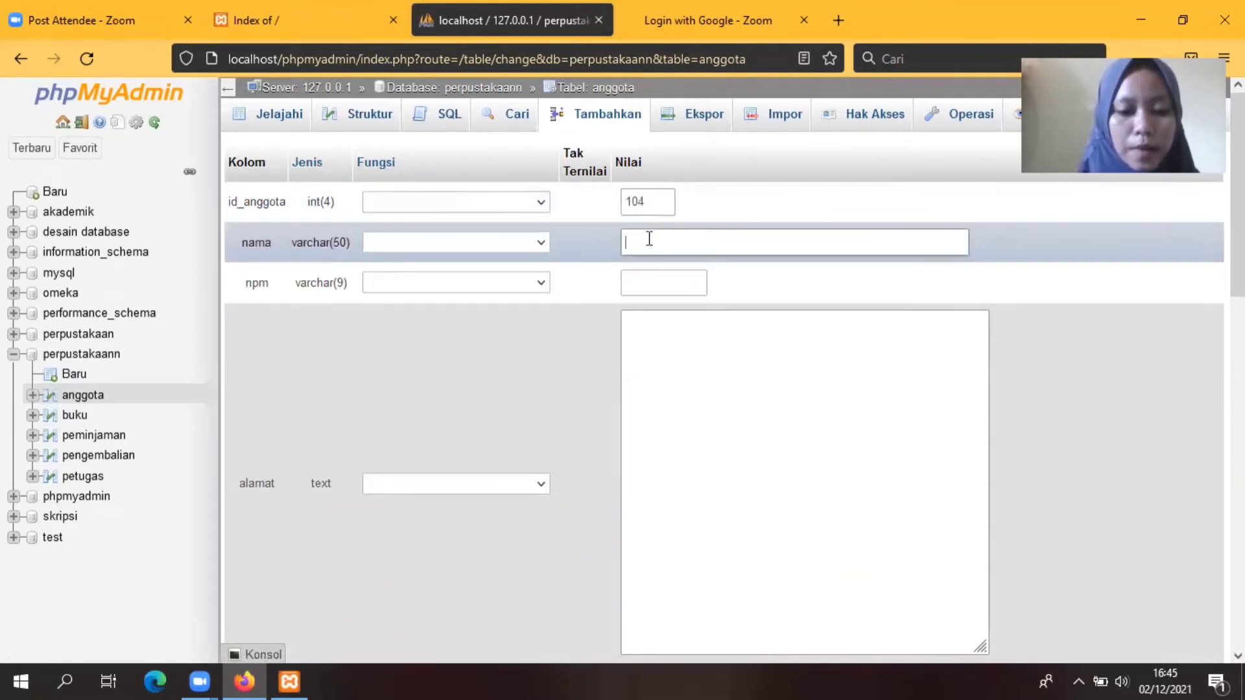
text(Gita N)
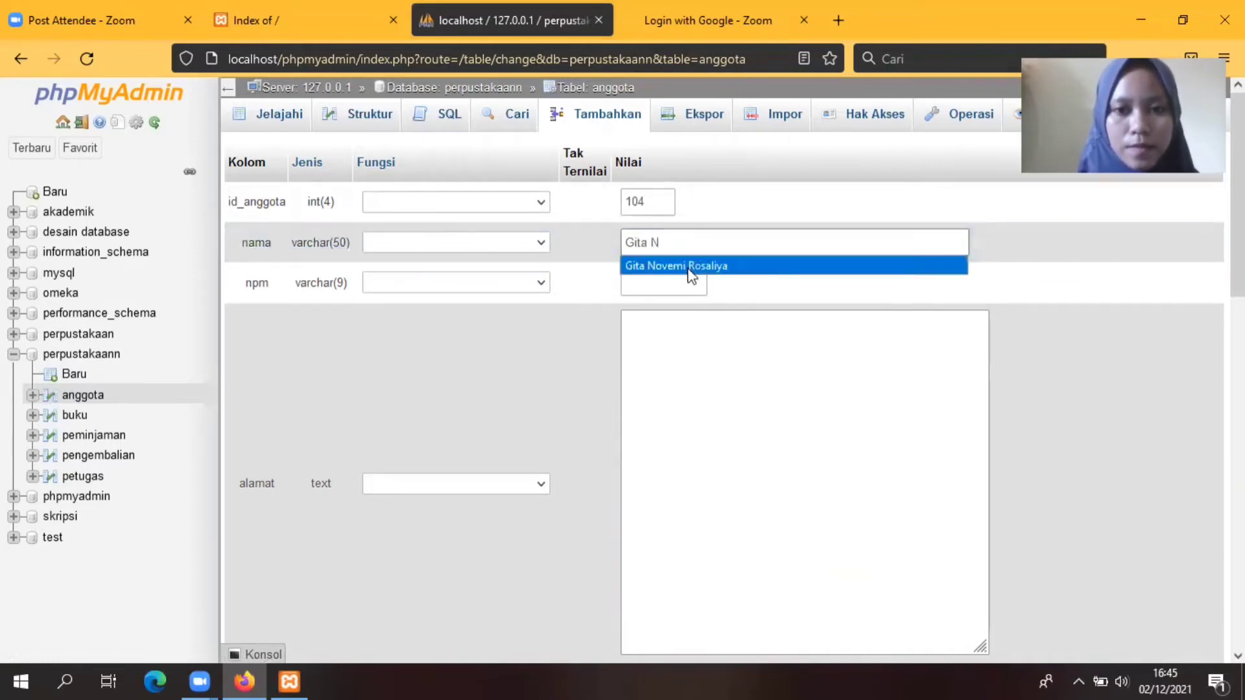
click(689, 268)
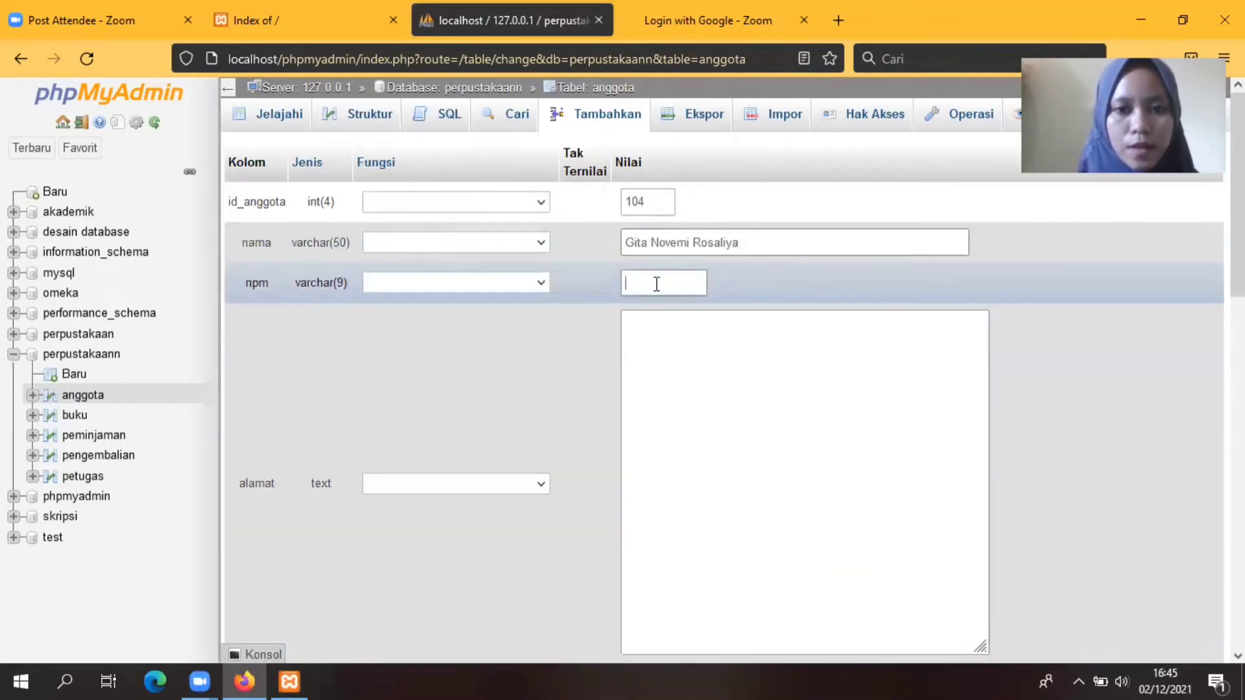
click(657, 282)
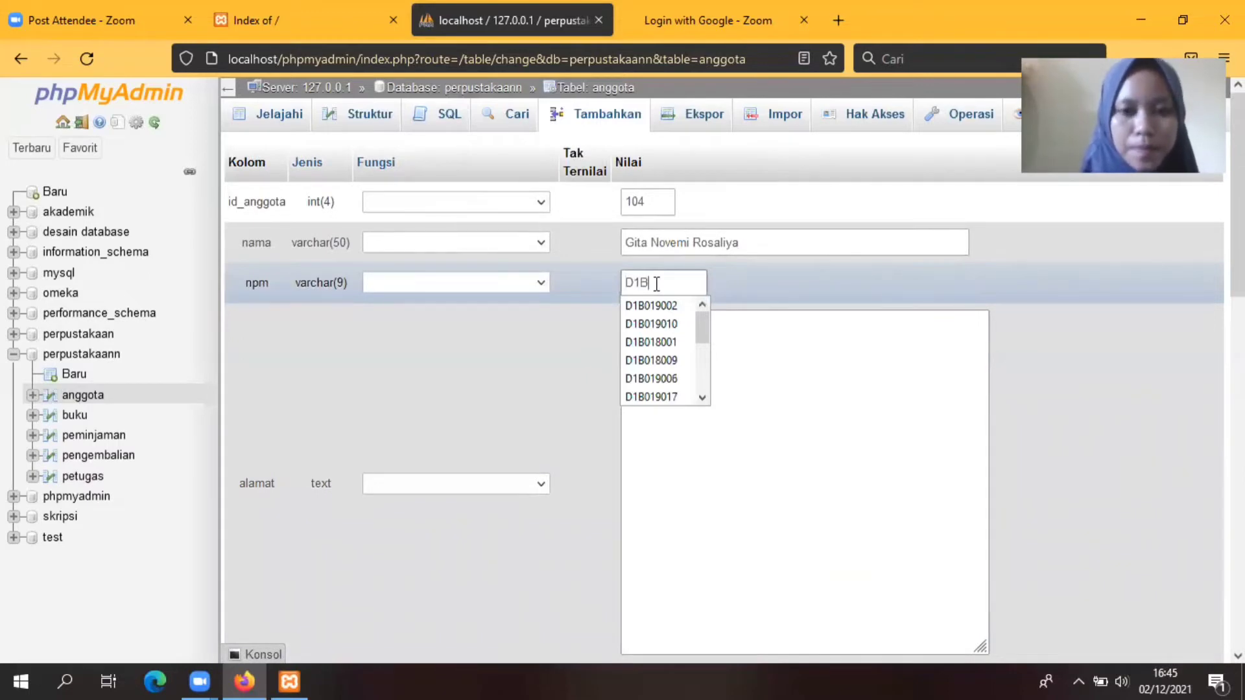
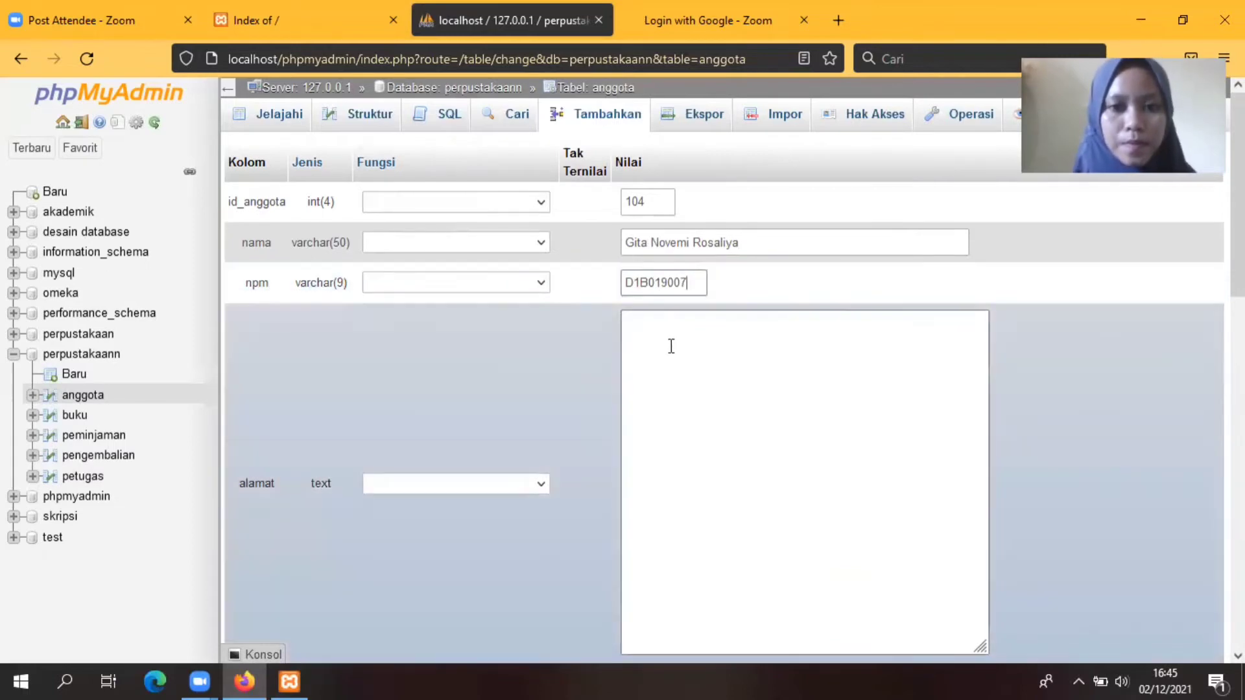
Step: Add member 104's address and phone number and submit the row
click(671, 347)
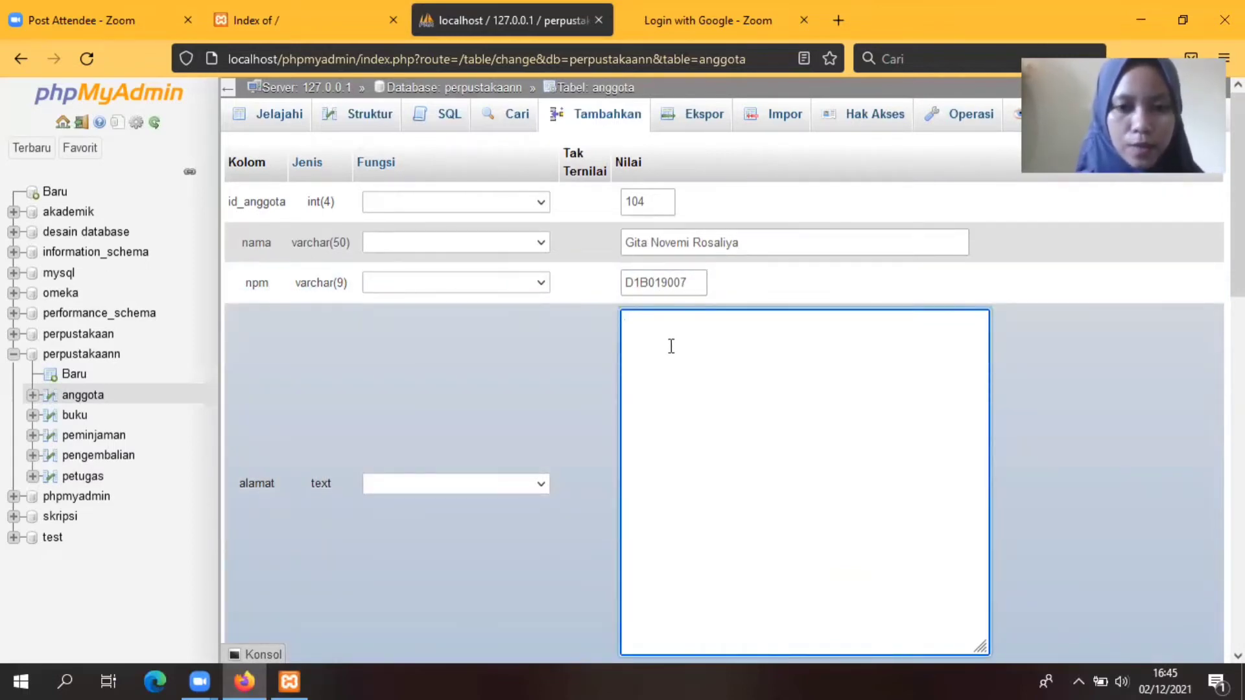
text(Bengkul)
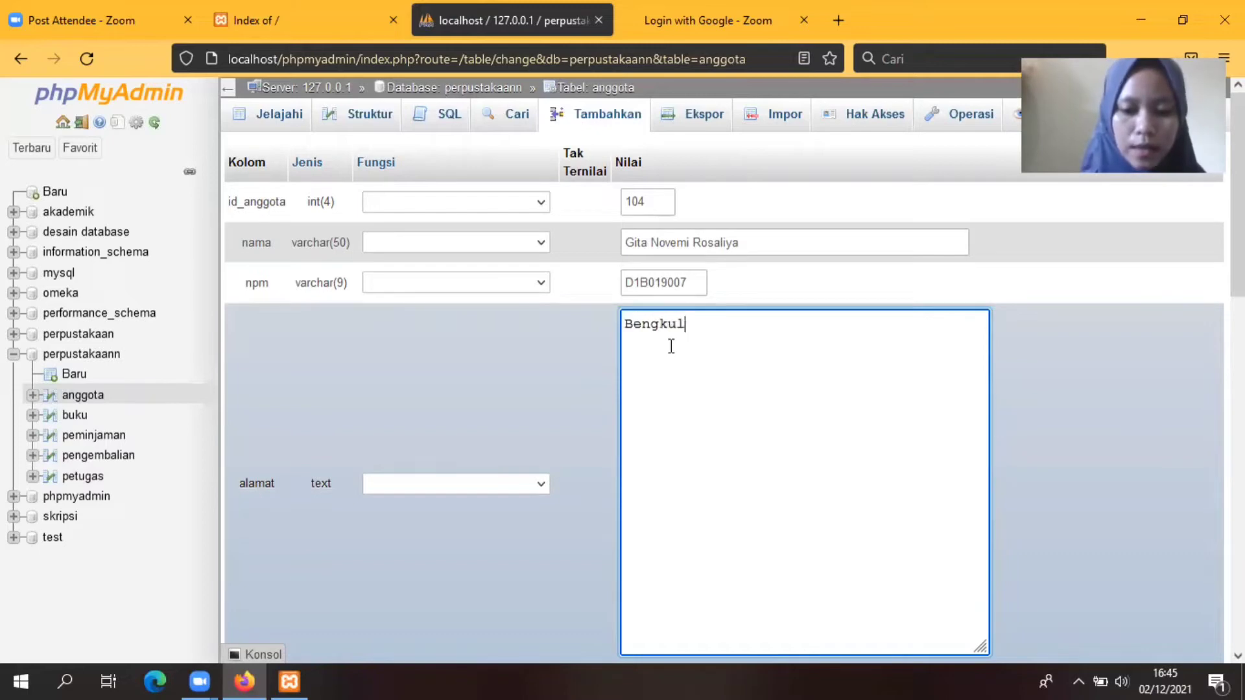
text(u Selatan)
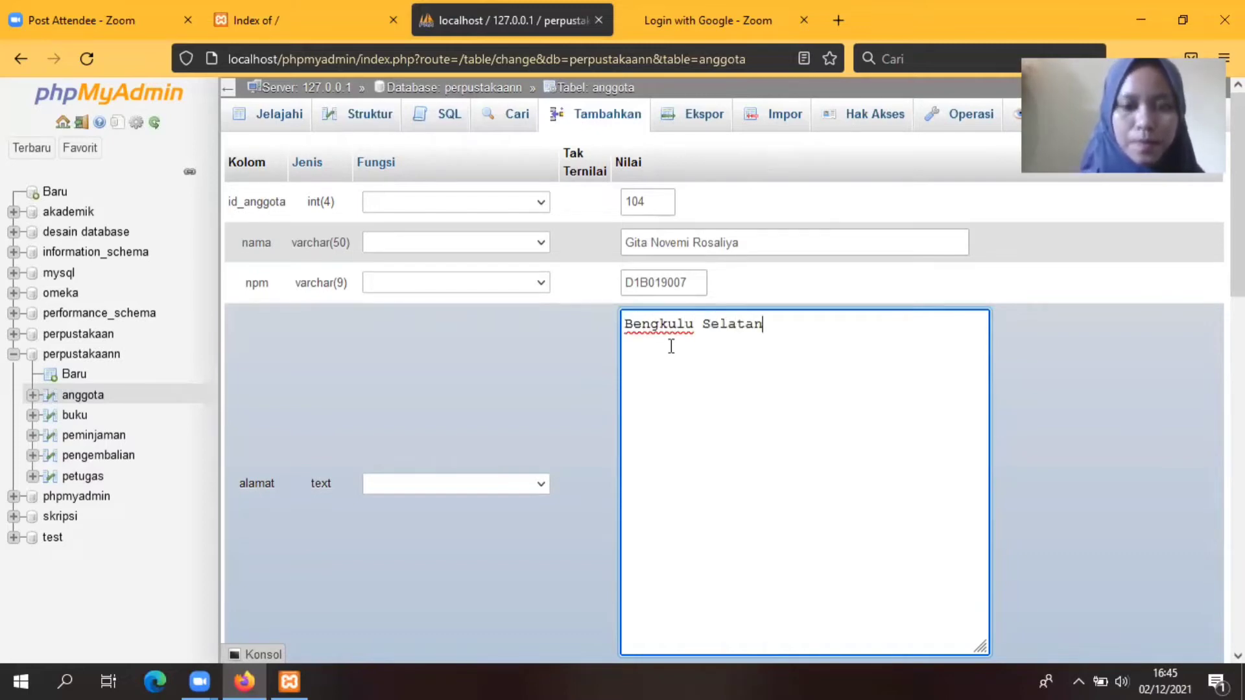
scroll(1104, 318, down, 3)
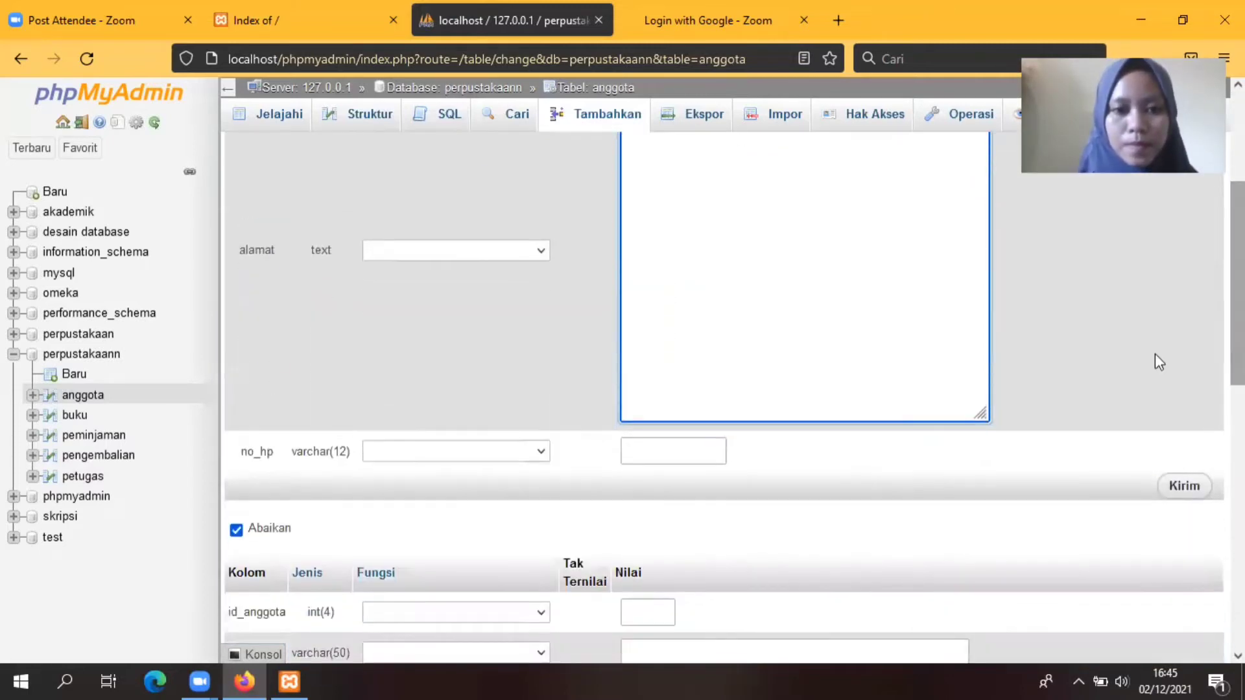
click(681, 450)
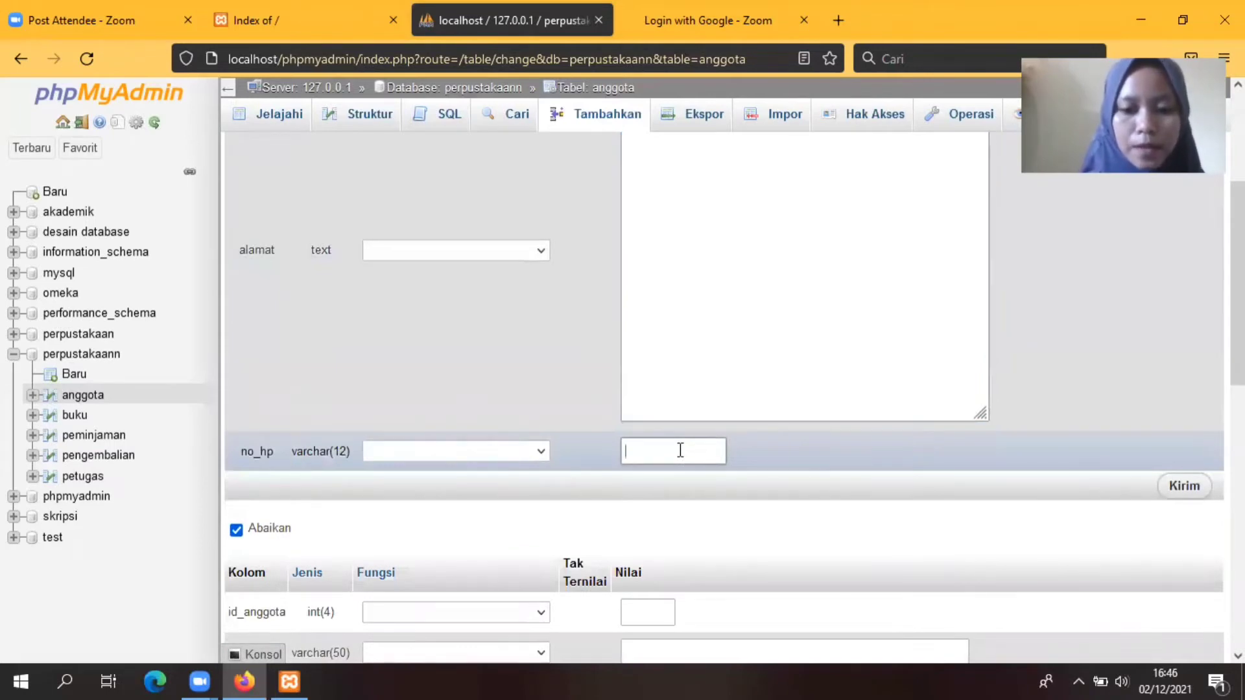
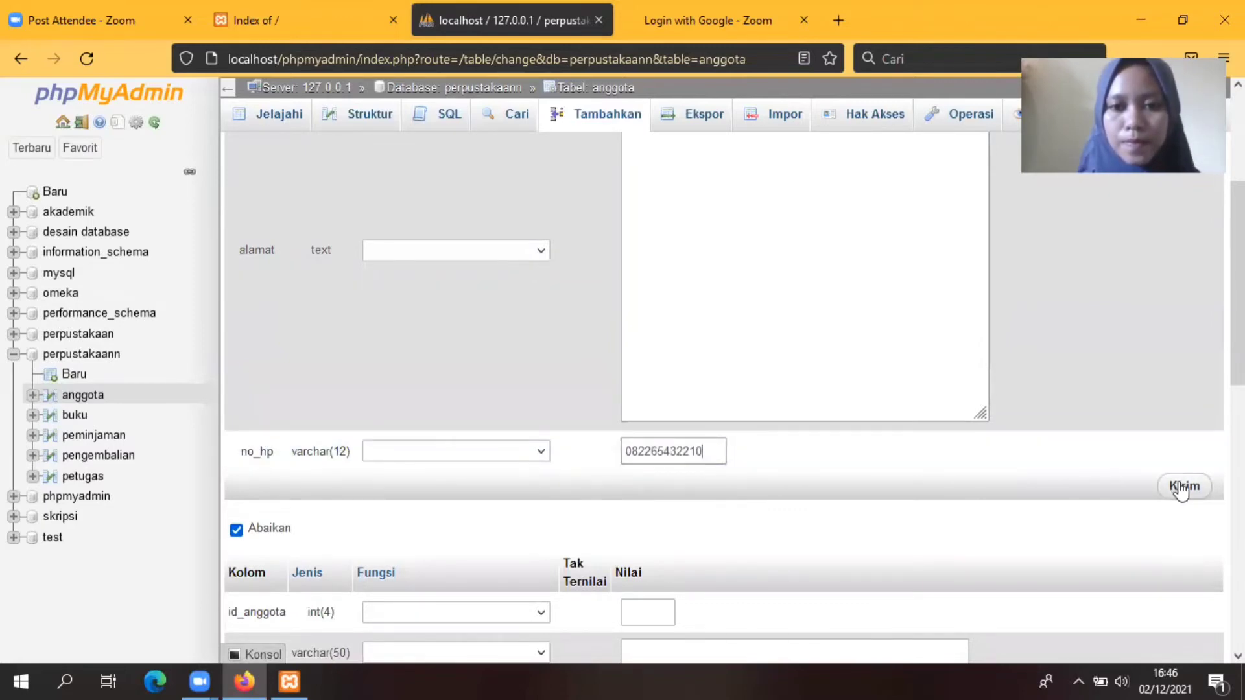
click(1181, 488)
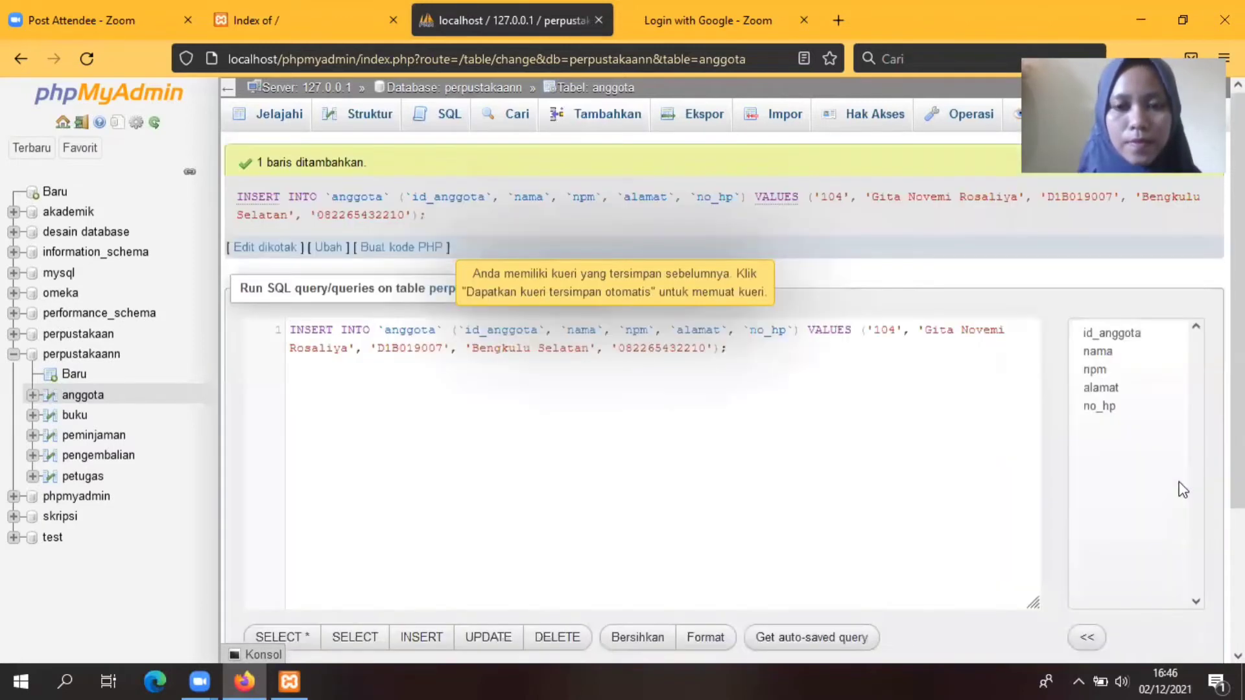
Step: Start a new anggota row with id_anggota 105, the member's full name and their npm
click(614, 115)
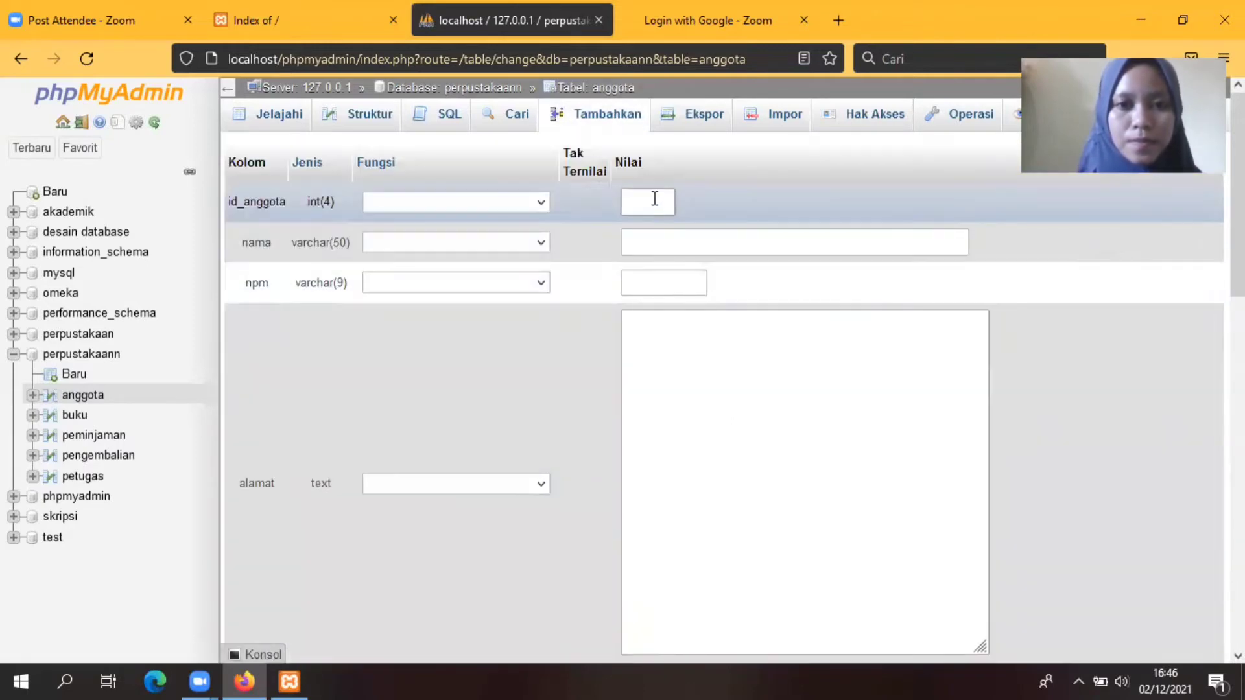
click(655, 199)
text(105)
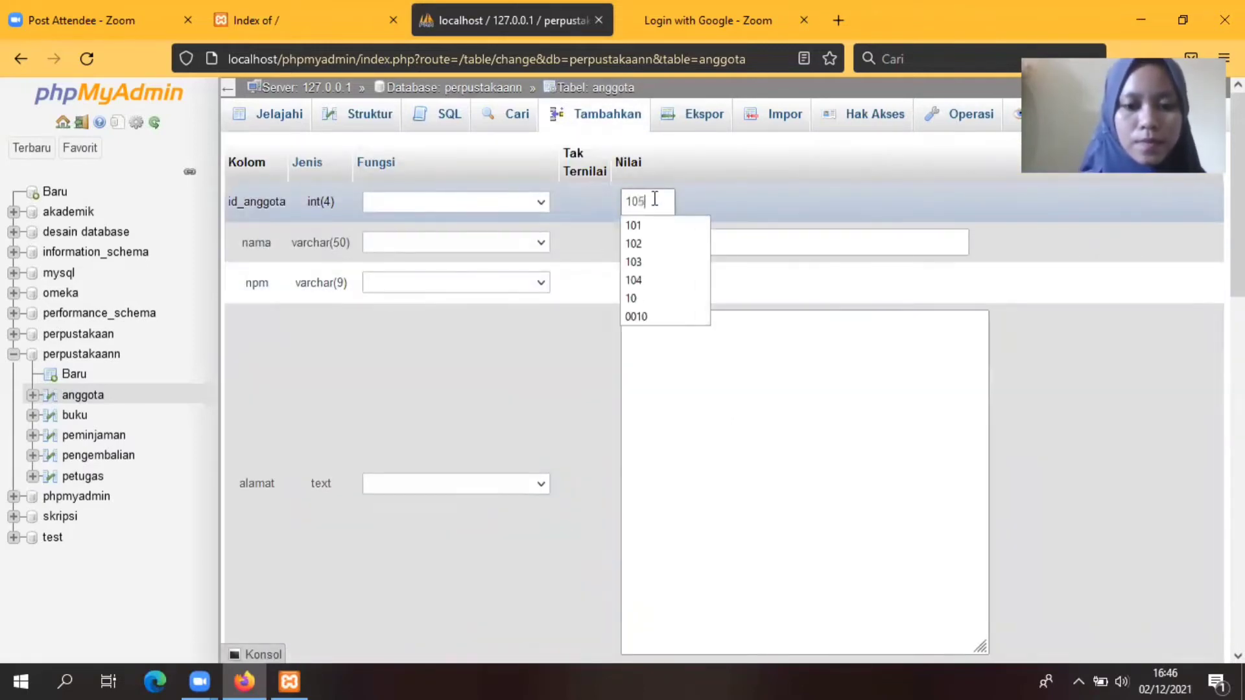
click(655, 199)
click(654, 244)
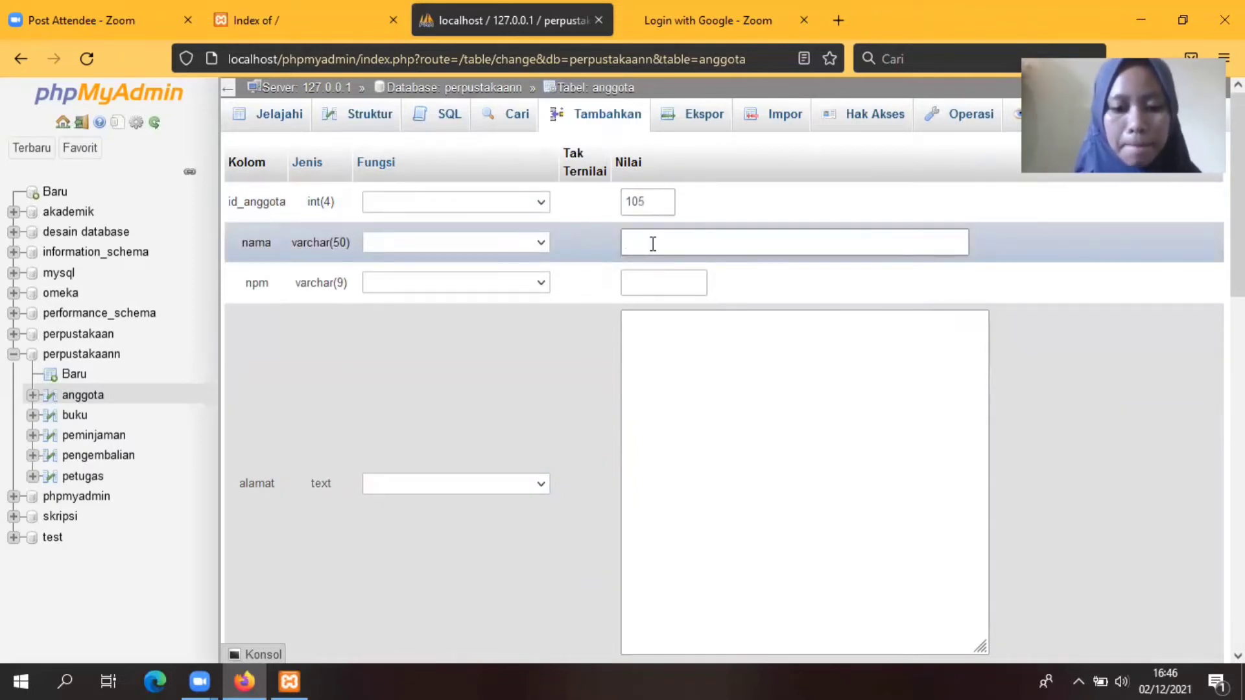
text(Aqui)
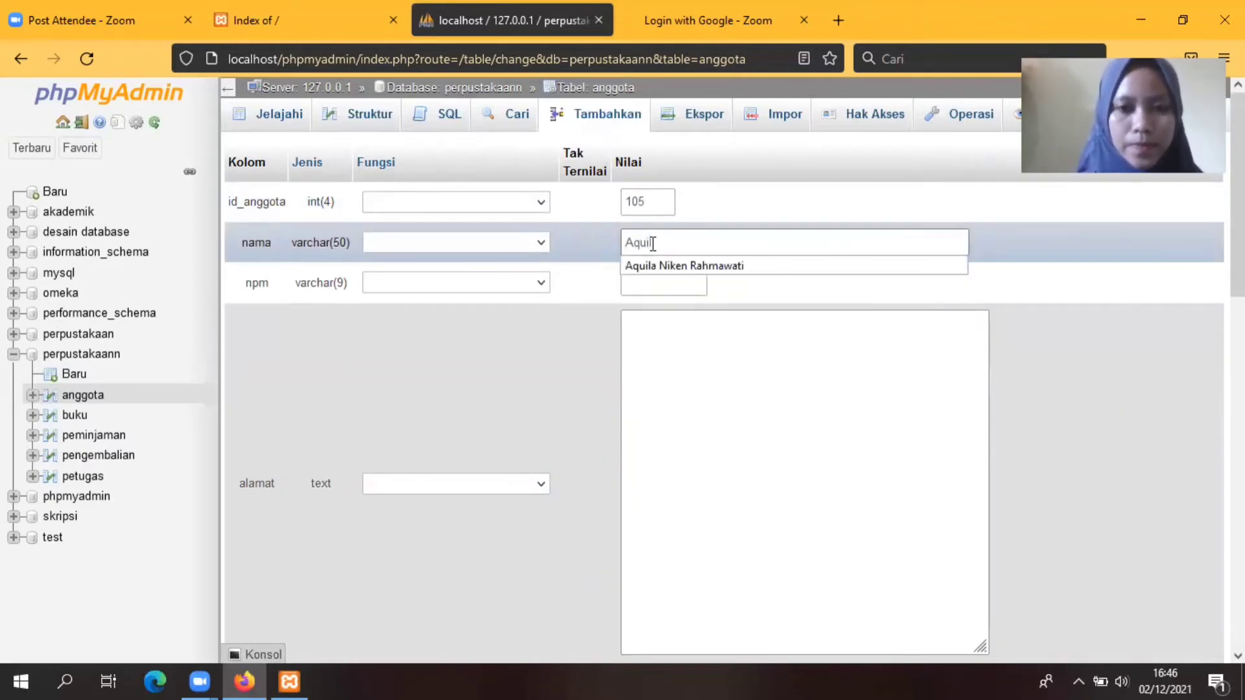
text(la)
click(702, 267)
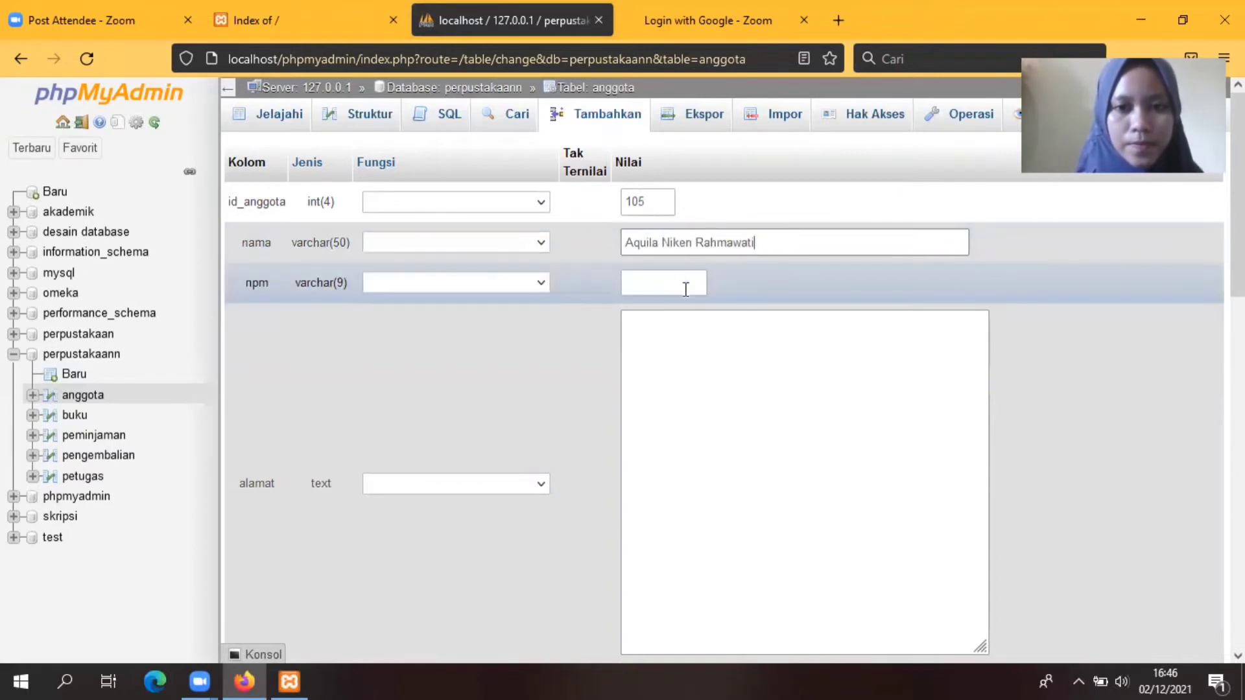
click(656, 282)
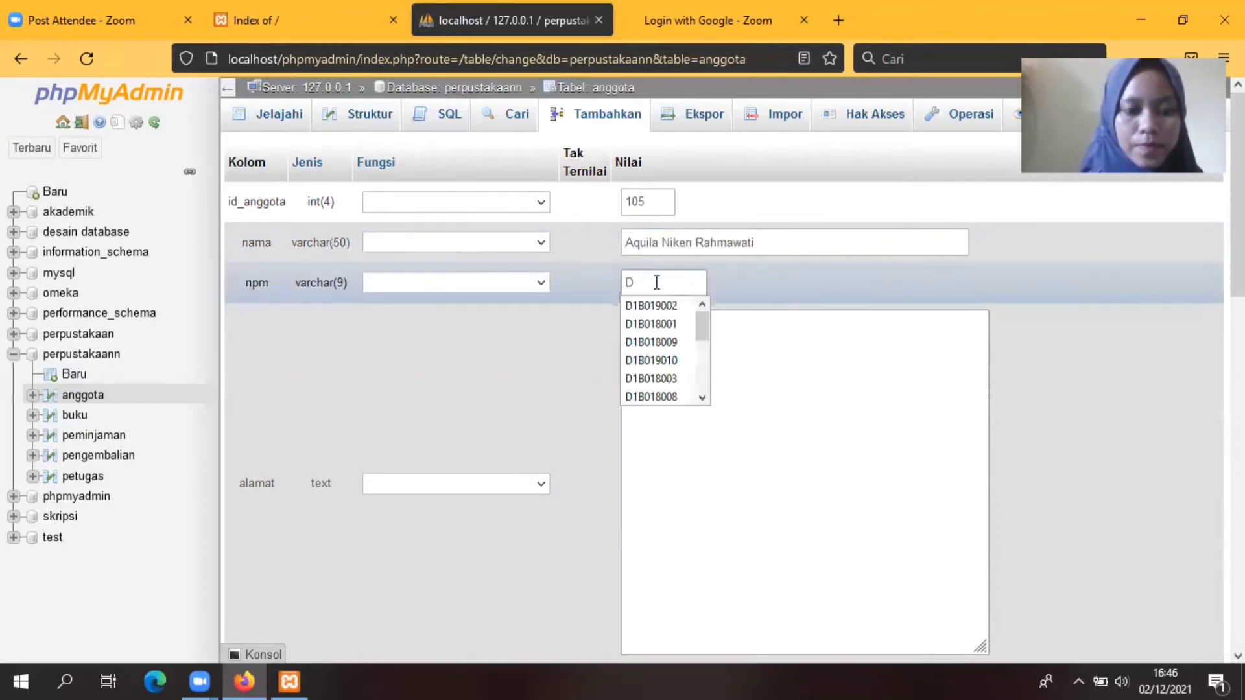
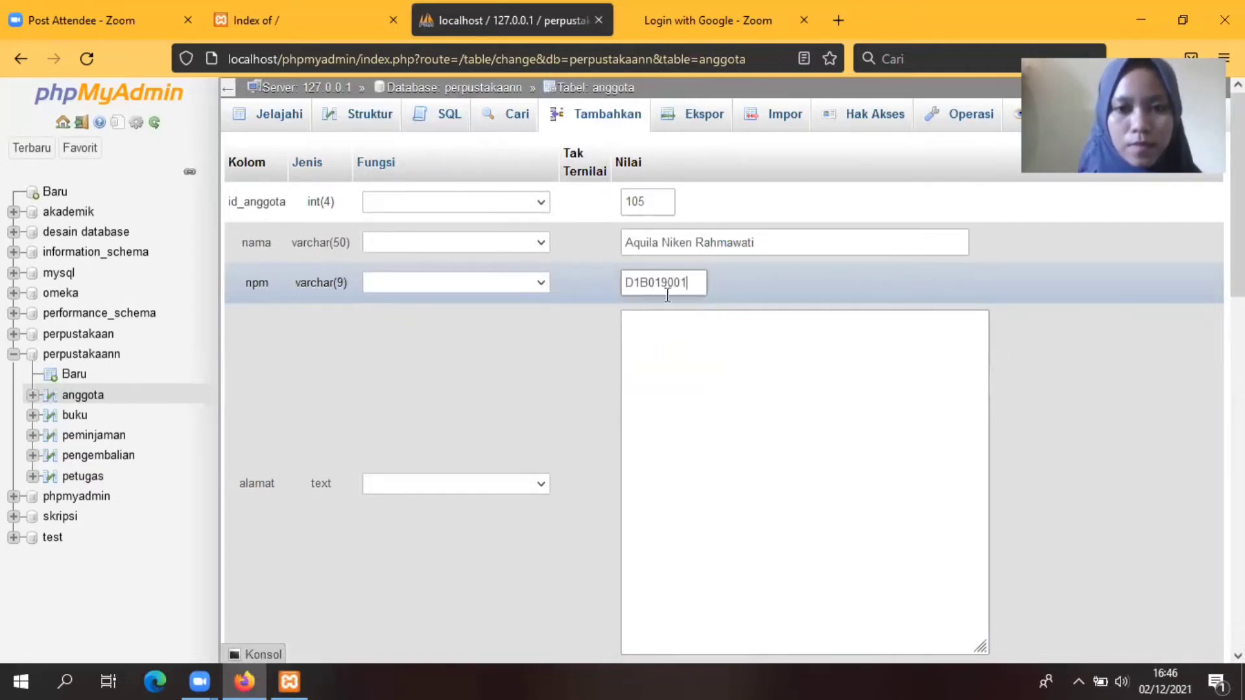
Step: Add the member's address and phone number, save row 105, then browse anggota rows 101–105
click(659, 343)
text(Perumdam)
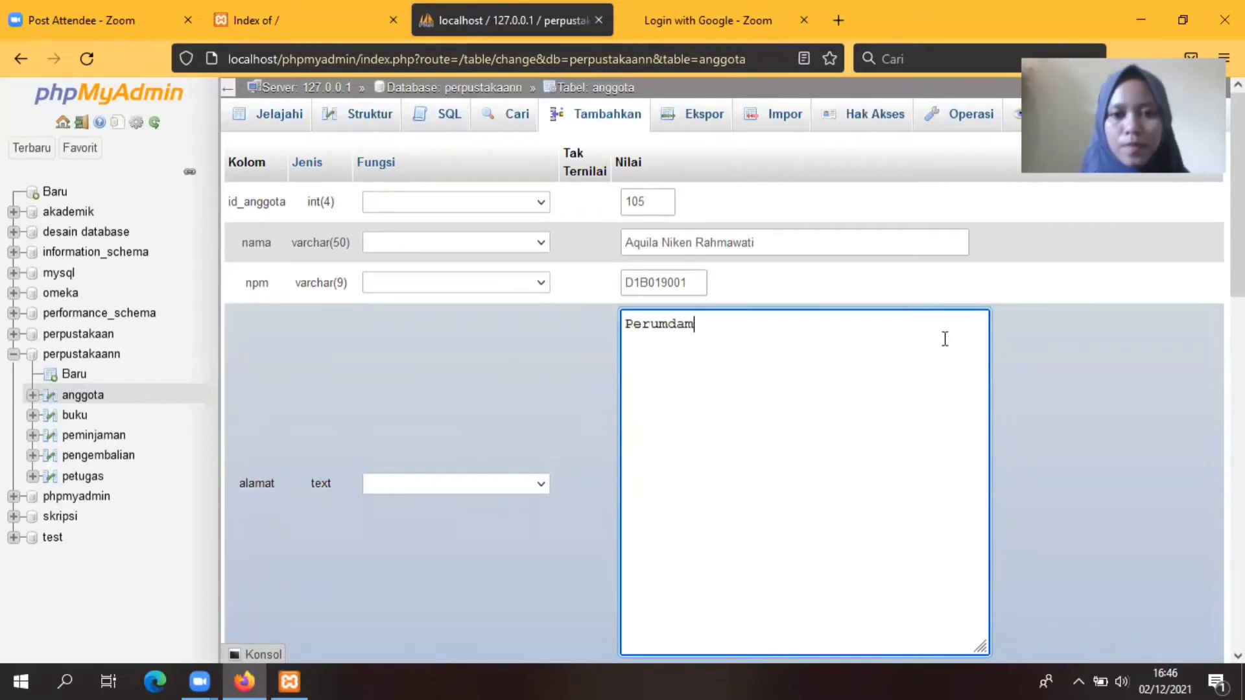
scroll(671, 392, down, 5)
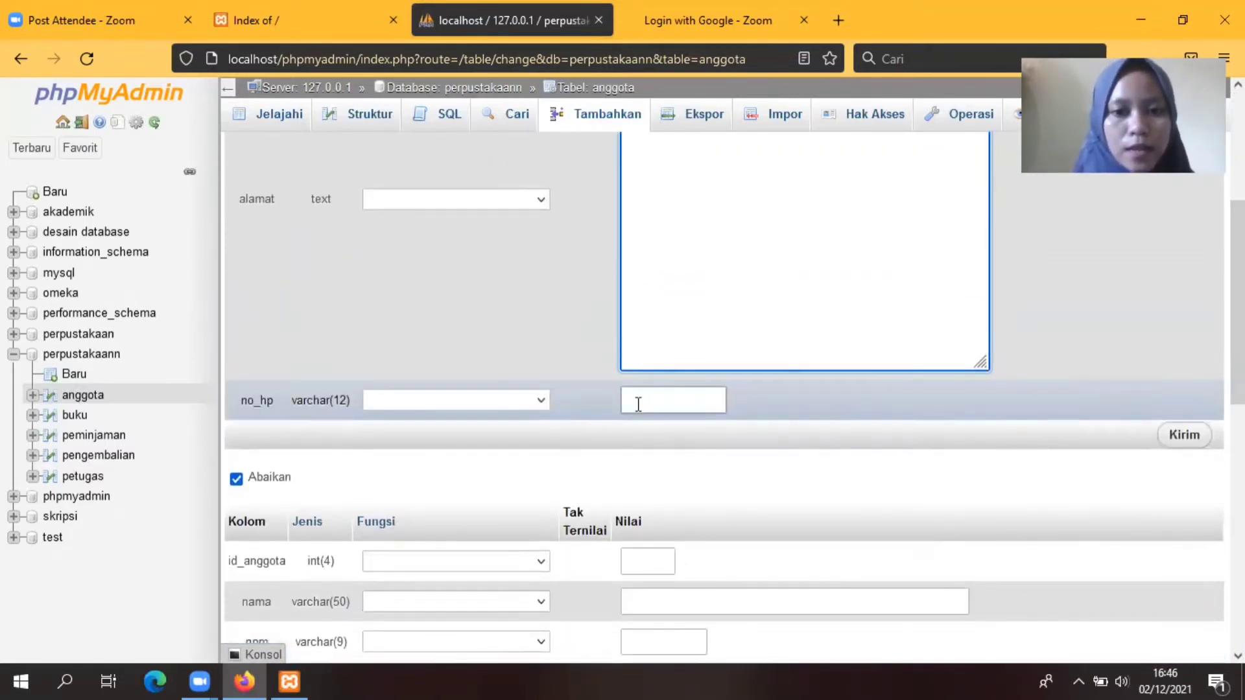
click(639, 402)
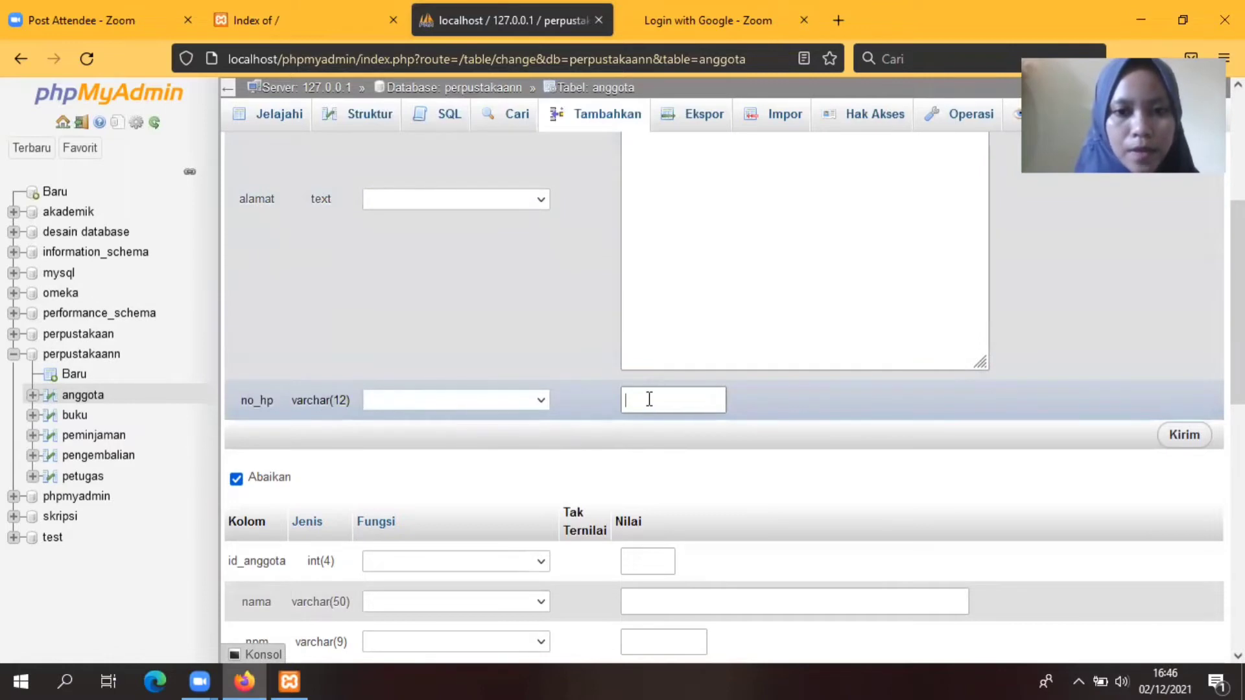
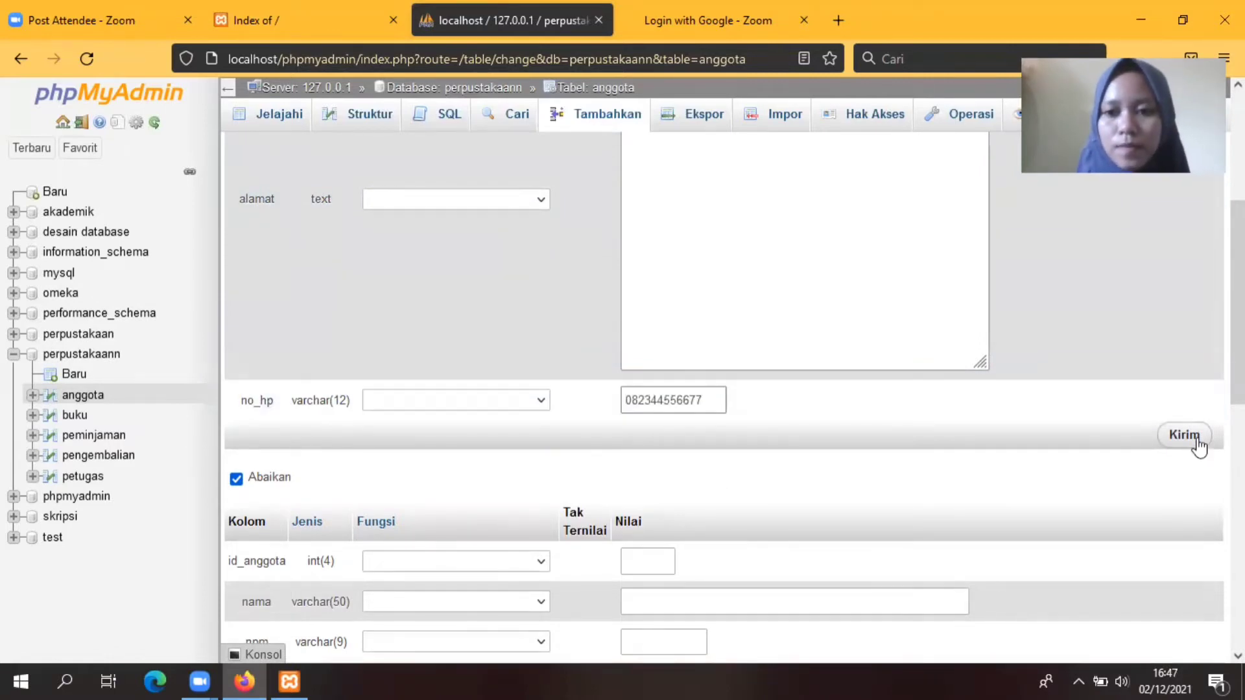
click(1195, 441)
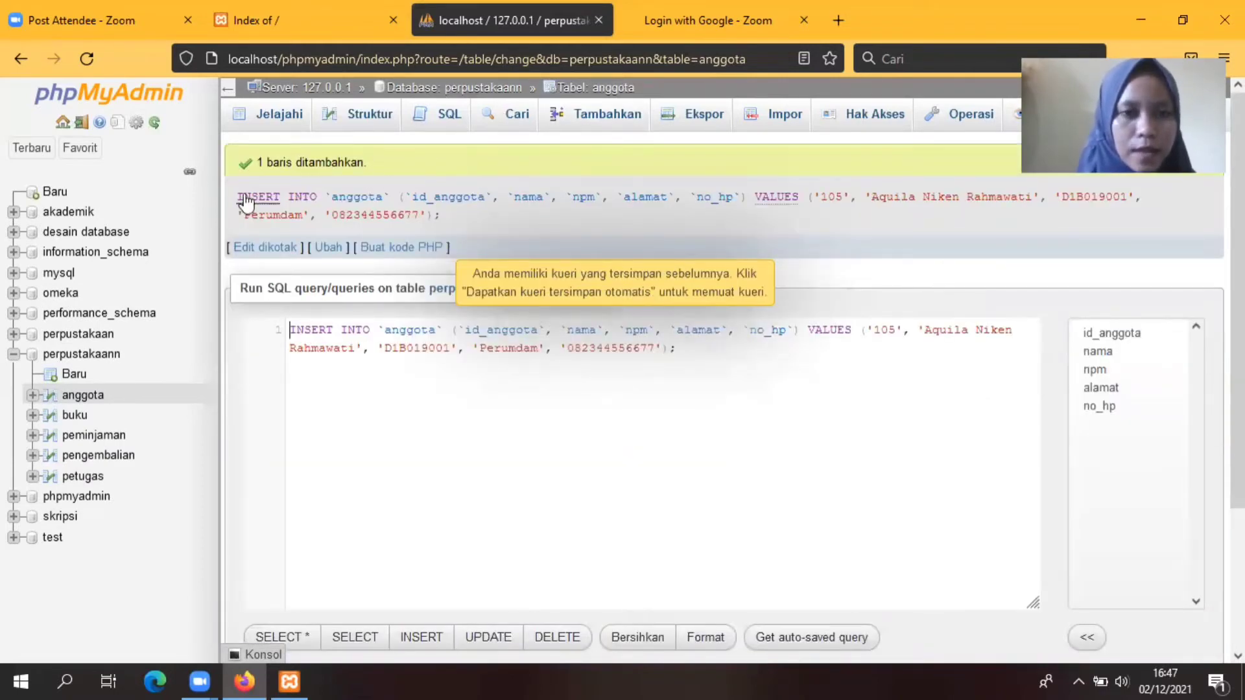
click(280, 117)
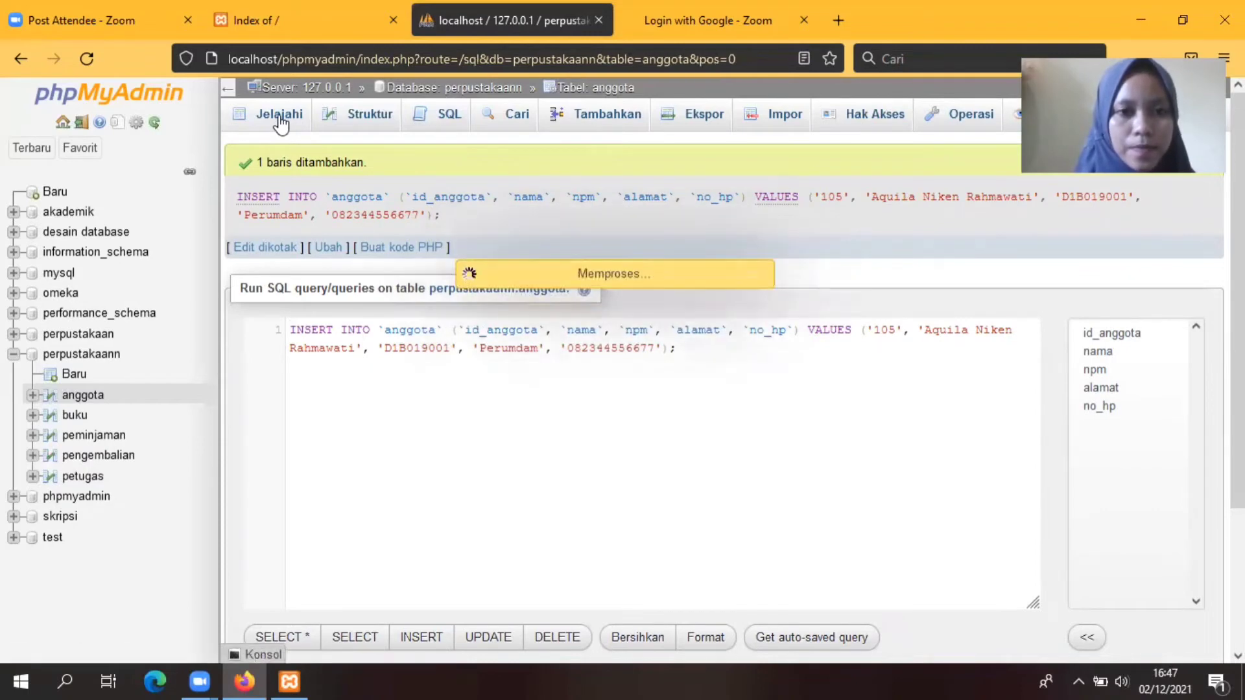
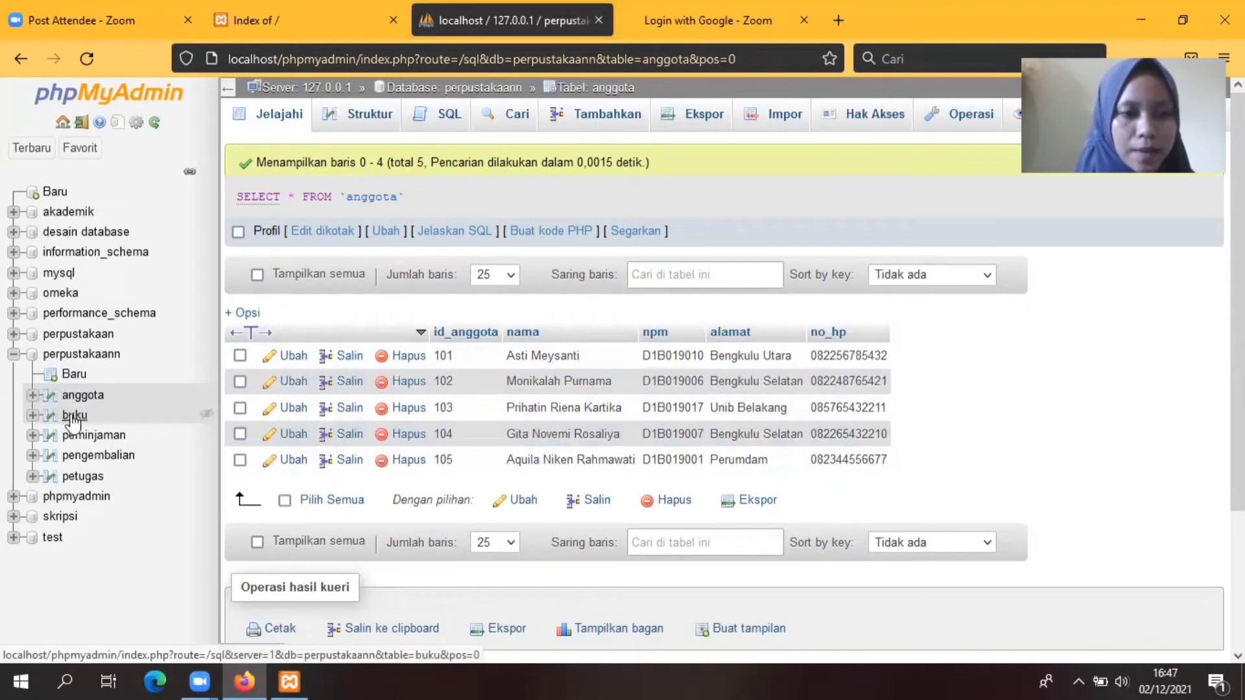
Step: Start a new buku row with id 1011, title 'Pendidikan Pancasila' and its author
click(73, 421)
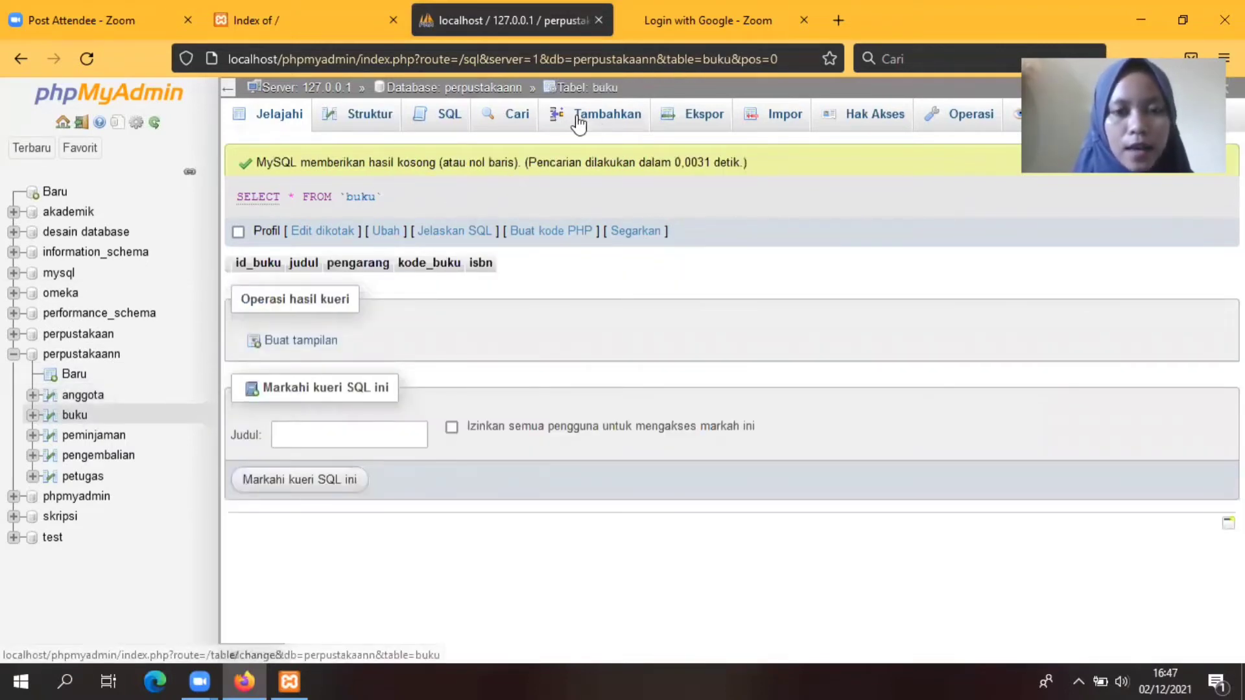
click(615, 121)
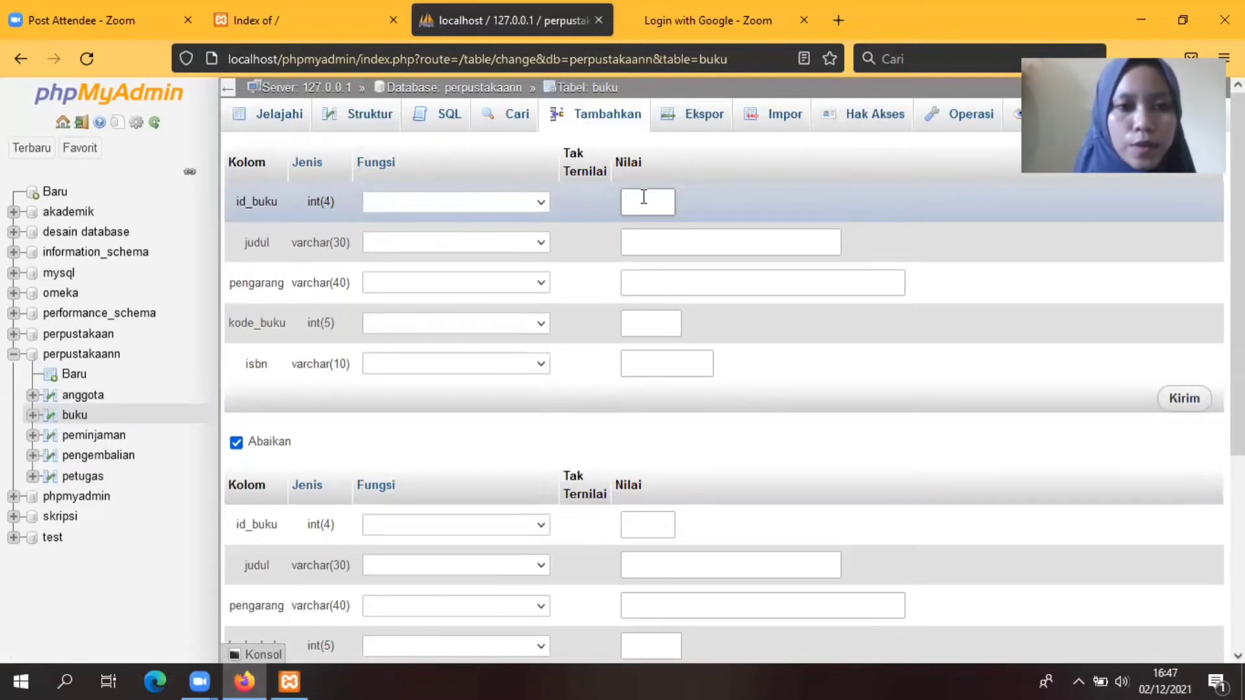
text(1011)
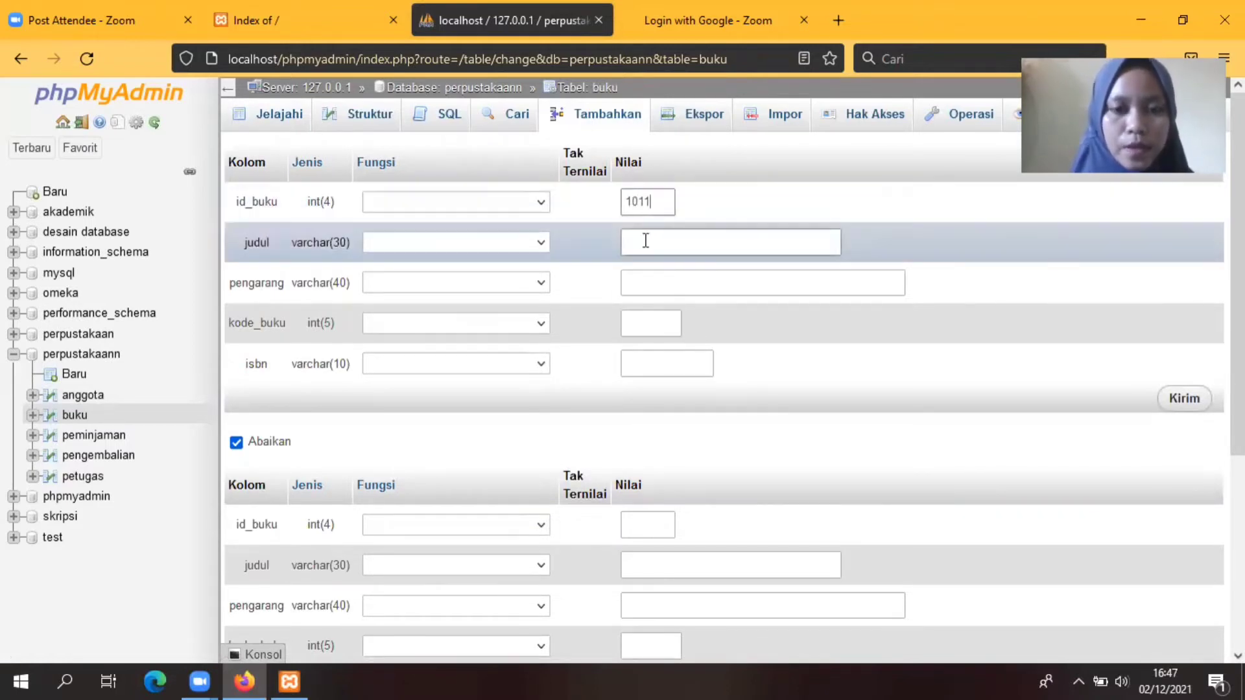
click(646, 241)
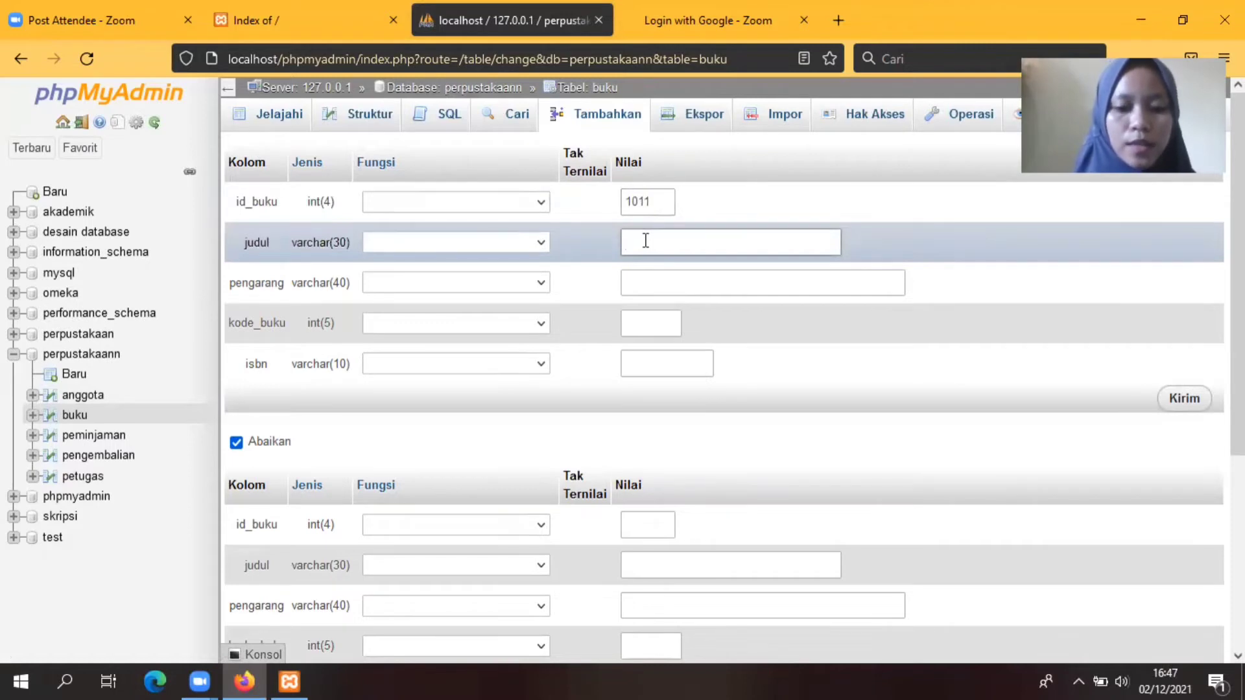
text(Pe)
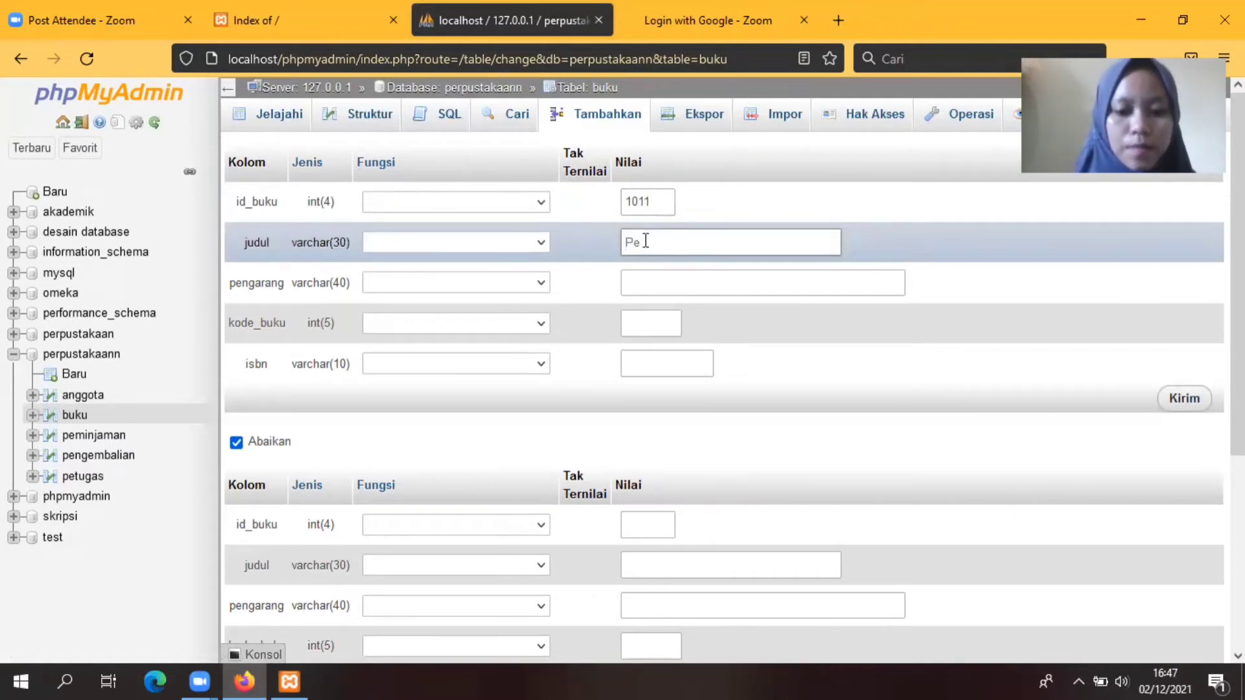
text(ndidikan)
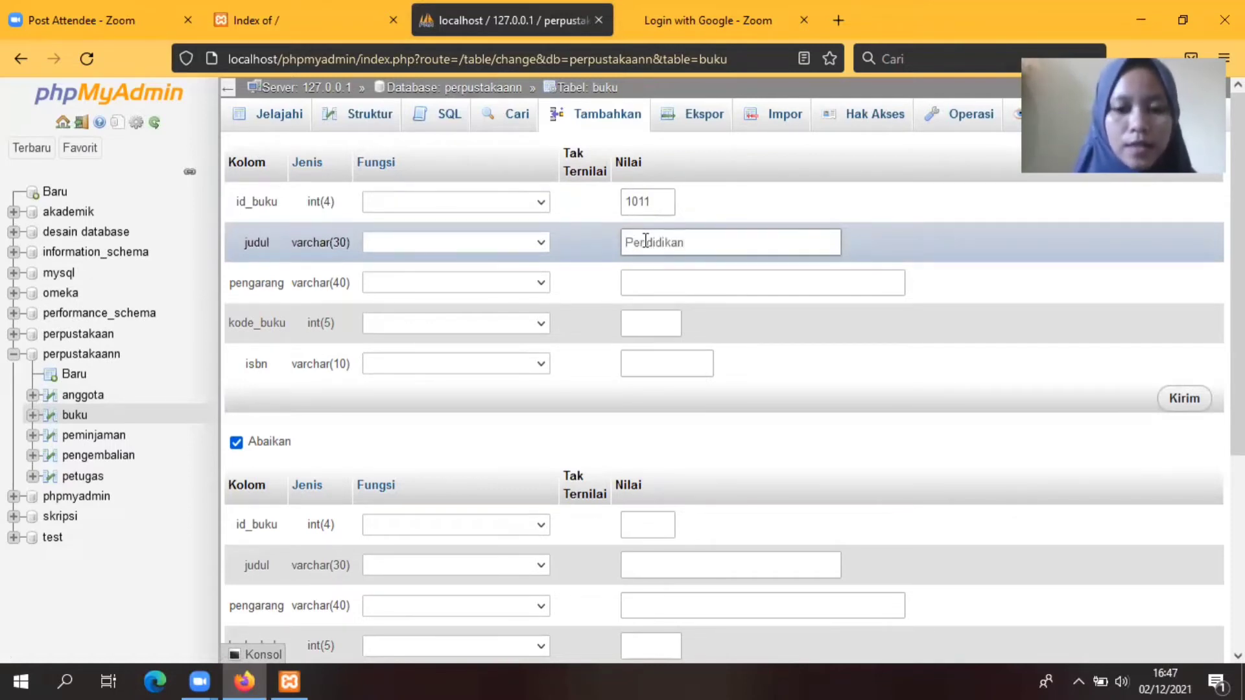
text( Pancasila)
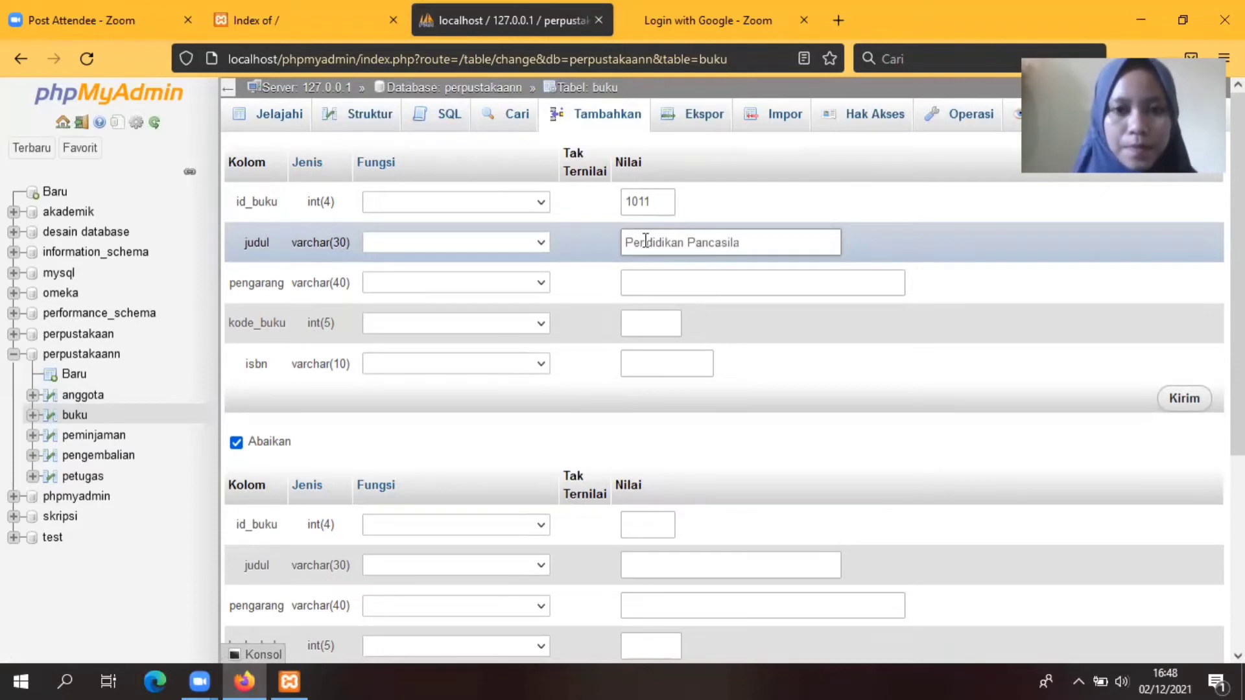
click(655, 283)
text(S)
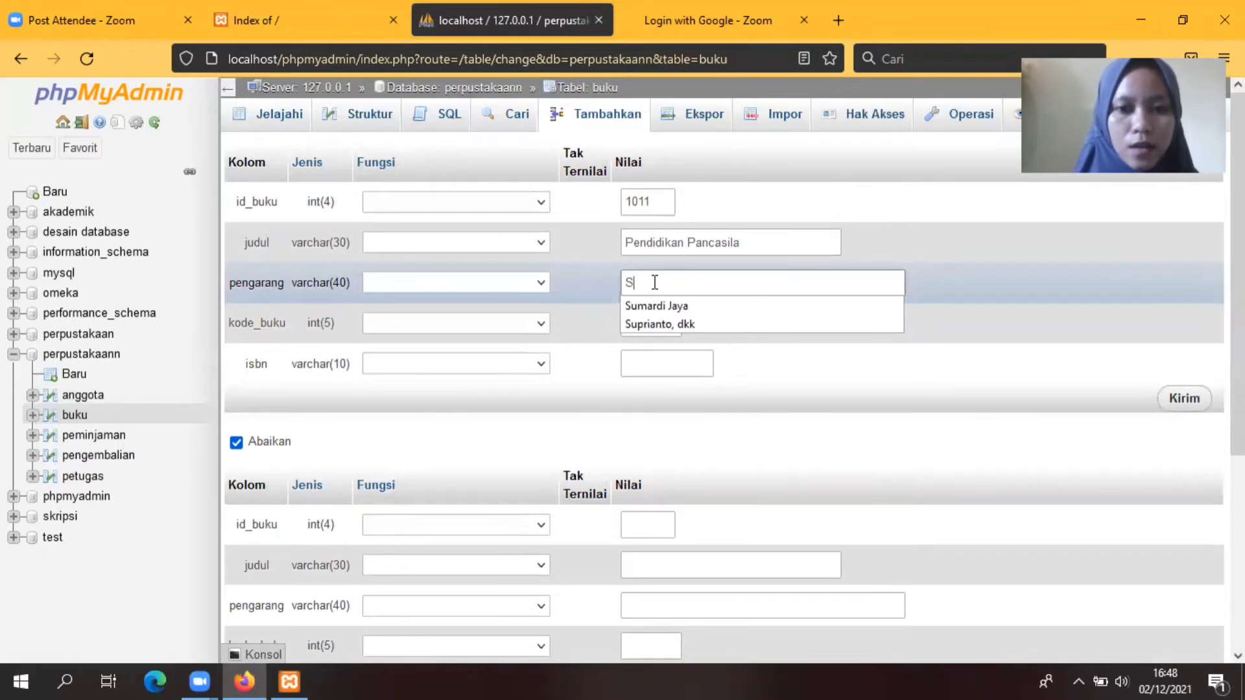
text(ujoko)
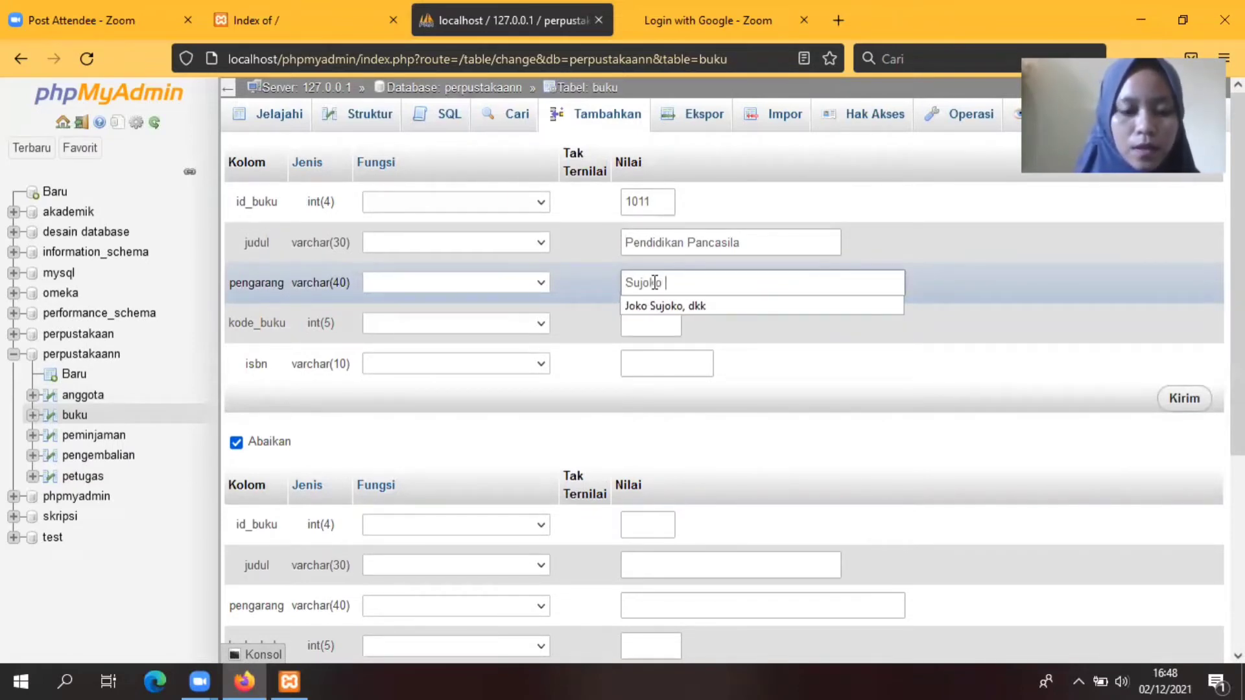
text( Darj)
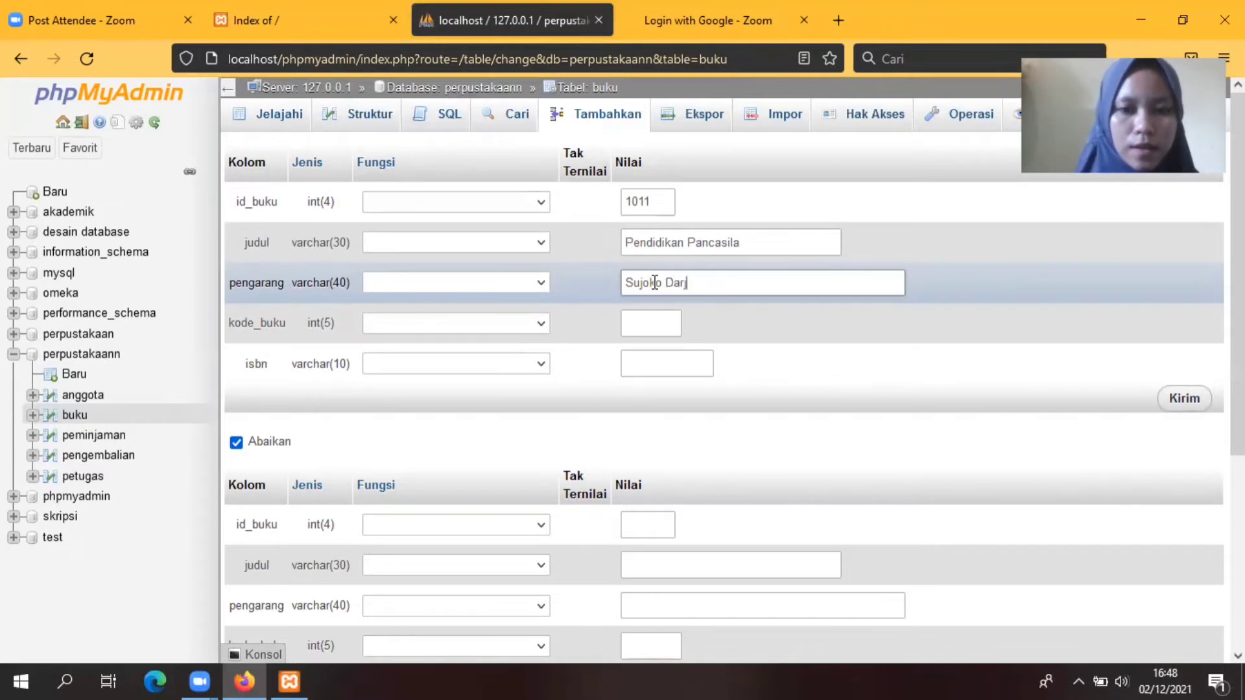
text(a, dkk)
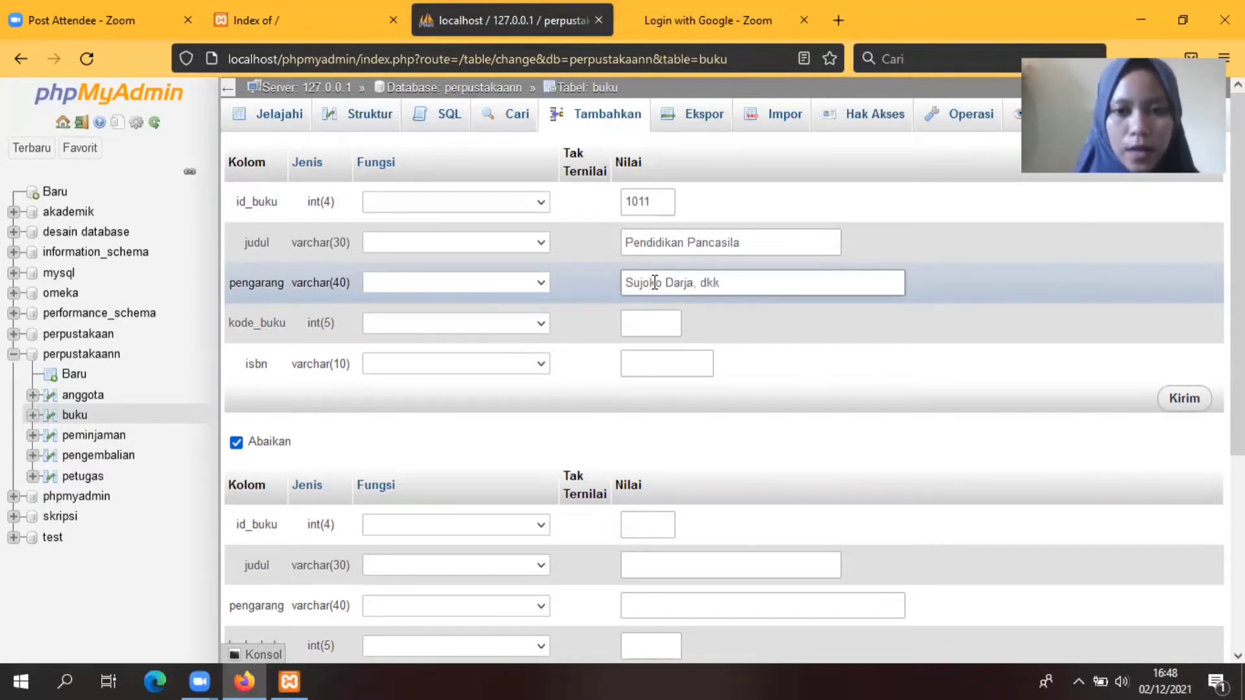
Step: Enter kode_buku 11 and ISBN 97867901, then save book 1011
click(646, 319)
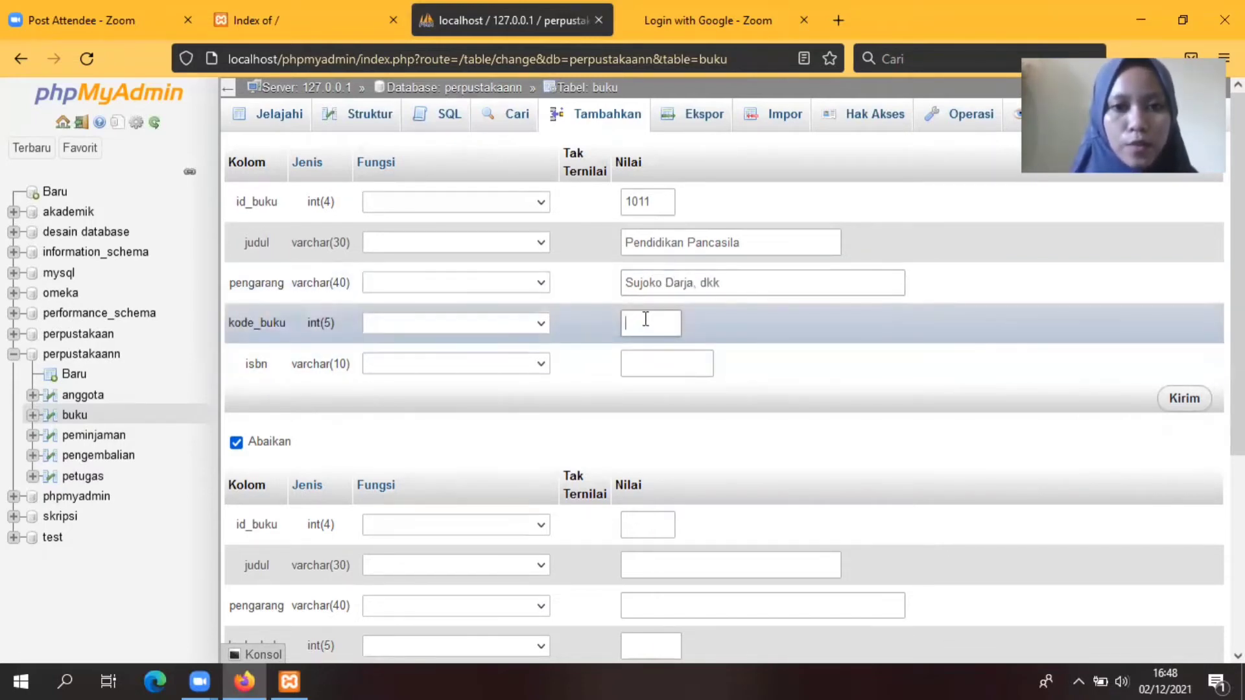
text(11)
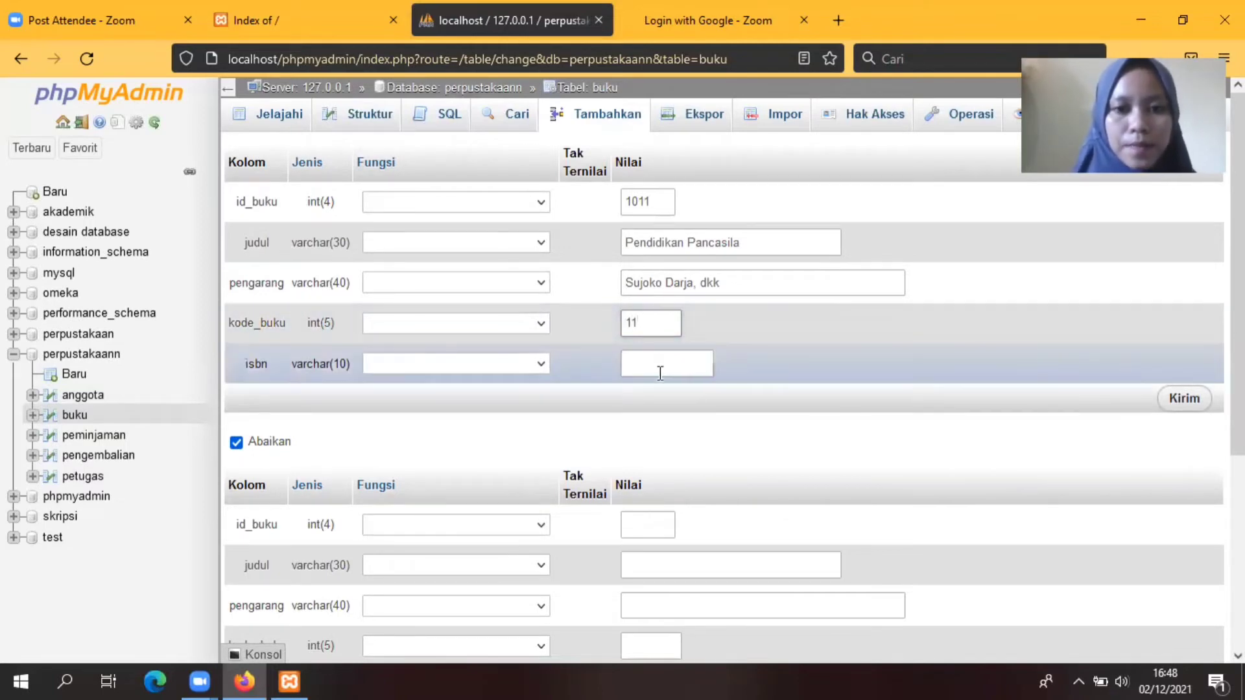
click(646, 368)
text(978)
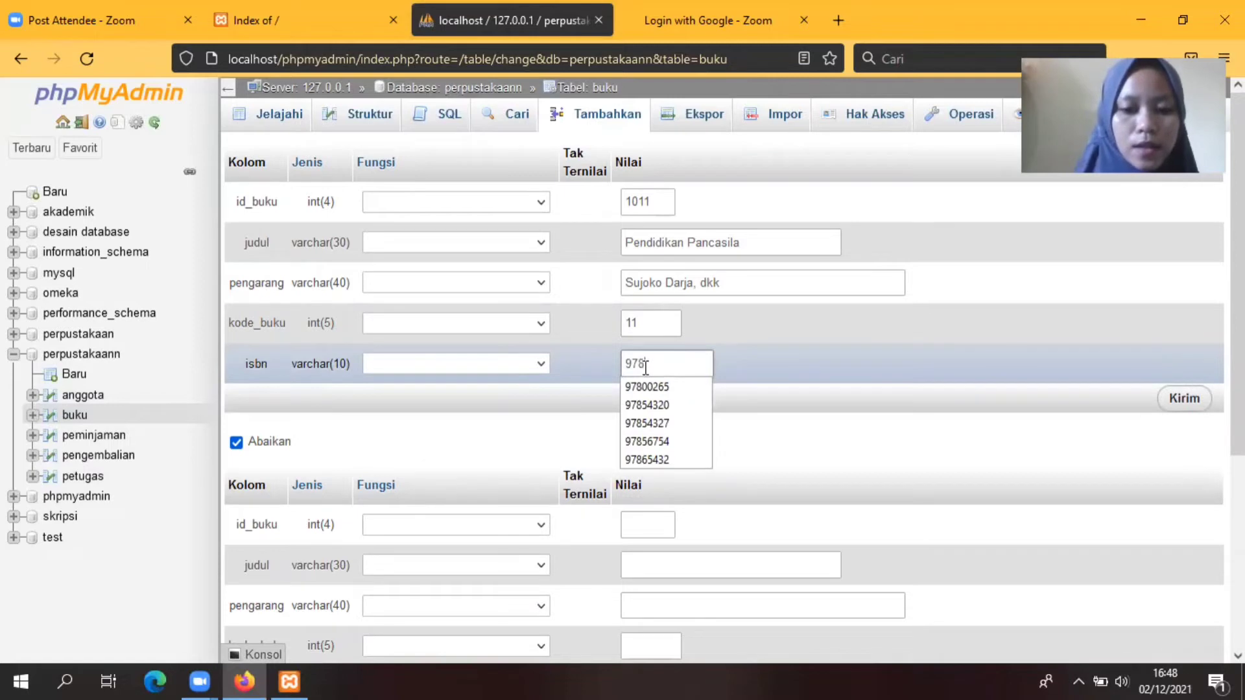
text(679)
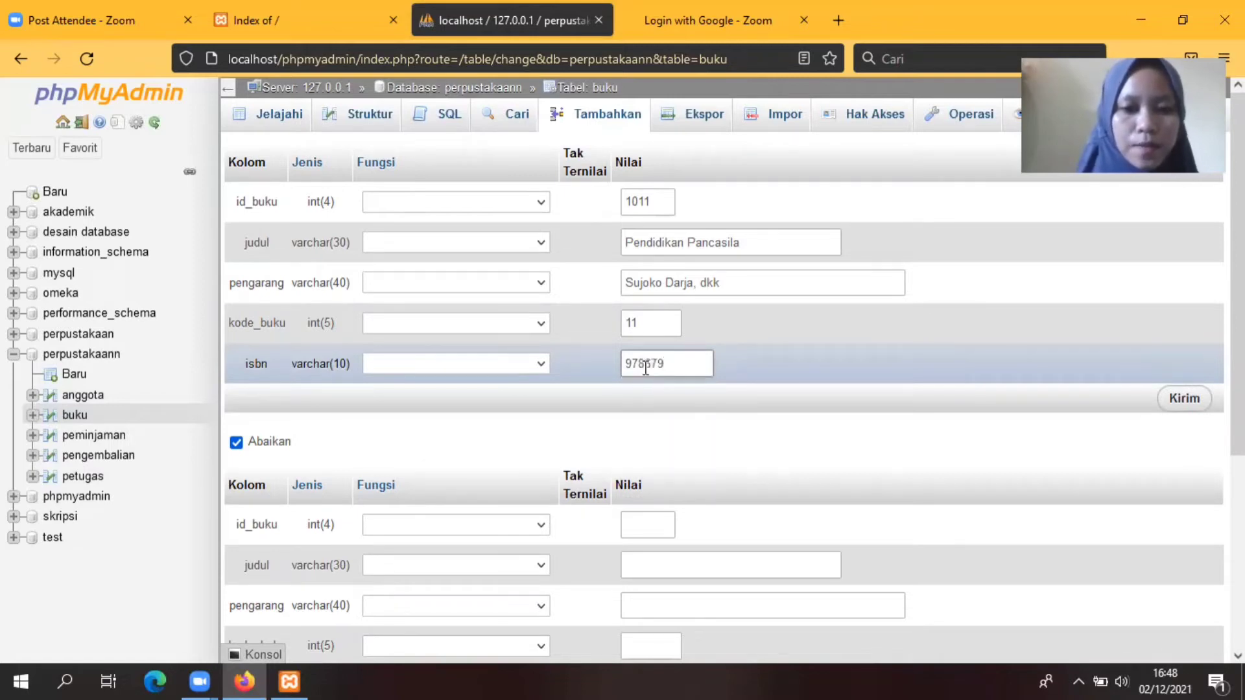
text(01)
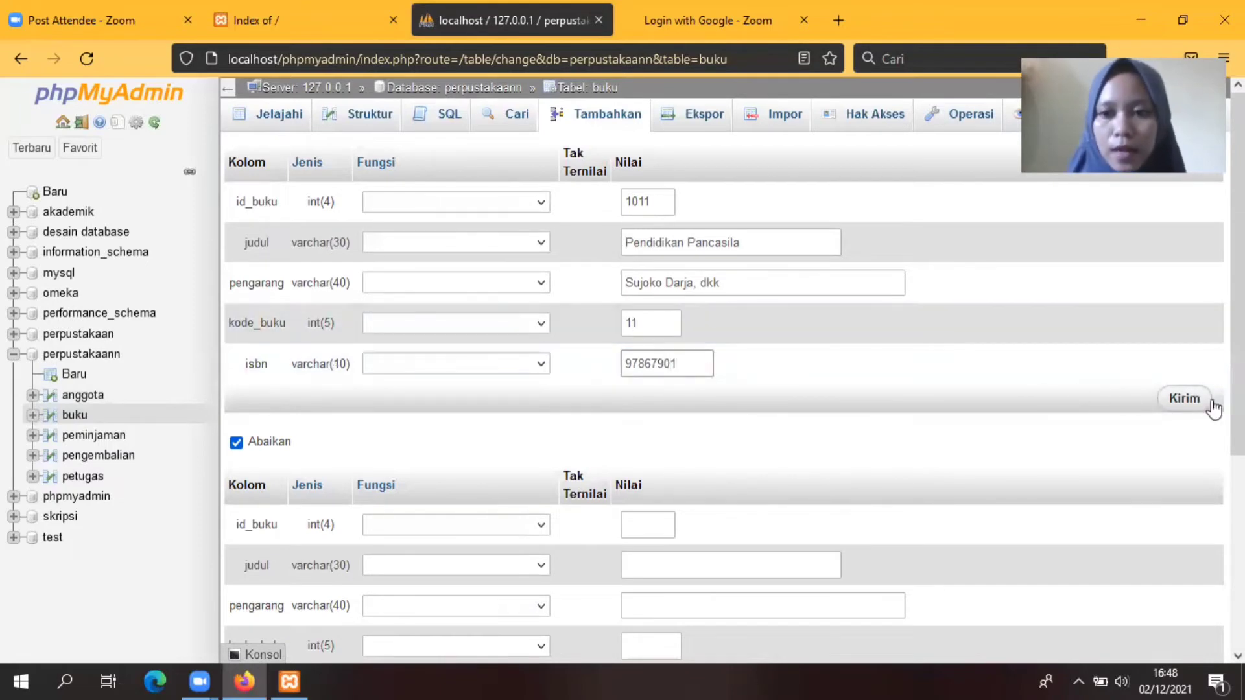
click(1213, 405)
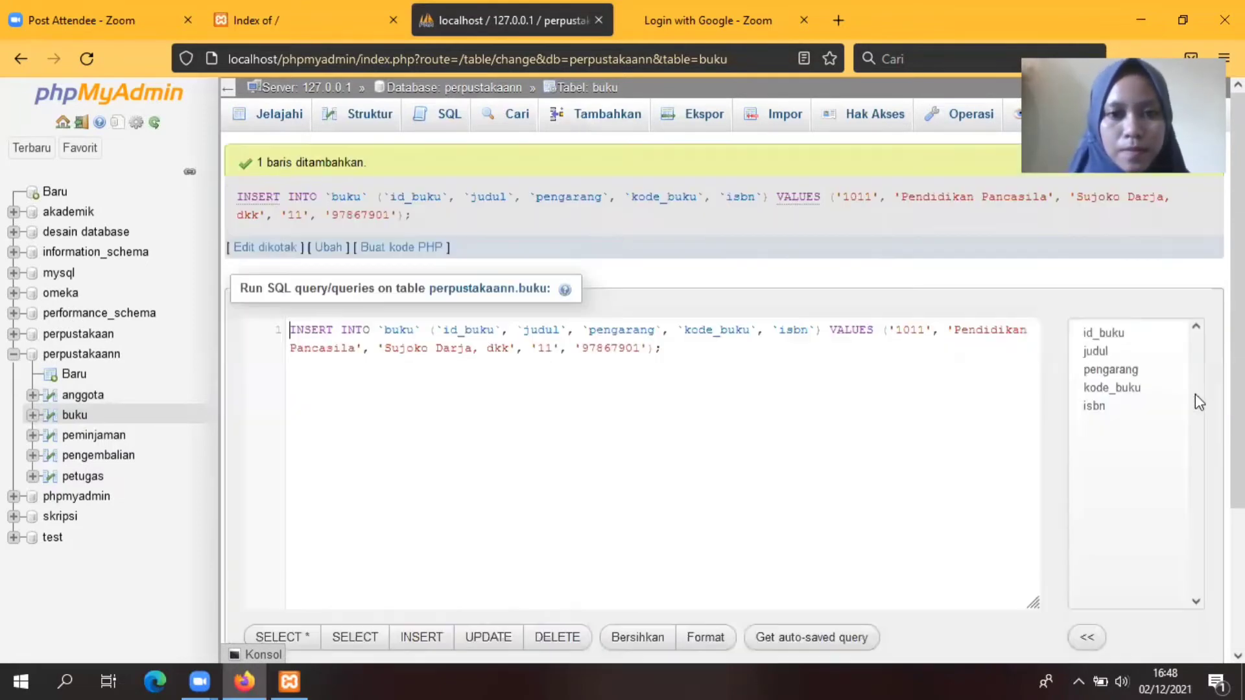
Step: Start book 1012 titled 'Gemar Berpantun', filling the author from an earlier suggestion
click(592, 117)
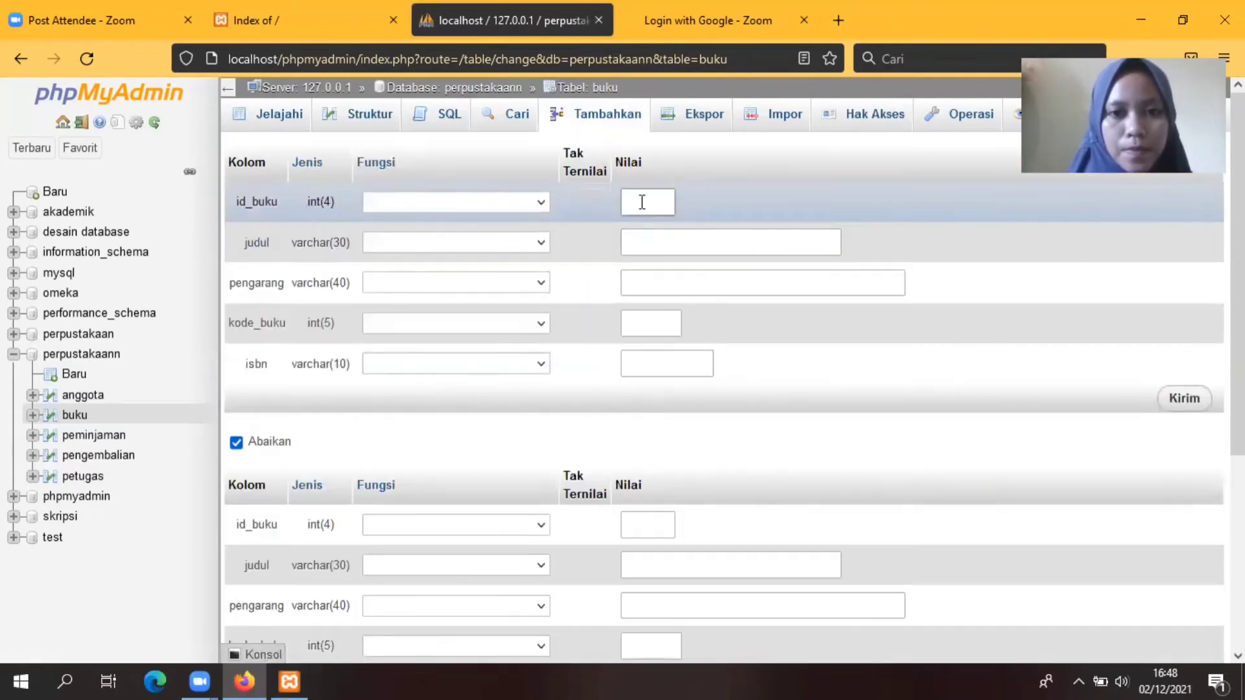
text(100)
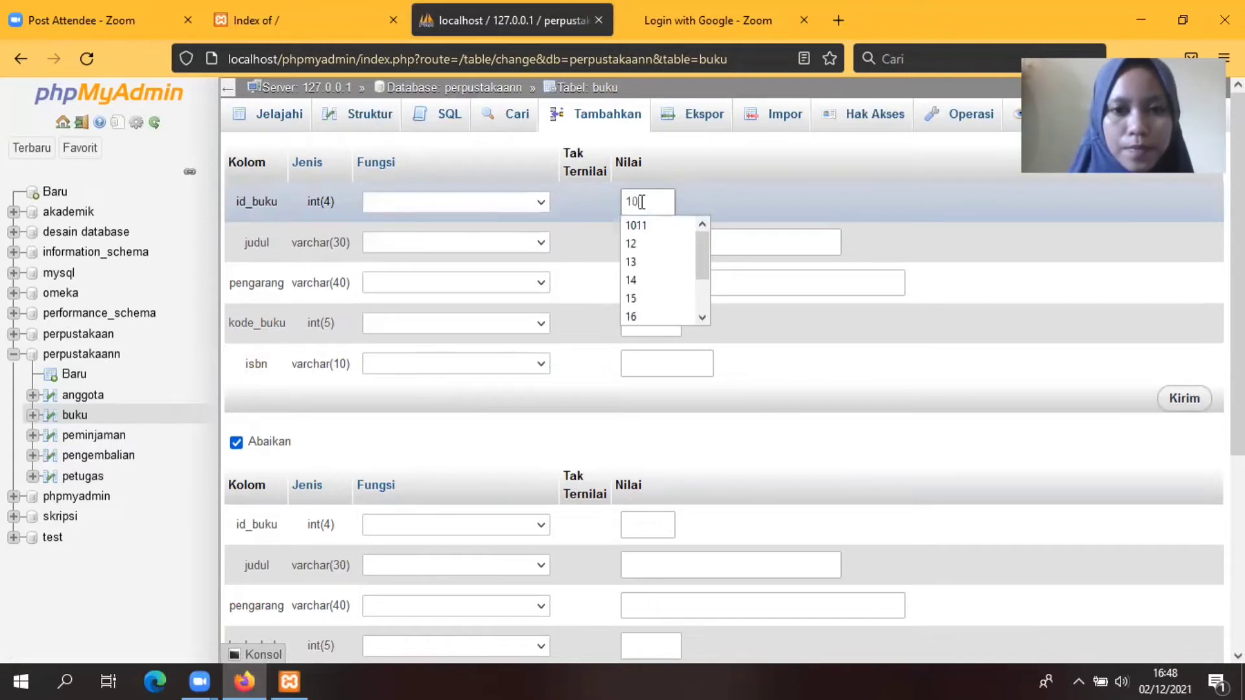
text(2)
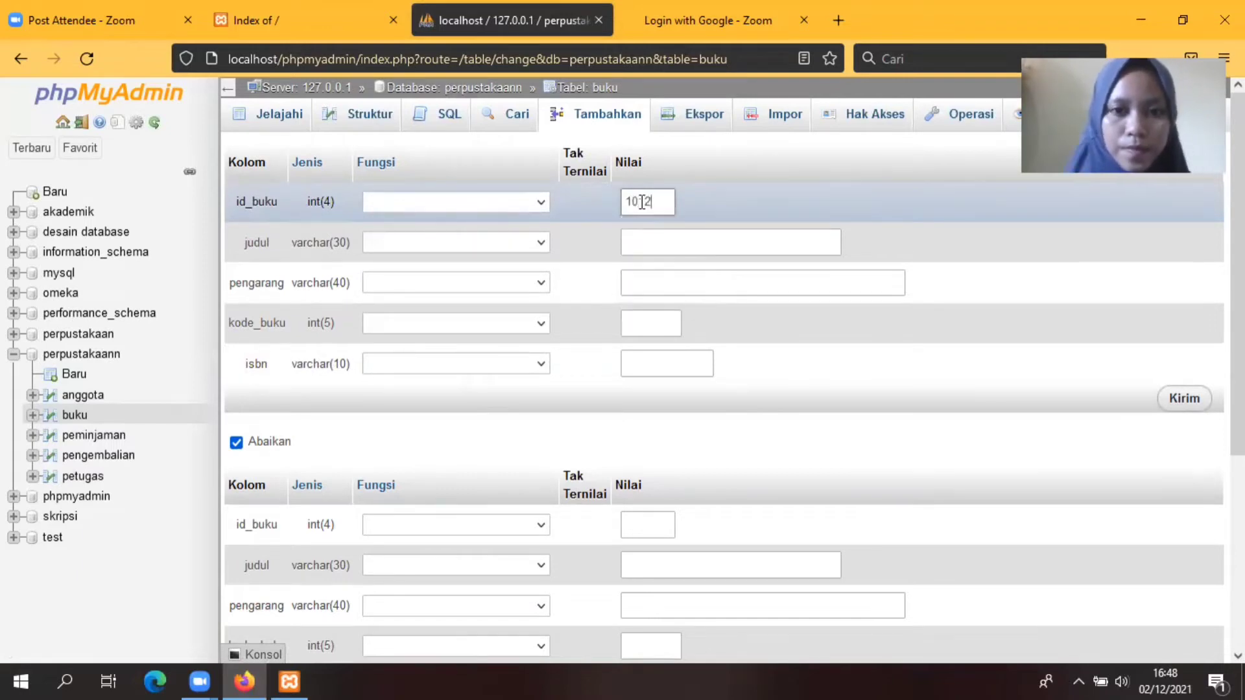
click(646, 242)
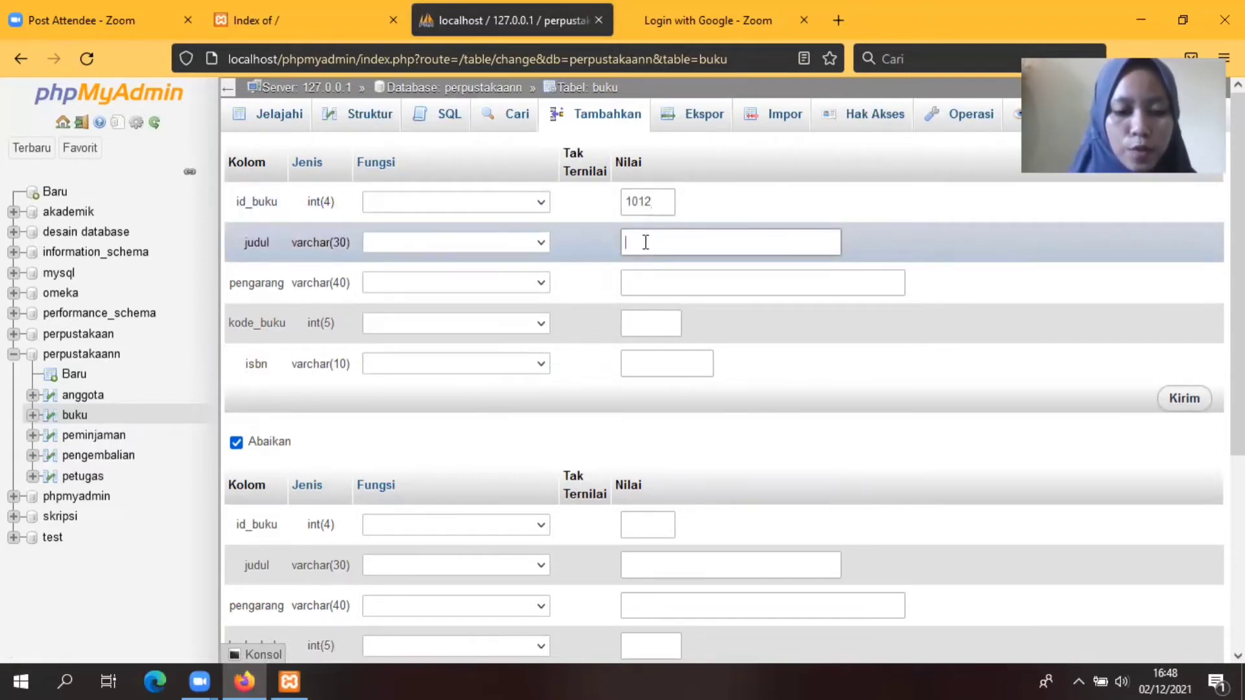
text(Gem)
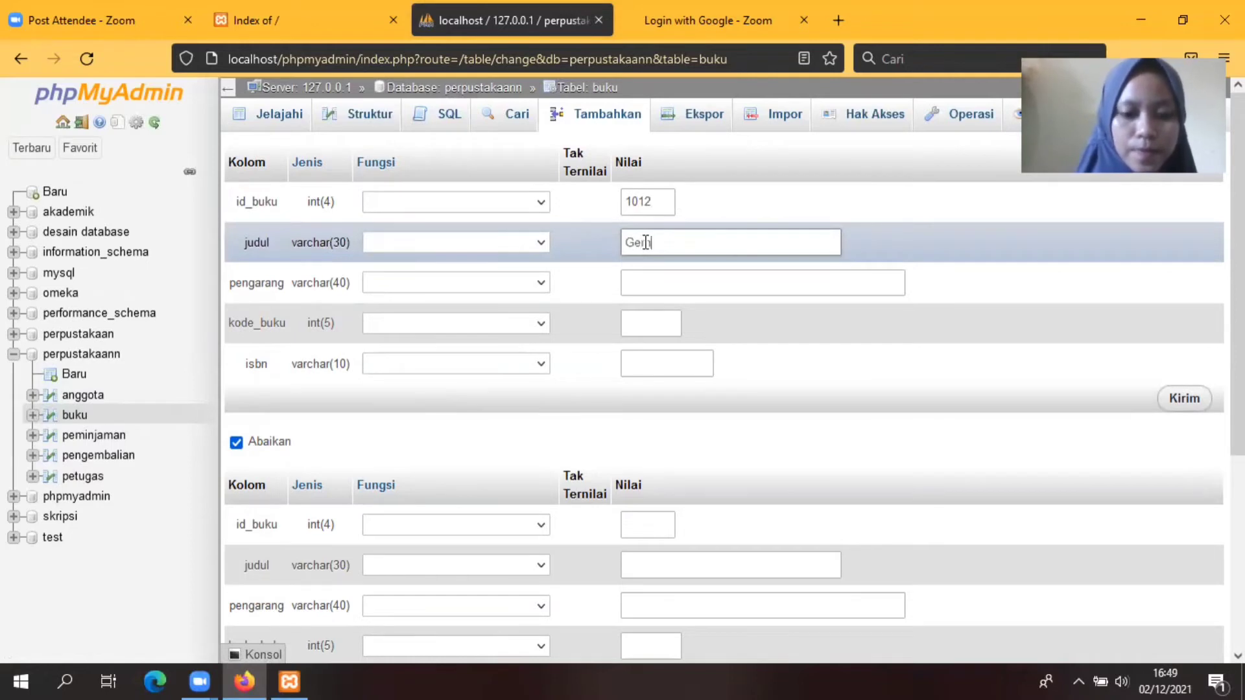
text(ar Ber)
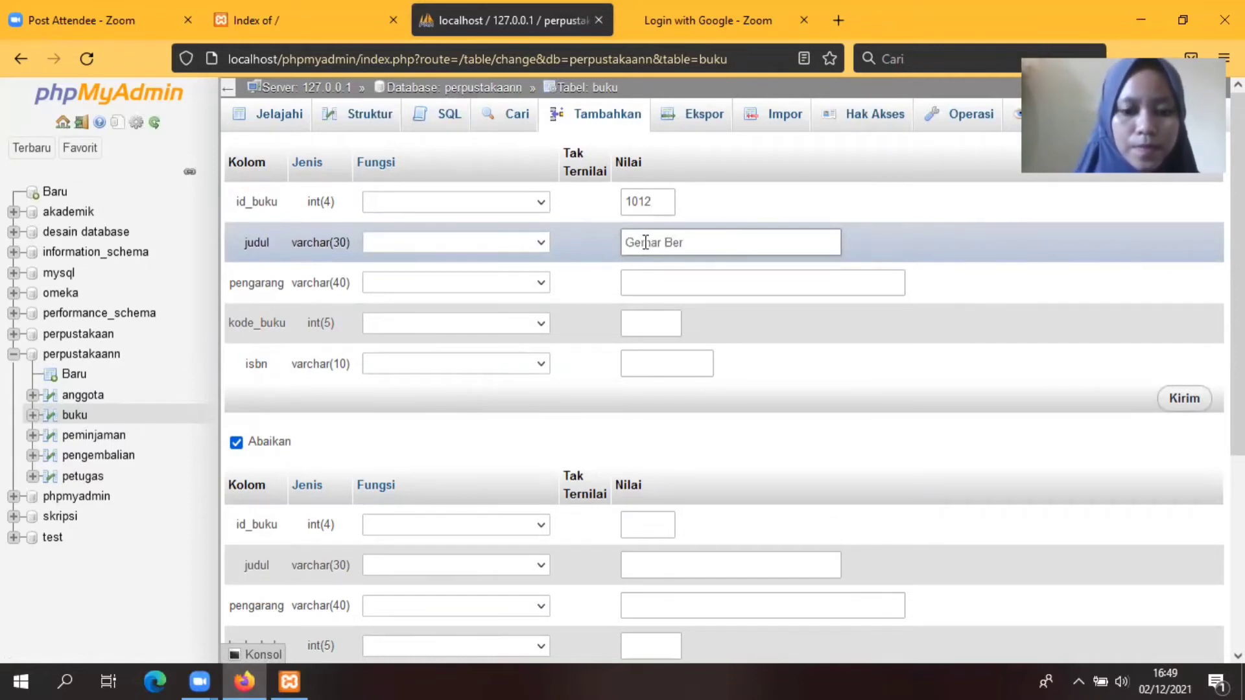
text(pantun)
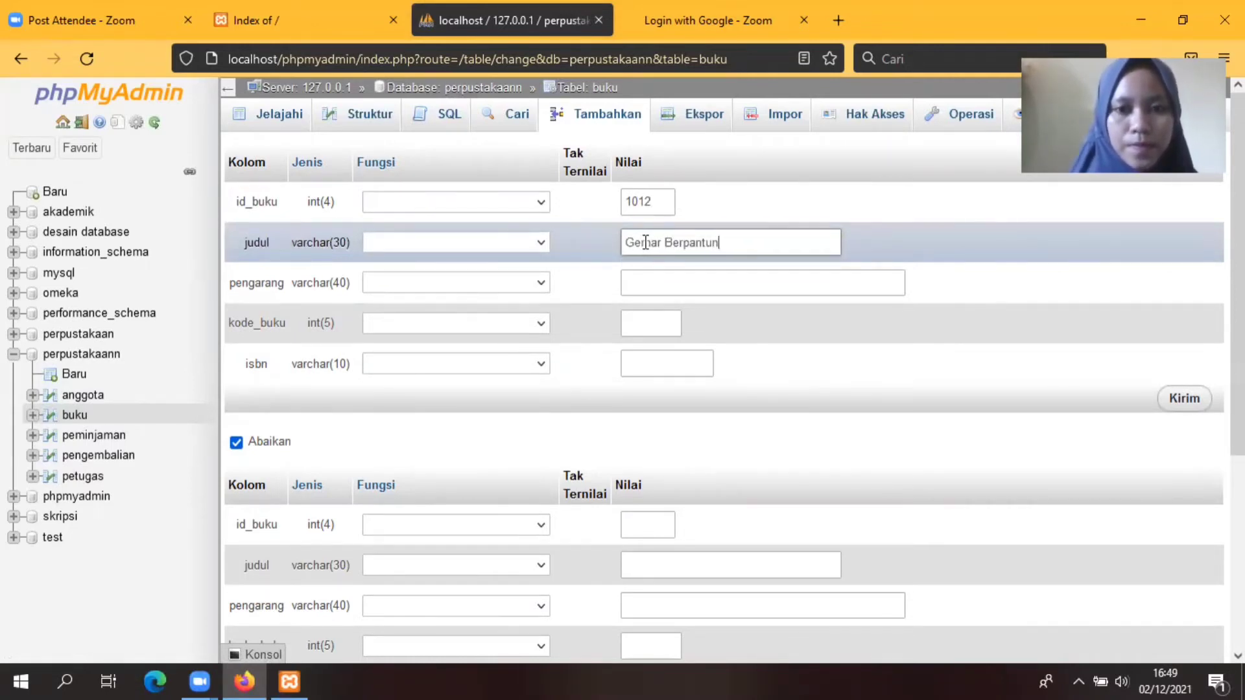
click(655, 283)
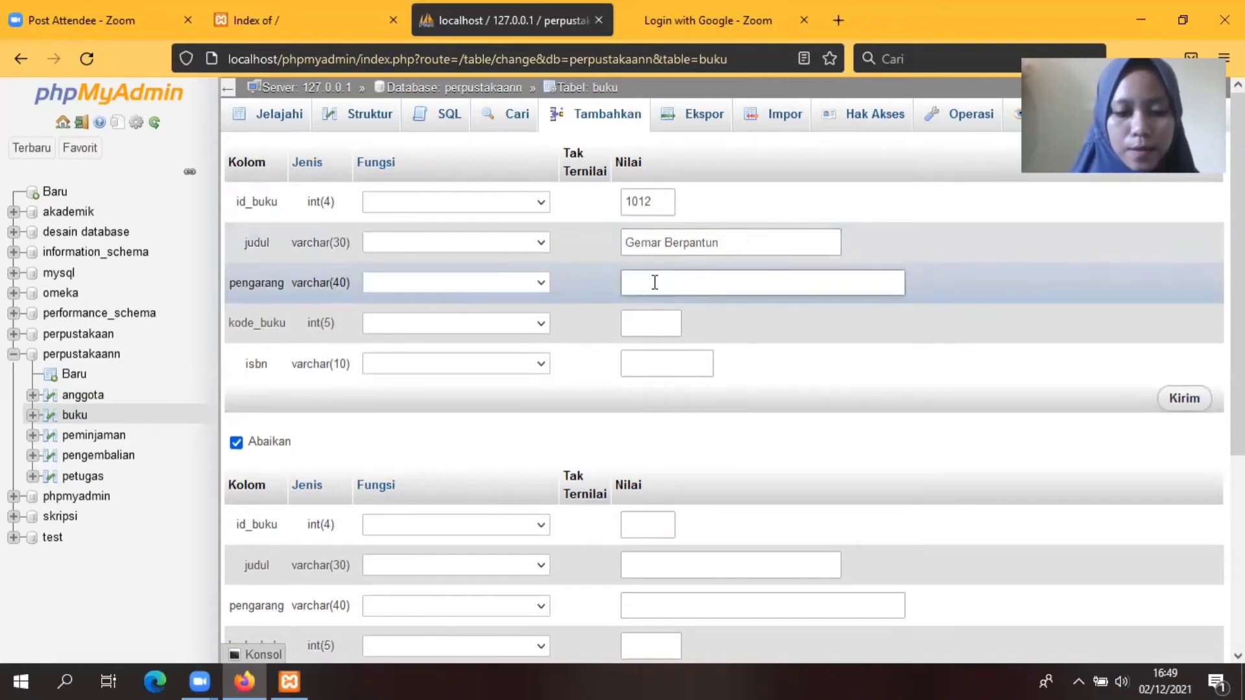
text(D)
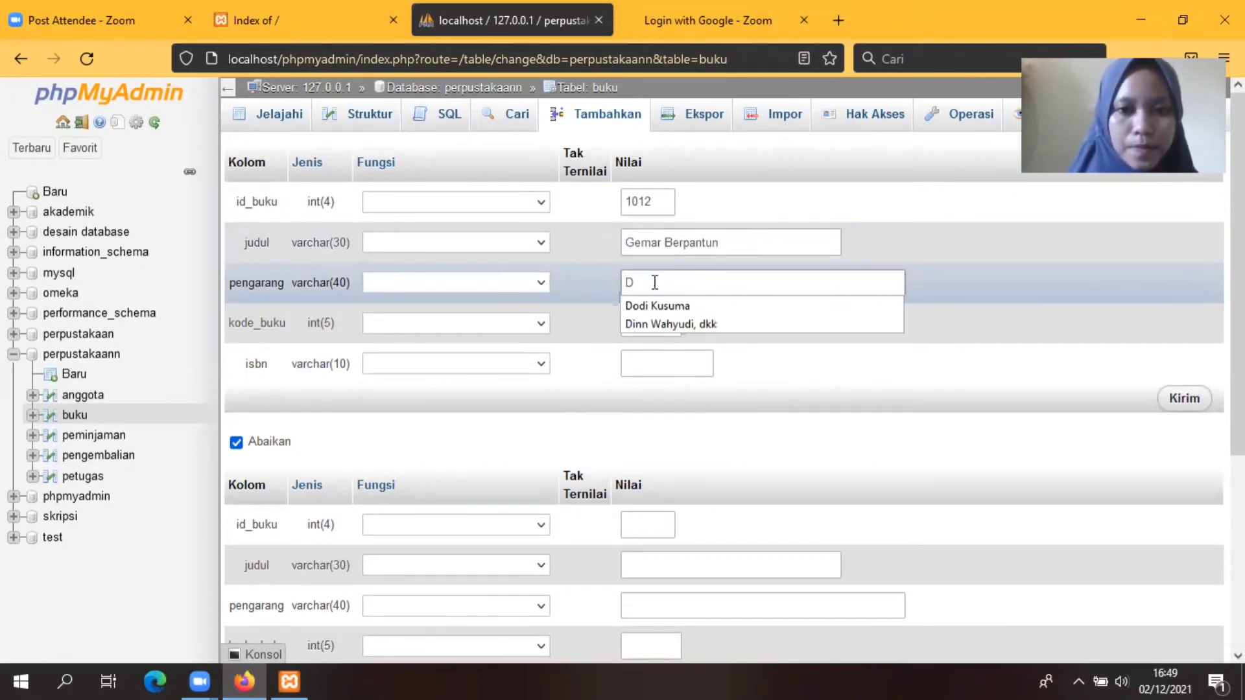
click(671, 304)
Step: Enter kode_buku 12 and ISBN 97865432, then save book 1012
click(639, 325)
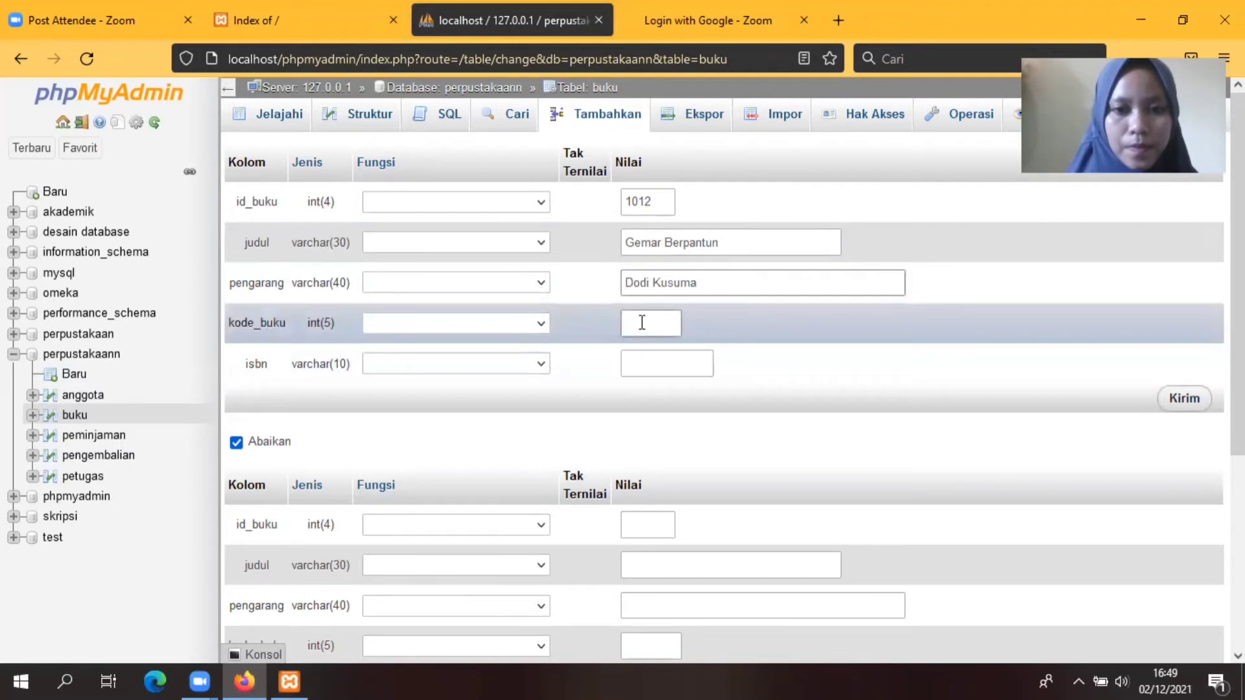
text(12)
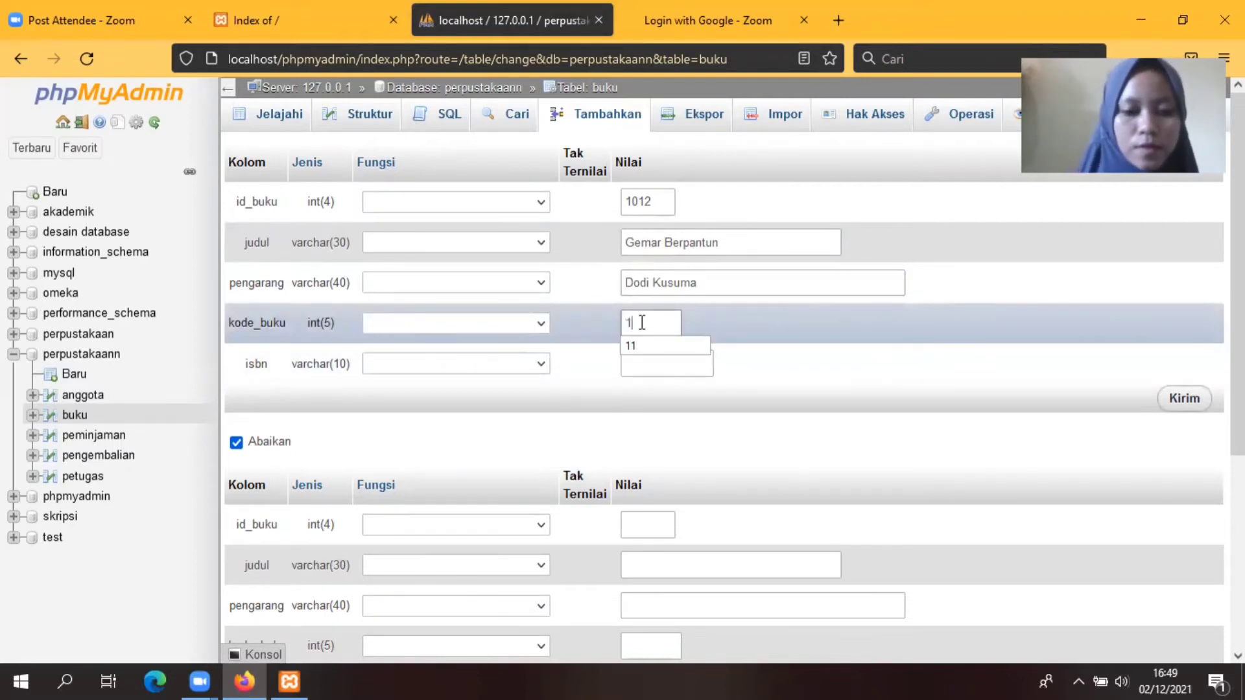
click(664, 360)
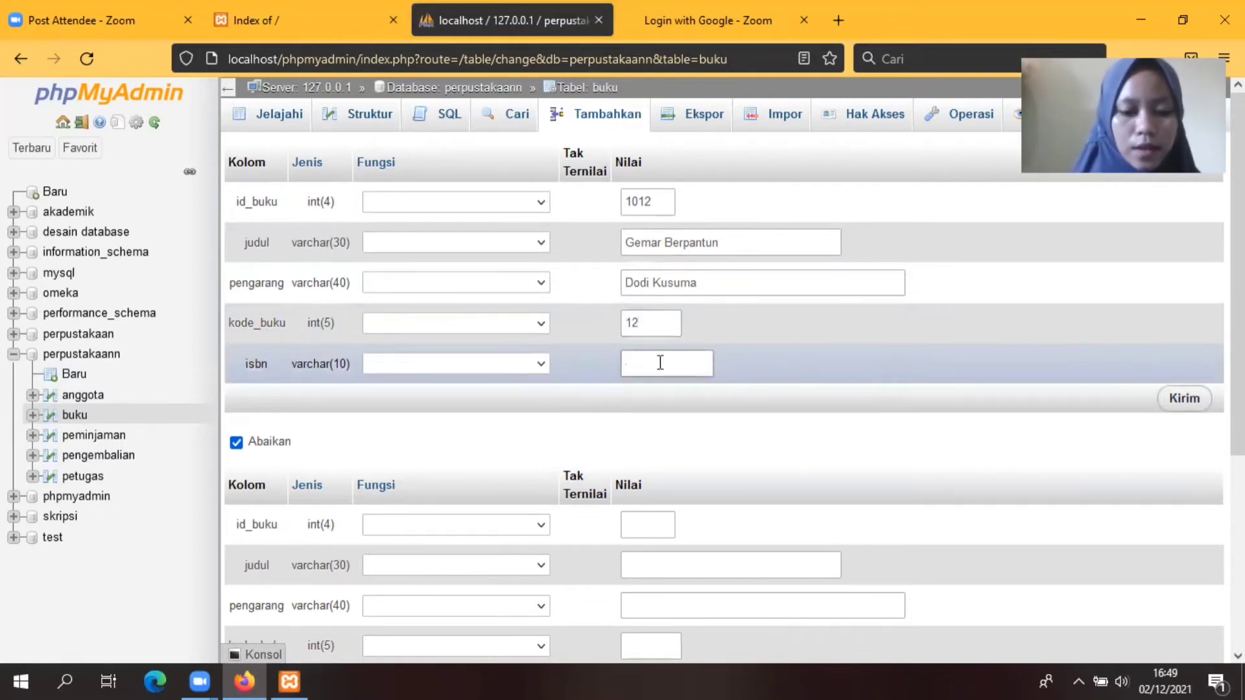
text(97)
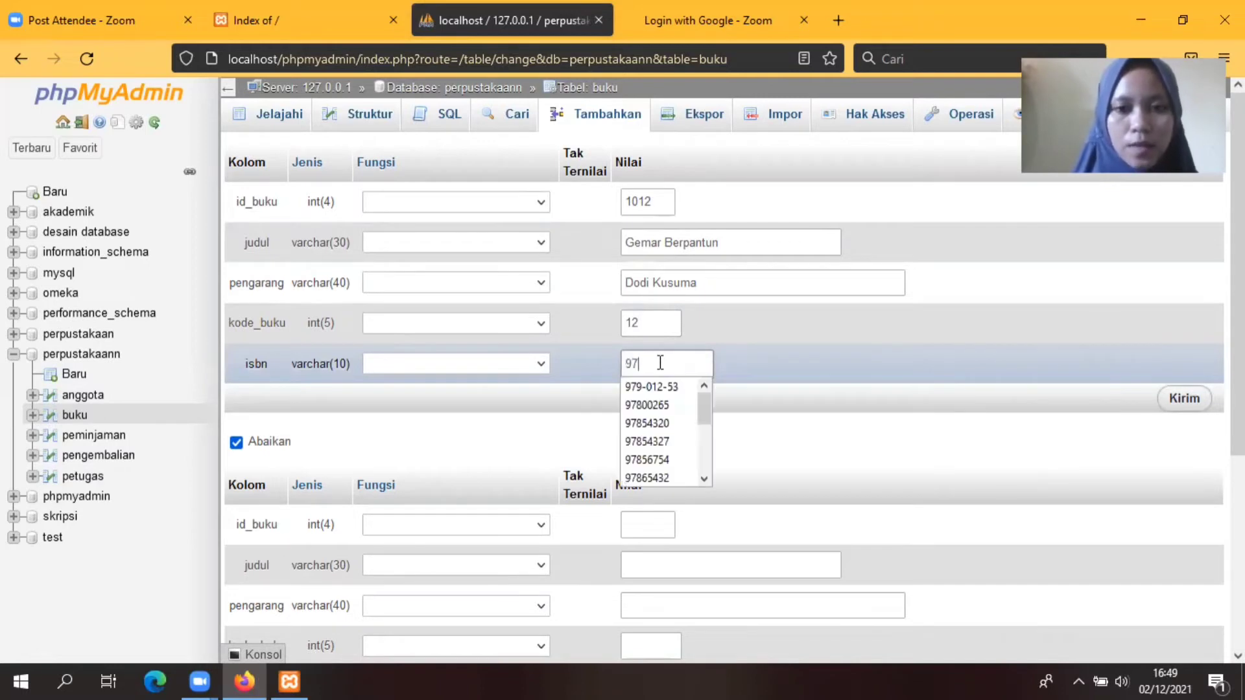
text(865)
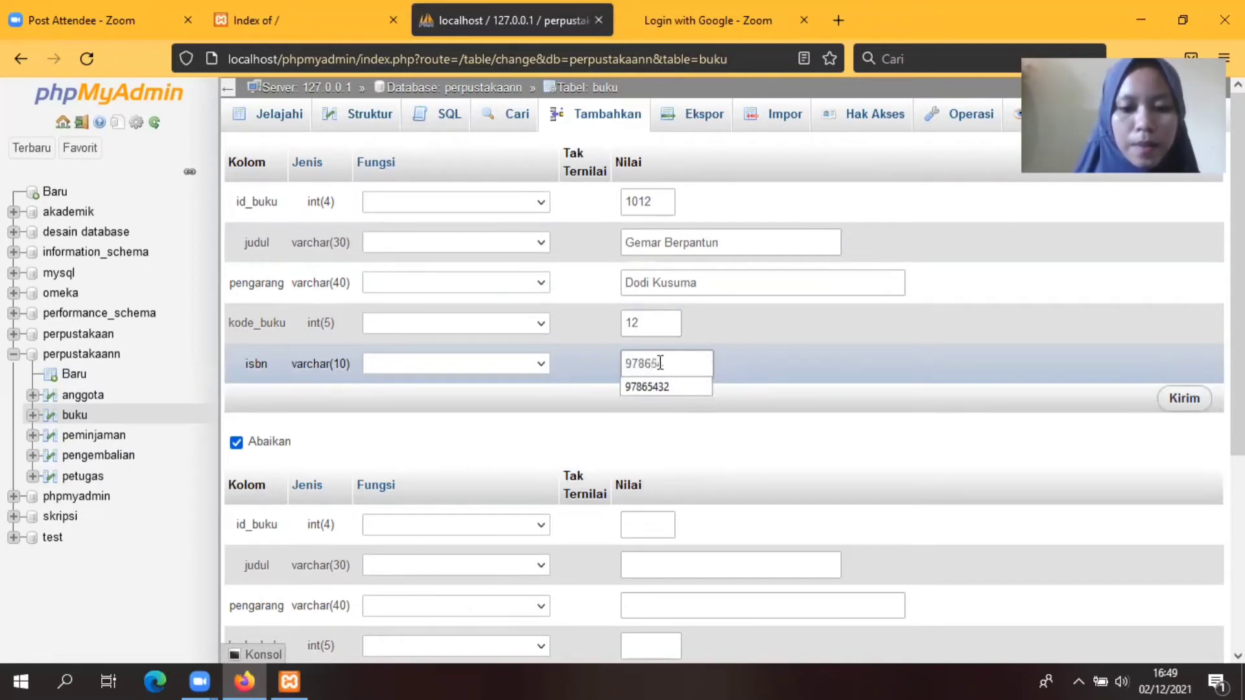
text(432)
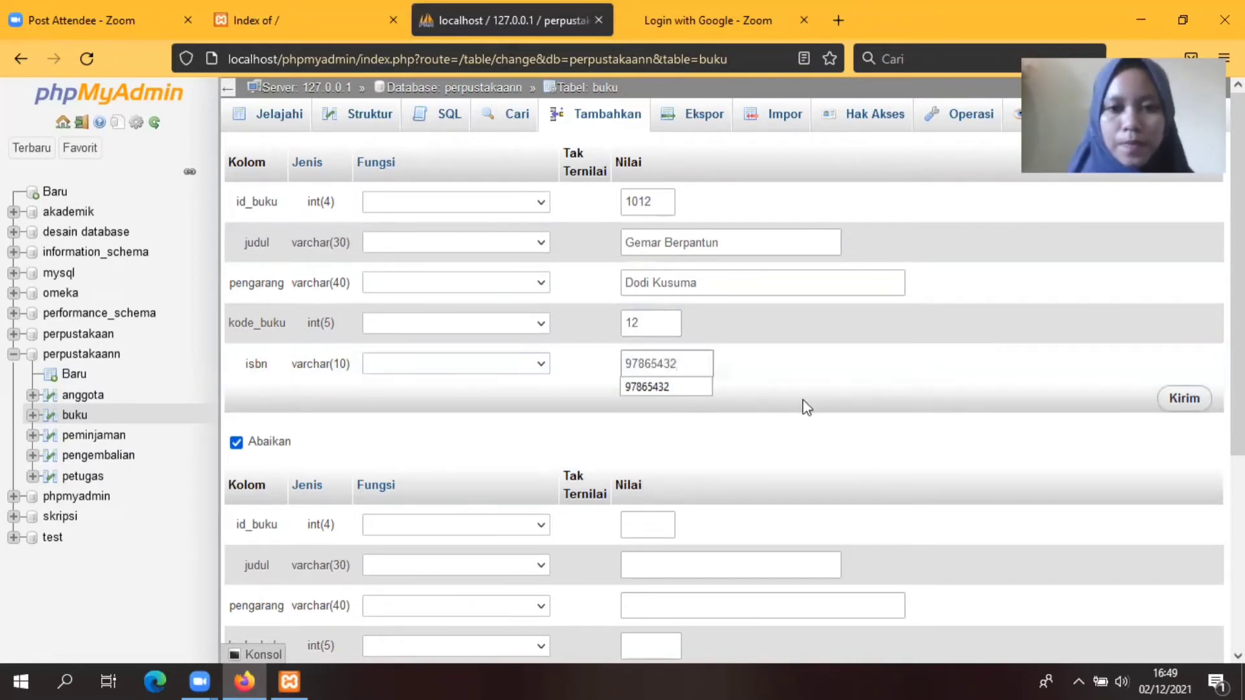
click(1183, 400)
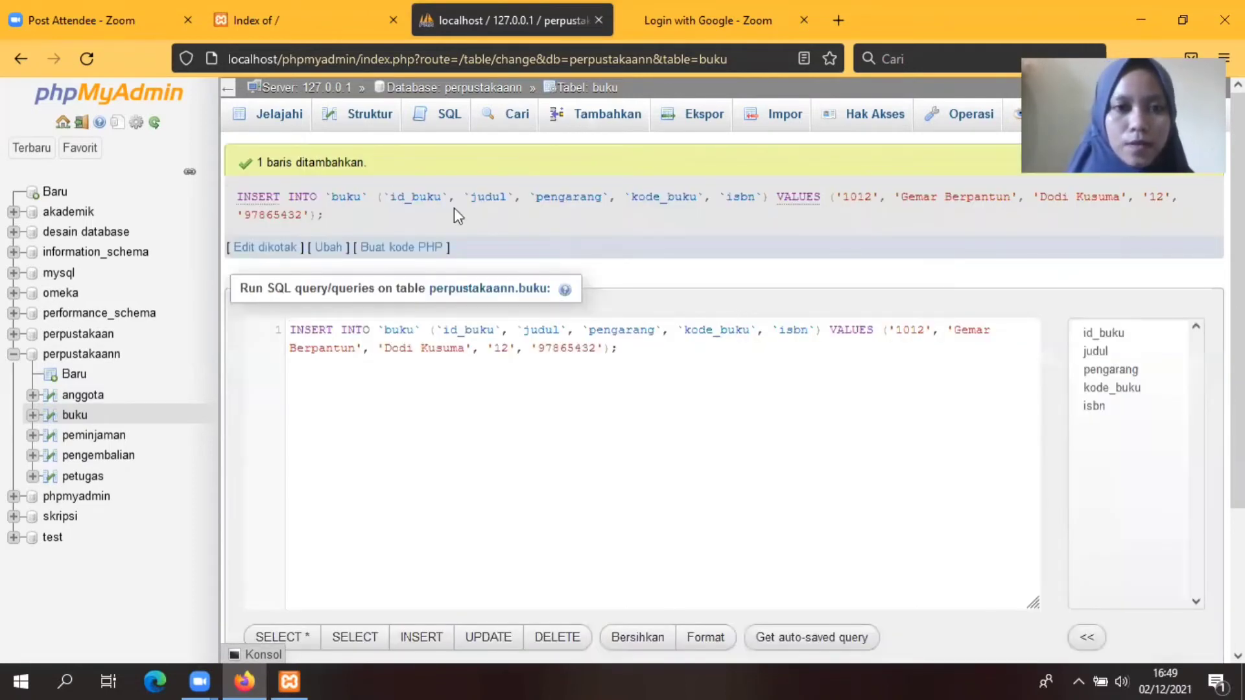
Step: Start book 1013 titled 'Pengantar Metode Penelitian' with its author
click(589, 119)
click(637, 200)
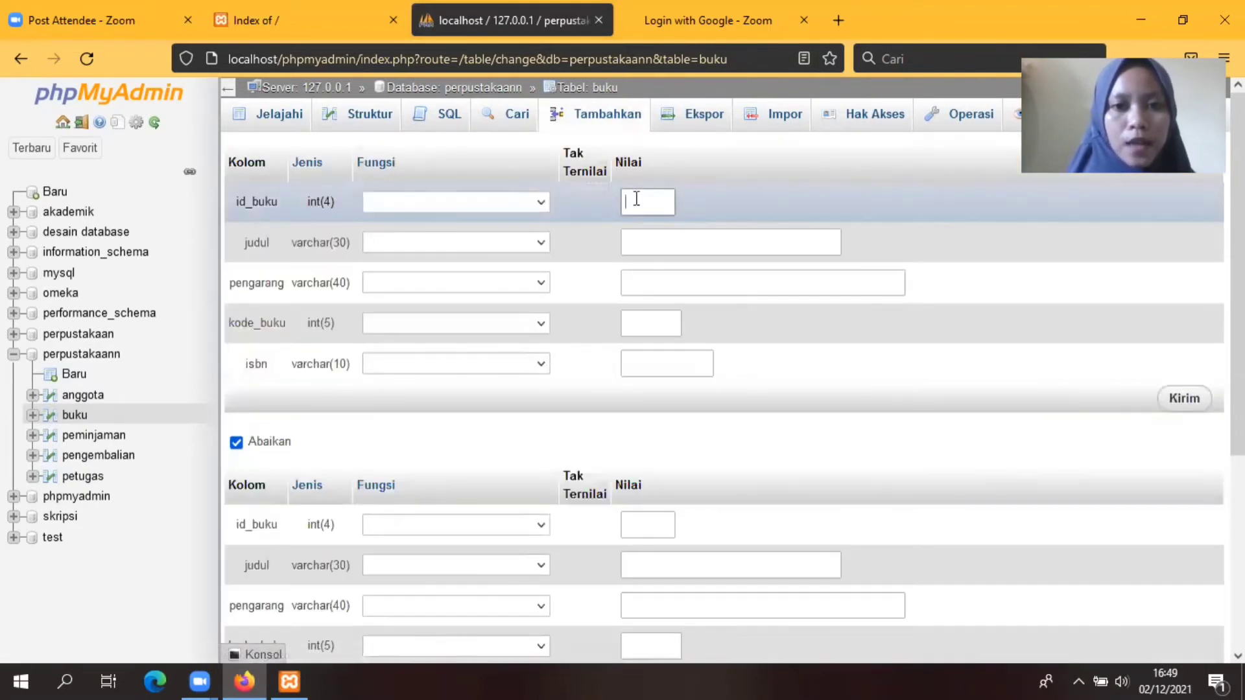
text(10)
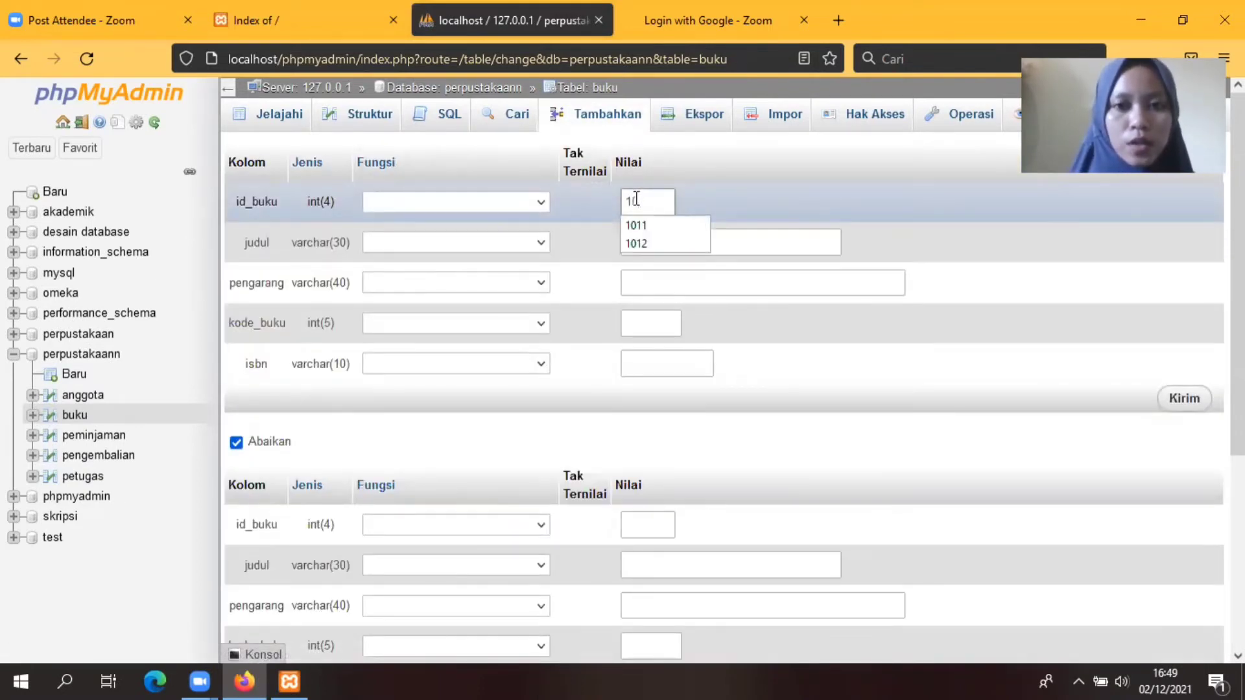
text(13)
click(647, 241)
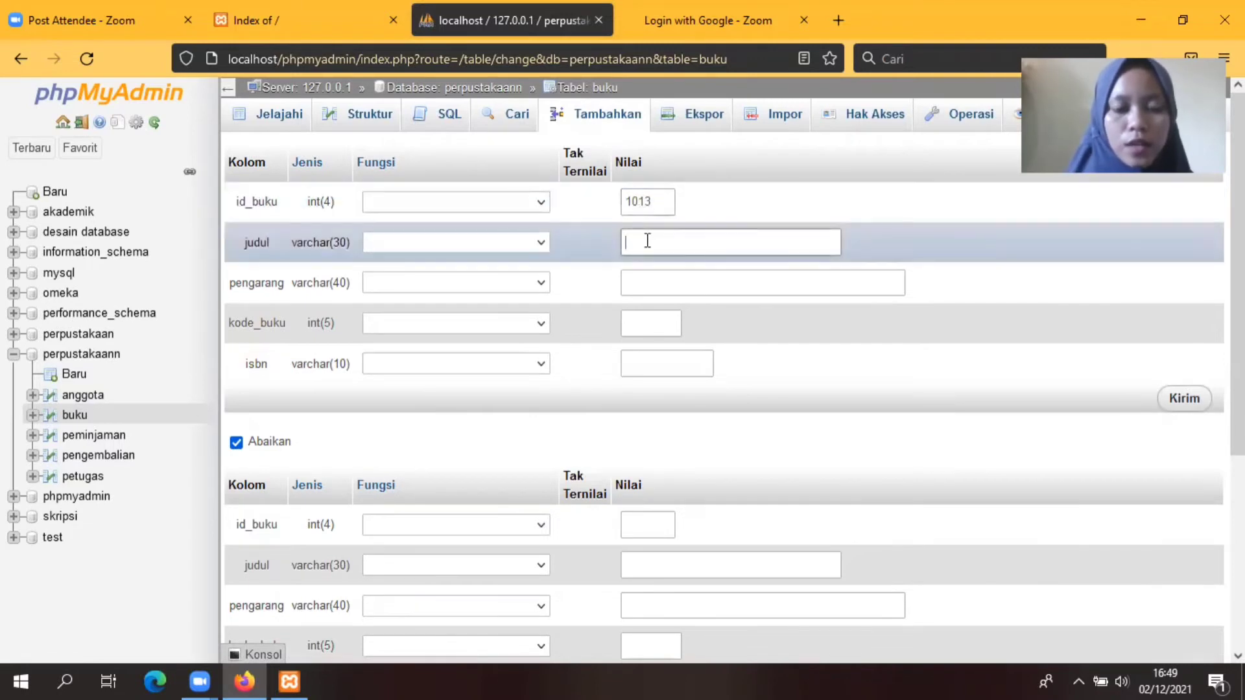
text(Pengantar)
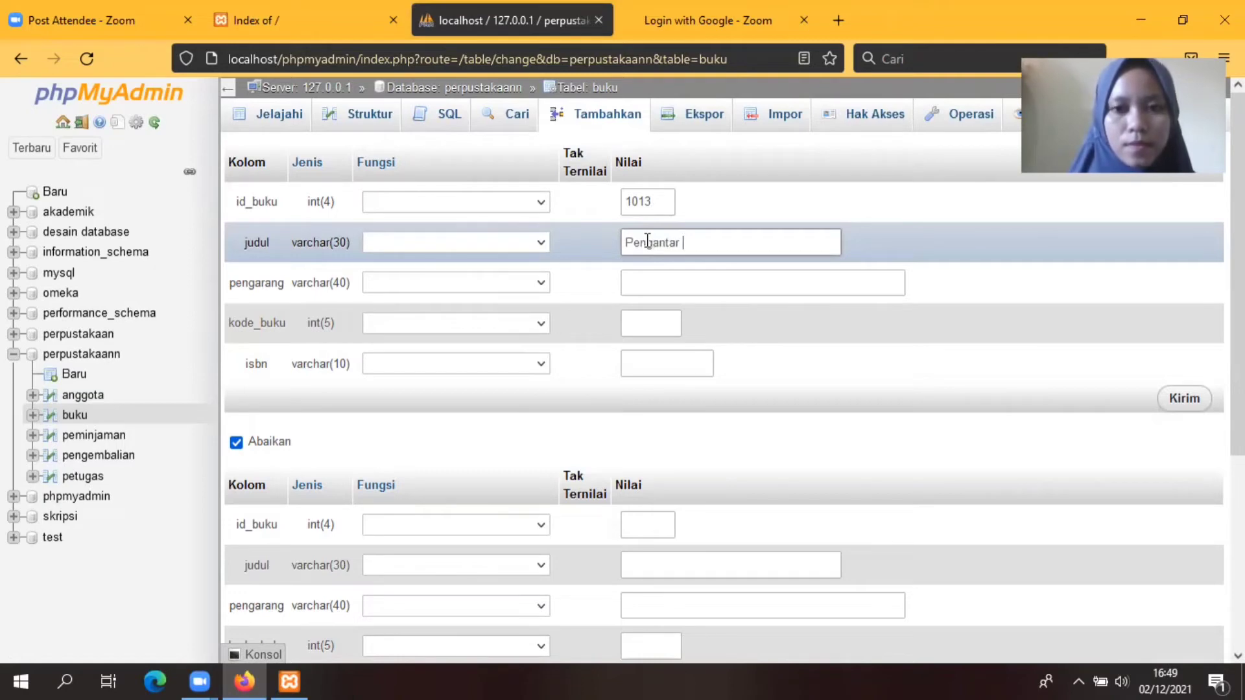
text( Me)
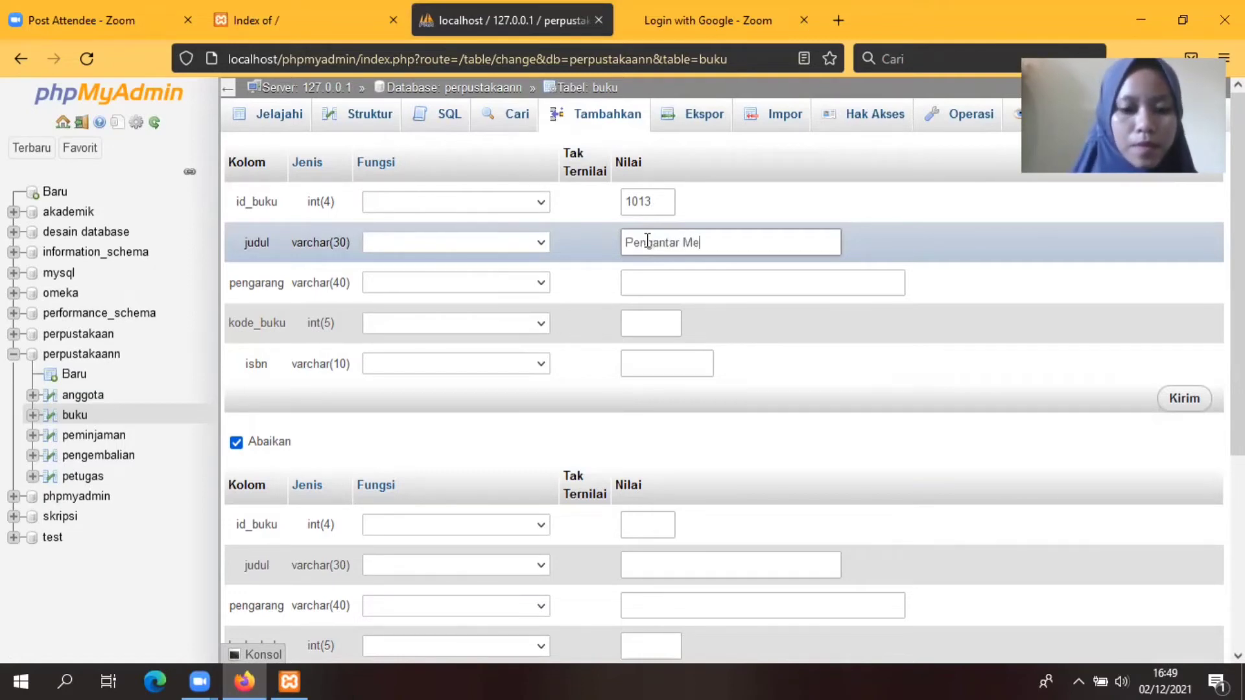
text(tode Penelitian)
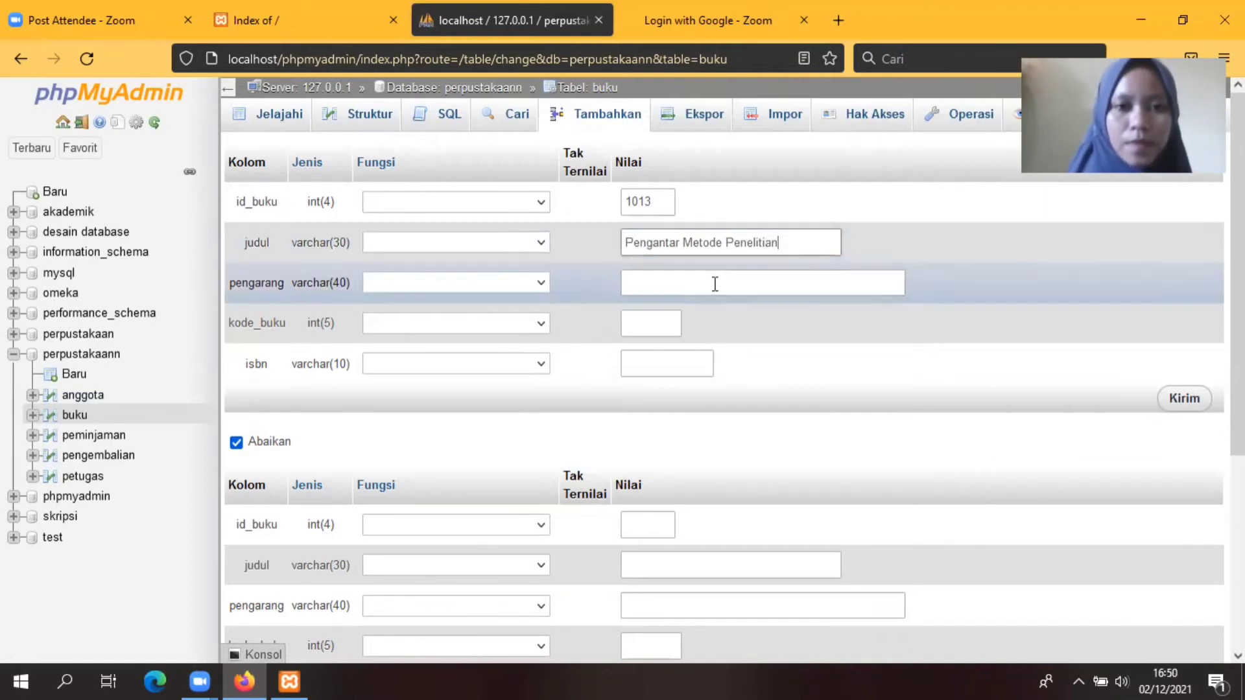
click(655, 281)
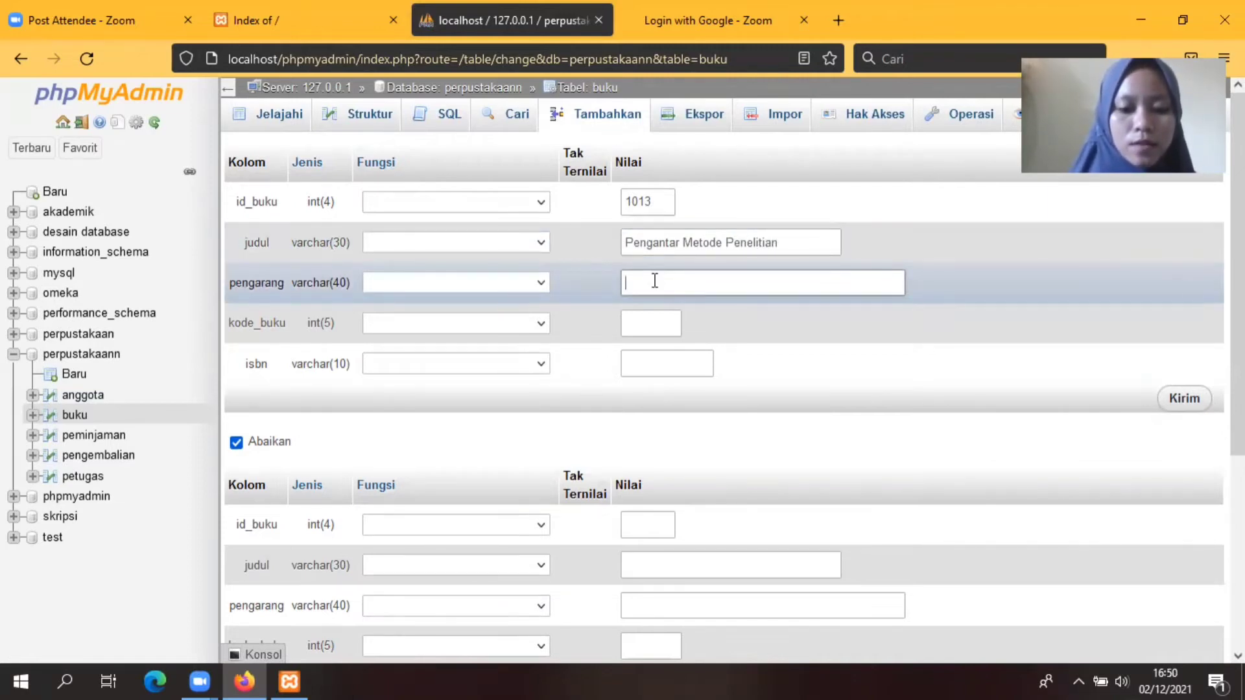
text(Dewi)
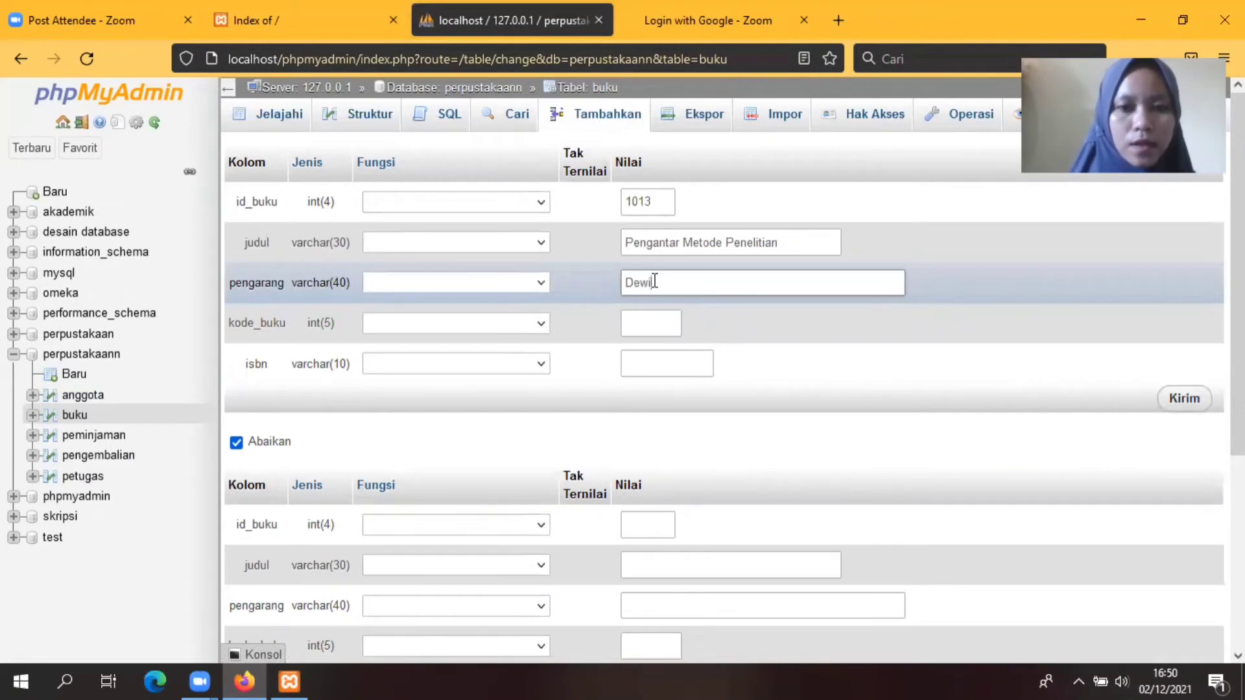
text( Widi)
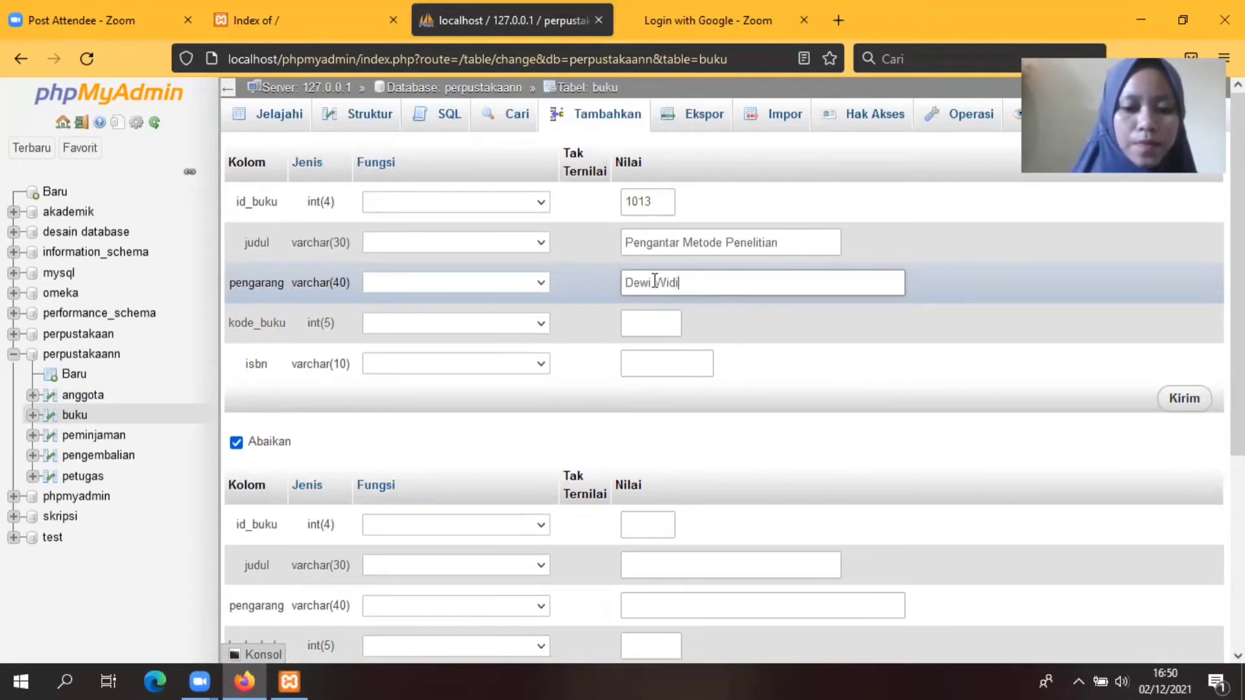
text(astuti)
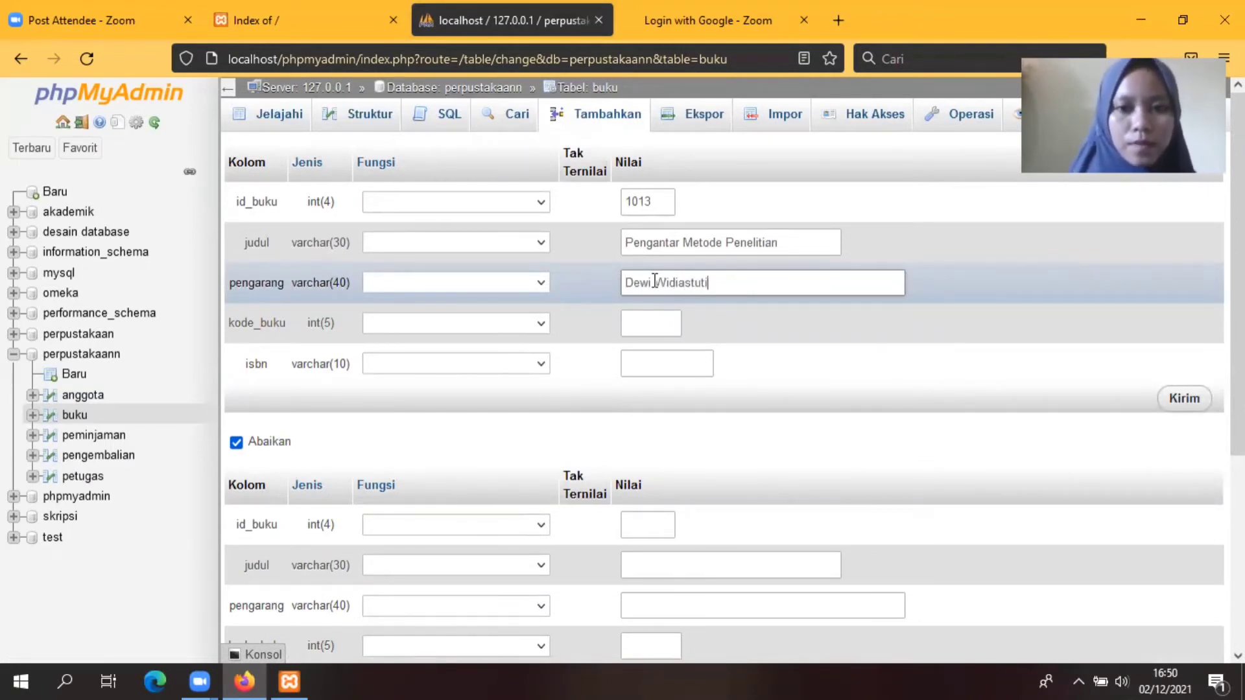
text(, dkk)
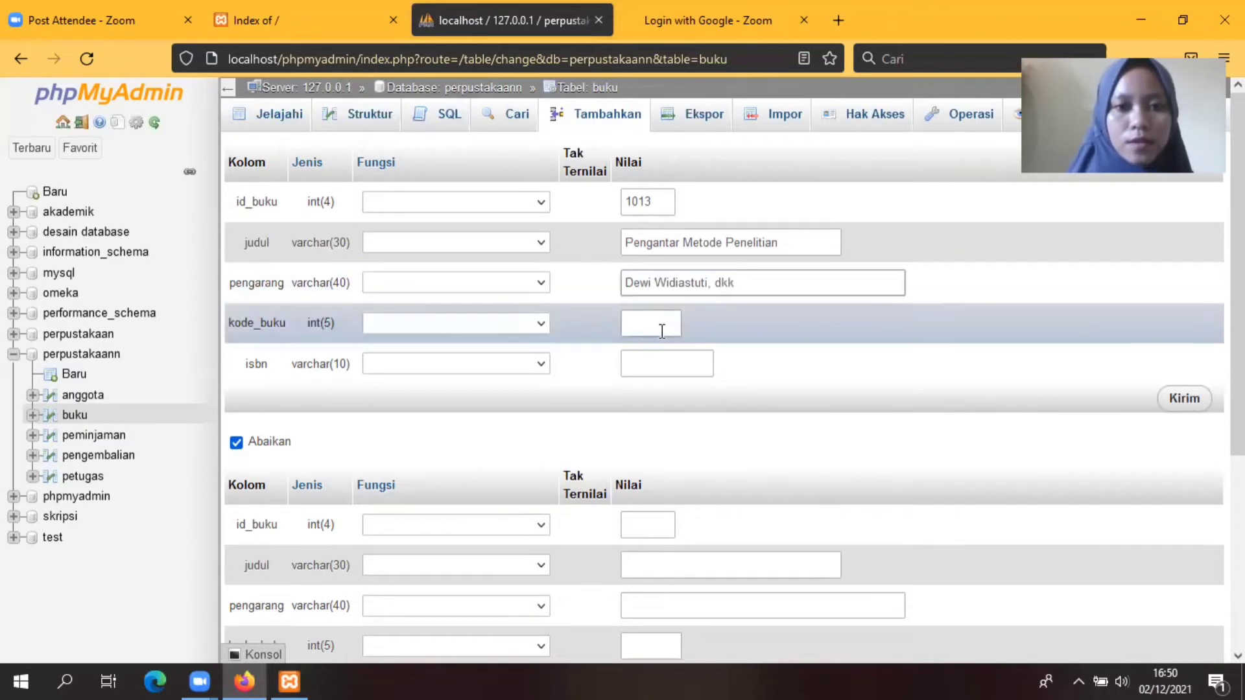
Step: Enter kode_buku 13 and ISBN 97754323, then save book 1013
click(658, 327)
text(13)
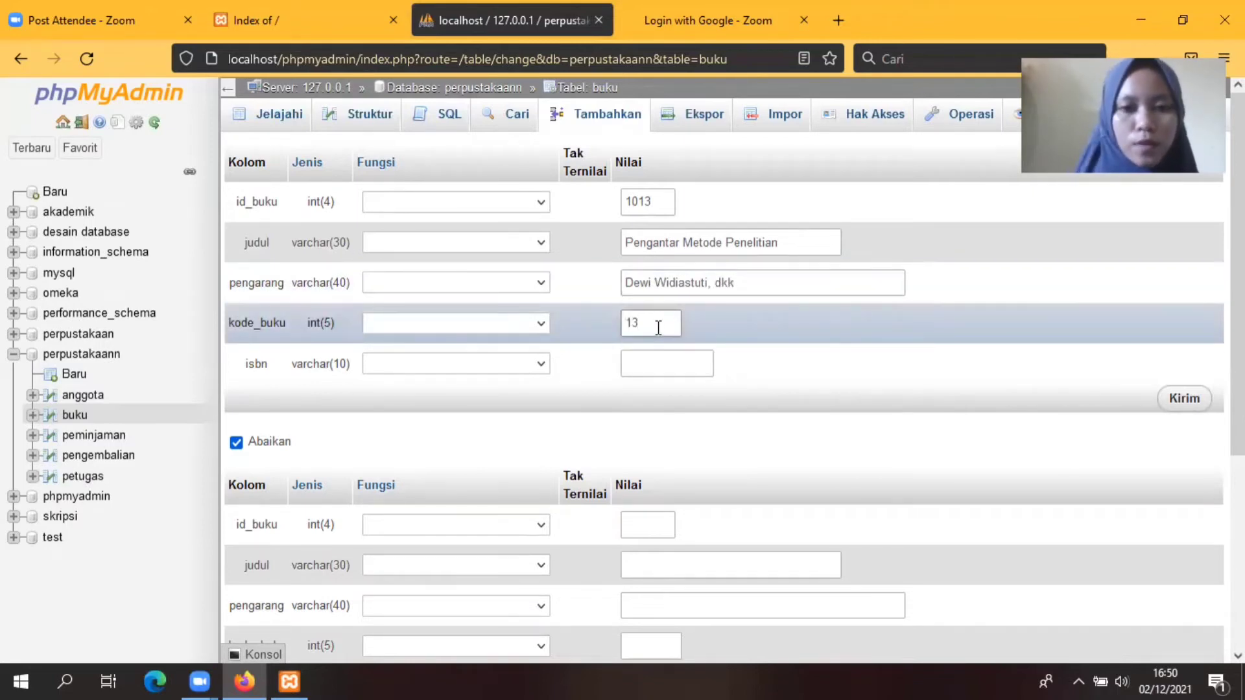
click(660, 363)
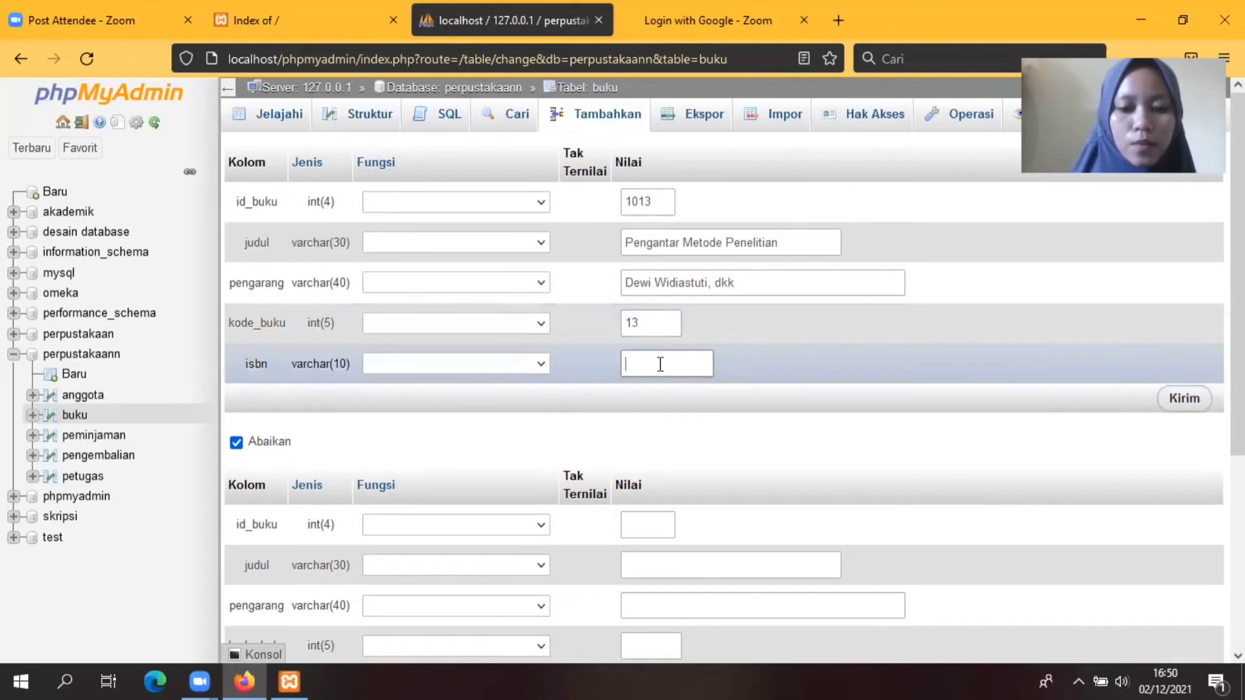
text(97754)
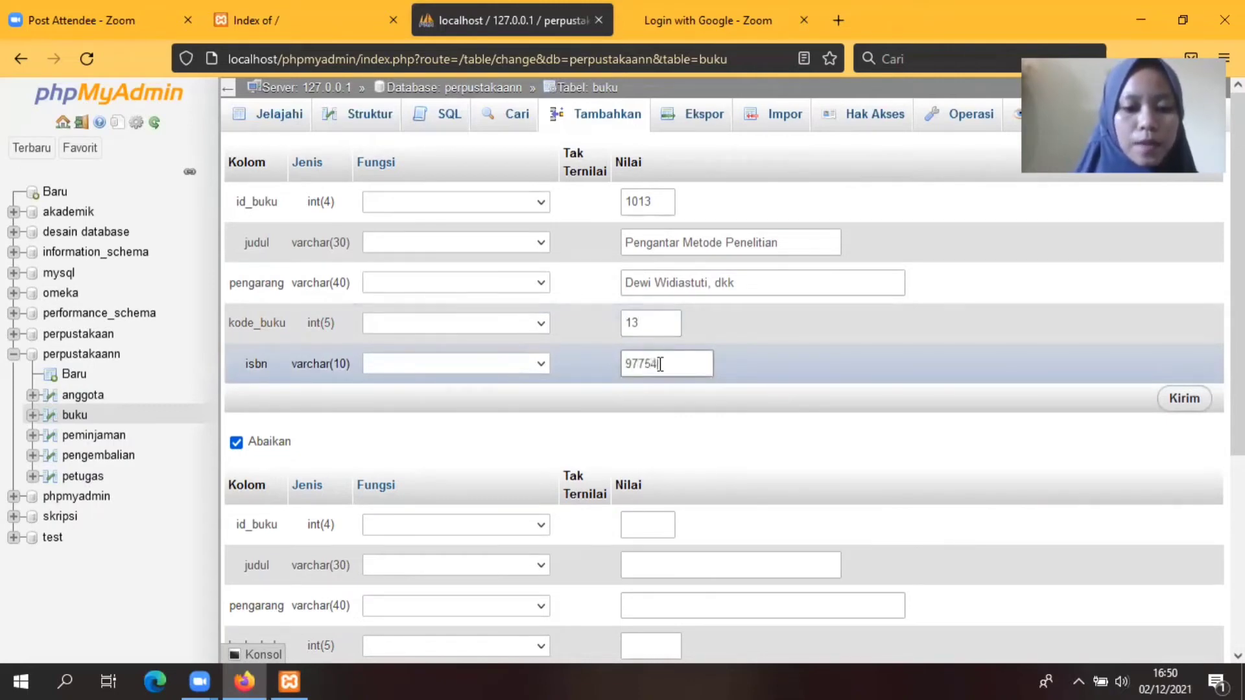
text(323)
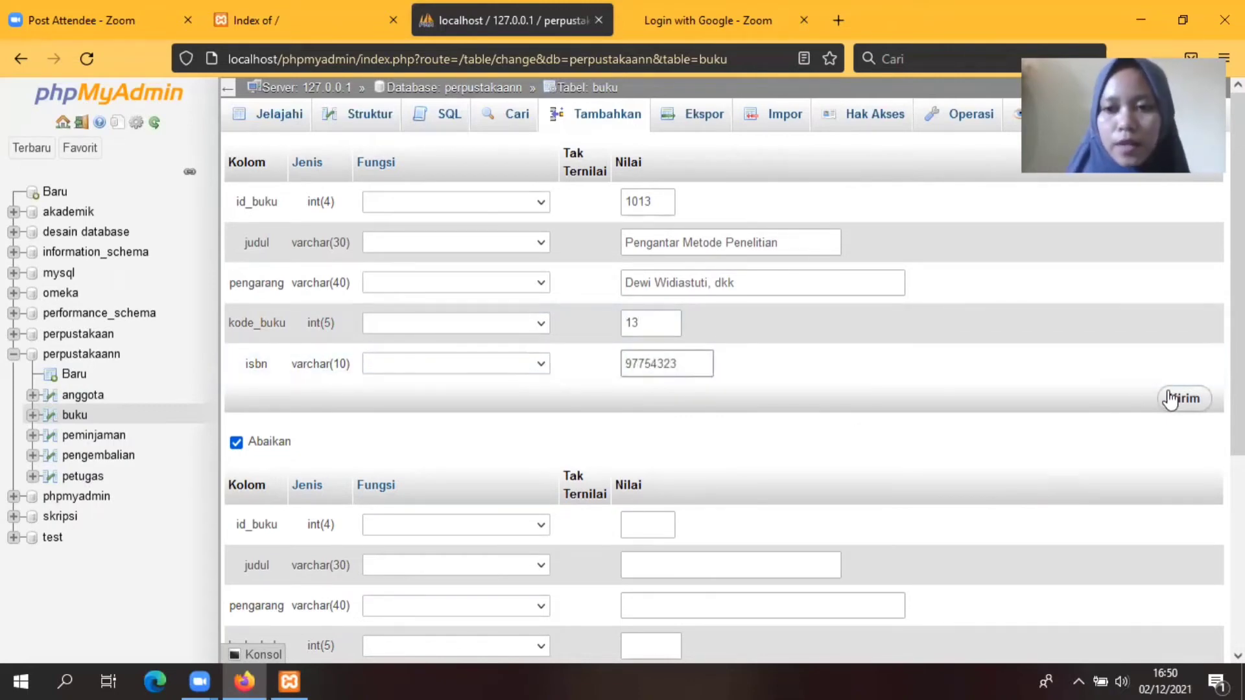
click(1179, 401)
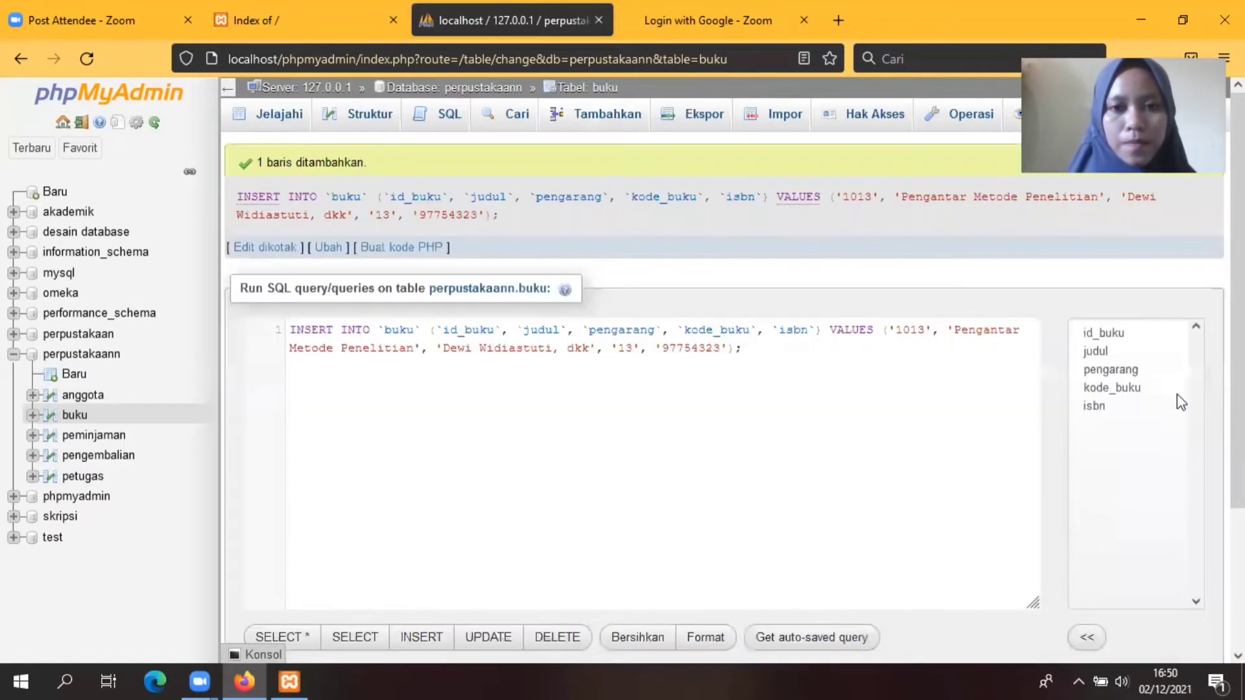
Step: Start book 1014 titled 'Belajar Matematika' with its author
click(598, 118)
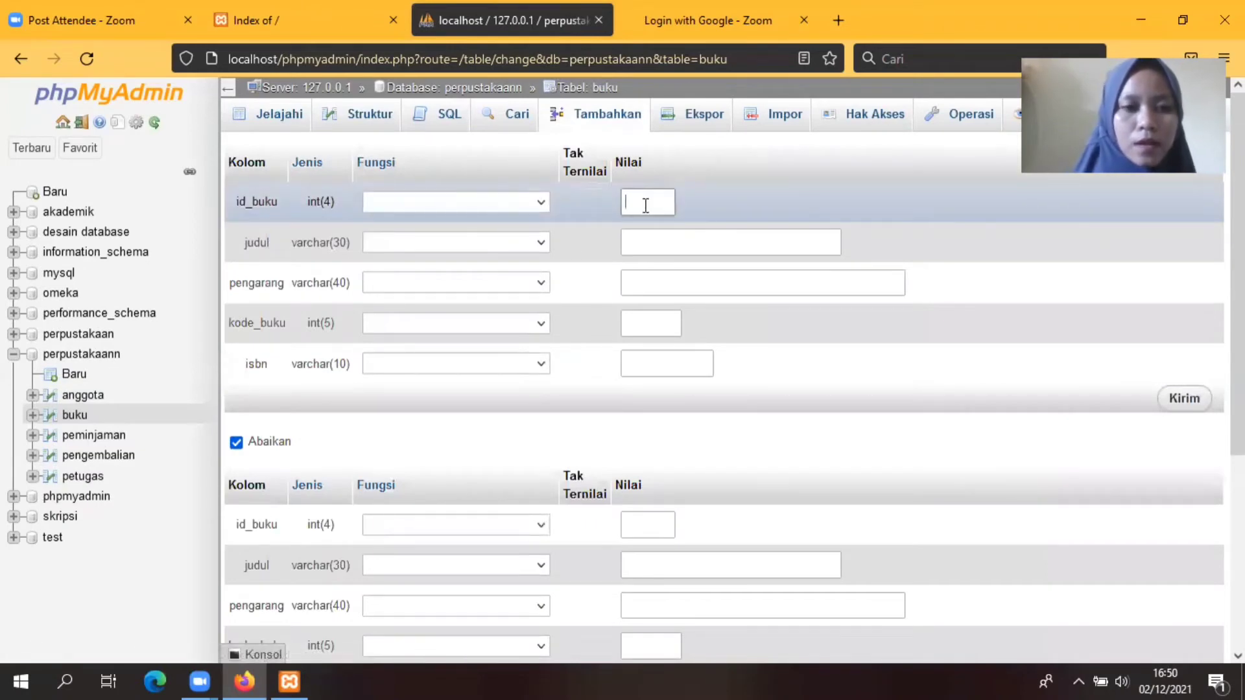
text(1014)
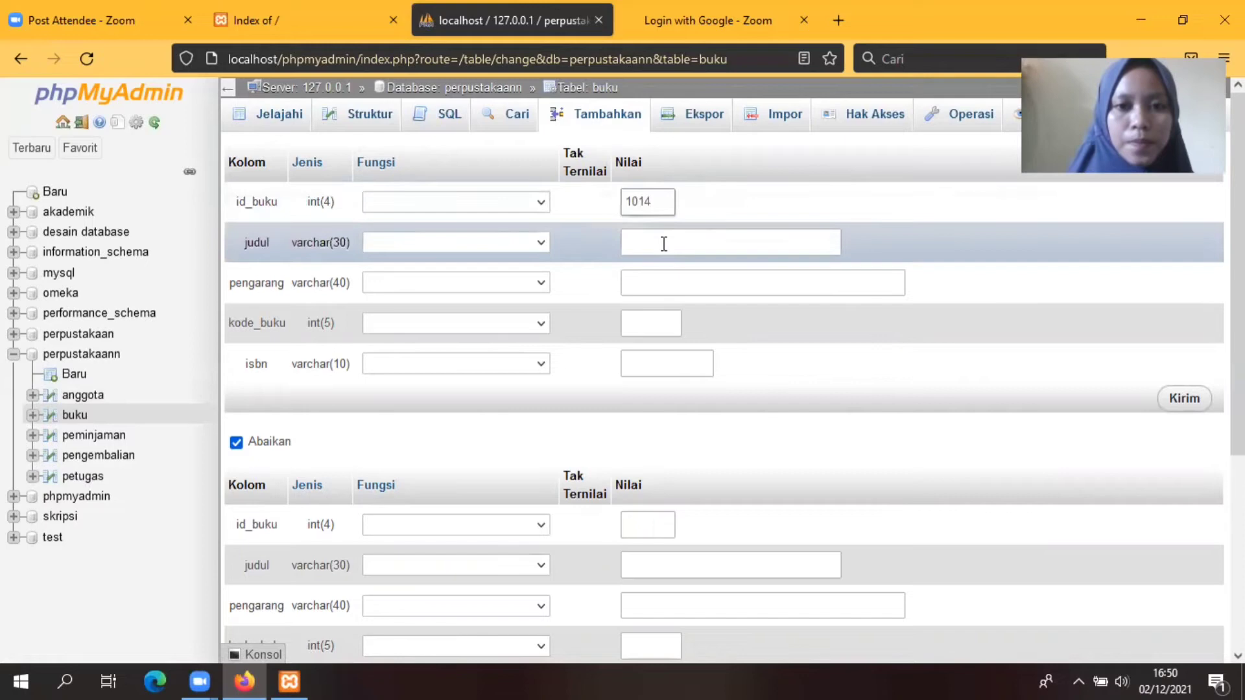
click(664, 244)
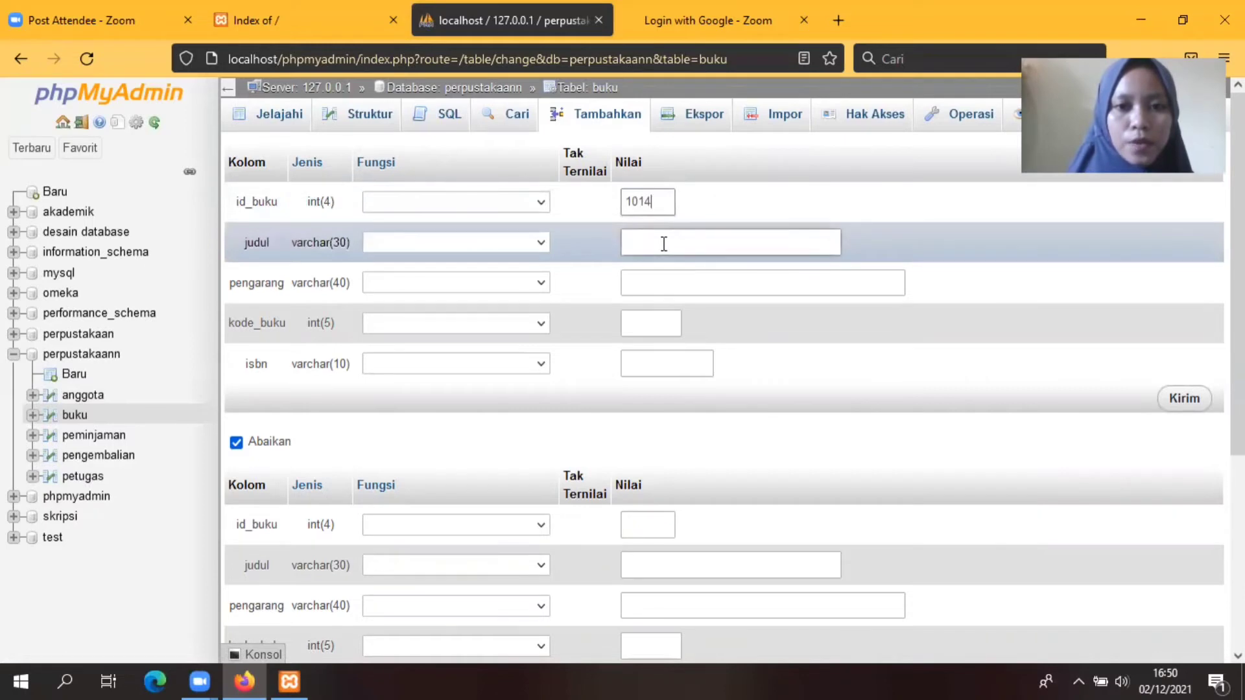
text(B)
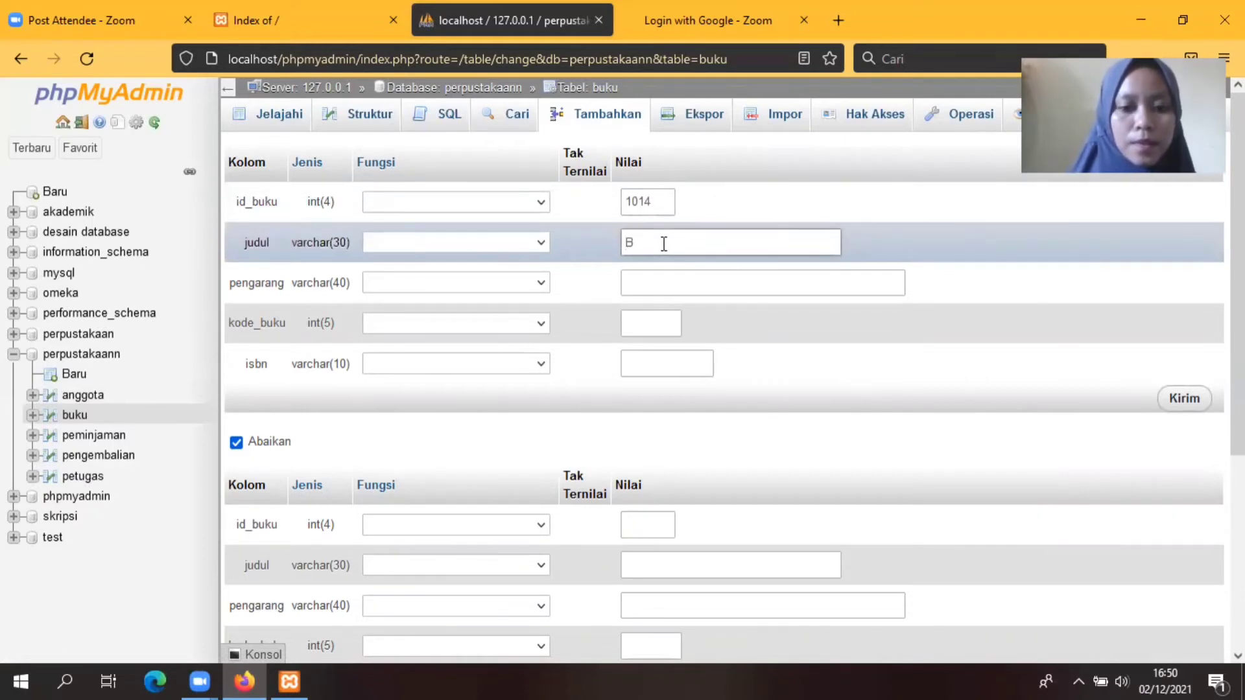
text(elajar Matematika)
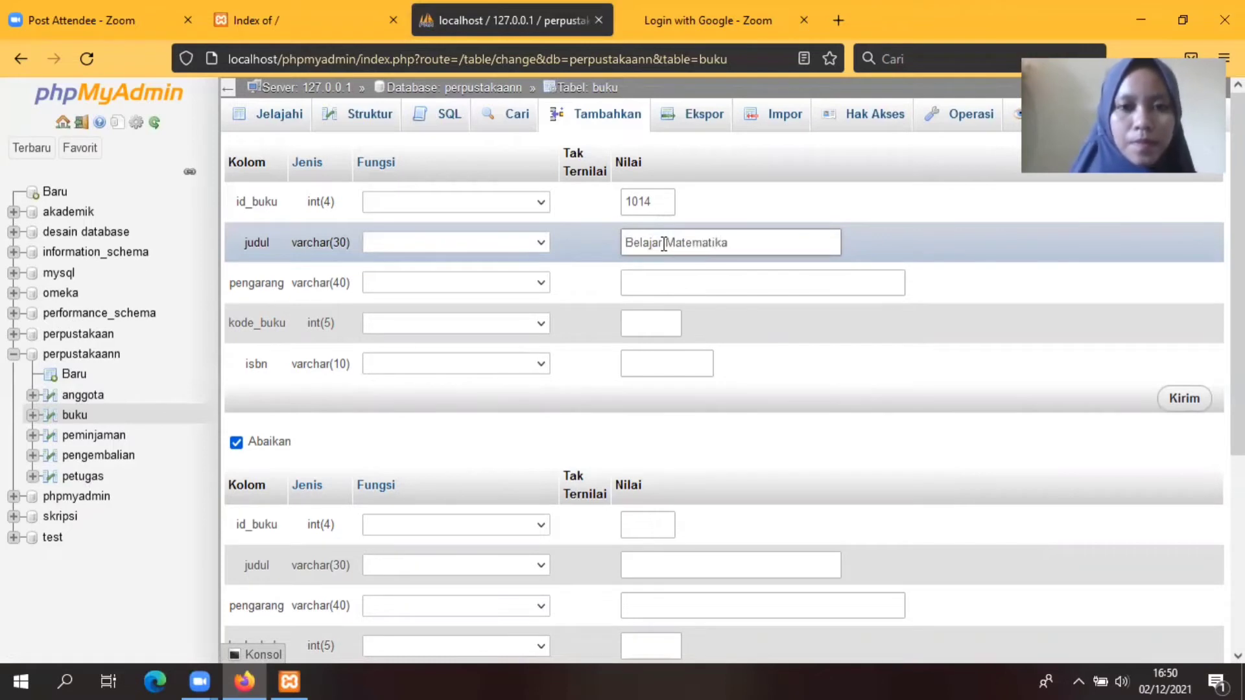
click(675, 284)
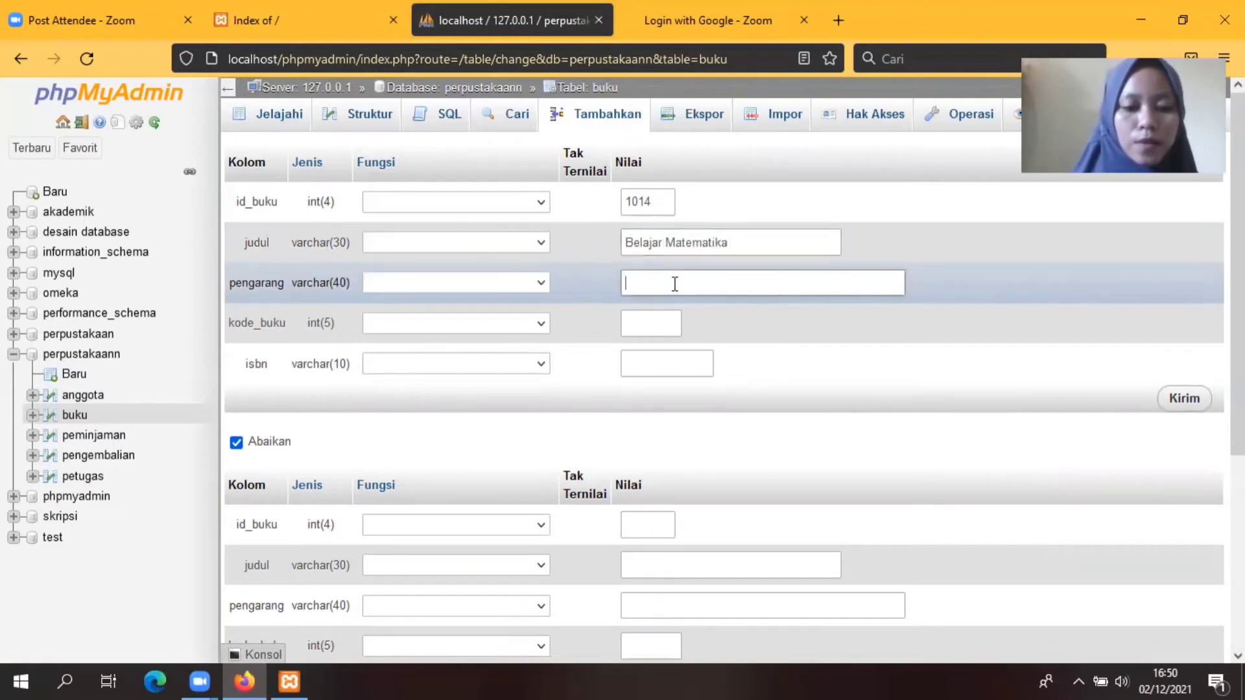
text(Aswan)
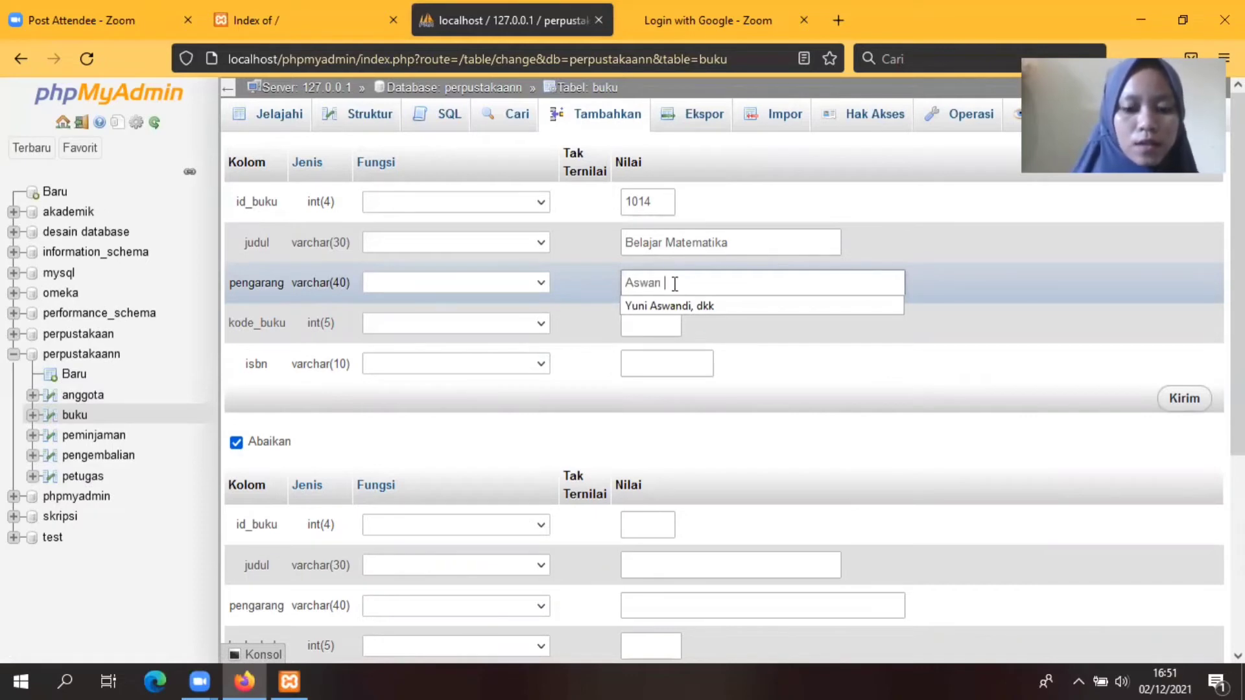
text( Indah Kusuma)
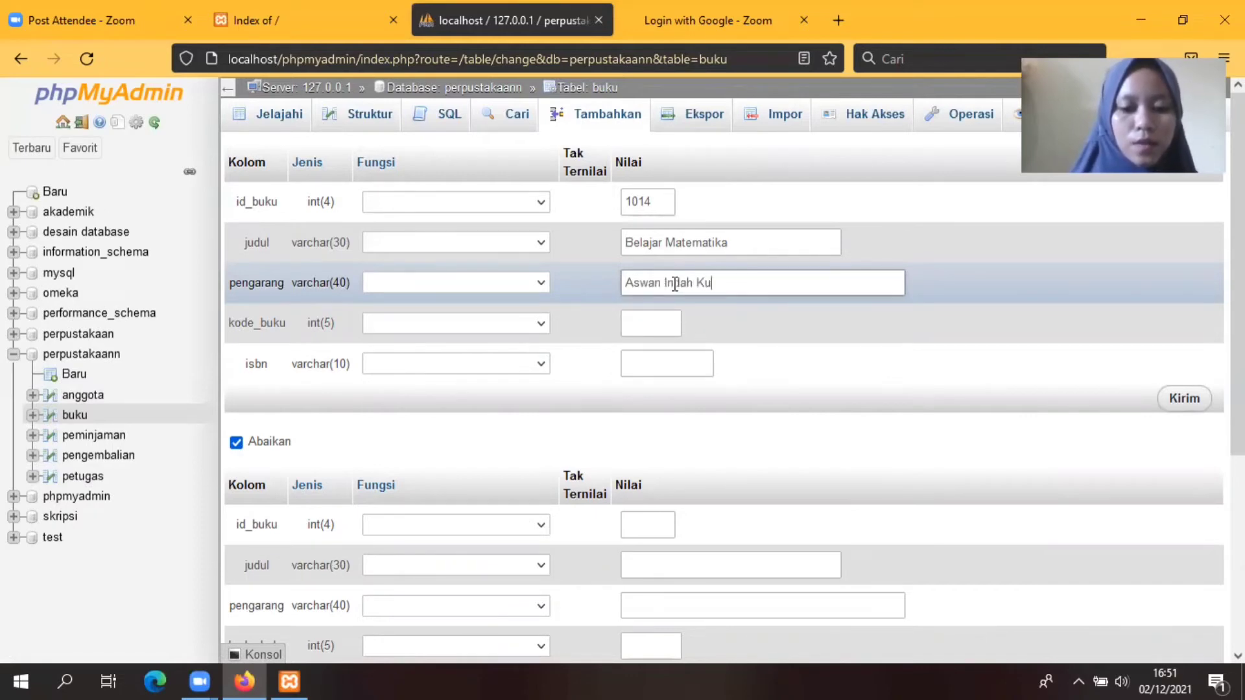
Step: Enter kode_buku 14 and ISBN 97967788, then save book 1014
click(639, 323)
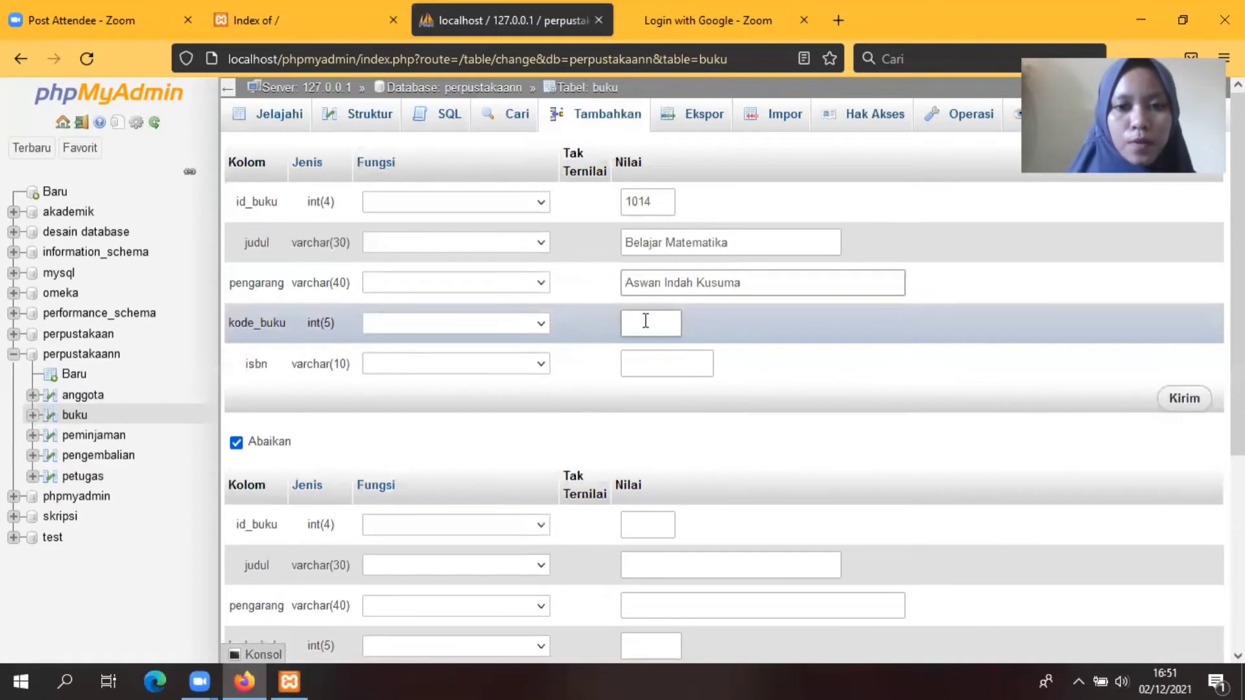
text(14)
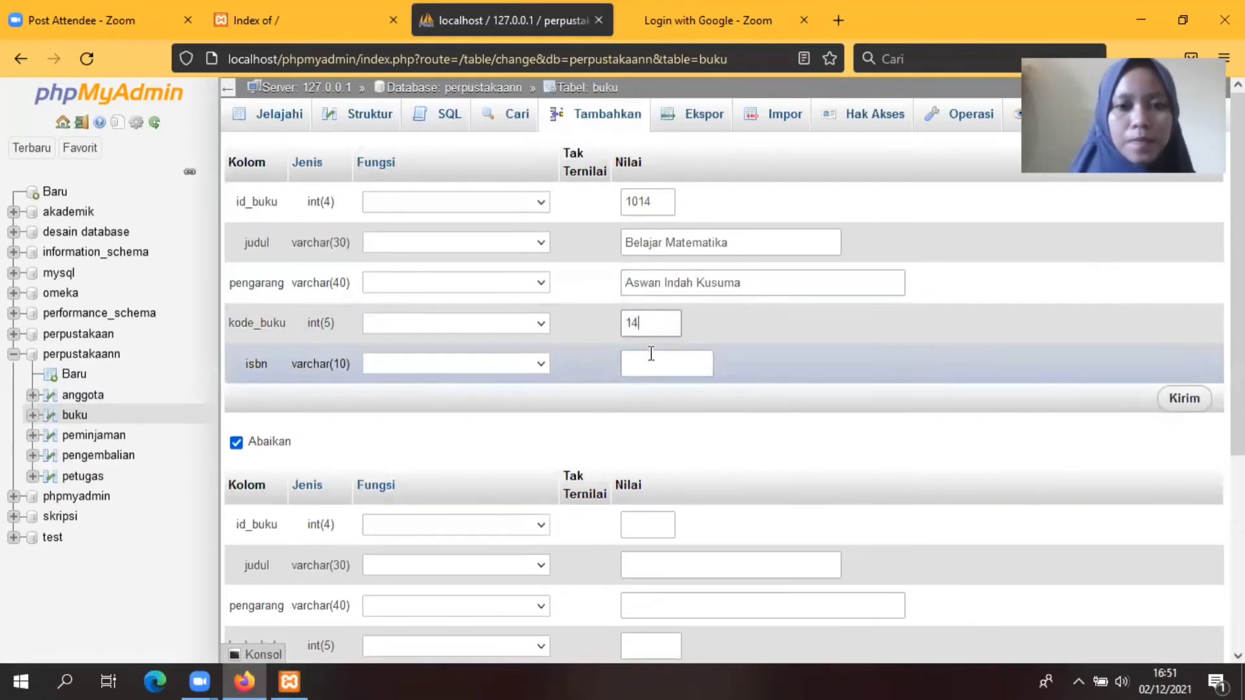
click(650, 361)
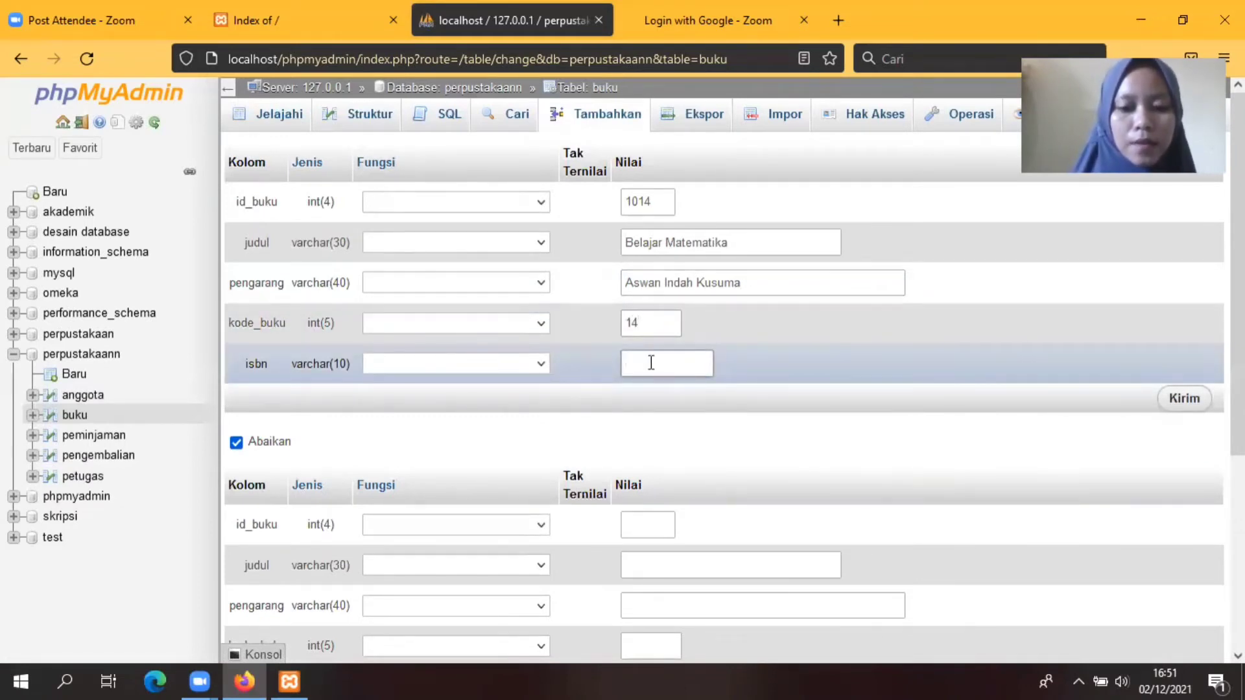
text(9796)
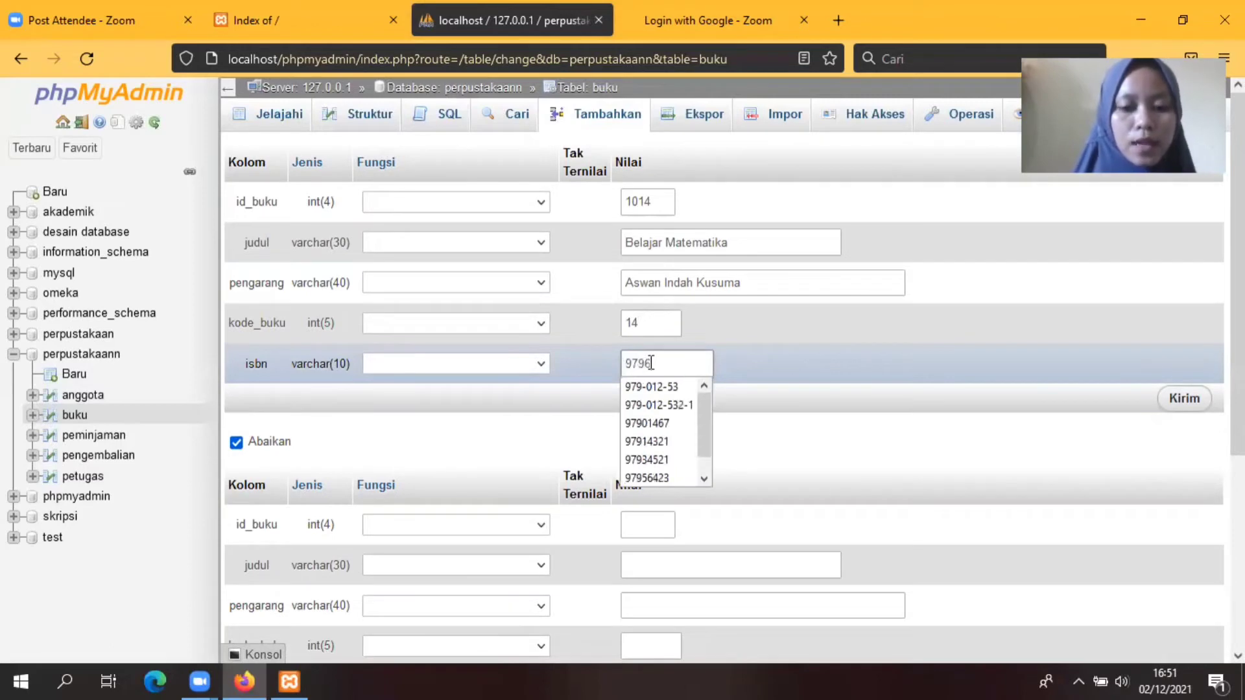
text(7788)
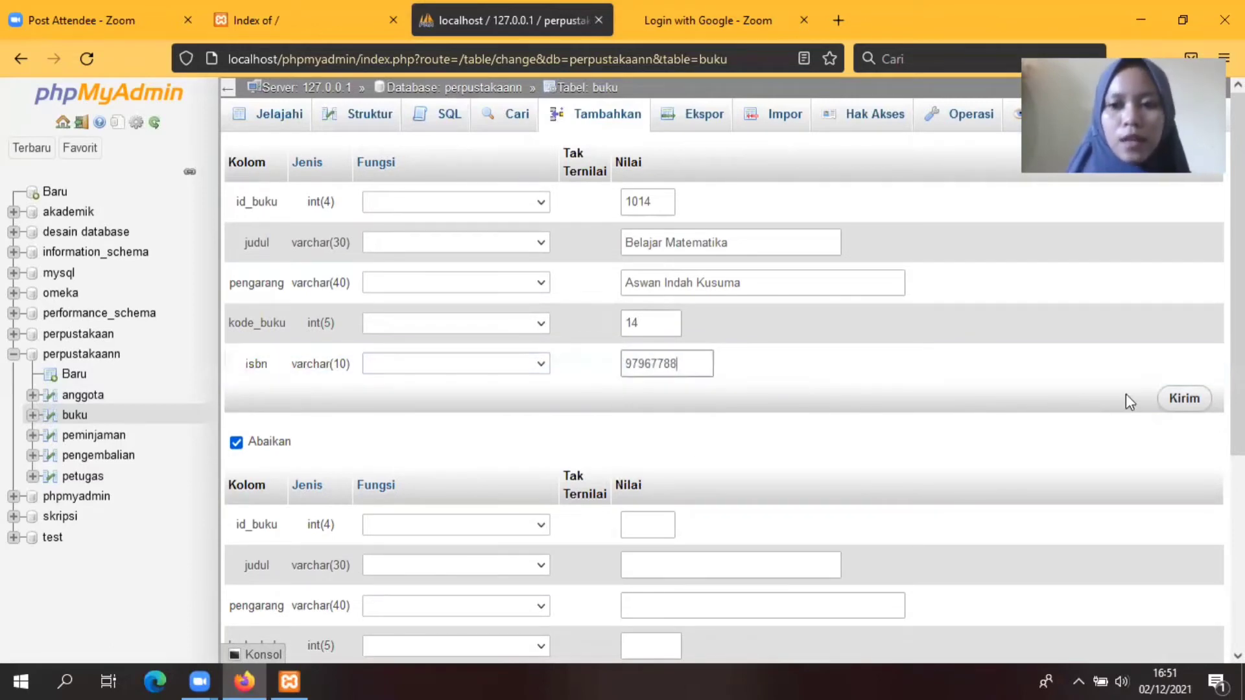
click(1179, 397)
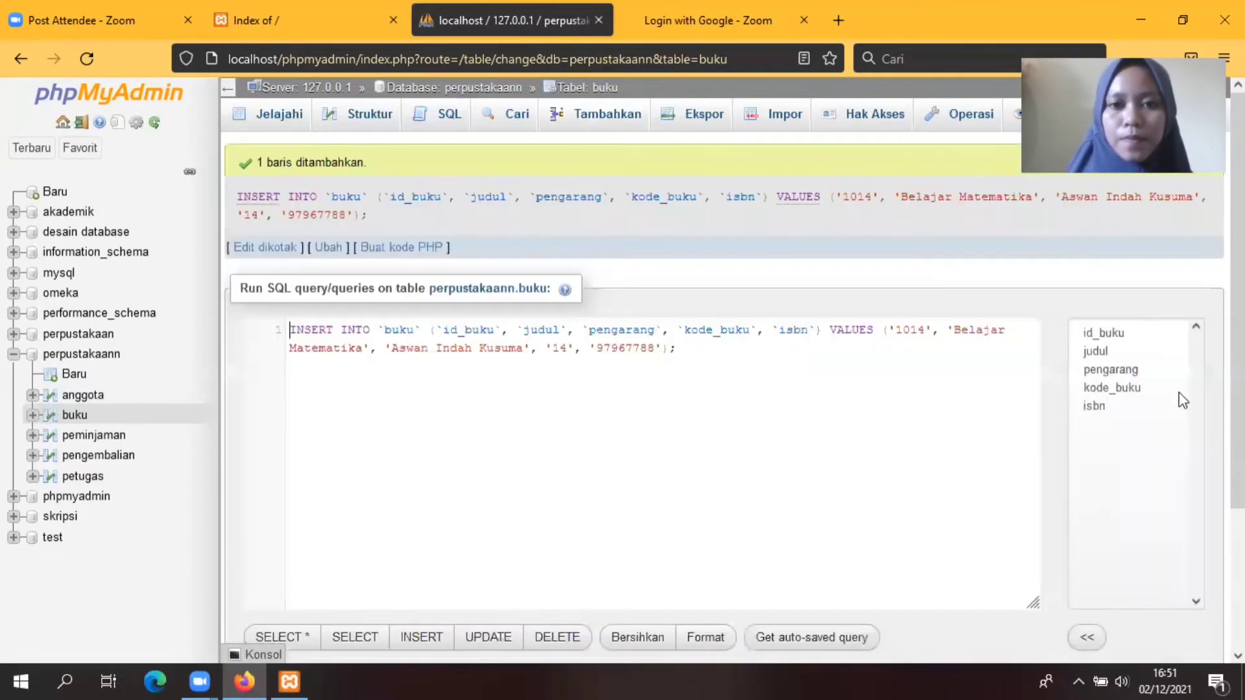
Step: Start book 1015 titled 'Bahasa Inggris' with its authors
click(589, 123)
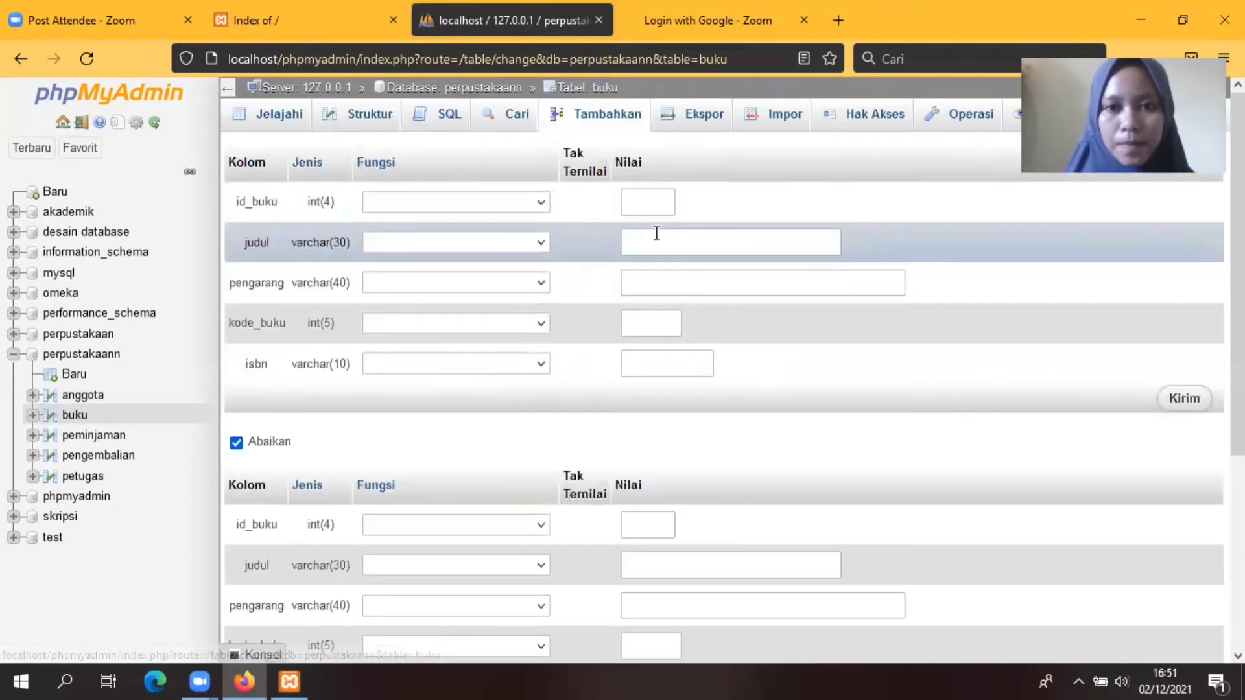
click(655, 206)
text(1)
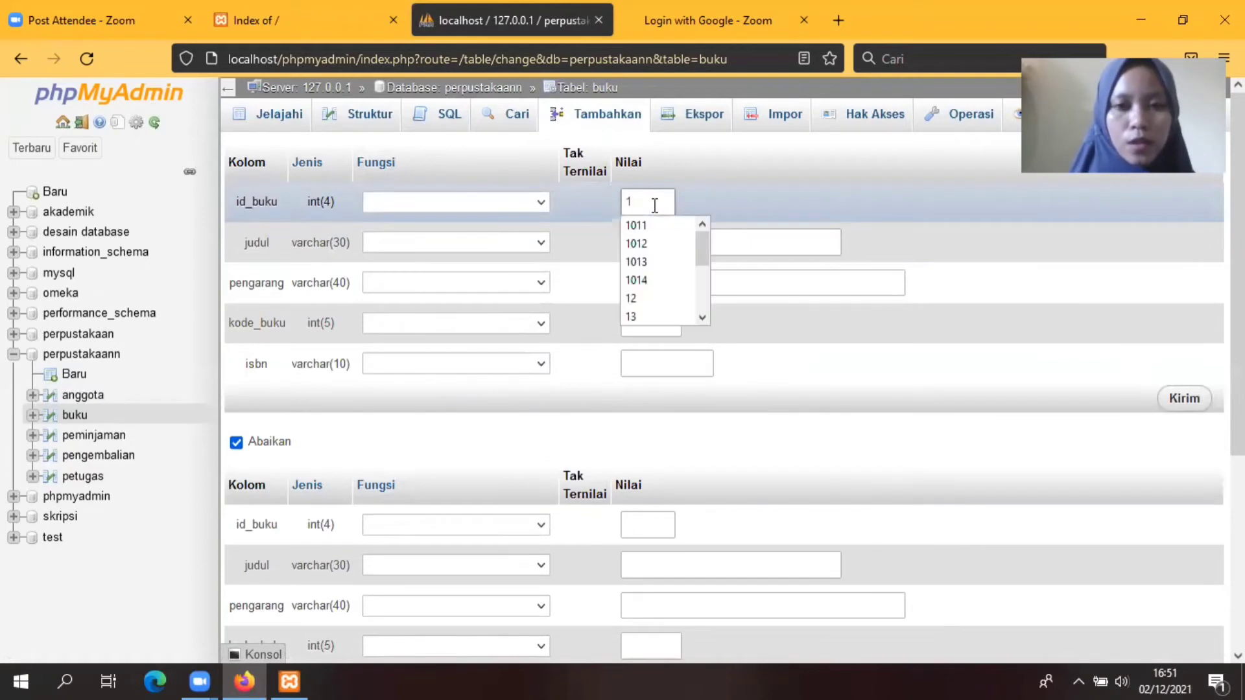
text(015)
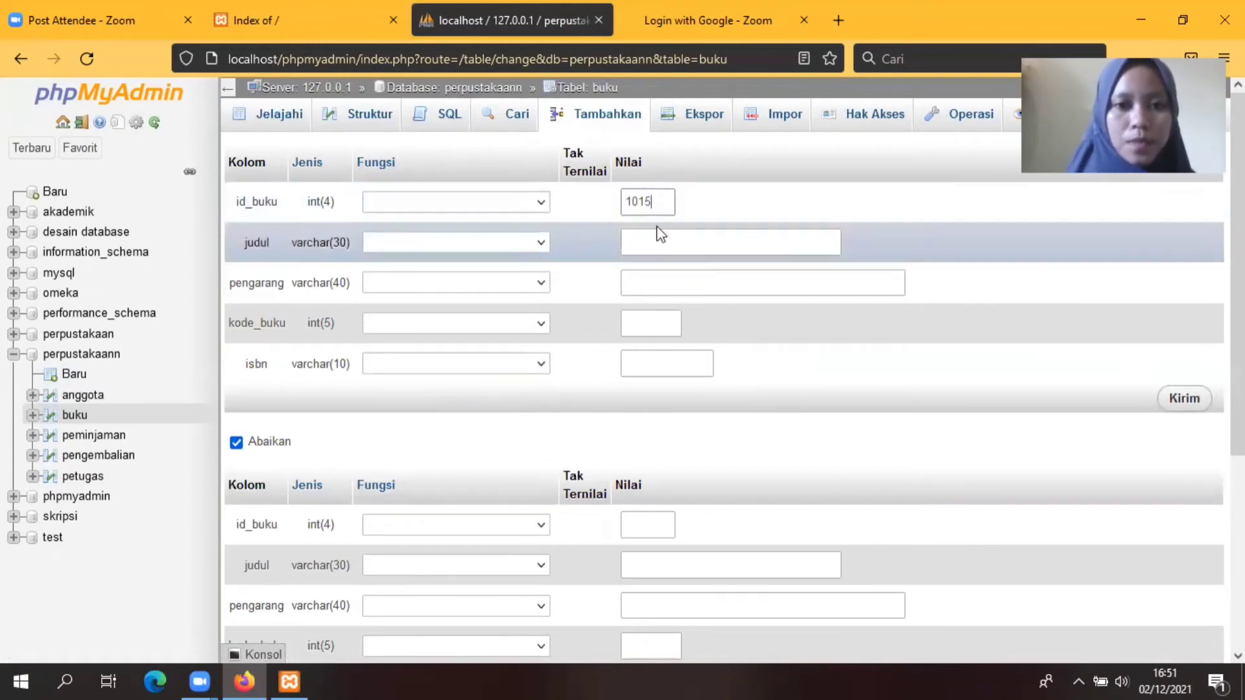
click(658, 242)
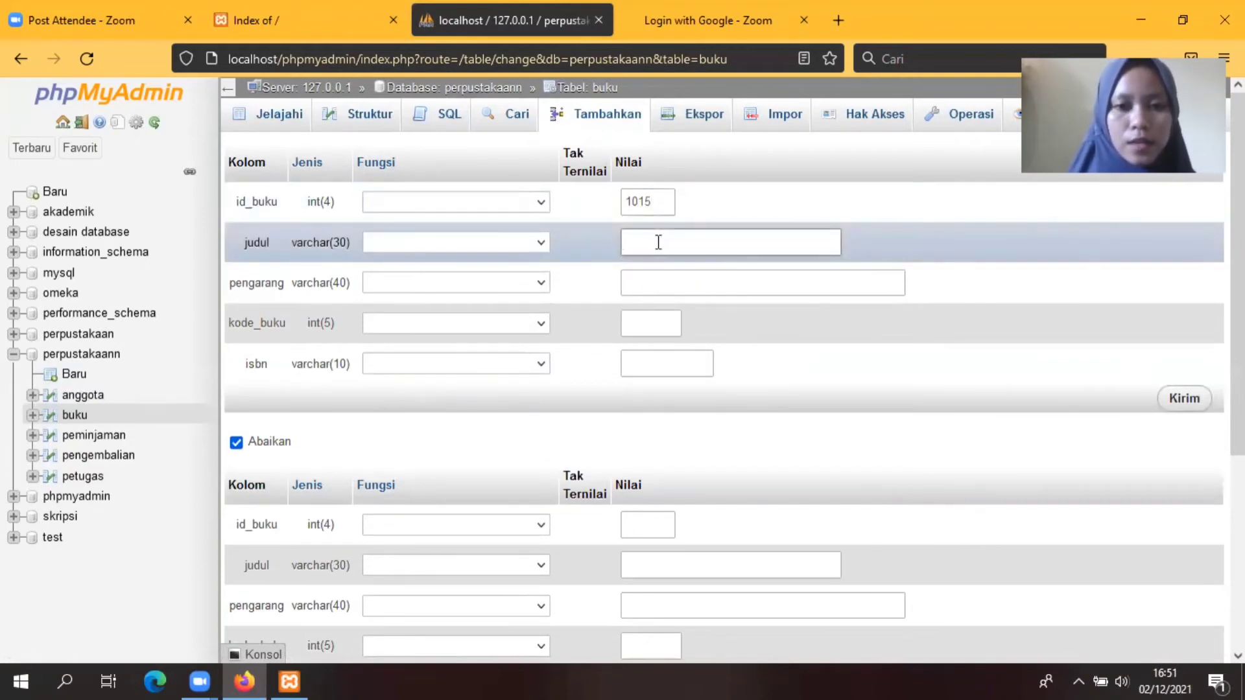
text(Bahasa I)
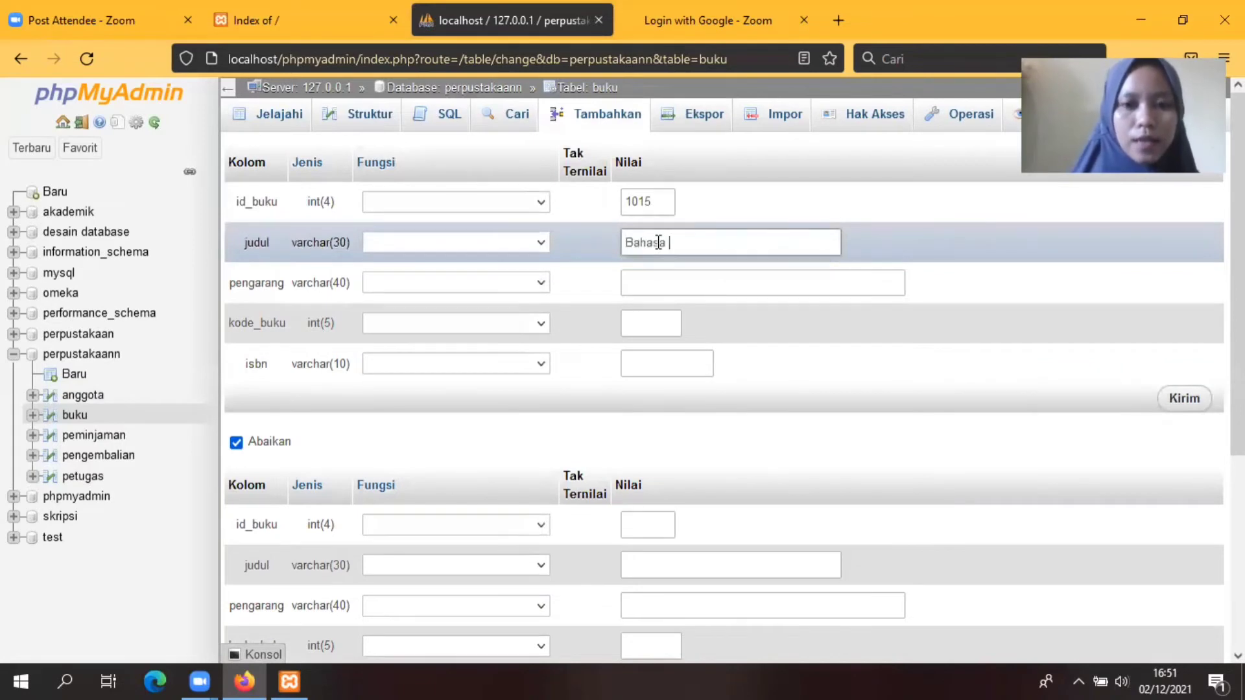
text(nggris)
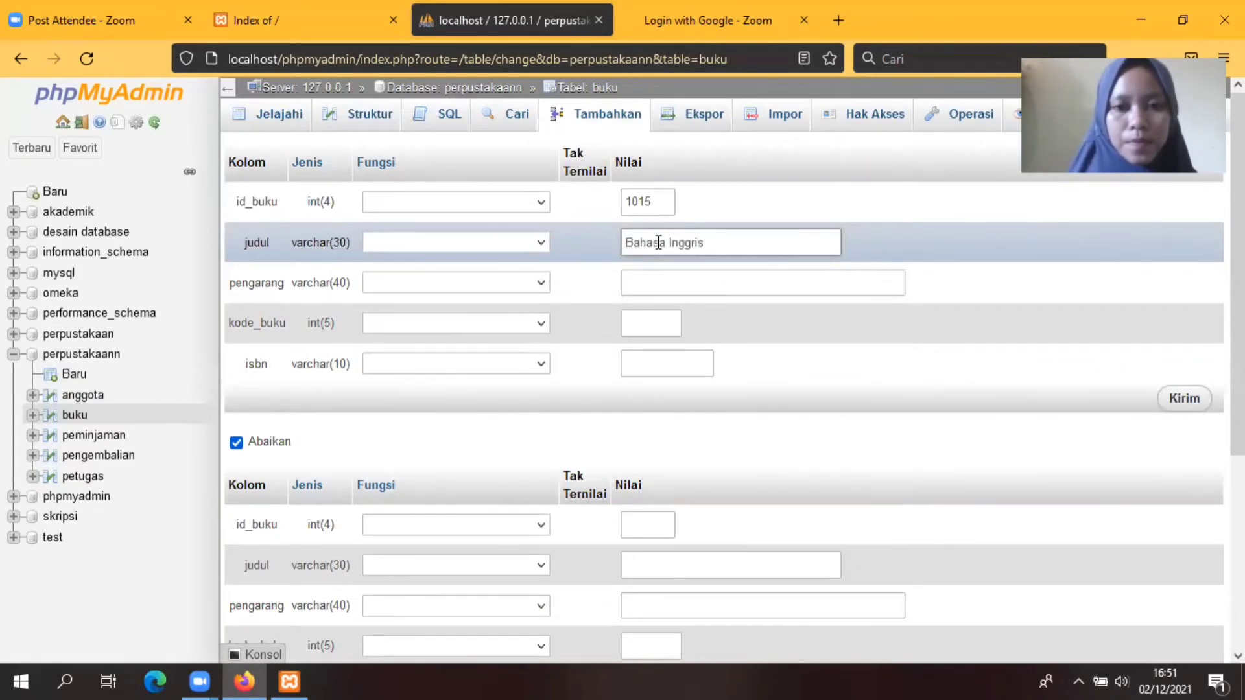
click(656, 279)
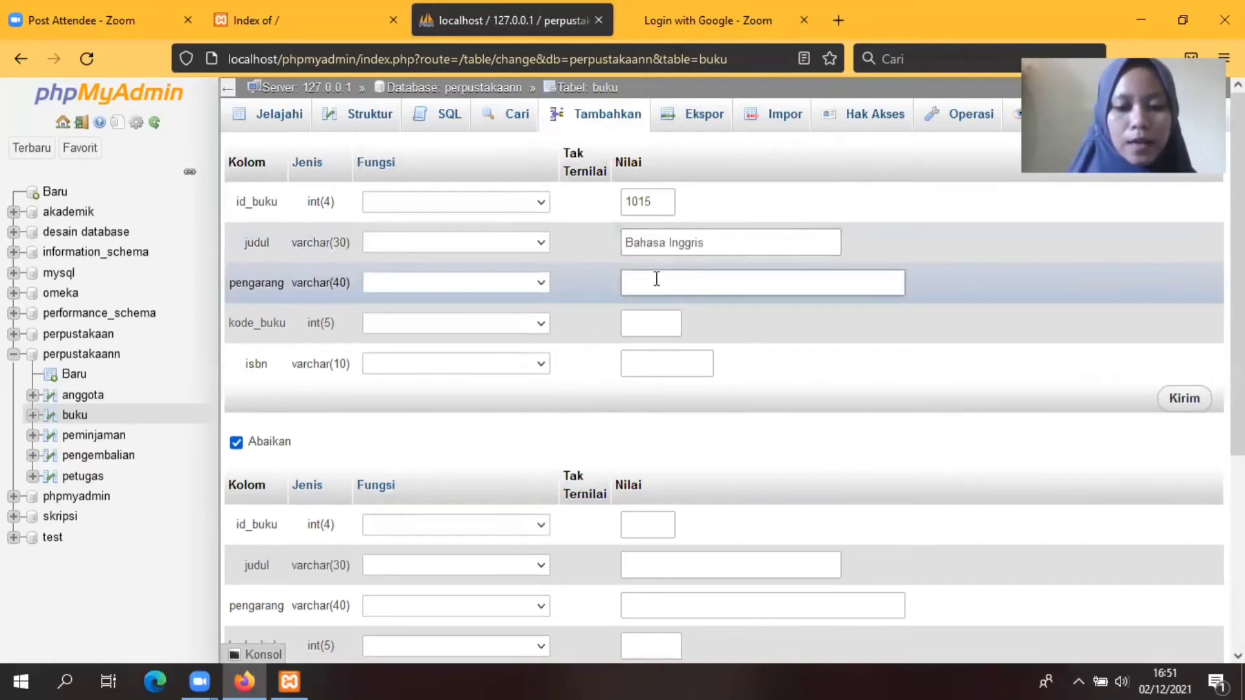
text(V)
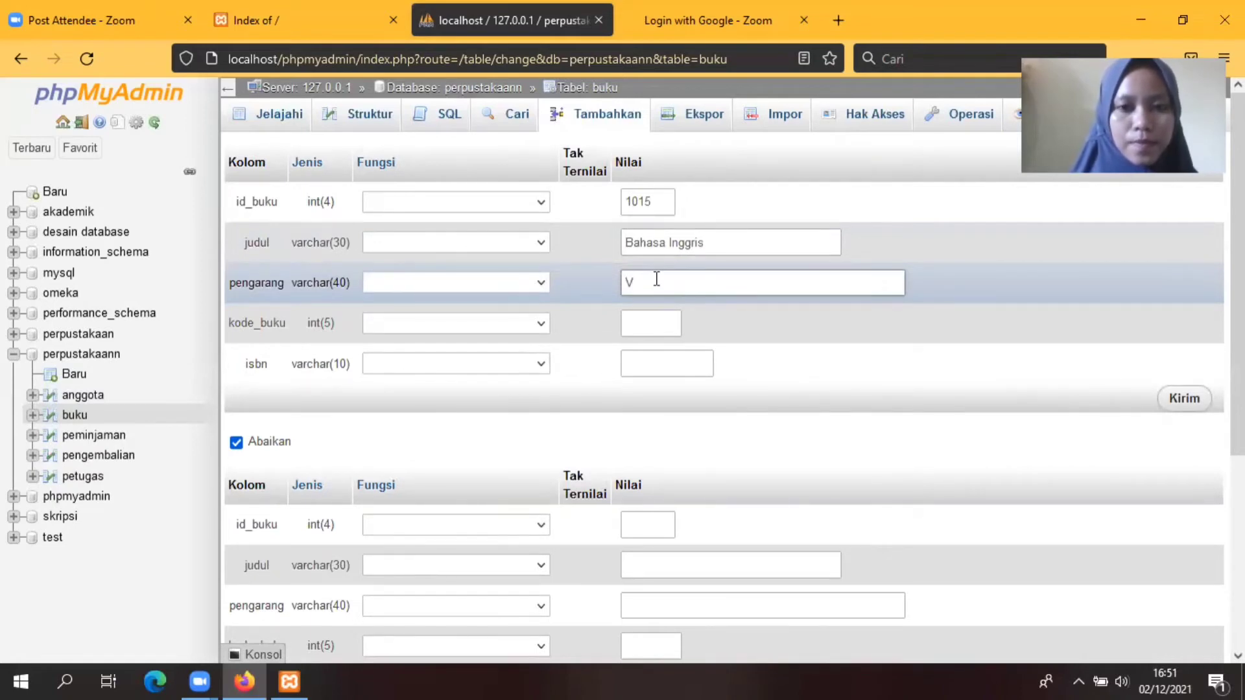
text(ina)
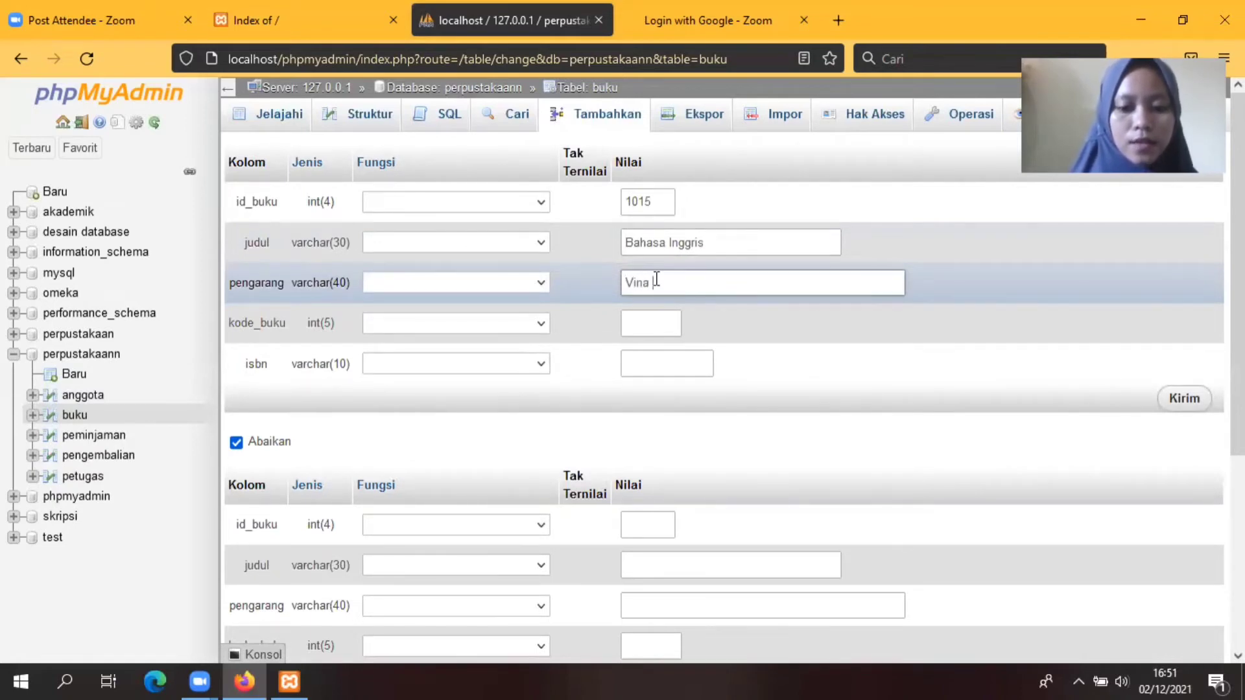
text( Kurnia,)
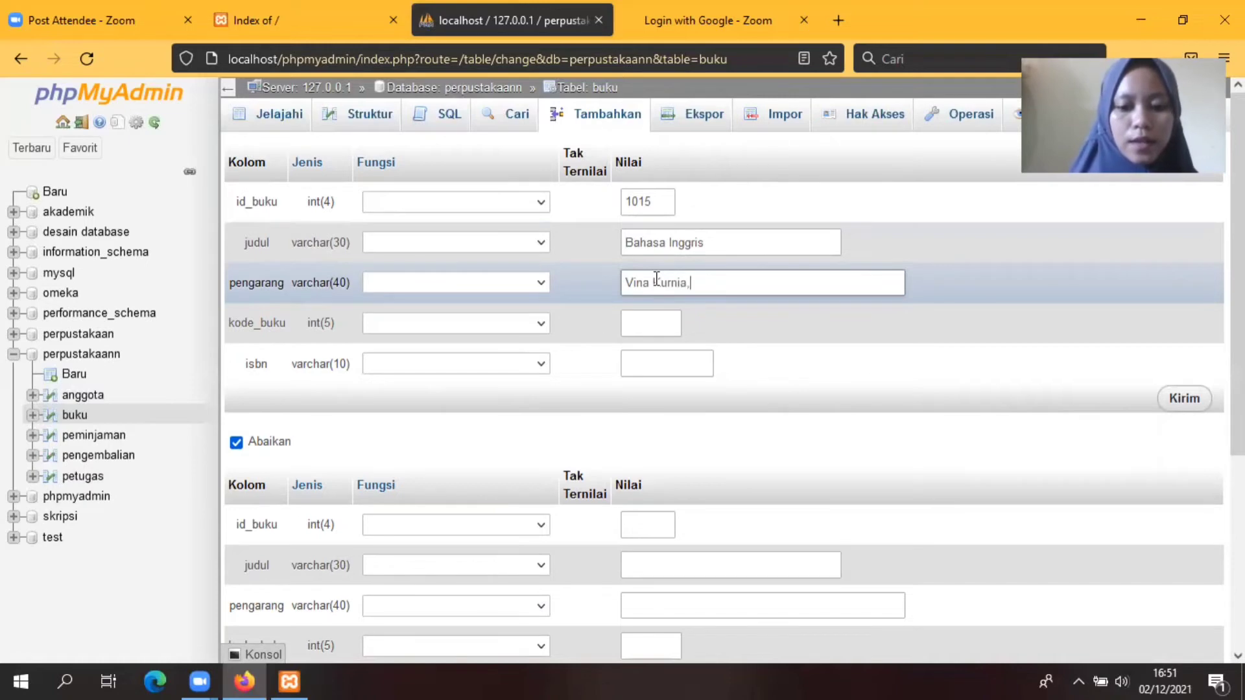
text( dkk)
Step: Enter kode_buku 15 and ISBN 96756421, then save book 1015
click(656, 321)
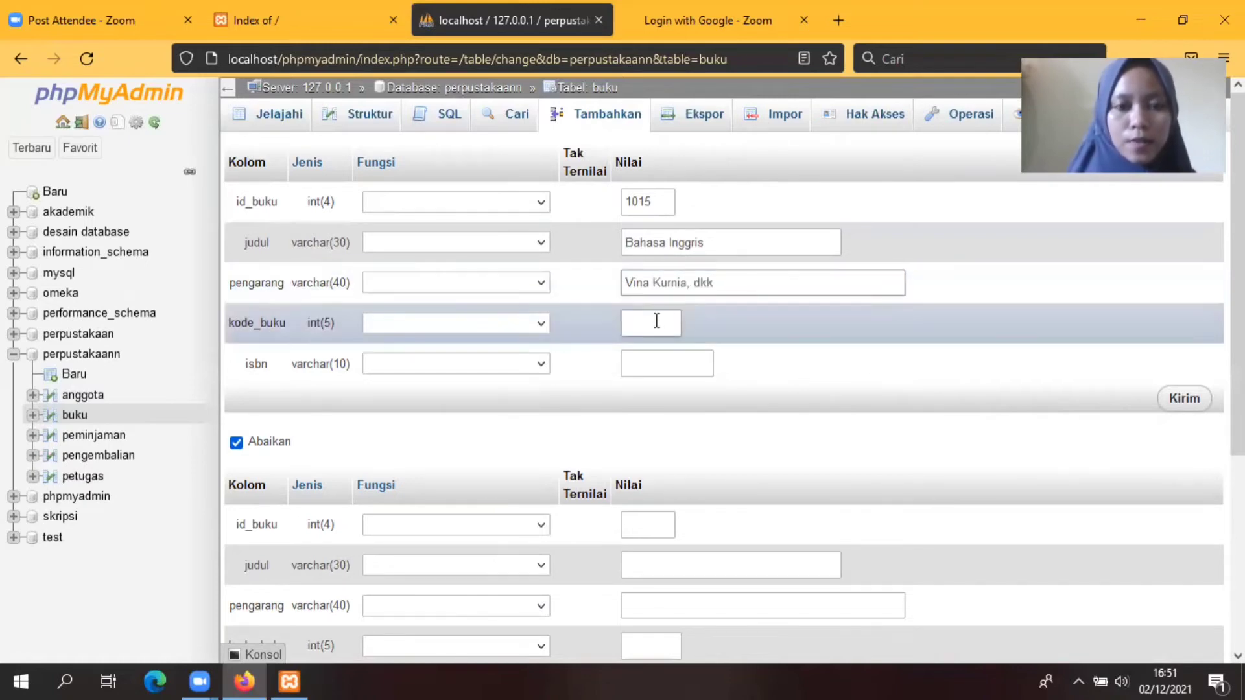
text(15)
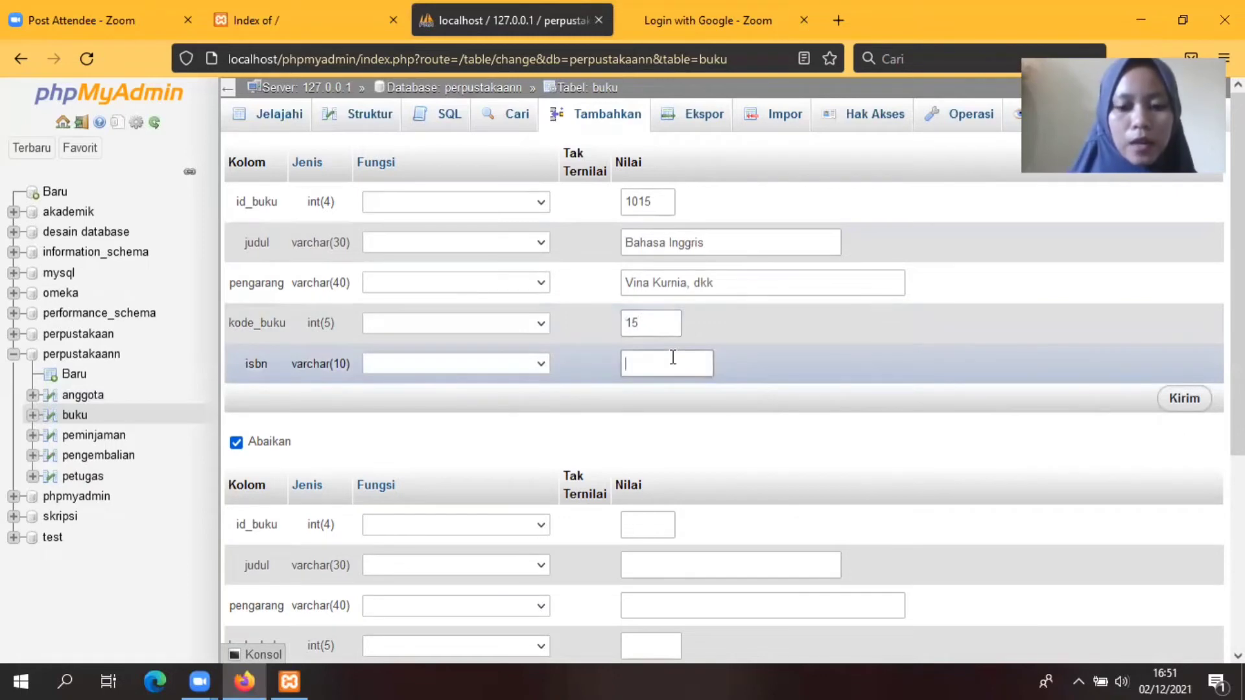
text(9)
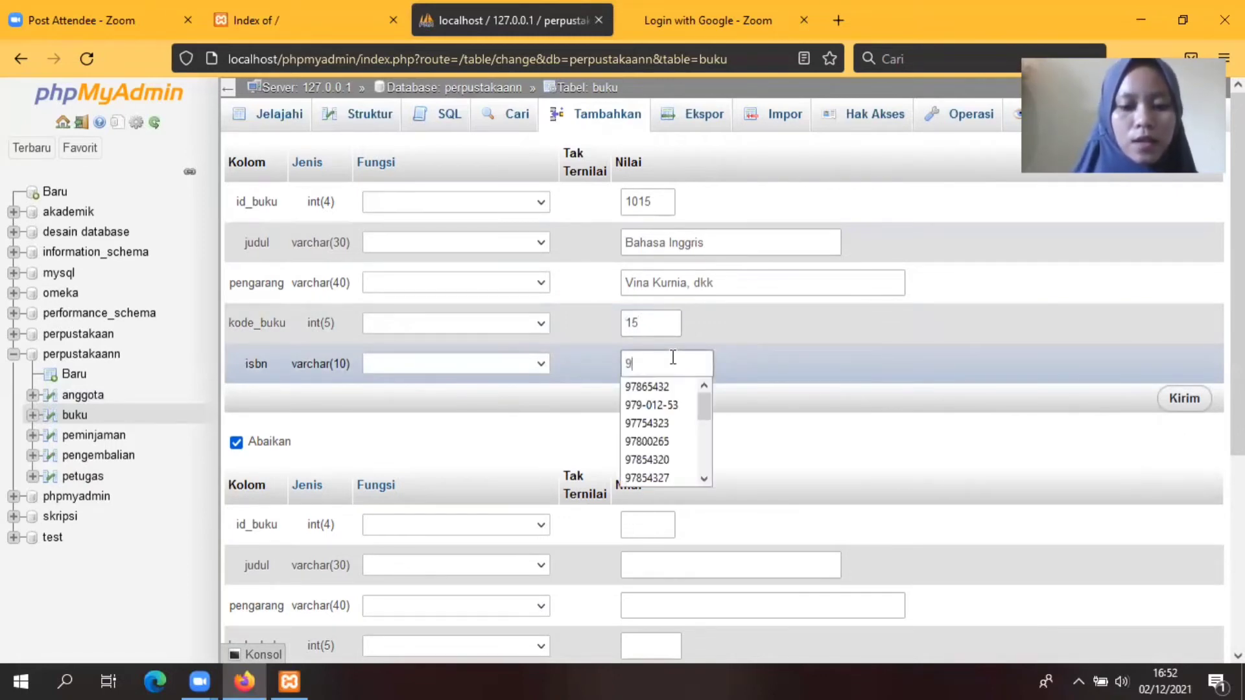
text(6756421)
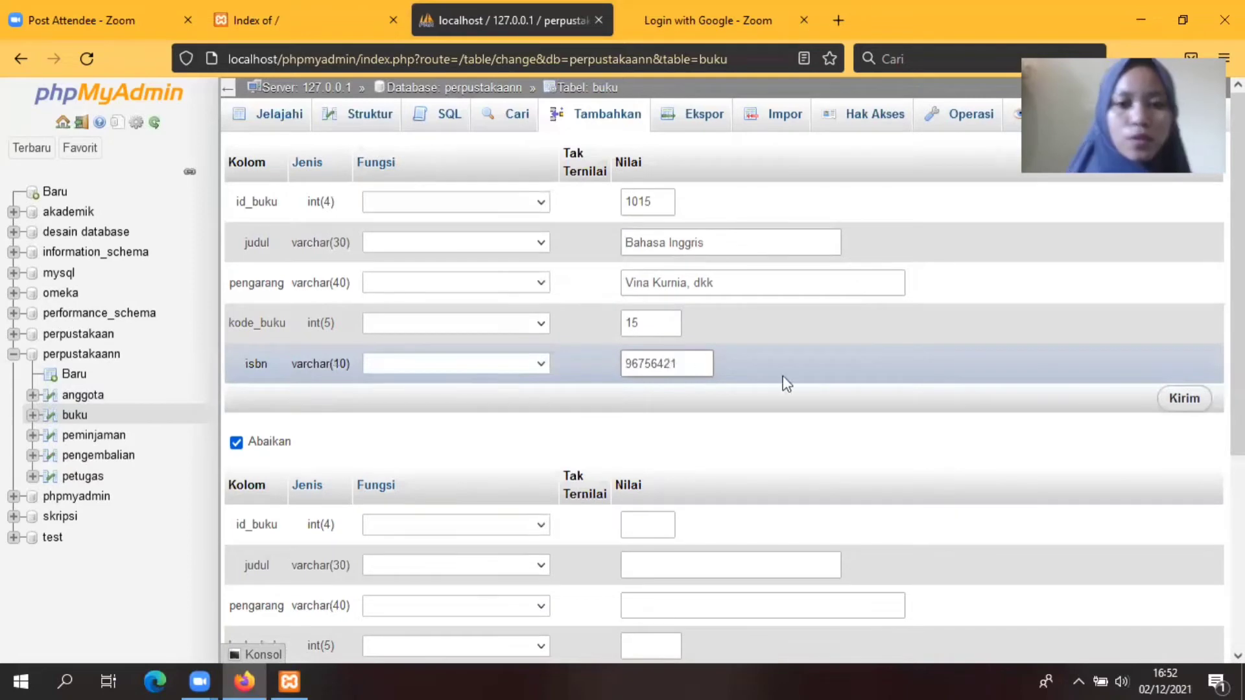
click(1203, 400)
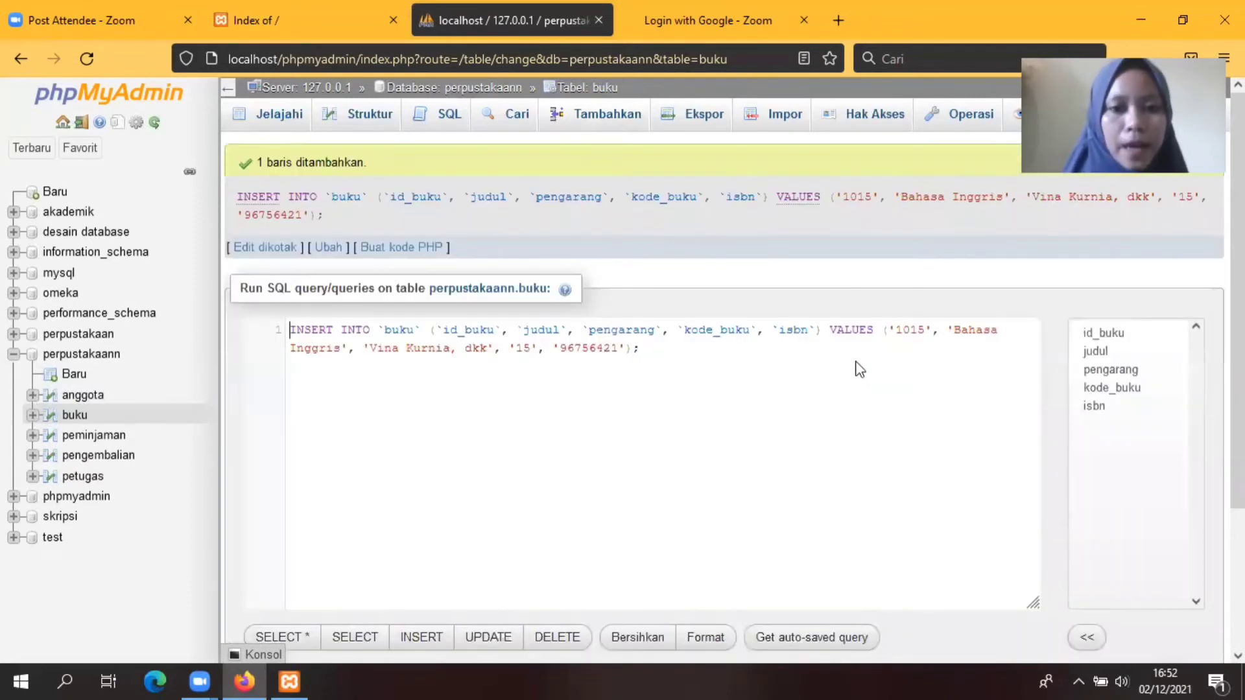
Step: Browse buku to confirm books 1011–1015, then switch to the empty peminjaman table
click(279, 120)
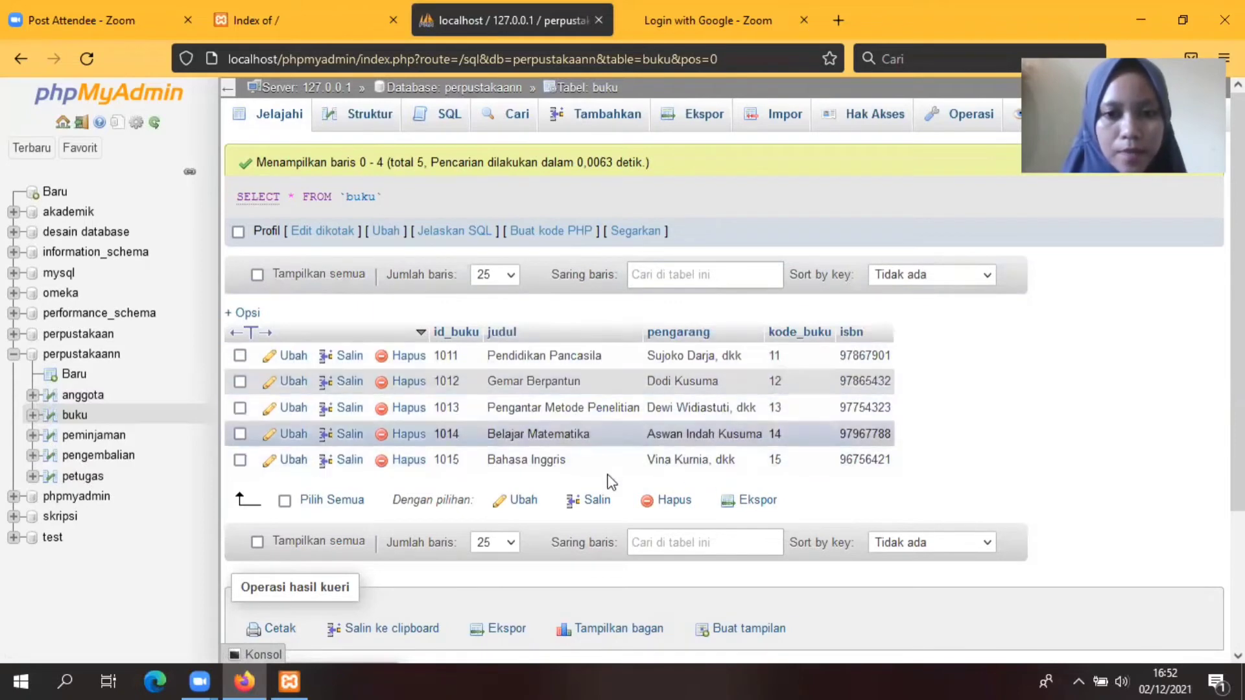
click(94, 436)
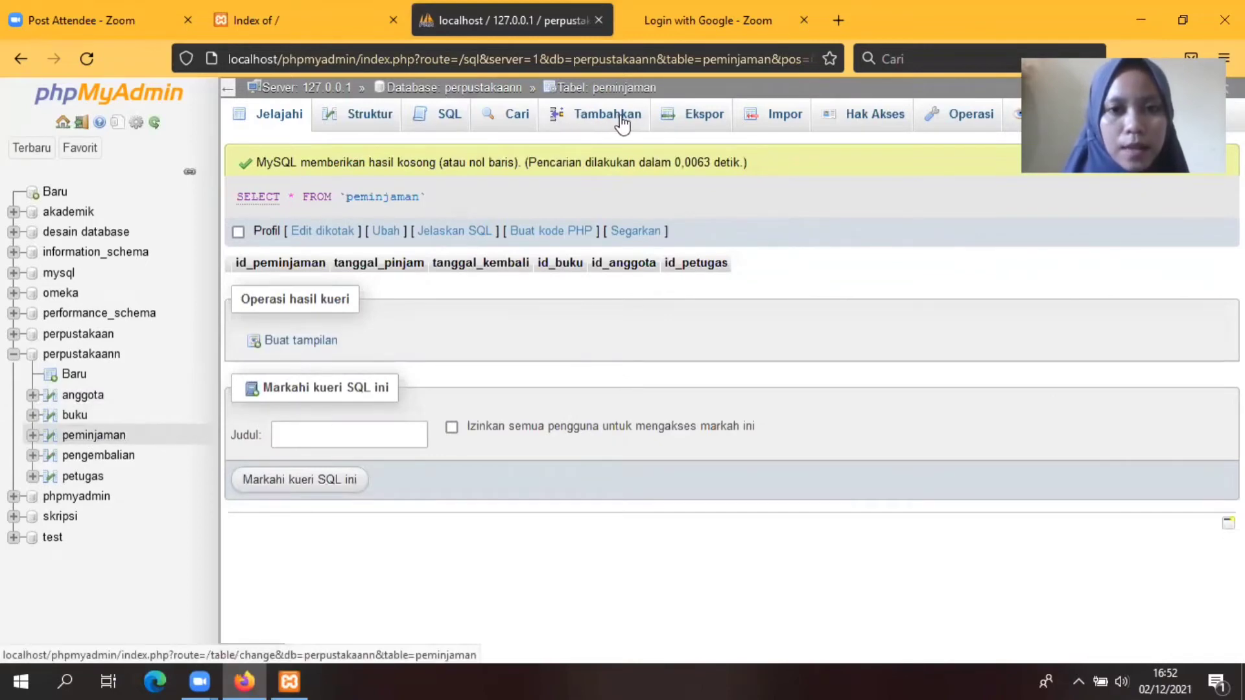
Step: Start loan 01 borrowed 2021-12-03, returned 2021-12-09, for book 1011
click(601, 124)
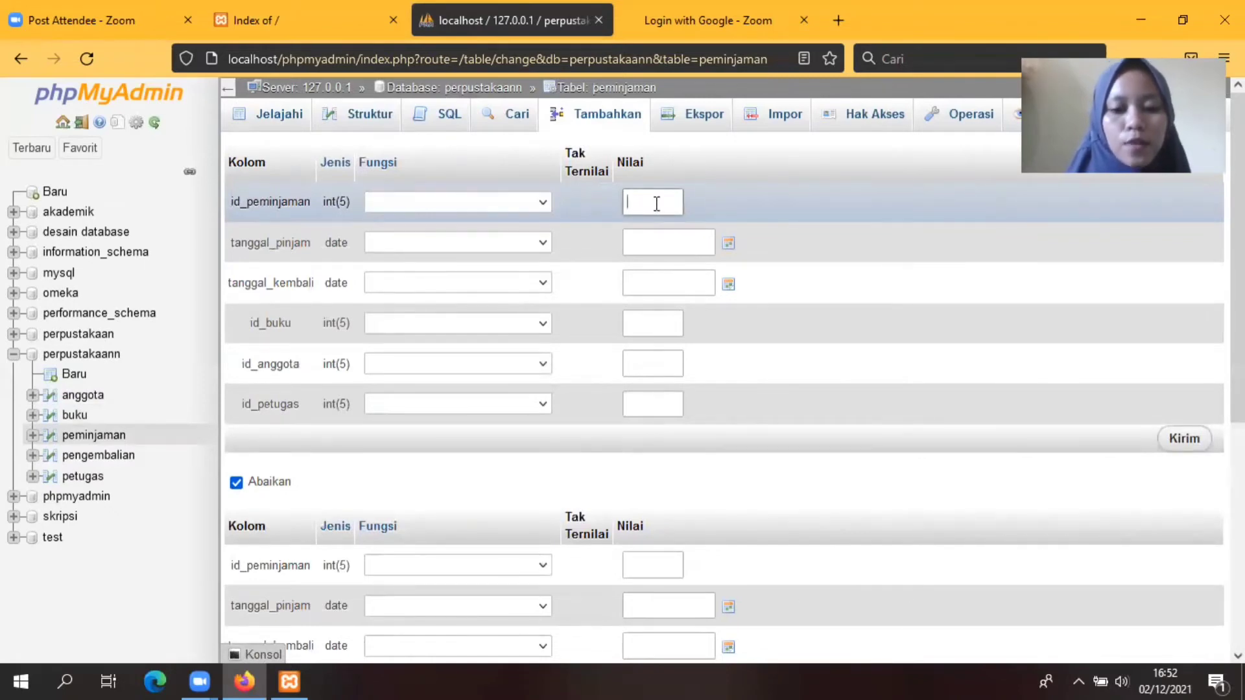
text(01)
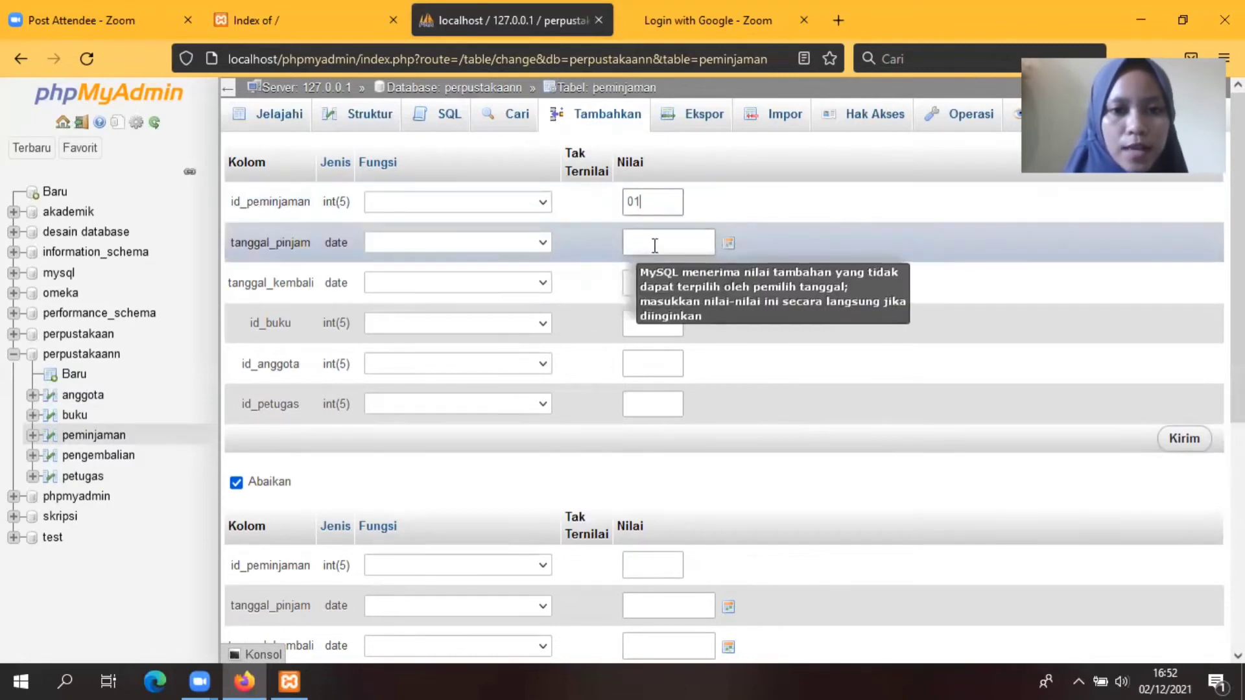
click(728, 244)
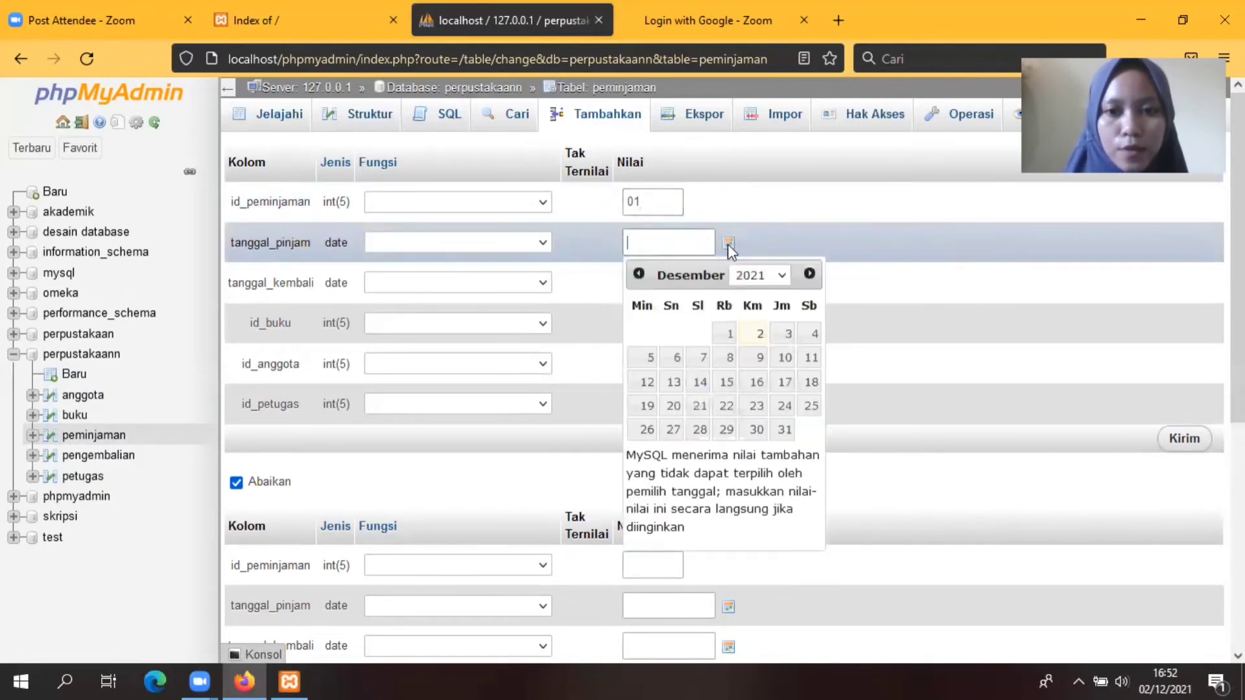
click(789, 336)
click(875, 289)
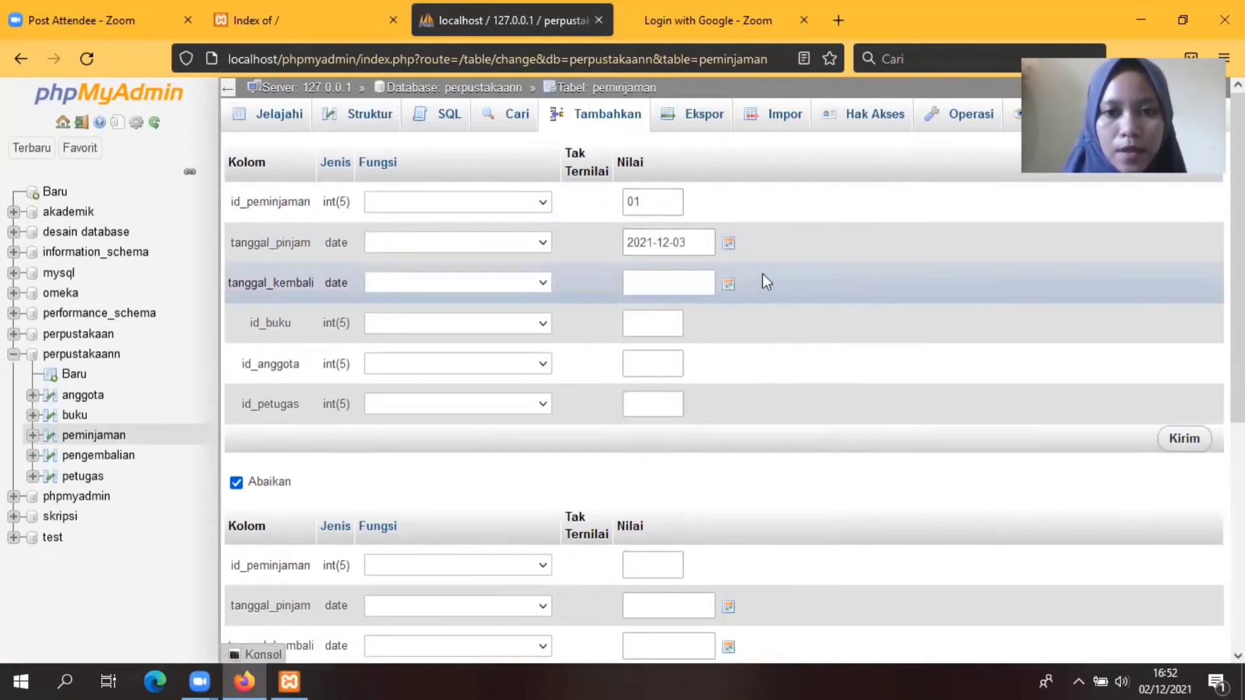
click(729, 285)
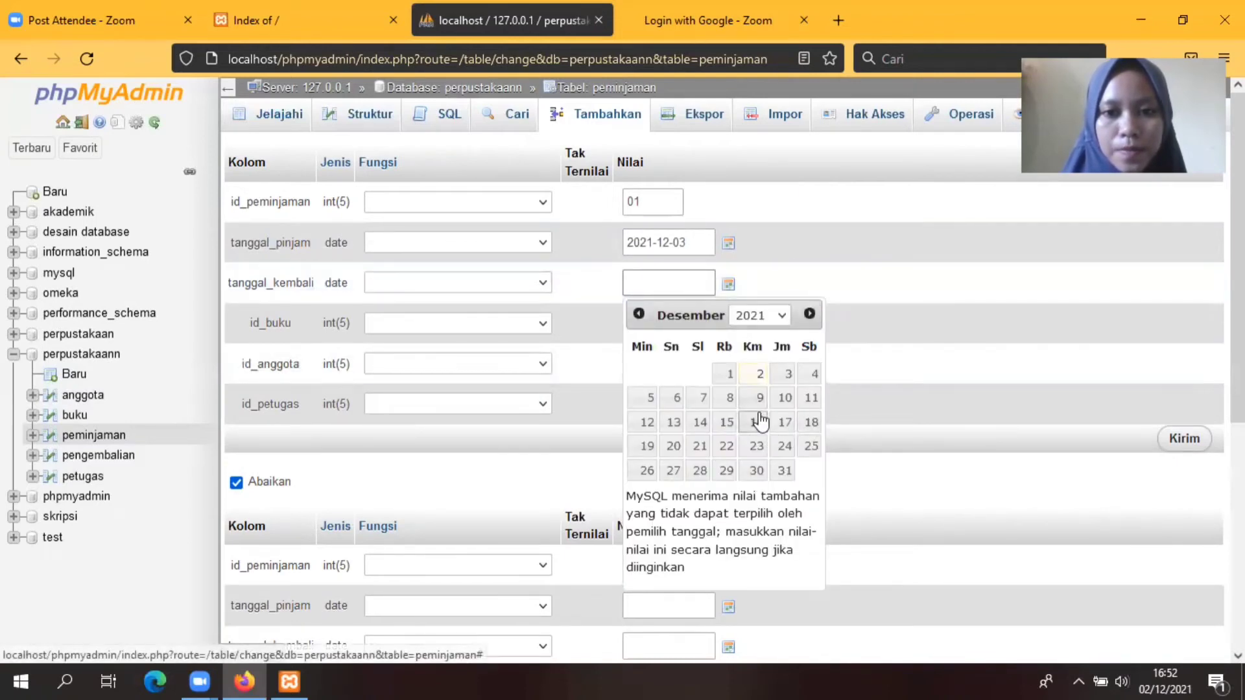
click(759, 397)
click(862, 290)
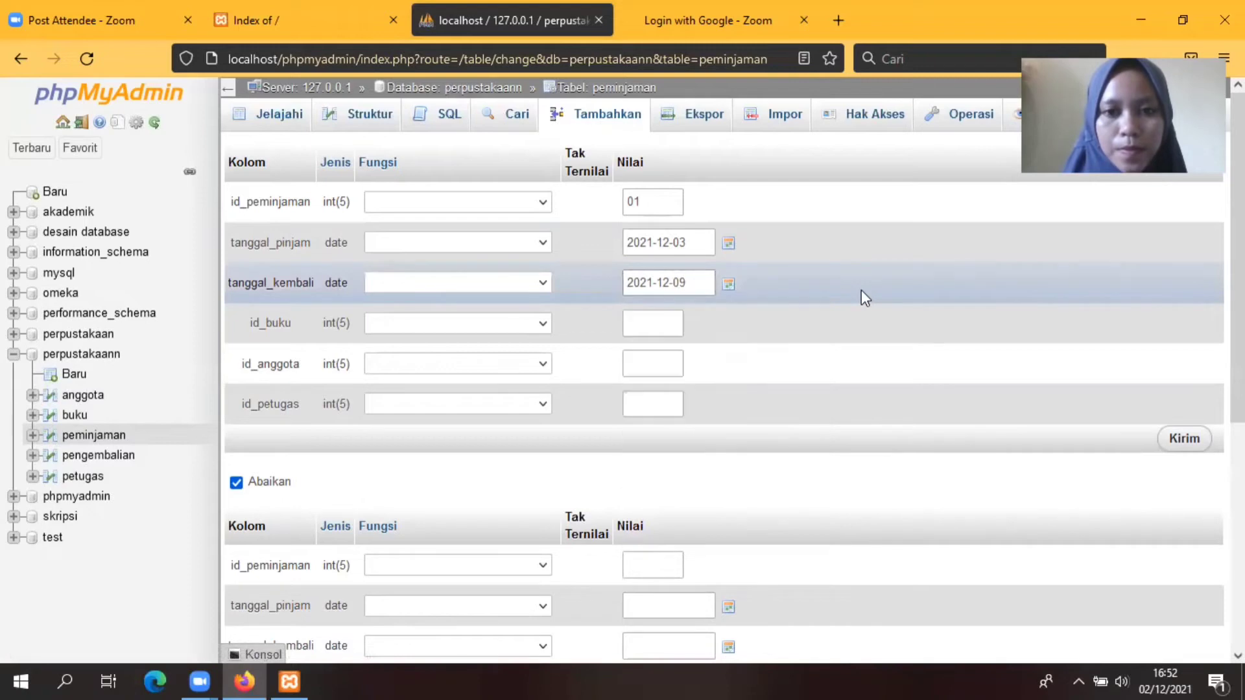
click(663, 322)
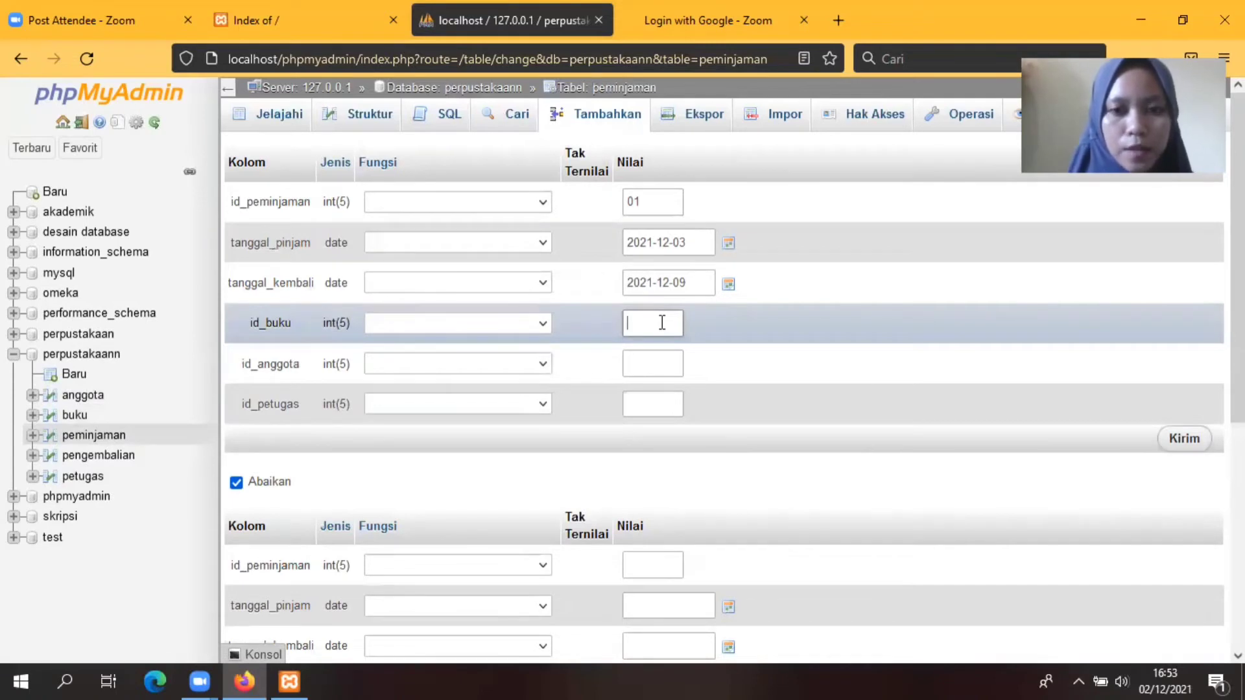
text(01)
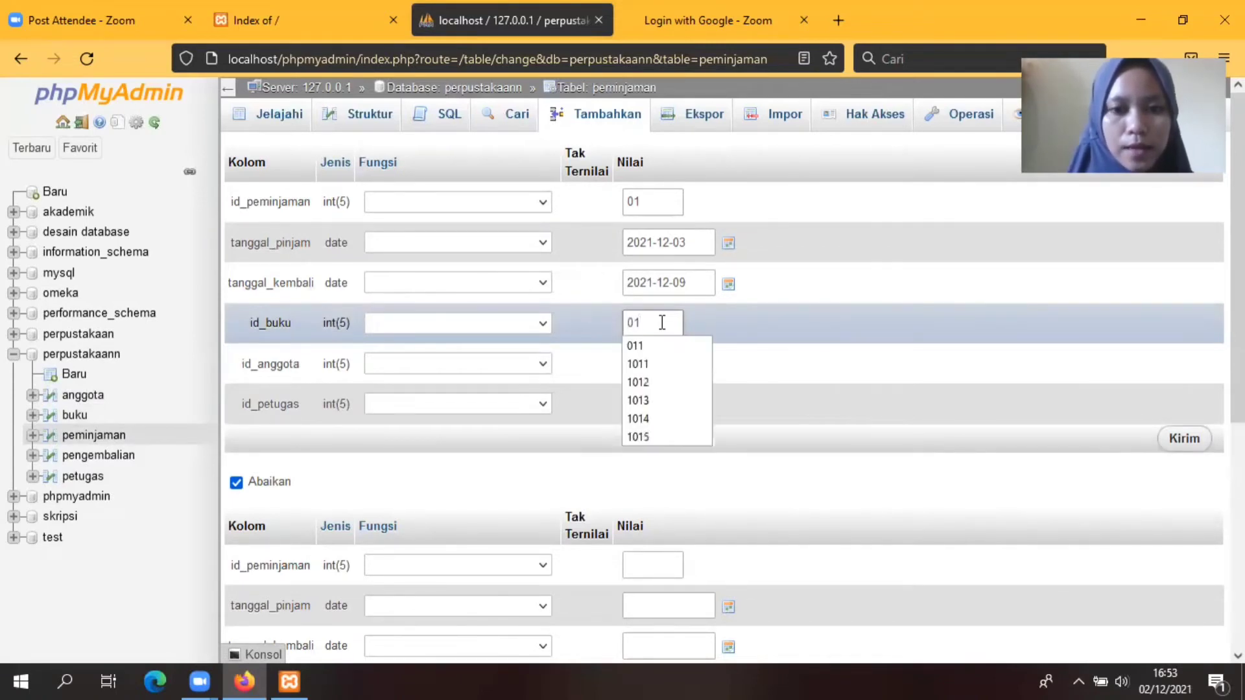
key(BackSpace)
key(BackSpace)
text(10)
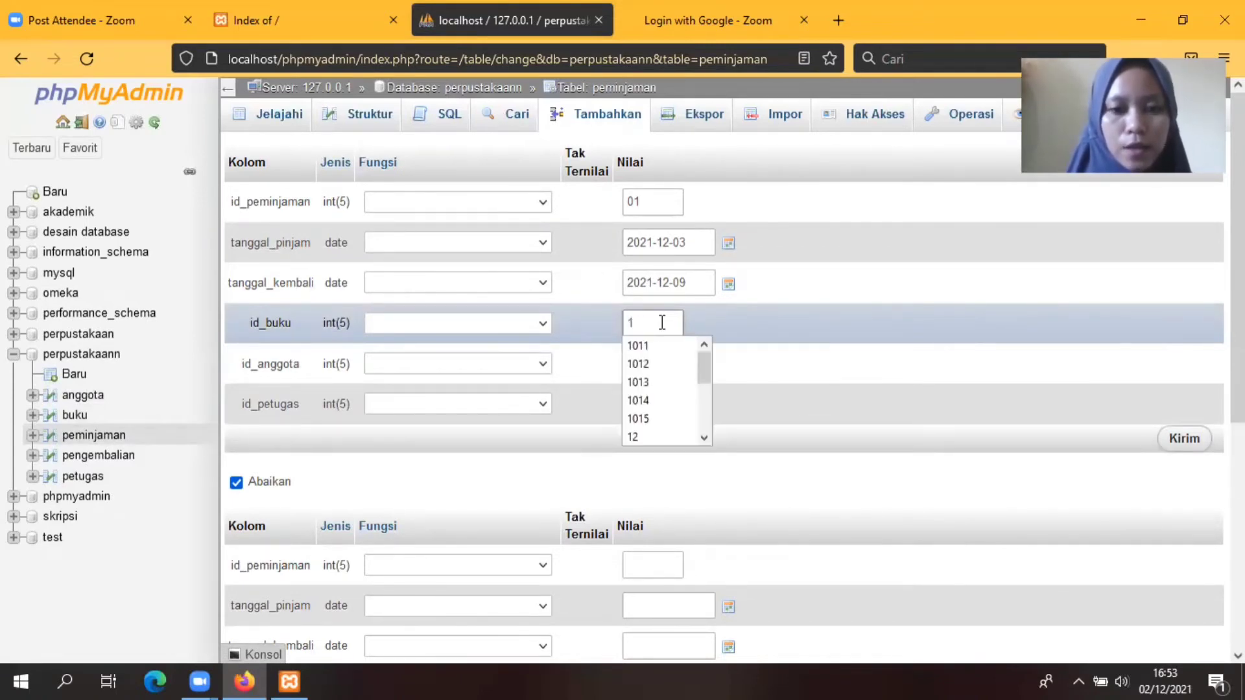
text(11)
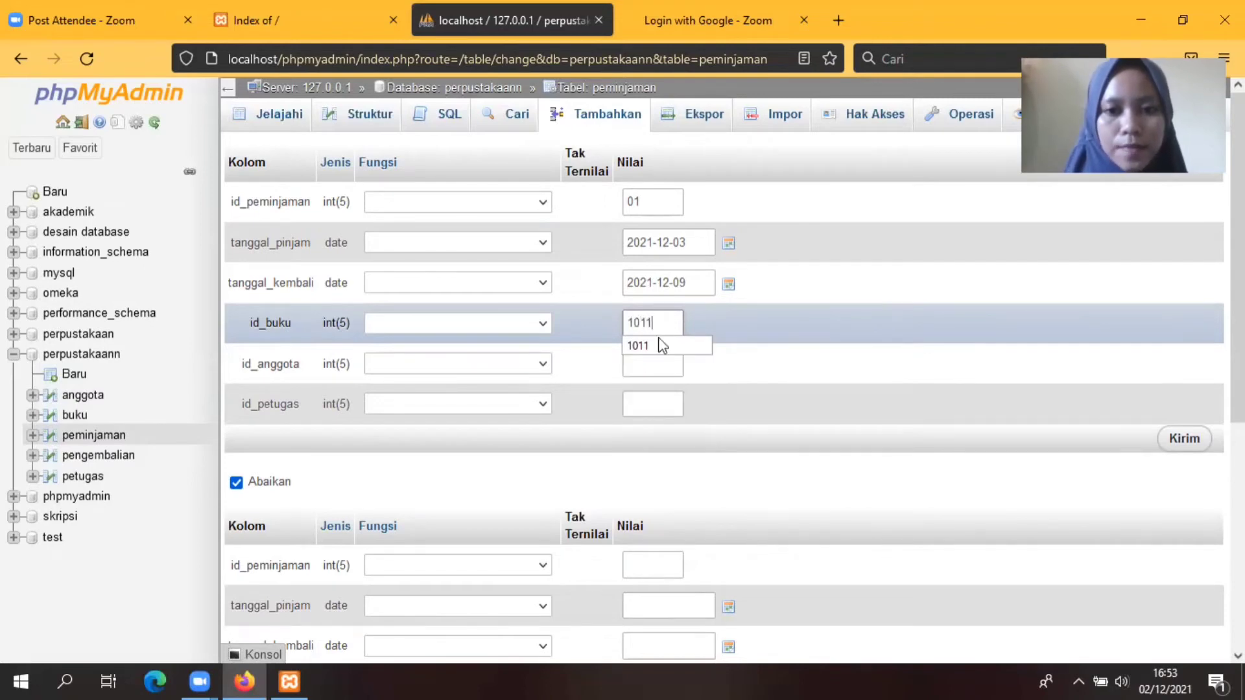
Step: Set member 001 and officer 01, then save loan 01
click(659, 349)
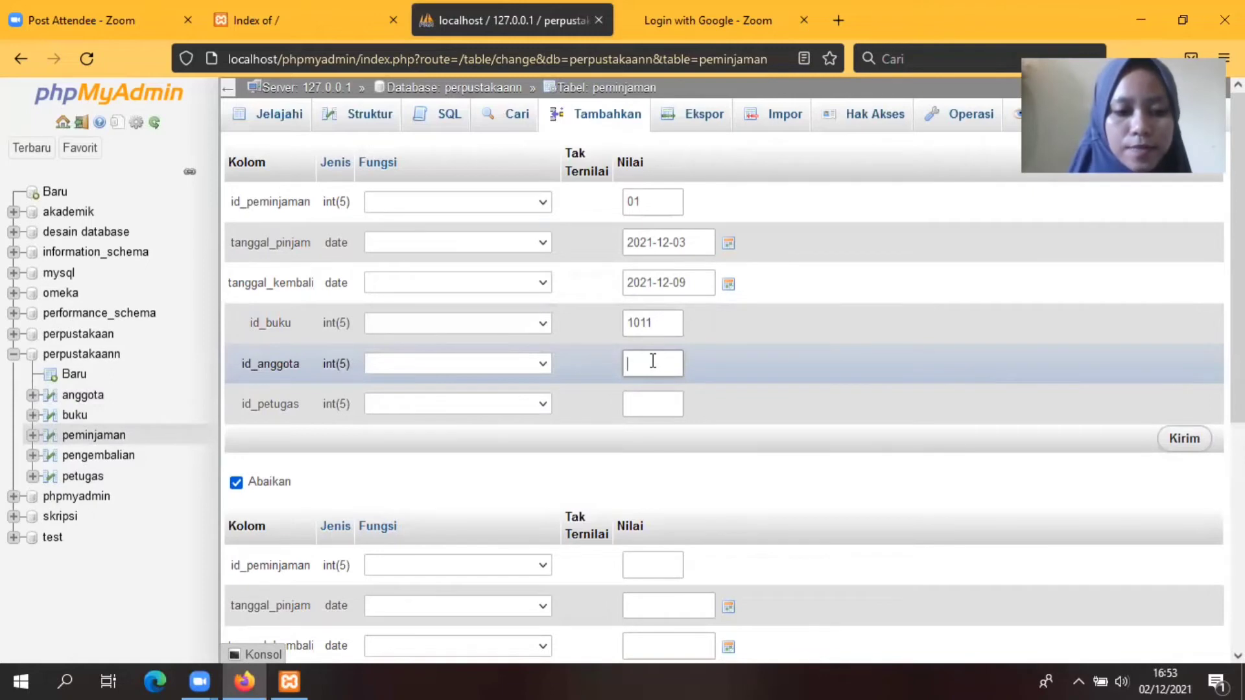
text(011)
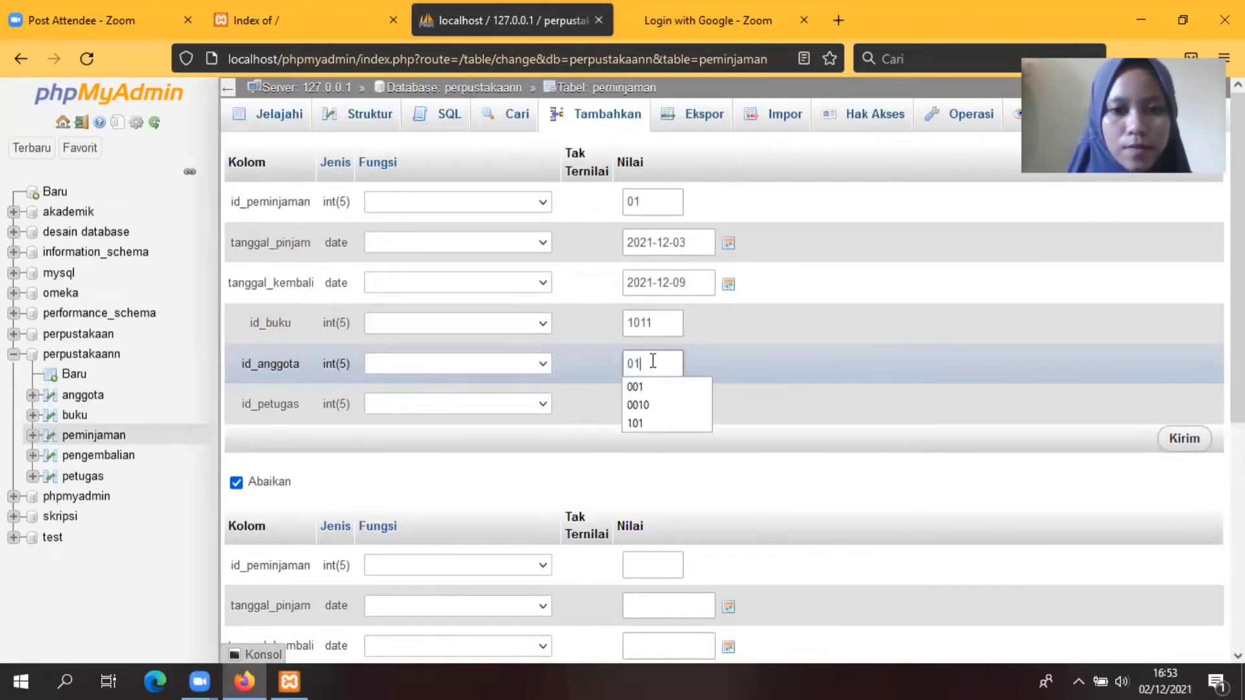
key(BackSpace)
key(BackSpace)
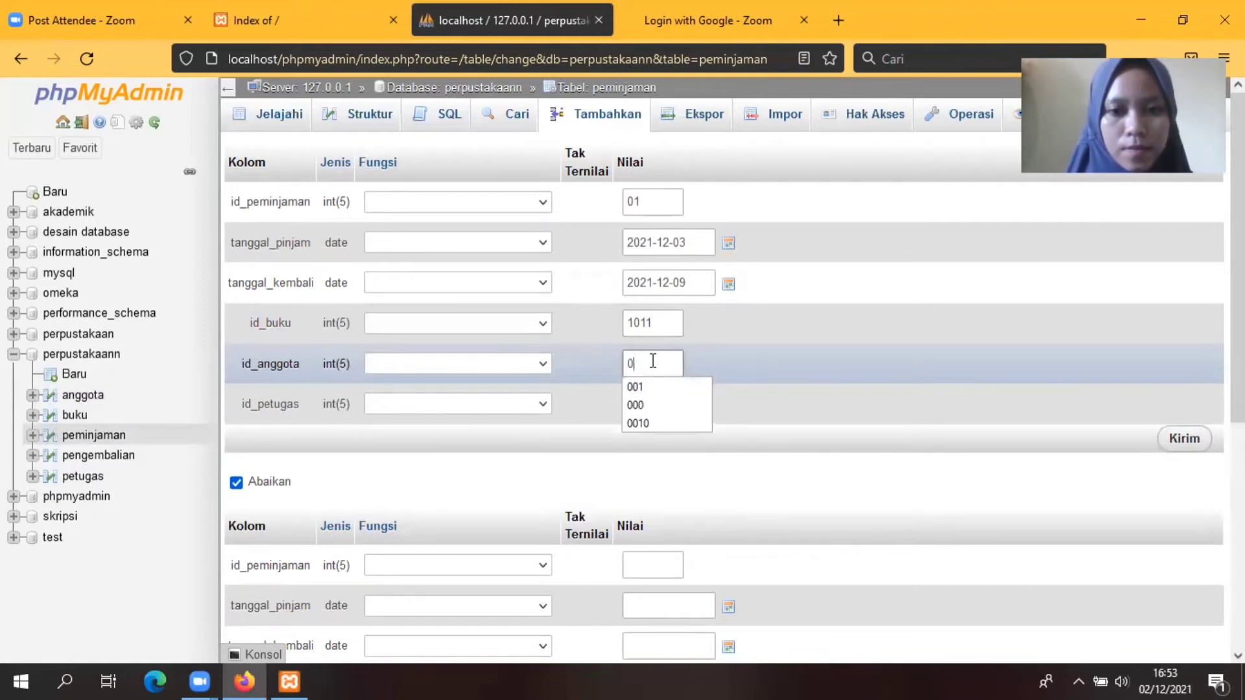
key(BackSpace)
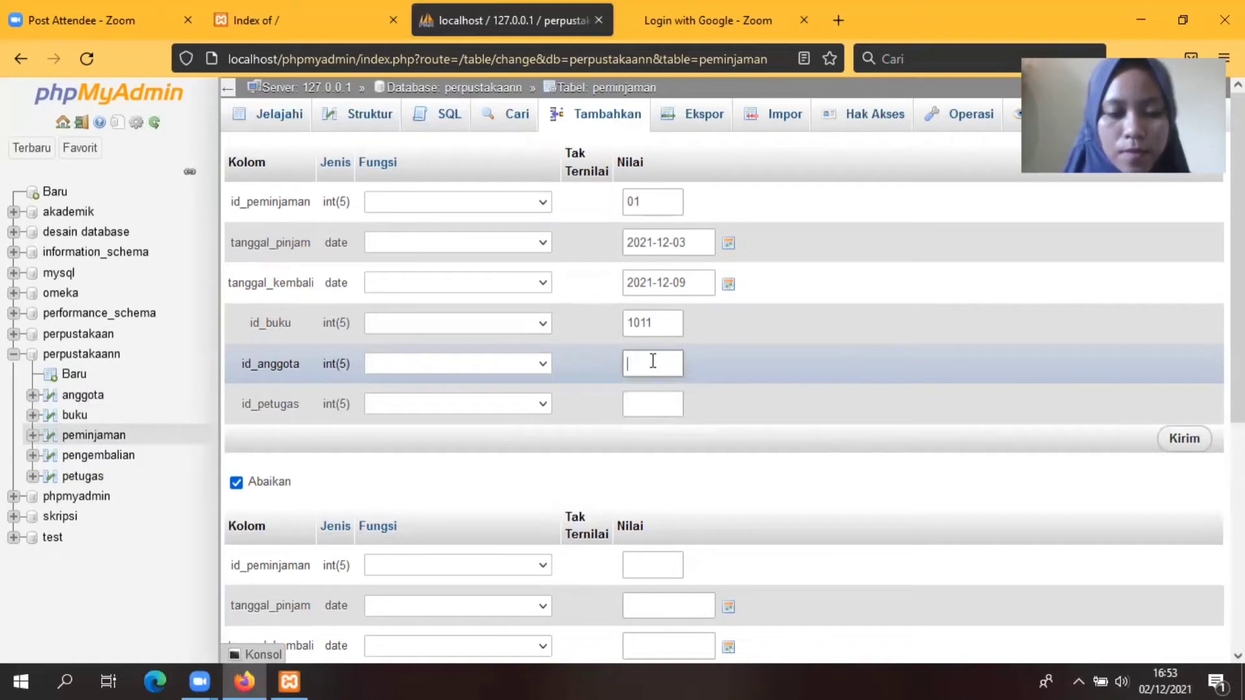
text(0)
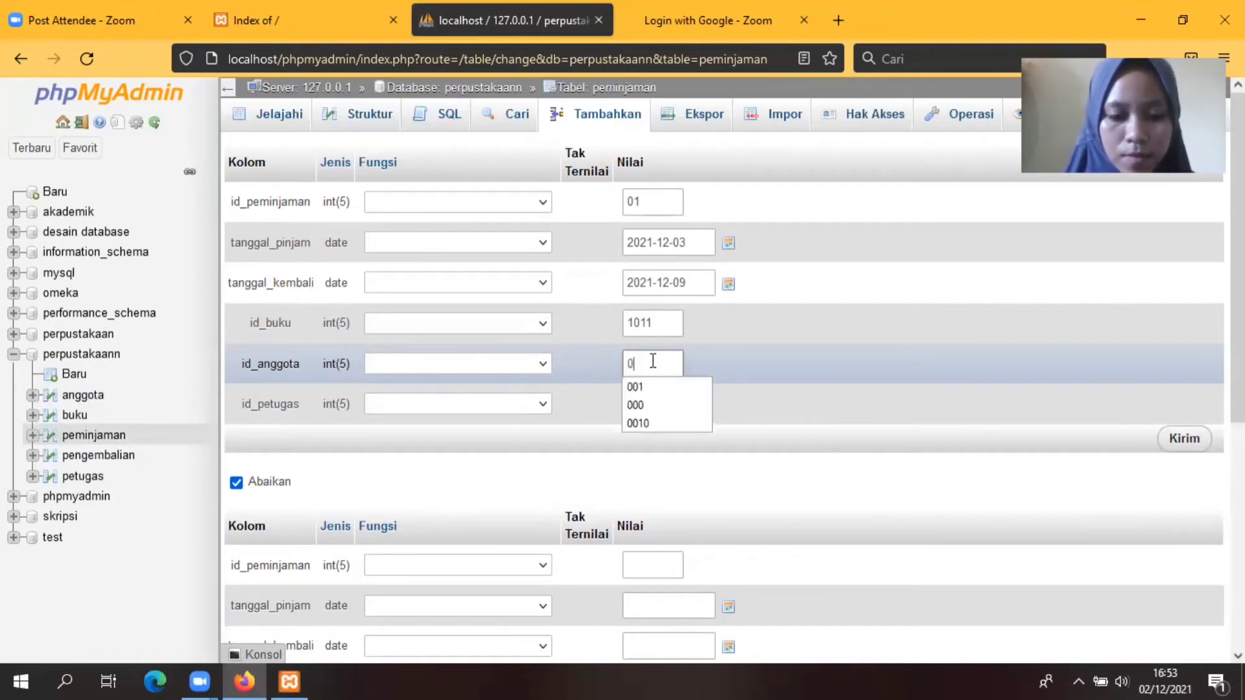
text(0)
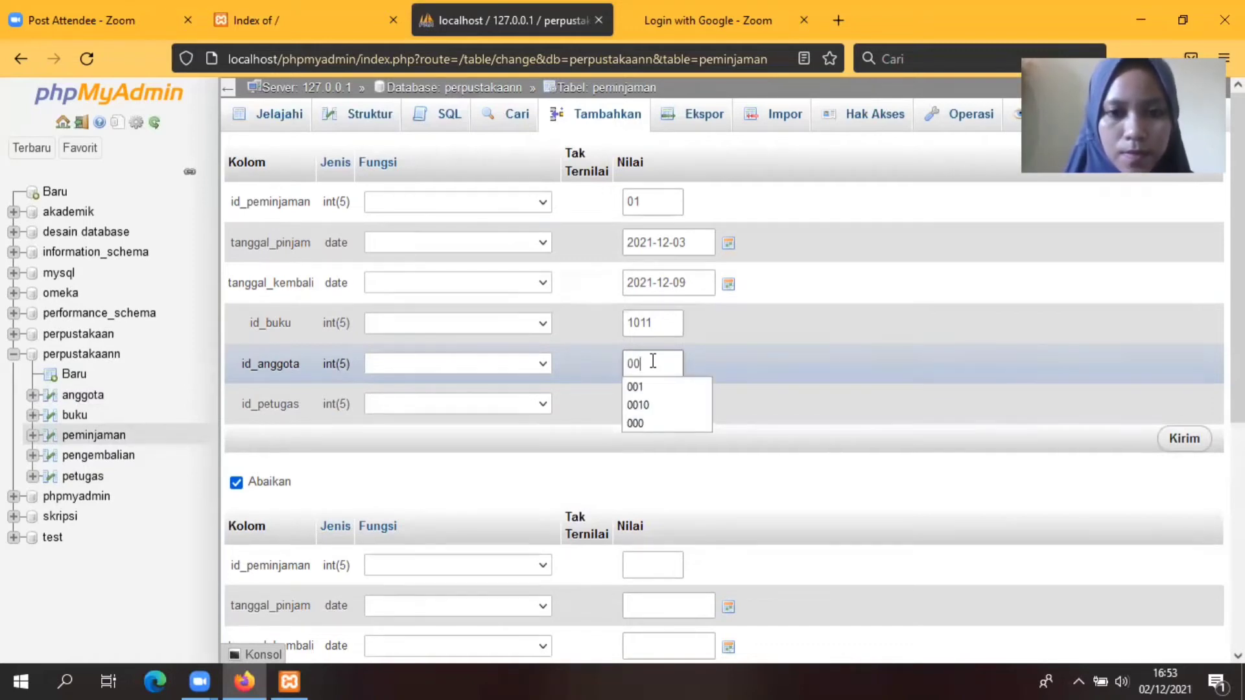
key(BackSpace)
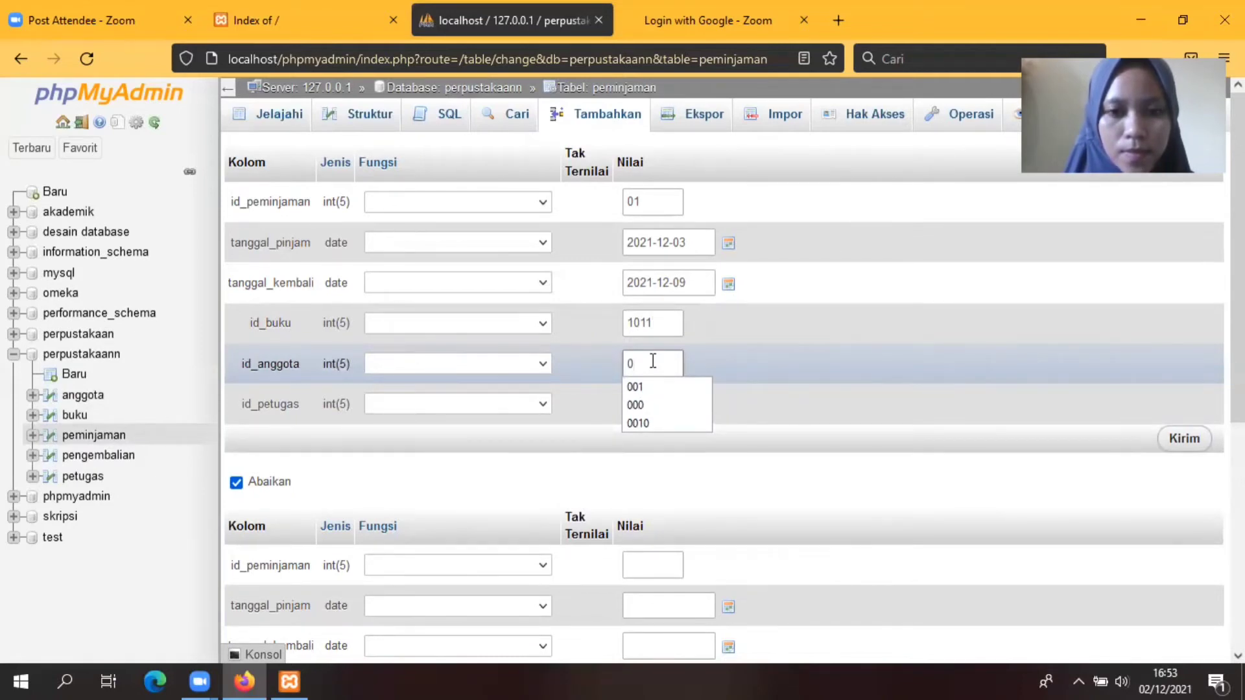
text(01)
click(637, 387)
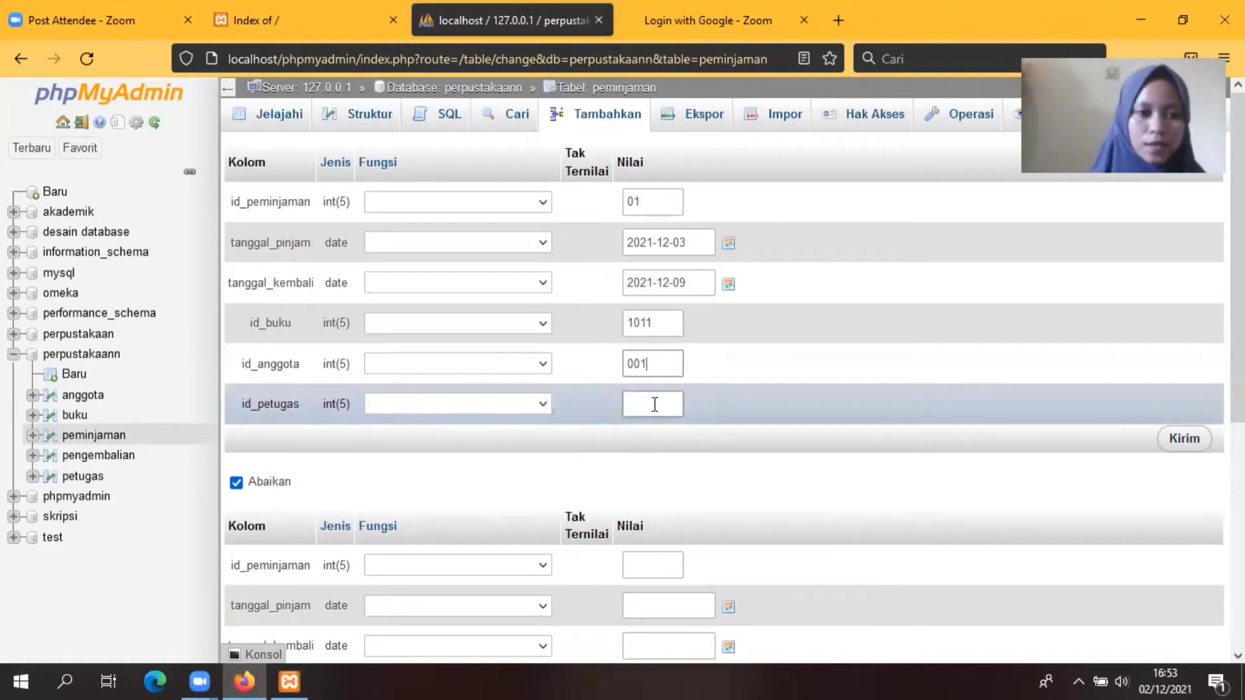
click(655, 404)
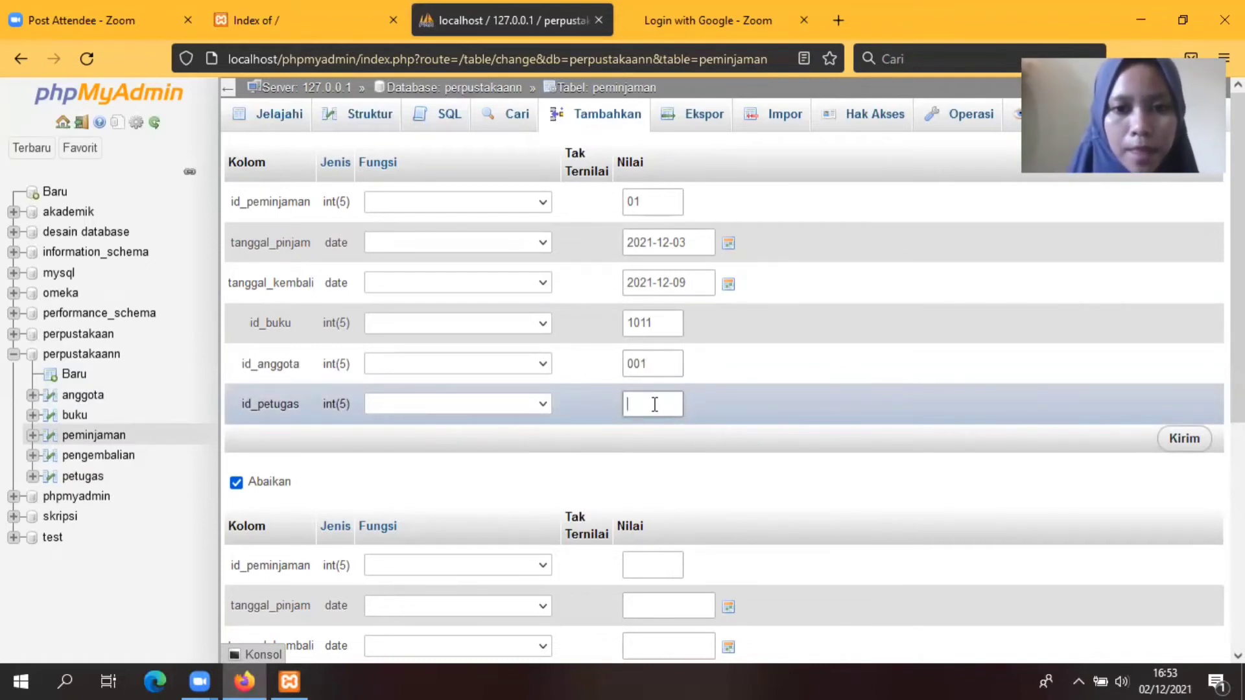
text(01)
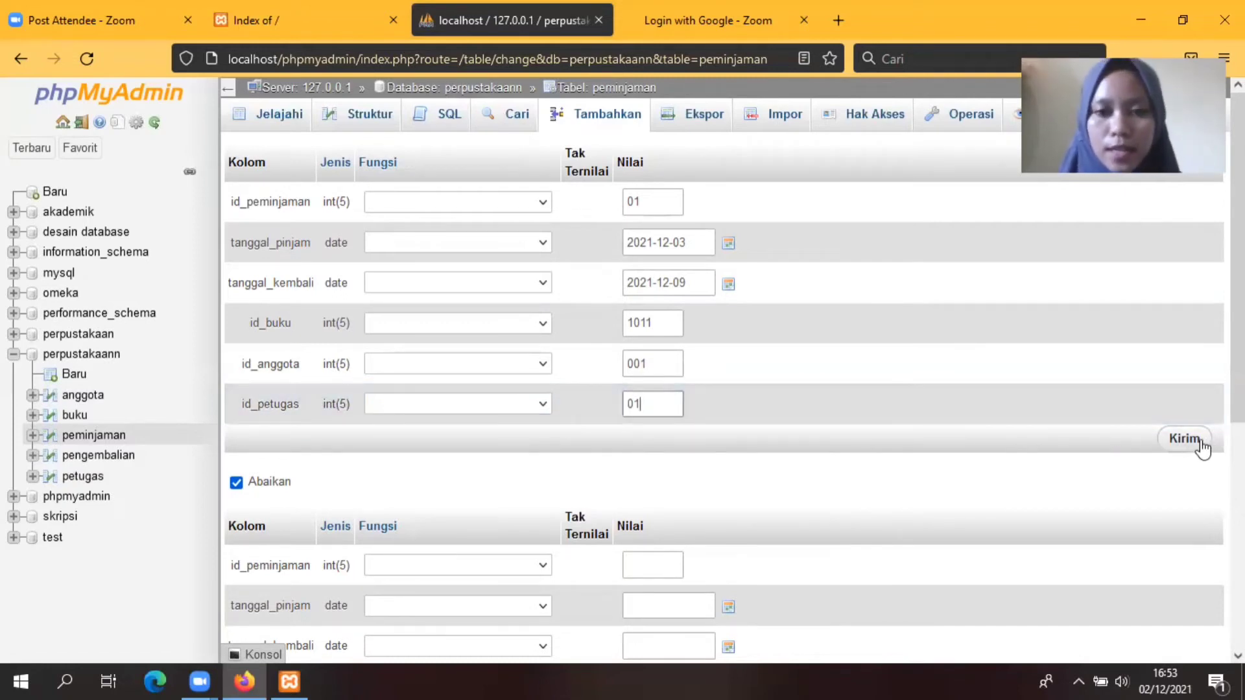
click(1199, 446)
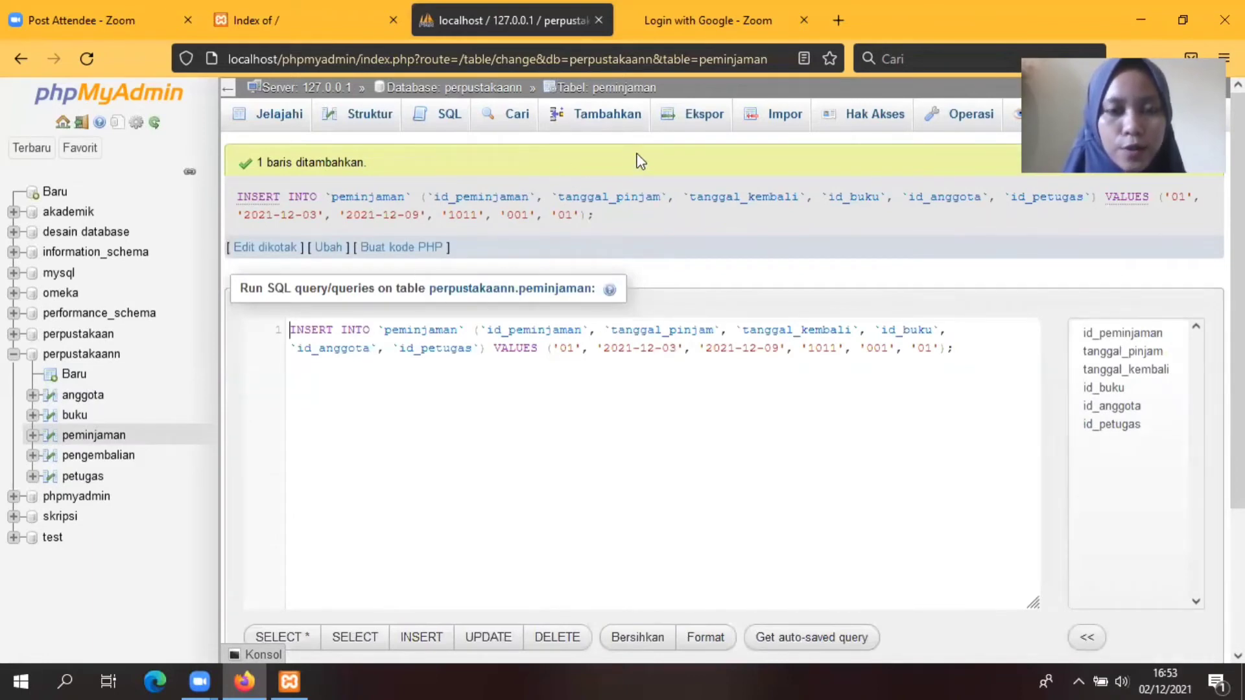
Step: Start loan 02 with borrow date 2021-12-07 and return date 2021-12-14
click(609, 122)
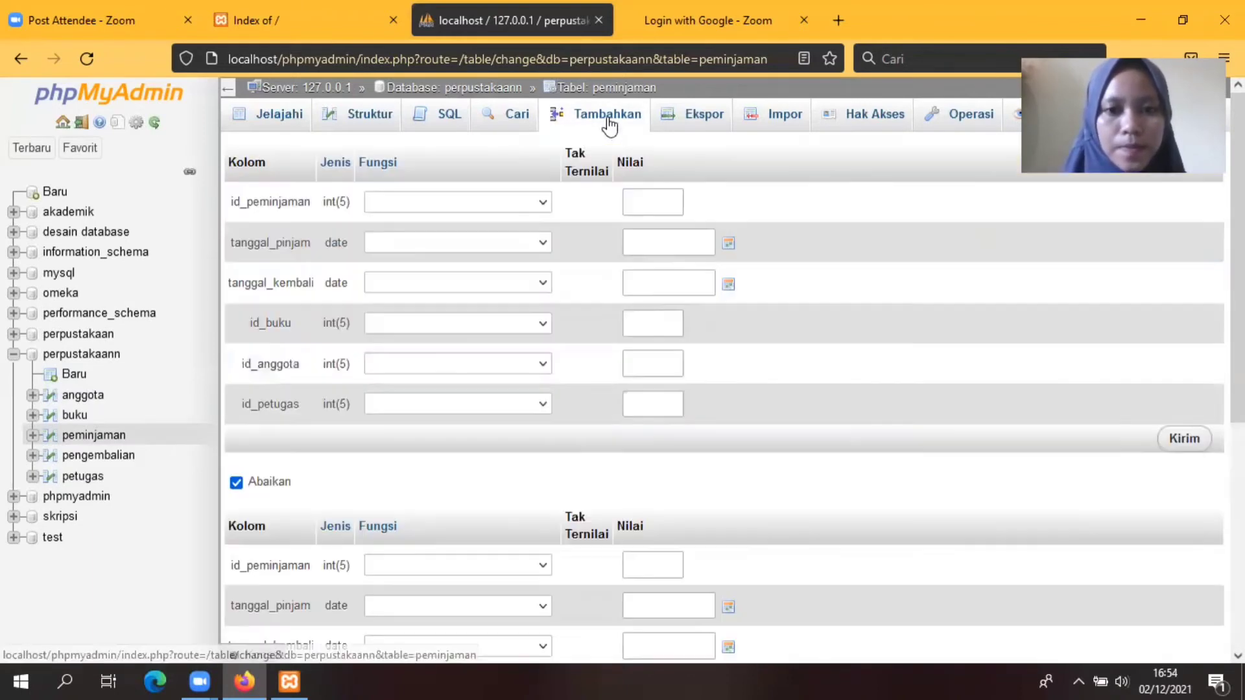
click(646, 202)
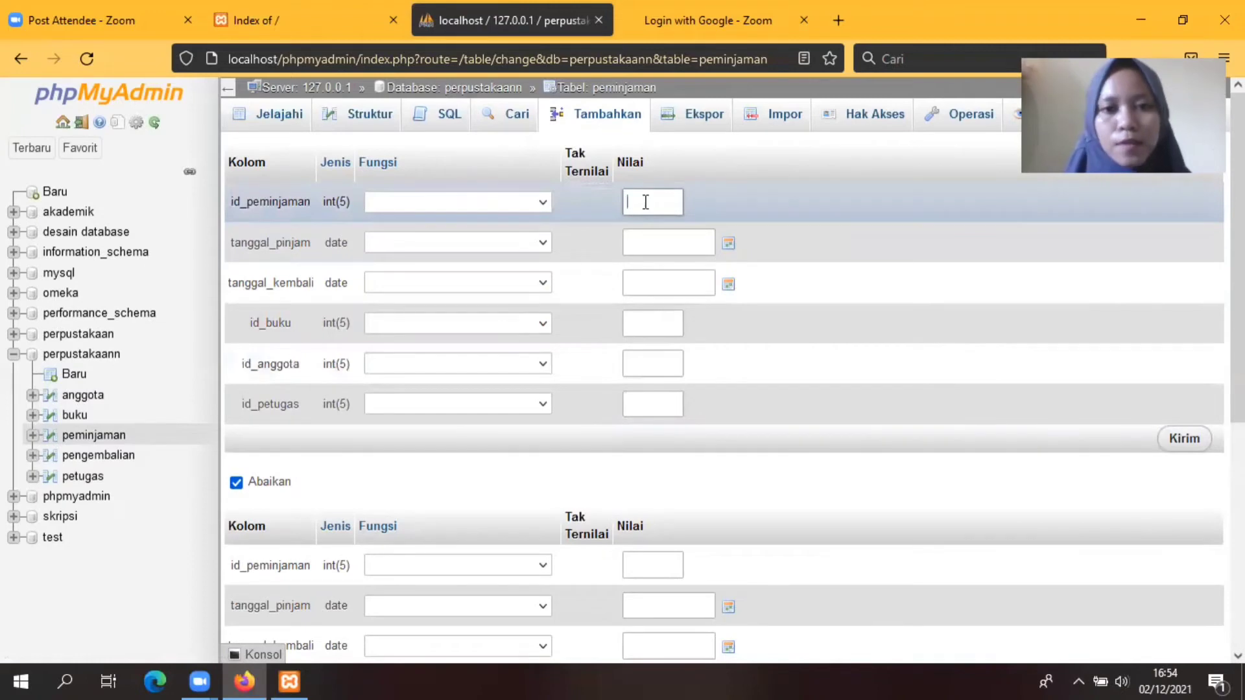
text(0)
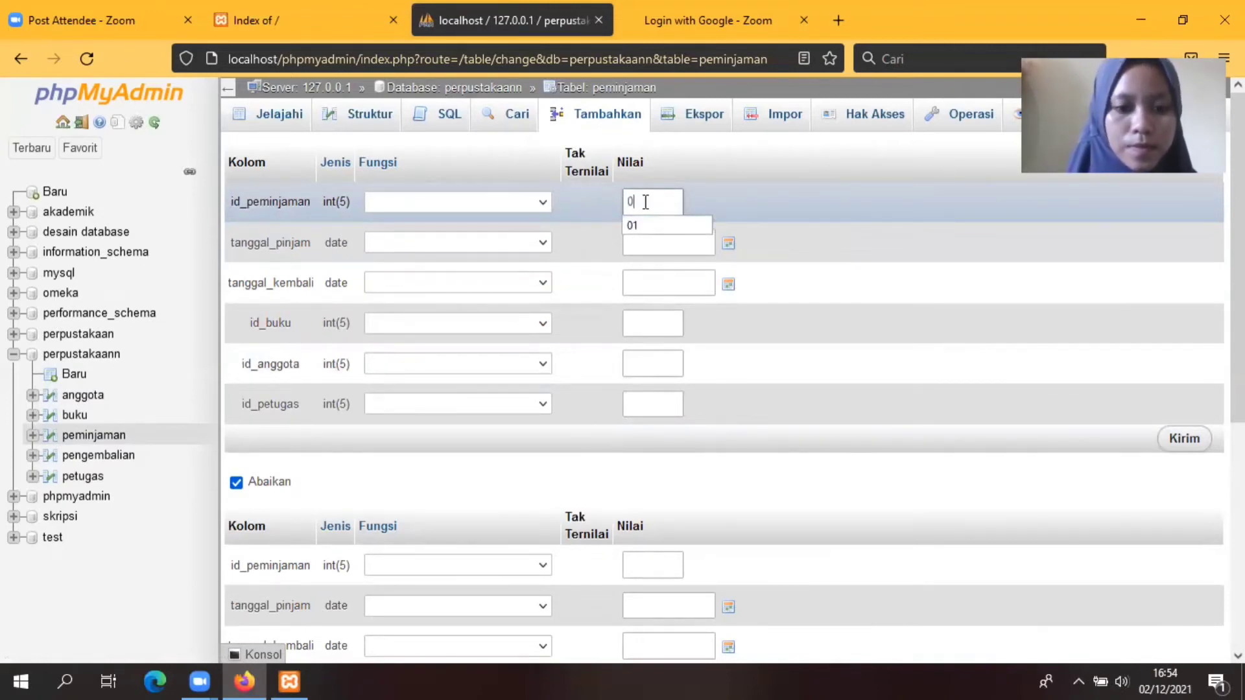
text(2)
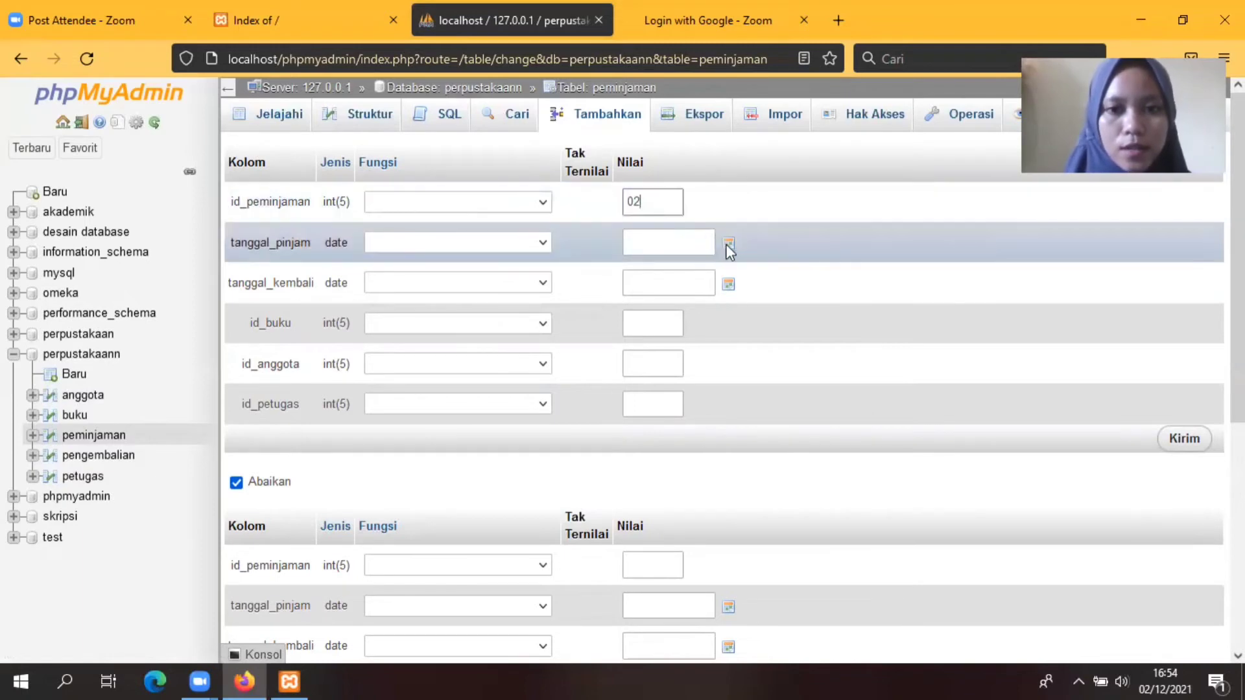
click(728, 244)
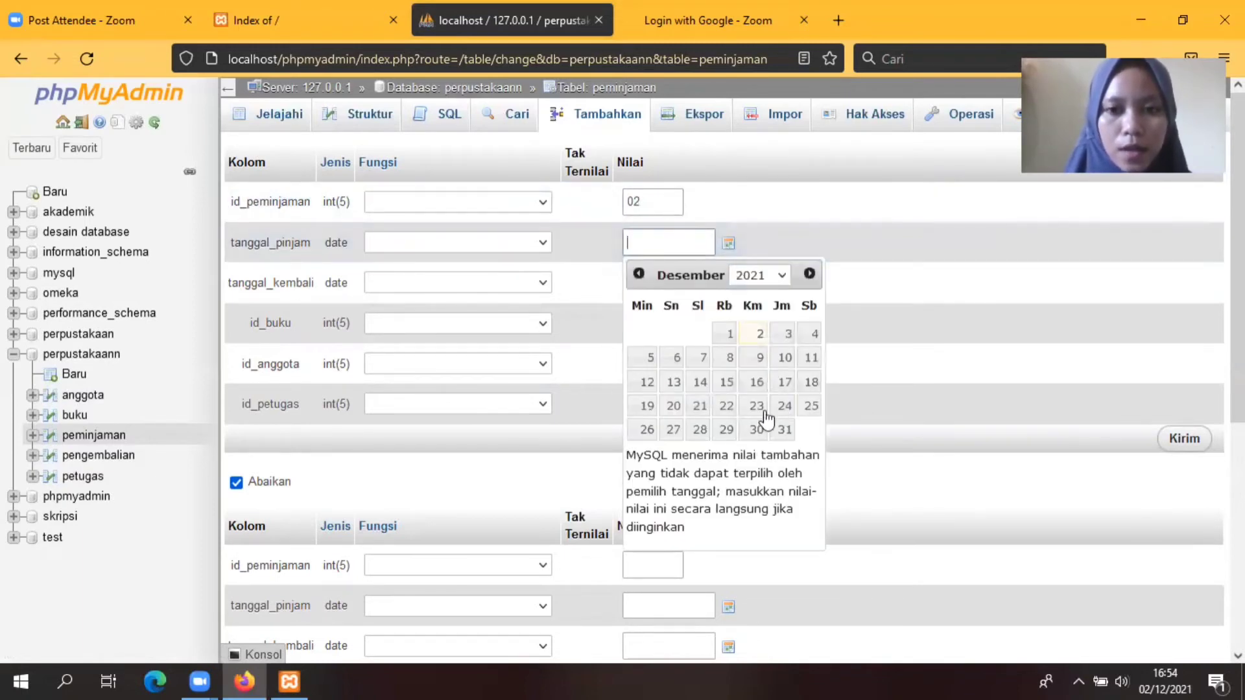
click(701, 357)
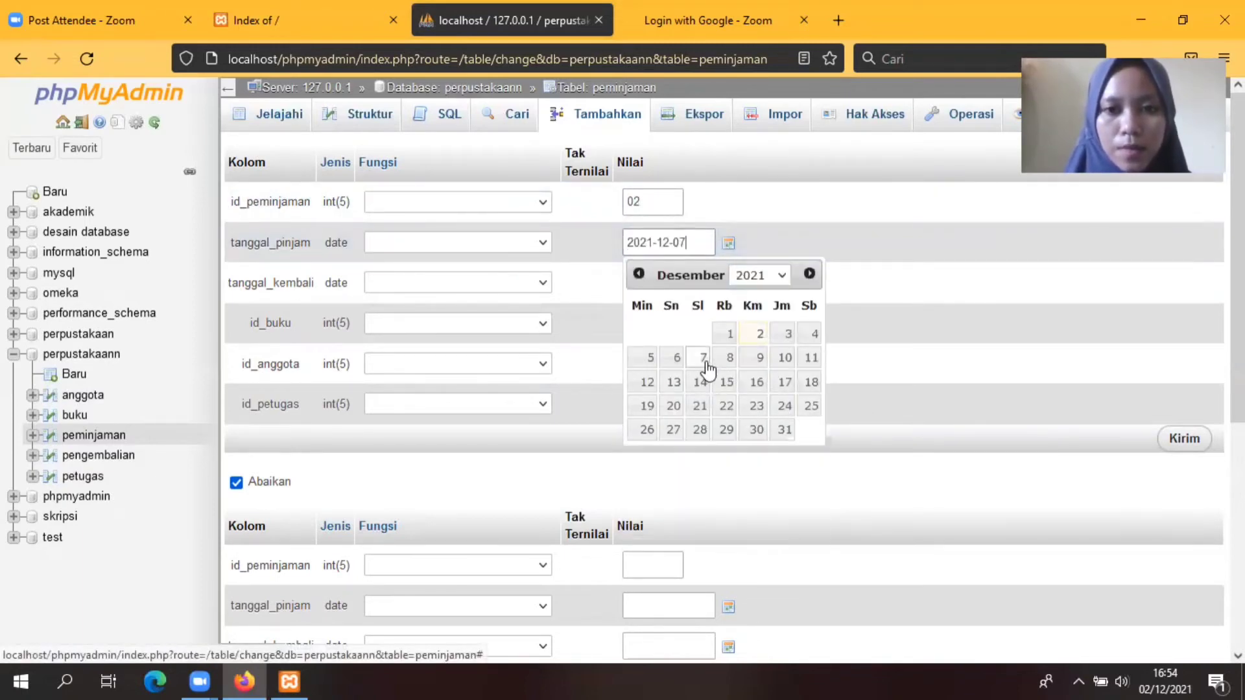
click(904, 286)
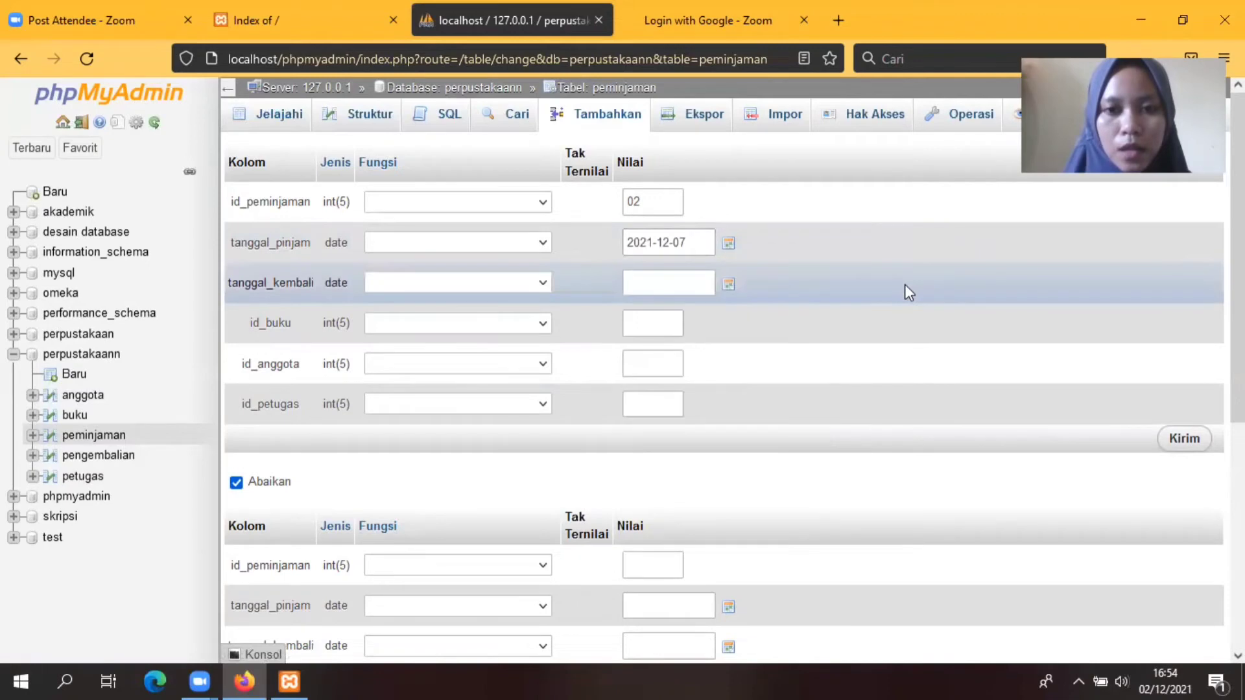
click(728, 284)
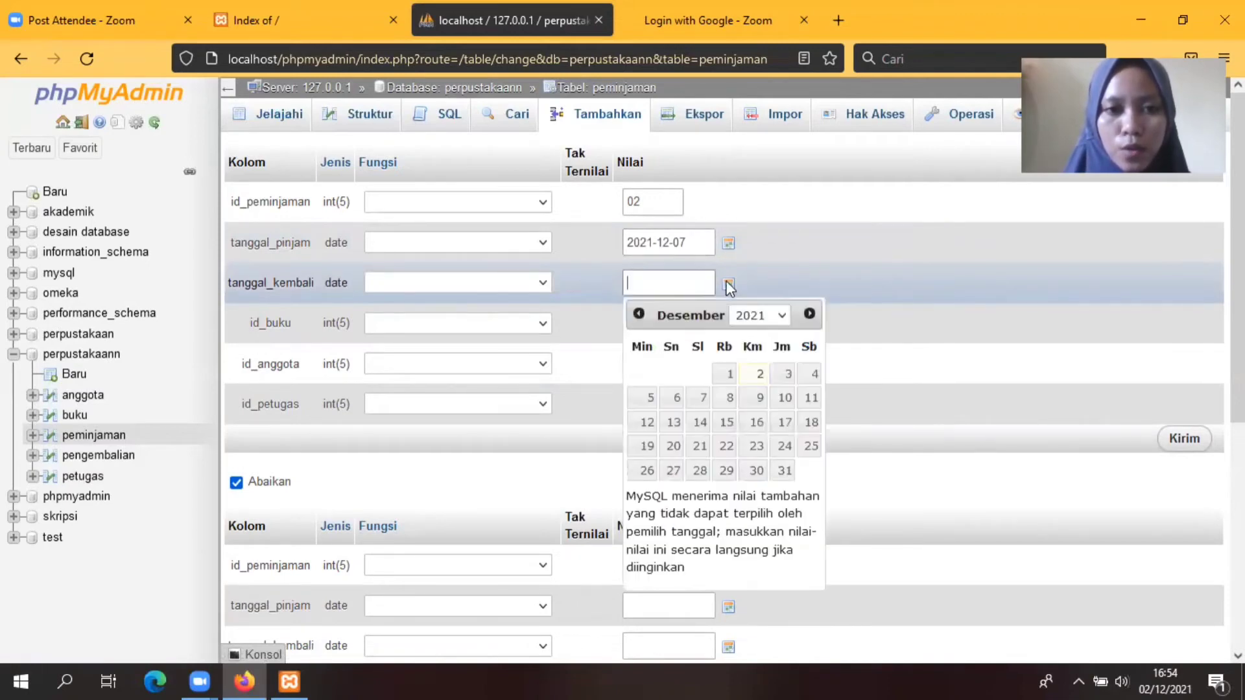
click(700, 425)
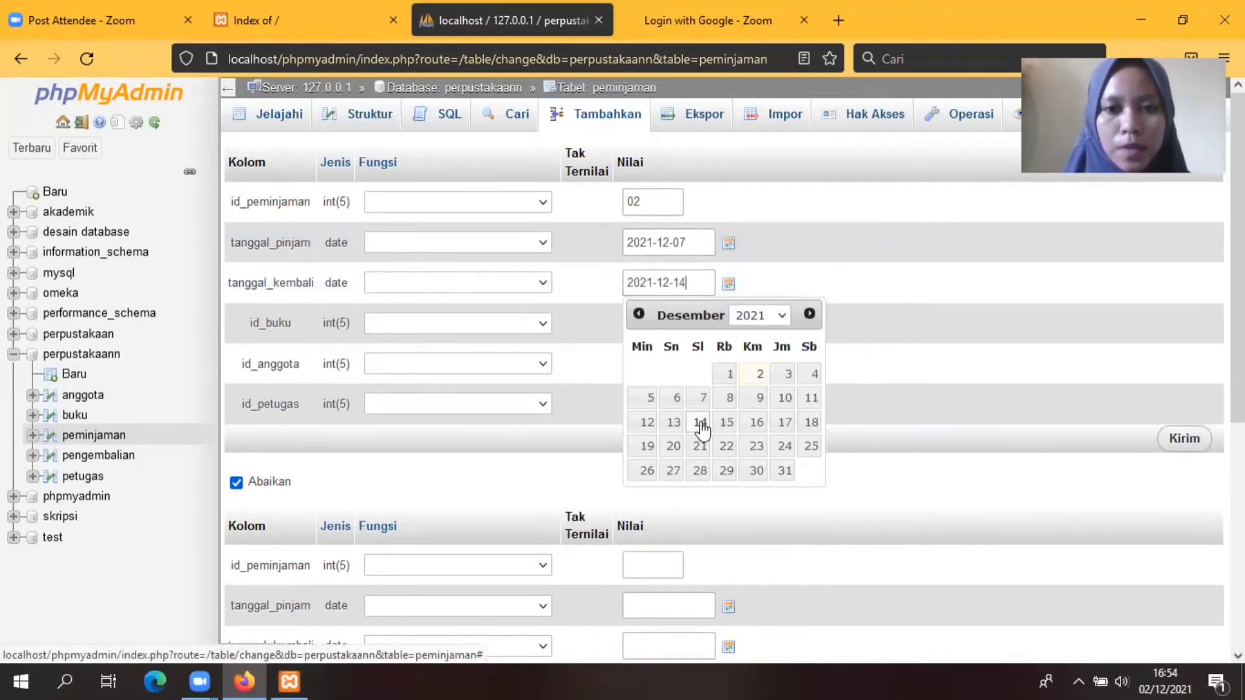
click(874, 282)
Step: Enter book 1012, member 002 and officer 02, then save loan 02
click(662, 319)
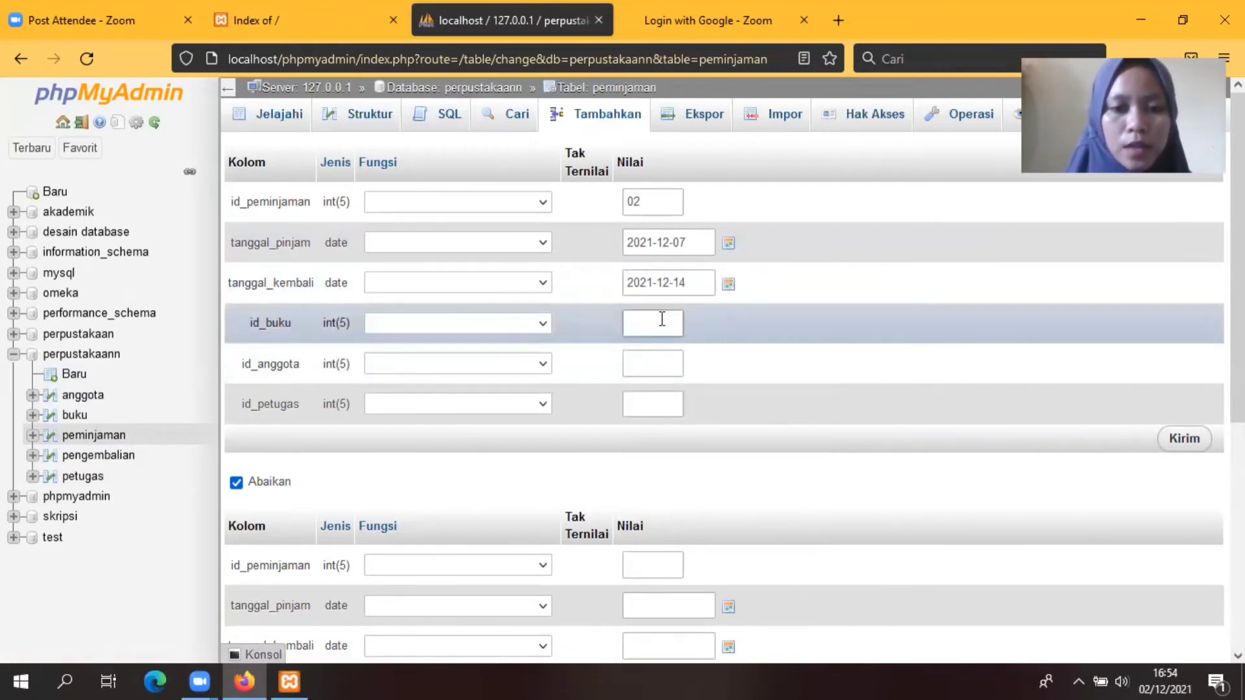
text(1)
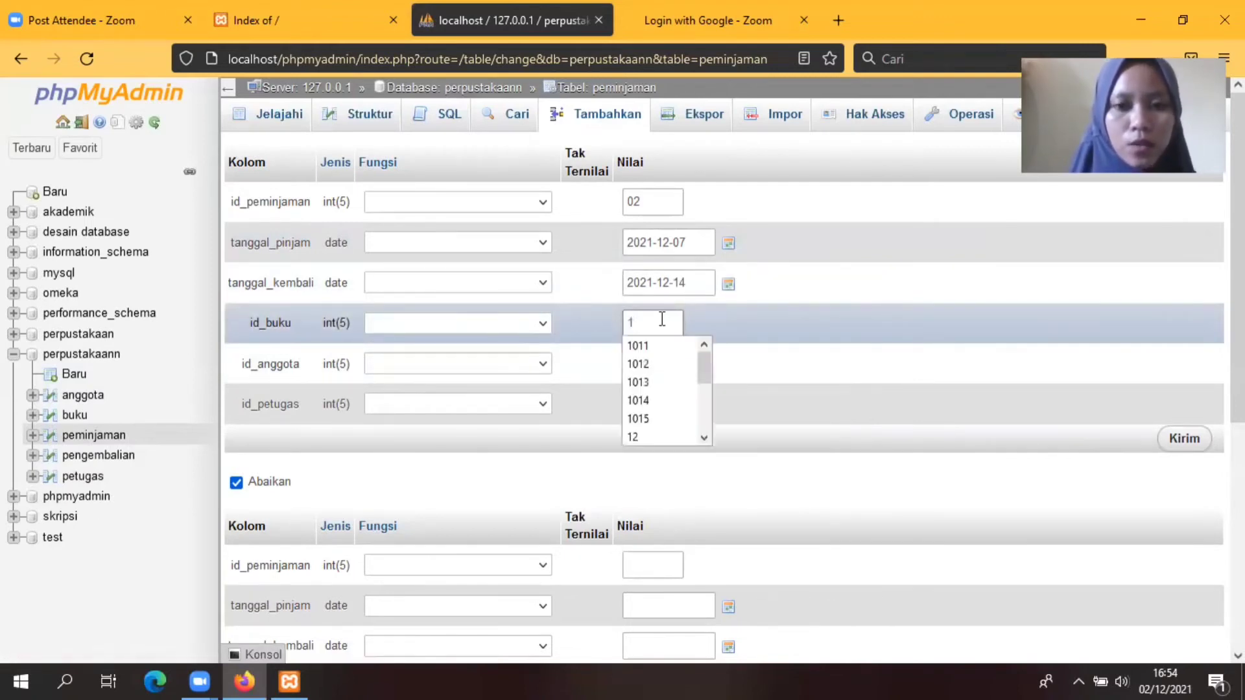
text(012)
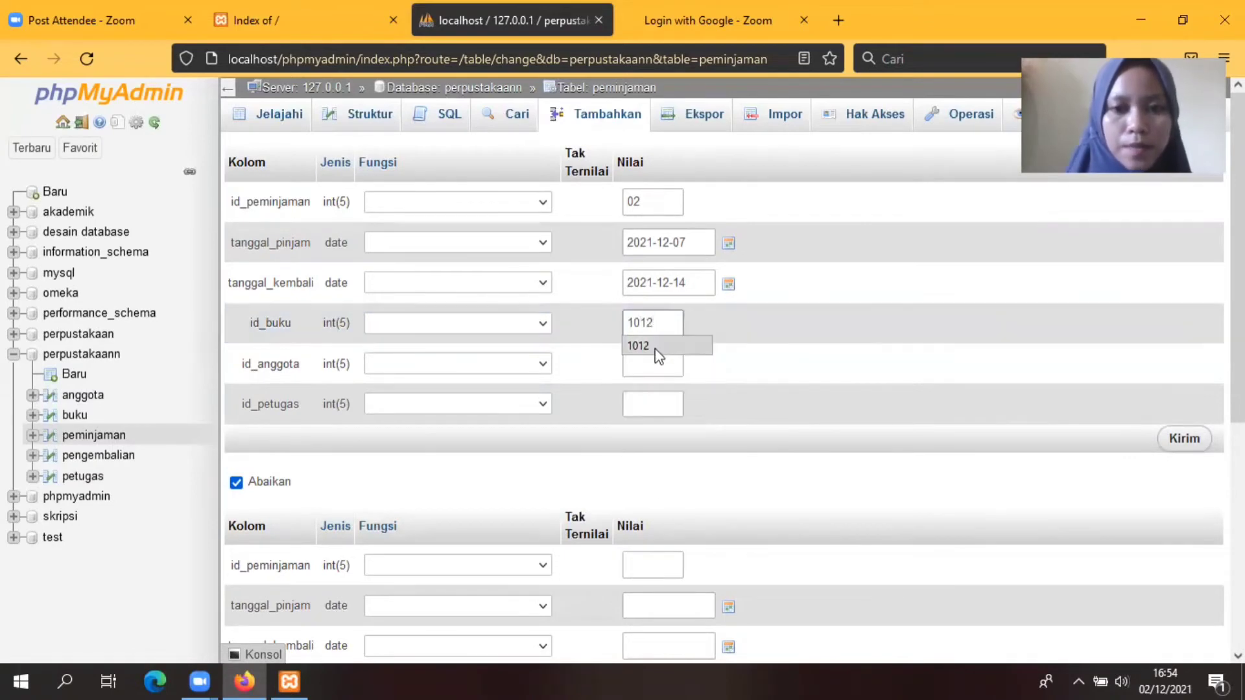
click(656, 345)
click(653, 363)
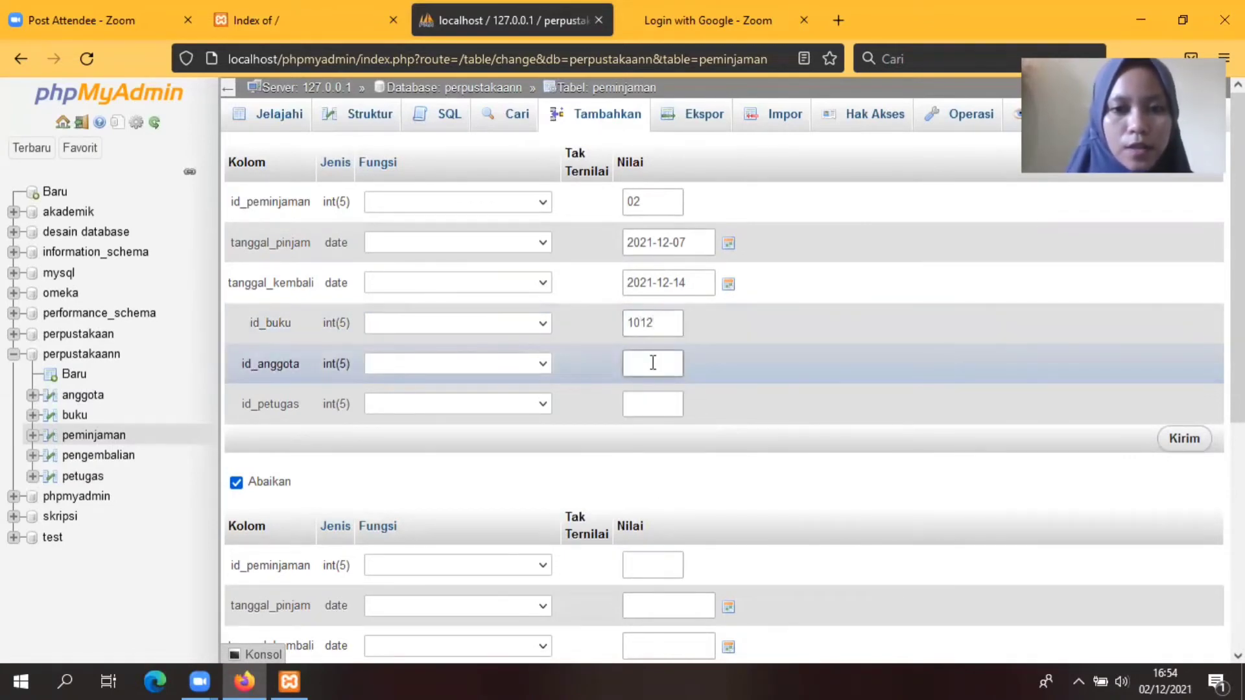
text(002)
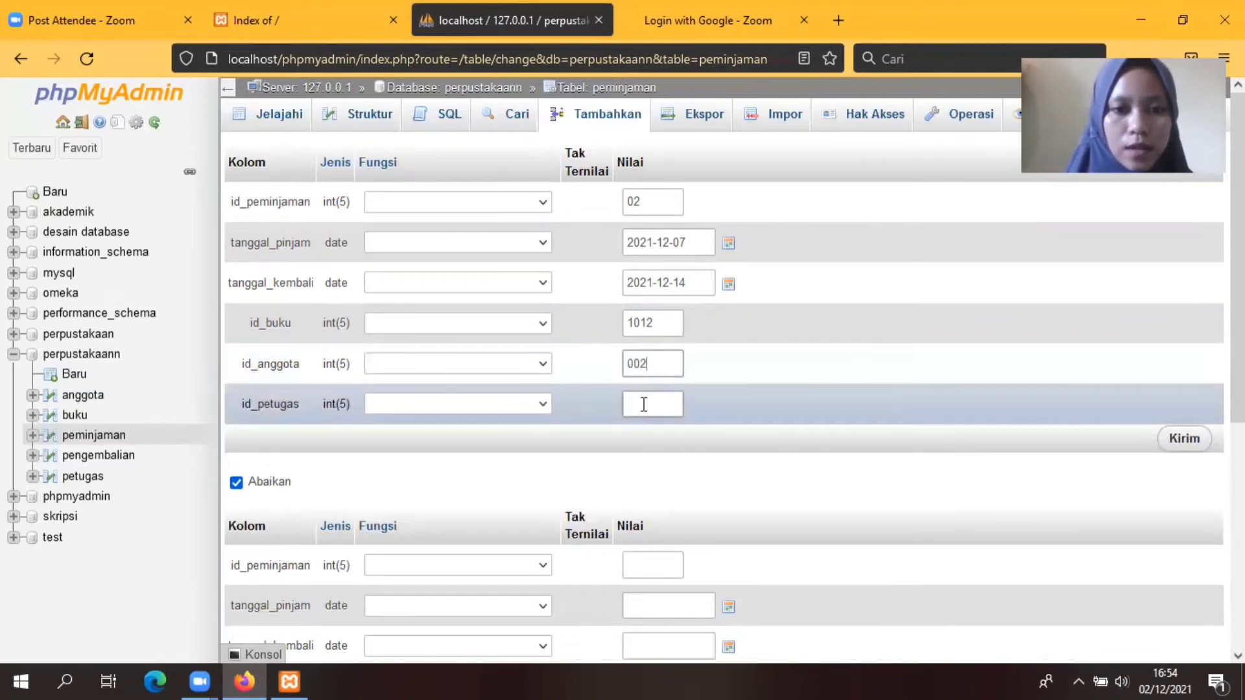
click(647, 415)
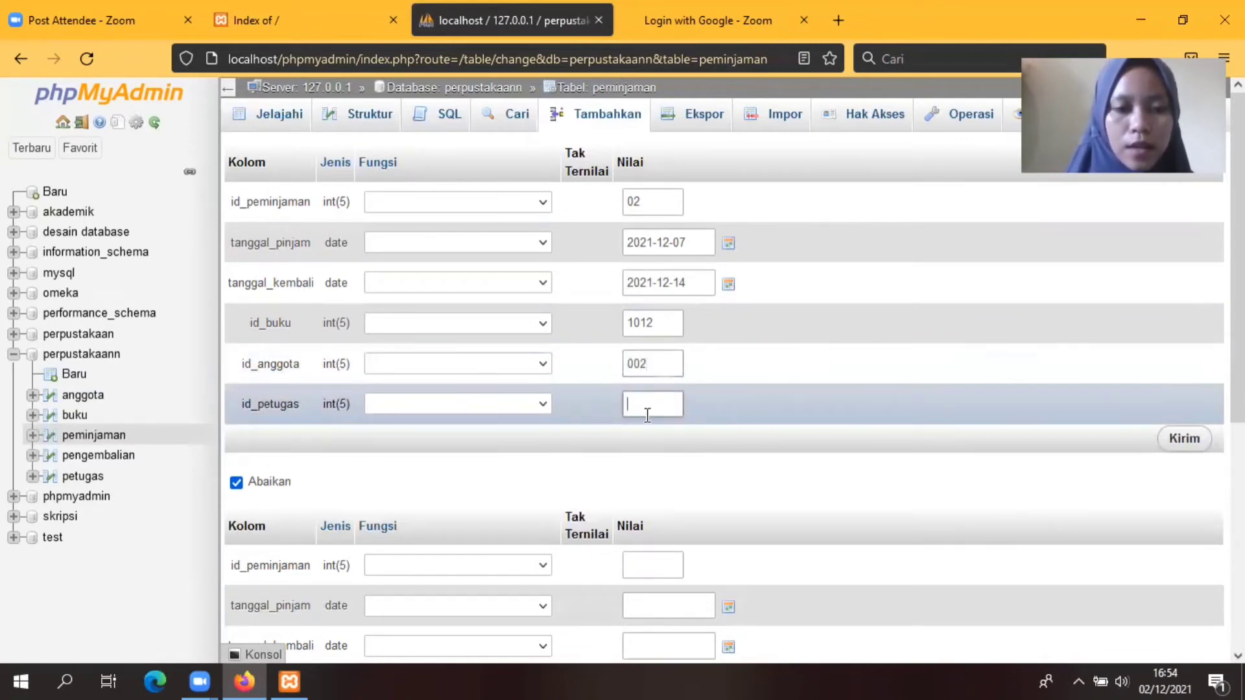
text(02)
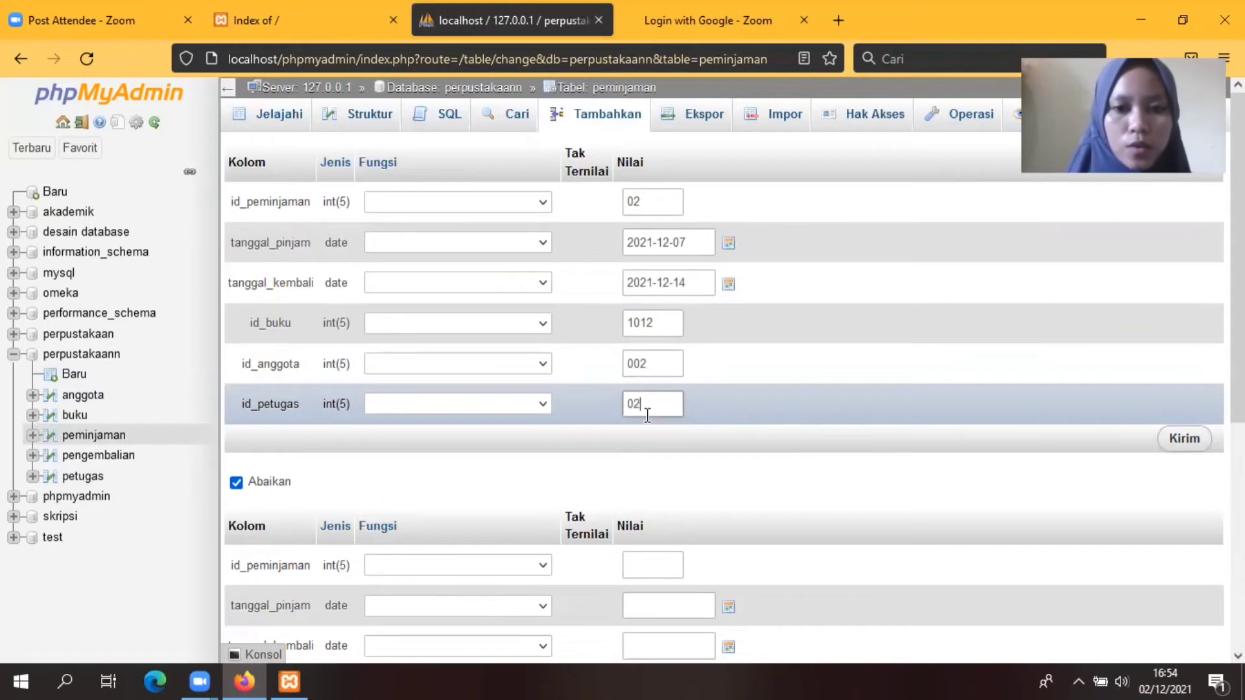
click(1196, 443)
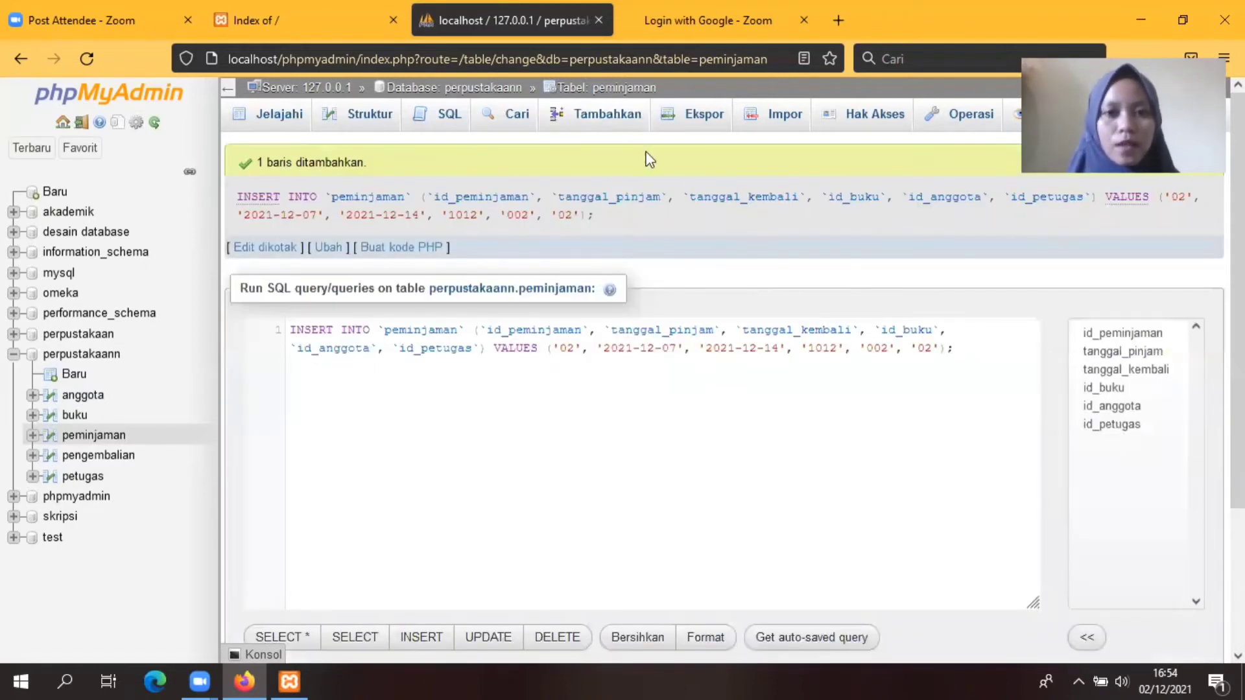
Step: Open a blank peminjaman form and enter loan id 113
click(607, 120)
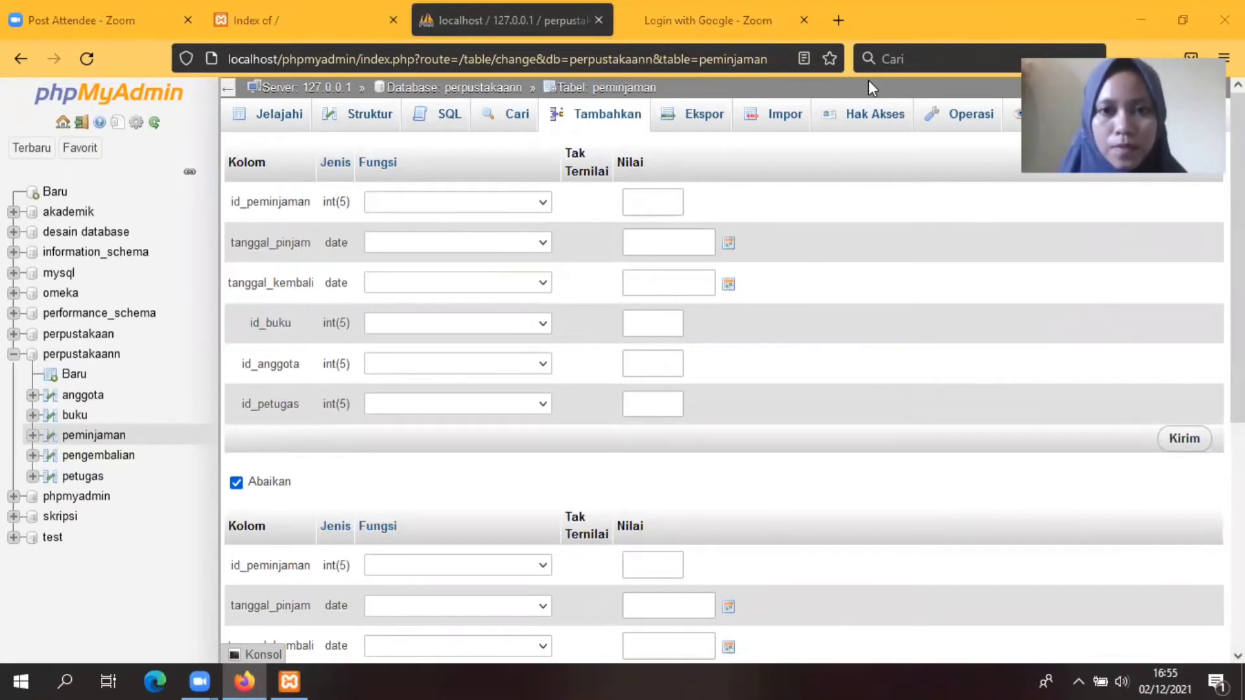
click(644, 202)
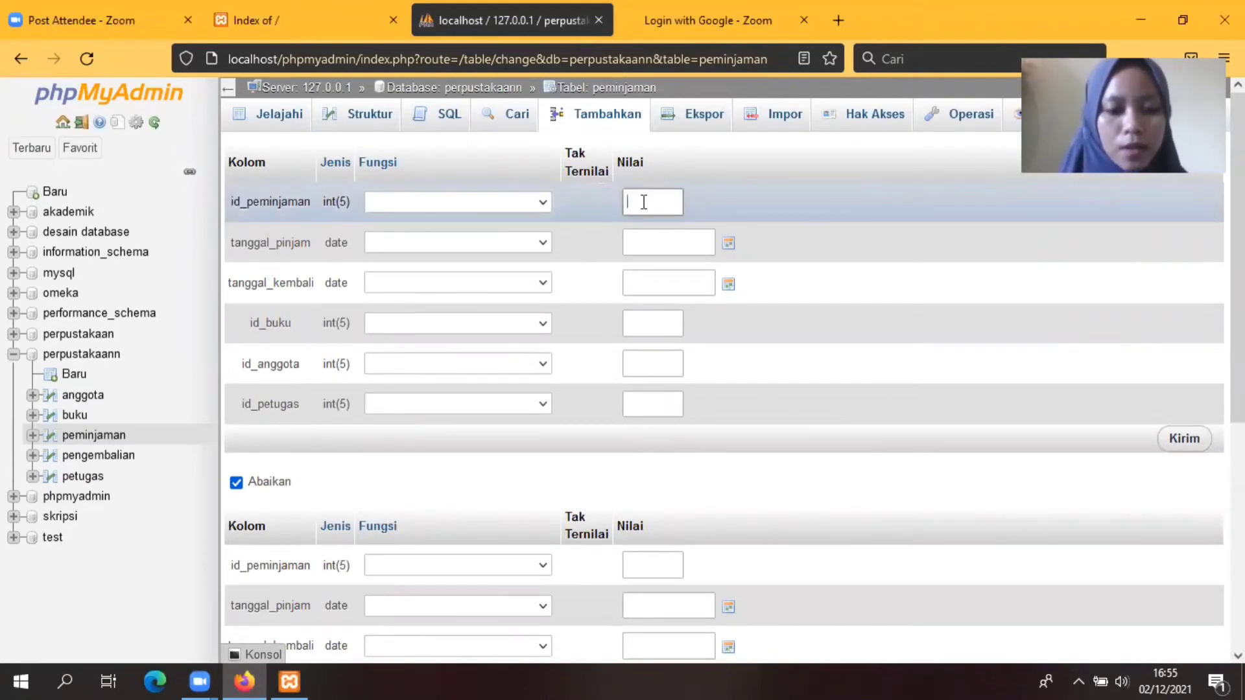
text(10)
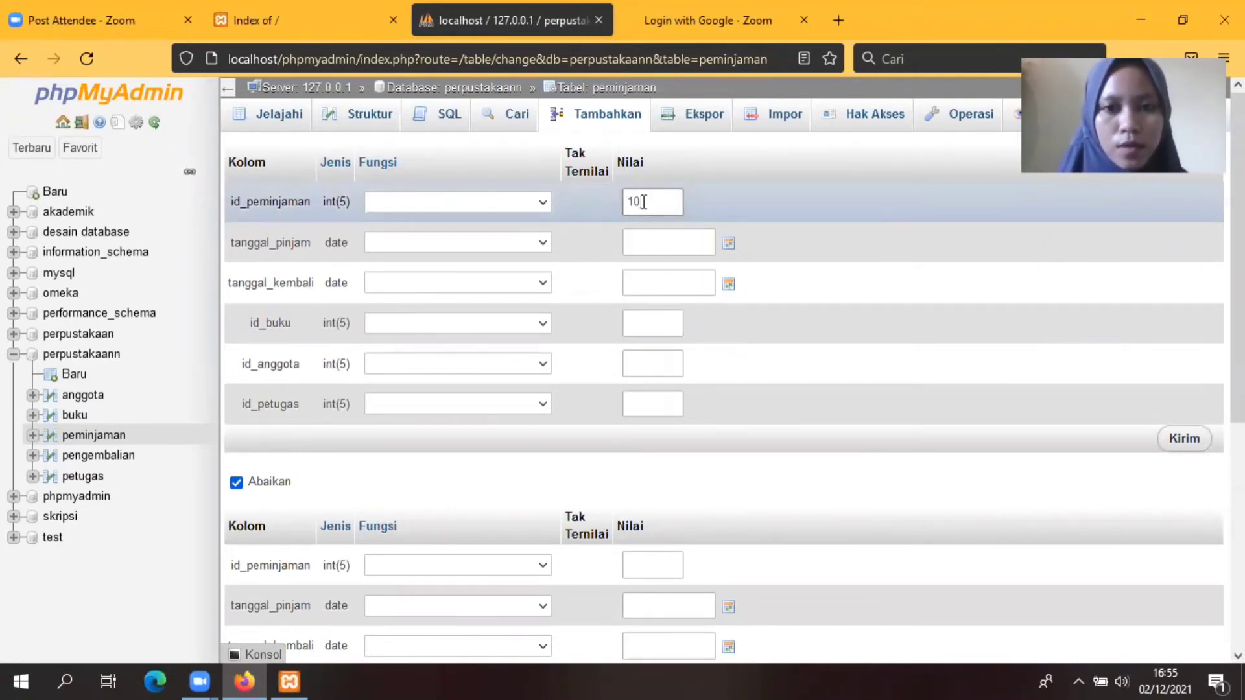
key(BackSpace)
key(BackSpace)
text(0)
key(BackSpace)
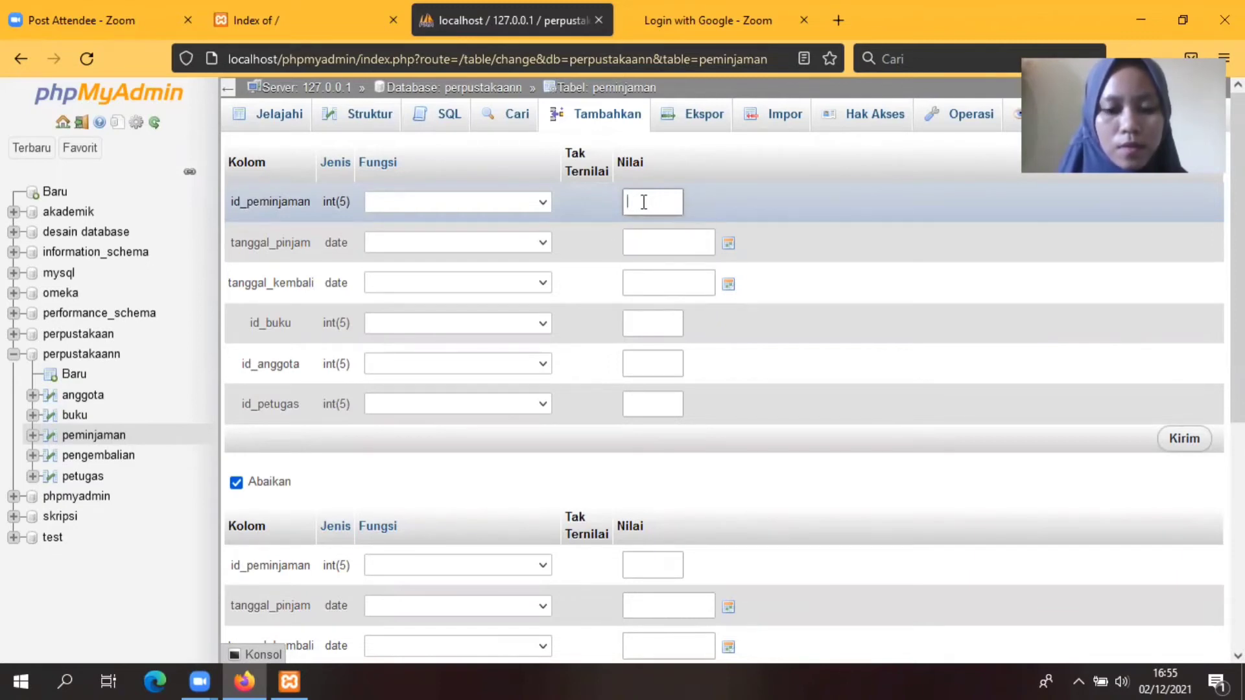
text(1)
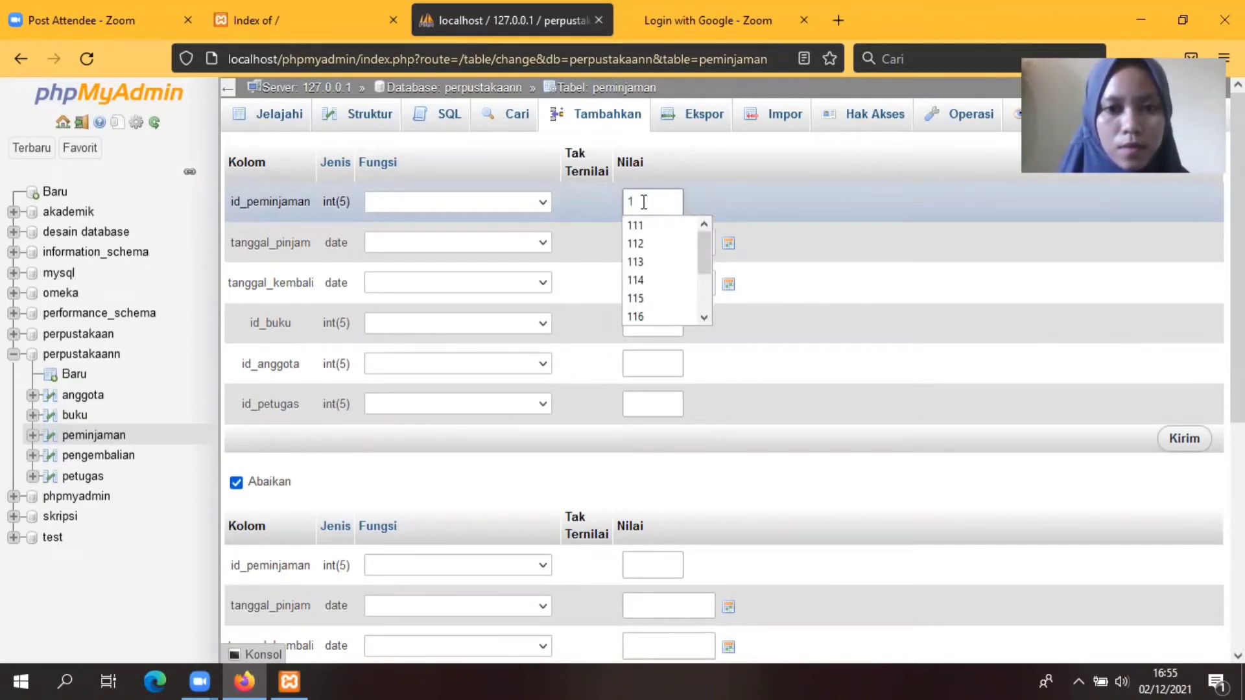
text(1)
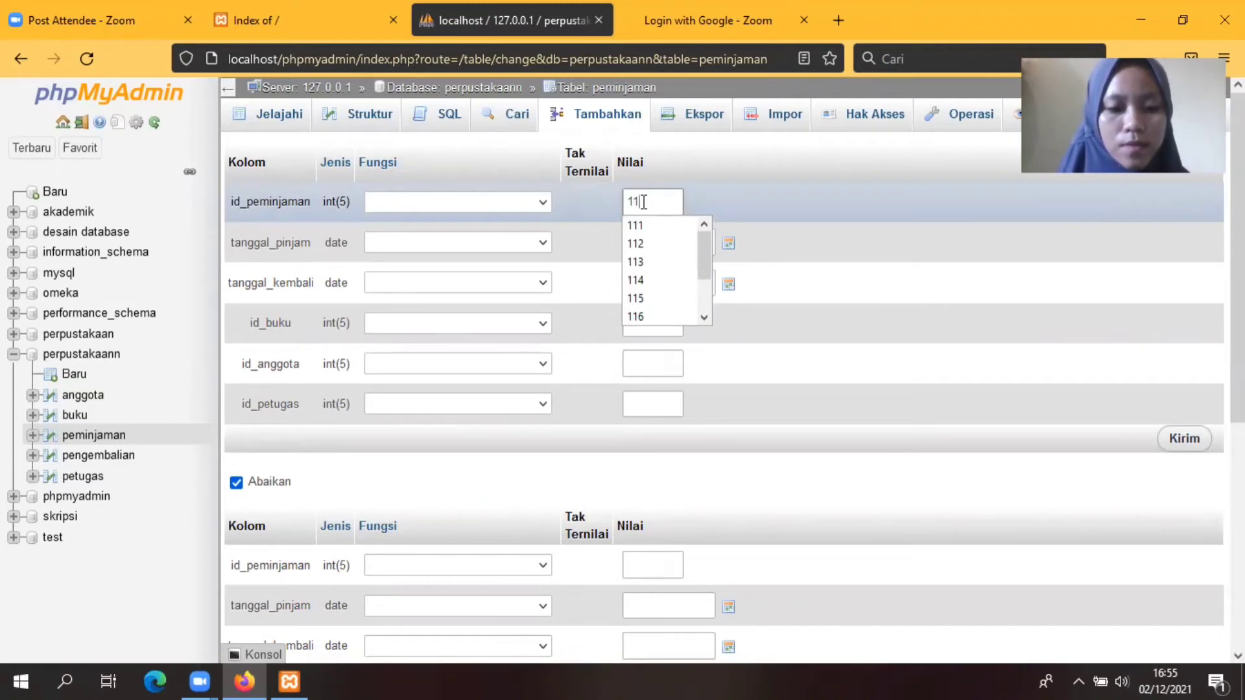
text(3)
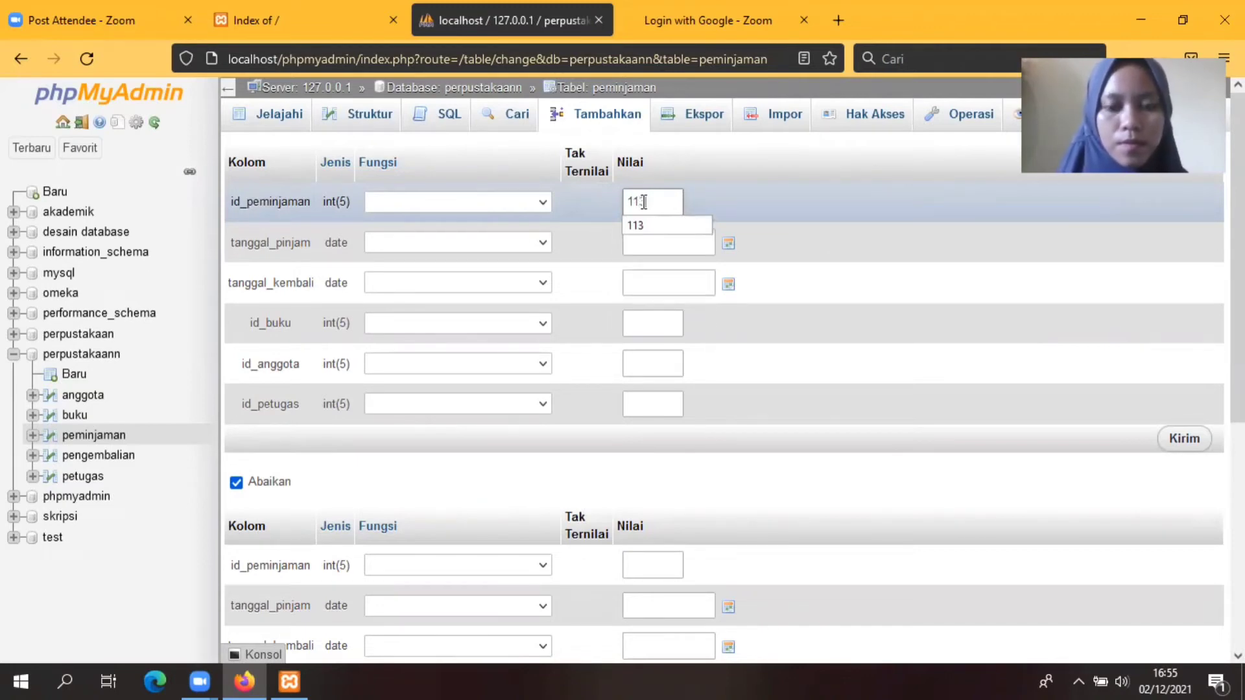
key(BackSpace)
key(BackSpace)
text(3)
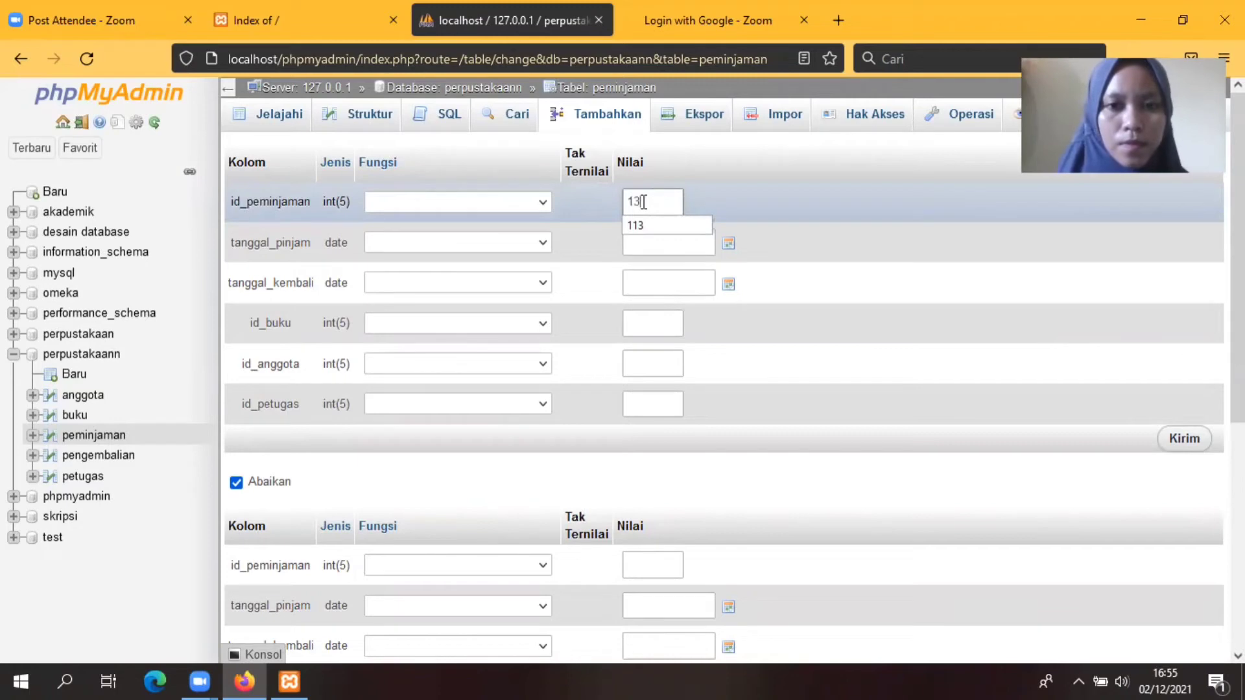
key(BackSpace)
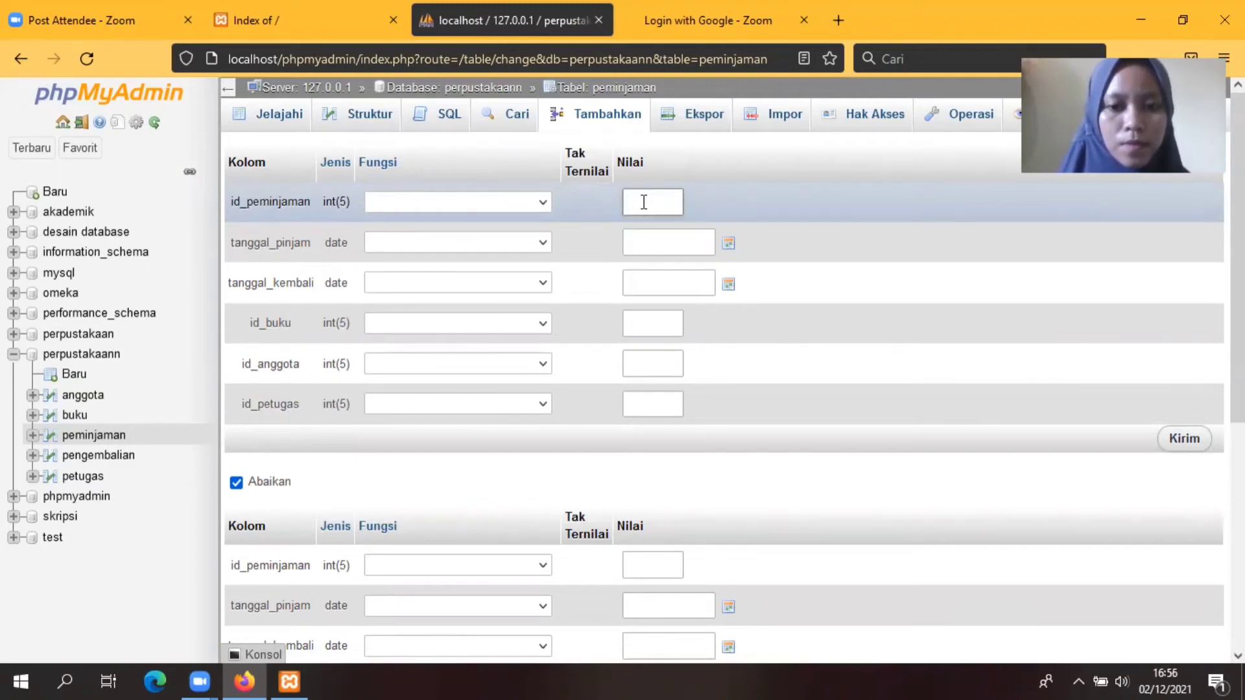
text(3)
click(667, 226)
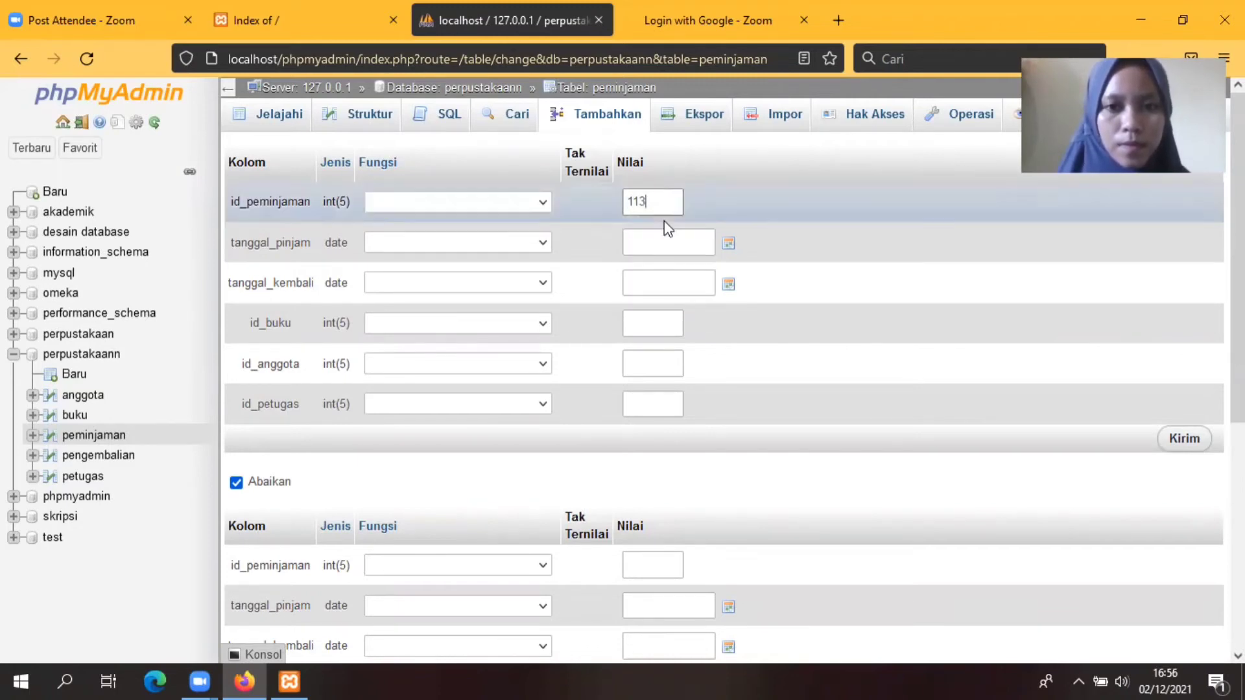
Step: Pick borrow date 2021-12-17 and return date 2021-12-23 from the calendars
click(729, 244)
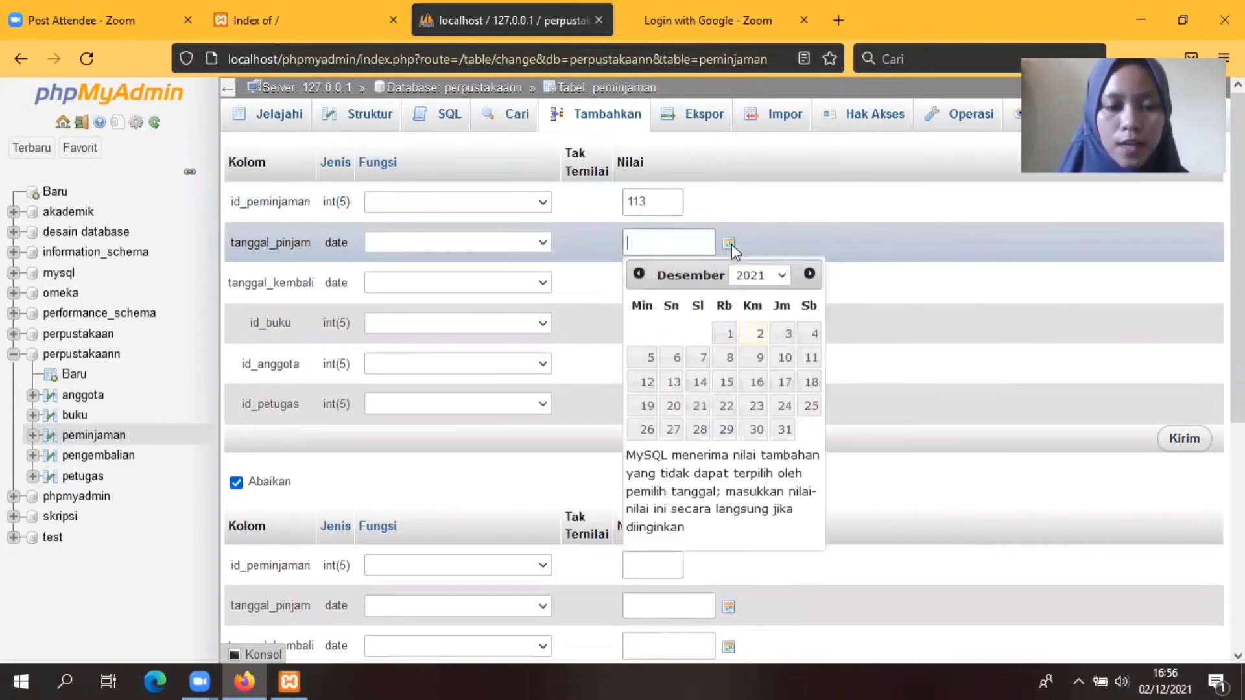
click(786, 388)
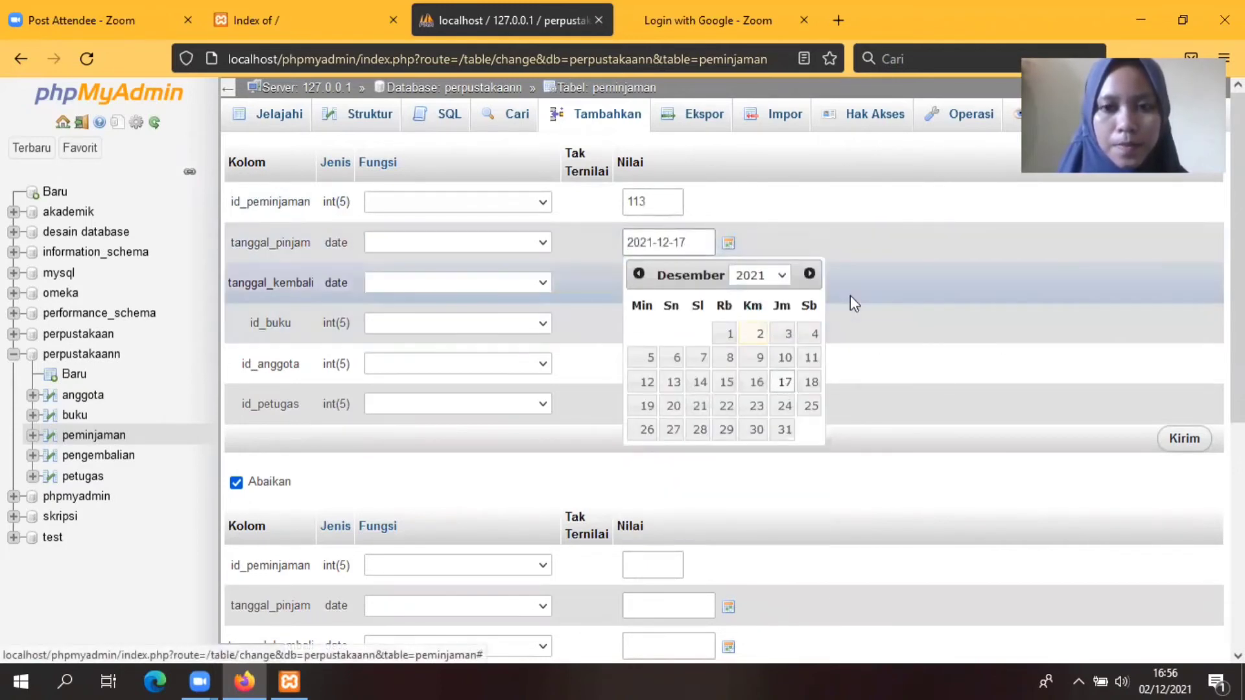
click(726, 285)
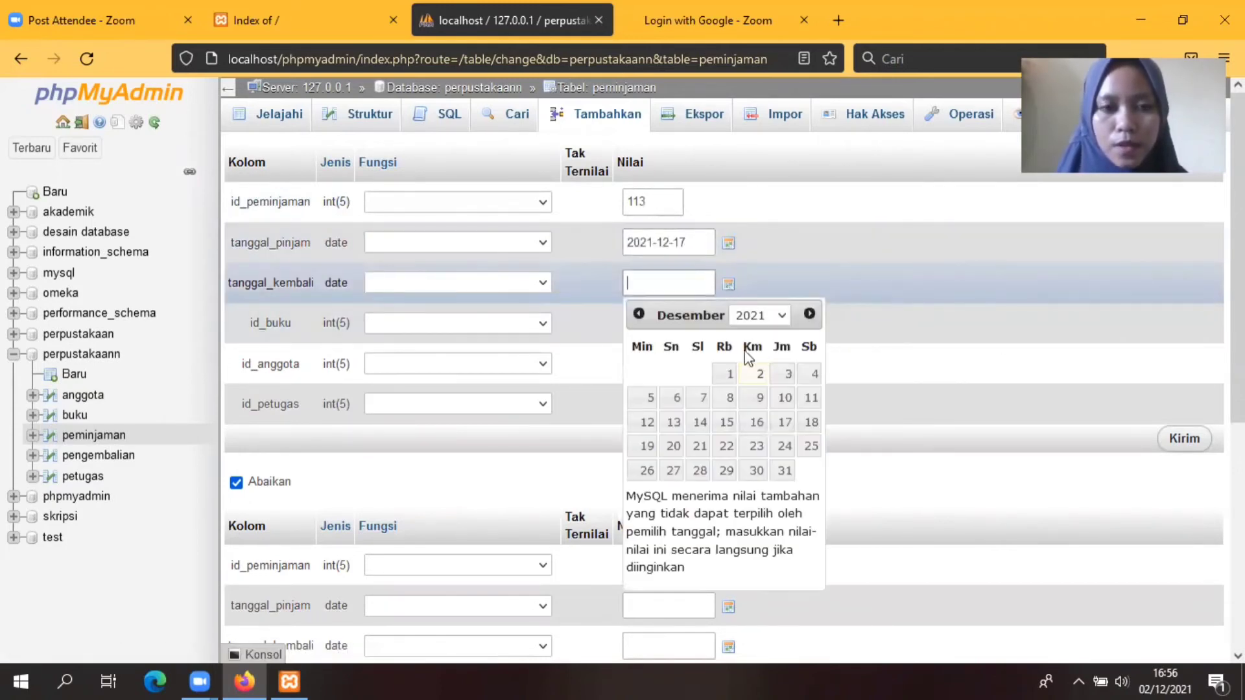
click(753, 425)
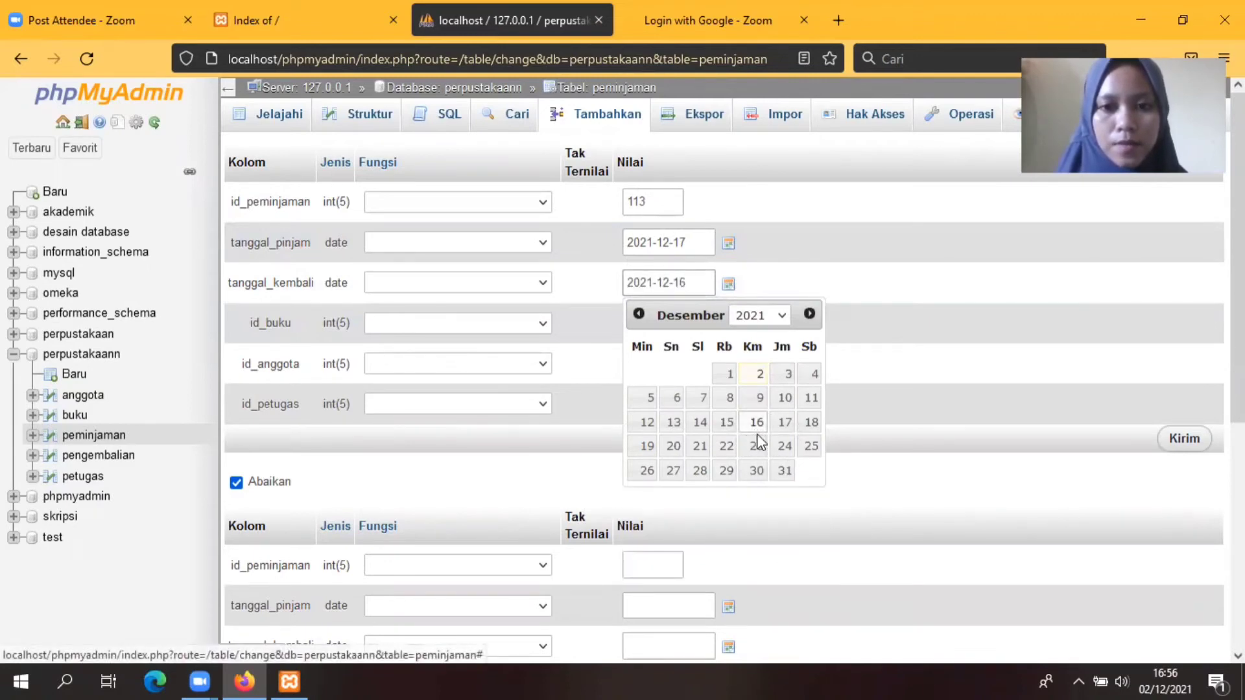
click(756, 445)
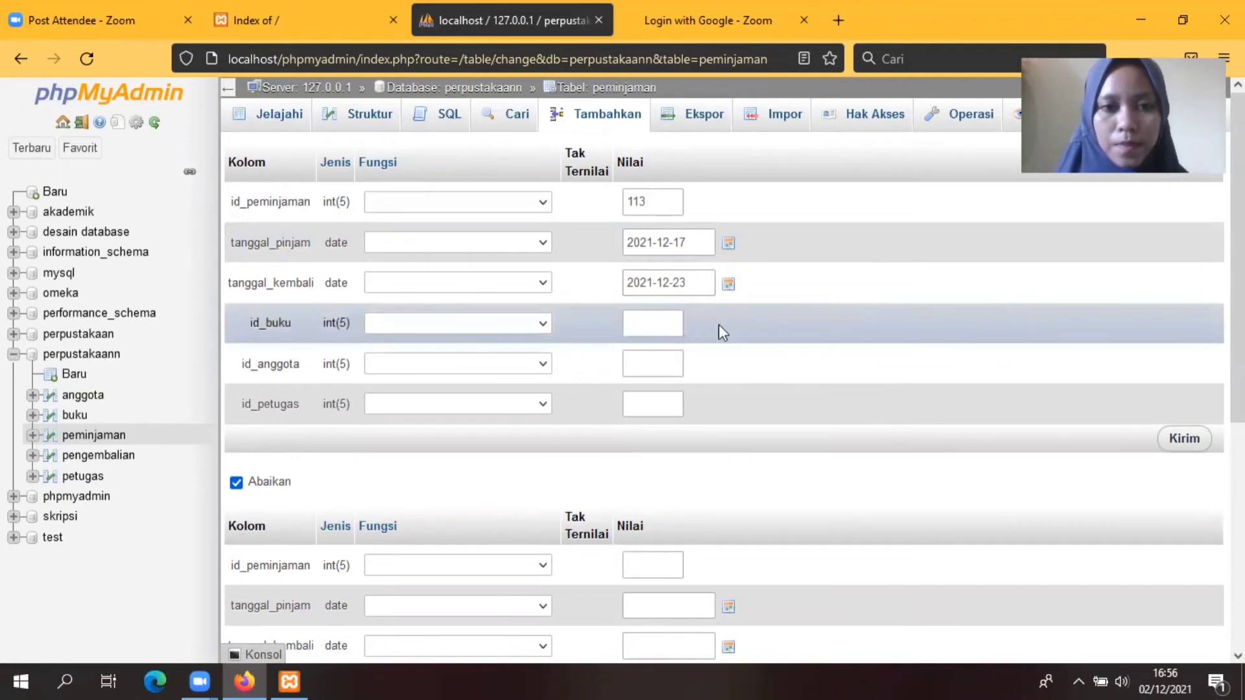
Step: Enter book 1013, member 003 and staff id 13
click(654, 321)
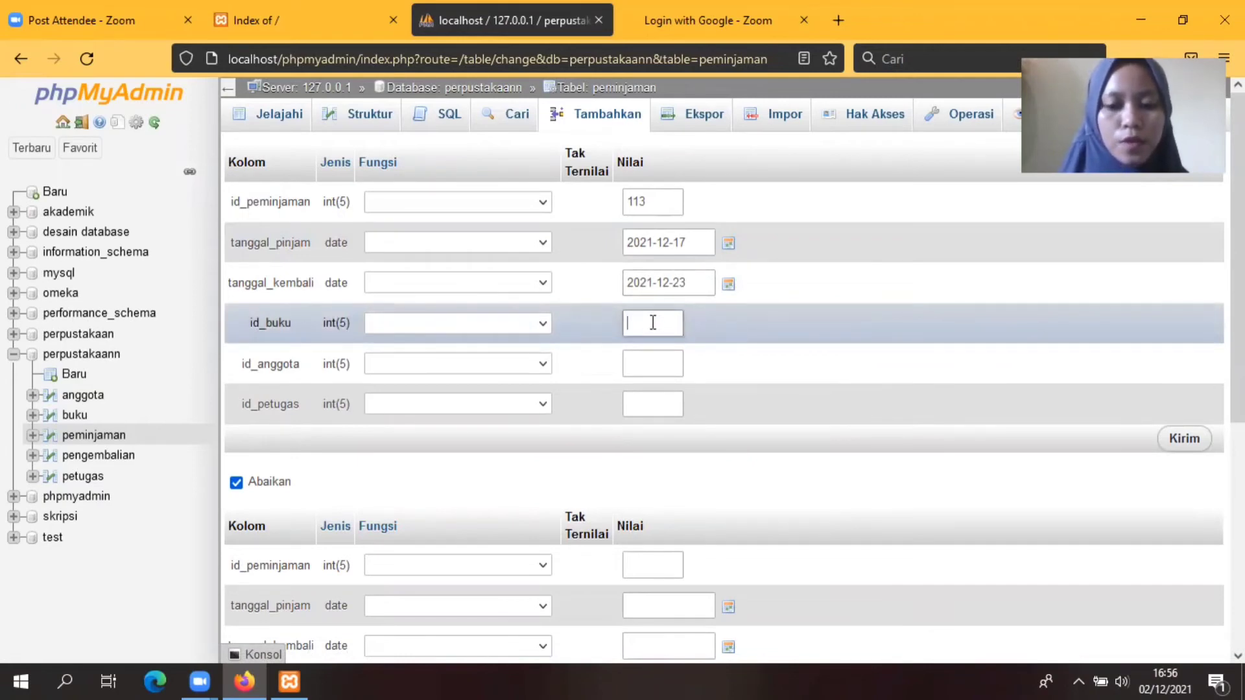
text(10)
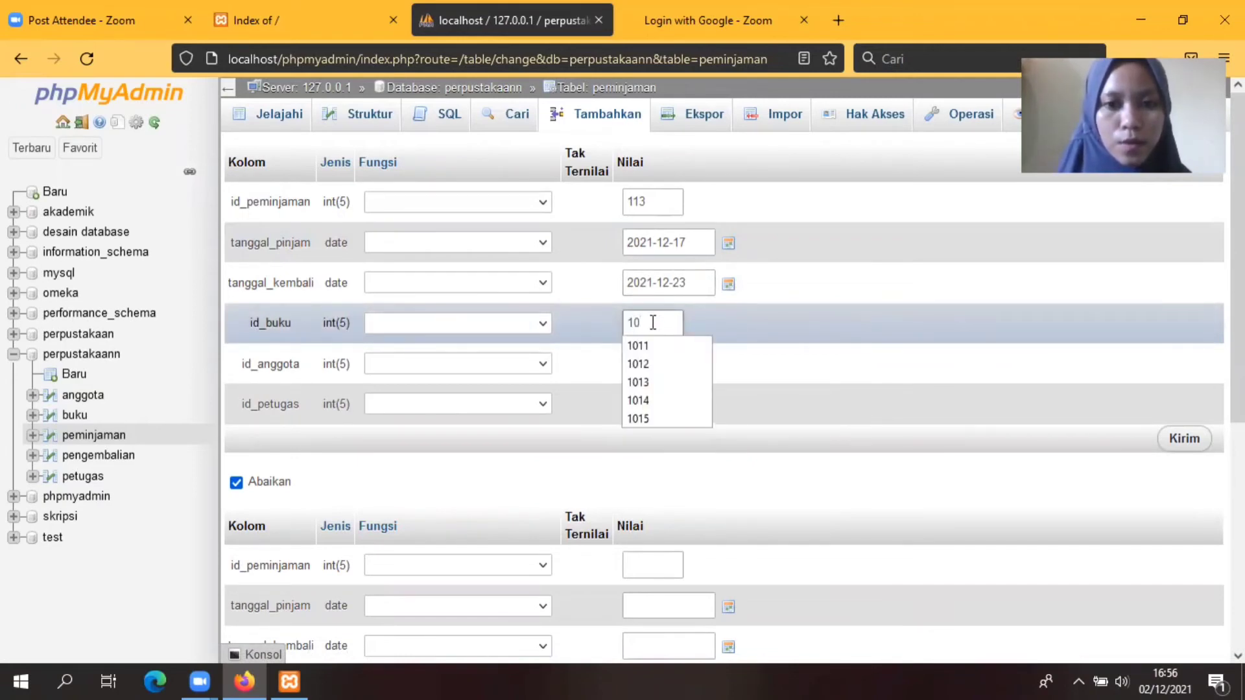
text(13)
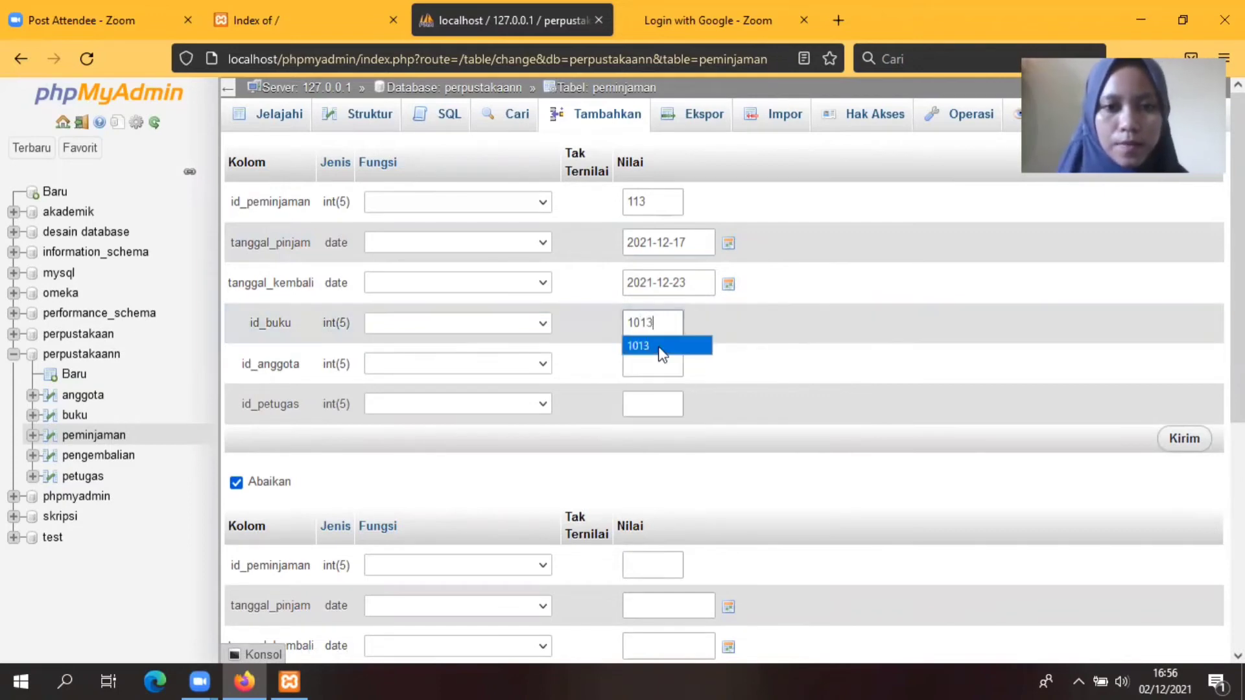
click(659, 349)
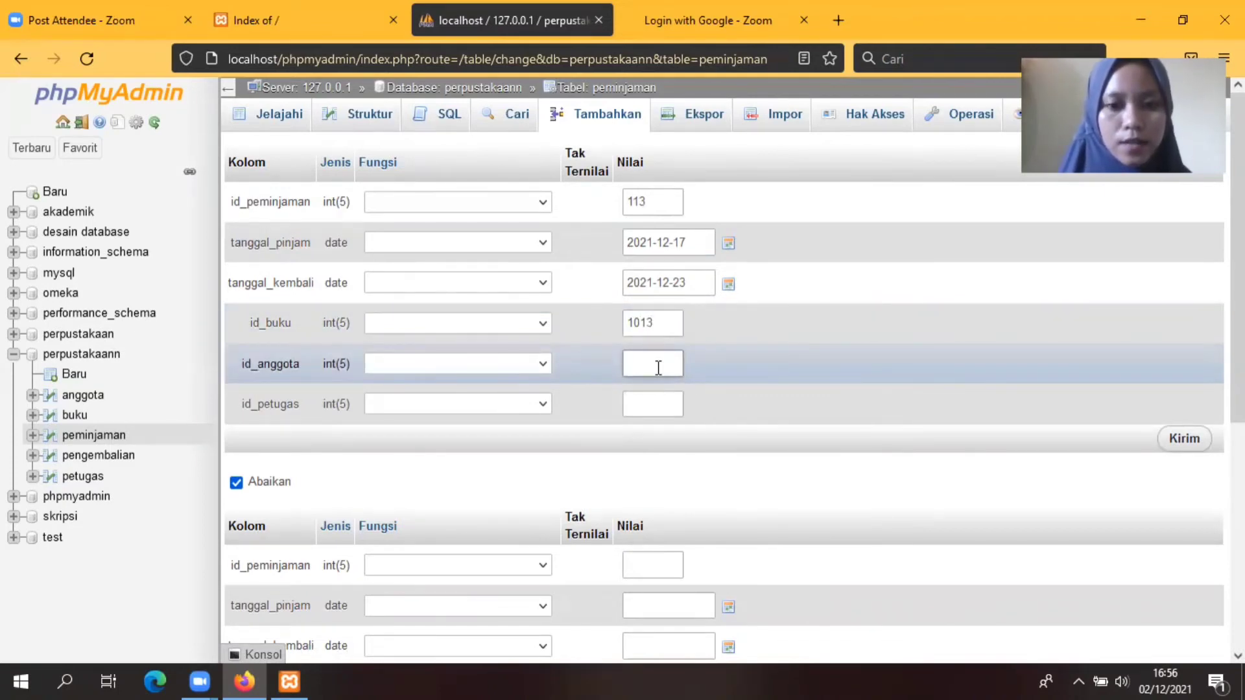
text(0)
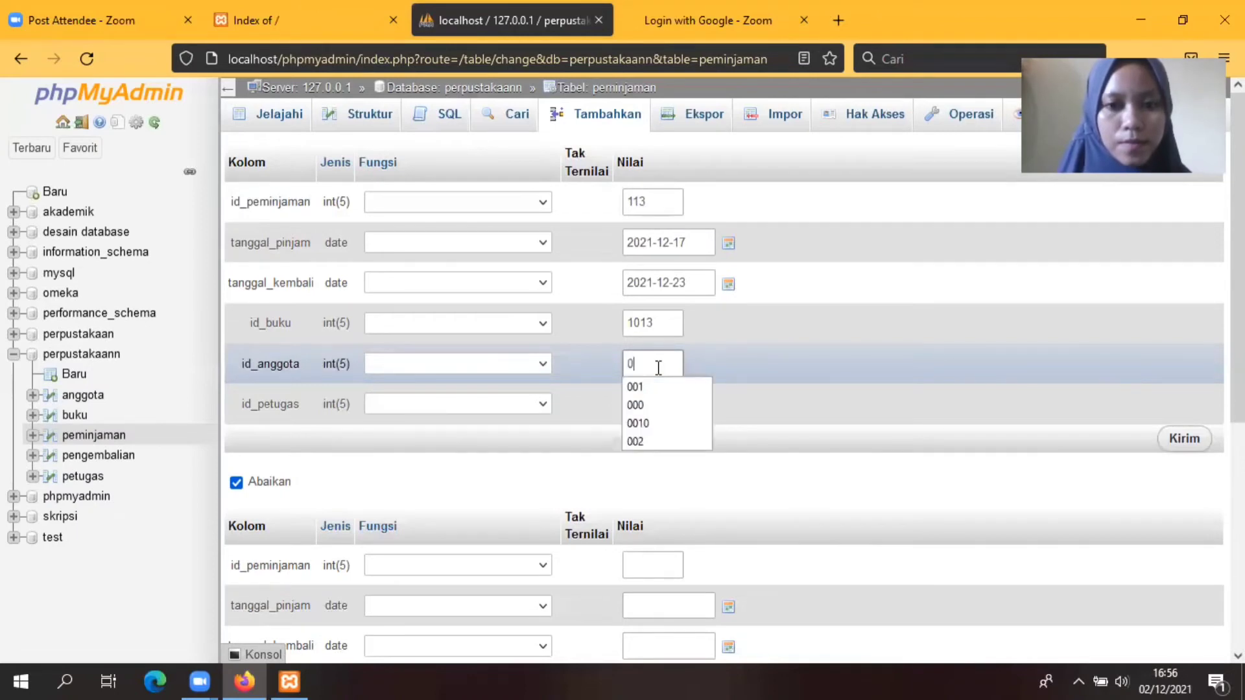
text(03)
click(657, 402)
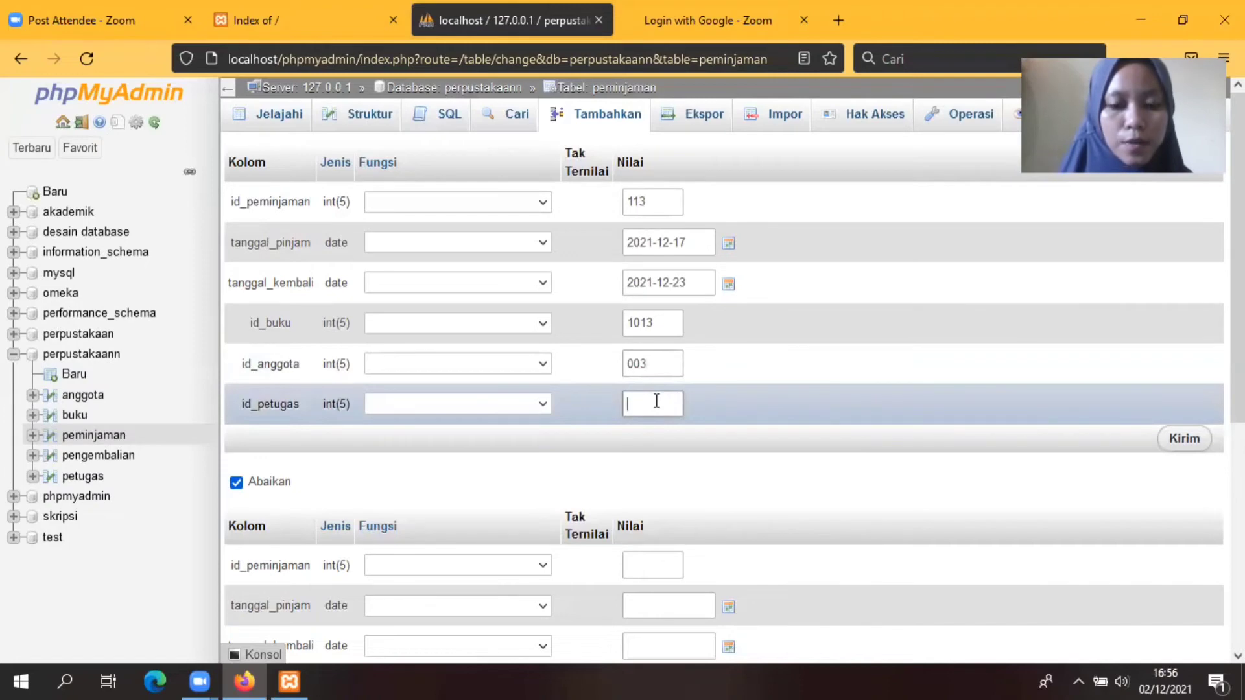
text(1)
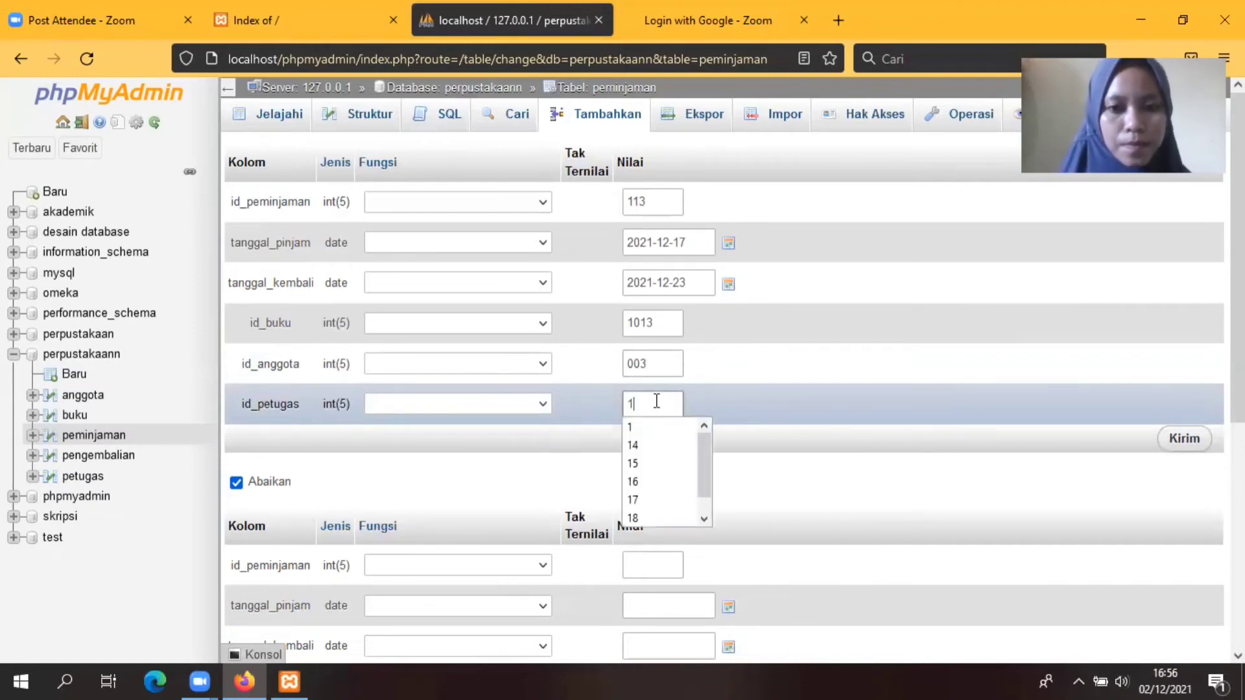
text(3)
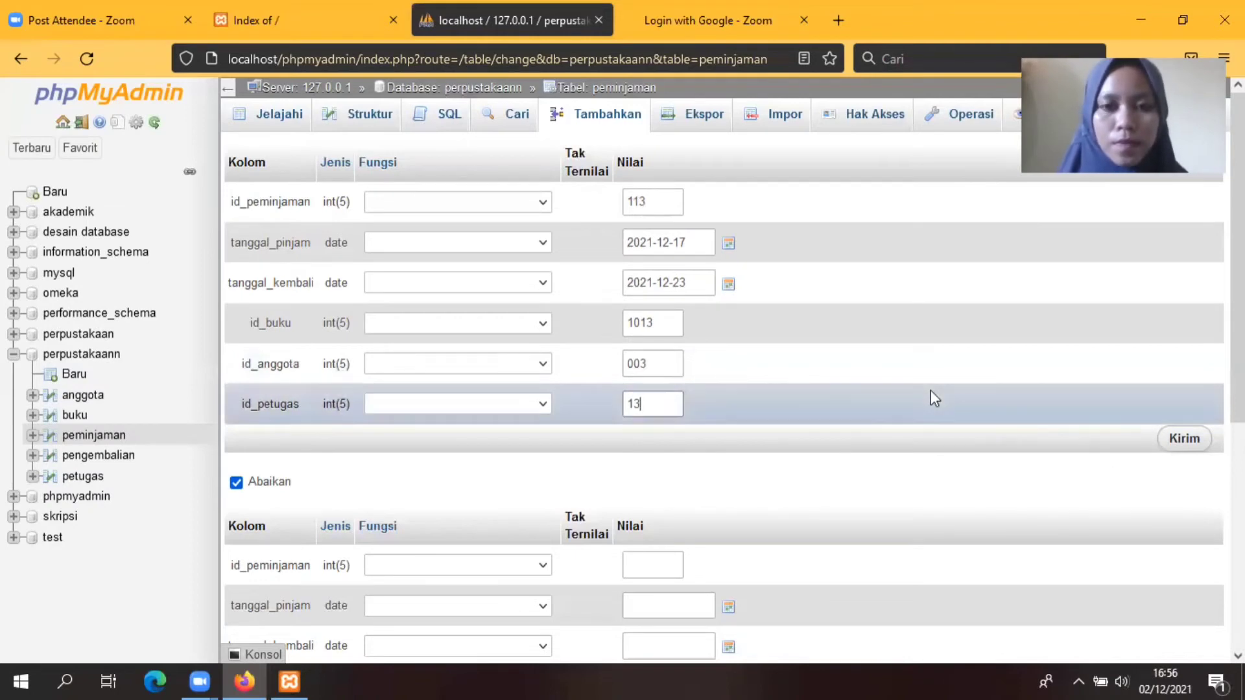
Step: Replace loan id 113 and staff id 13 with 03, then save loan 03
click(649, 201)
key(BackSpace)
key(BackSpace)
key(BackSpace)
text(0)
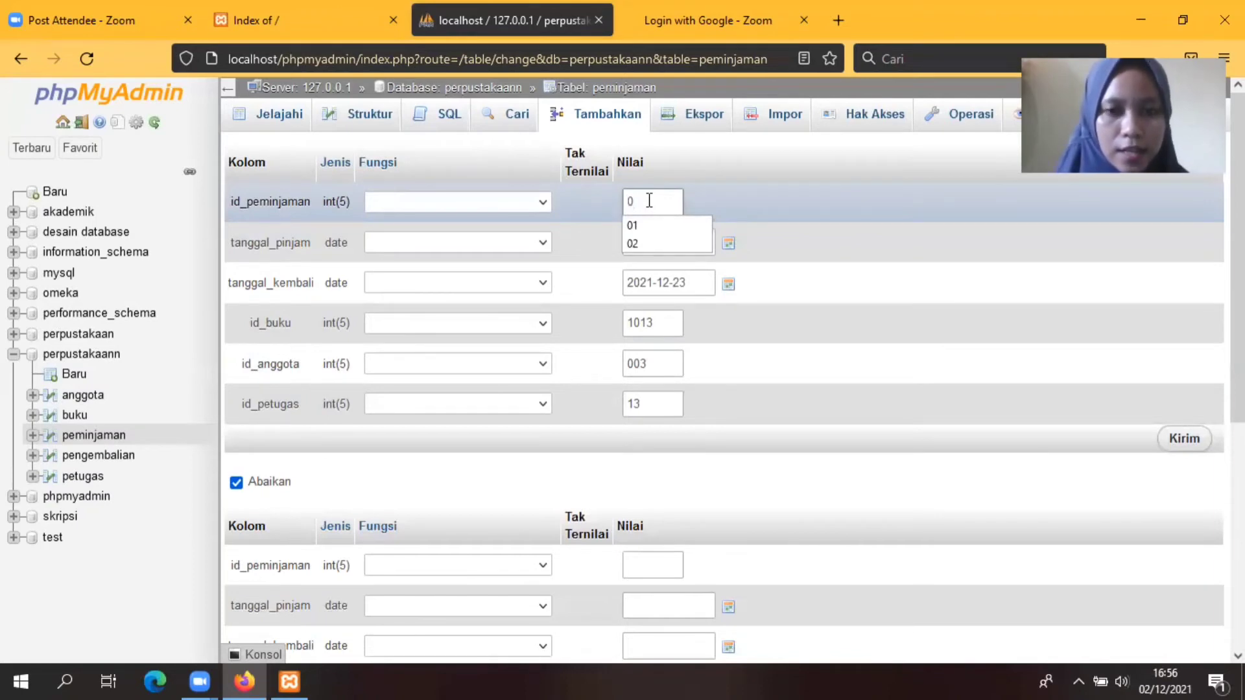
text(3)
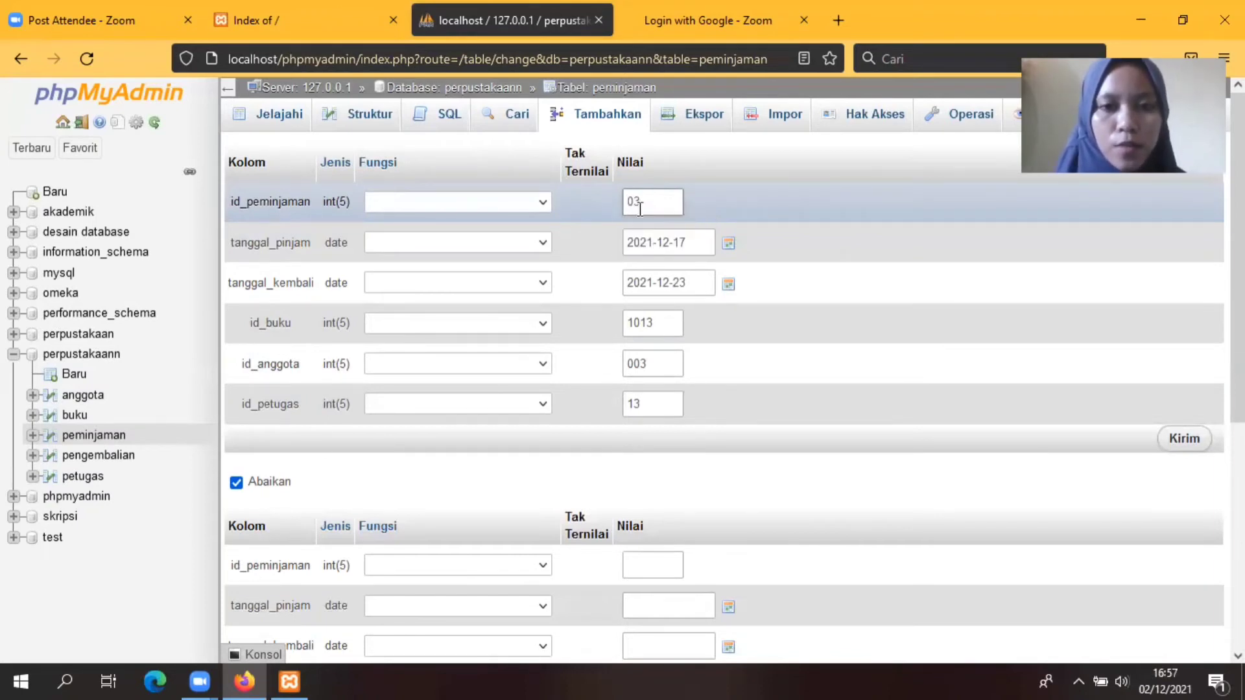
click(653, 404)
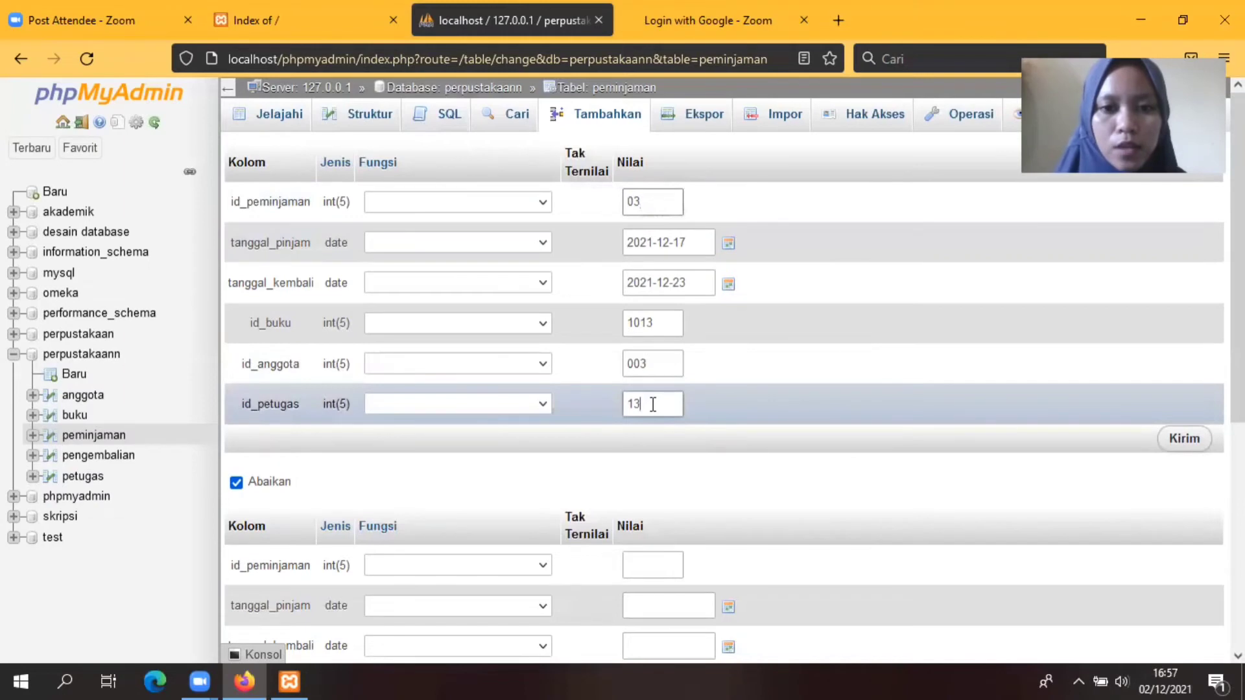
key(BackSpace)
key(BackSpace)
text(03)
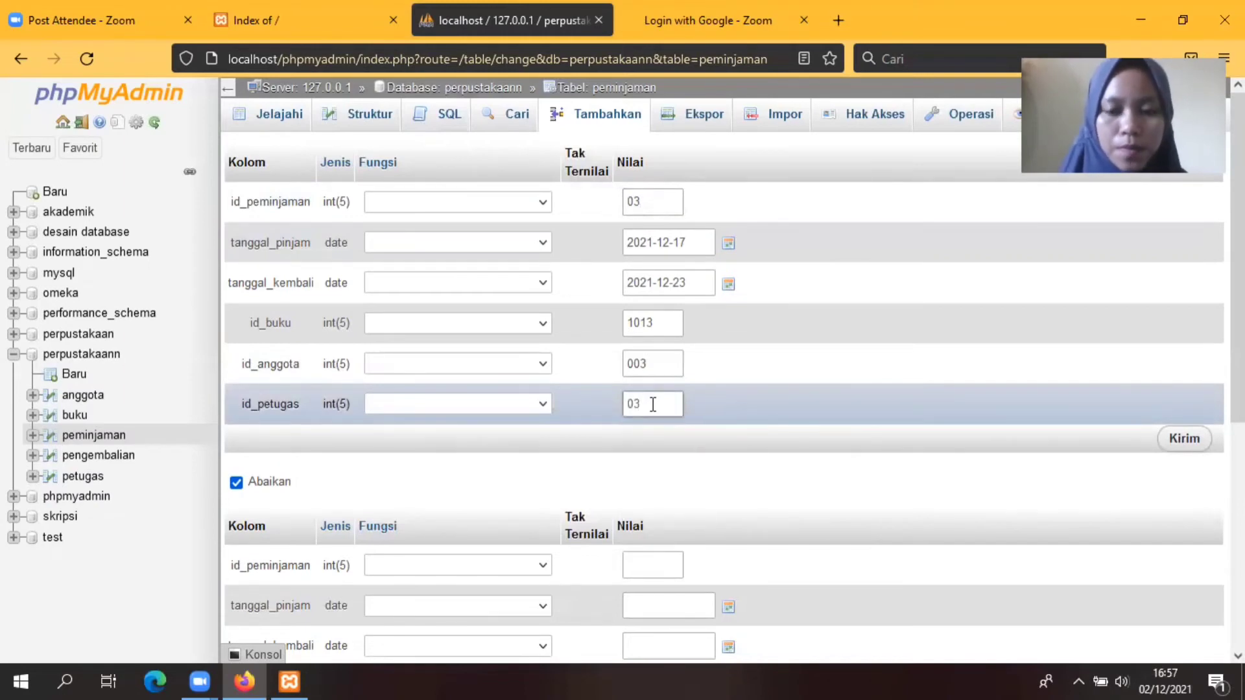
click(1195, 443)
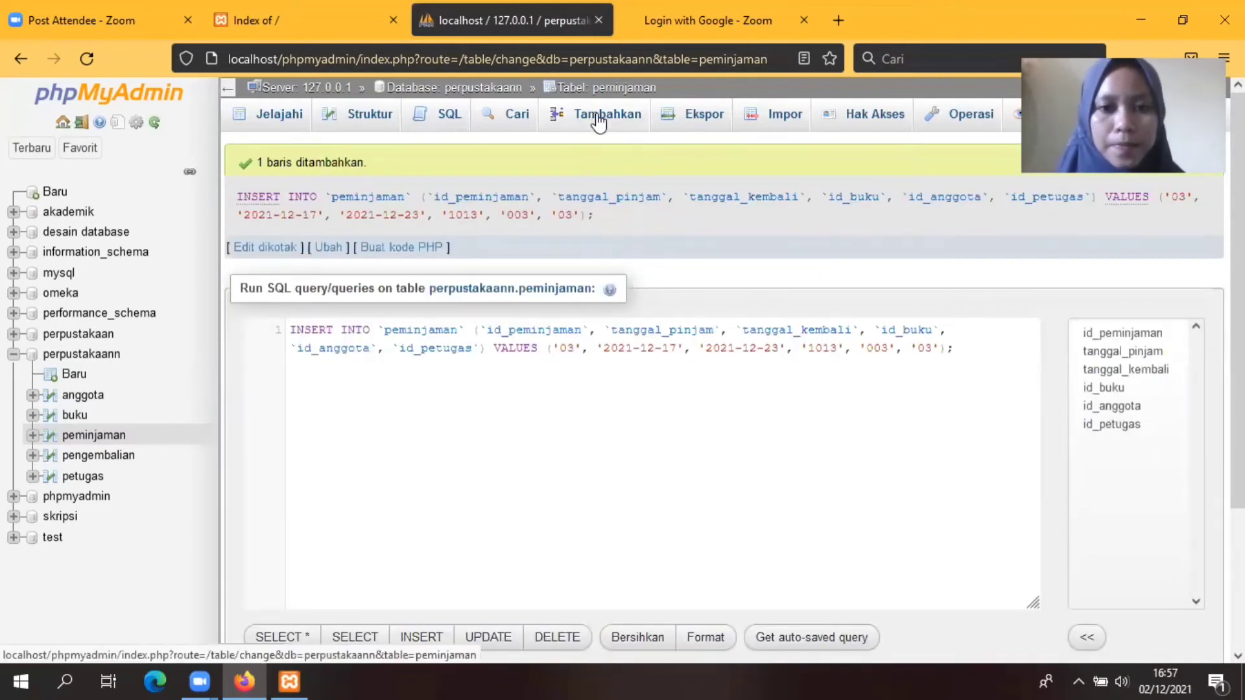
Step: Start loan record 04 with borrow date 2021-12-05 and return date 2021-12-12
click(598, 122)
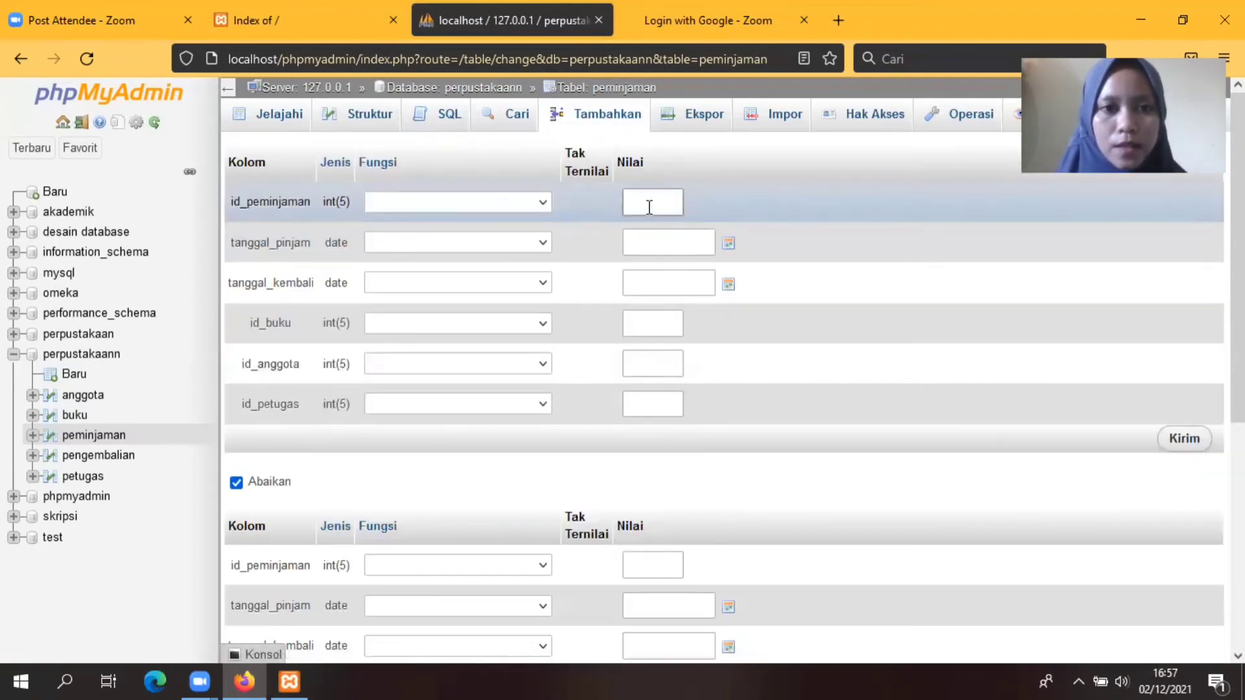
click(649, 207)
text(04)
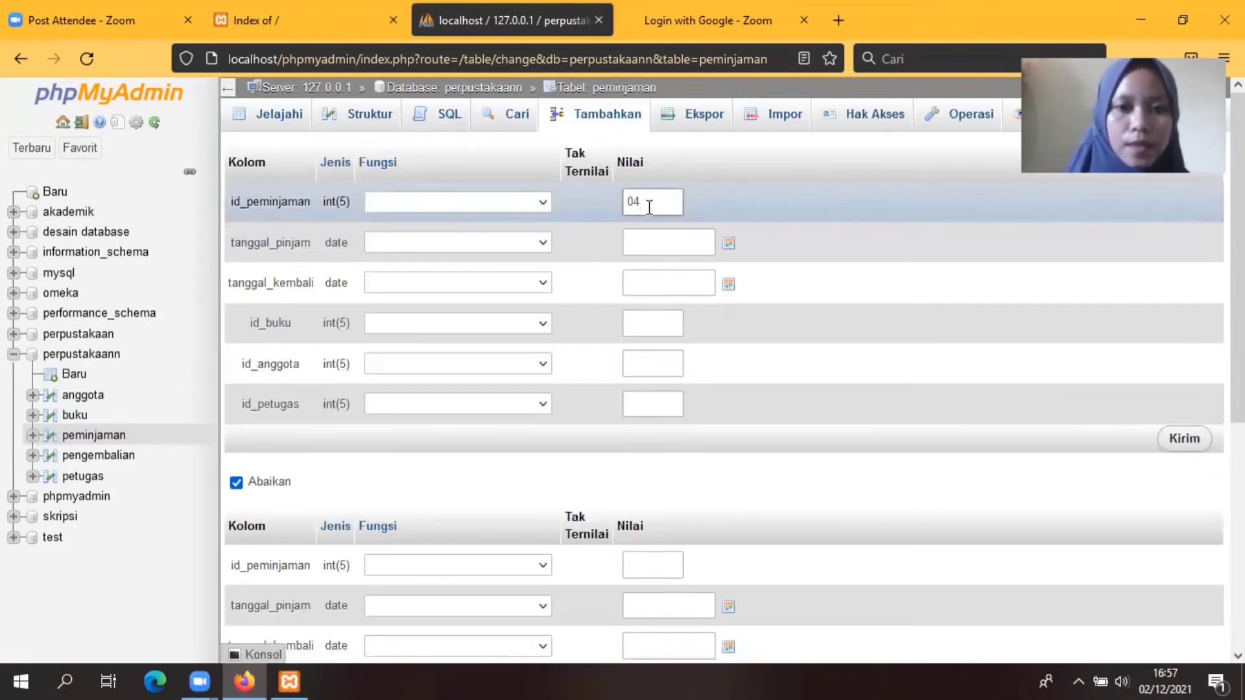
click(729, 245)
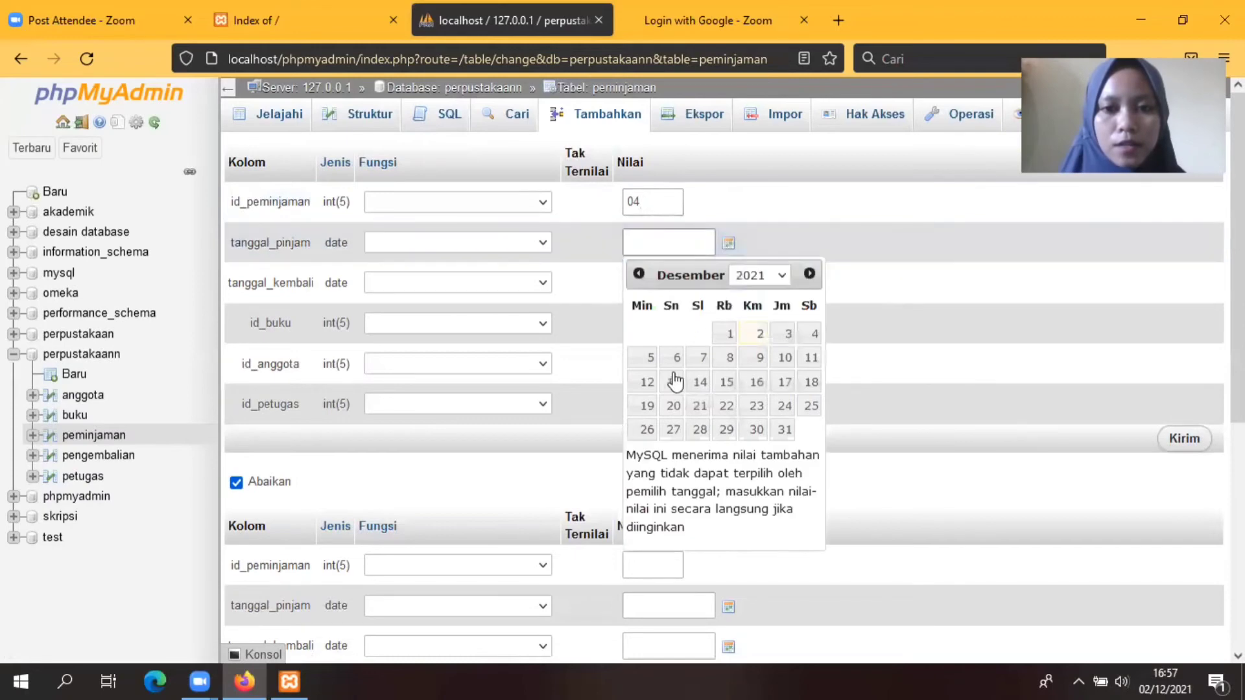
click(650, 363)
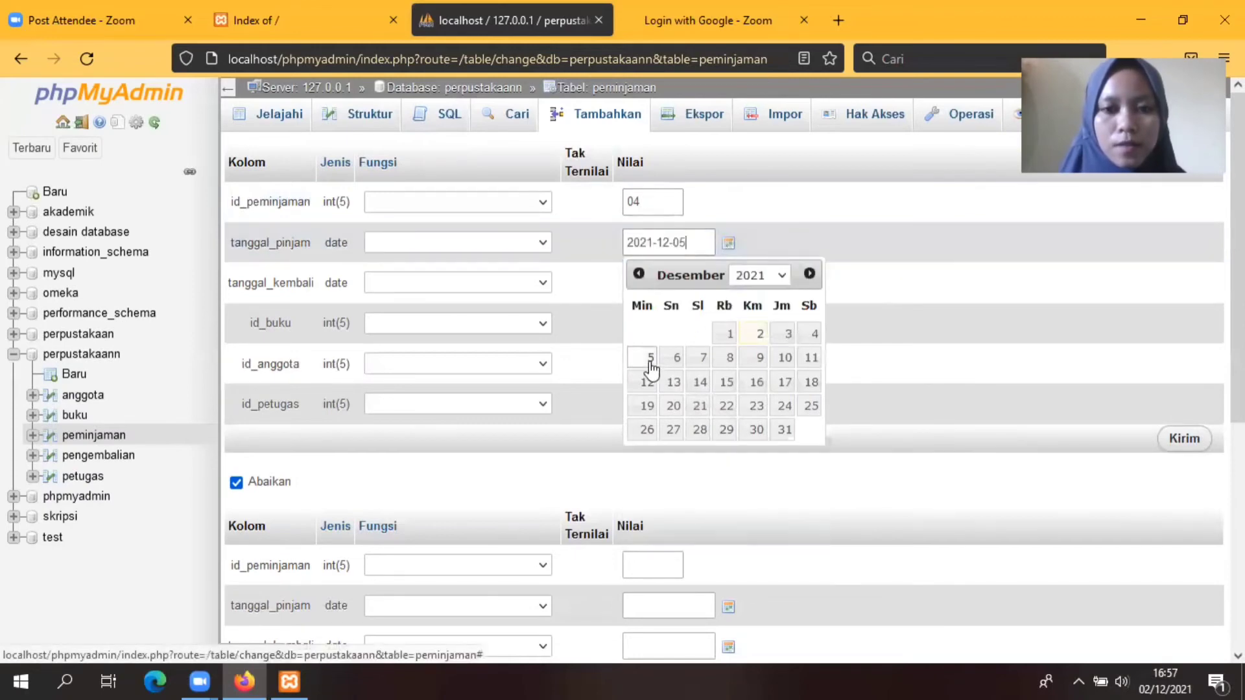
click(866, 277)
click(727, 285)
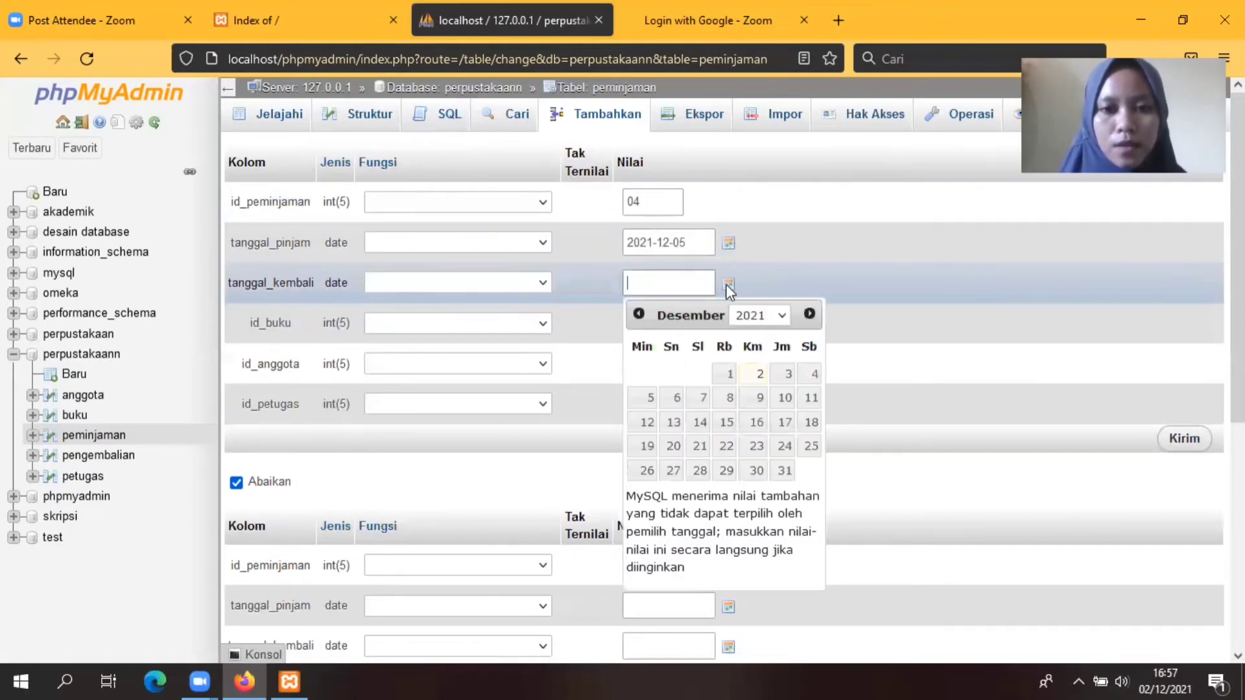
click(648, 424)
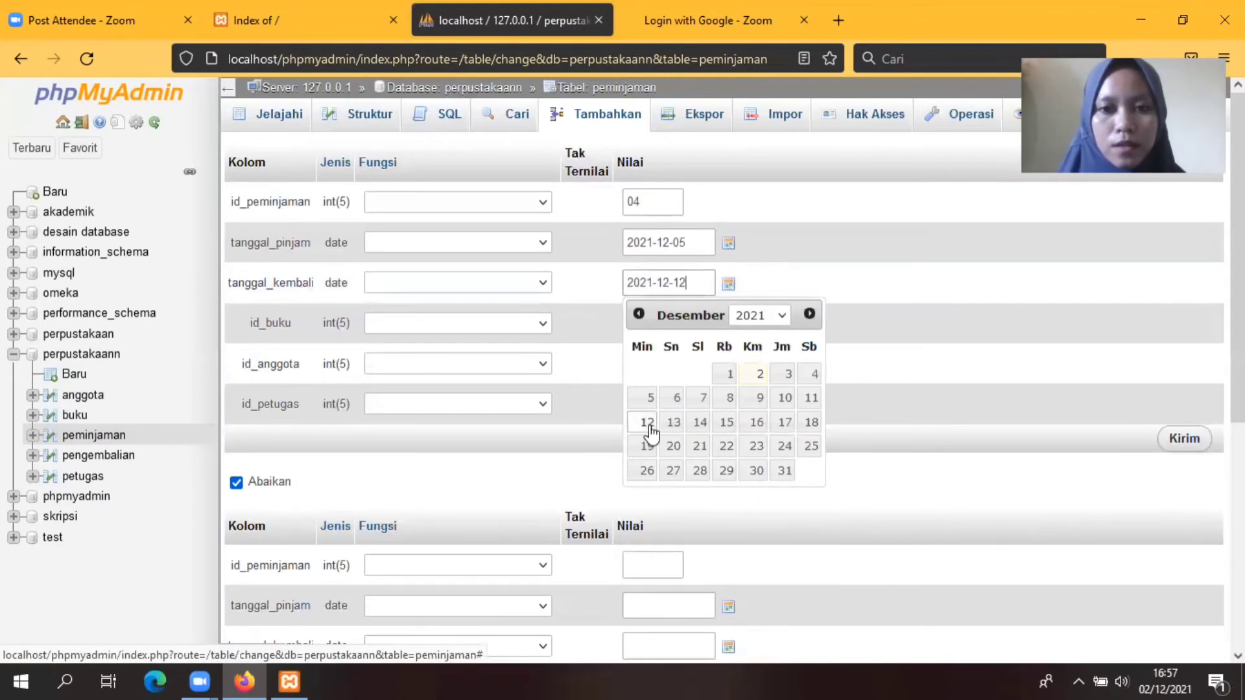
click(873, 277)
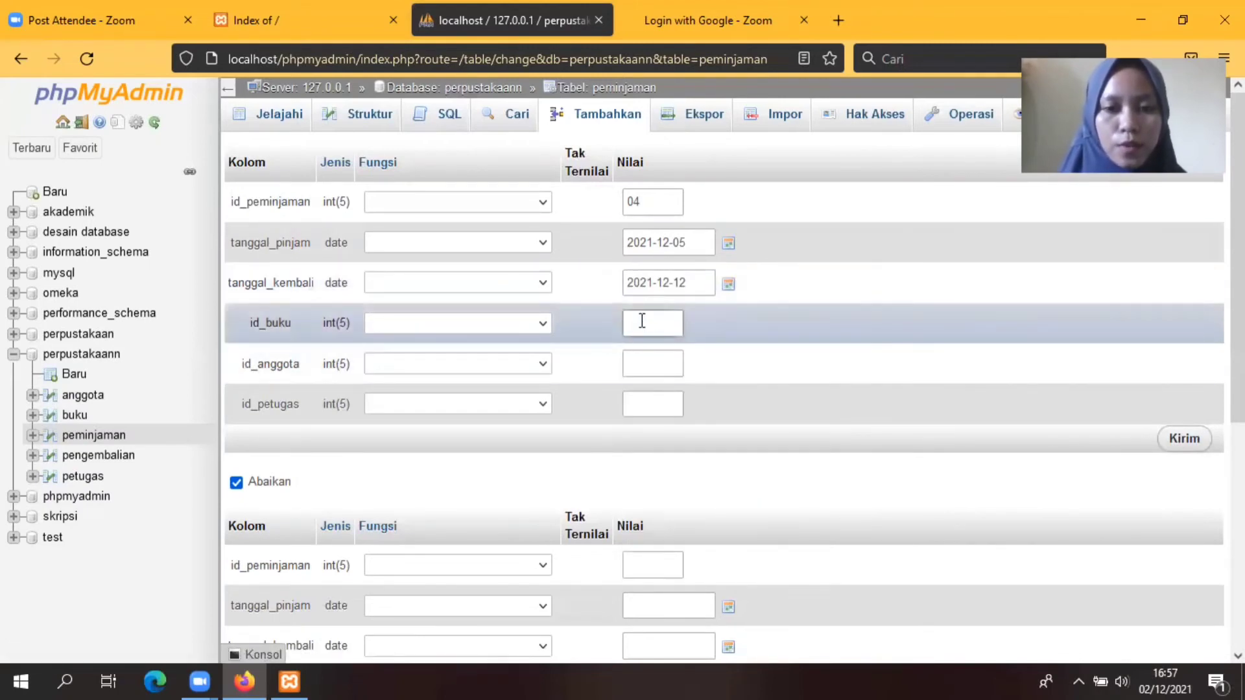
Step: Fill in book 1014, member 104, officer 04 and save loan 04
text(10)
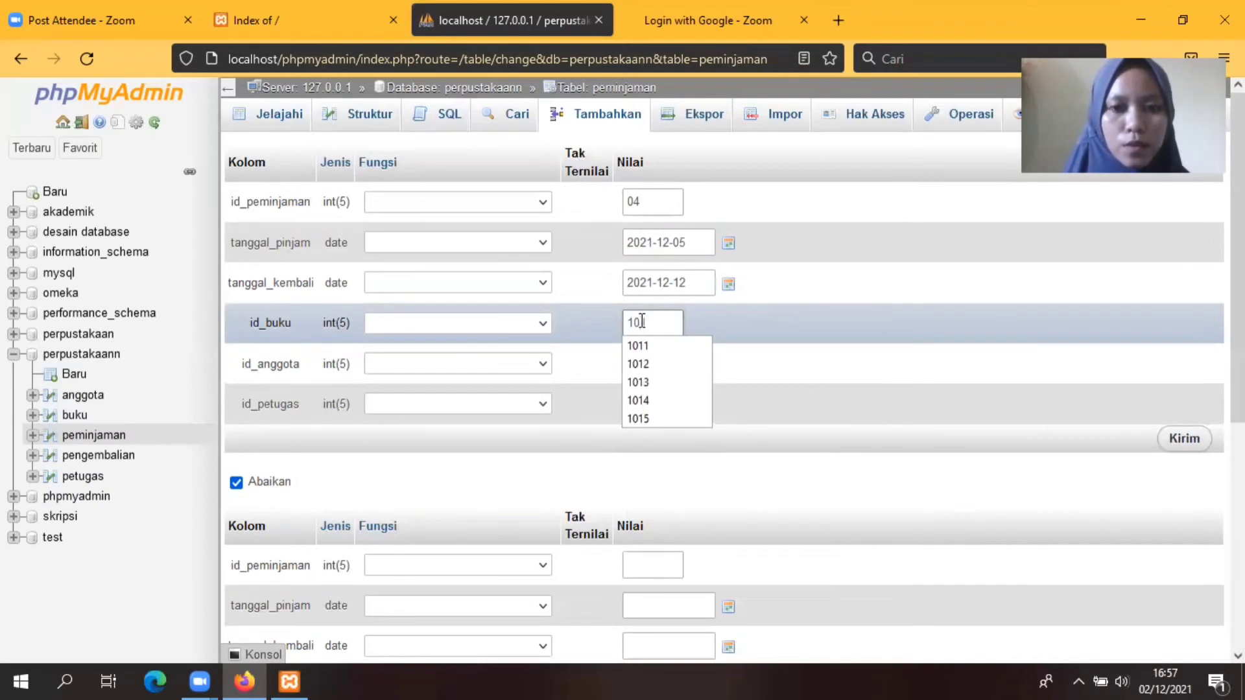
text(14)
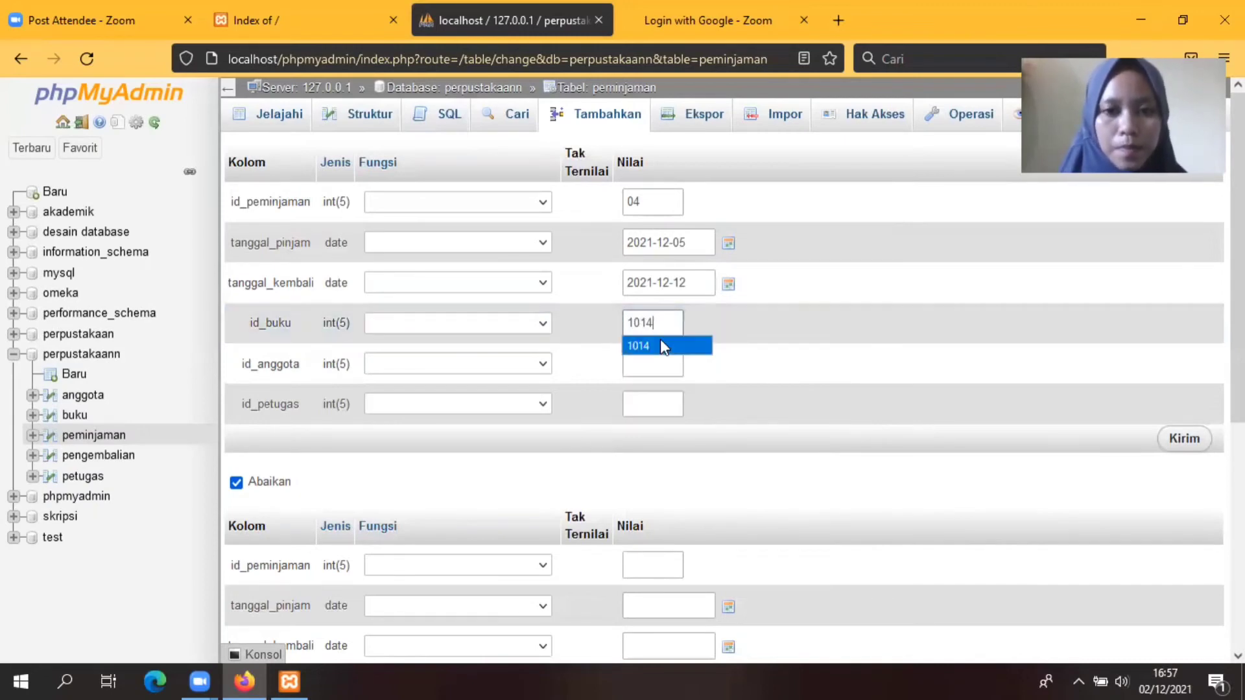
click(661, 338)
click(649, 366)
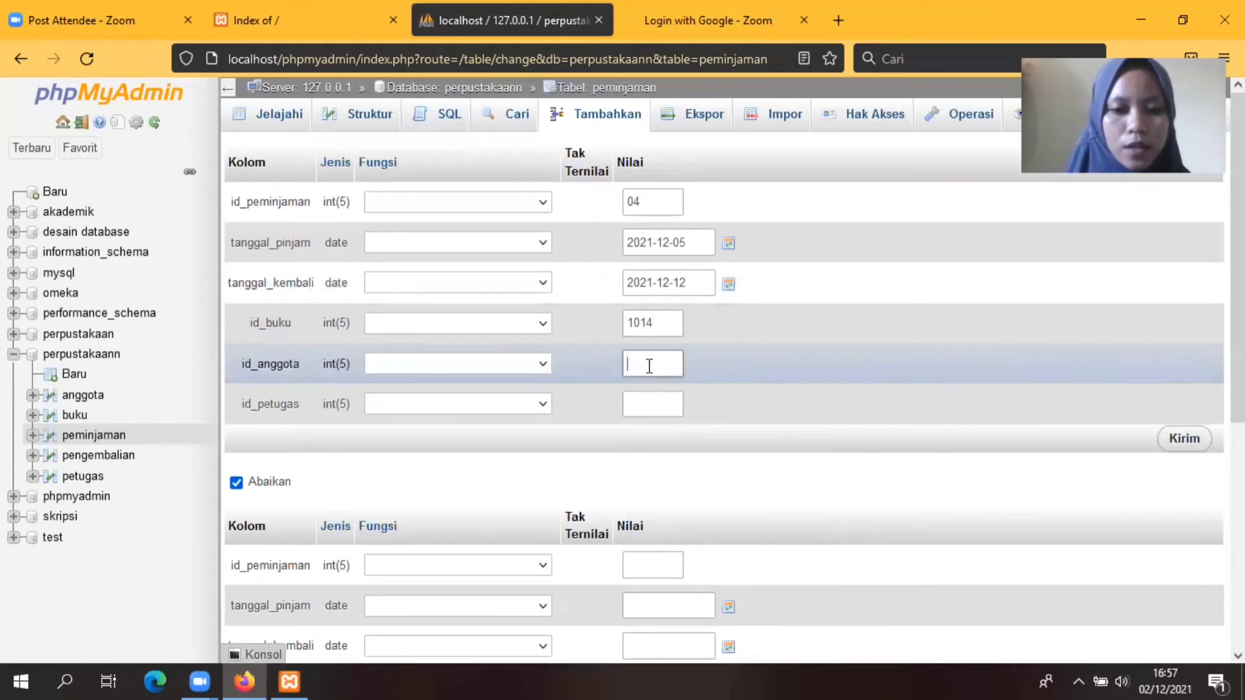
text(1)
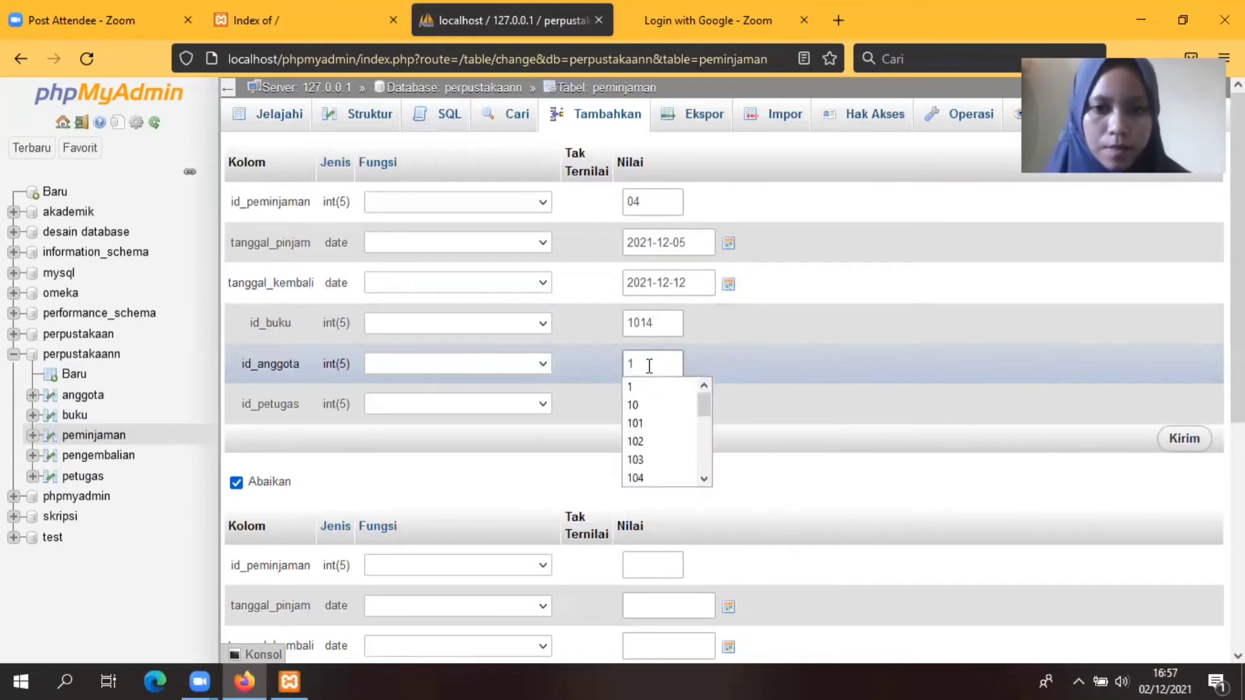
text(0)
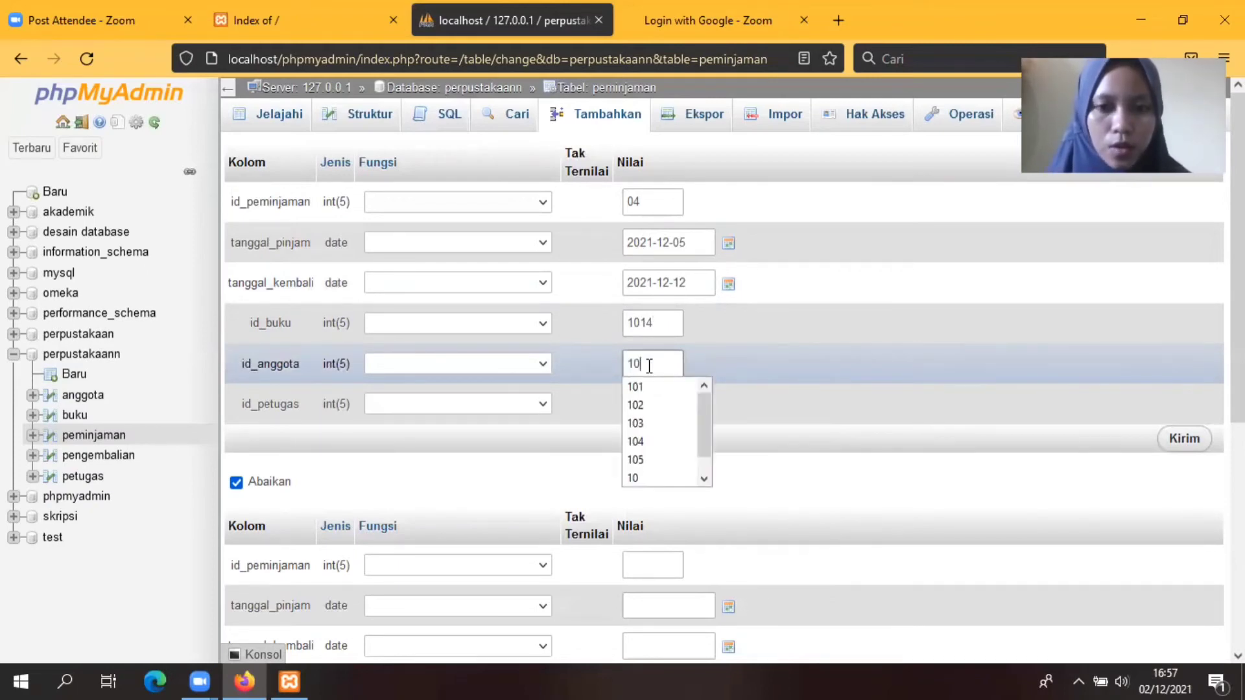
text(4)
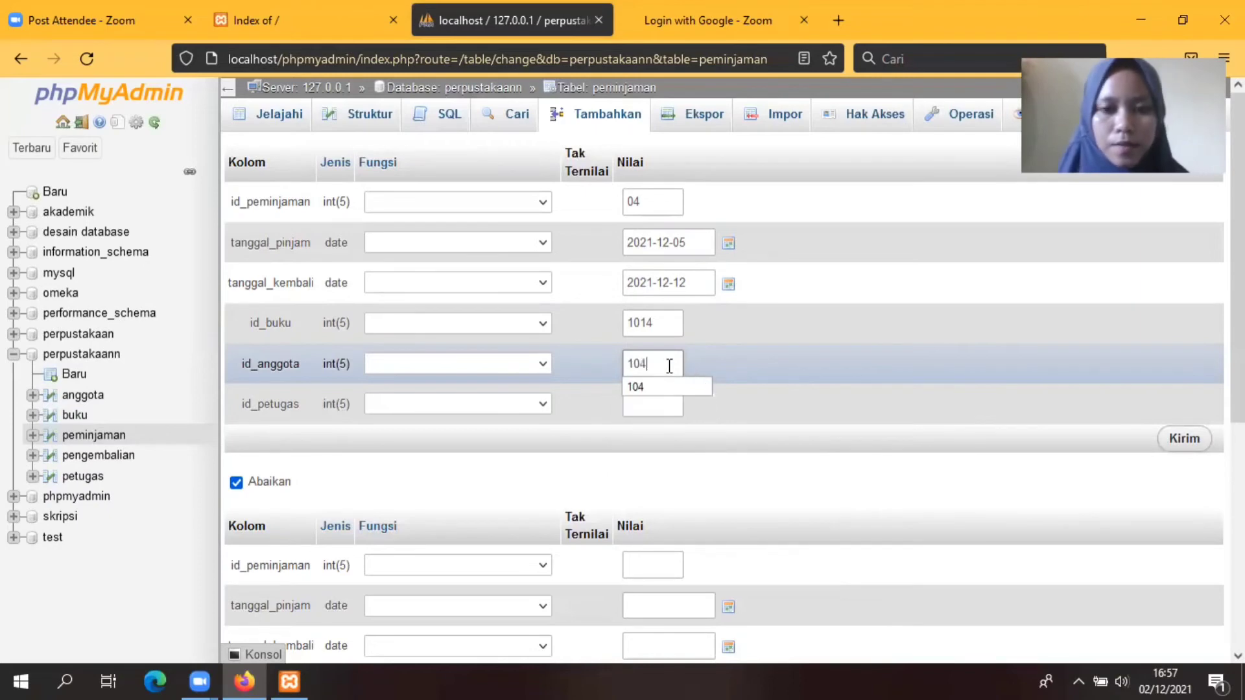
click(658, 400)
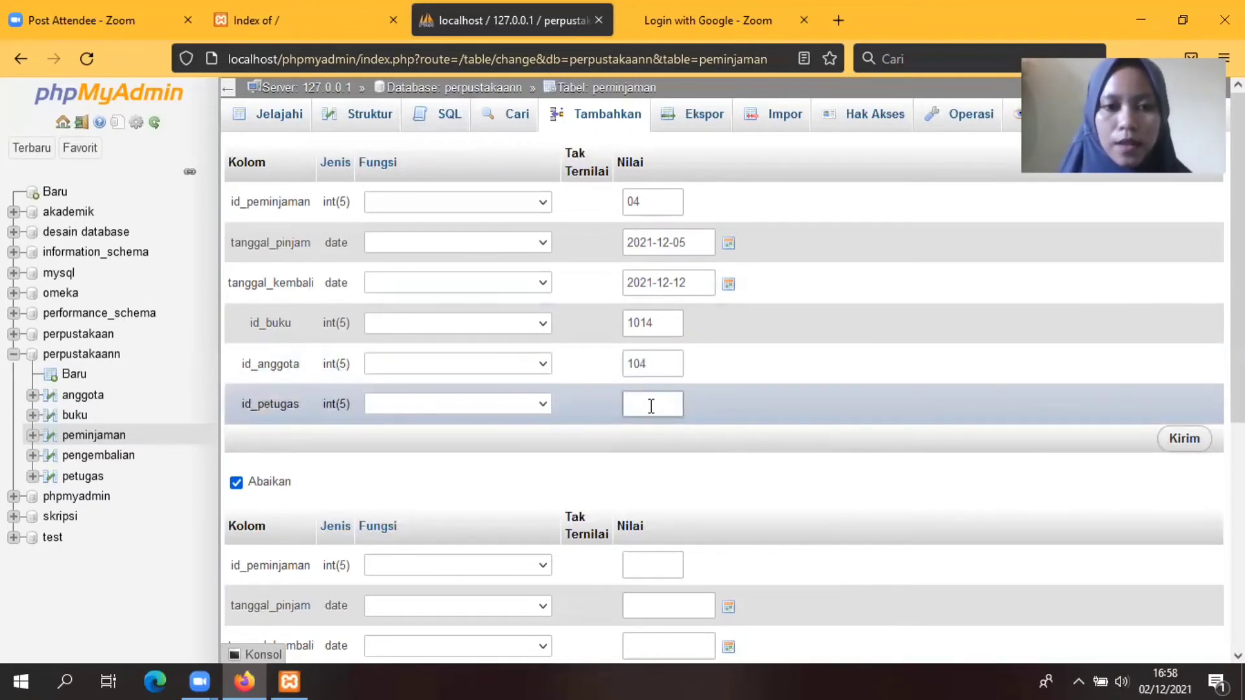
text(04)
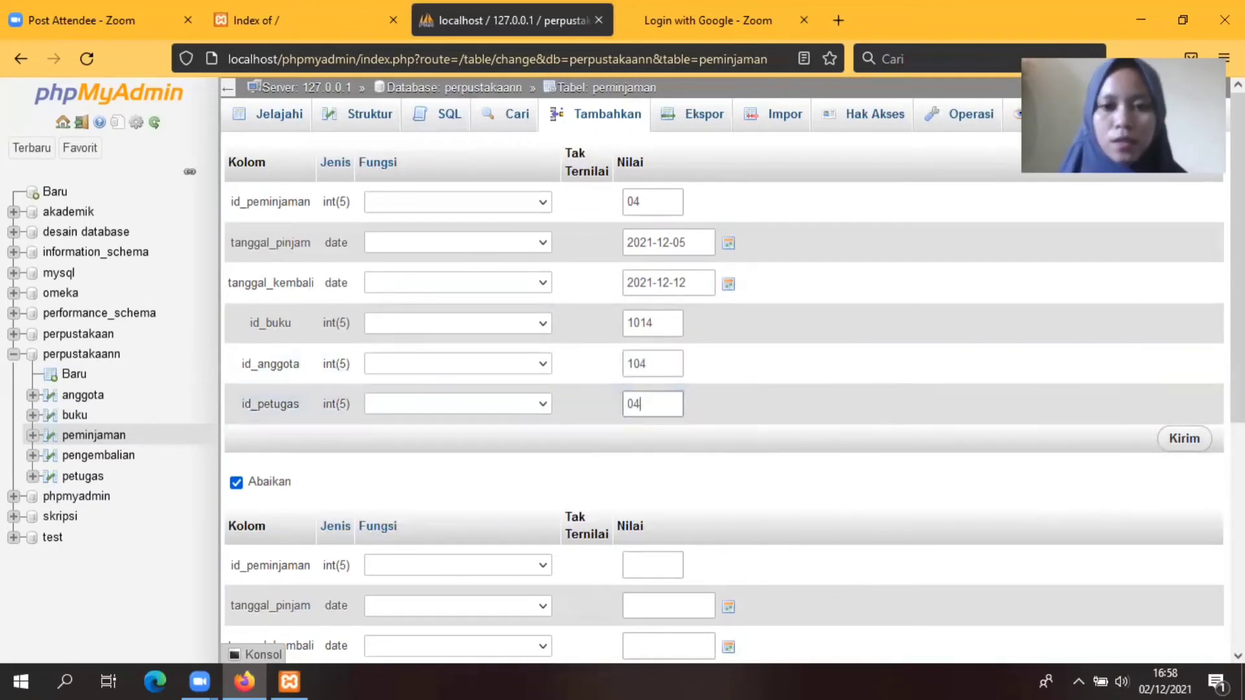
click(1187, 439)
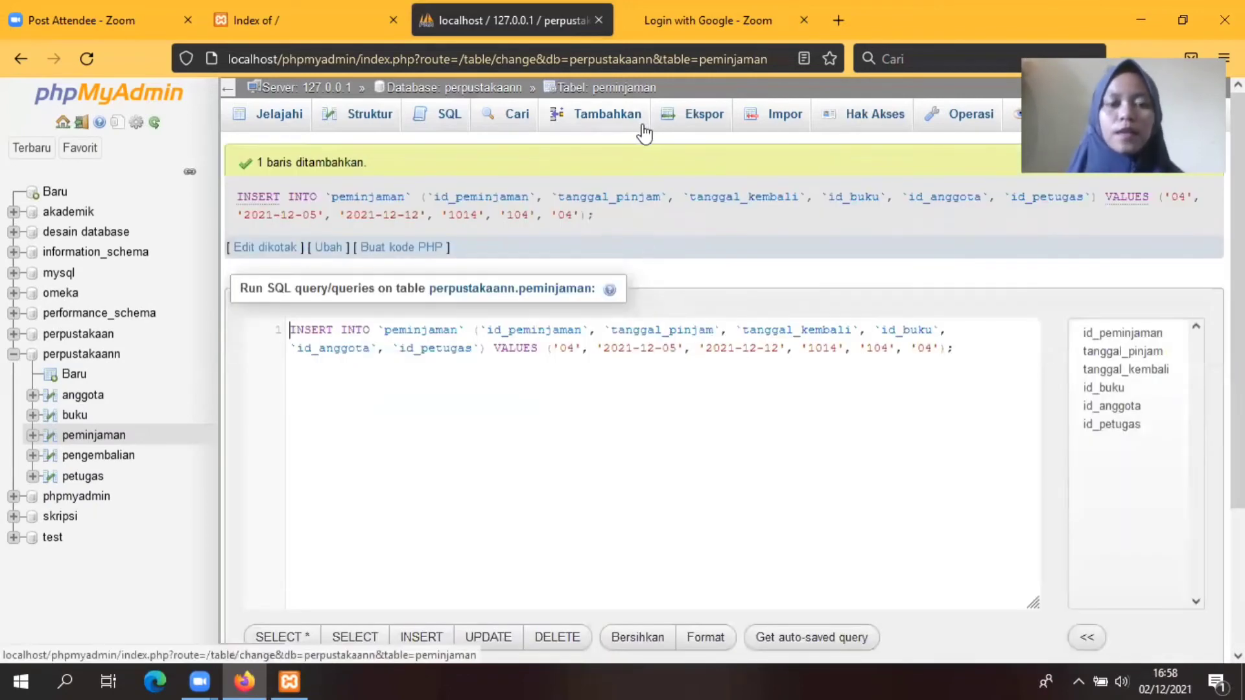
Step: Start loan record 05 with borrow date 2021-12-07 and return date 2021-12-16
click(628, 129)
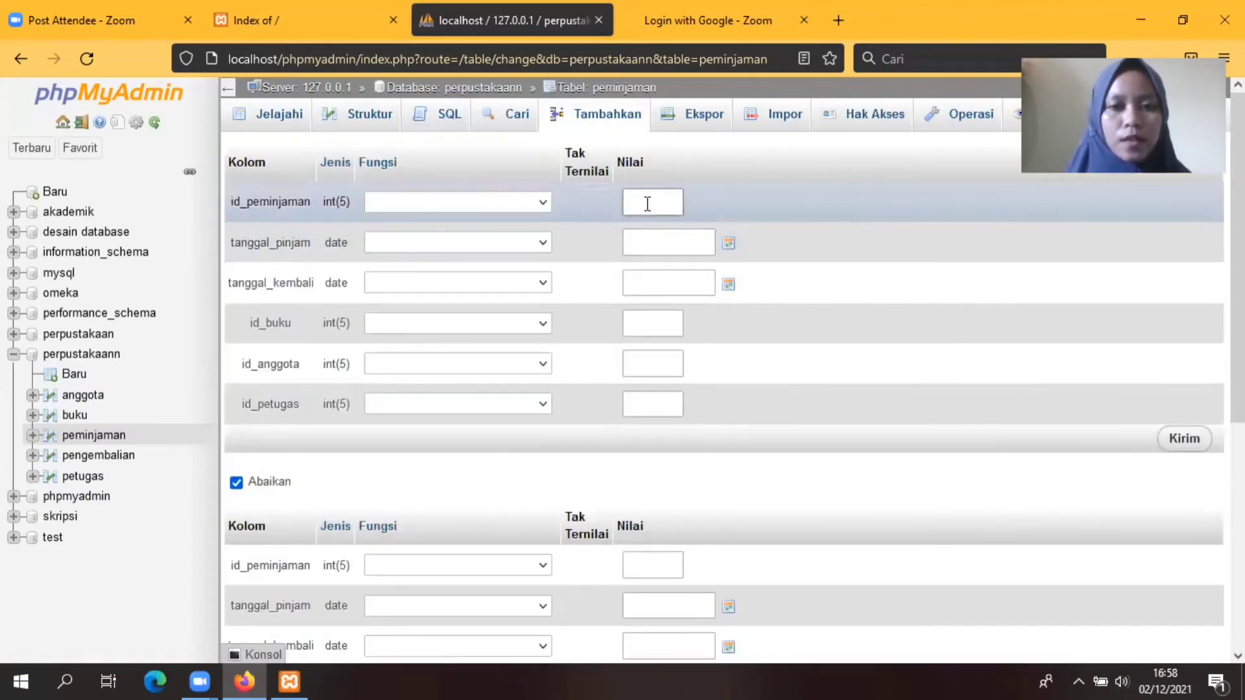
click(647, 204)
text(05)
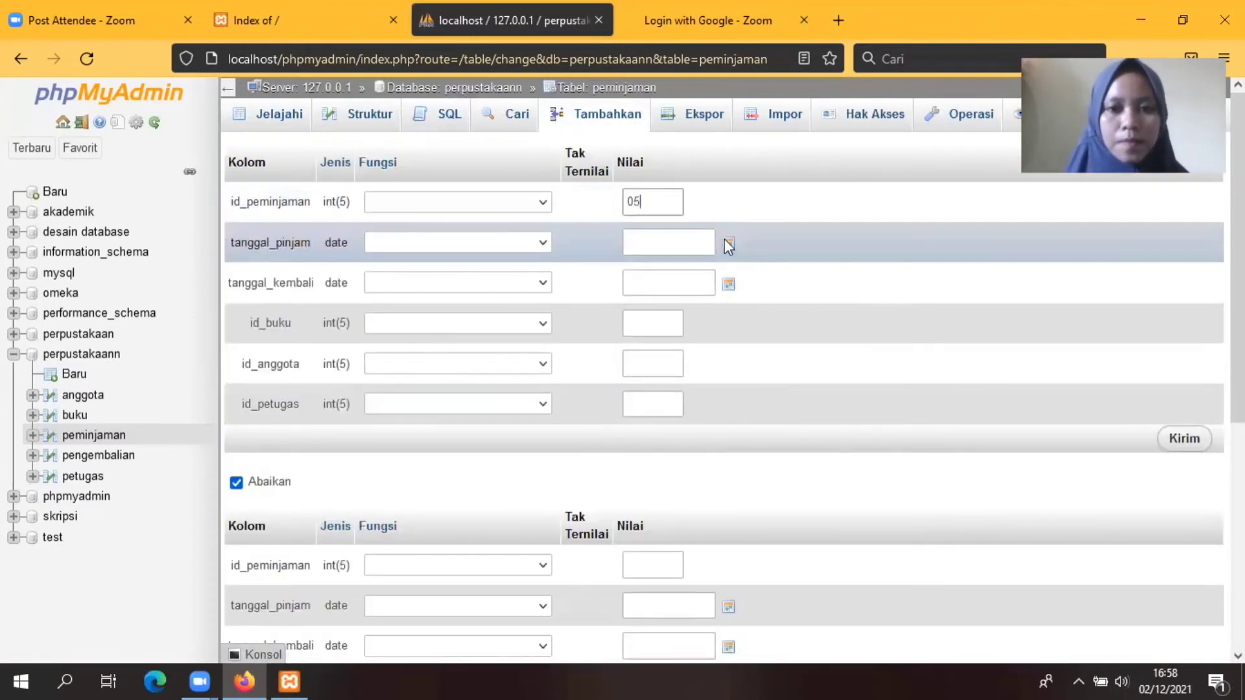
click(729, 244)
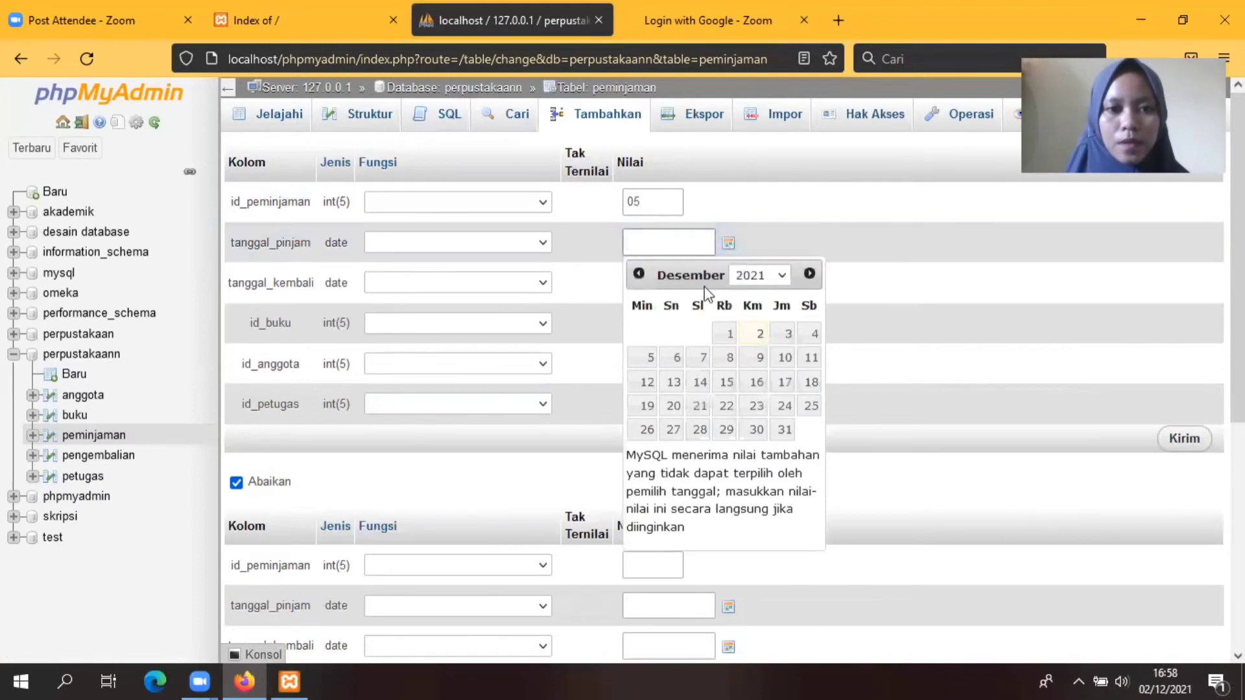
click(705, 359)
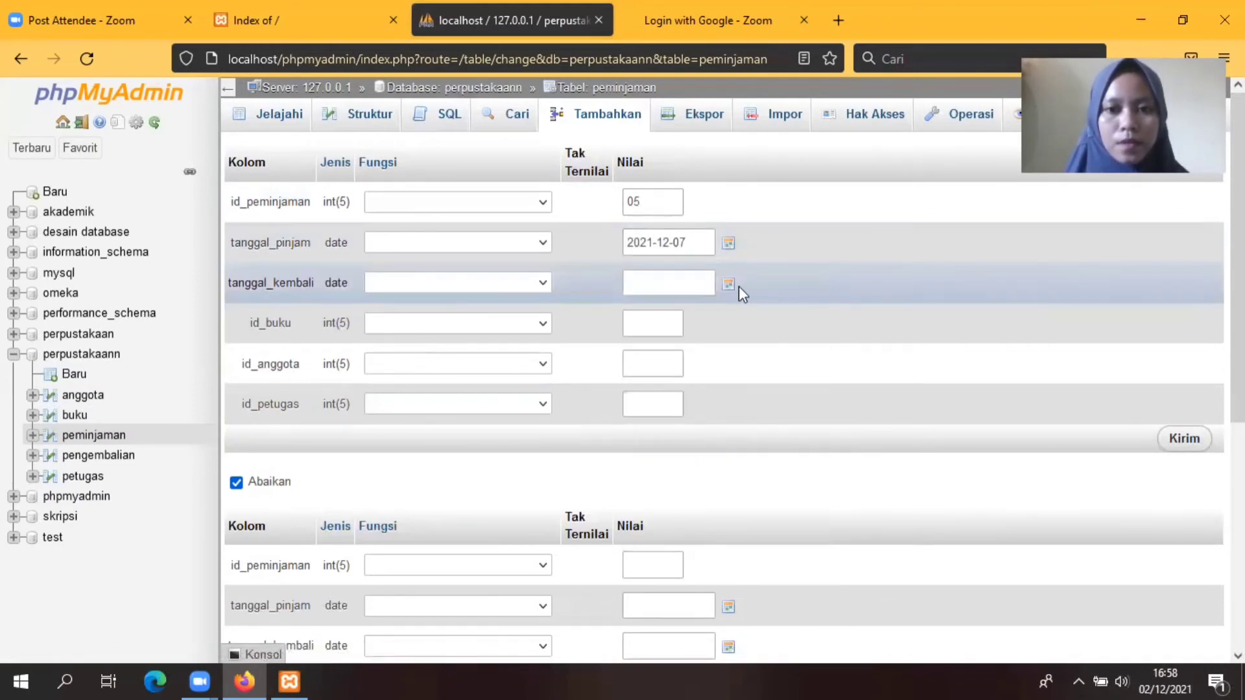
click(730, 283)
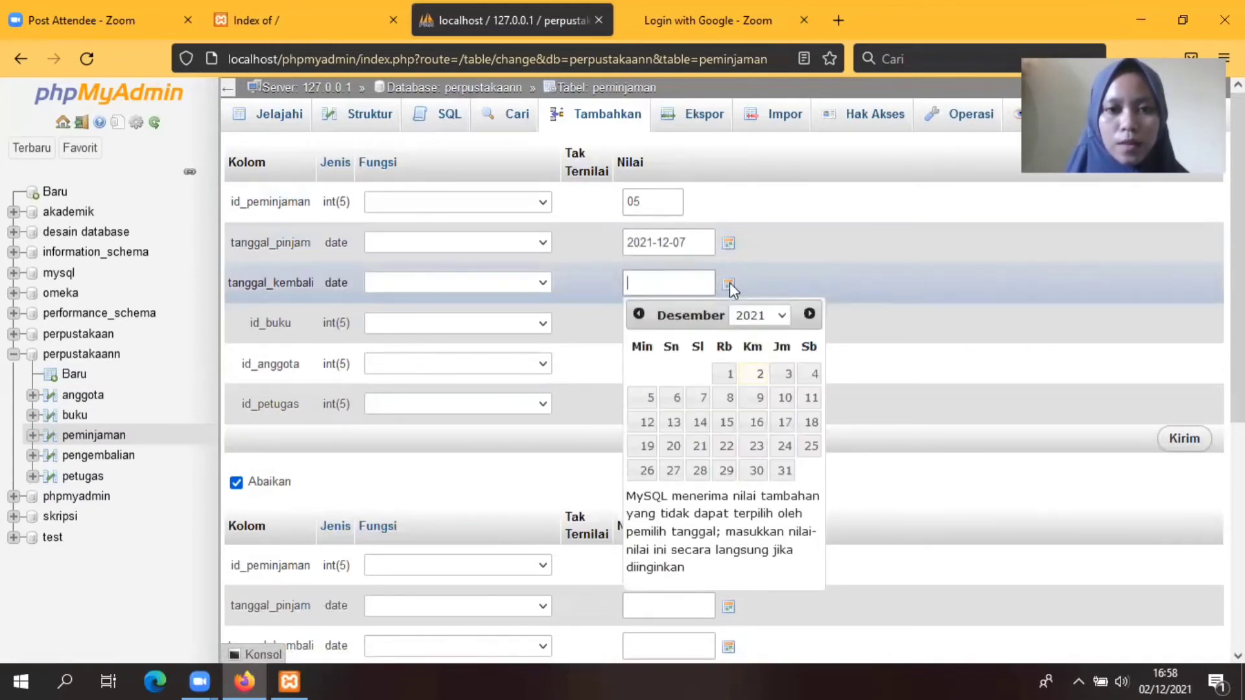
click(756, 423)
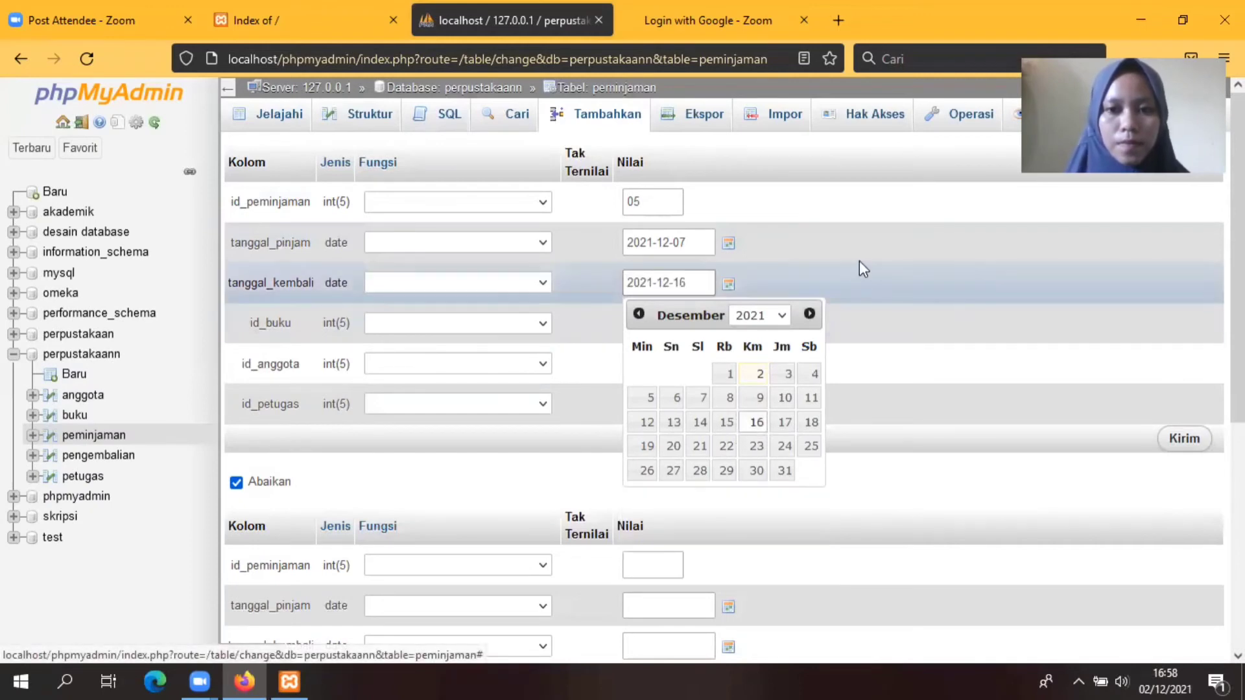
click(865, 282)
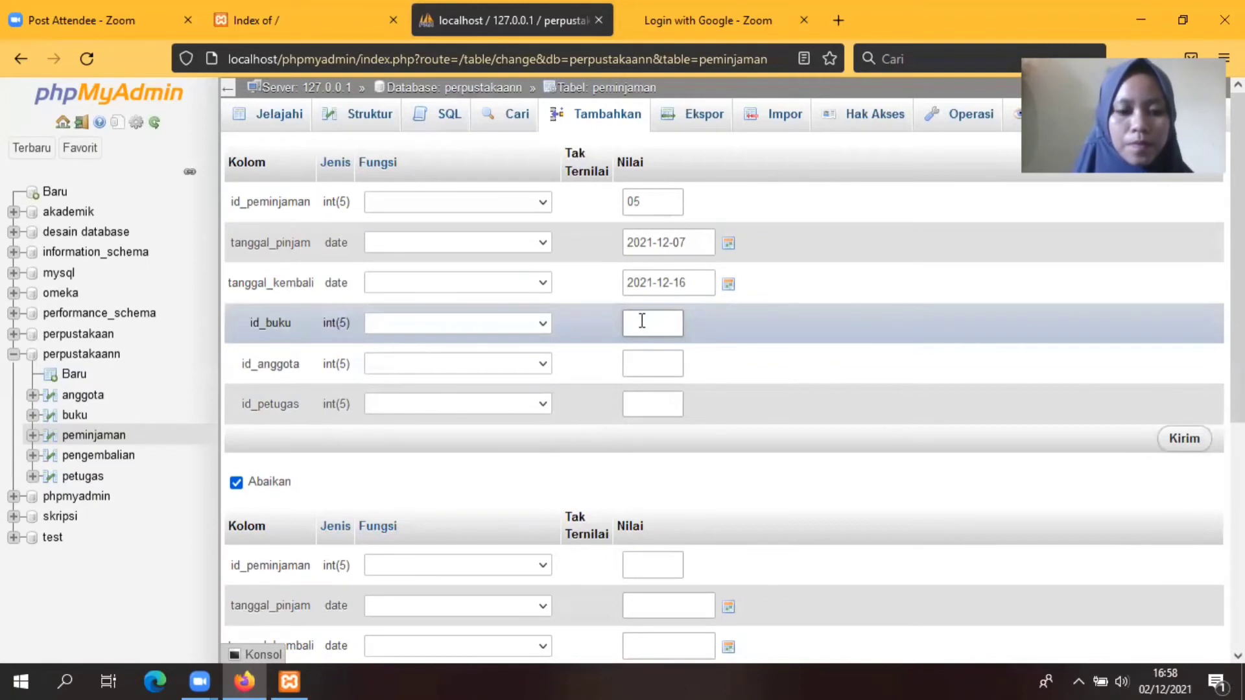
Step: Enter book 1015, member 005 (correcting a typo), officer 05 and save loan 05
click(642, 322)
text(101)
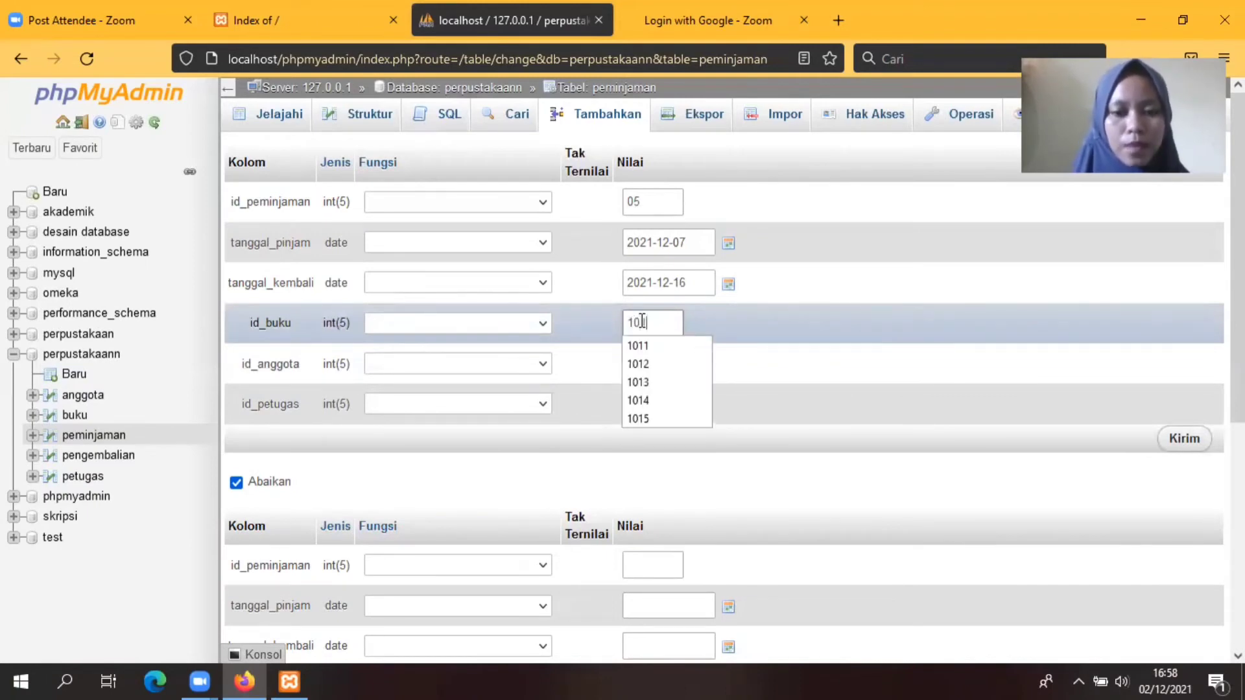
text(5)
click(660, 345)
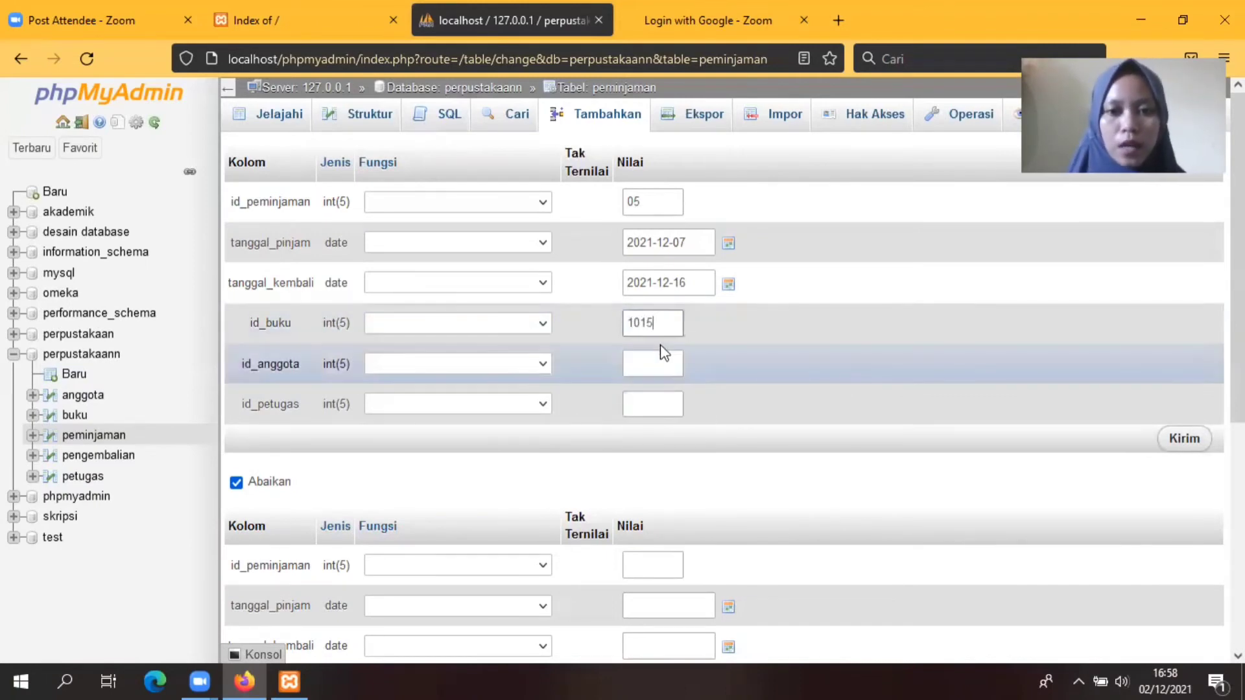
click(652, 367)
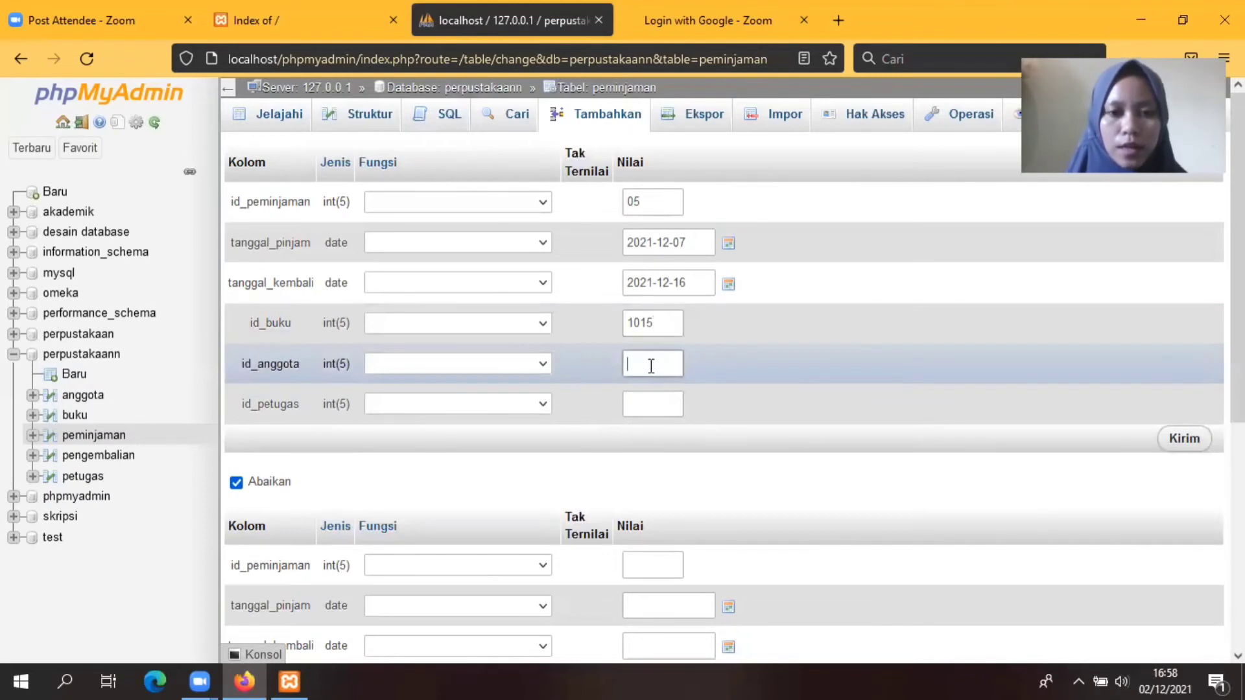
text(0)
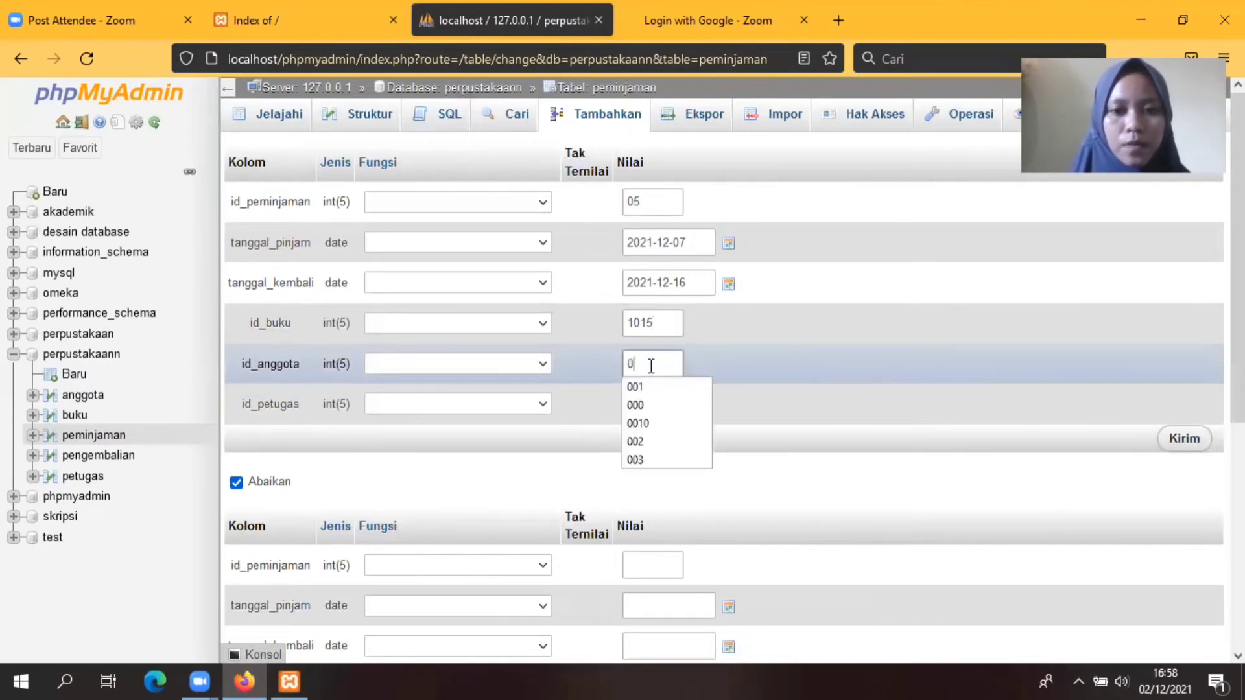
text(0)
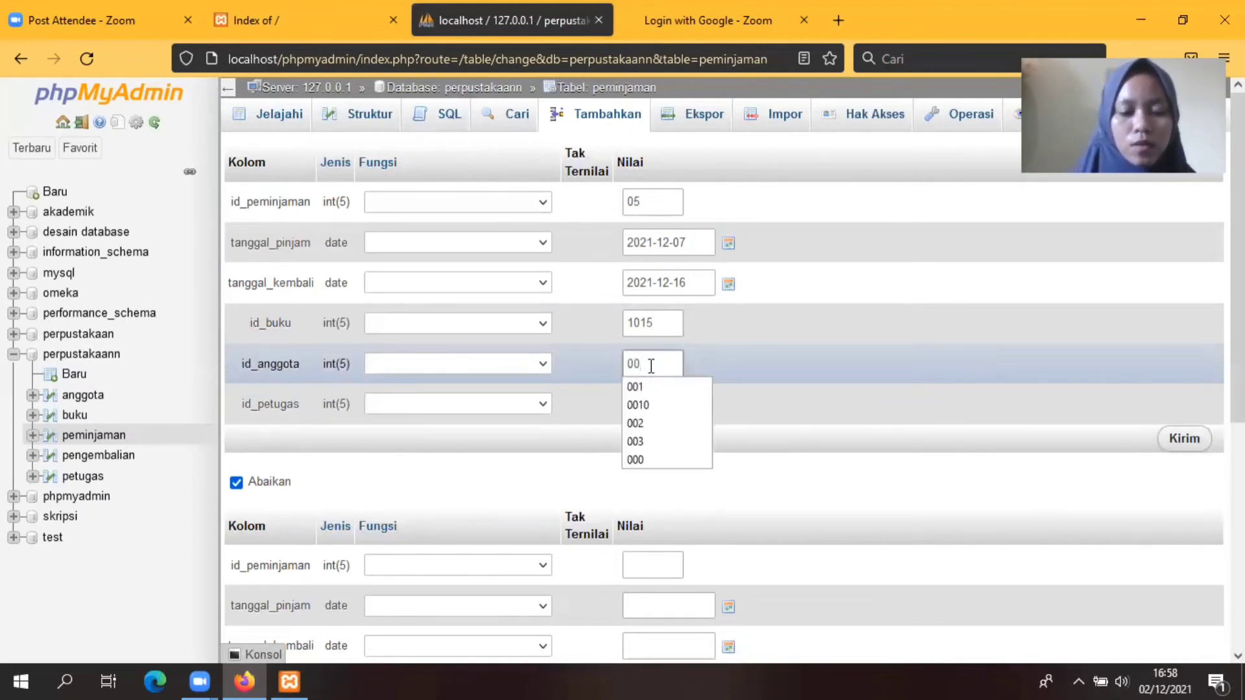
text(4)
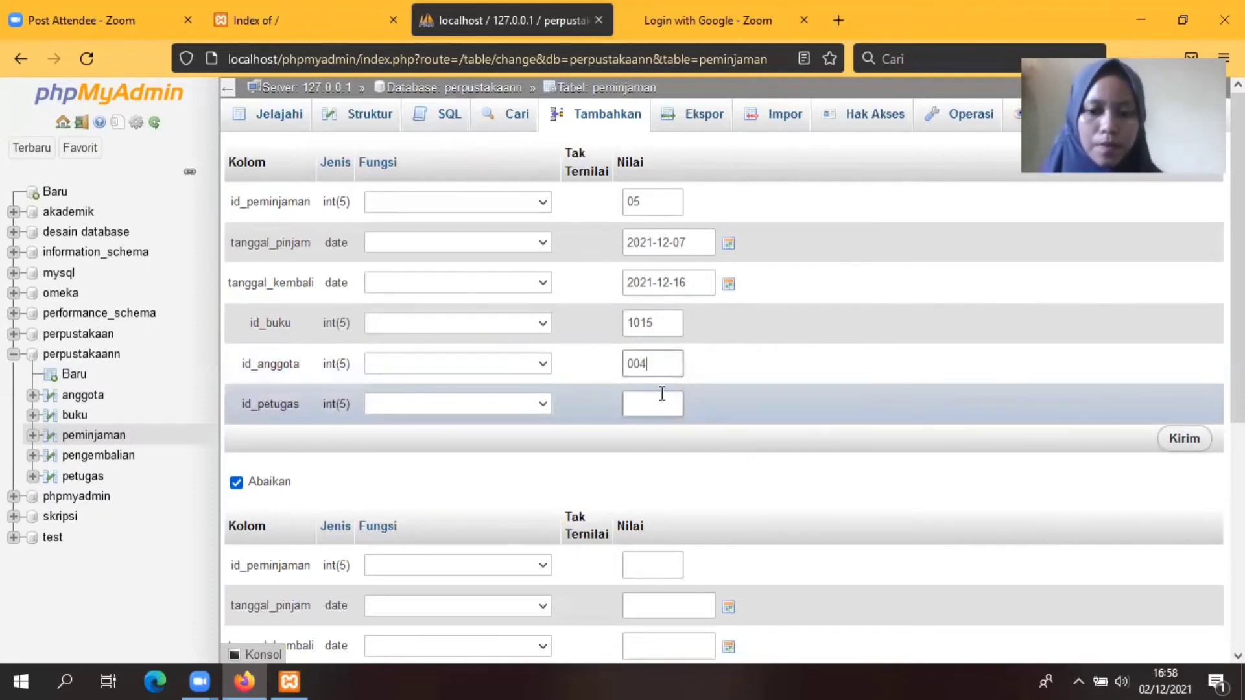
key(BackSpace)
text(5)
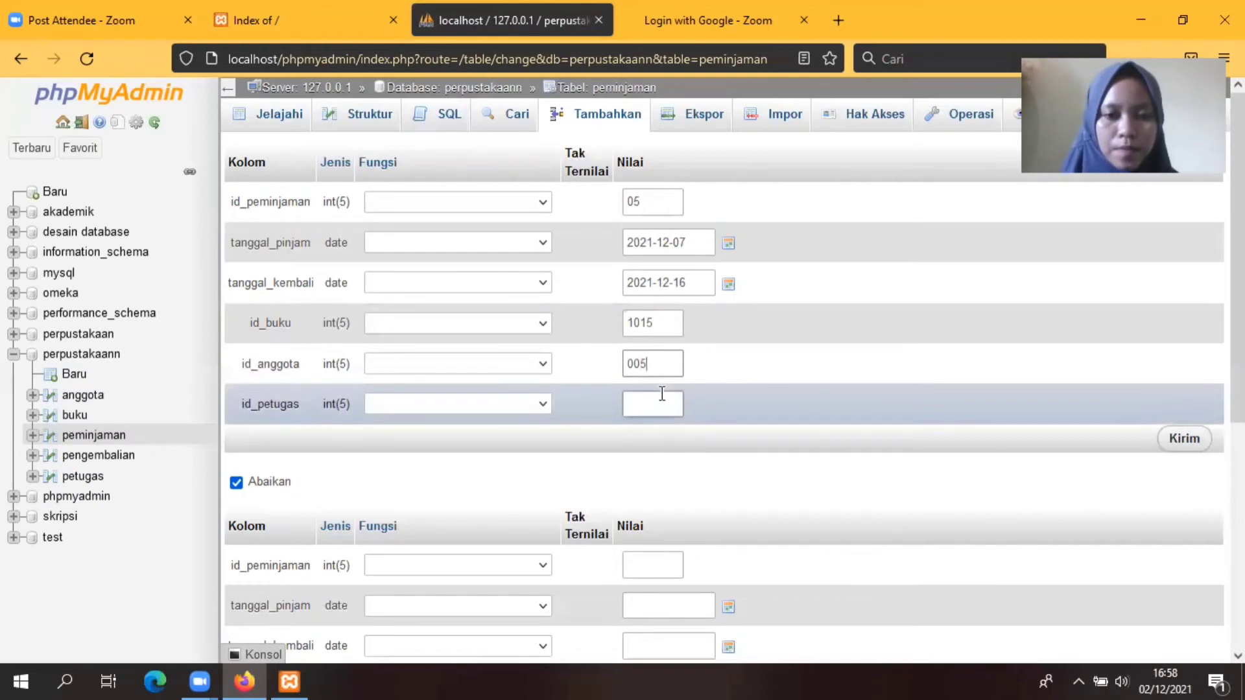
click(639, 406)
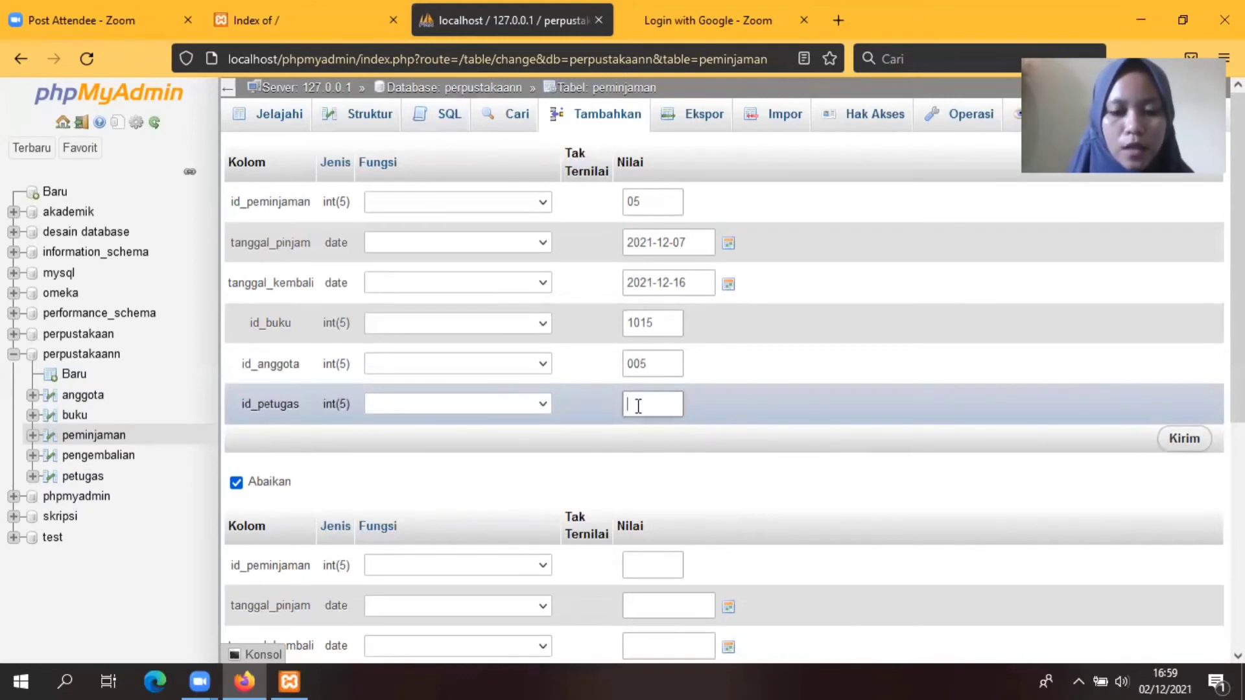
text(0)
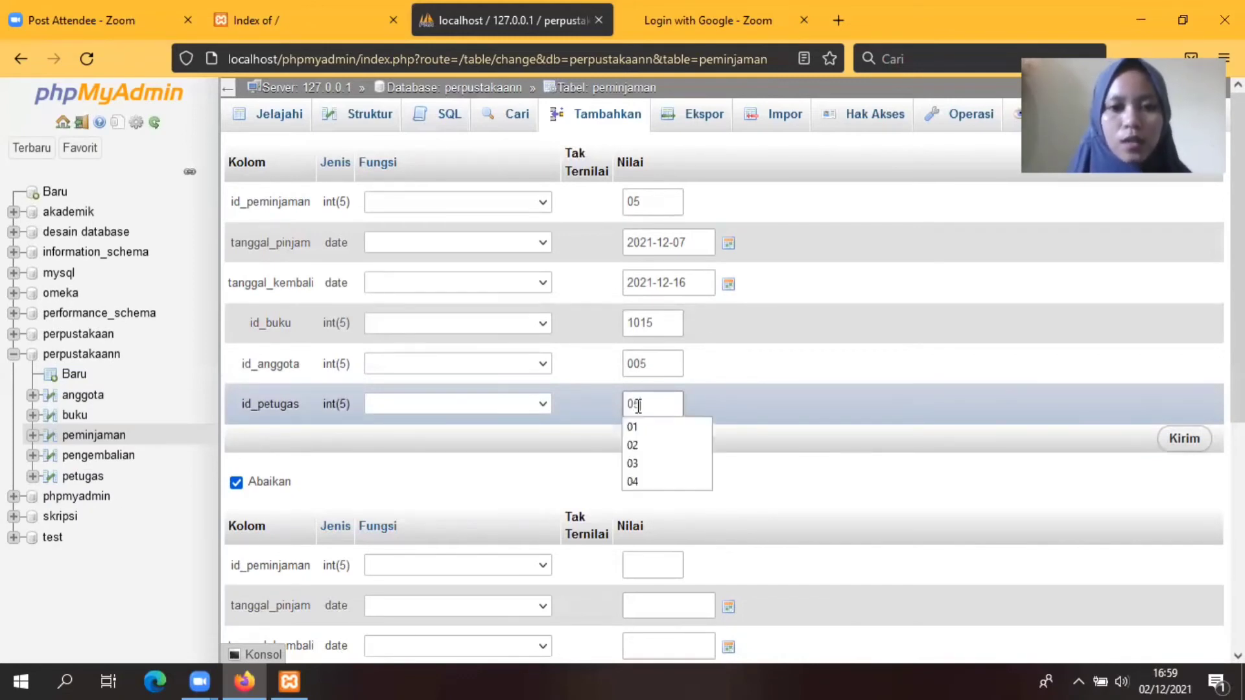
text(5)
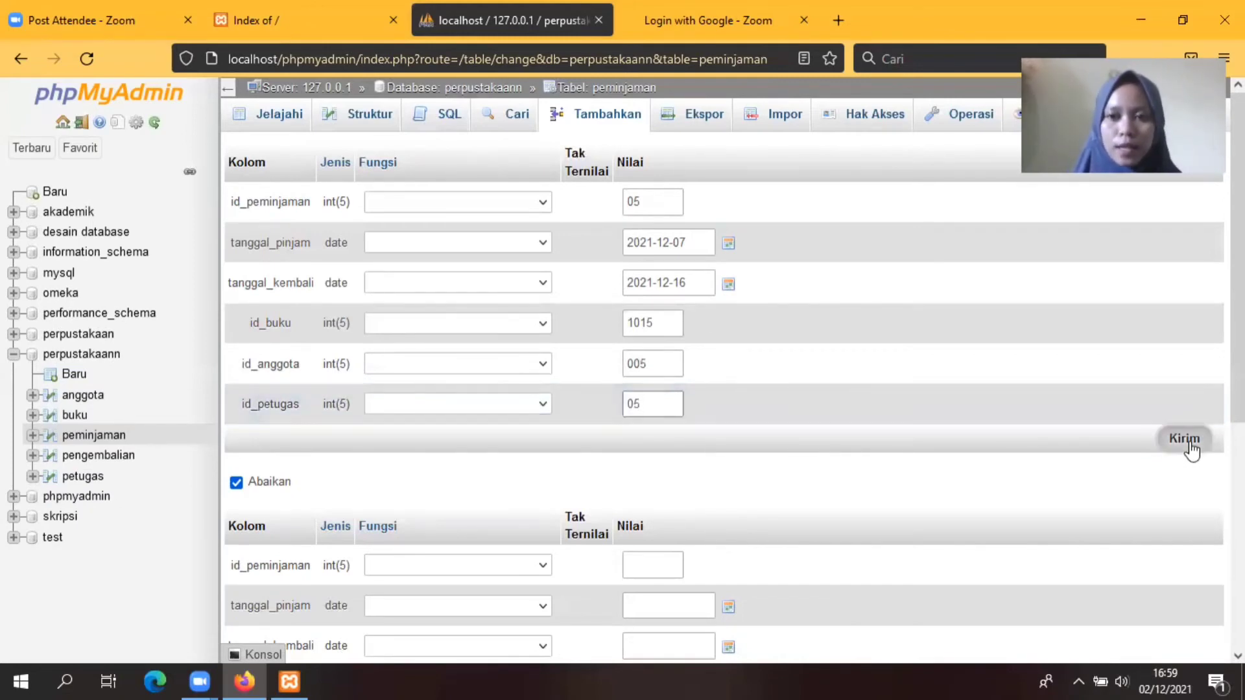
click(1185, 440)
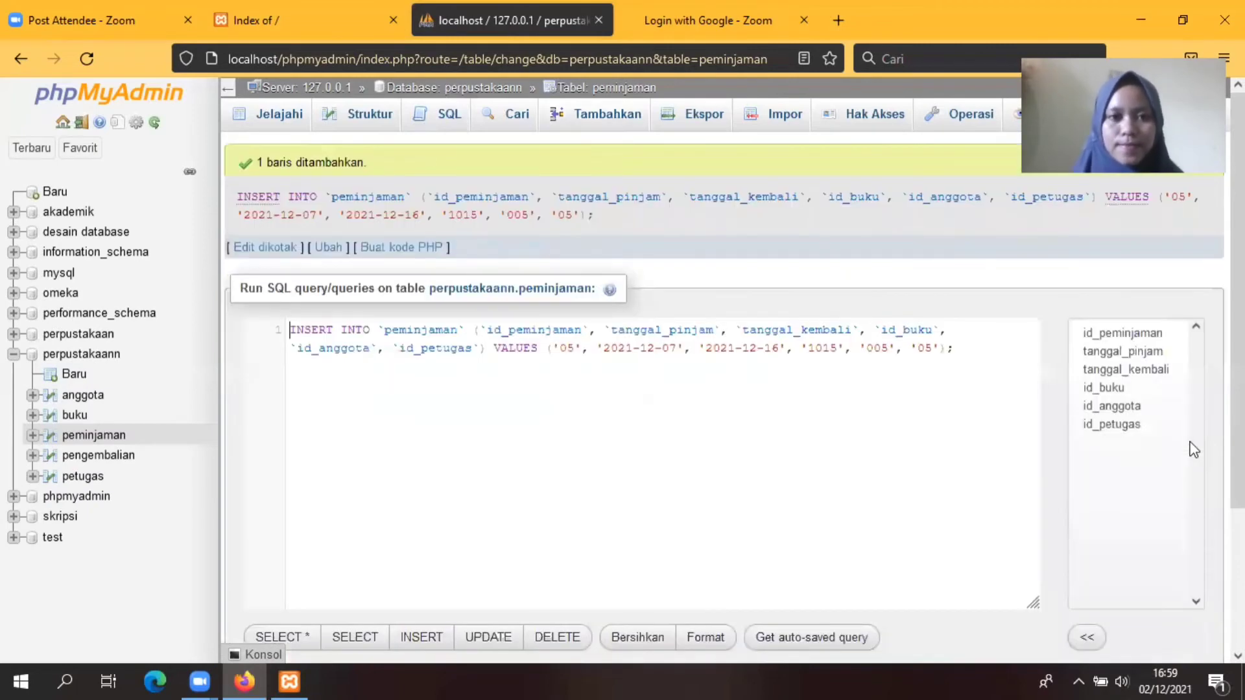
Step: Browse the five peminjaman loans, then open the empty pengembalian table
click(272, 119)
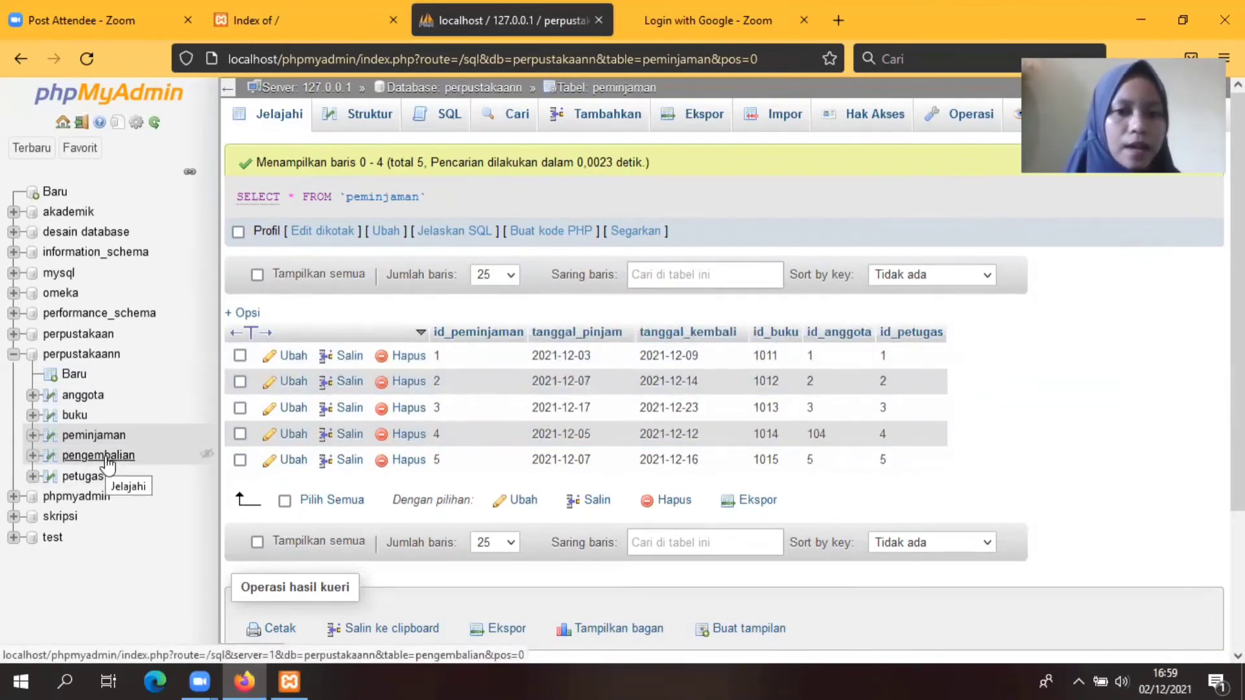
click(106, 459)
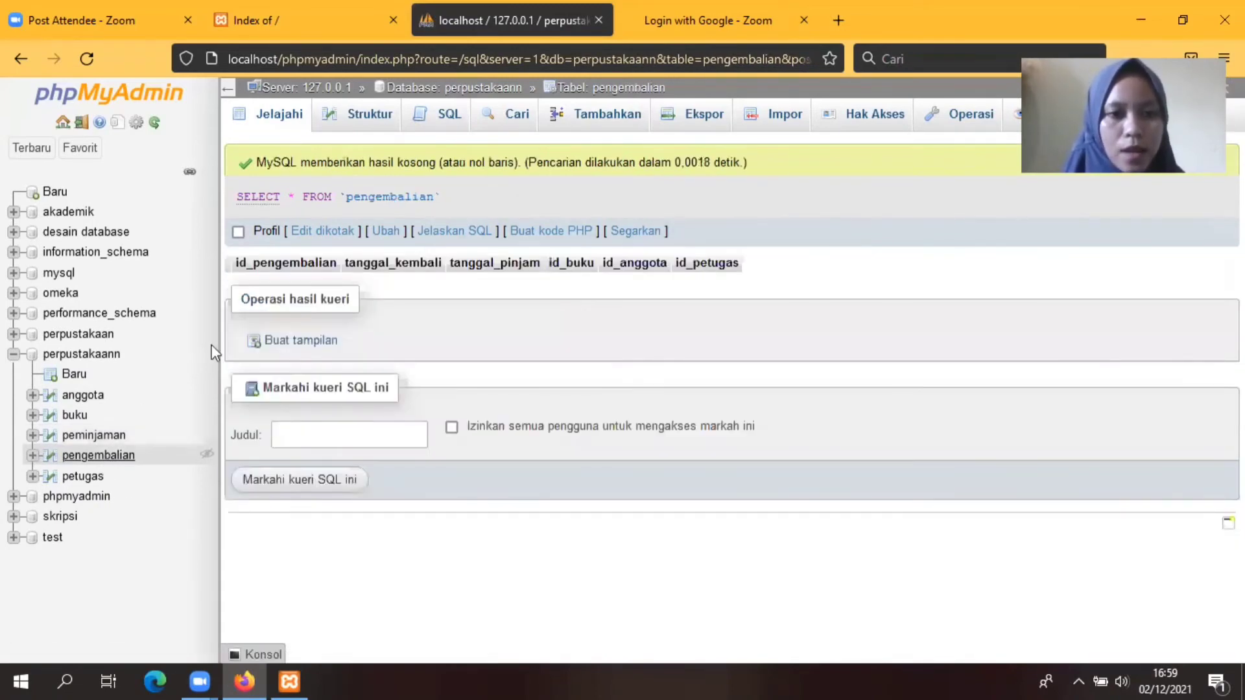
Step: Start return record 01 with return date 2021-12-10 and tanggal_pinjam 2021-12-17
click(604, 120)
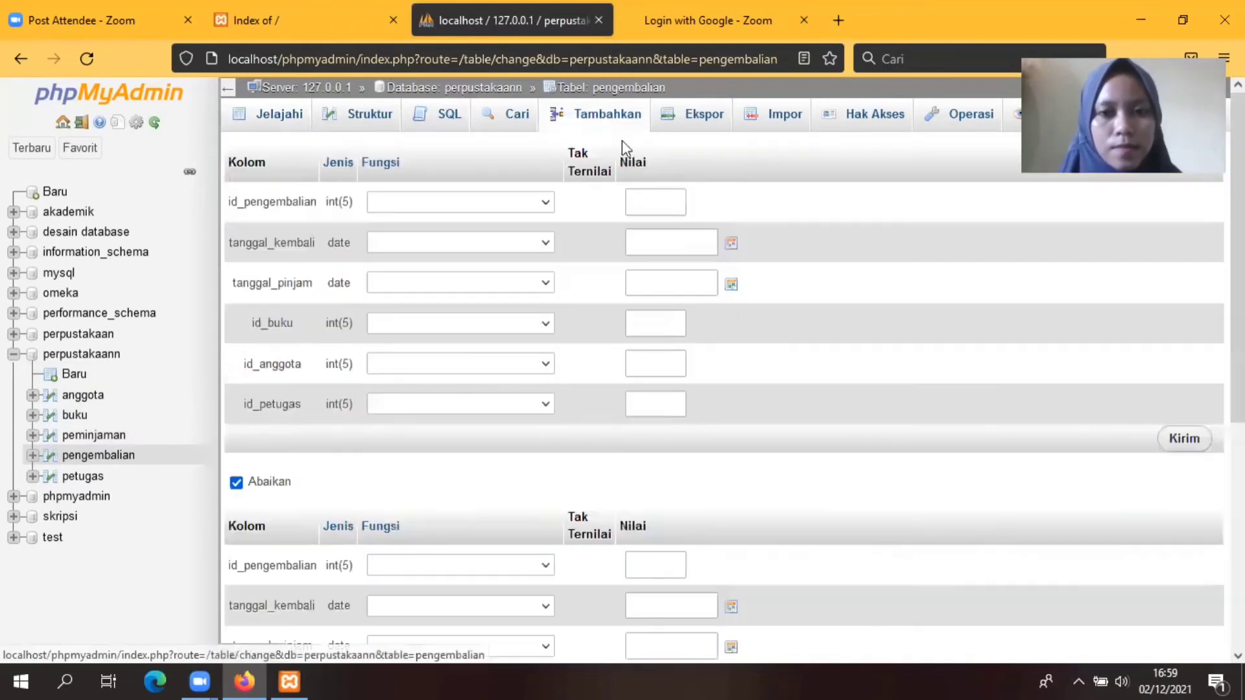
click(650, 206)
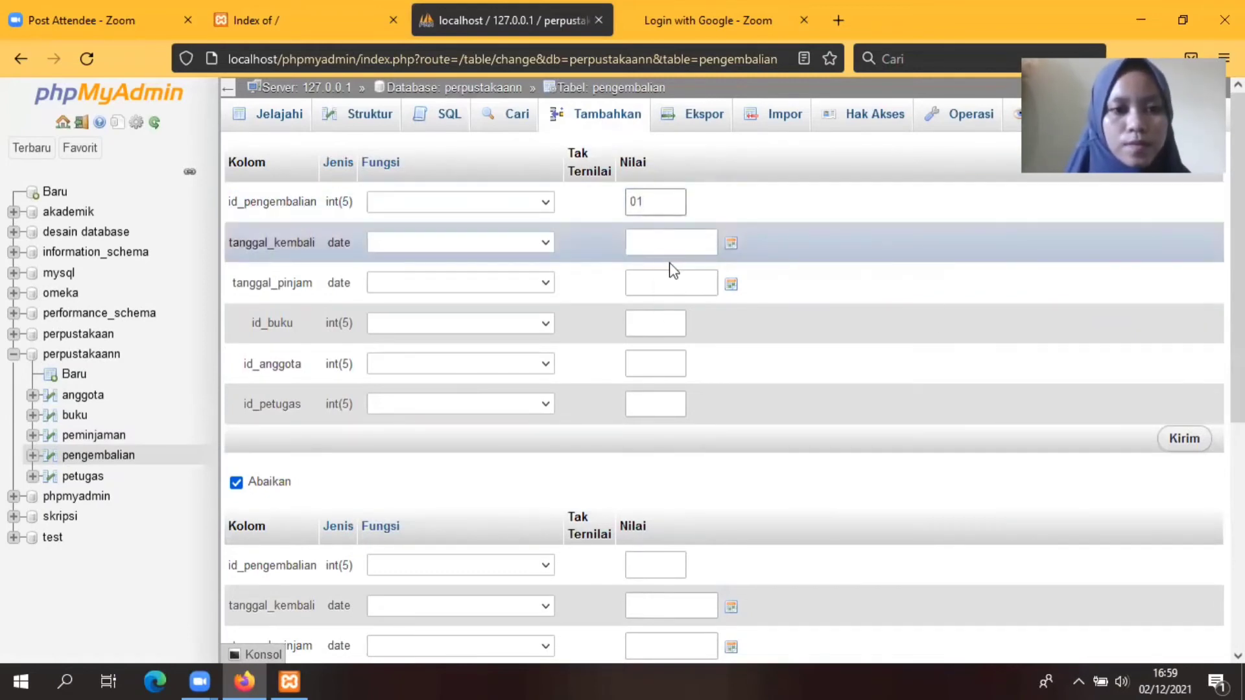
click(734, 245)
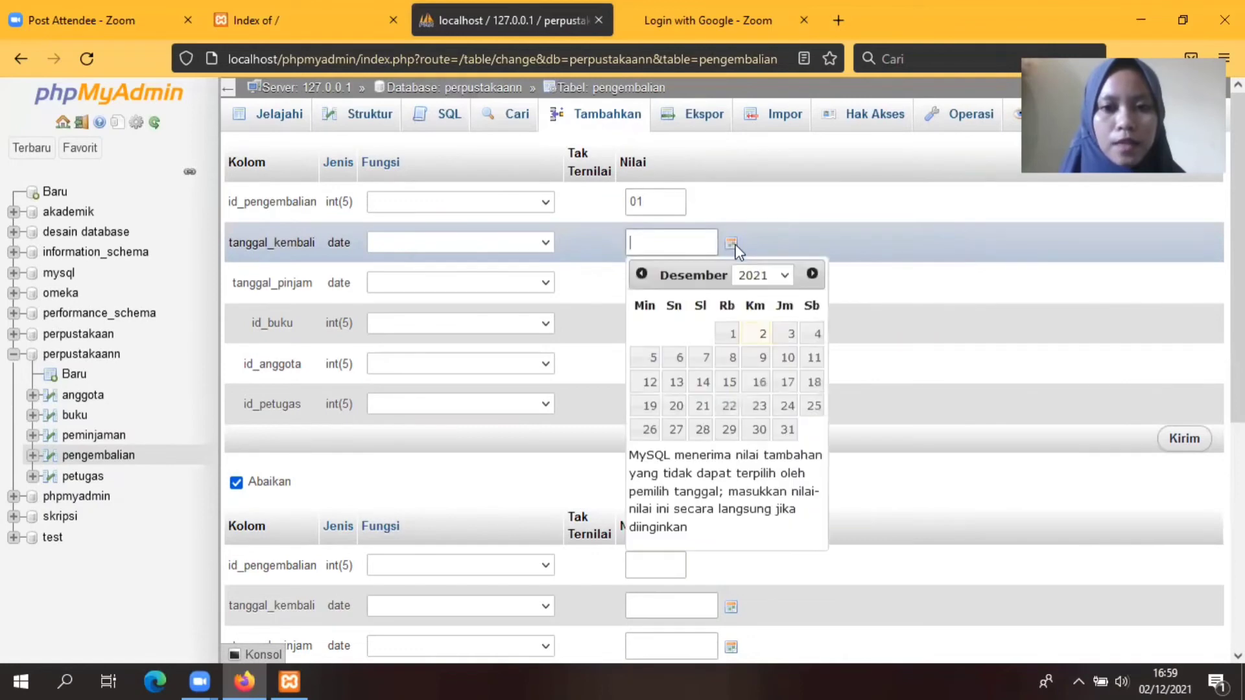
click(789, 358)
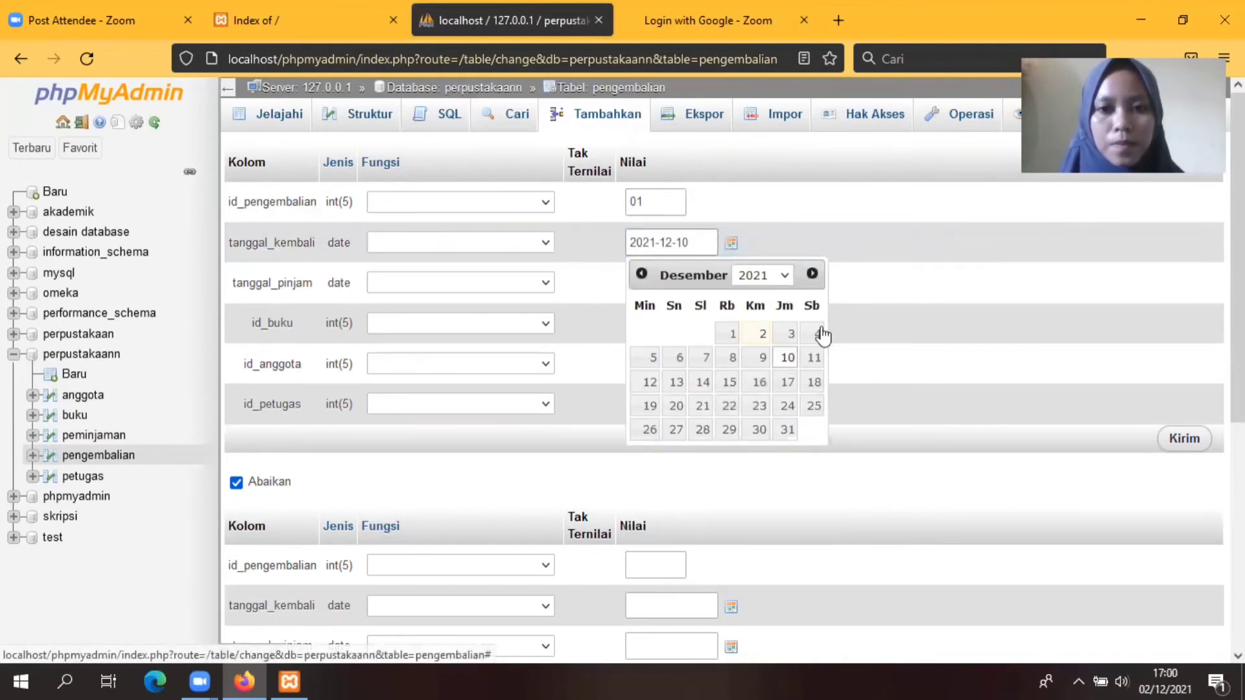
click(878, 282)
click(733, 283)
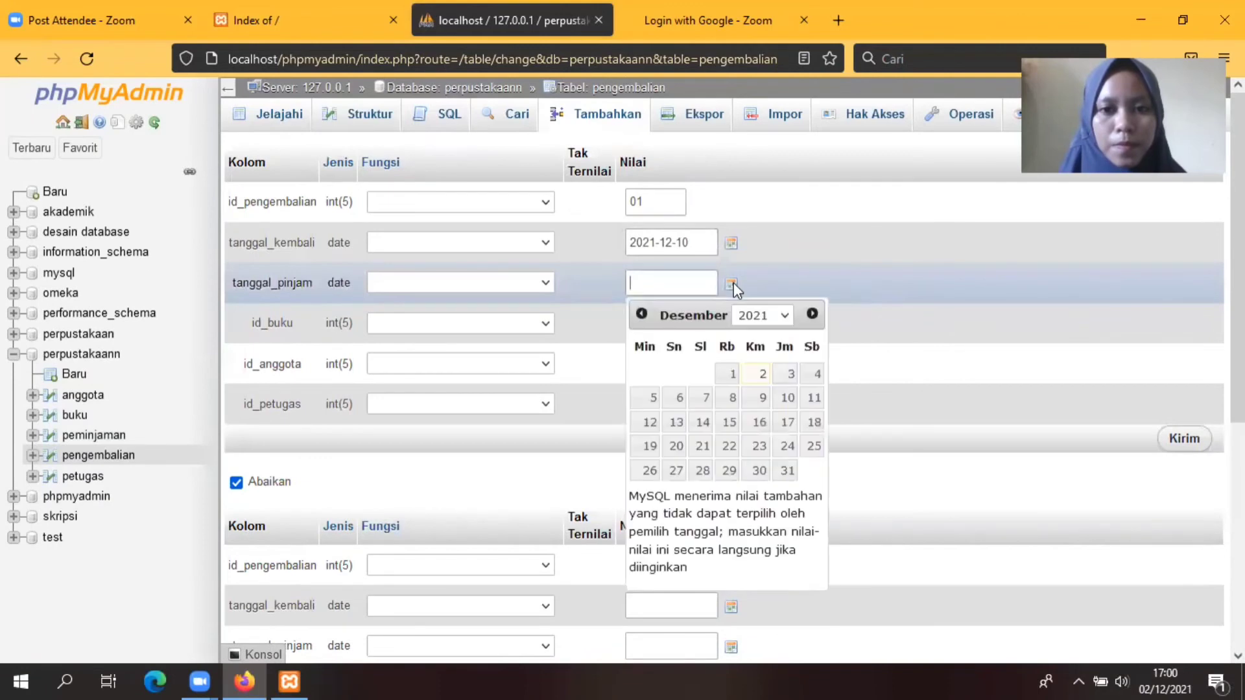
click(788, 423)
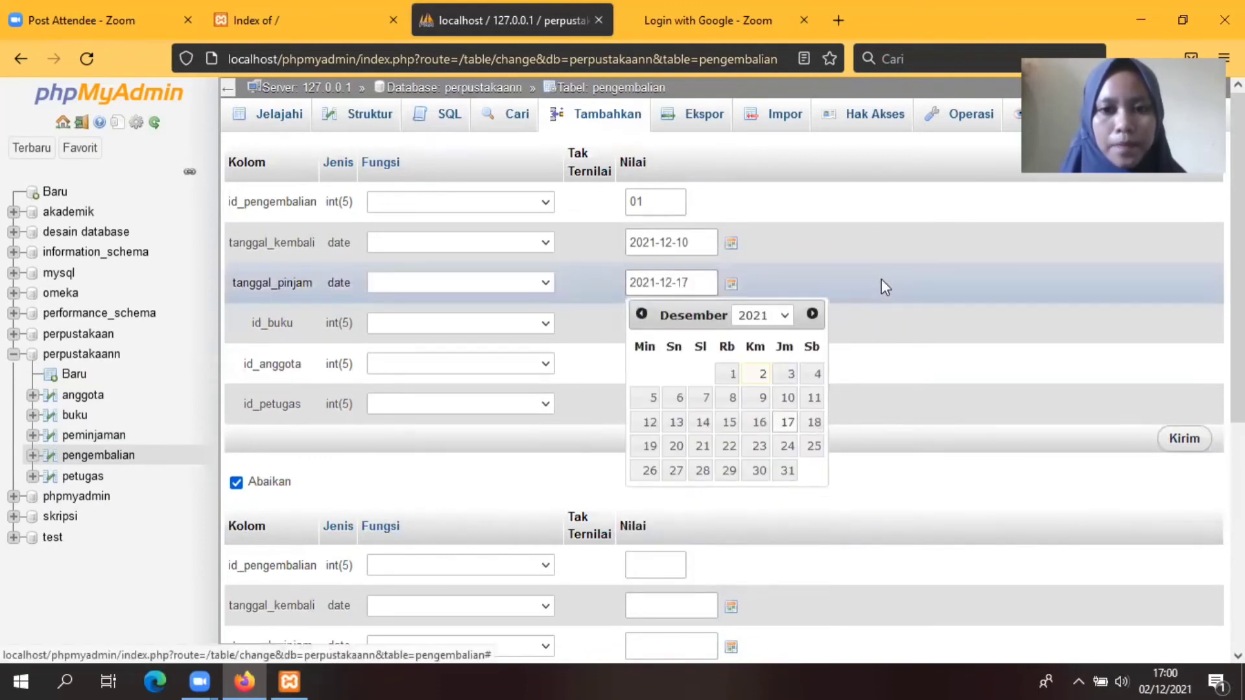
click(881, 279)
Step: Enter book 1011, member 001, officer 01 and save the first return record
click(648, 319)
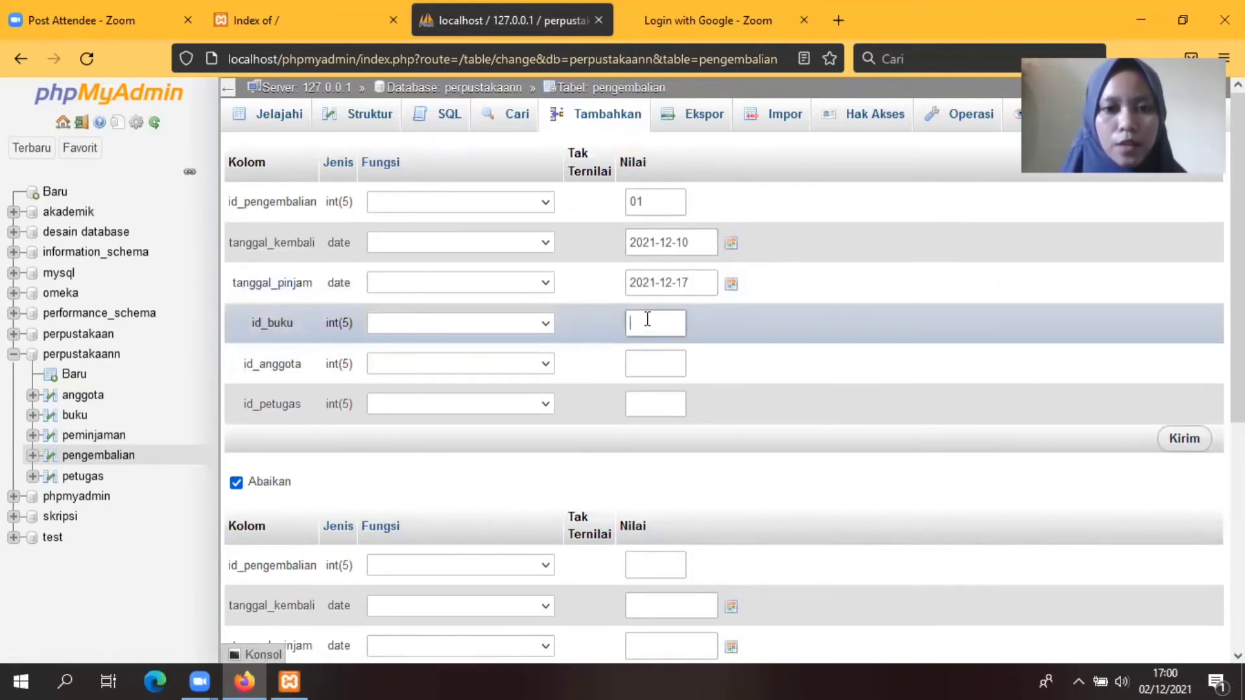
text(0)
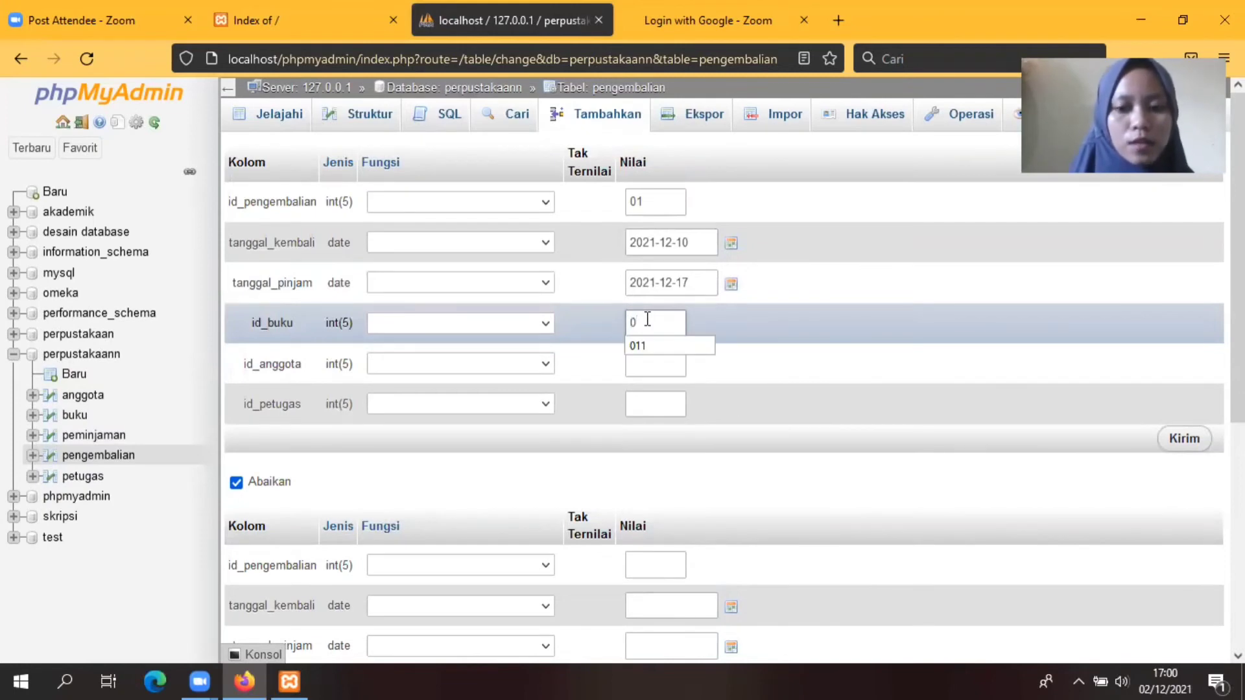
key(BackSpace)
text(1011)
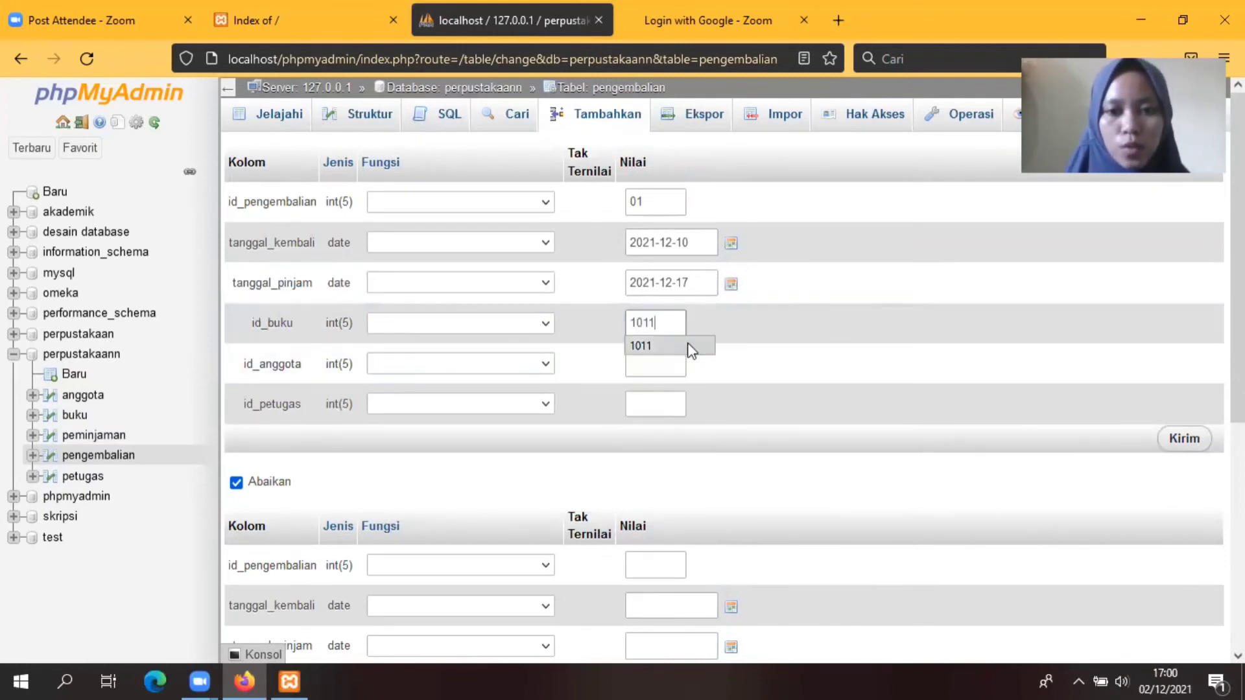
click(692, 350)
click(652, 356)
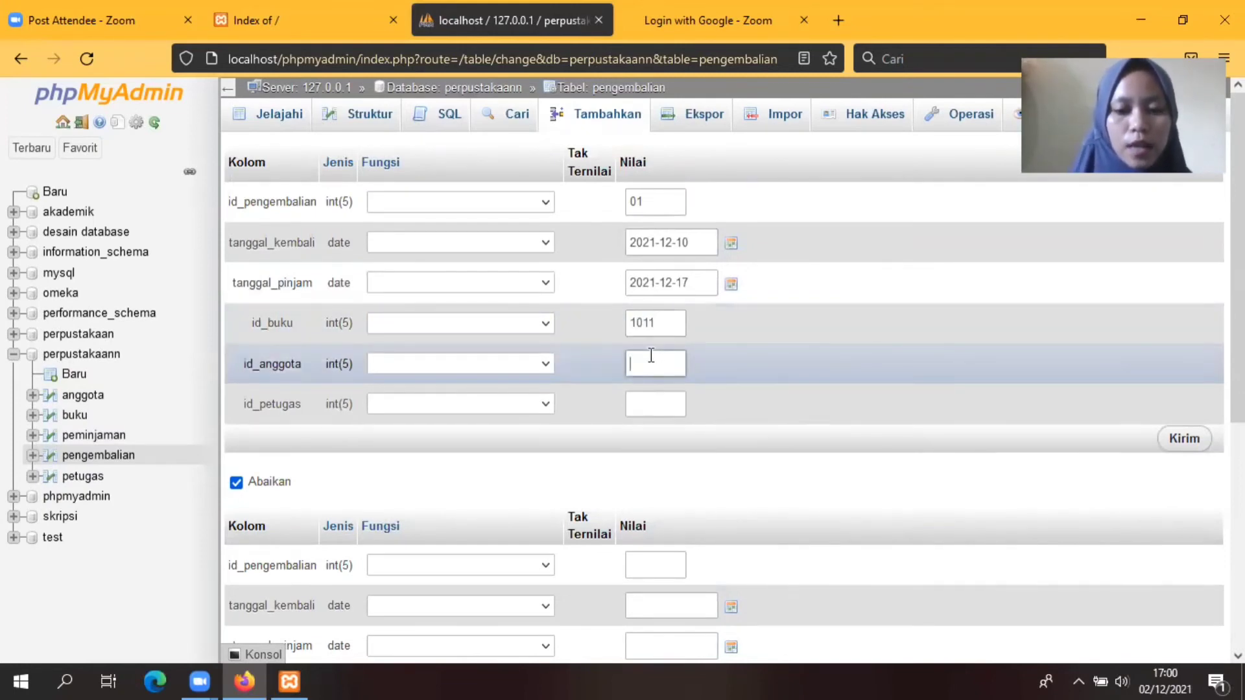
text(001)
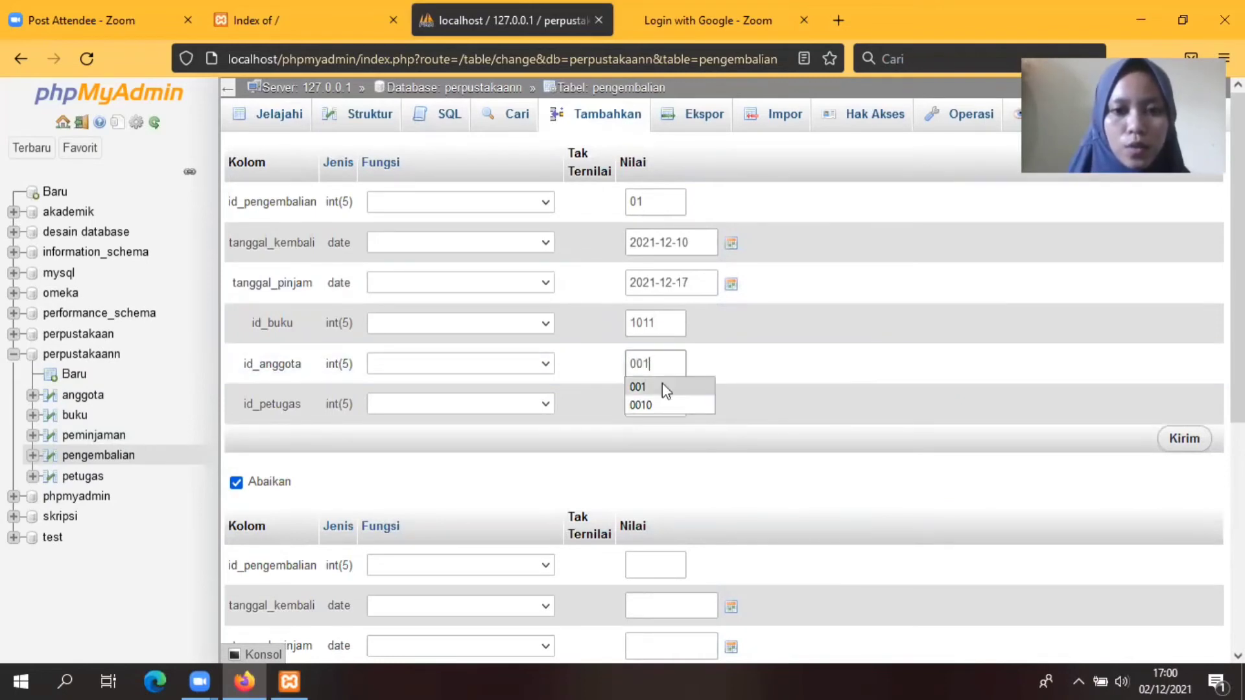
click(661, 388)
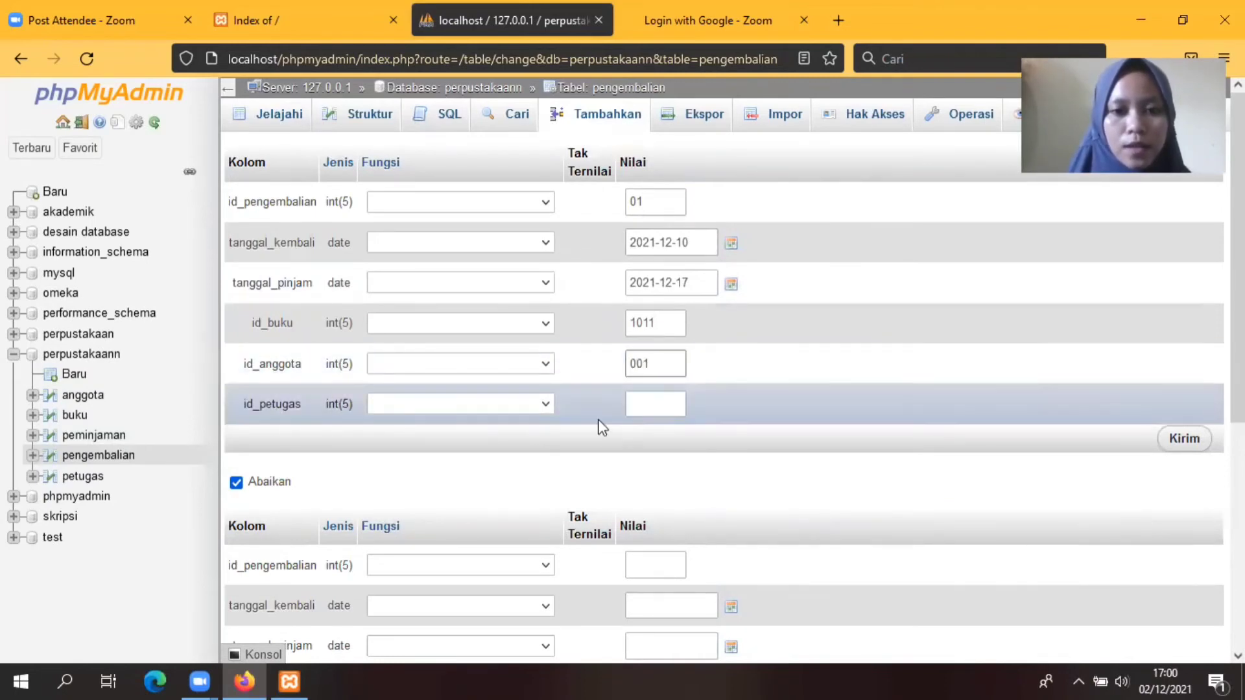
click(639, 404)
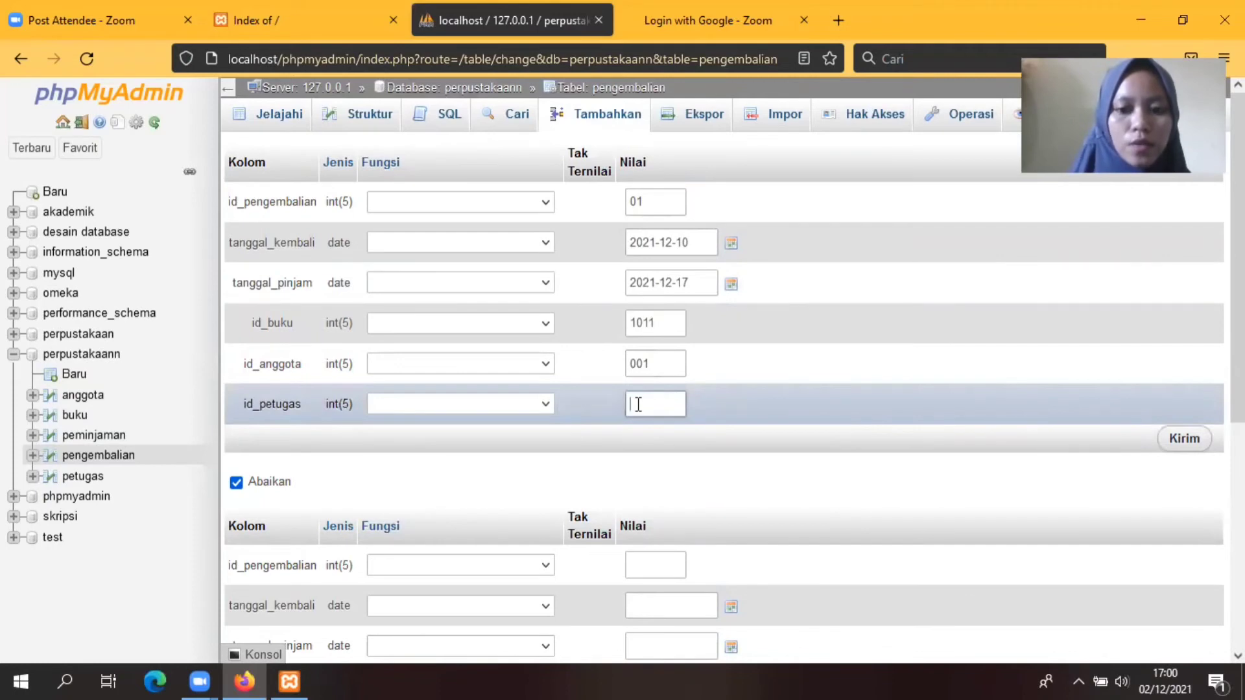
text(01)
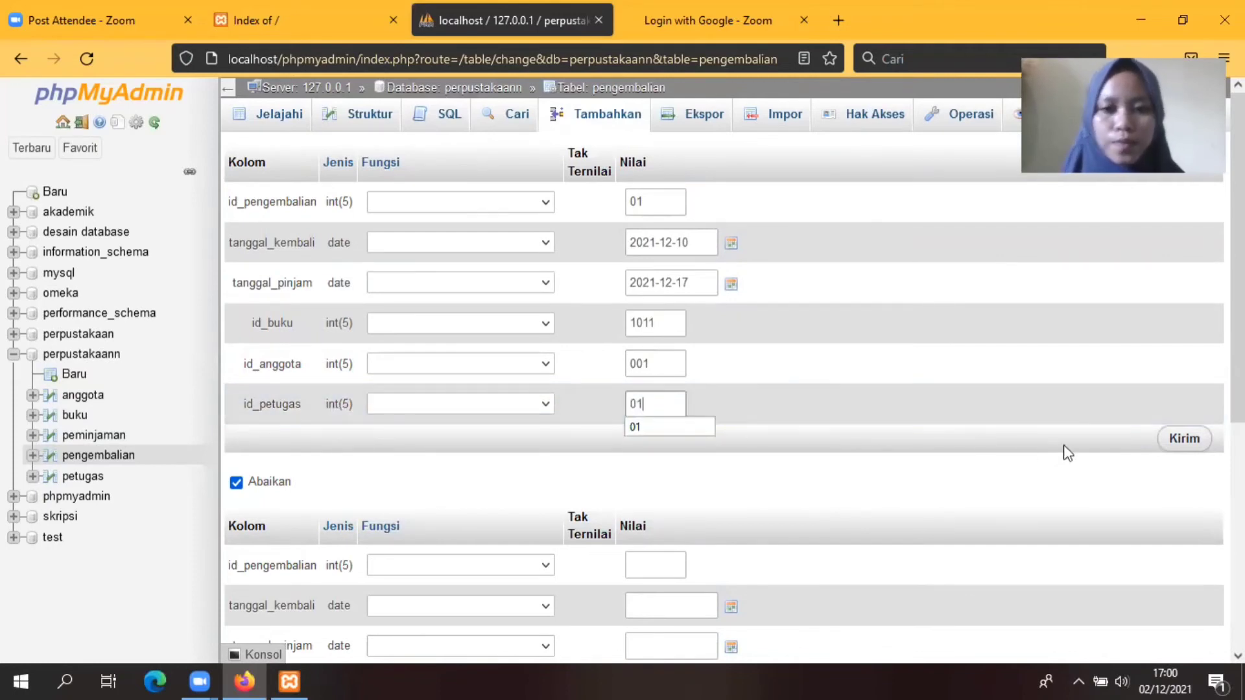
click(639, 426)
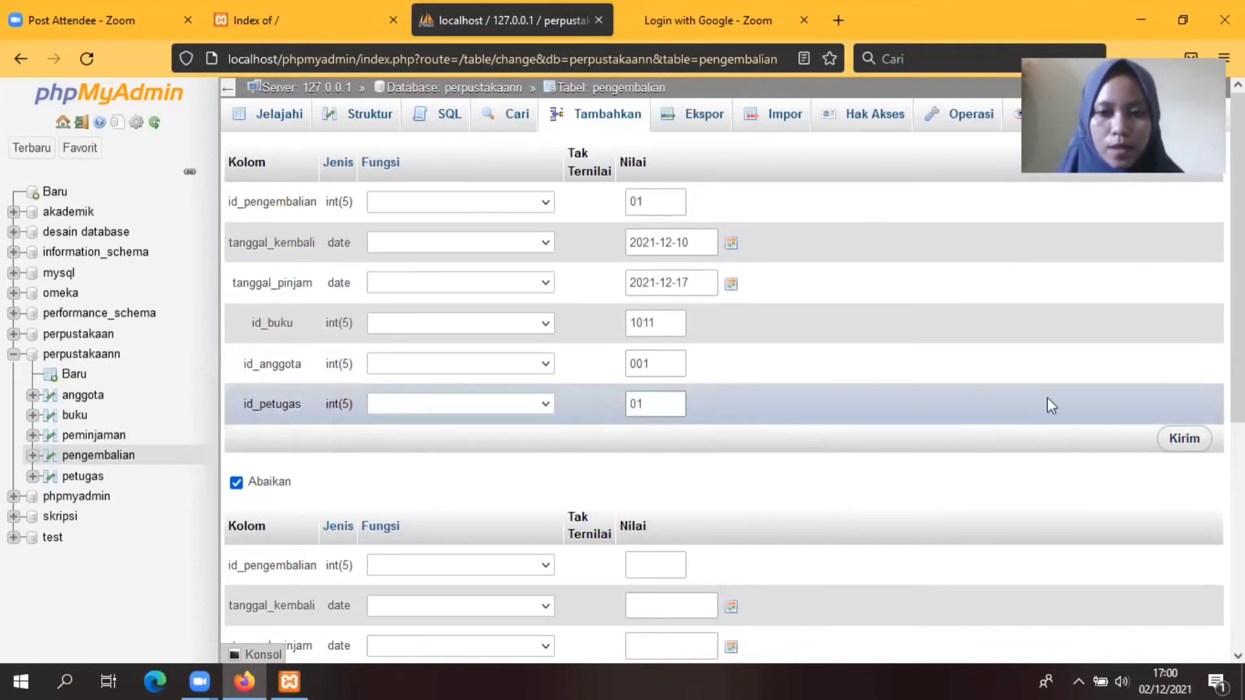
click(1191, 445)
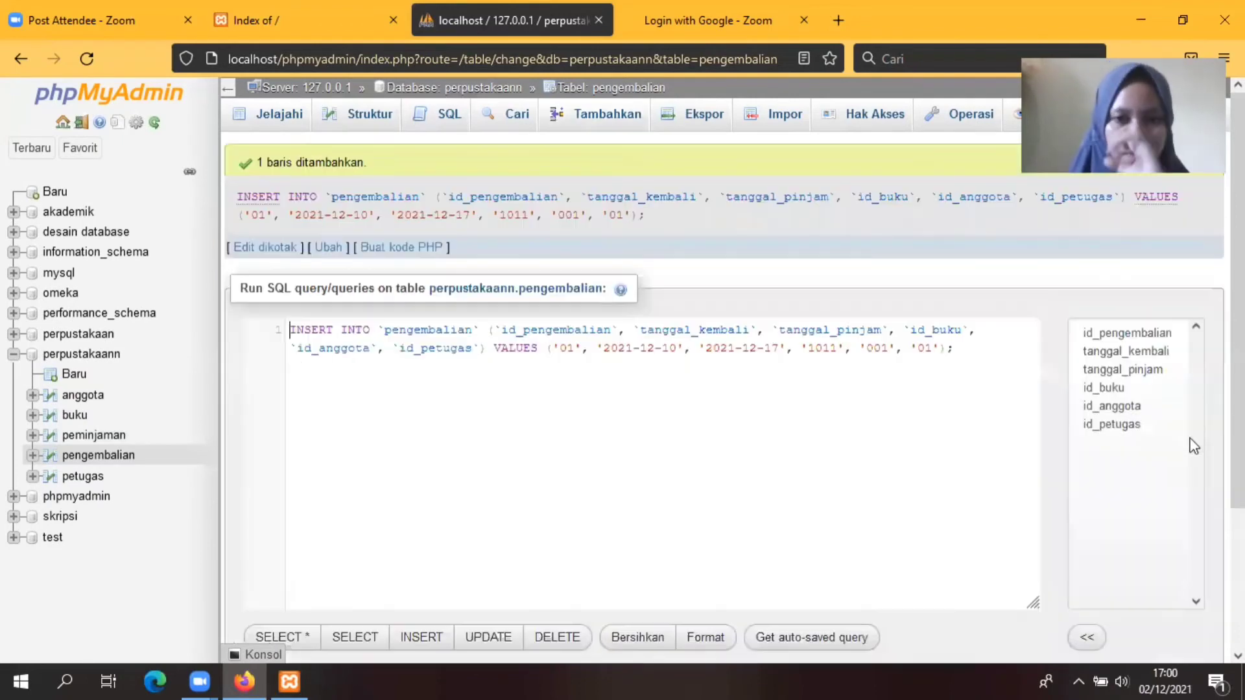
Step: Start return record 02 with tanggal_kembali 2021-12-08 and tanggal_pinjam 2021-12-16
click(601, 118)
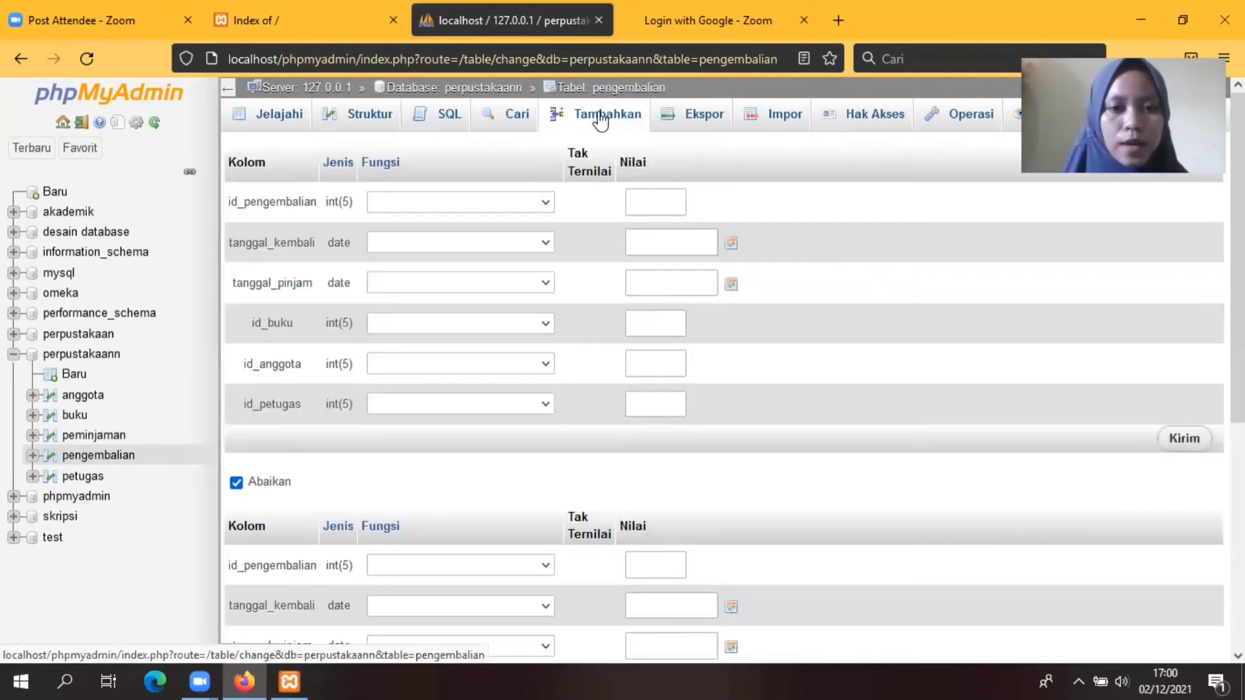
click(651, 199)
text(02)
click(730, 243)
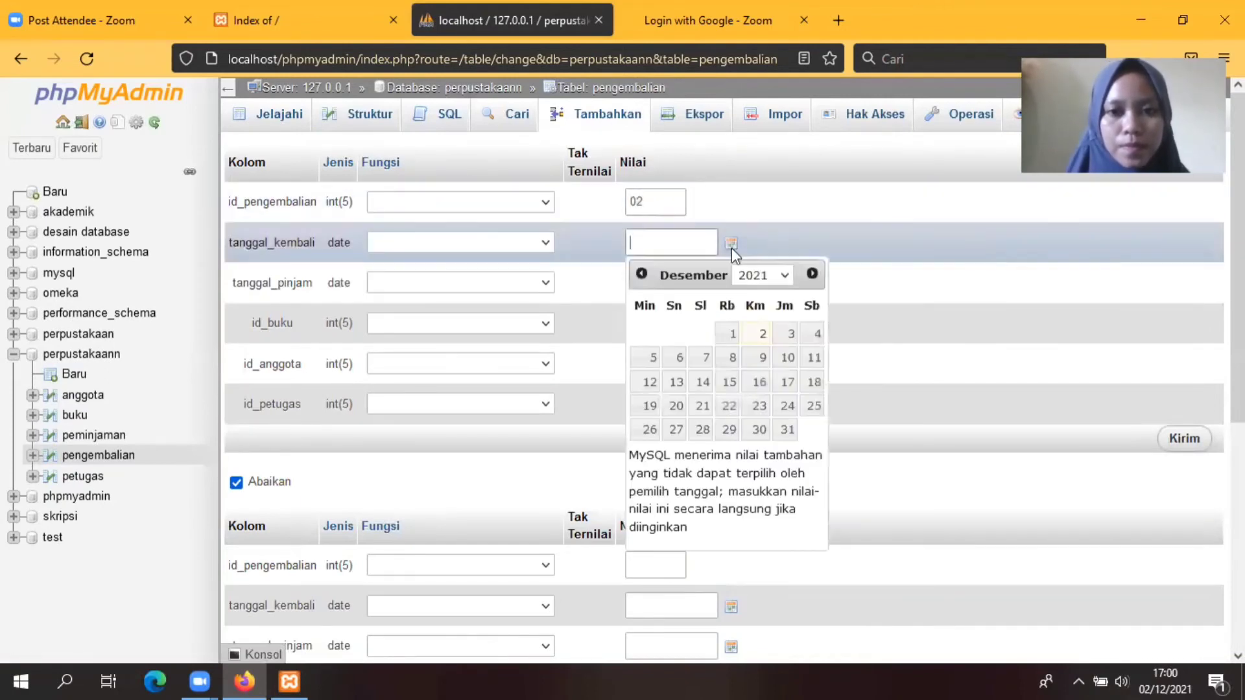
click(731, 359)
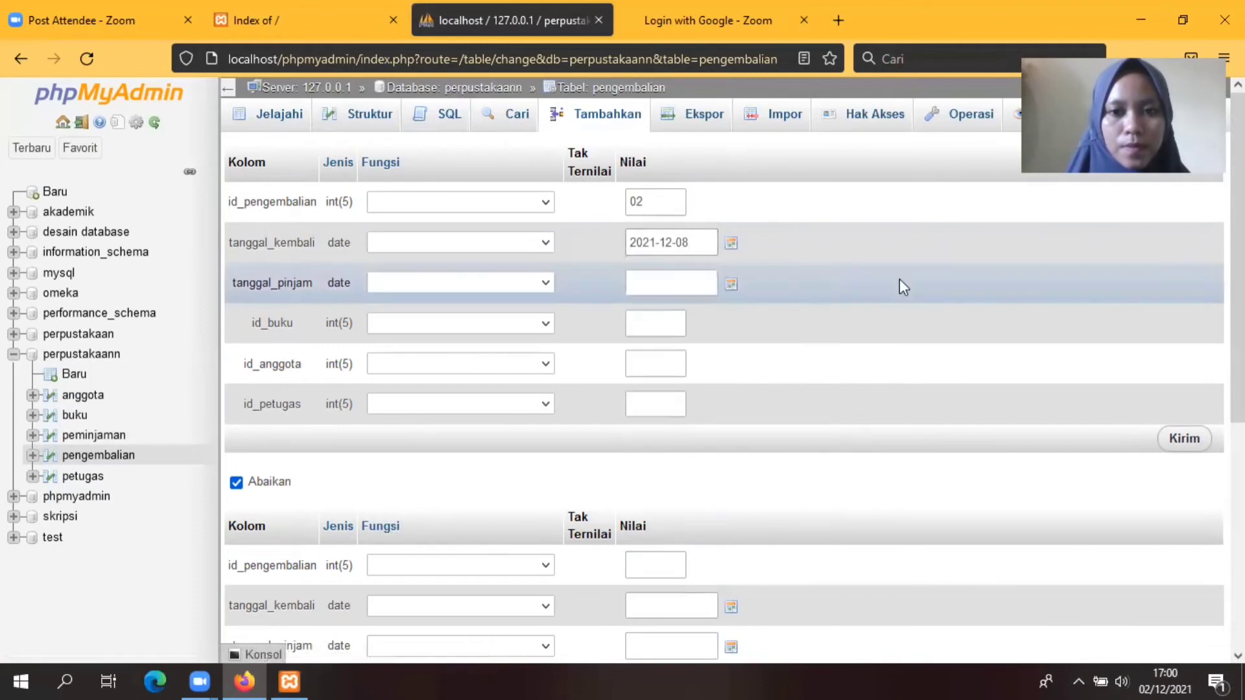
click(731, 284)
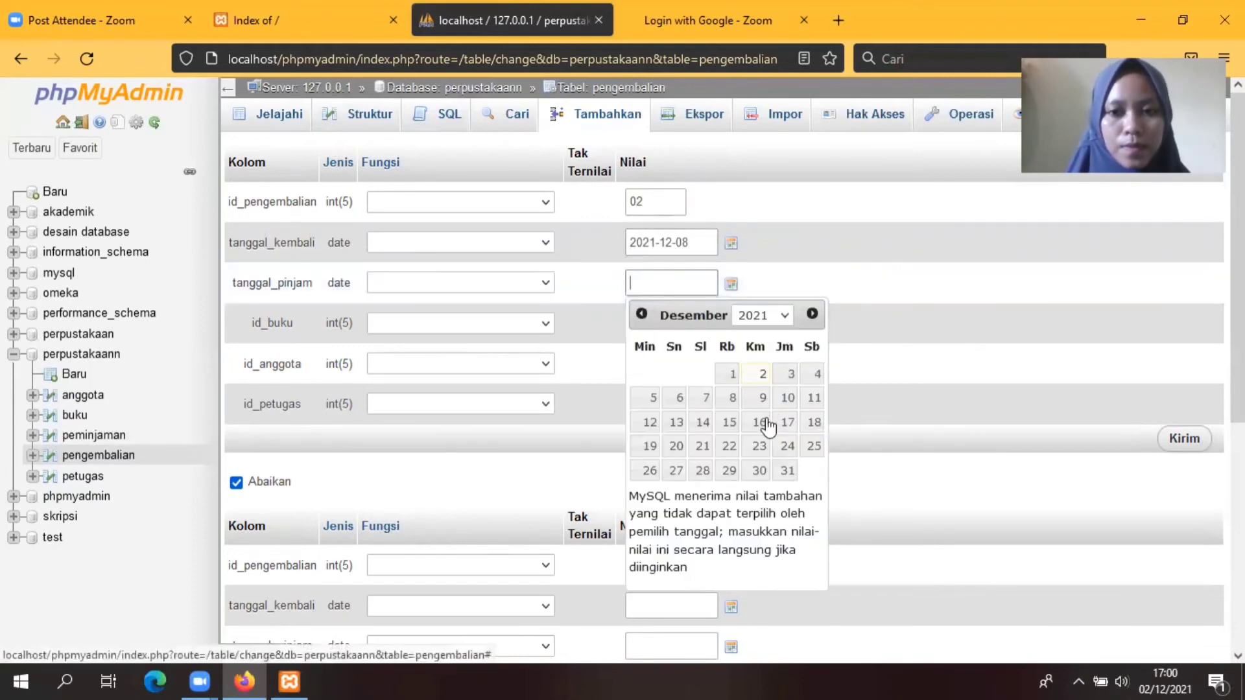
click(759, 422)
Step: Enter book 1012, member 002, officer 02 and save return record 02
click(653, 321)
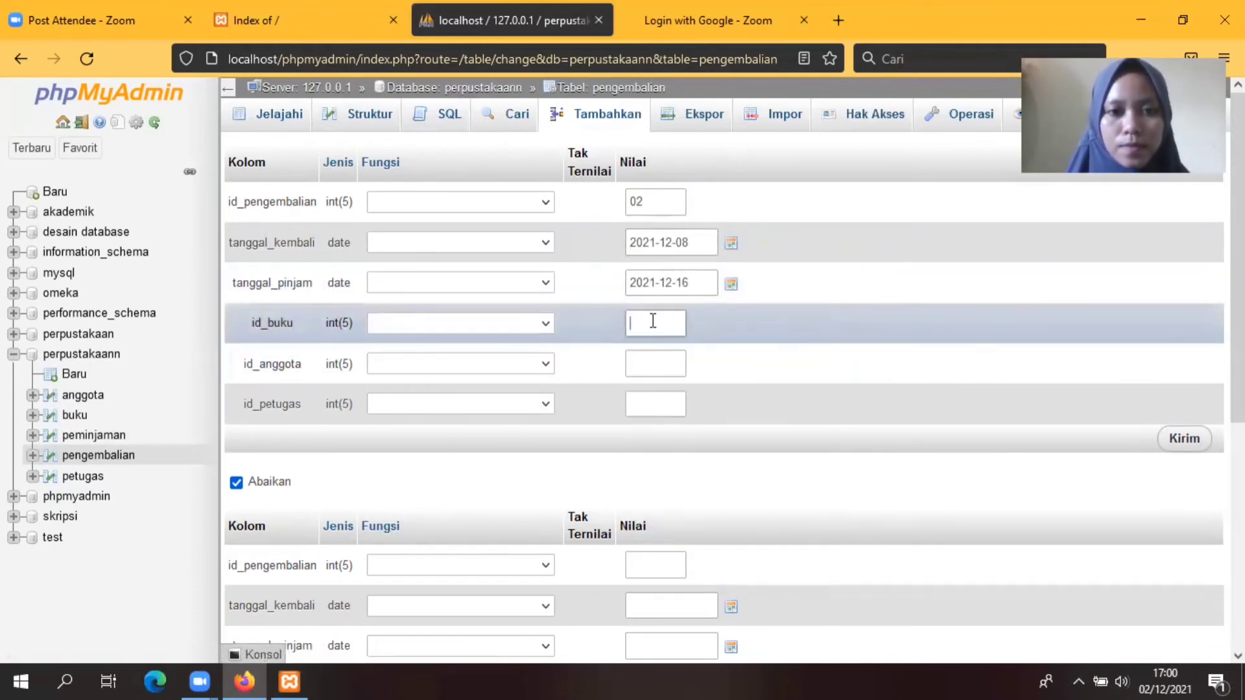
text(10)
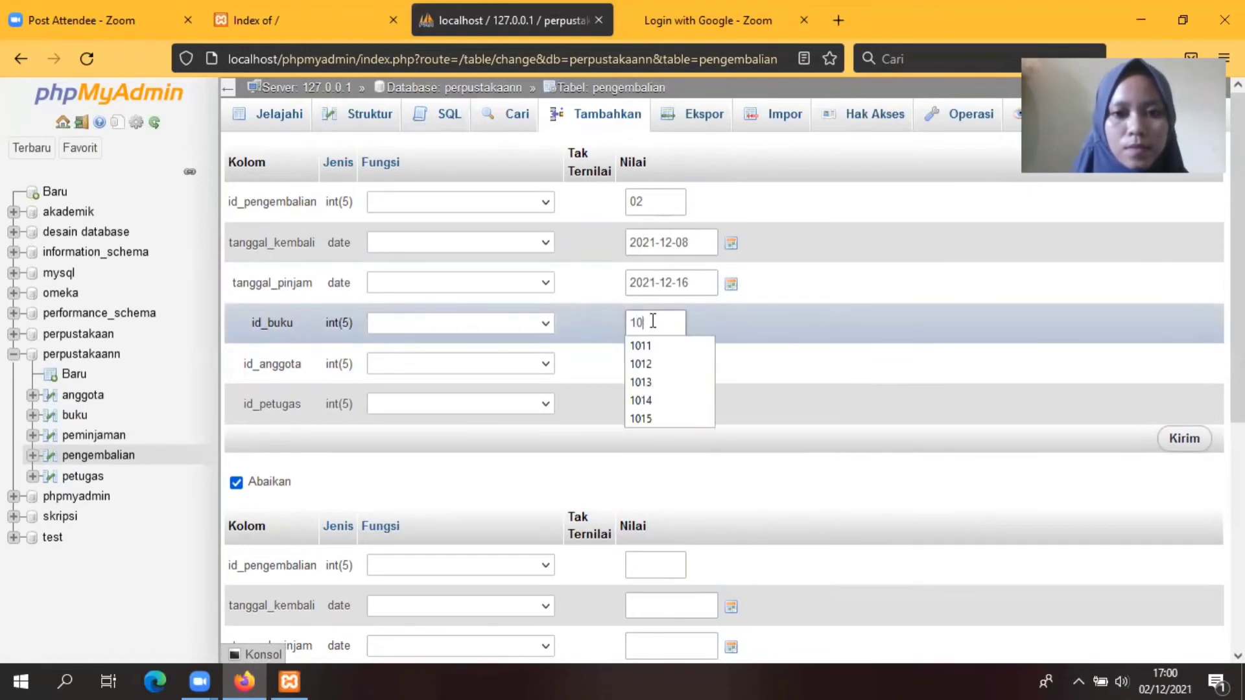
text(12)
click(668, 367)
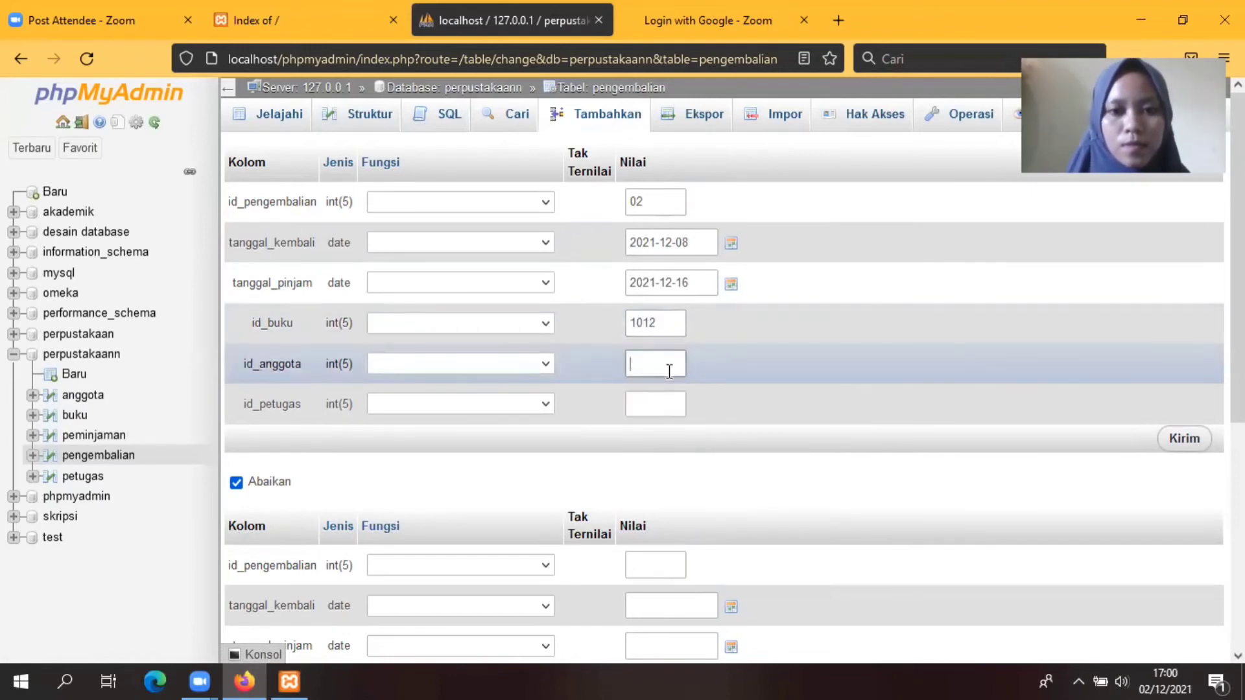
text(002)
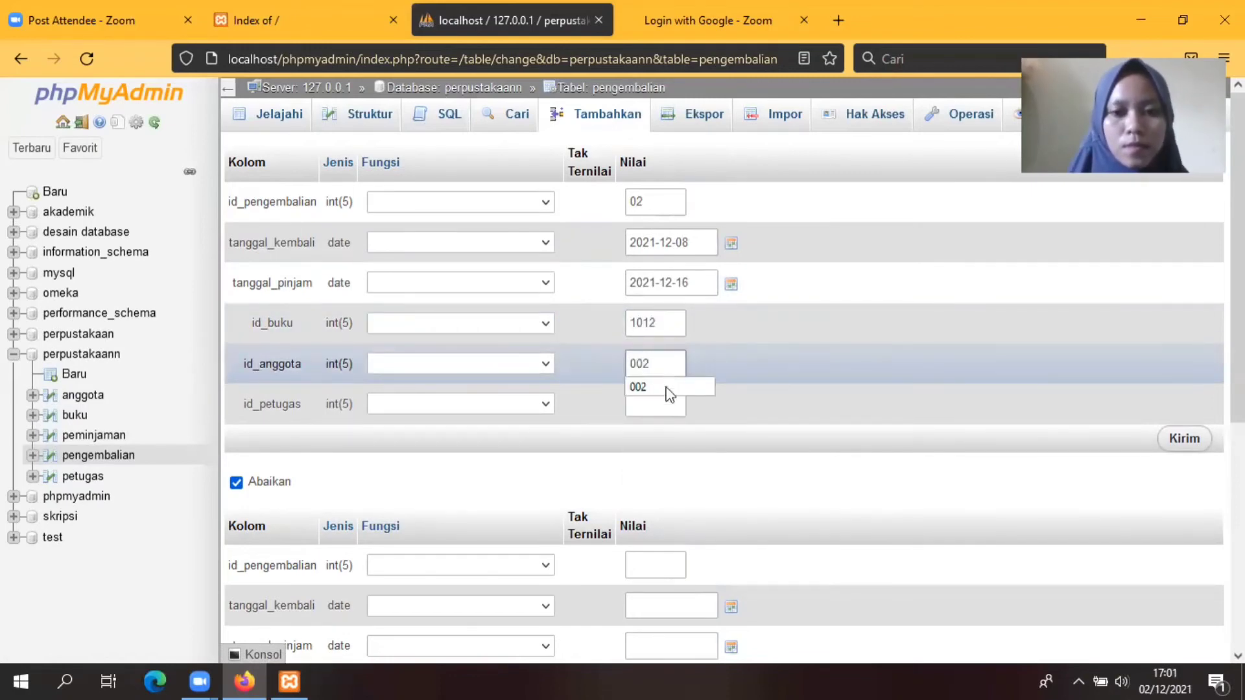
click(666, 402)
text(02)
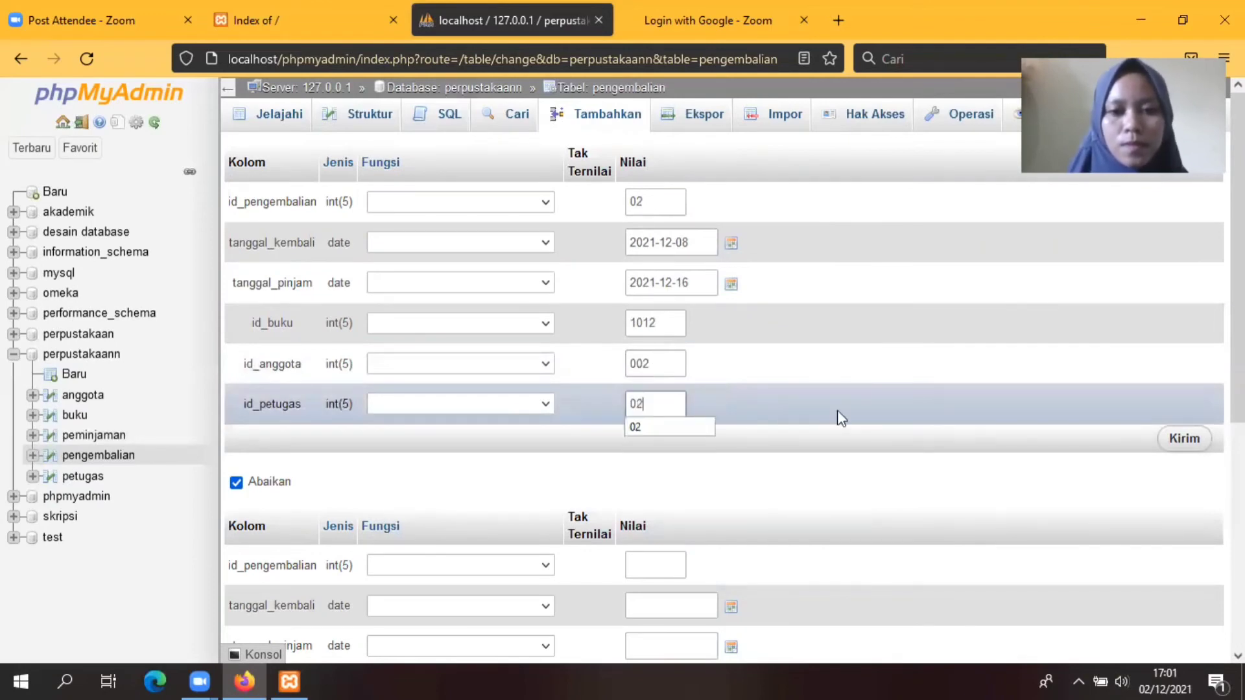
click(1192, 442)
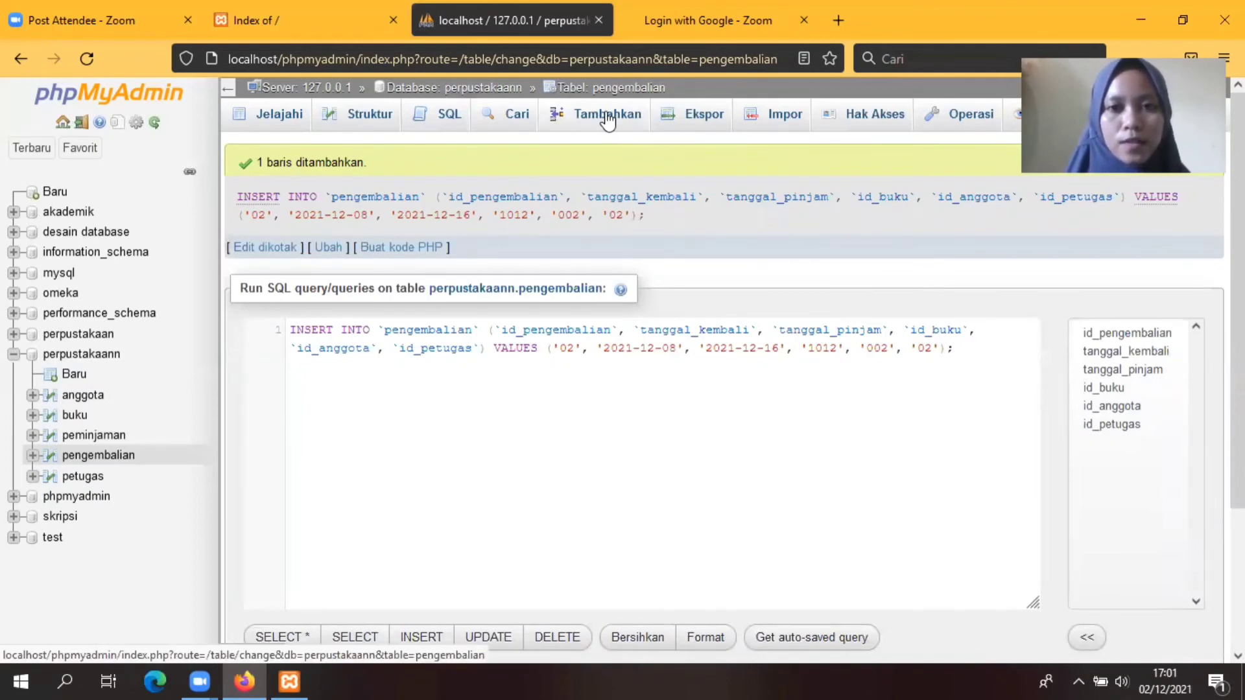
Step: Start return record 03 with dates 2021-12-01 and 2021-12-08
click(608, 120)
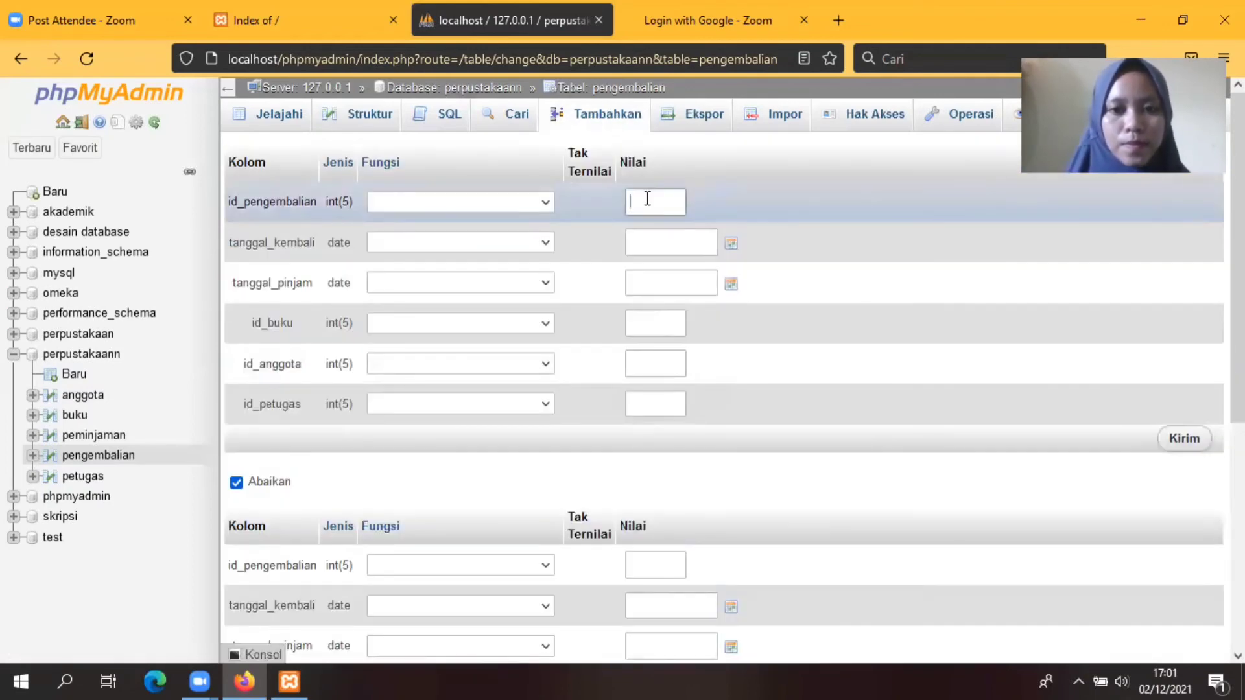
text(03)
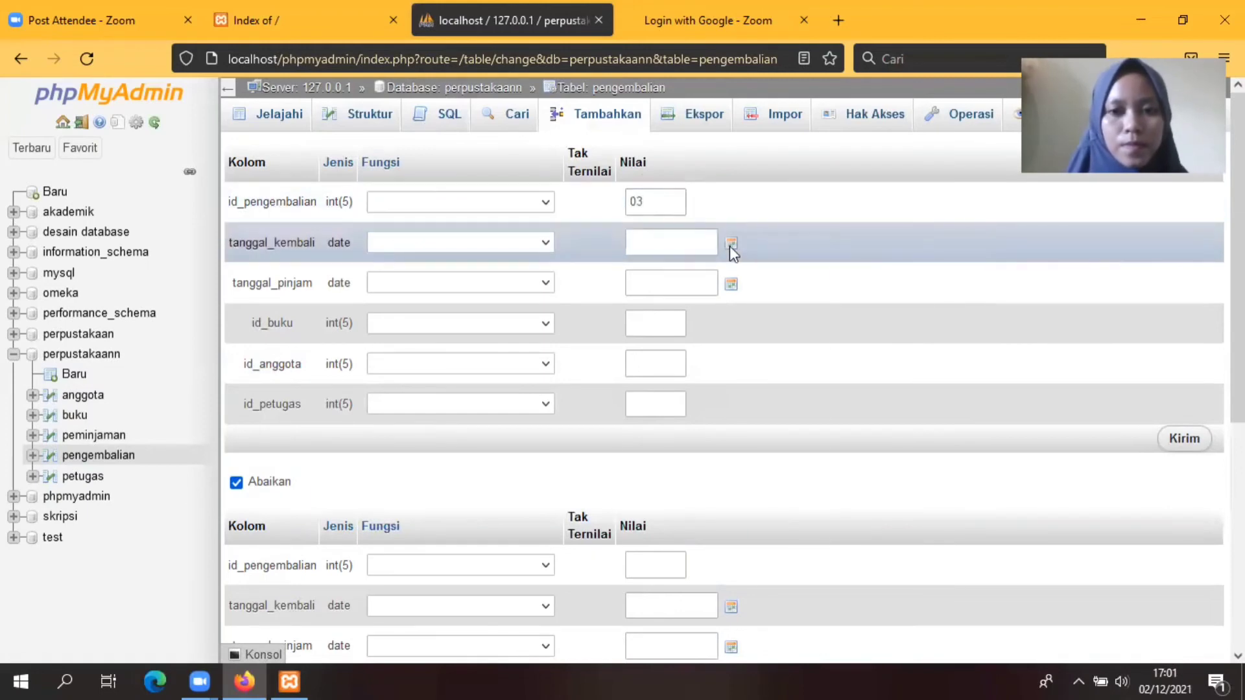
click(731, 245)
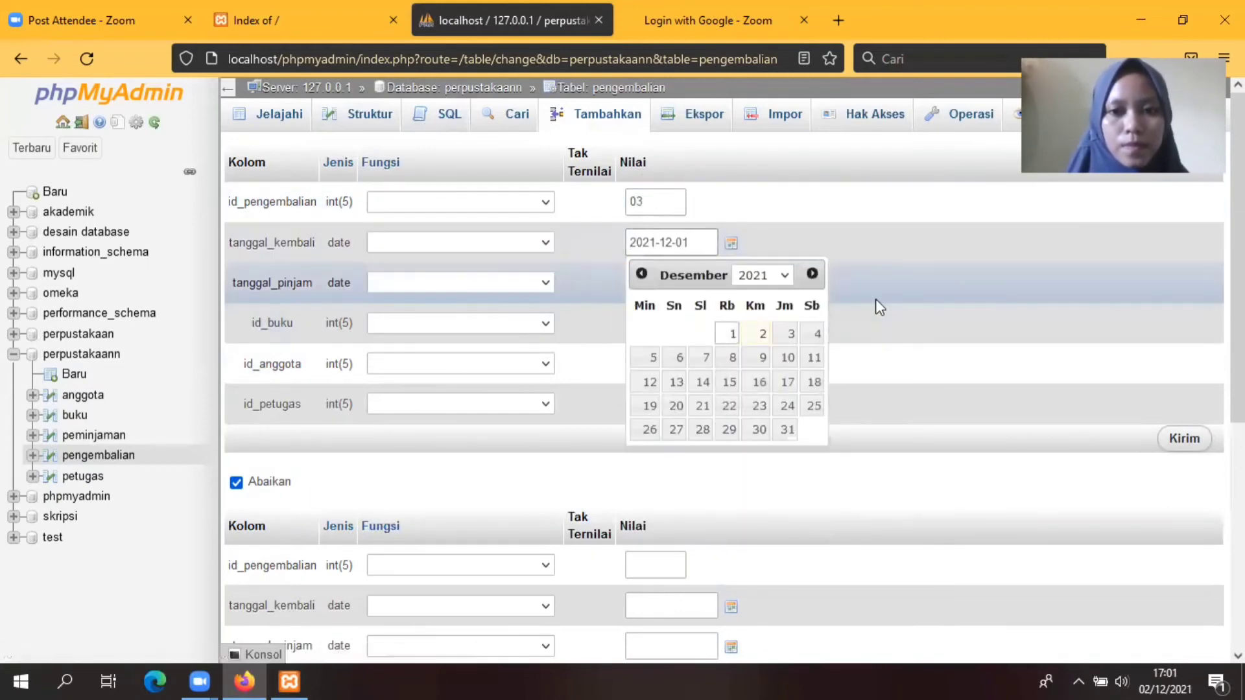
click(731, 283)
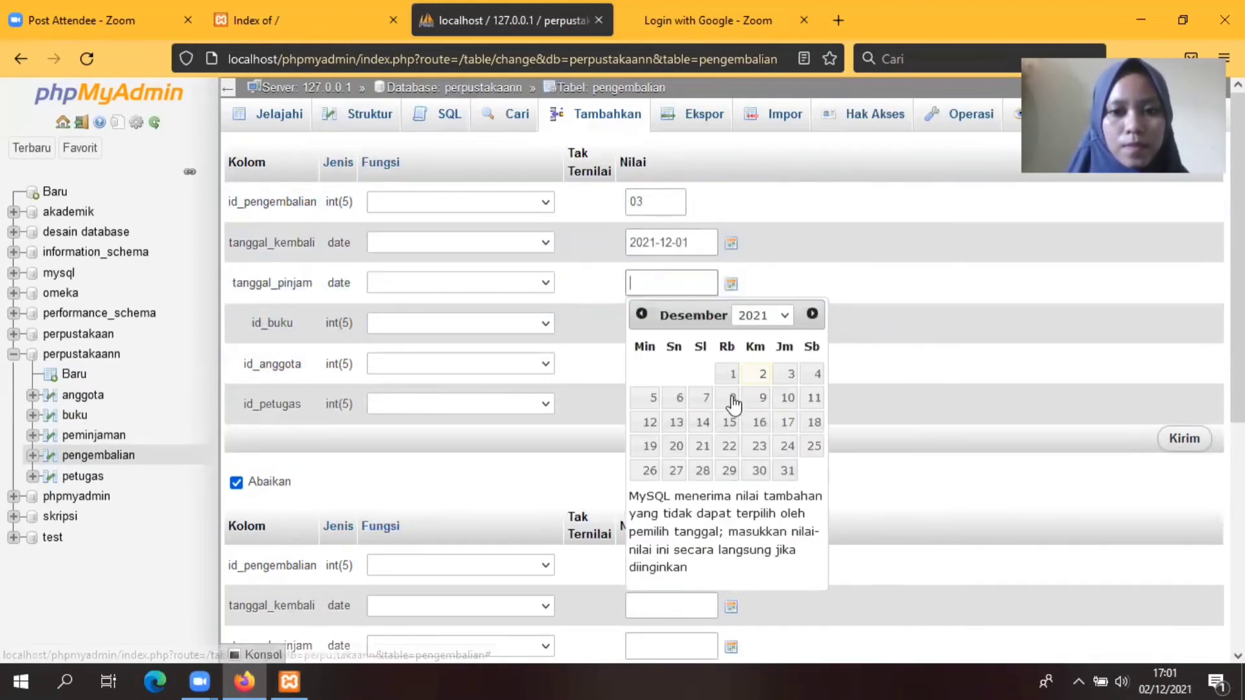
click(731, 398)
Step: Pick book 1013, member 003, staff 03 from suggestions and save return 03
click(681, 319)
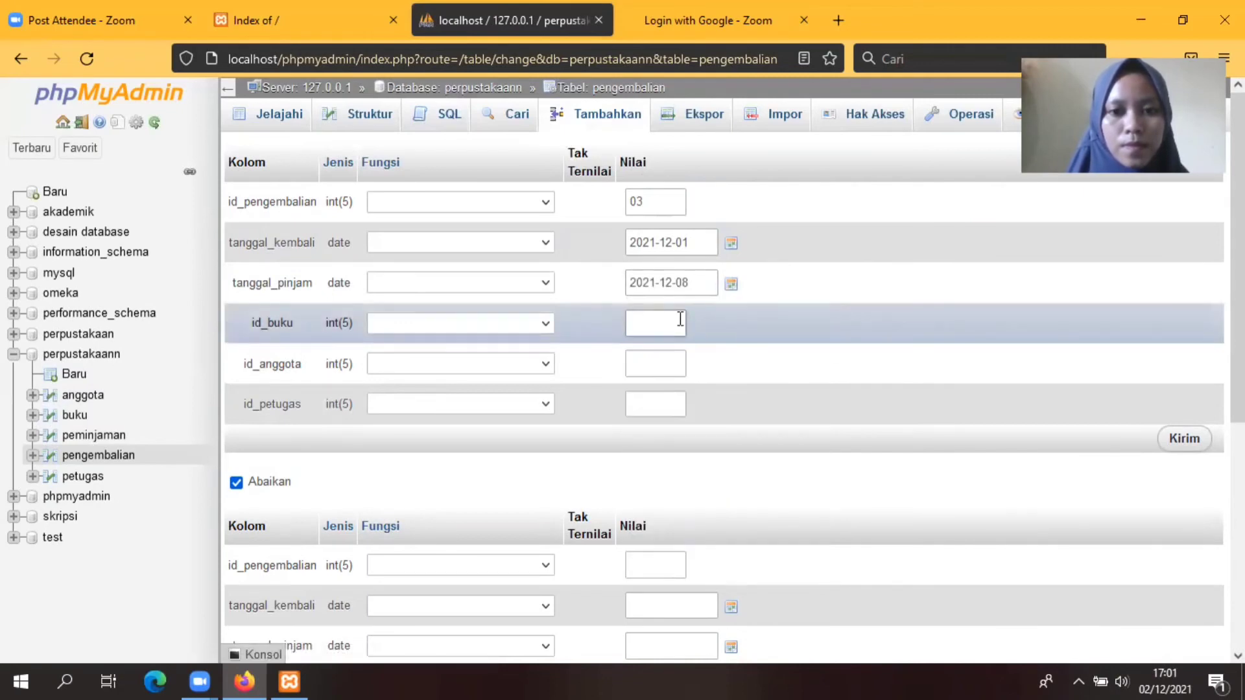
text(101)
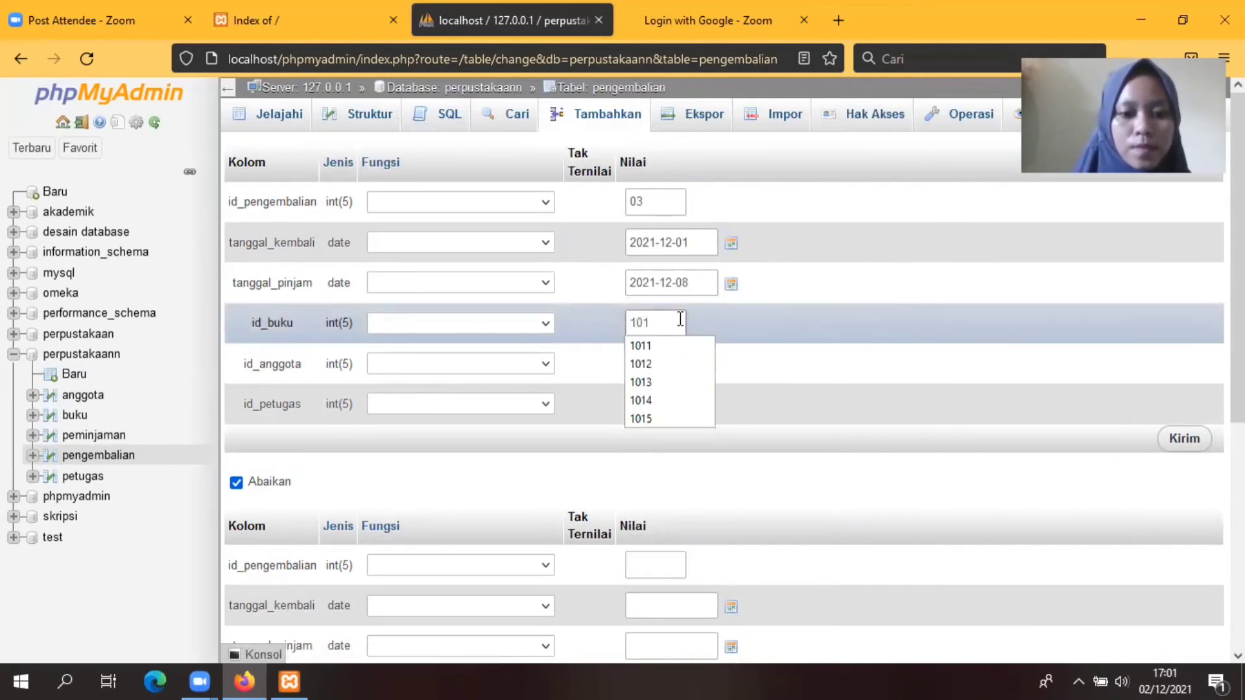
text(3)
click(666, 346)
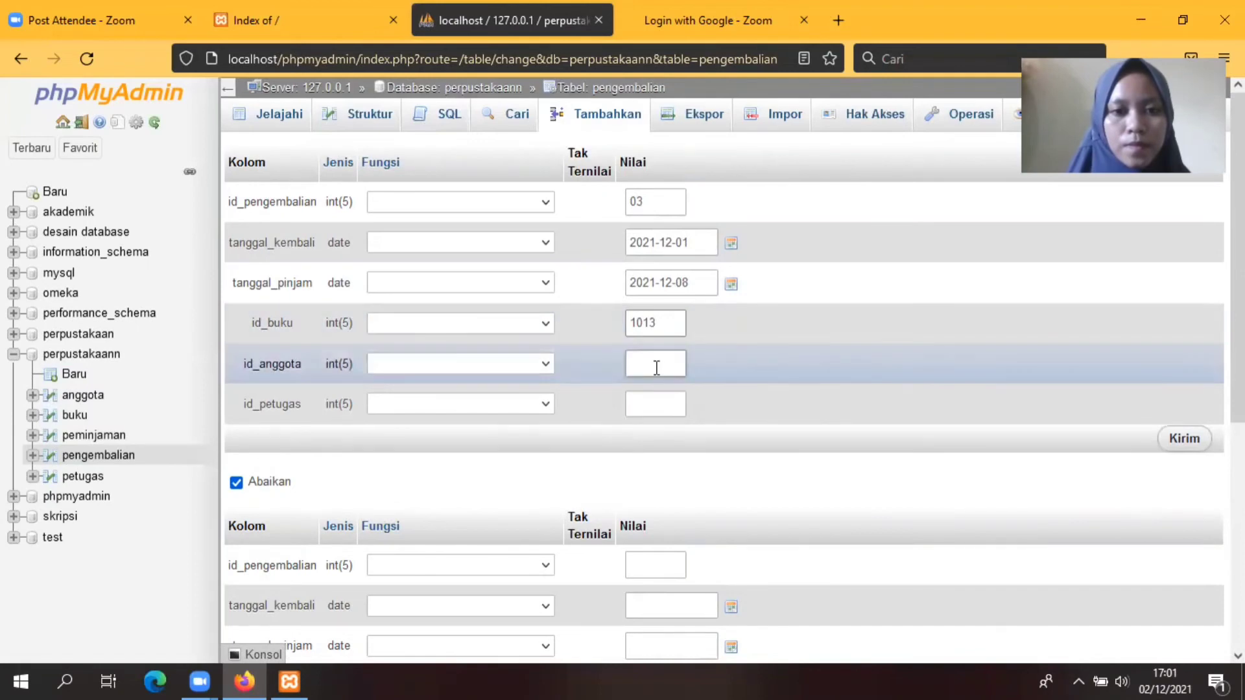
click(656, 368)
text(00)
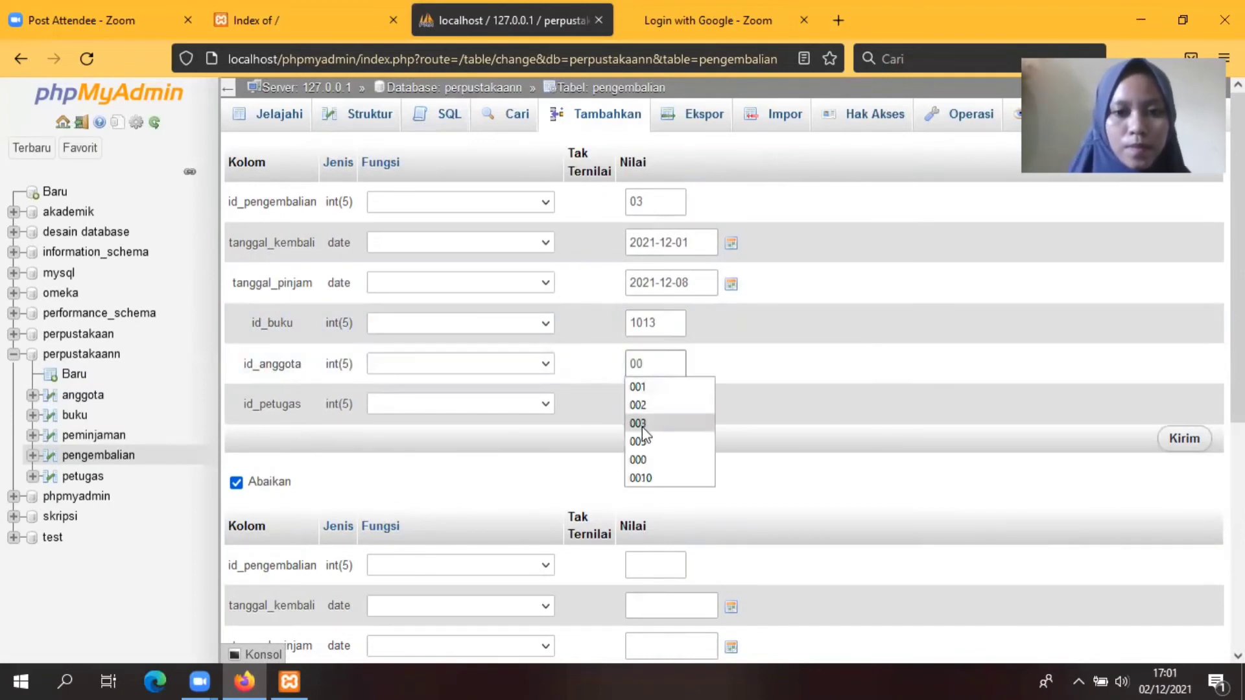
click(639, 424)
click(644, 404)
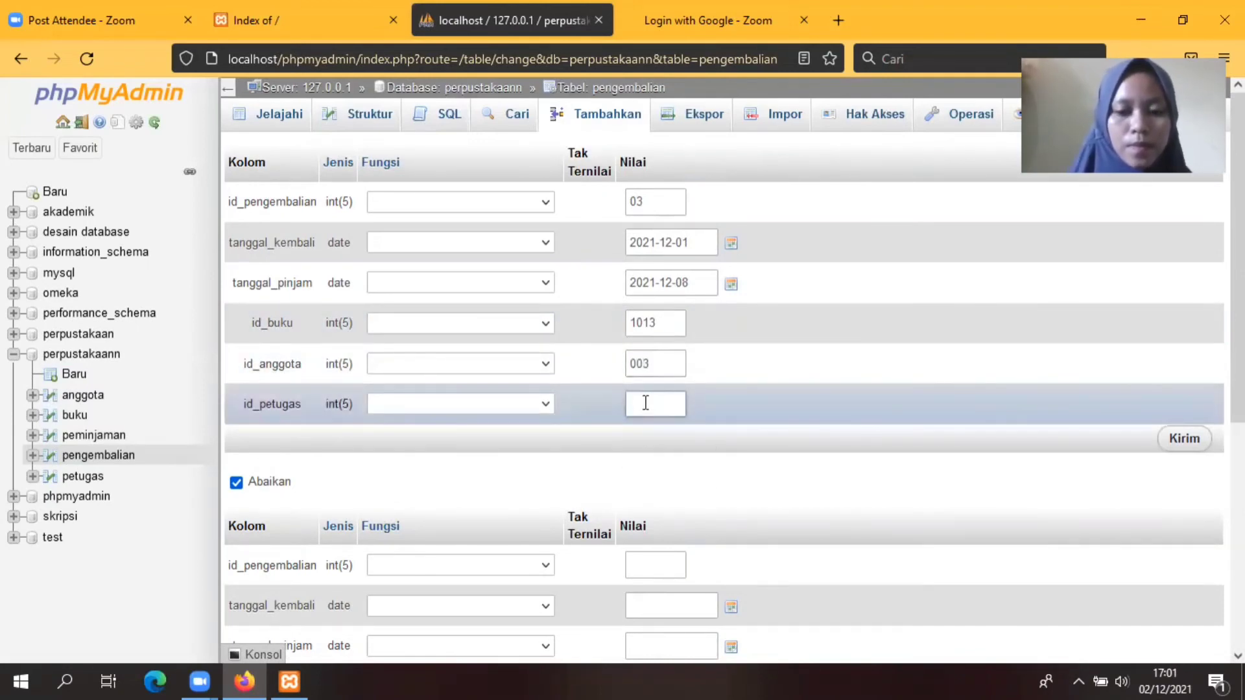
text(0)
click(636, 462)
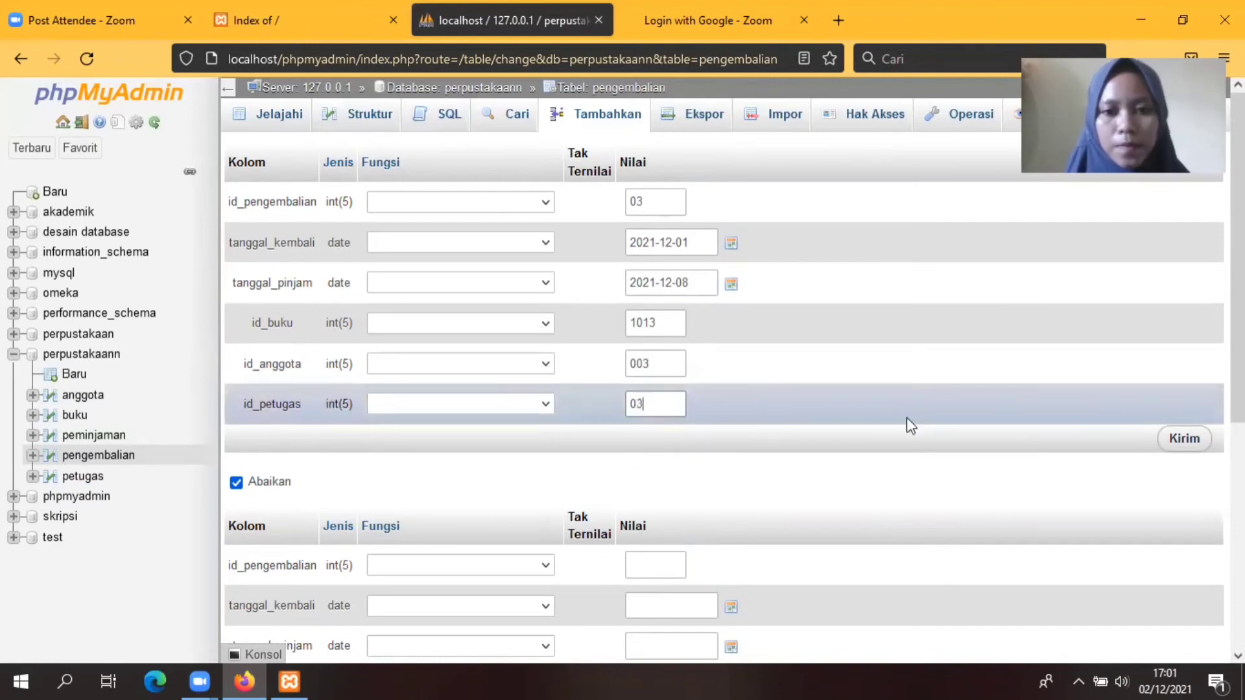
click(1184, 440)
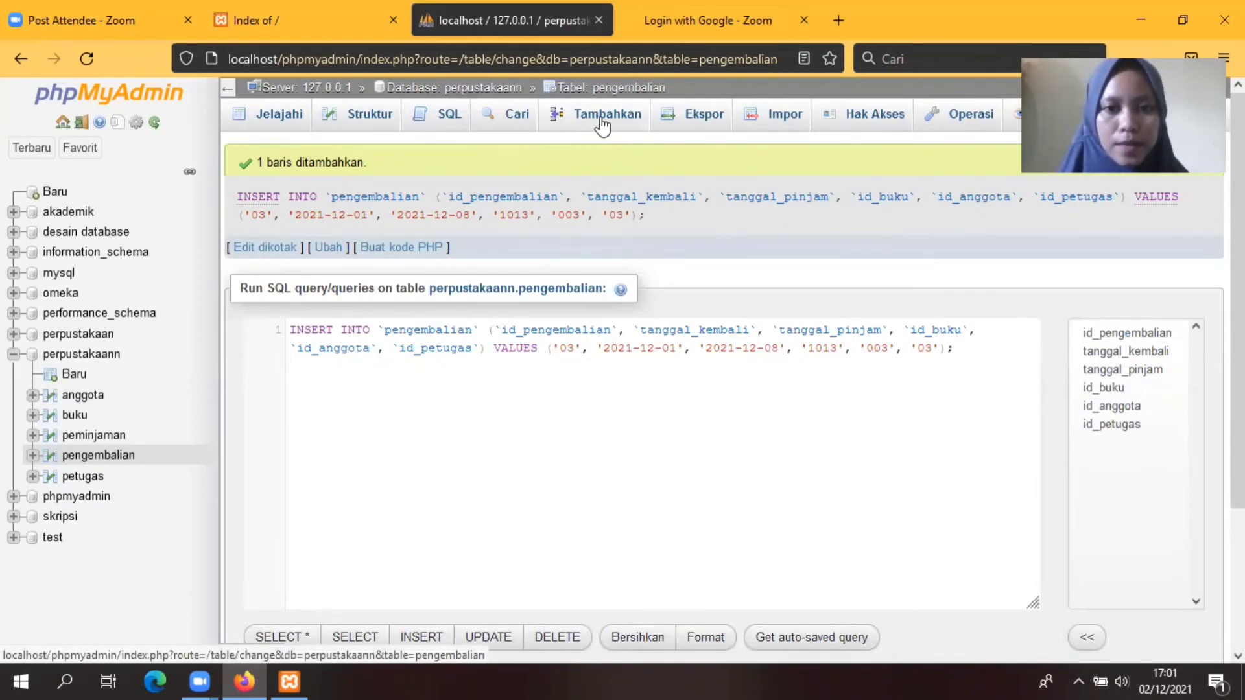
Step: Start return record 04 with tanggal_kembali 2021-12-08 and tanggal_pinjam 2021-12-10
click(603, 124)
click(640, 198)
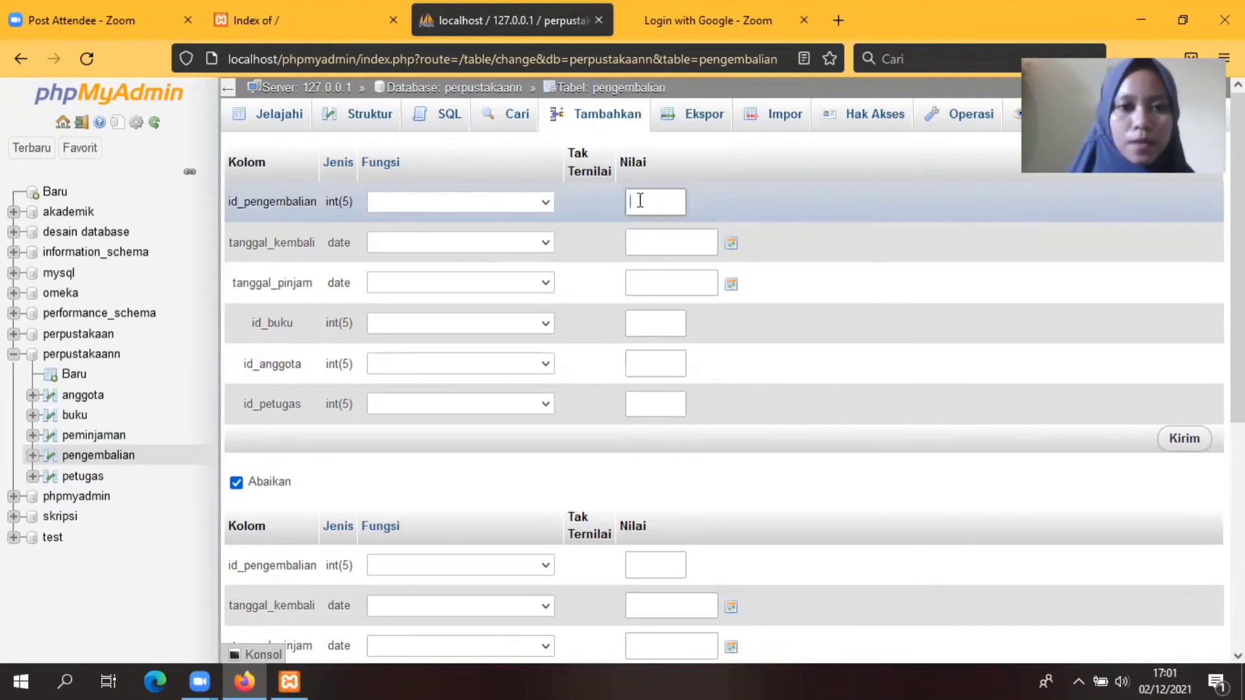
text(04)
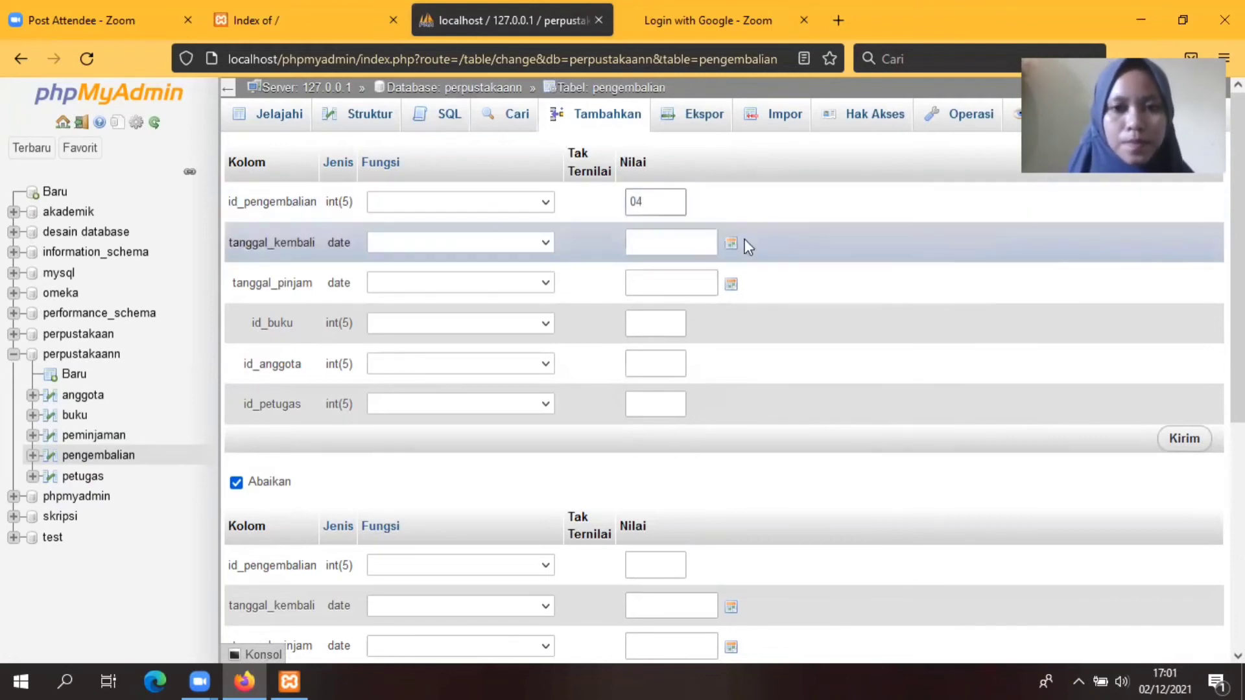
click(733, 244)
click(731, 356)
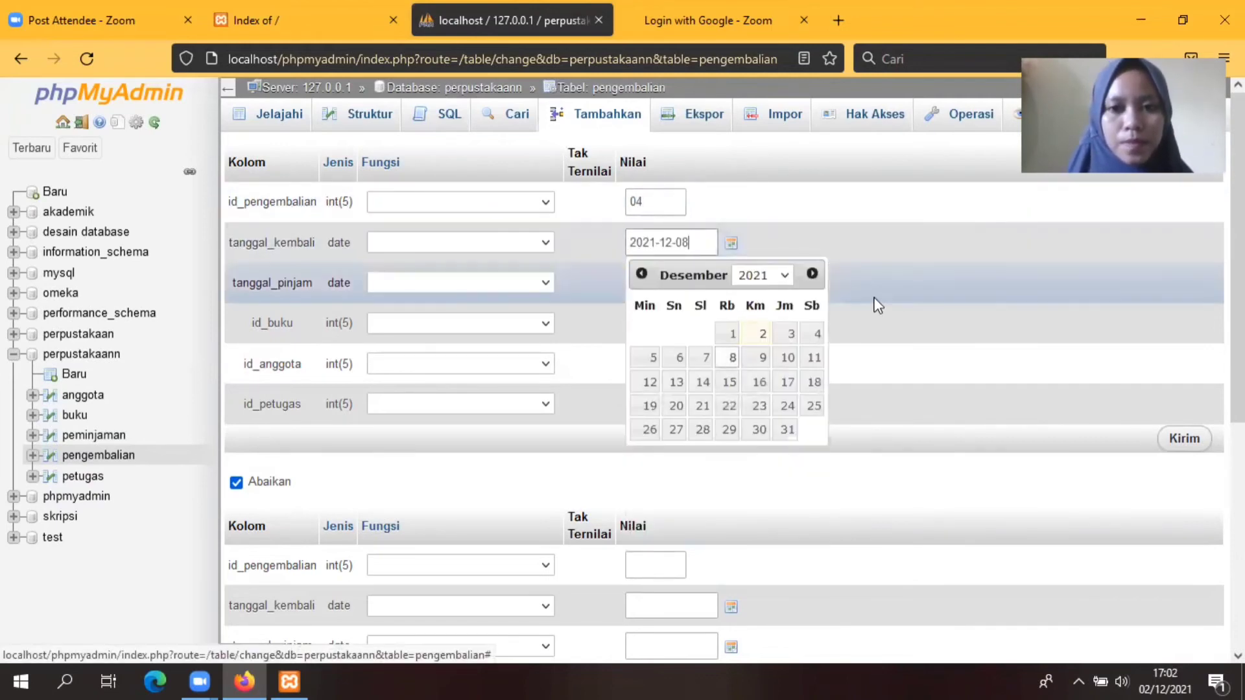
click(731, 284)
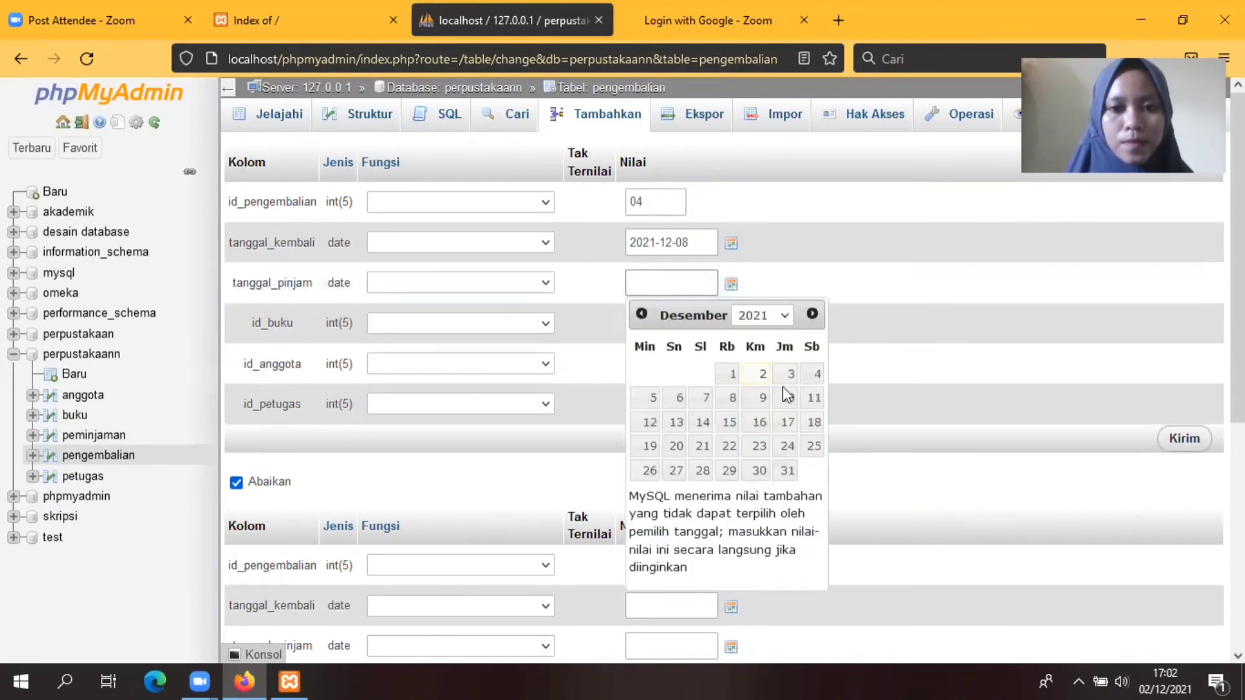
click(785, 399)
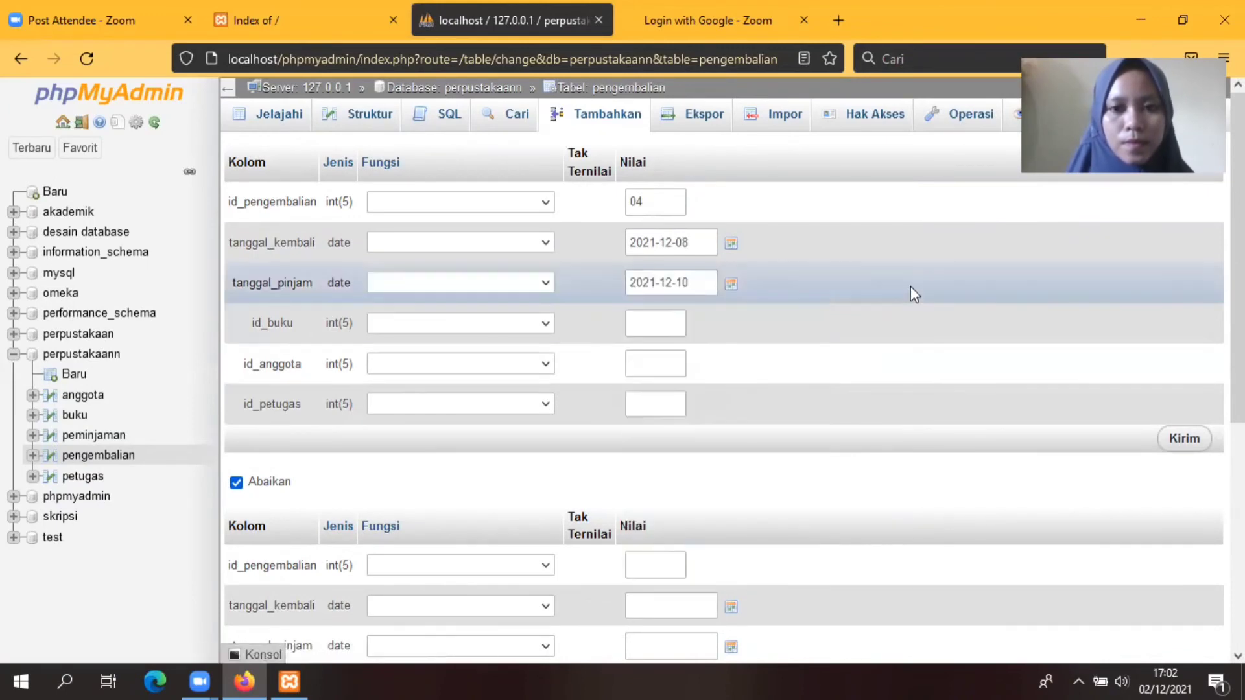
Step: Set book 1014, member 004, staff 04 and save return record 04
click(658, 328)
text(1014)
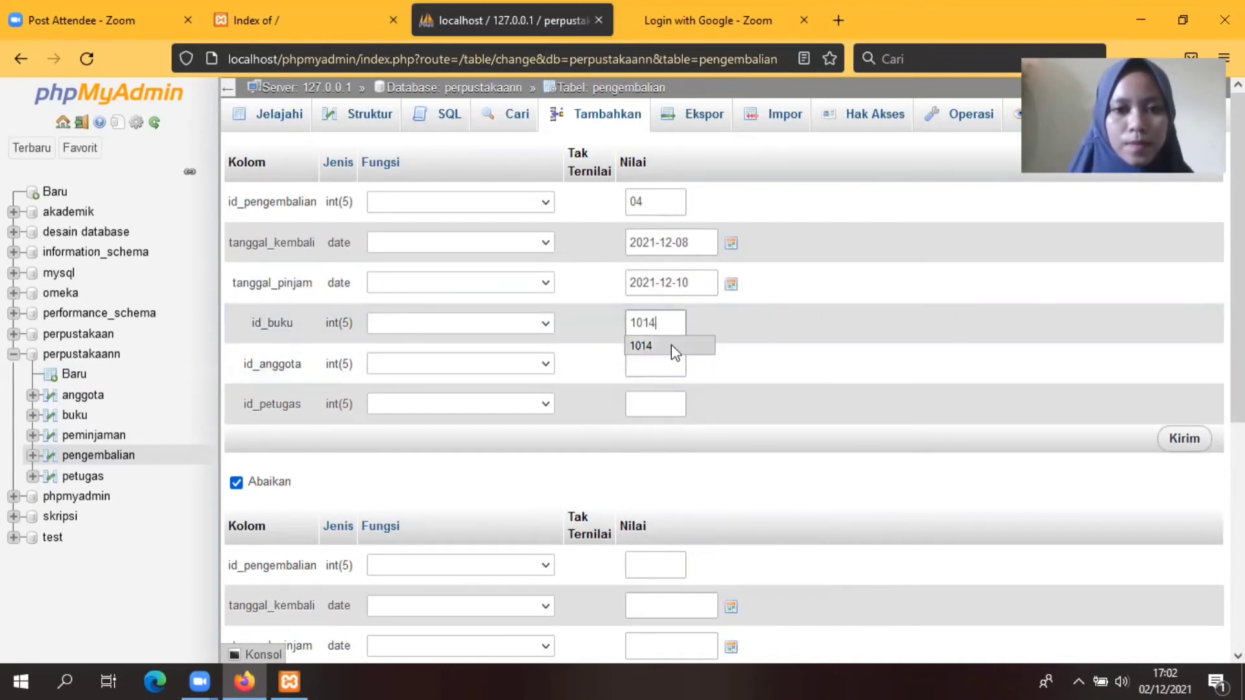
click(671, 344)
click(655, 359)
text(00)
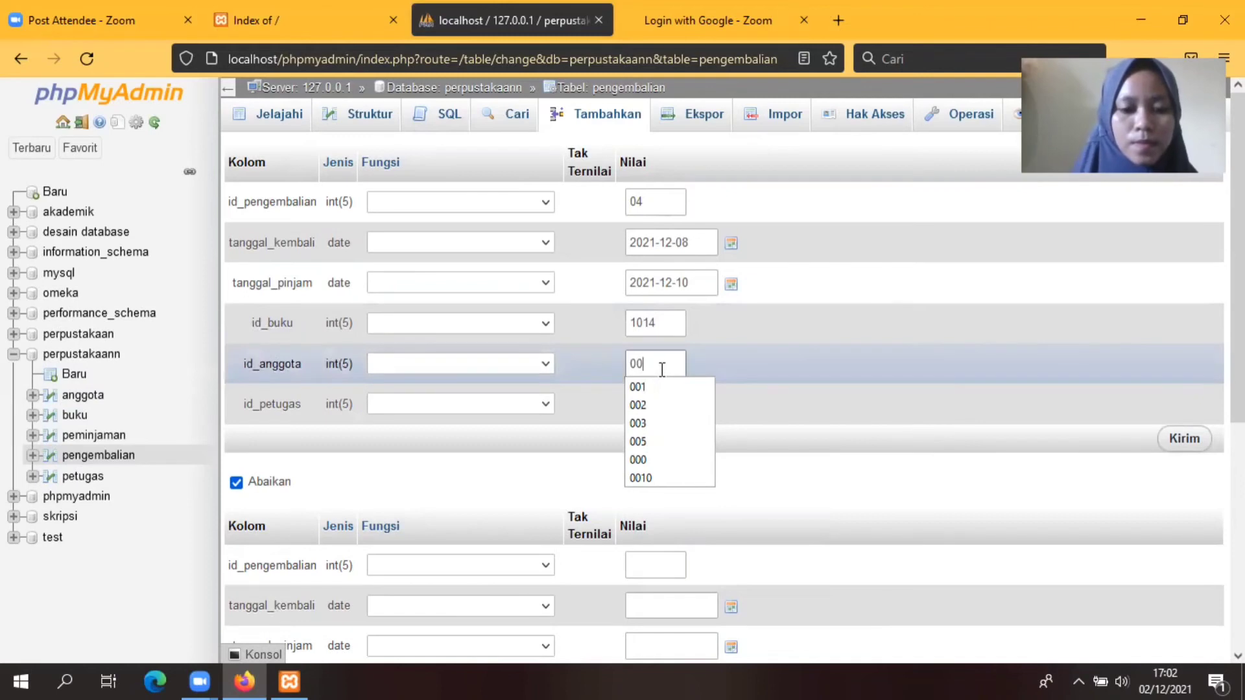
text(4)
click(656, 403)
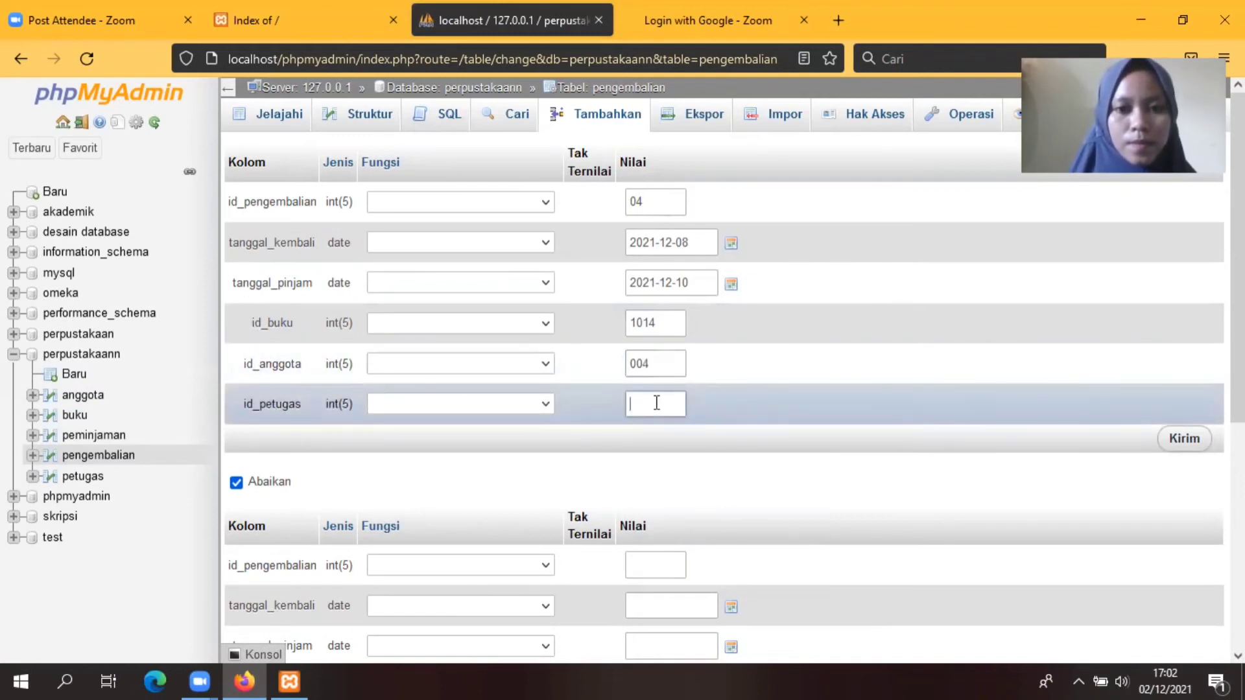
text(04)
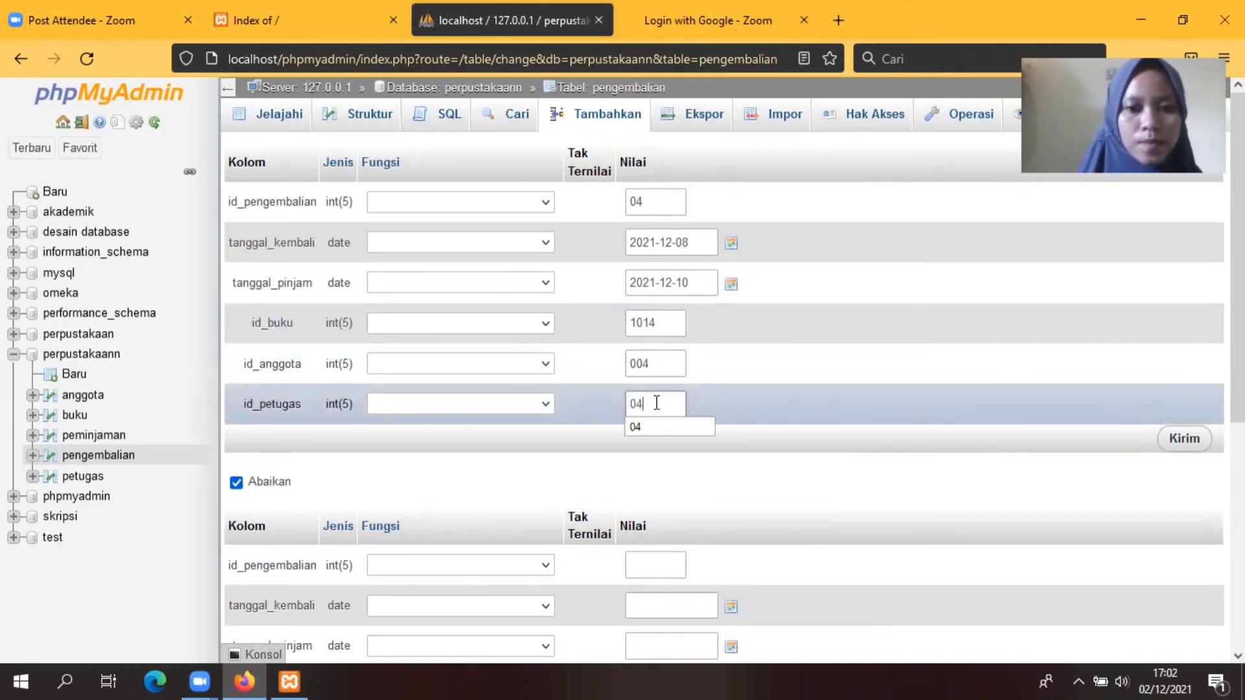
click(711, 427)
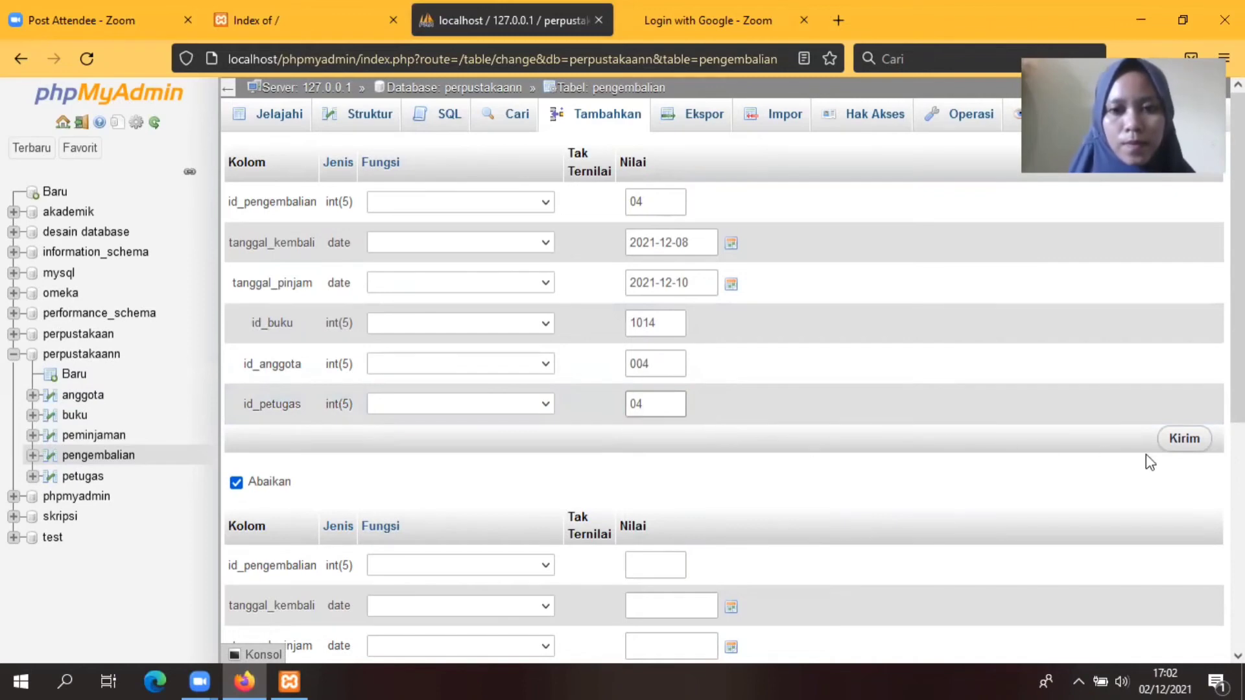
click(1185, 443)
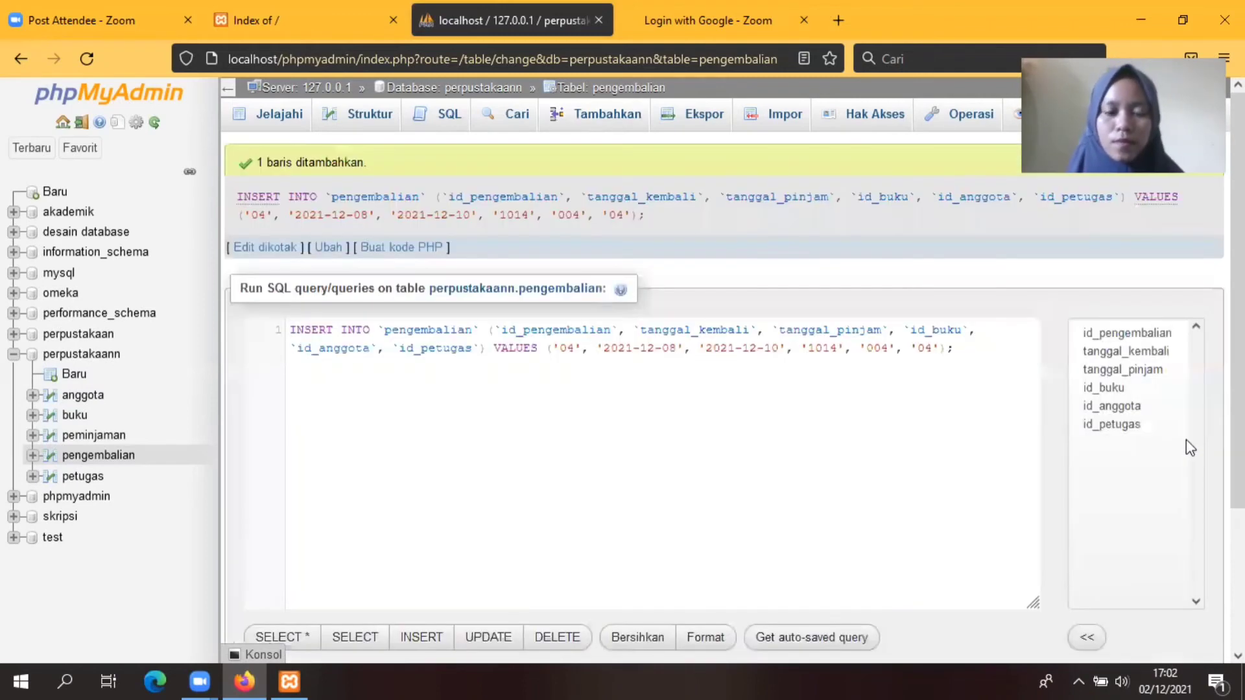
Step: Start return record 05 with tanggal_kembali 2021-12-17 and tanggal_pinjam 2021-12-24
click(593, 118)
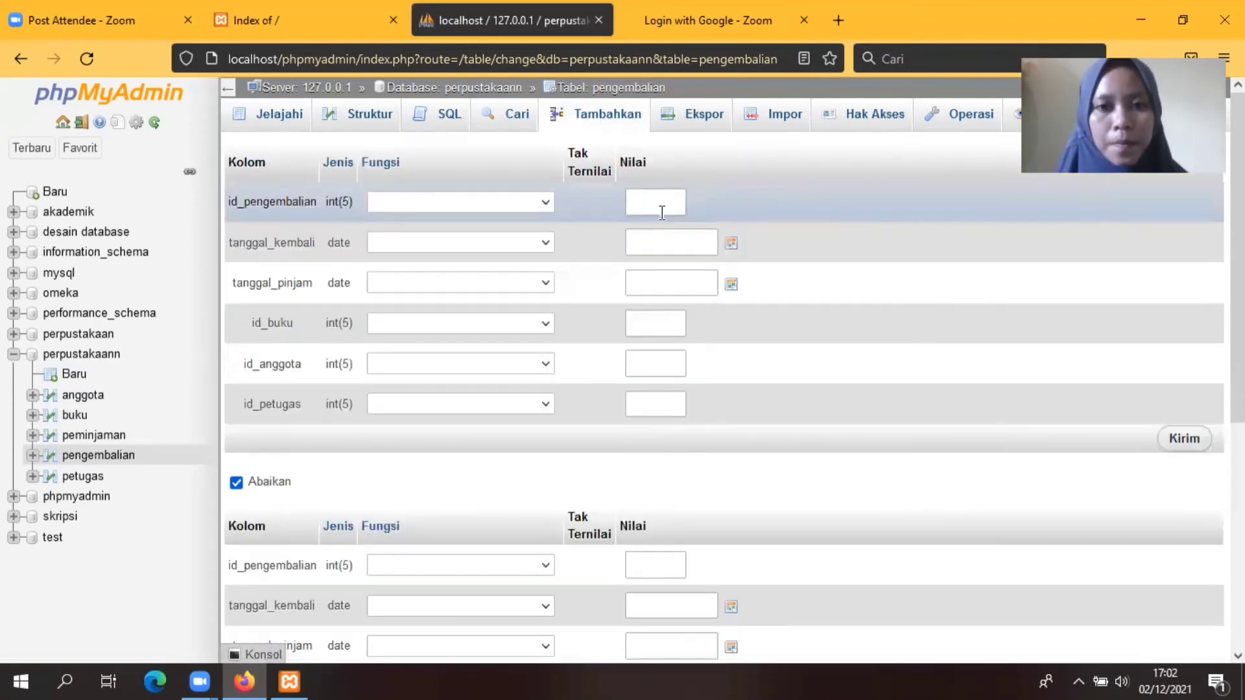
text(0)
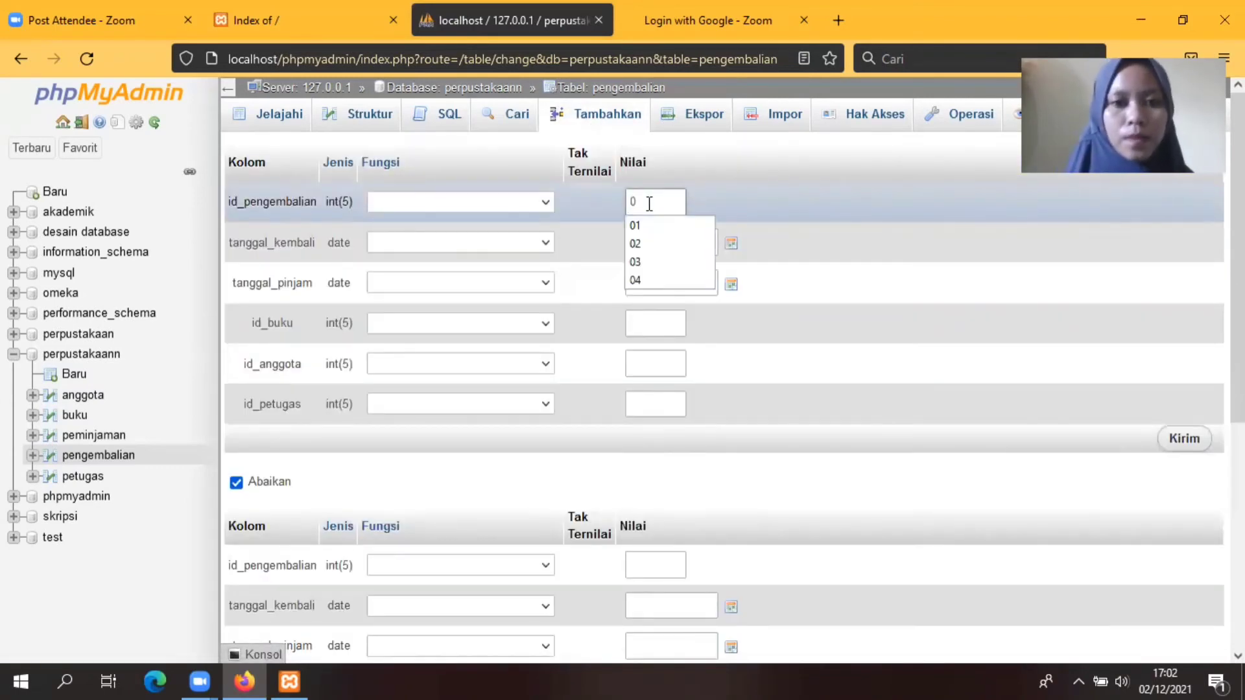
text(5)
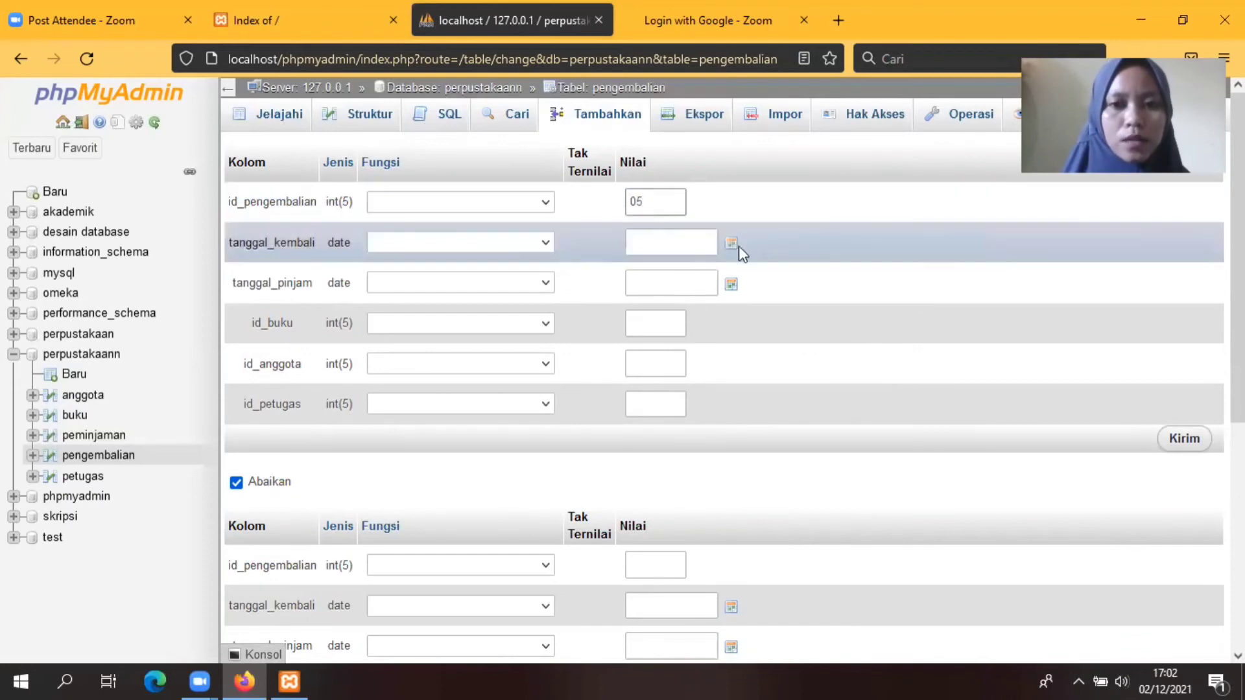
click(735, 247)
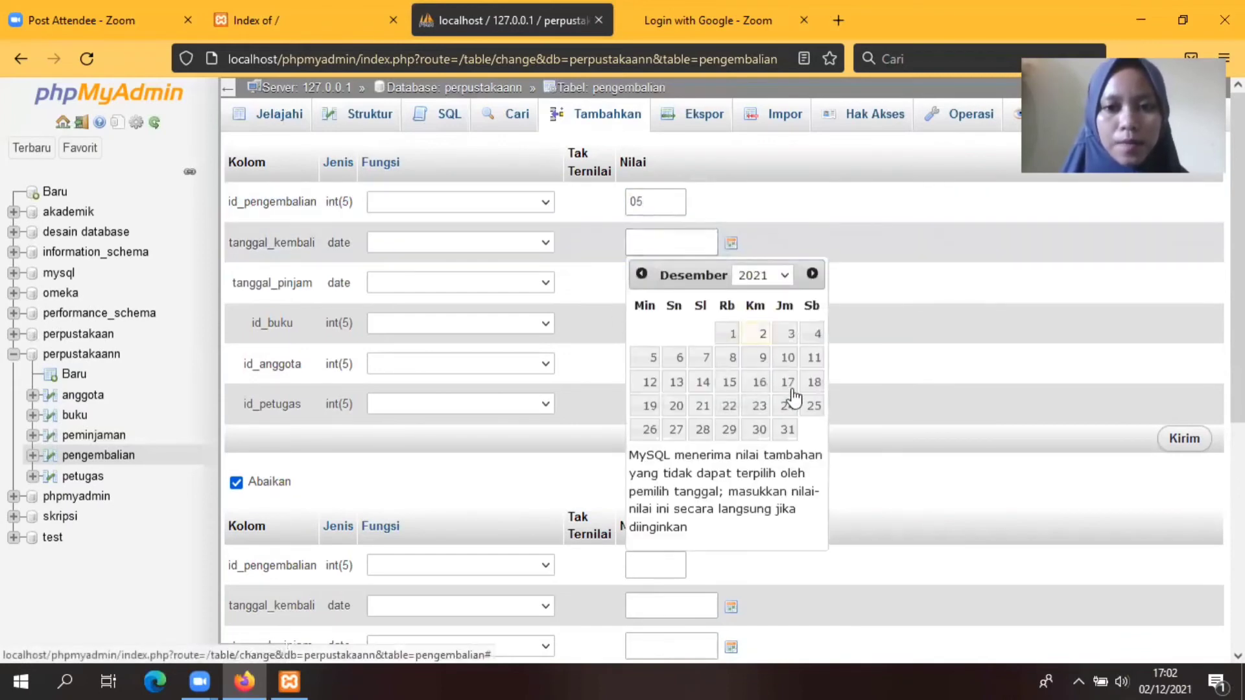
click(788, 382)
click(731, 285)
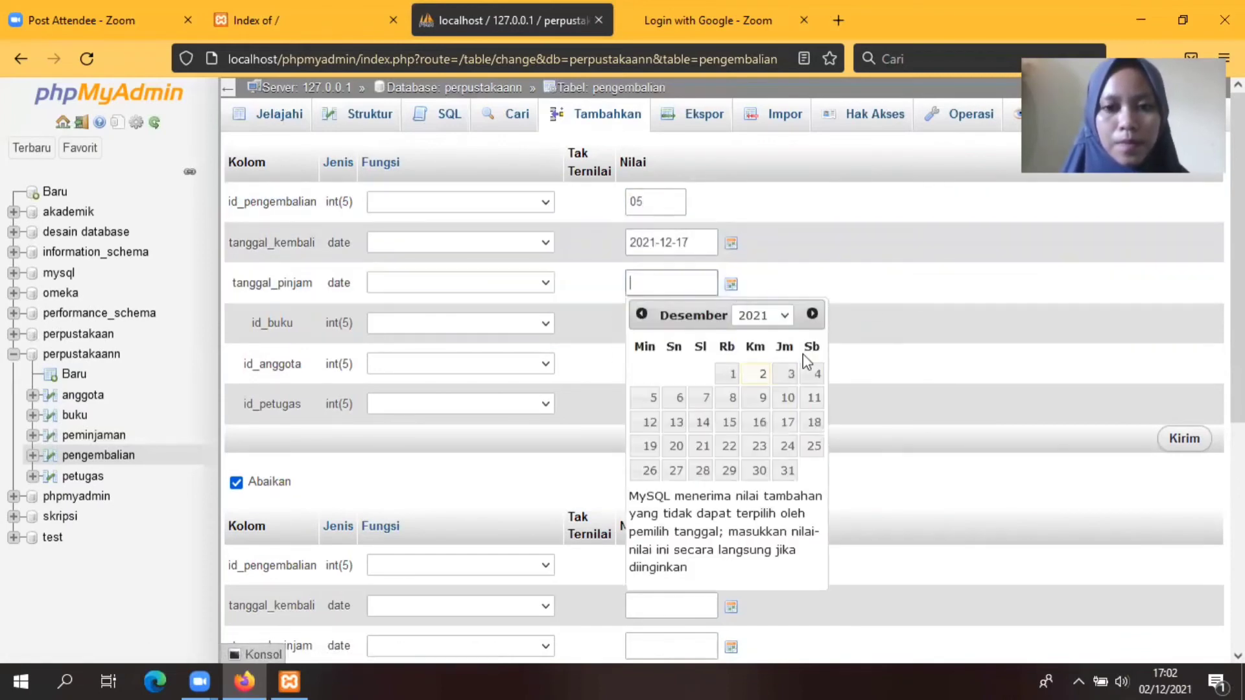
click(788, 448)
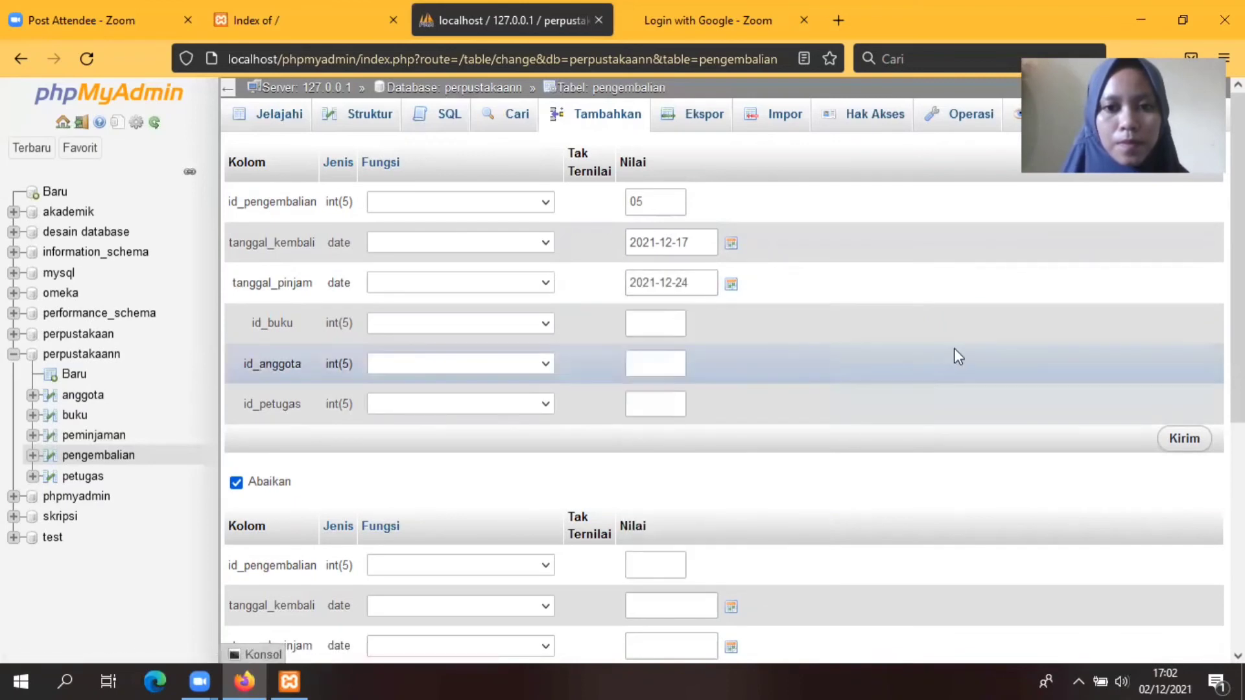
Step: Choose book 1015, member 005 and staff 05 from the autocomplete suggestions
text(101)
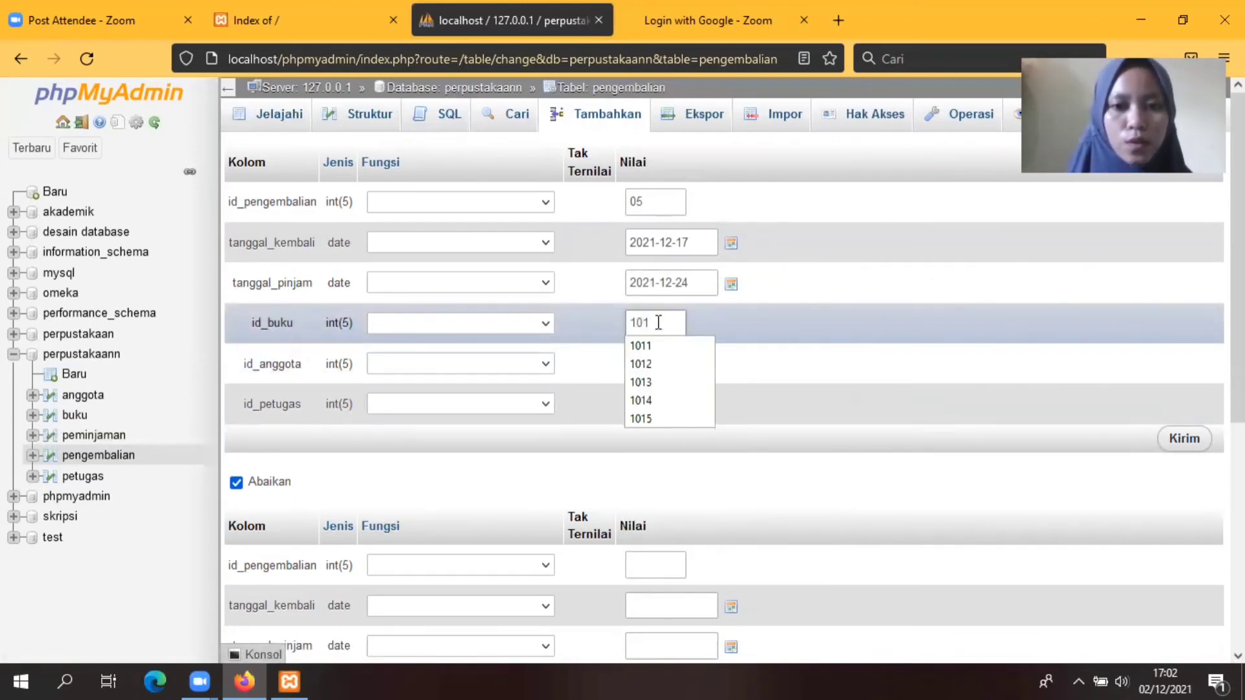
click(642, 420)
click(655, 366)
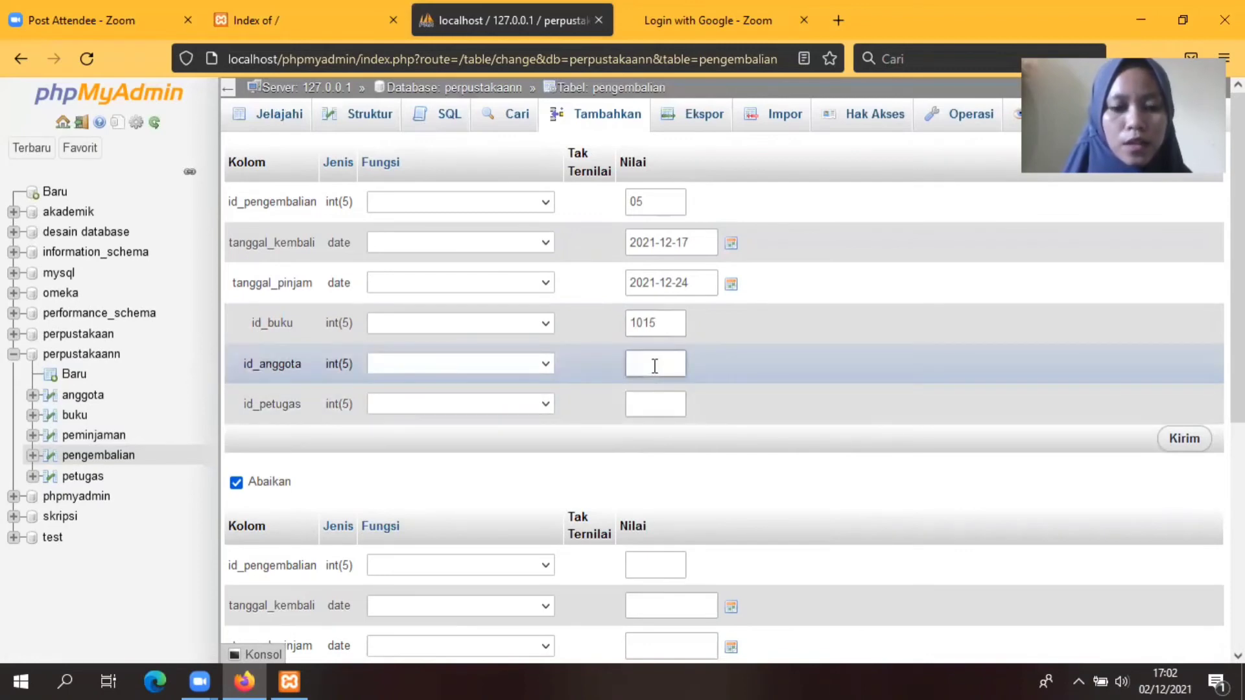
text(00)
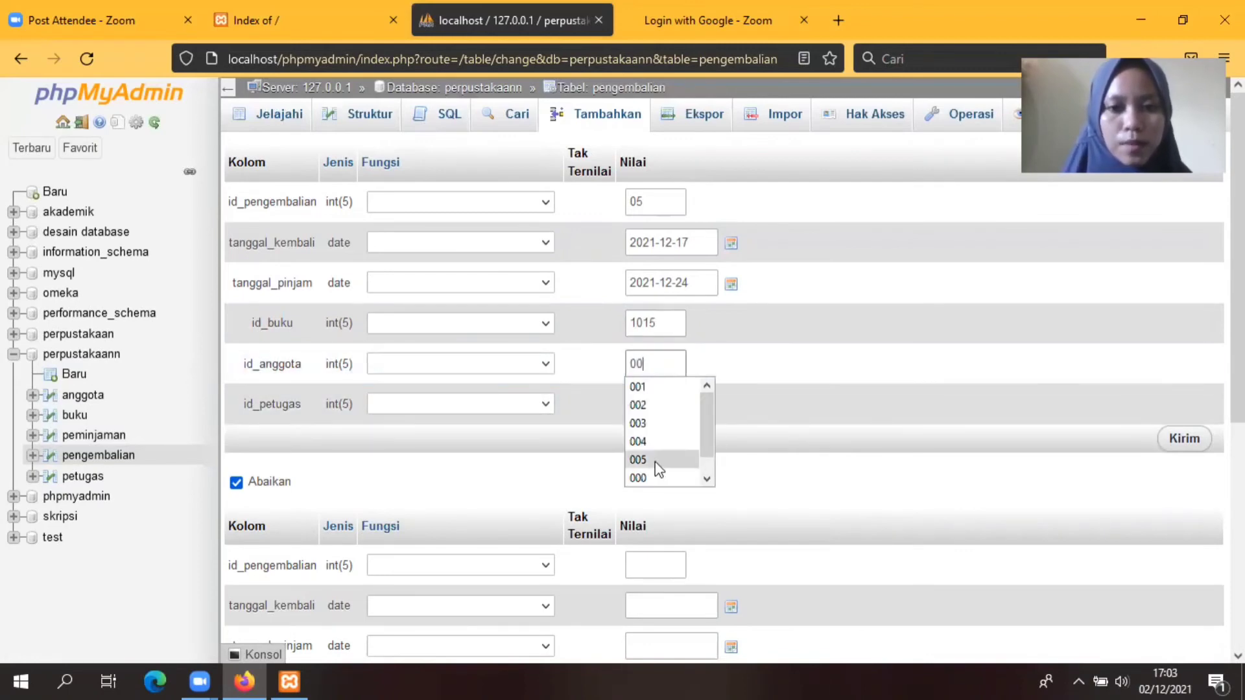
click(659, 460)
click(670, 406)
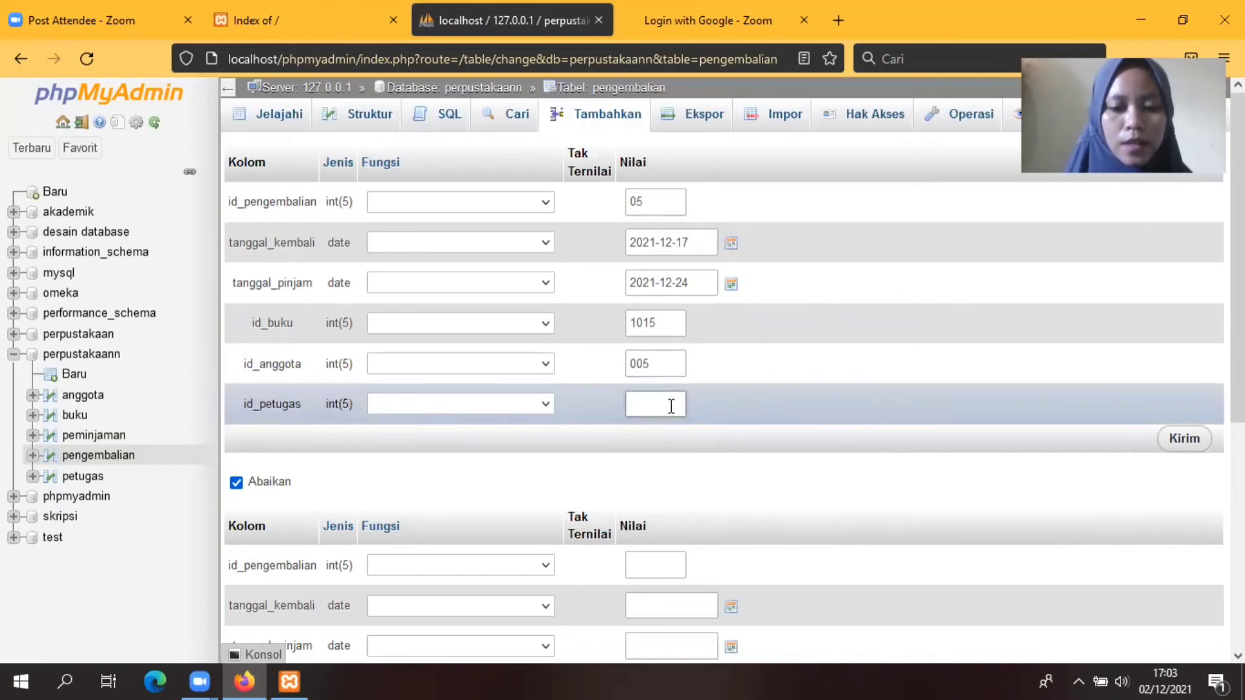
text(0)
click(639, 499)
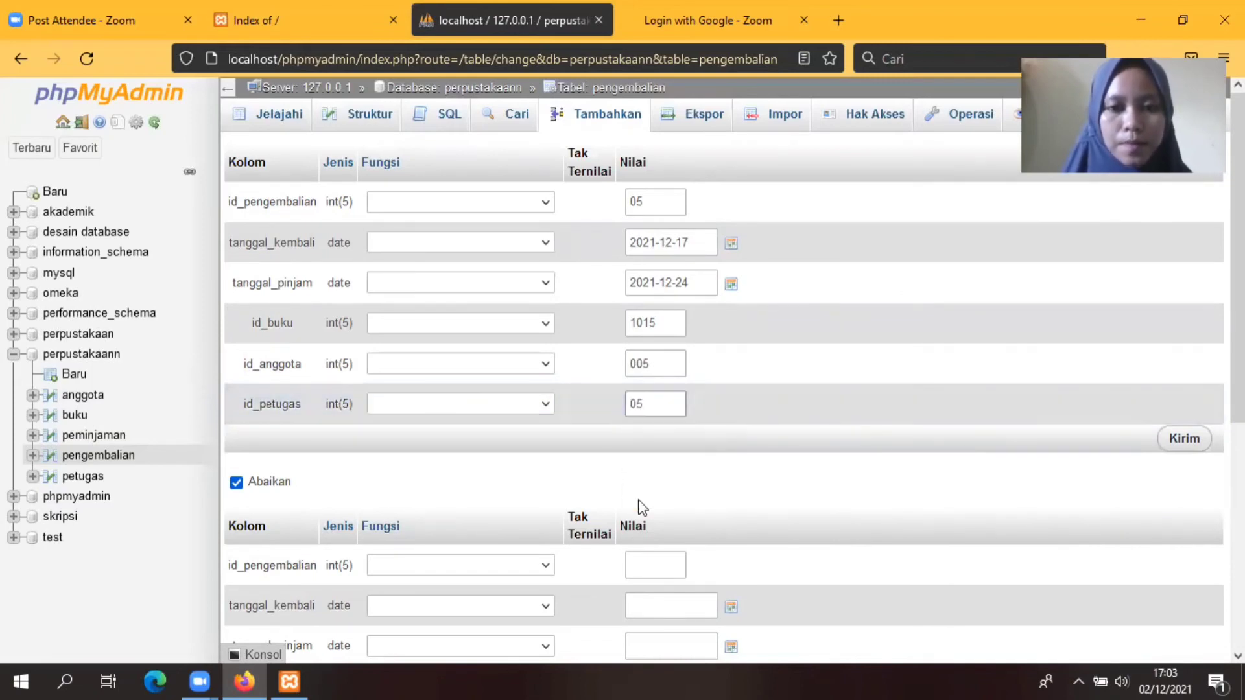
Step: Insert return 05, then browse pengembalian to see all five rows
click(1185, 440)
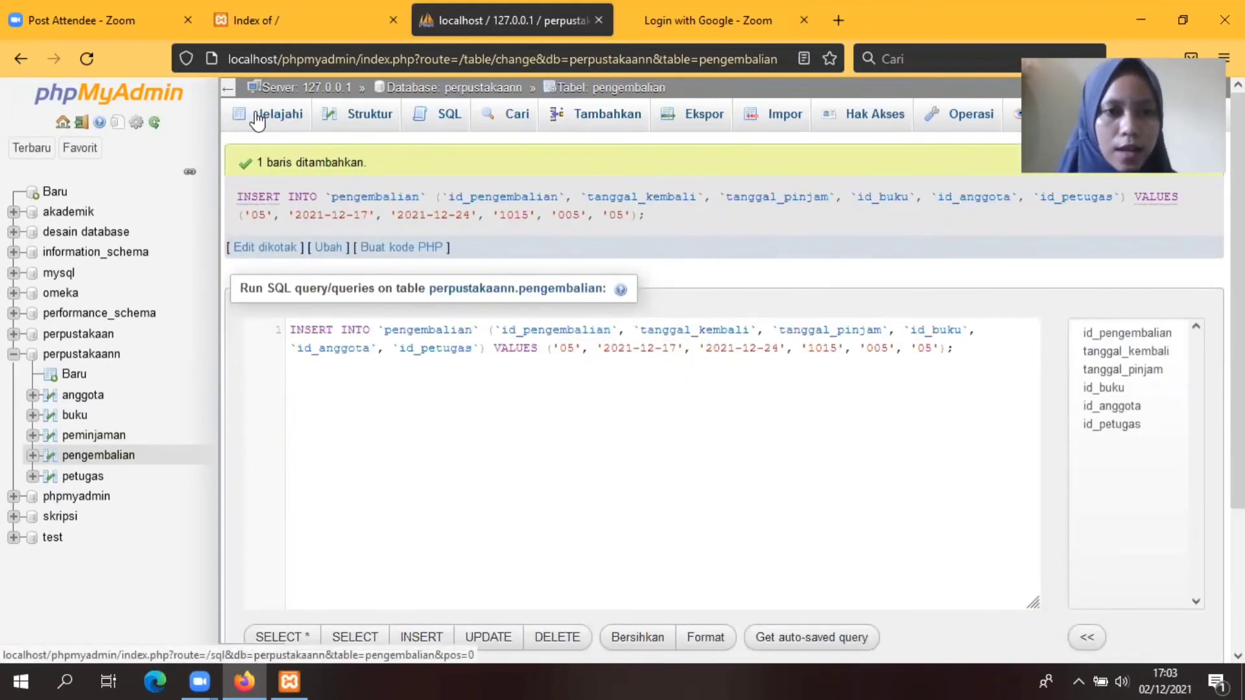
click(279, 121)
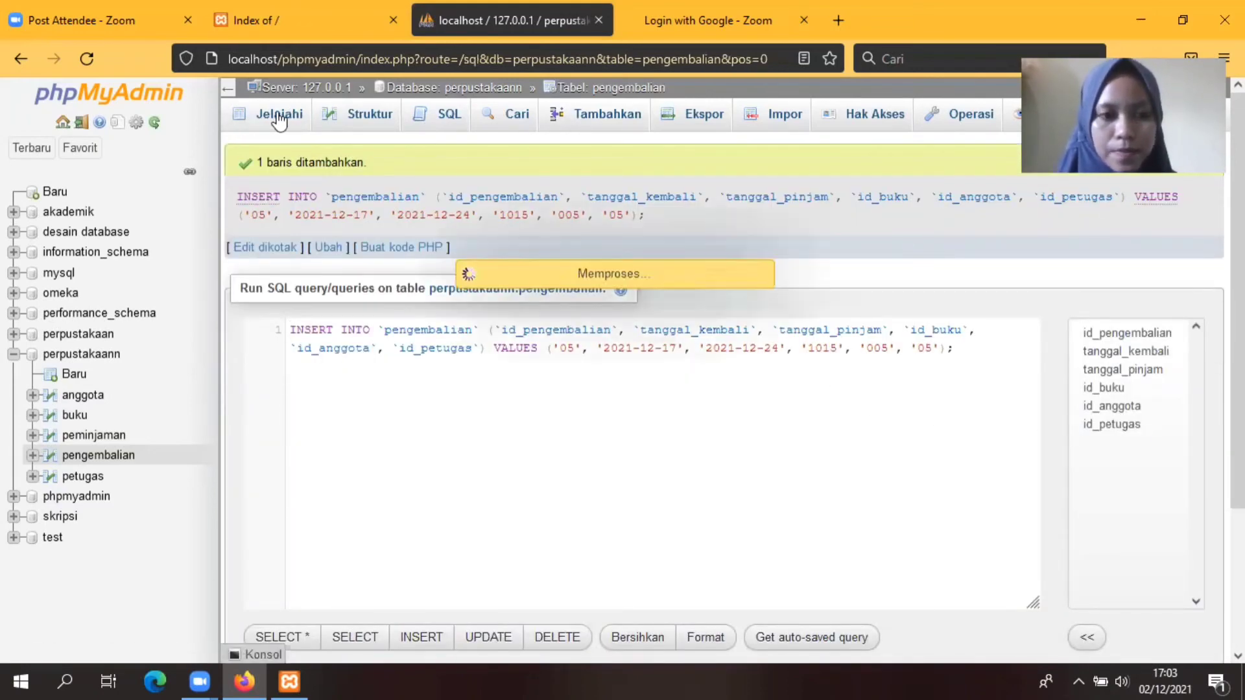
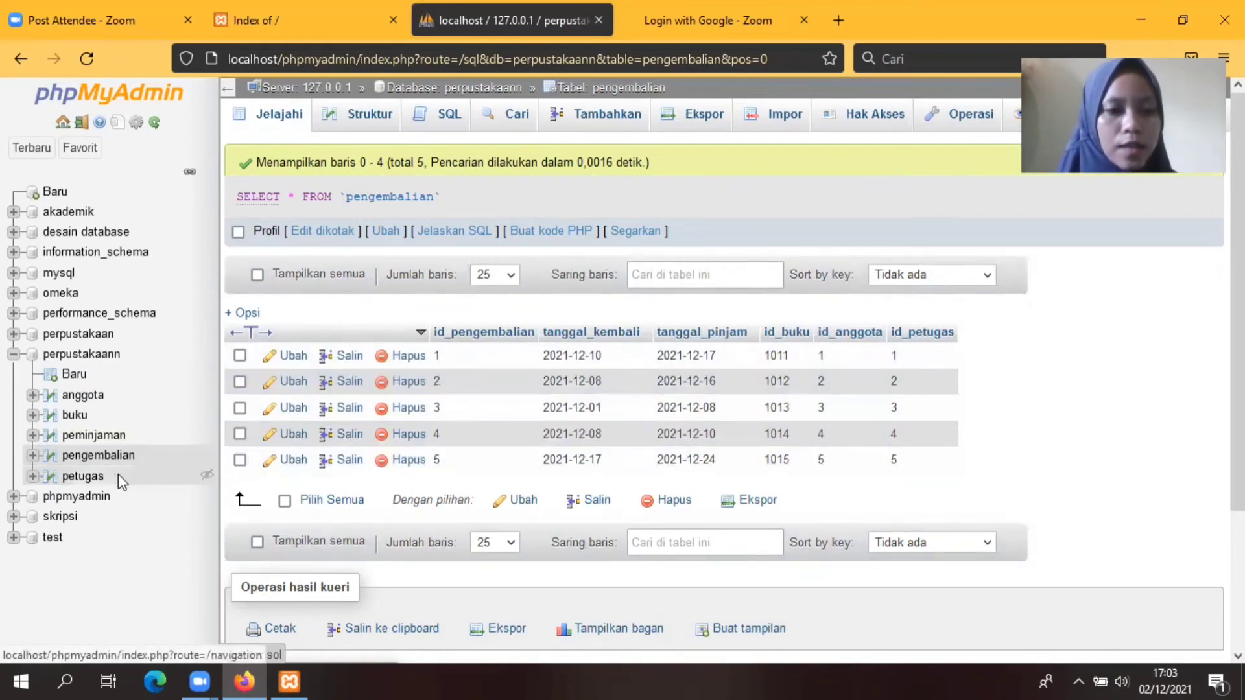
Step: Start a new petugas row with id_petugas 01 and the officer's name
click(83, 480)
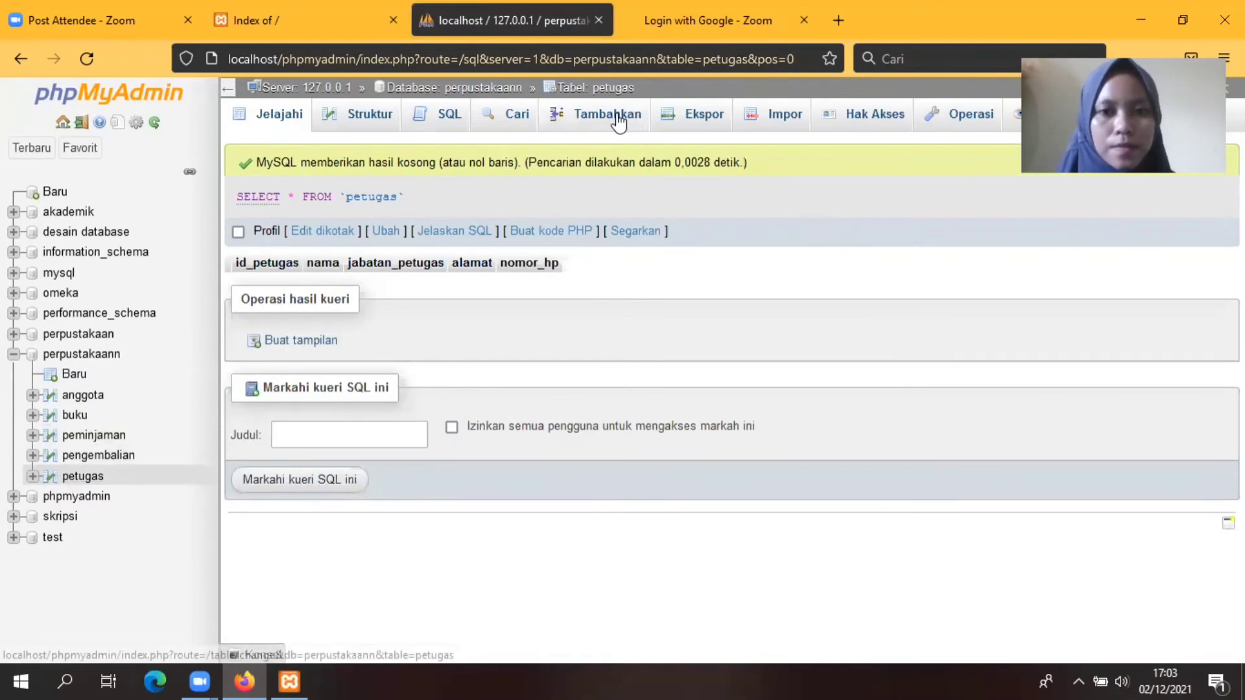
click(620, 120)
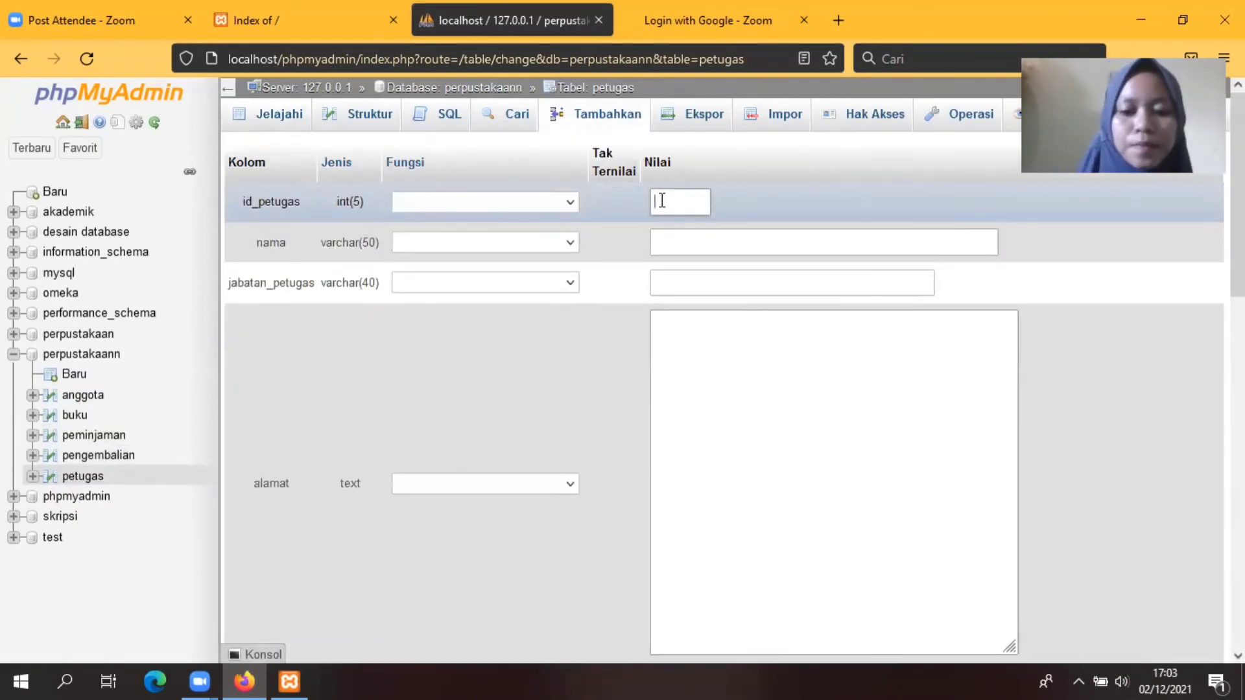
text(0)
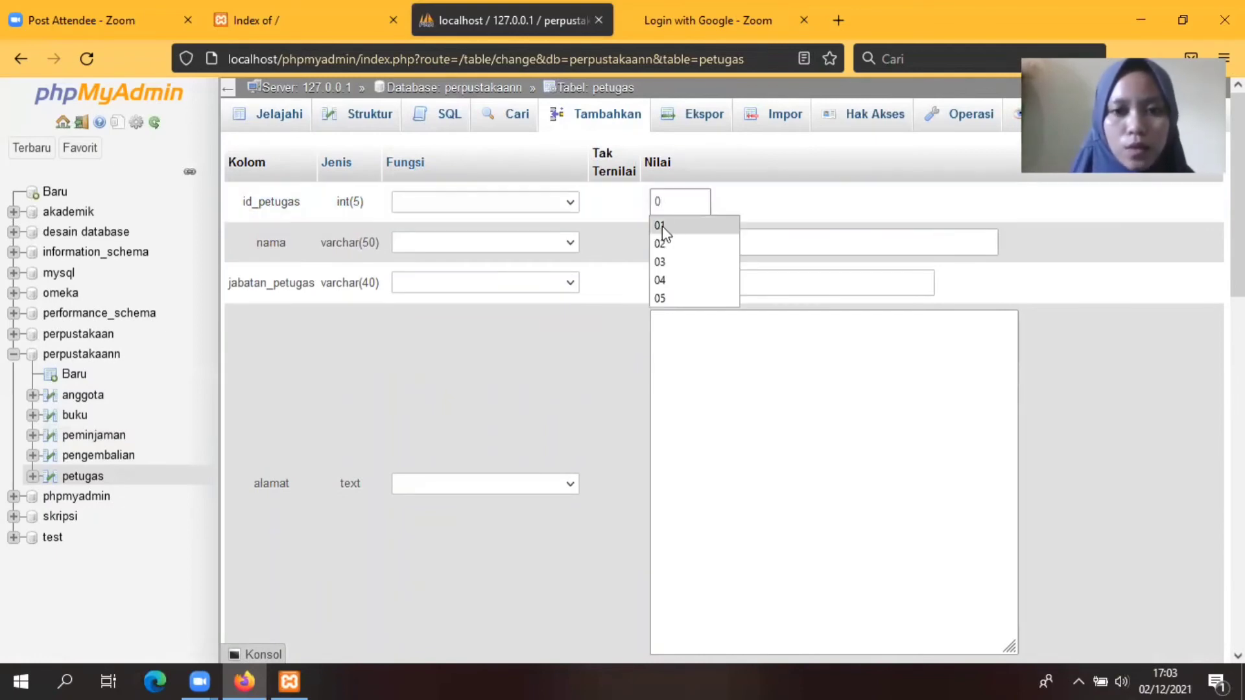
click(660, 226)
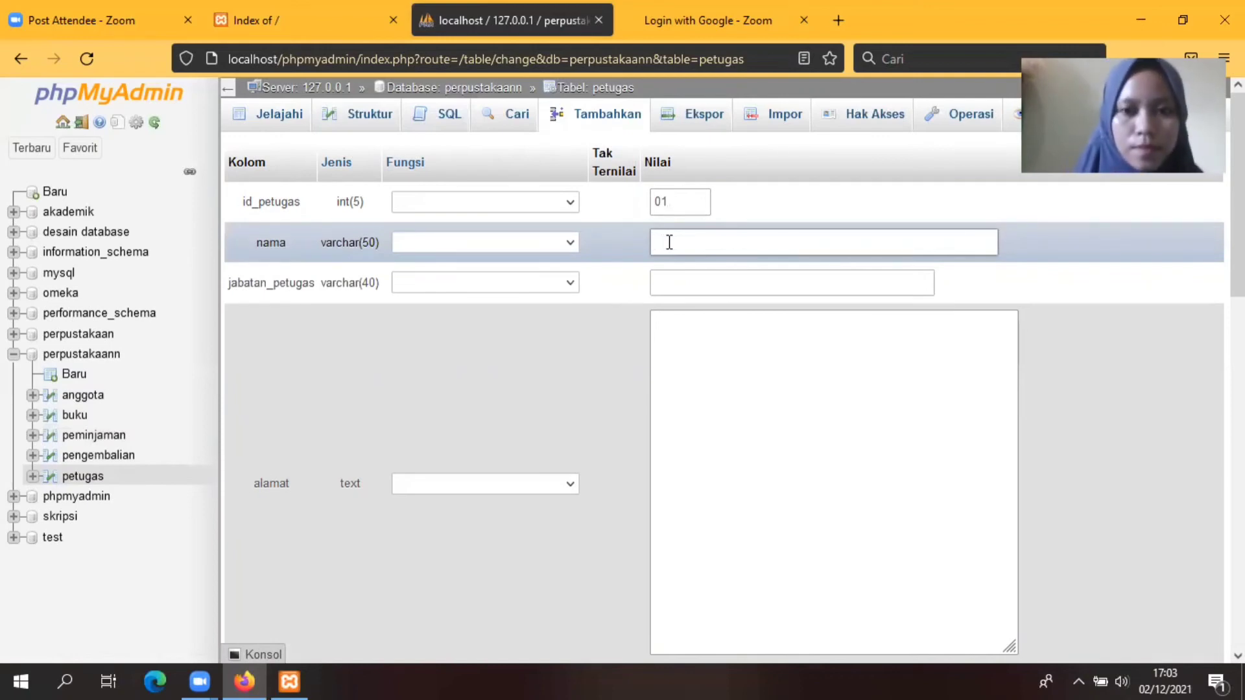
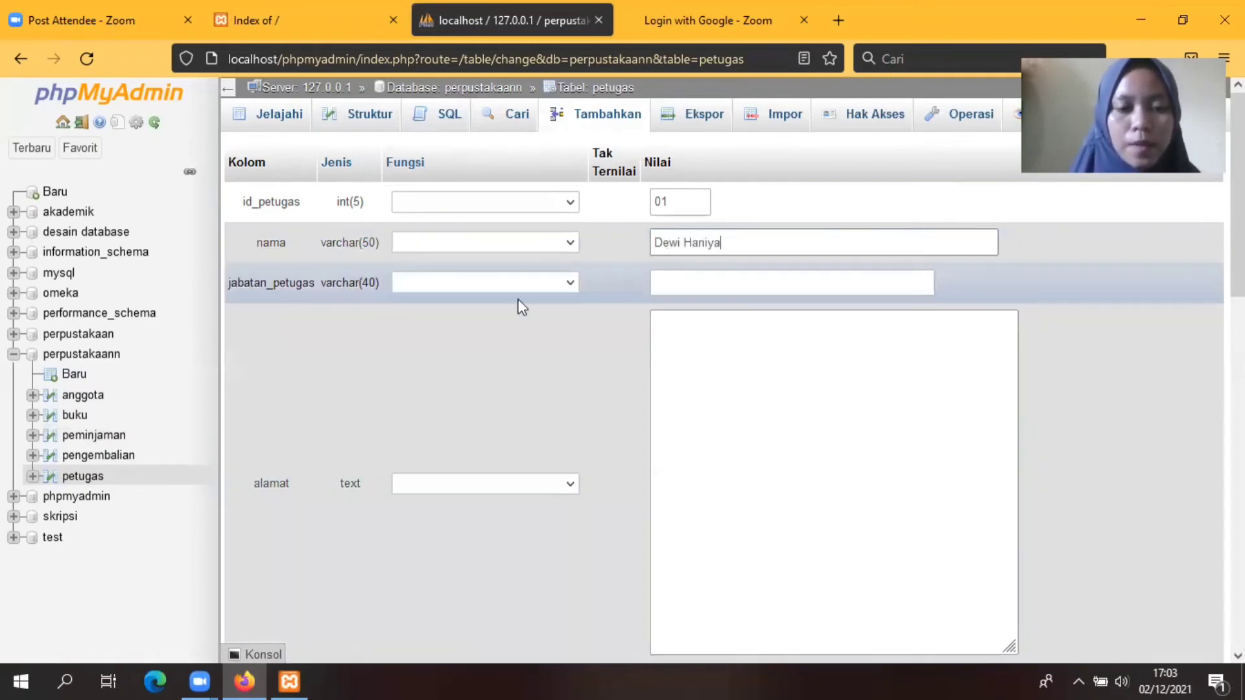
click(684, 275)
Step: Enter position Pustakawan Muda, the officer's address and phone number for row 01
click(684, 283)
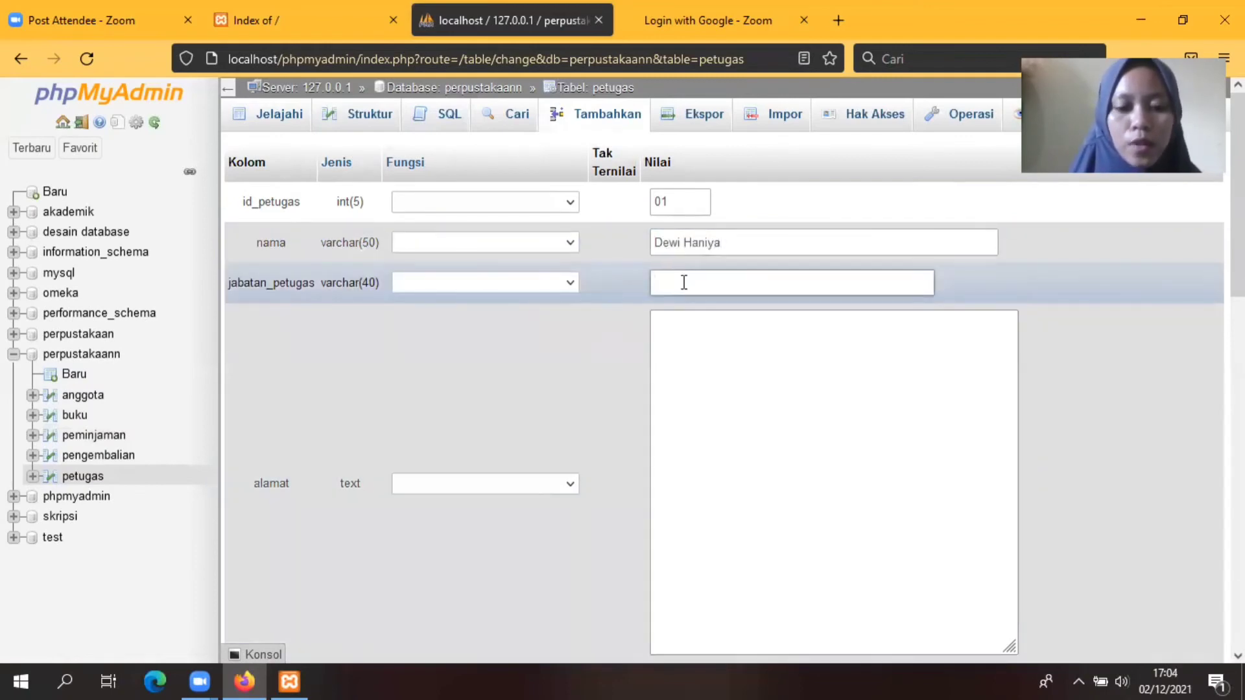
text(Pustakawan)
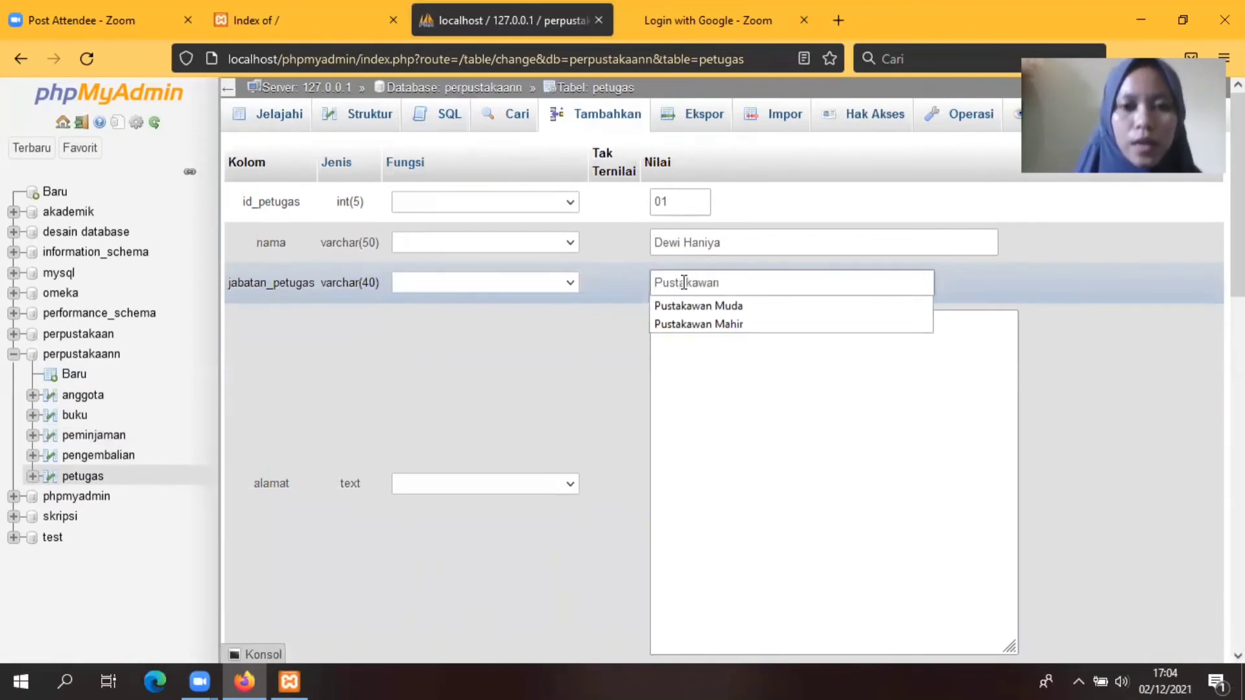
text( Muda)
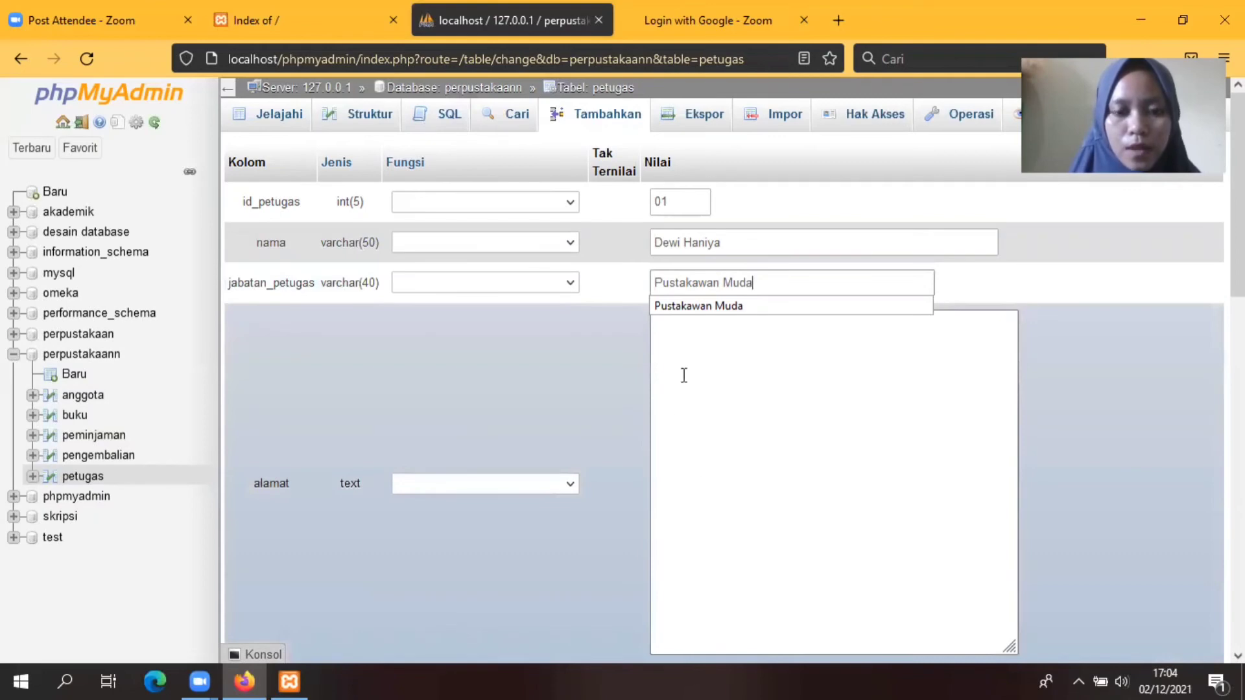
click(687, 354)
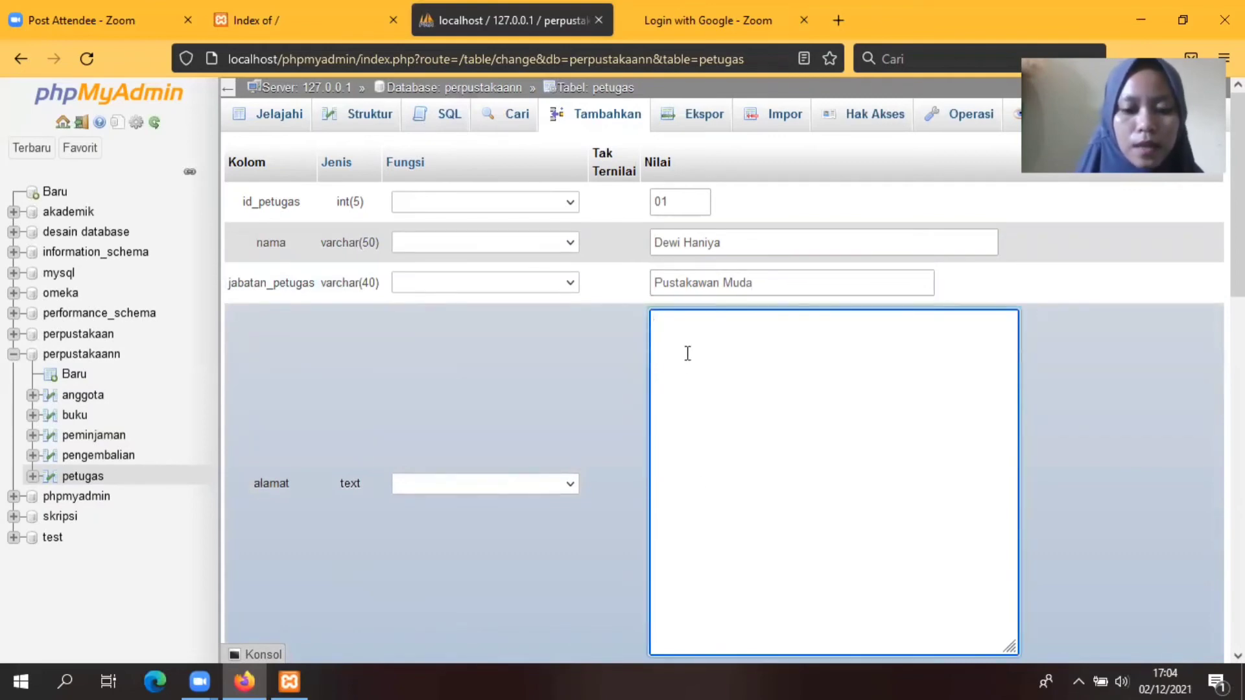
text(Padang)
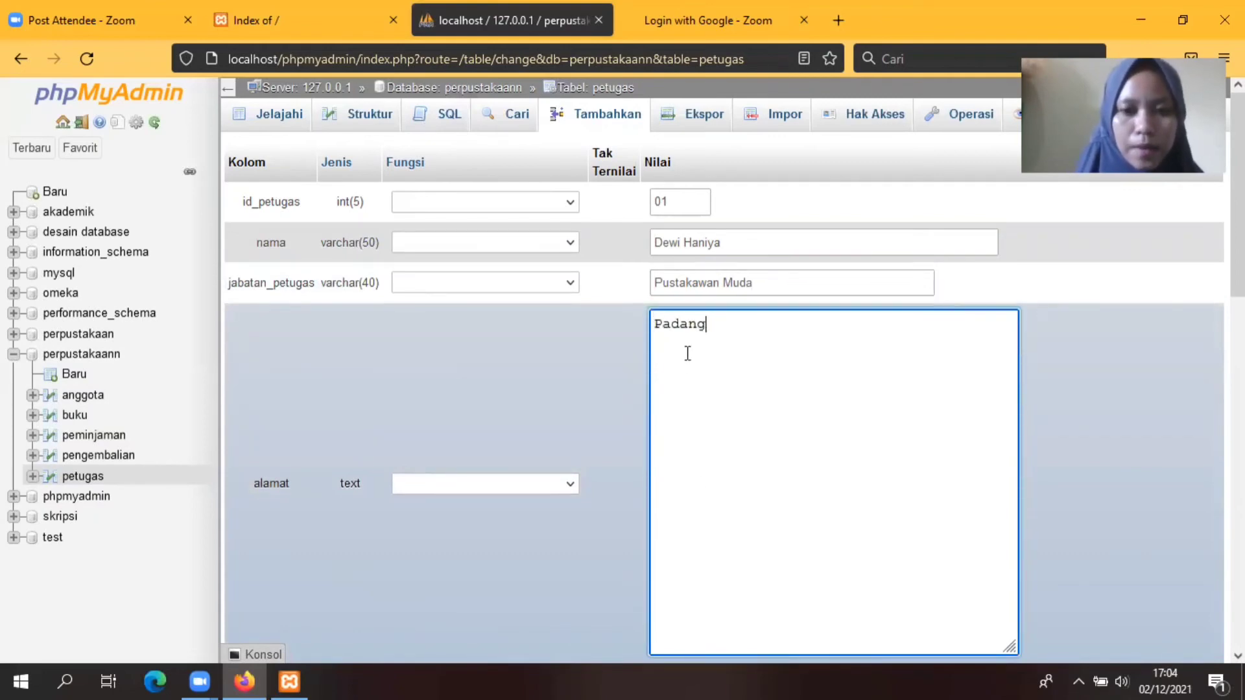
text( Harapan)
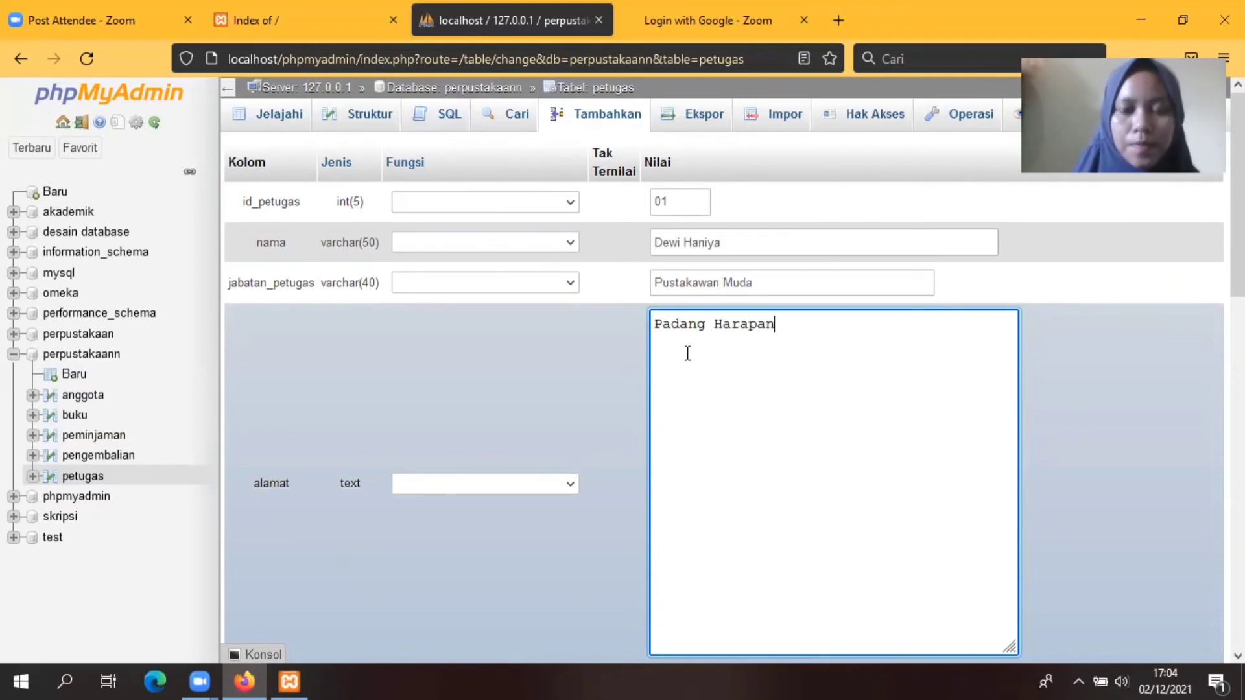
scroll(807, 415, down, 5)
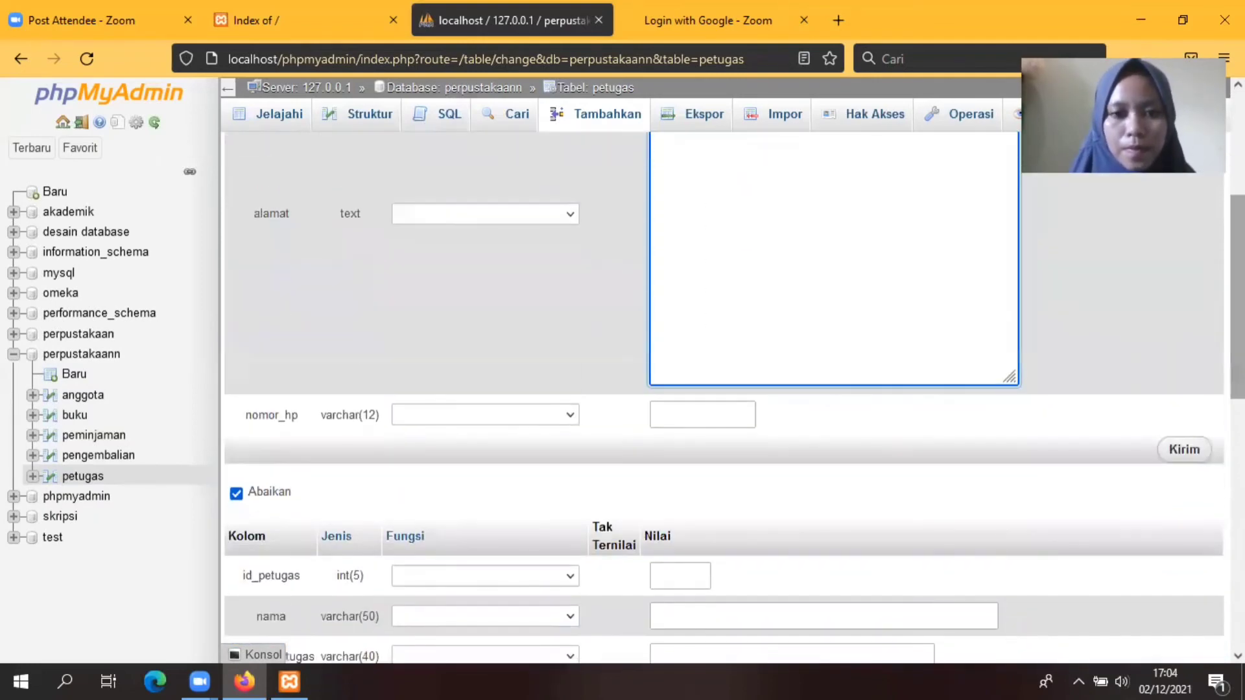
click(695, 415)
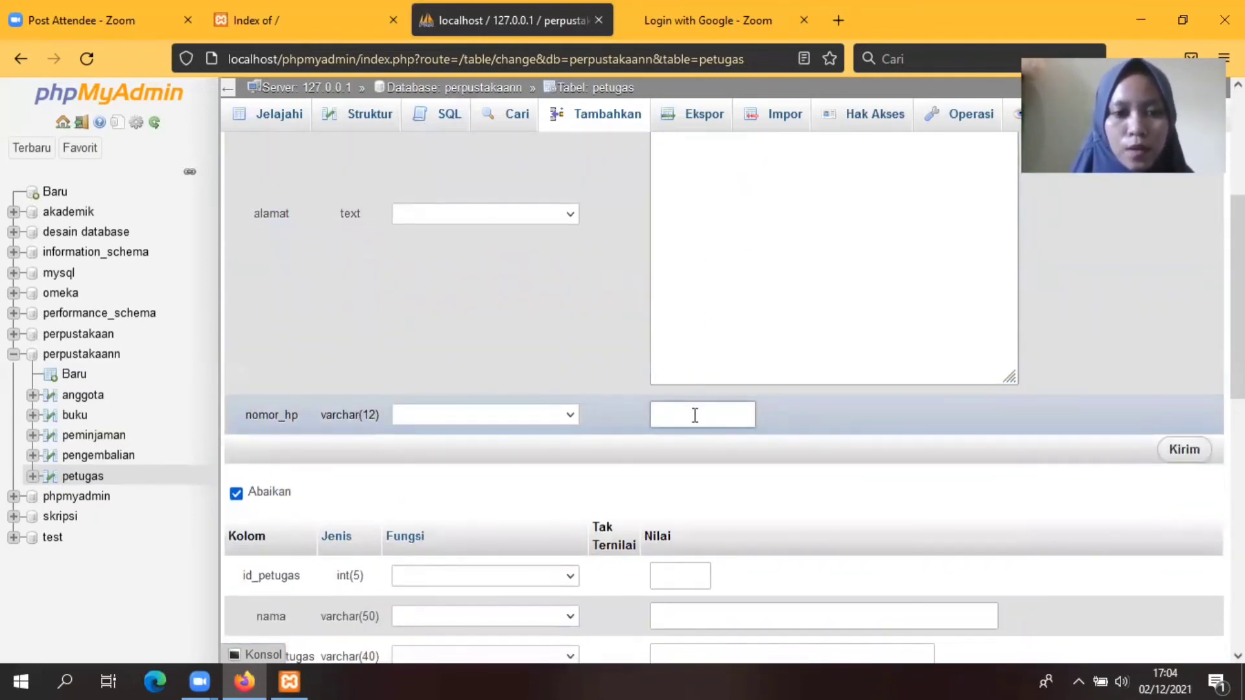
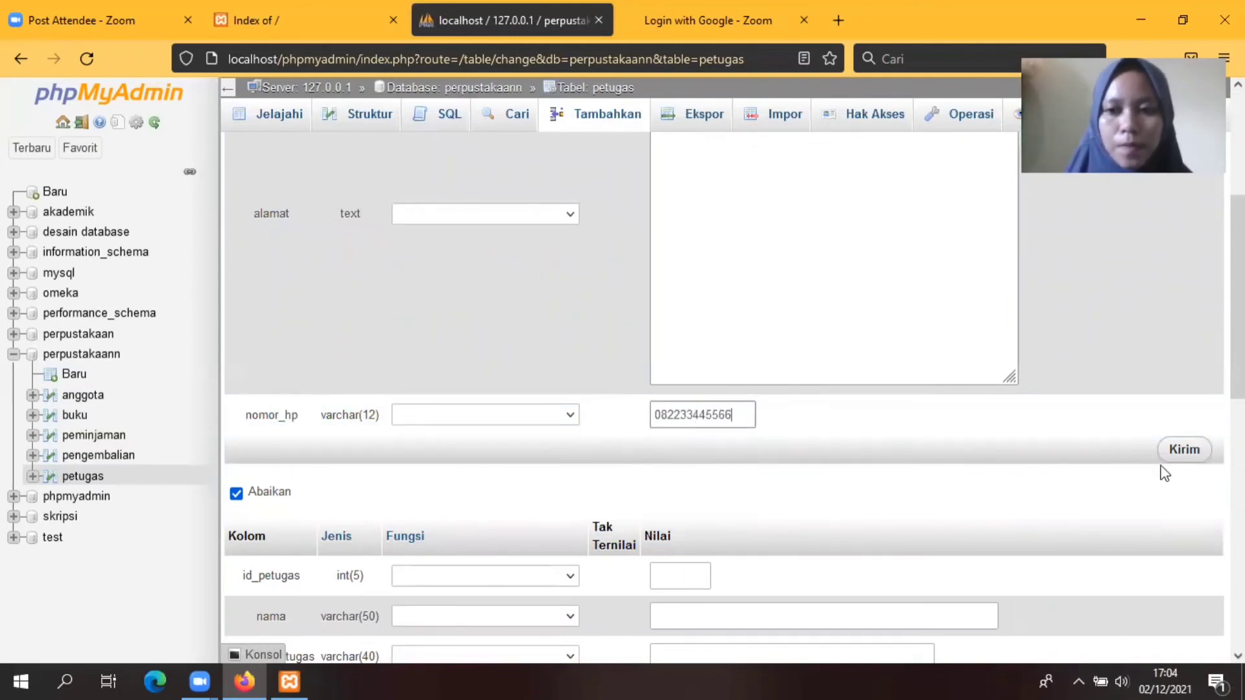
Step: Save staff row 01, then begin row 02 with id 02 and the officer's name
click(1185, 450)
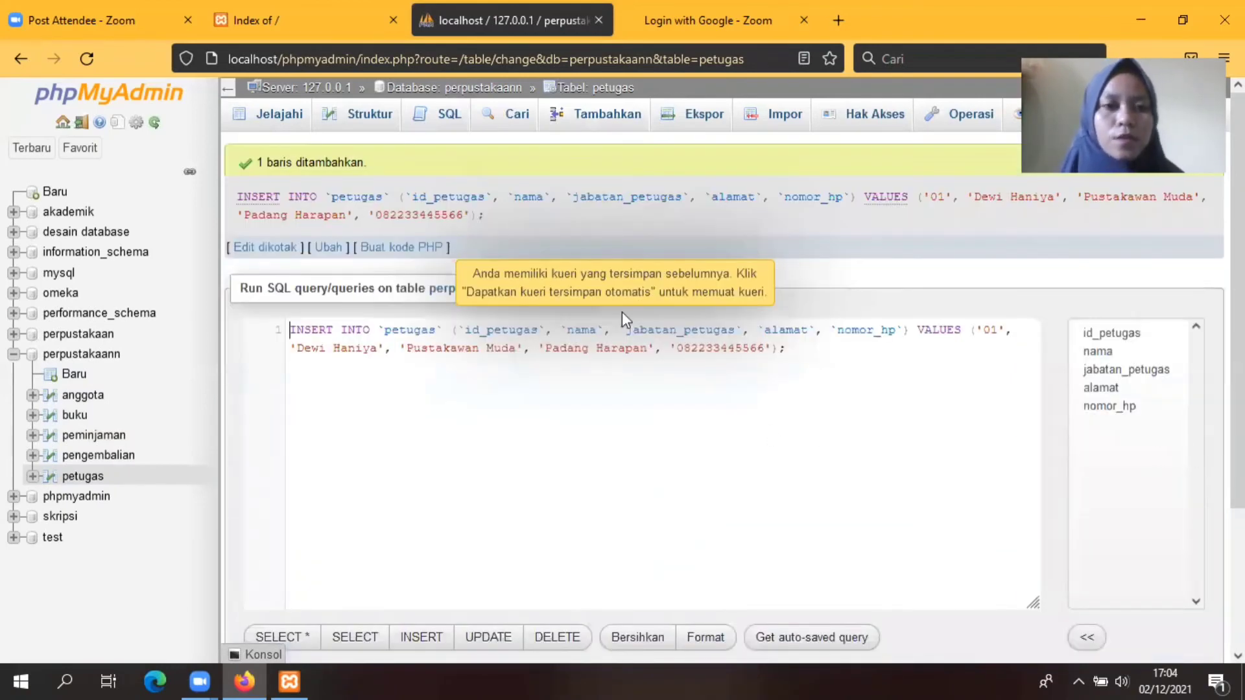
click(614, 113)
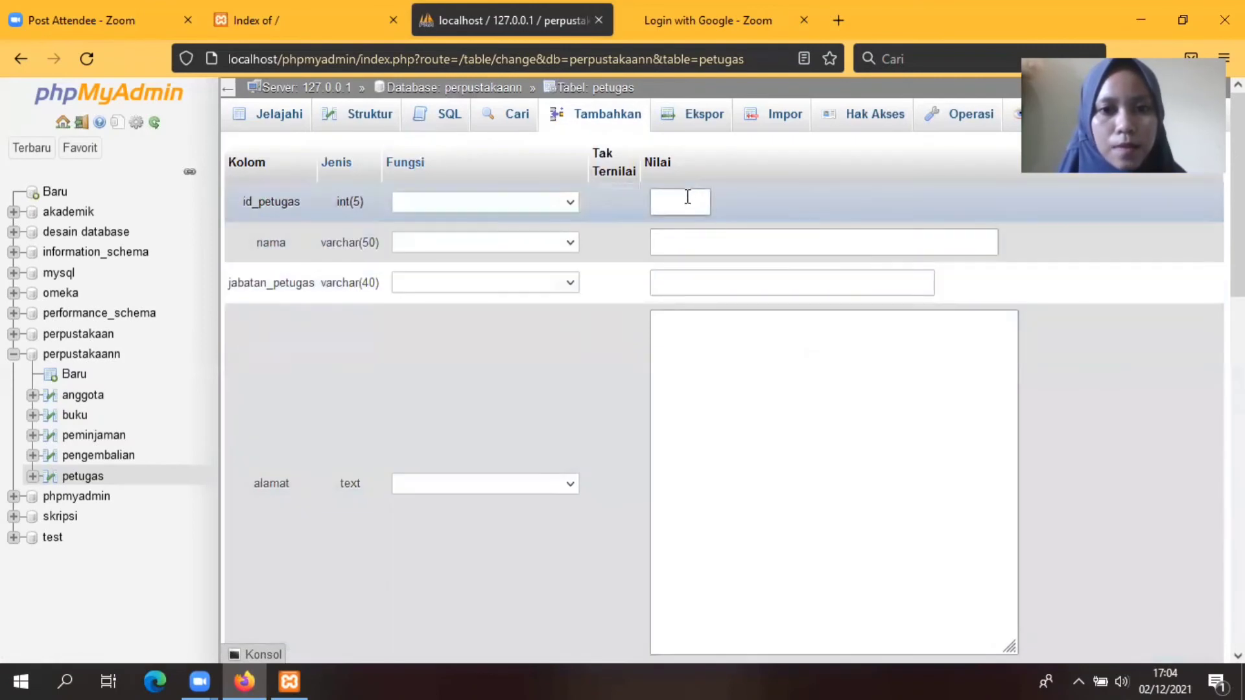
text(02)
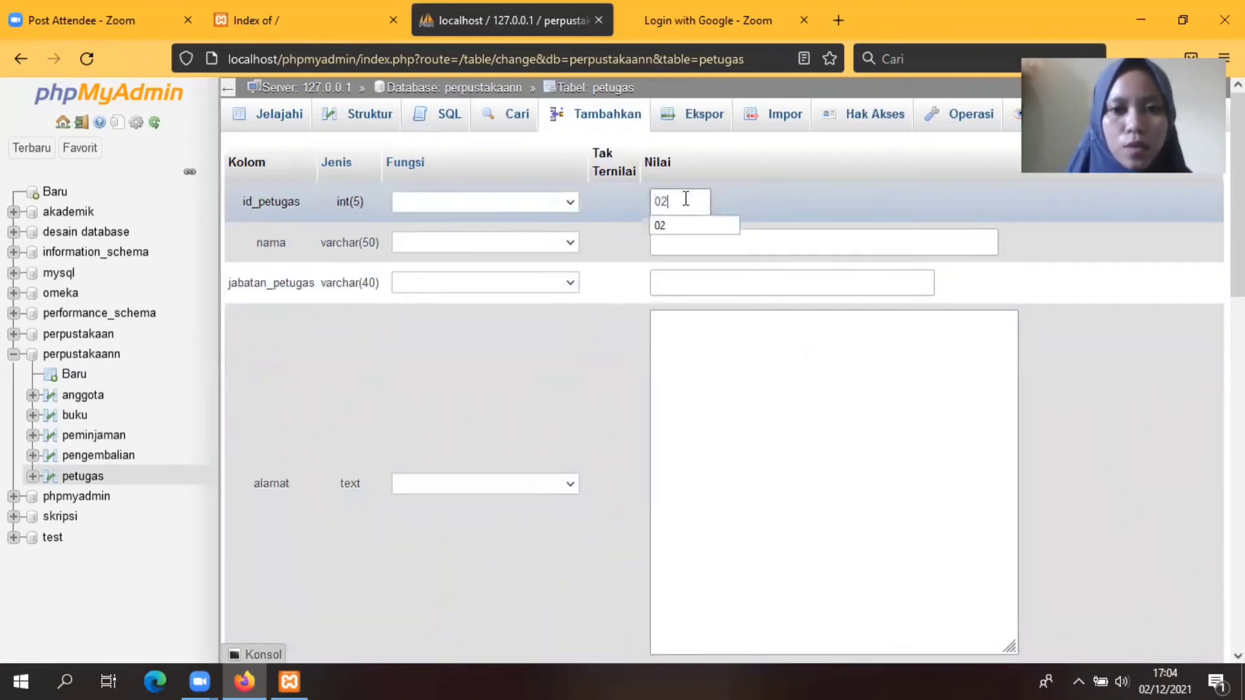
click(671, 220)
click(673, 242)
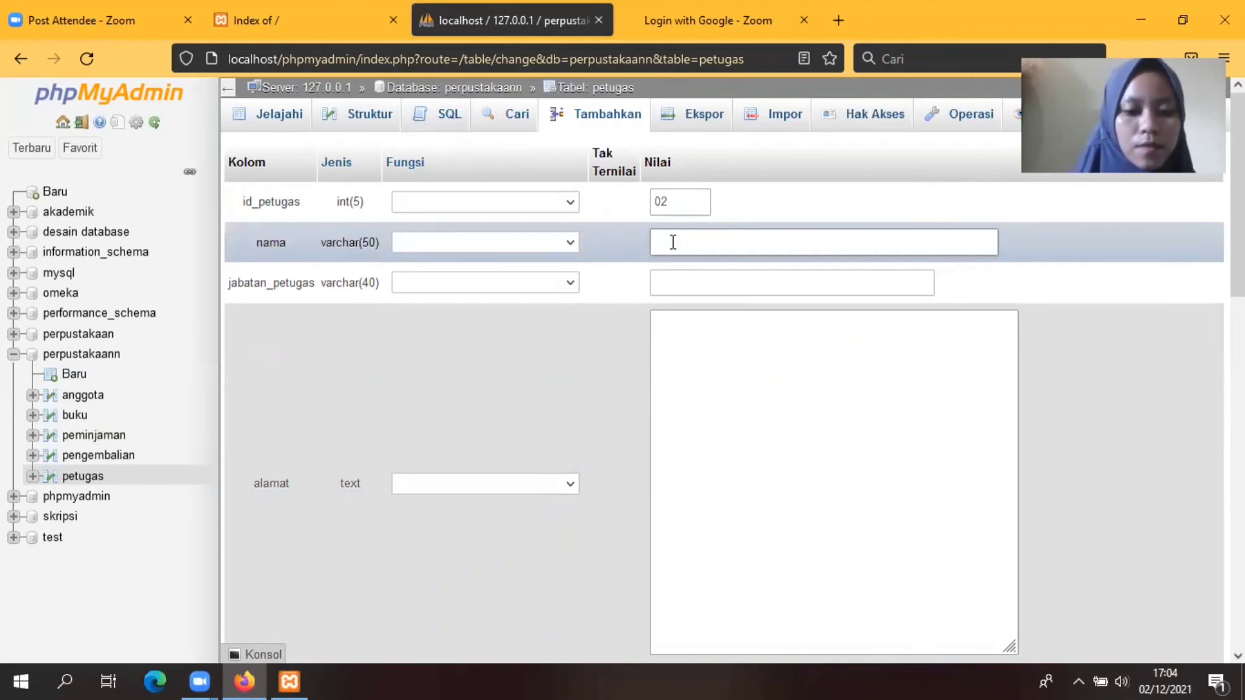
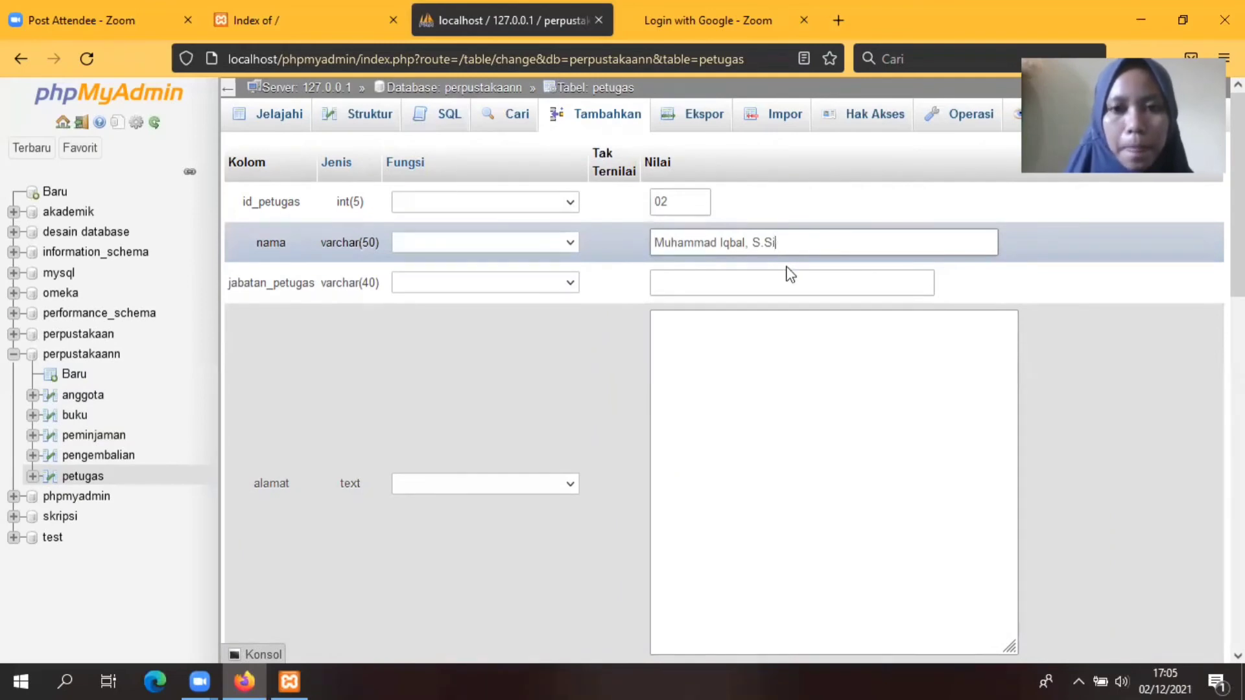
Step: Give row 02 position Pustakawan Mahir, the address and phone number, and save it
click(686, 280)
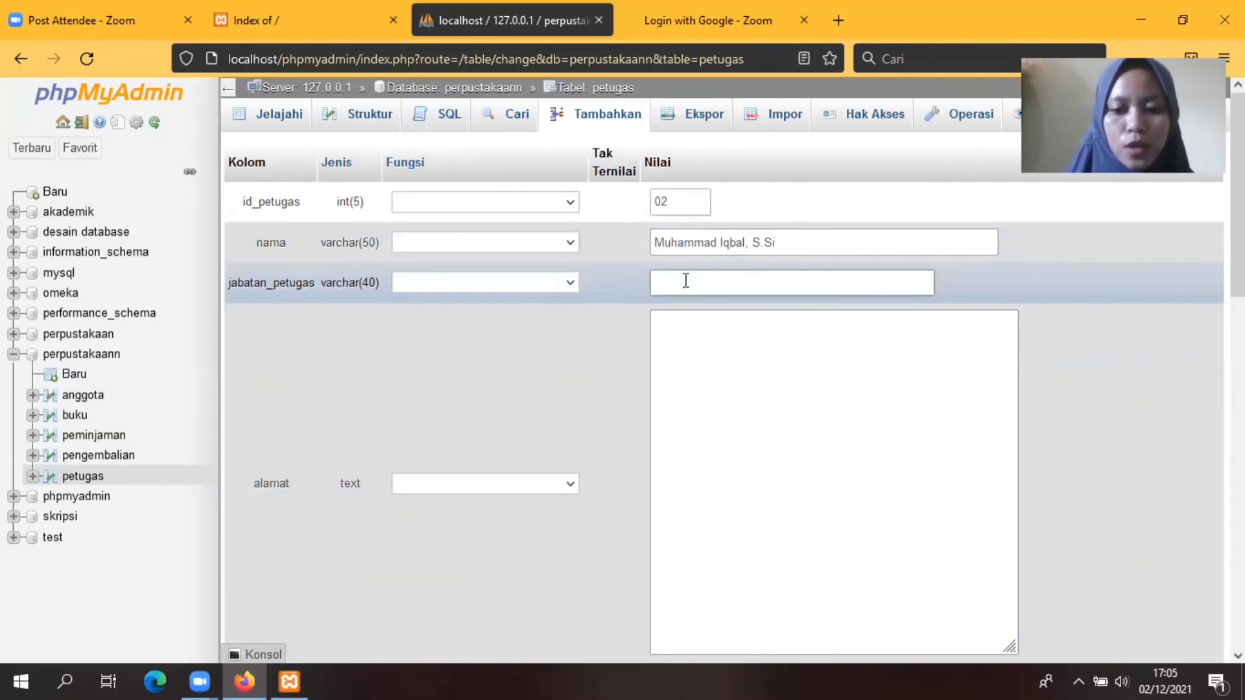
text(Pustakaw)
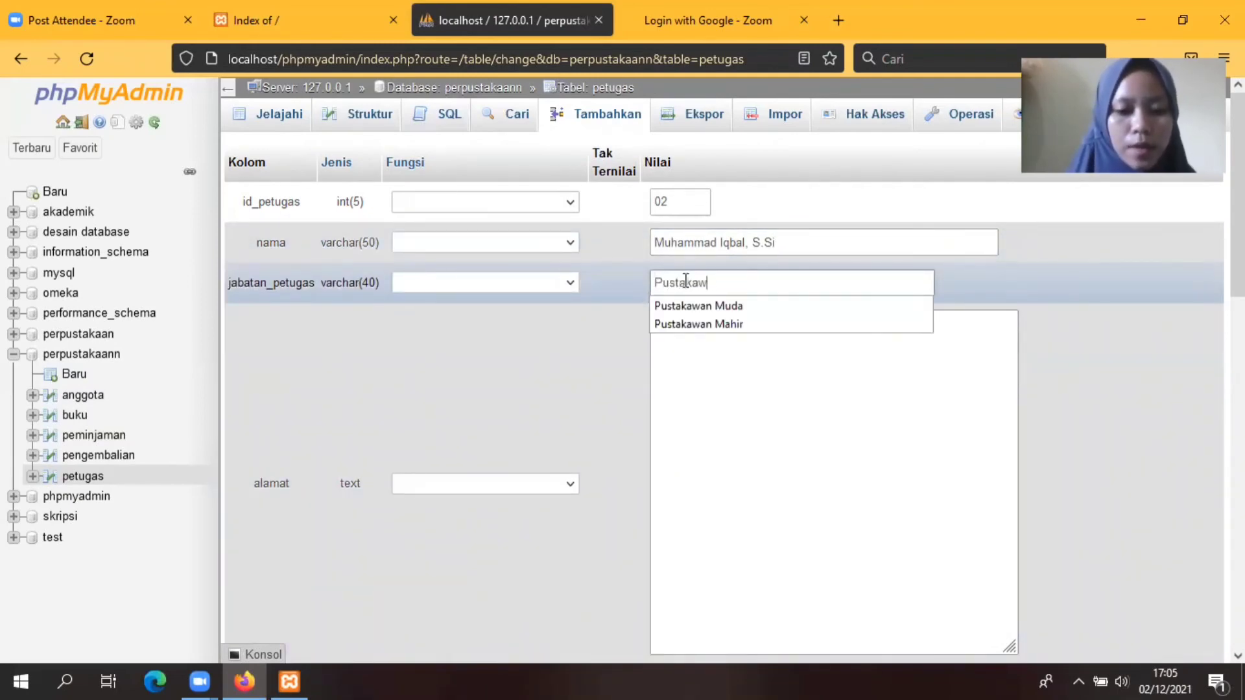
text(an Mahir)
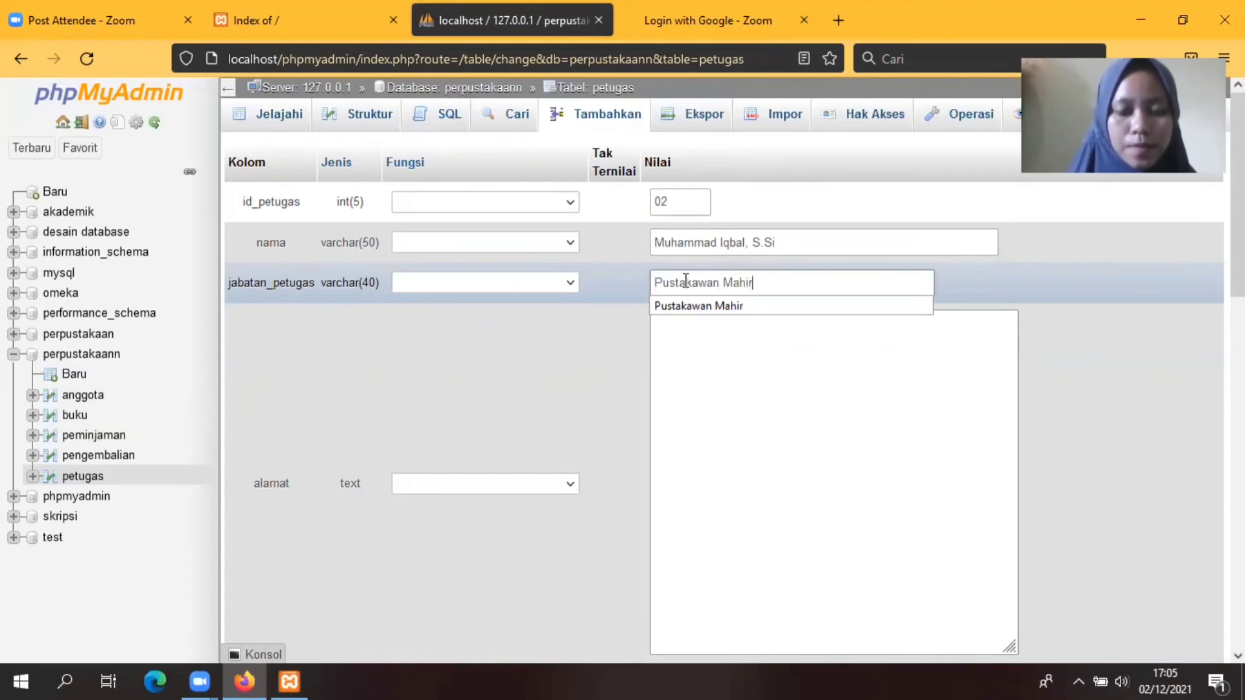
click(696, 368)
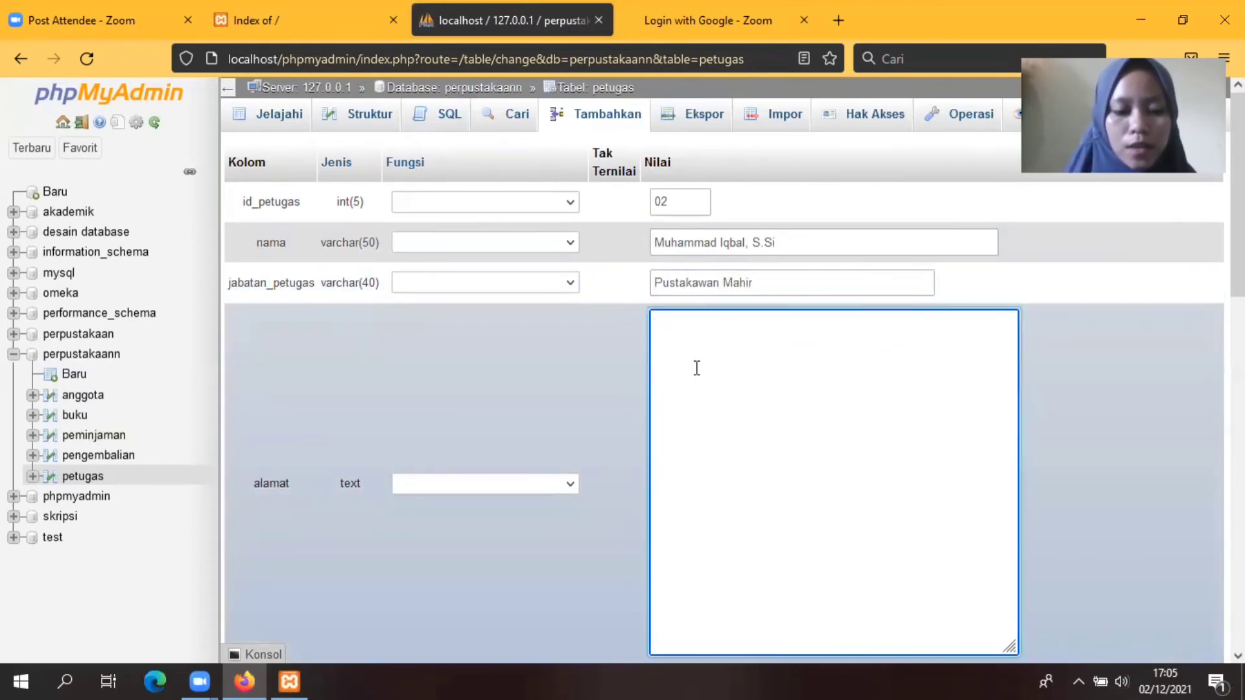
text(Hibri)
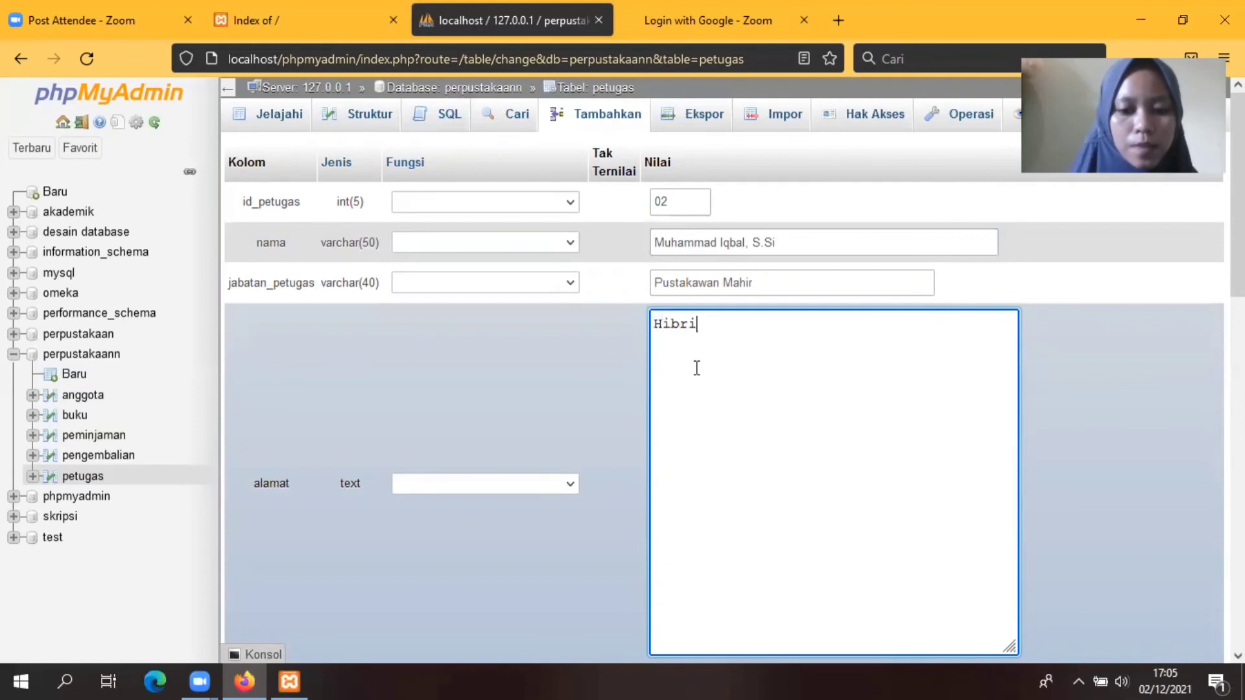
text(da Raya)
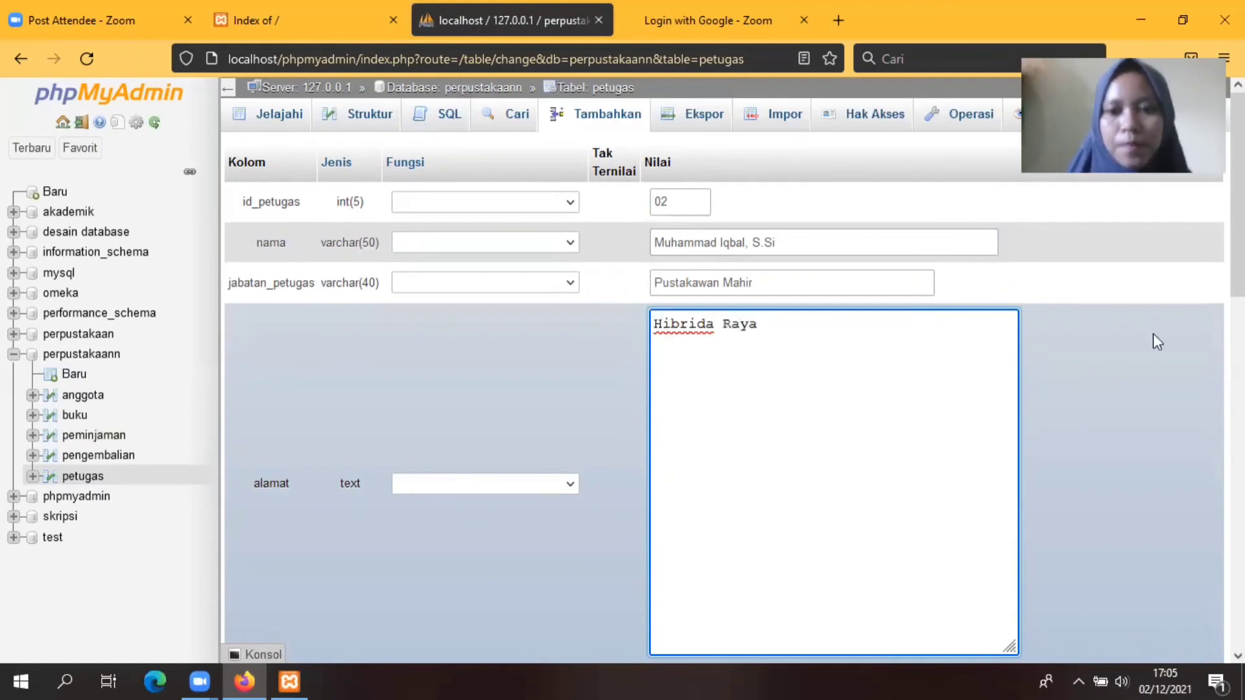
scroll(1236, 259, down, 2)
scroll(714, 389, down, 3)
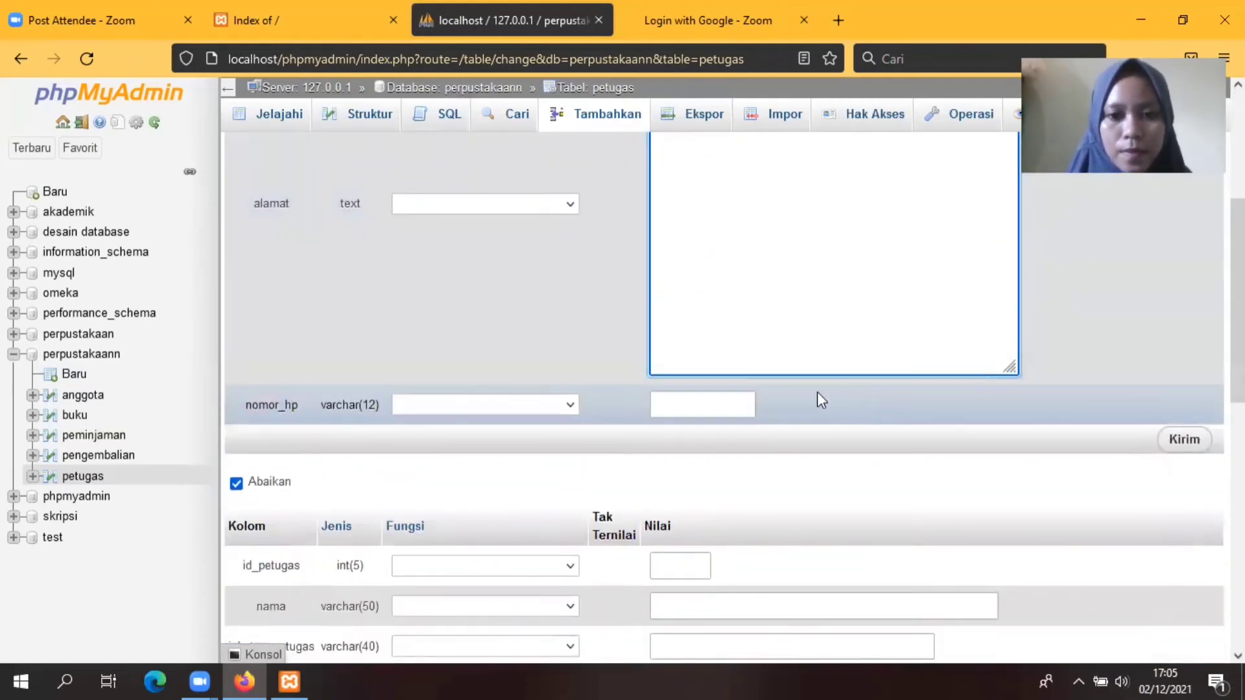
click(691, 400)
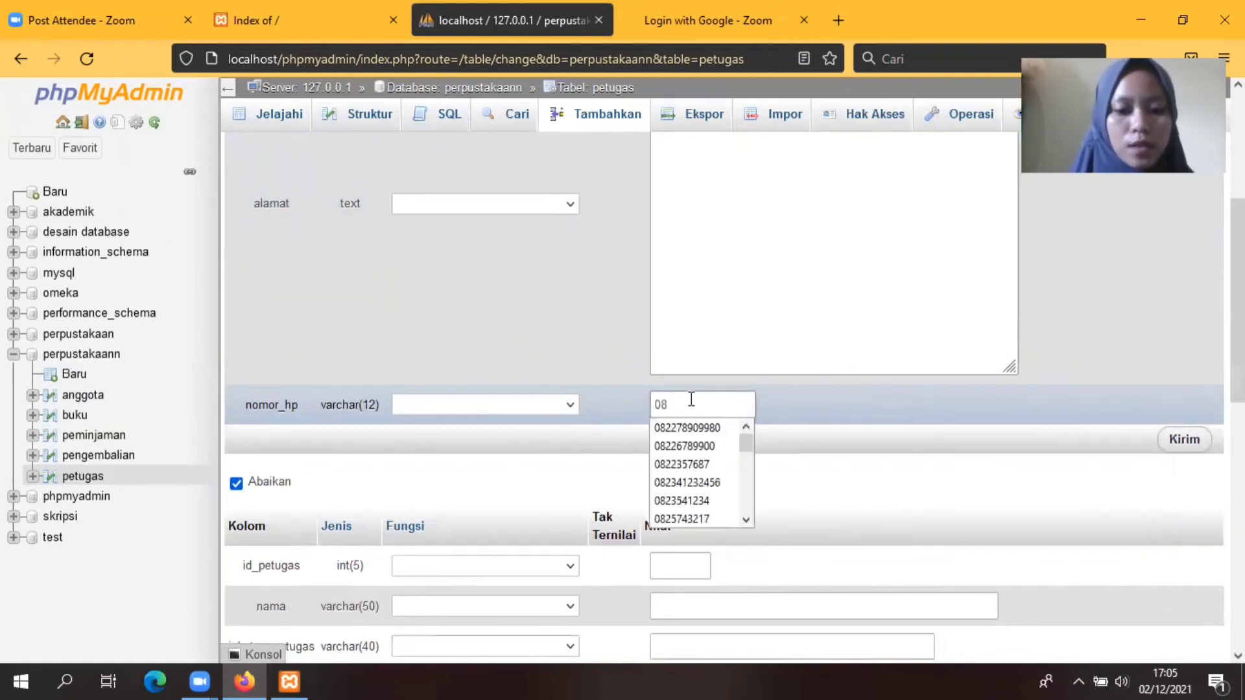
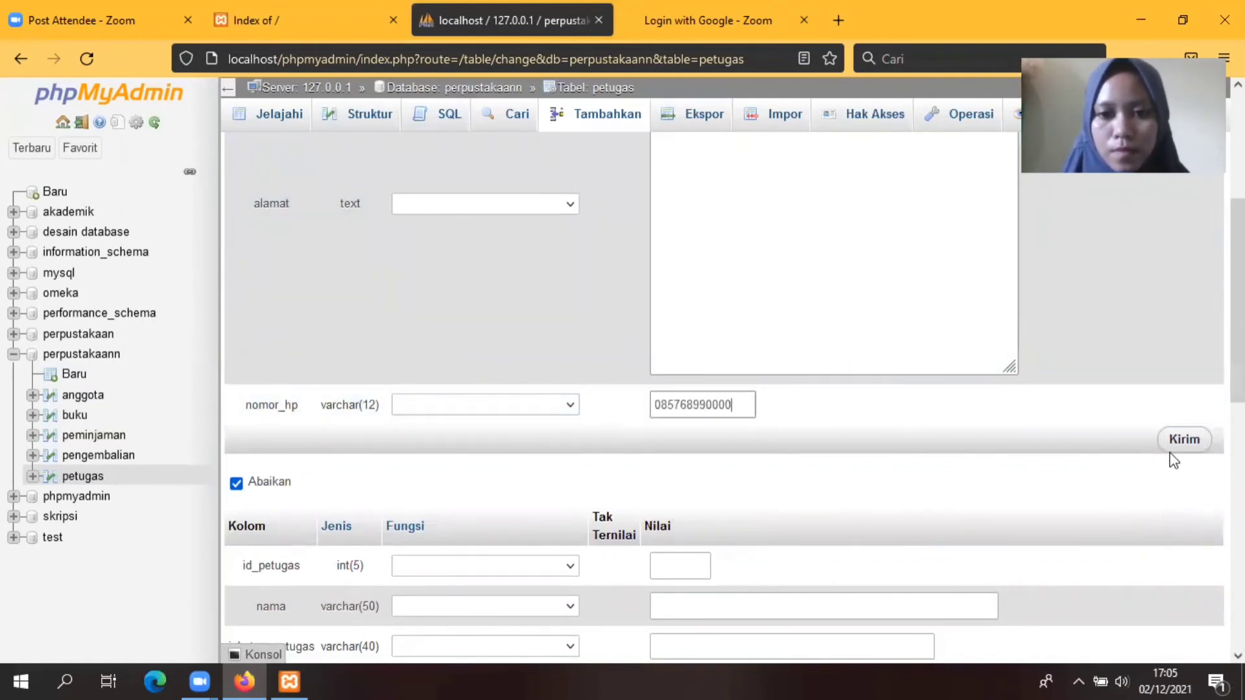
click(1184, 441)
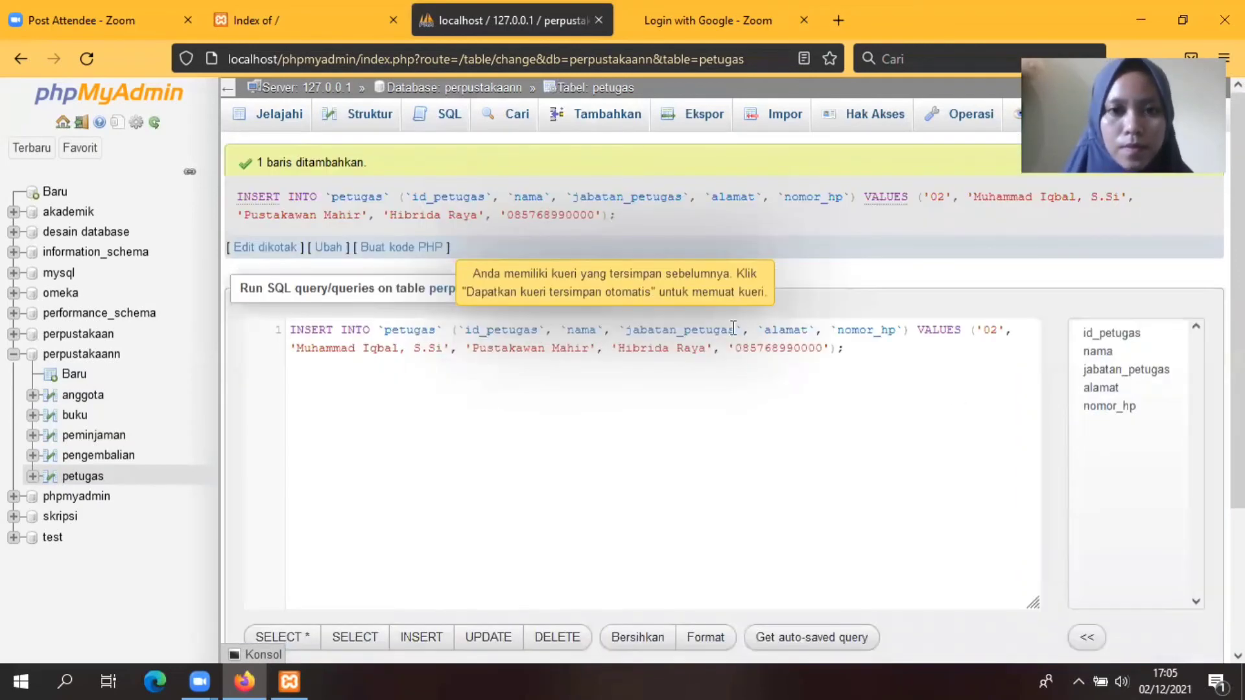
Step: Begin staff record 03 with id_petugas 03 and the officer's name
click(603, 117)
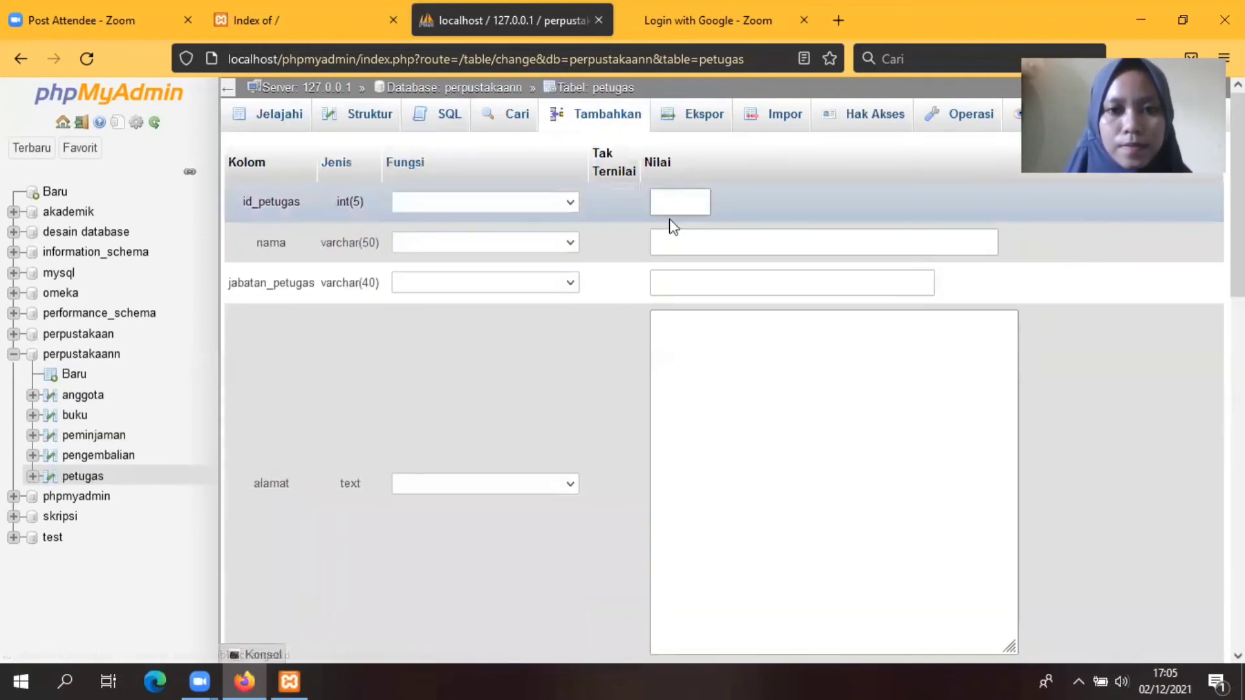
text(03)
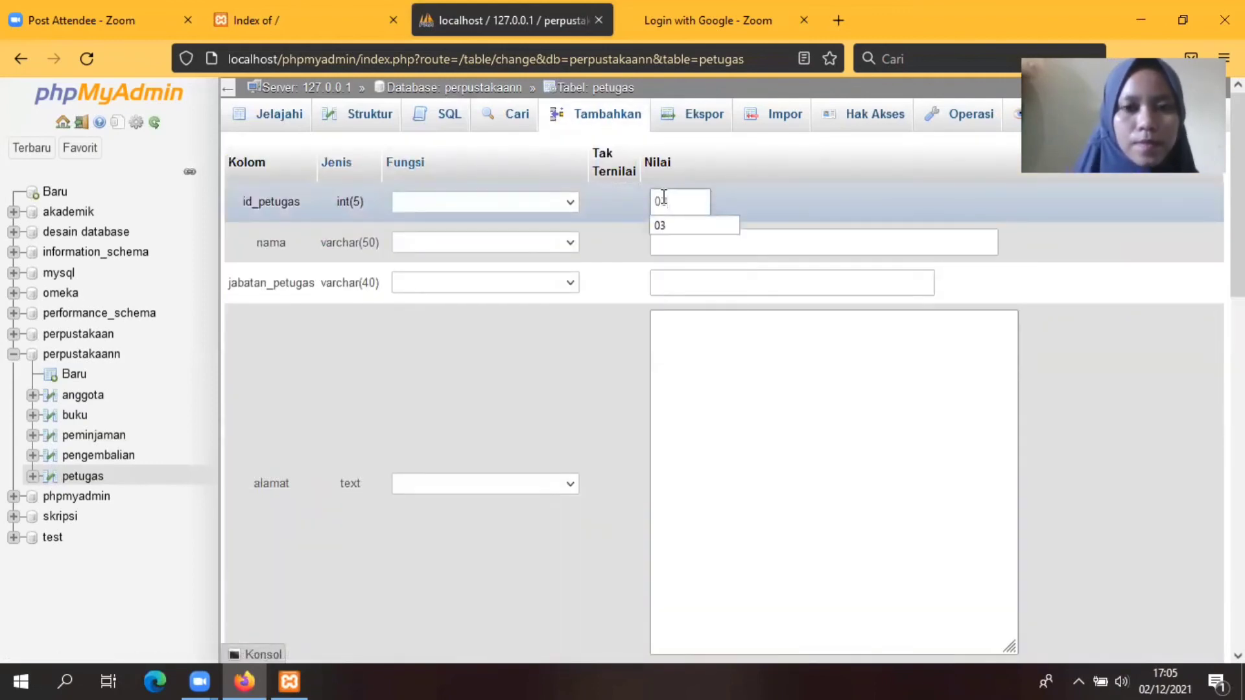
click(677, 227)
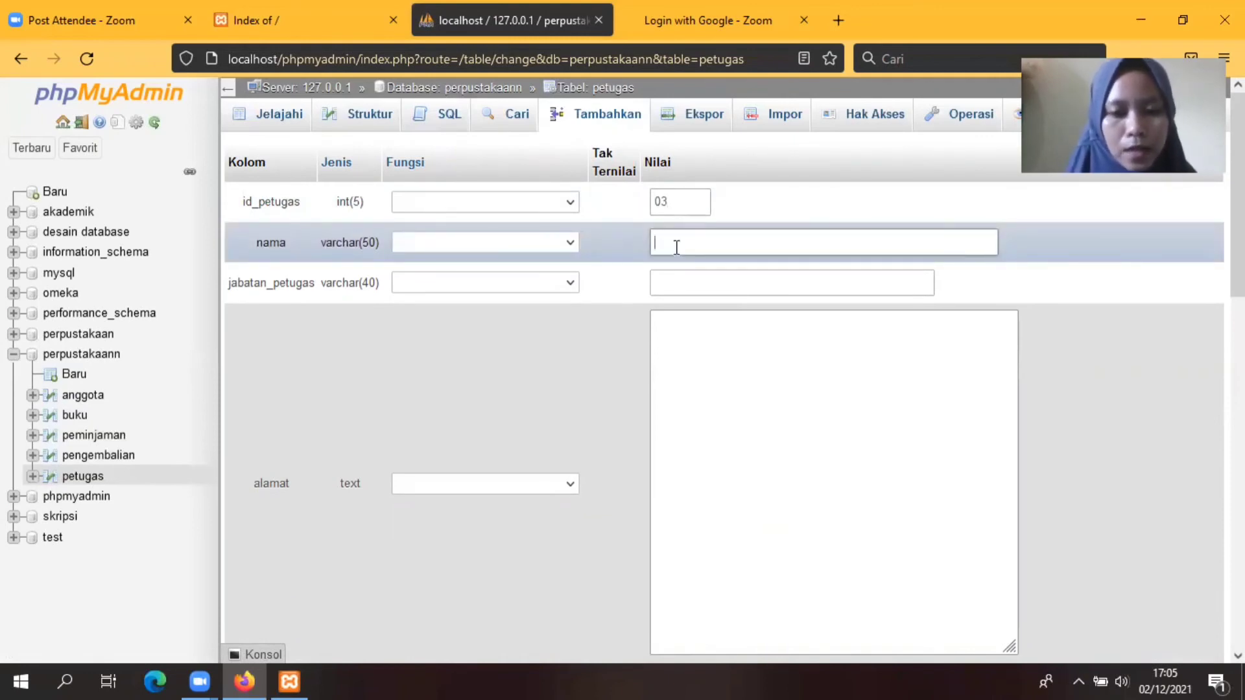
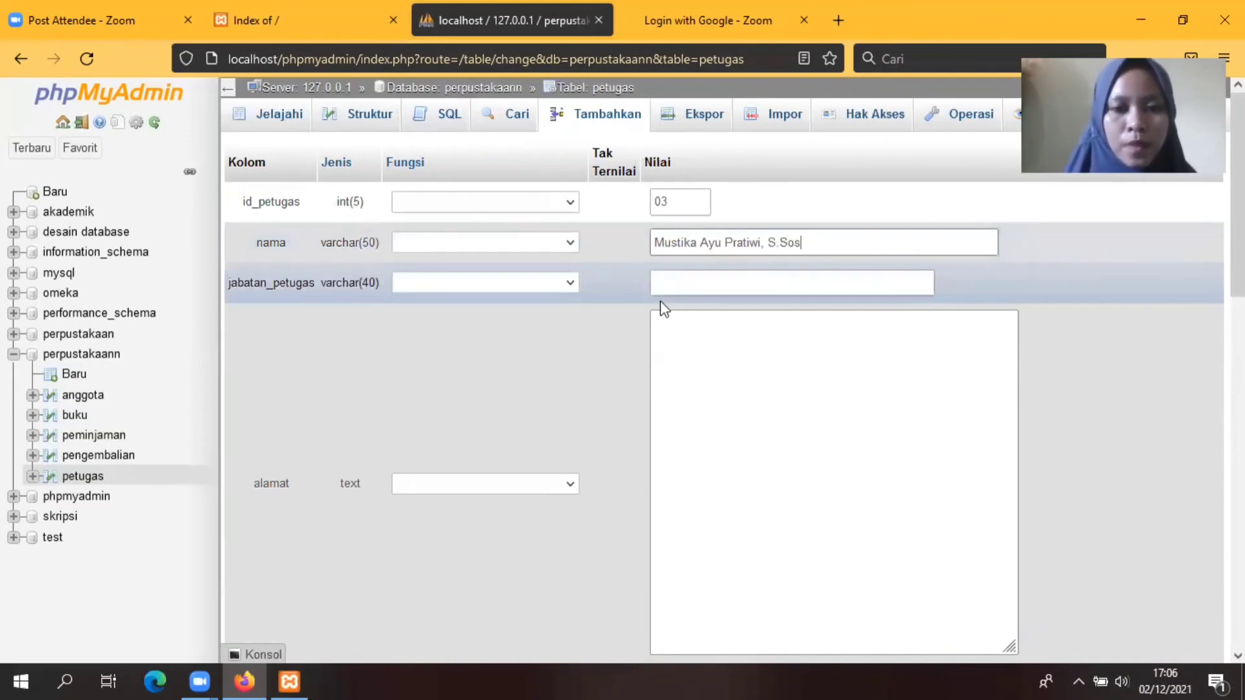
Step: Enter position Pustakawan Muda, address and phone number for record 03, and save it
click(679, 279)
click(685, 279)
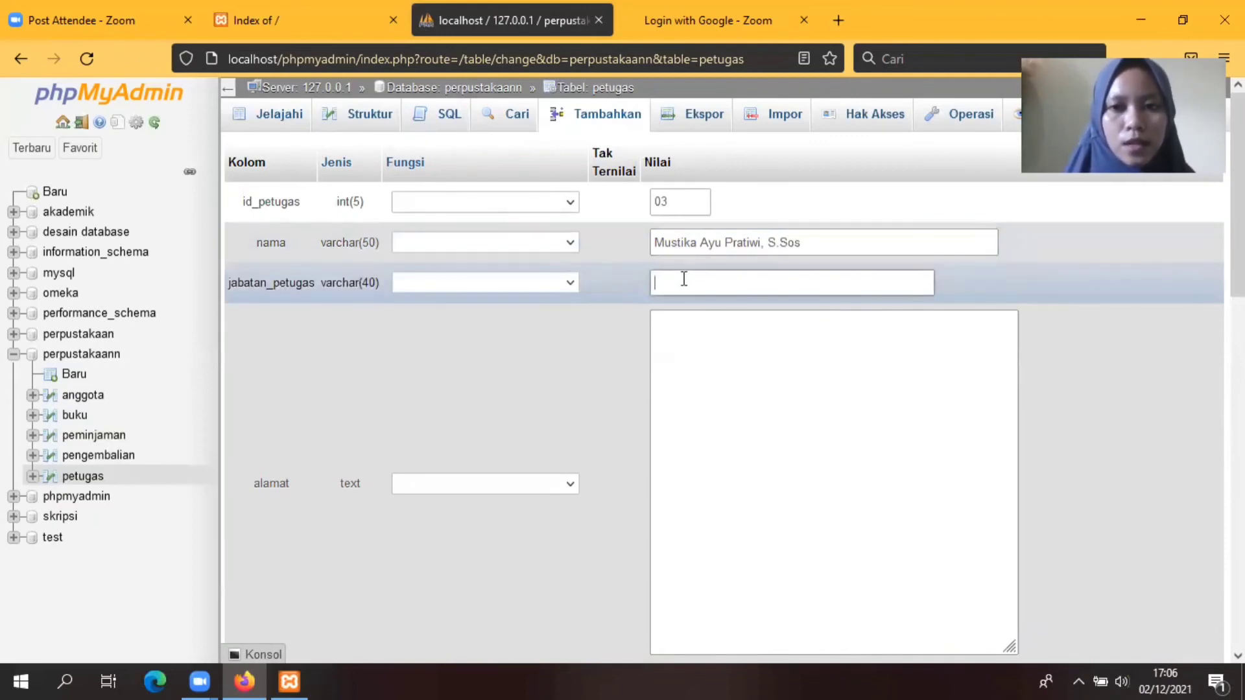
text(Pusta)
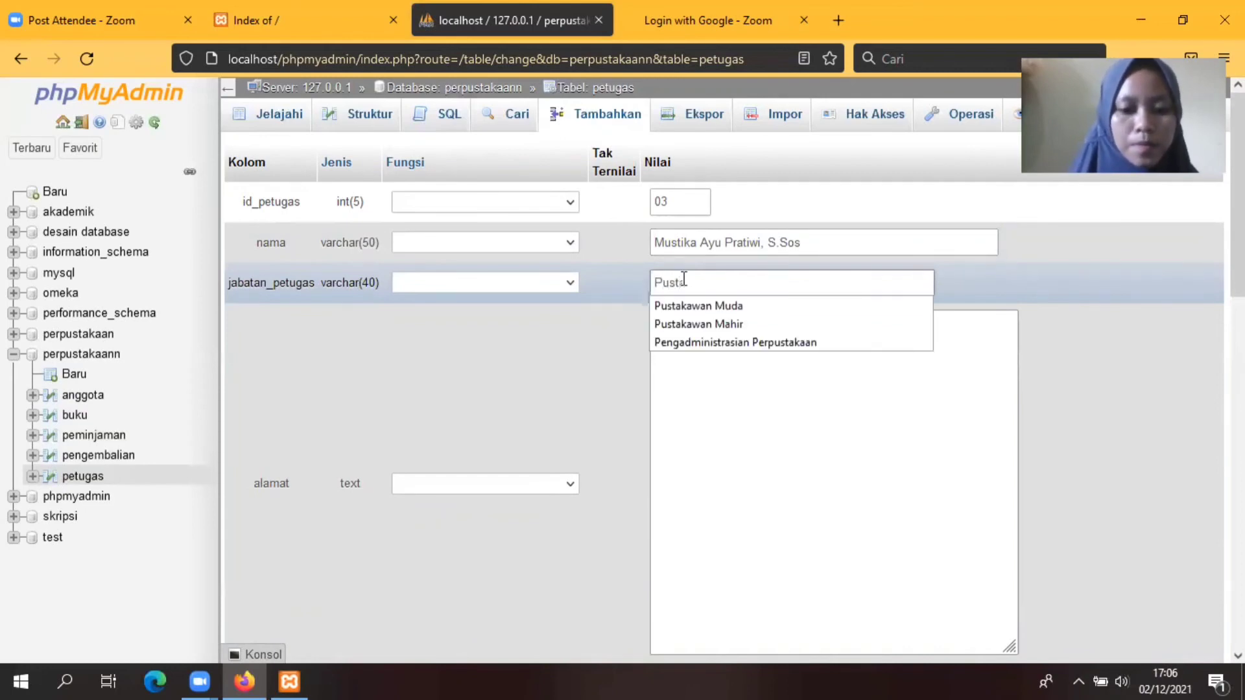
text(kawan Muda)
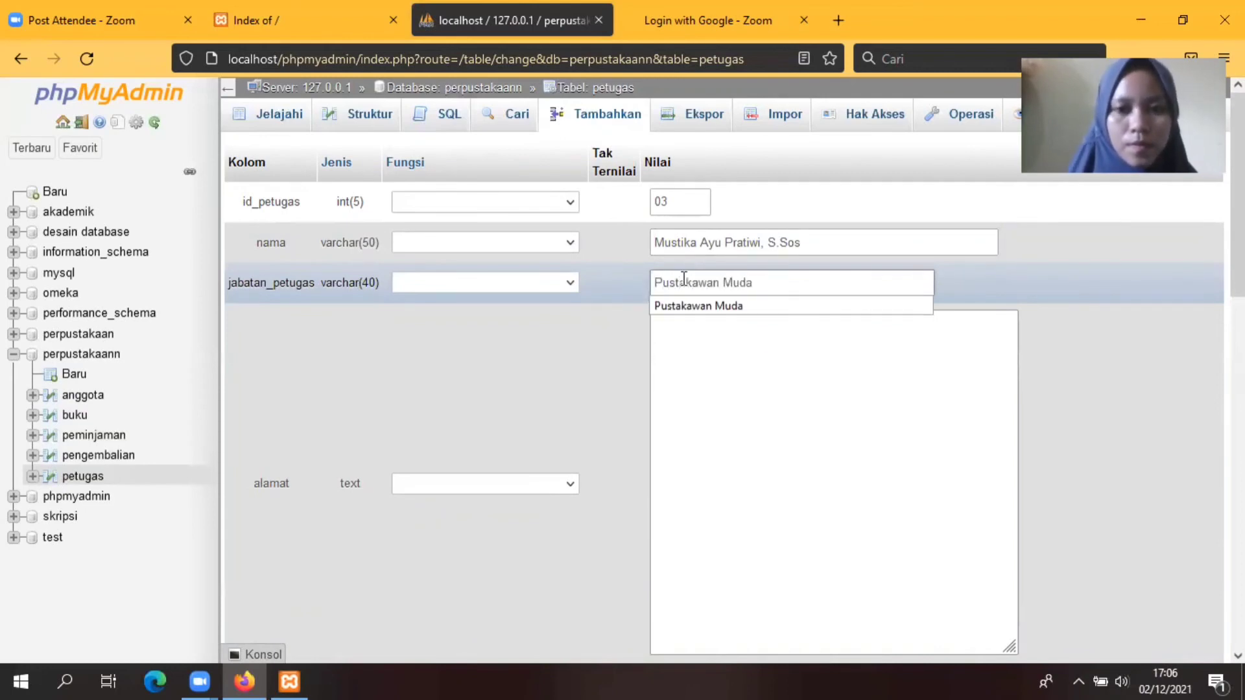
click(719, 364)
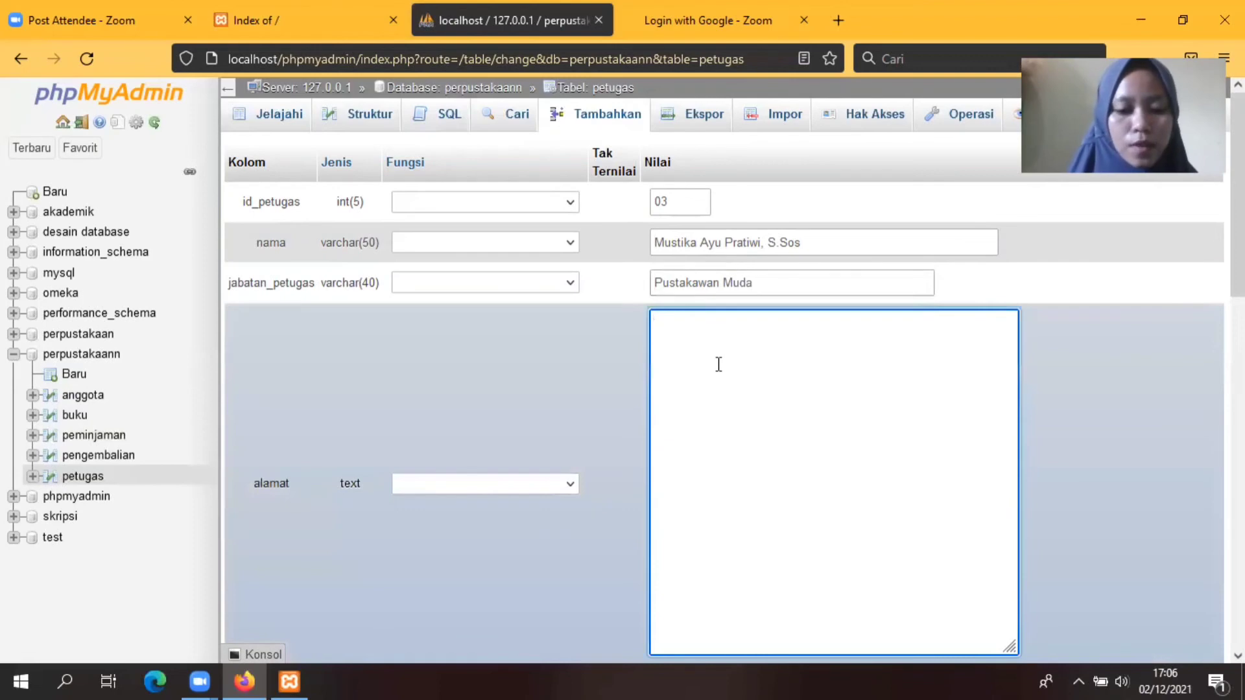
text(Ra)
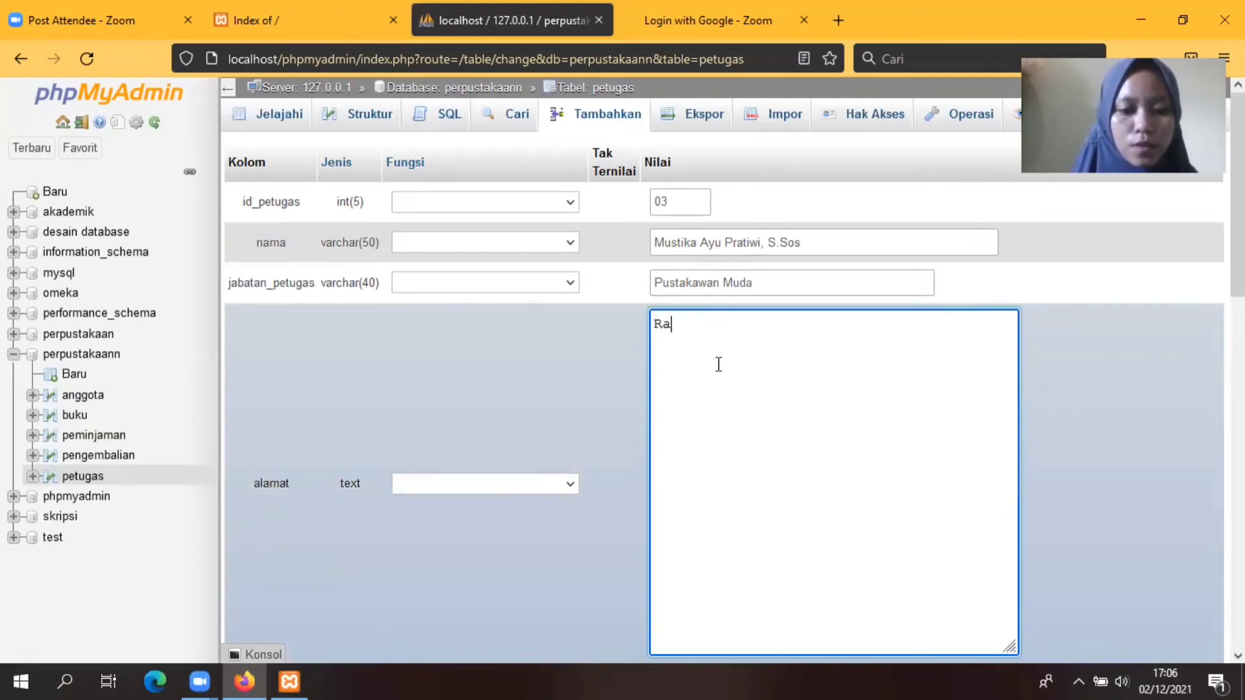
text(wa Makmur)
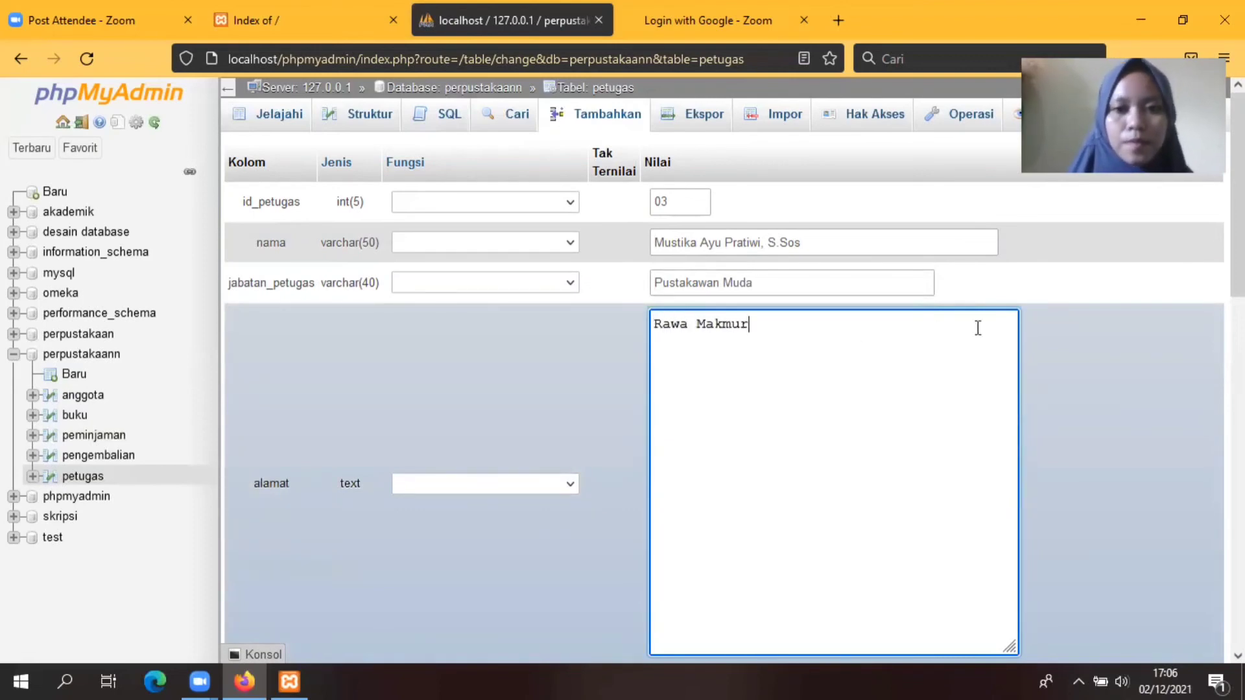
scroll(843, 389, down, 5)
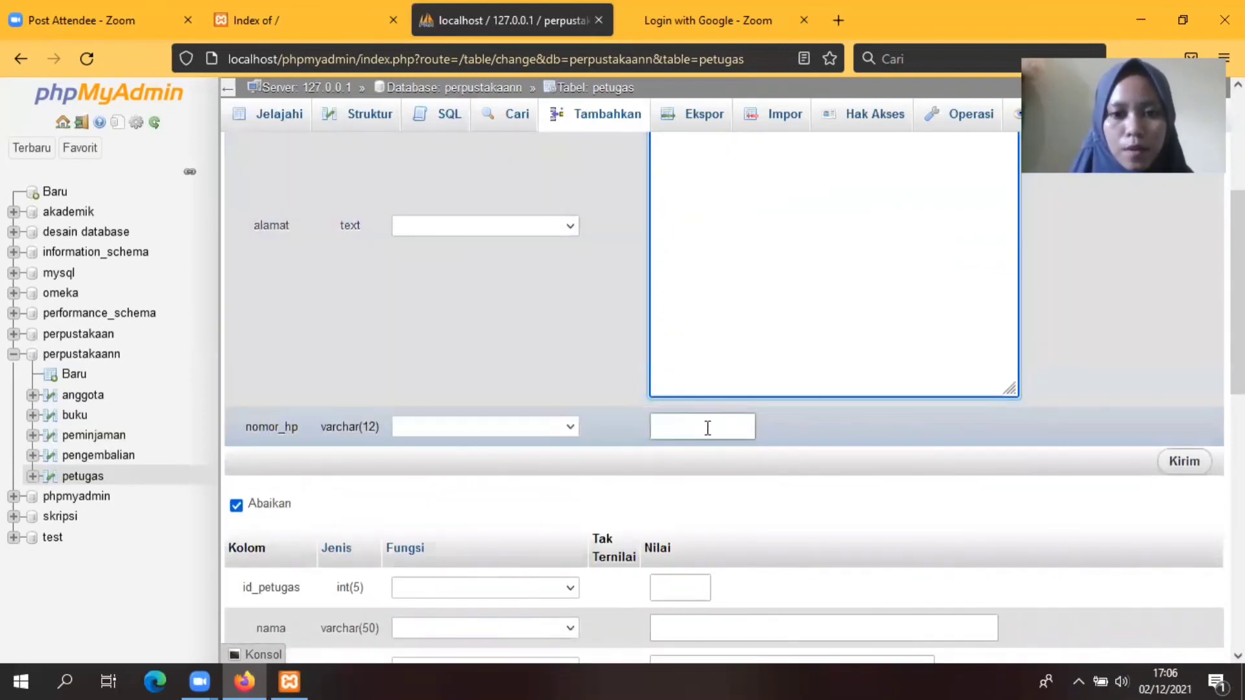
click(708, 428)
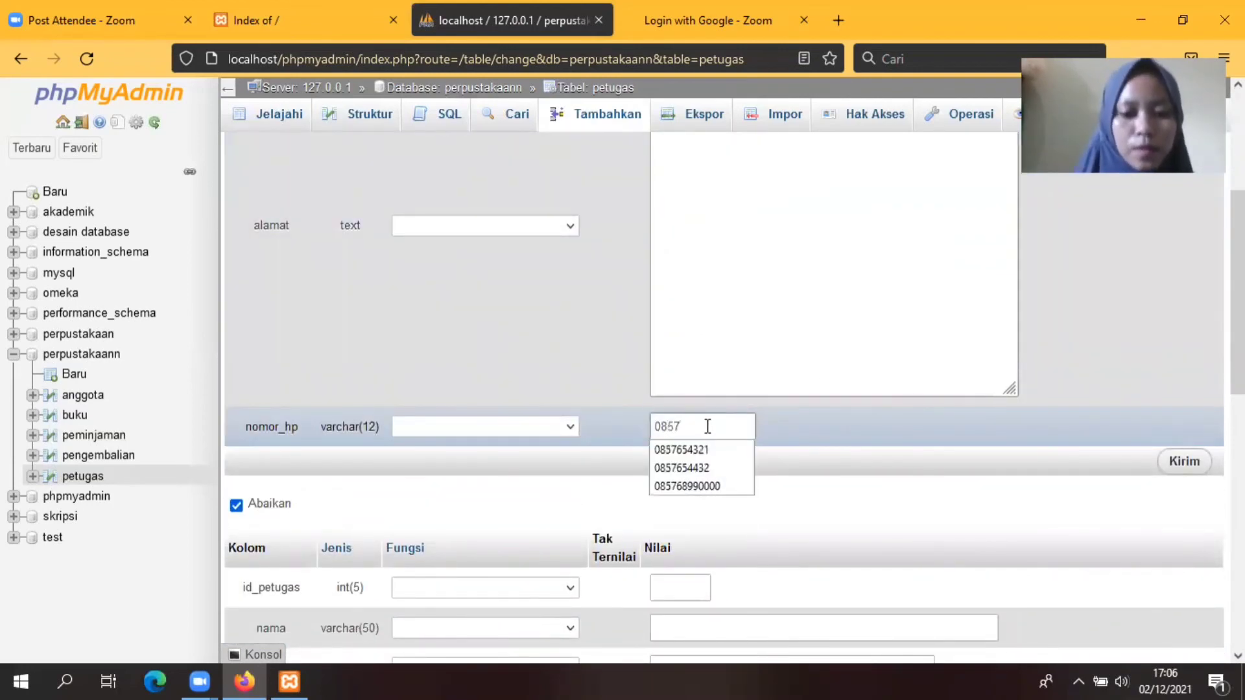
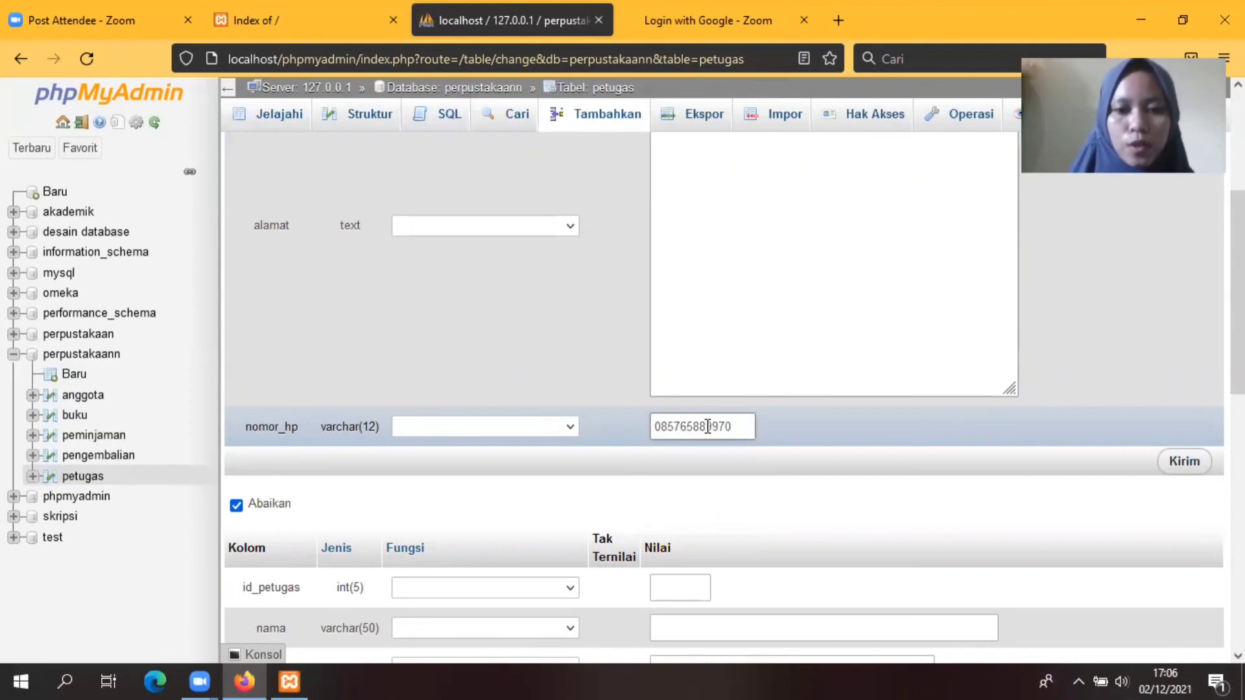
click(1184, 461)
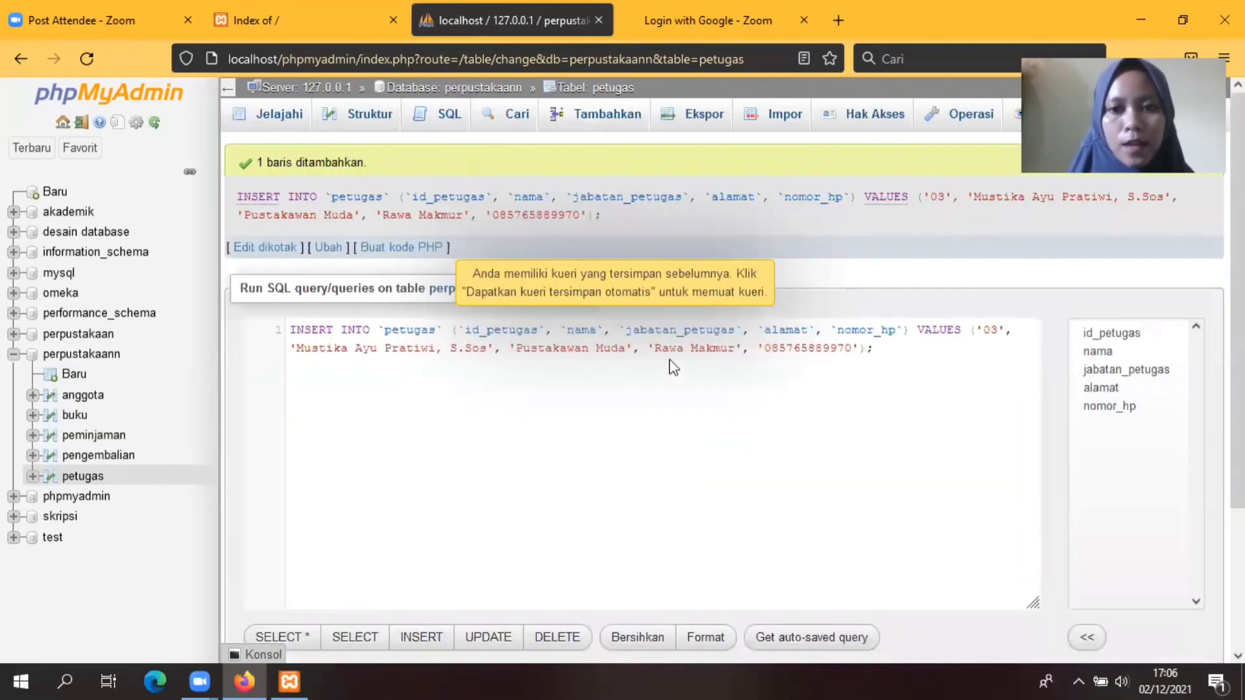
click(602, 118)
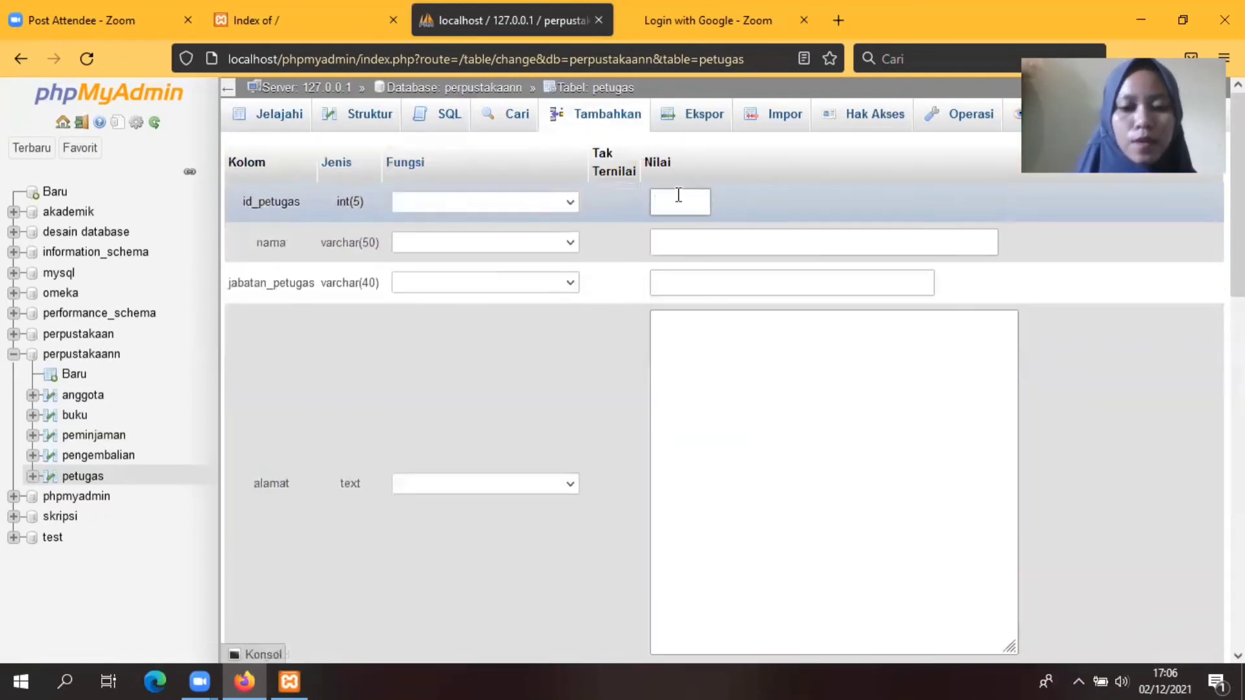
Step: Begin staff record 04 with id_petugas 04 and the officer's name
click(679, 195)
text(04)
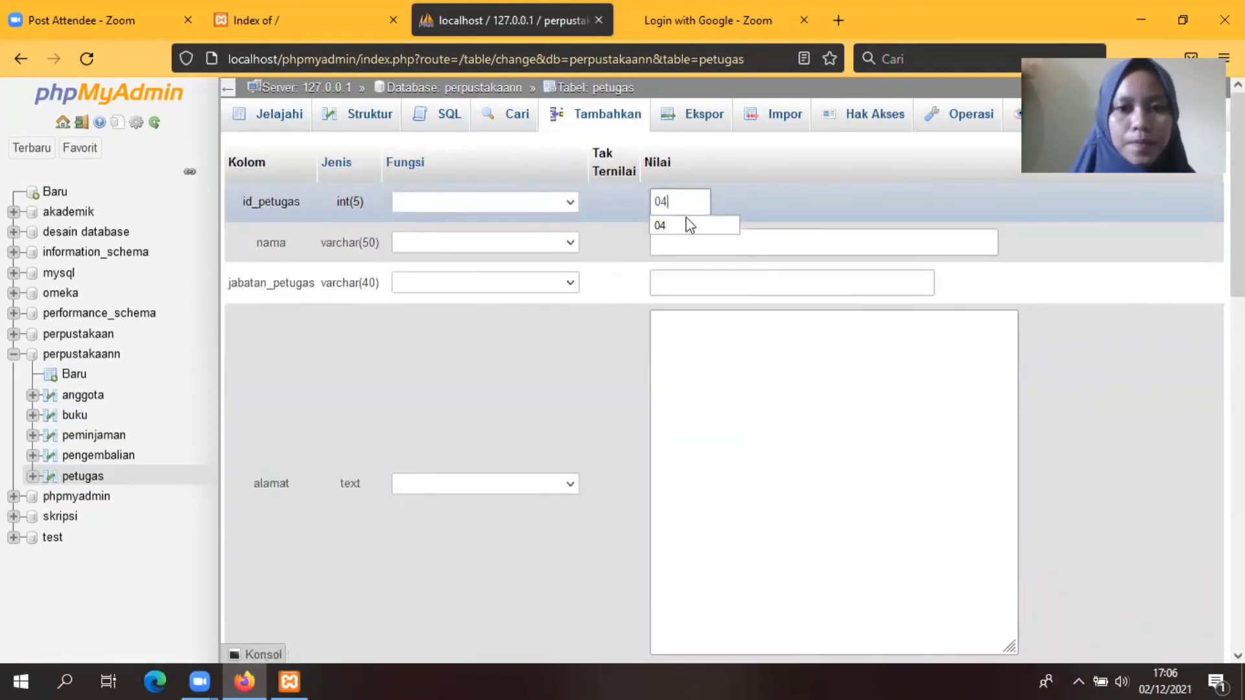
click(693, 227)
click(678, 244)
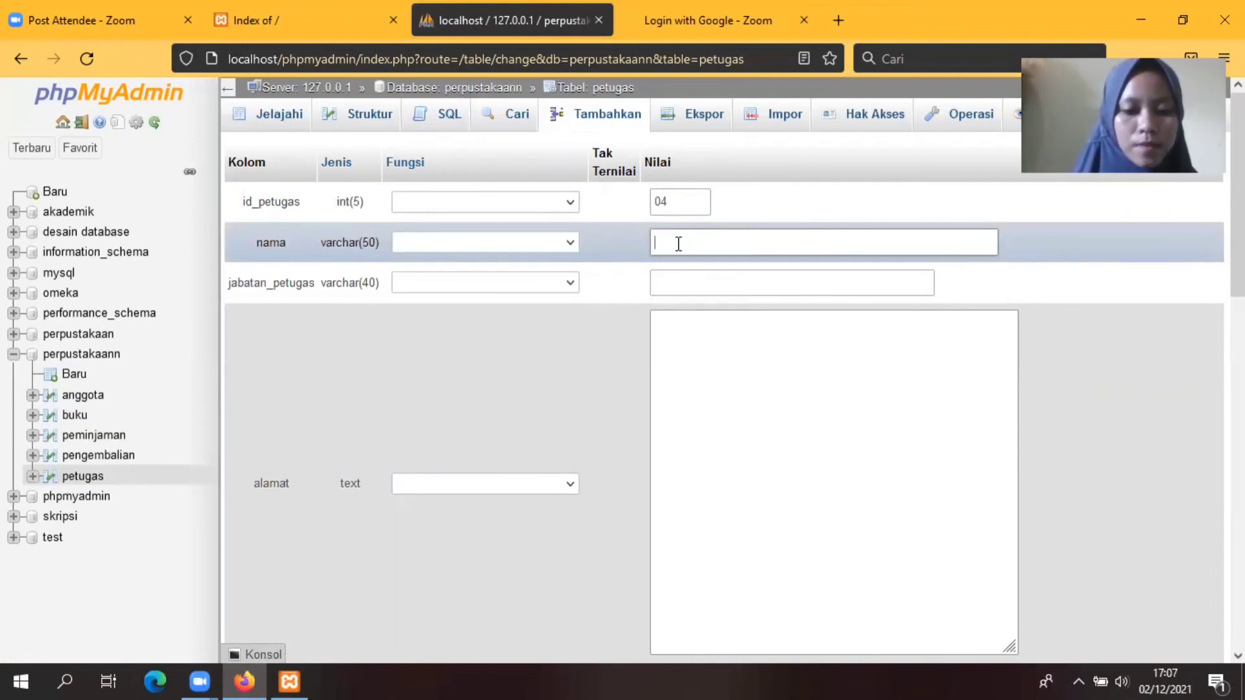
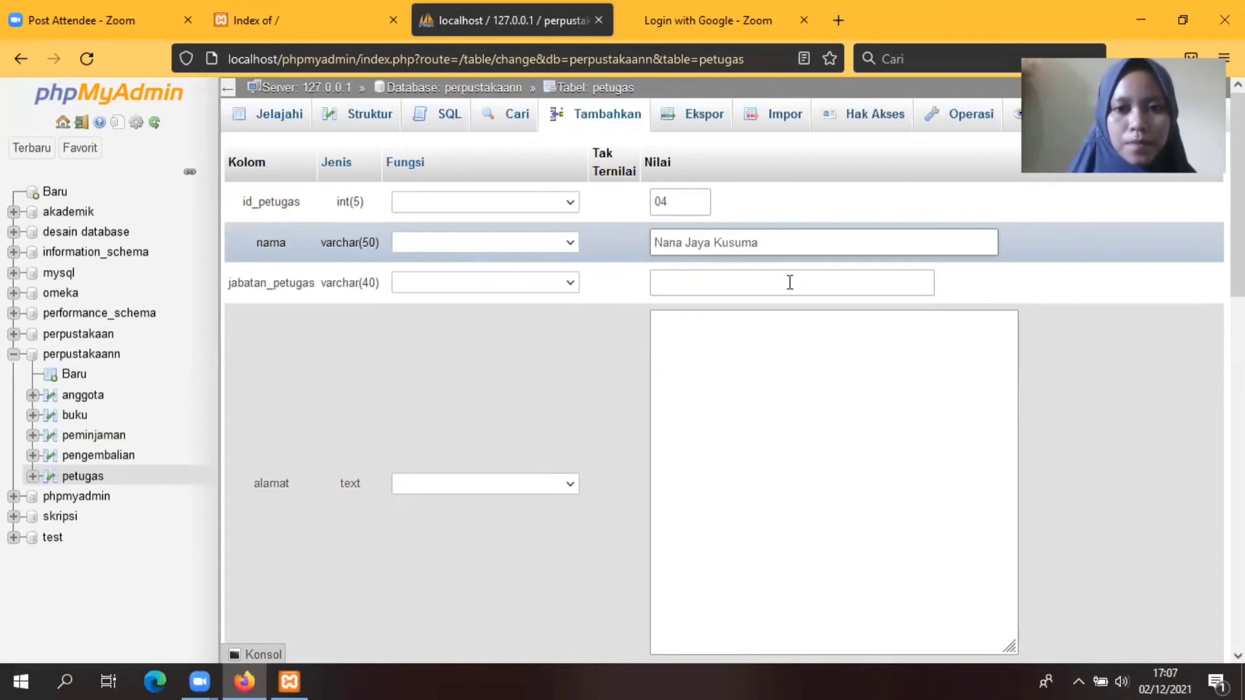
Step: Enter position Pustakawan Muda, address and phone number for record 04, and save it
click(694, 283)
click(693, 283)
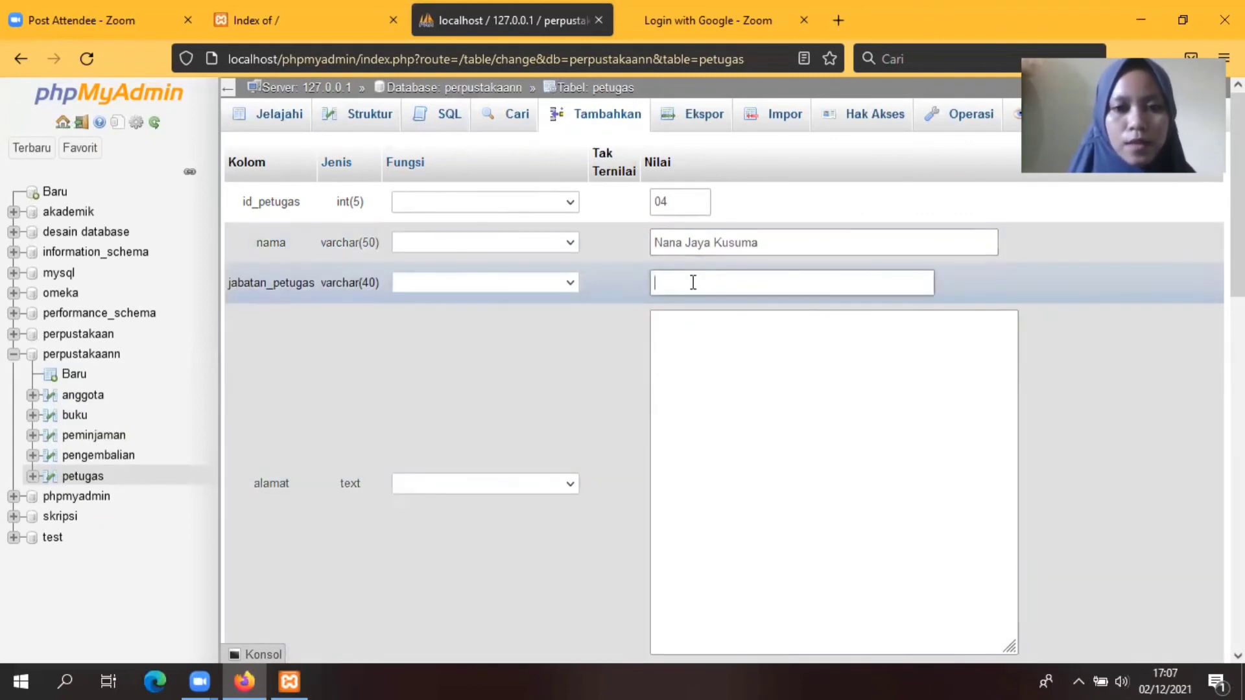
text(Pu)
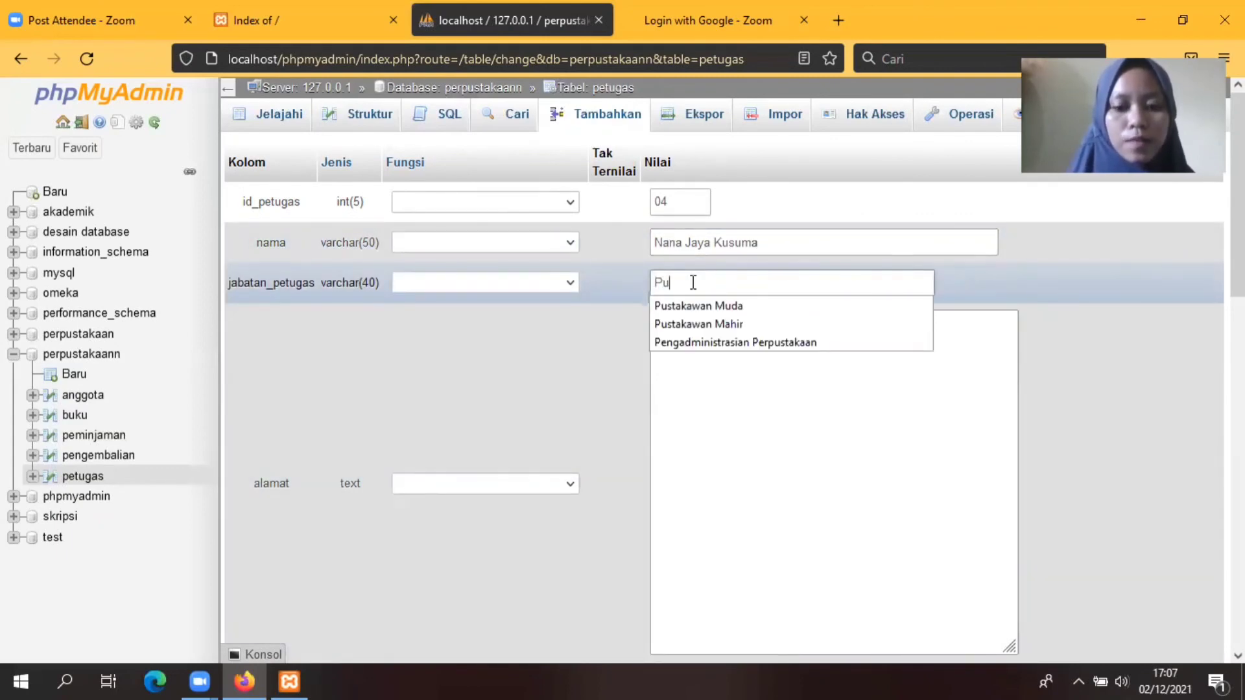
text(stakawan Mu)
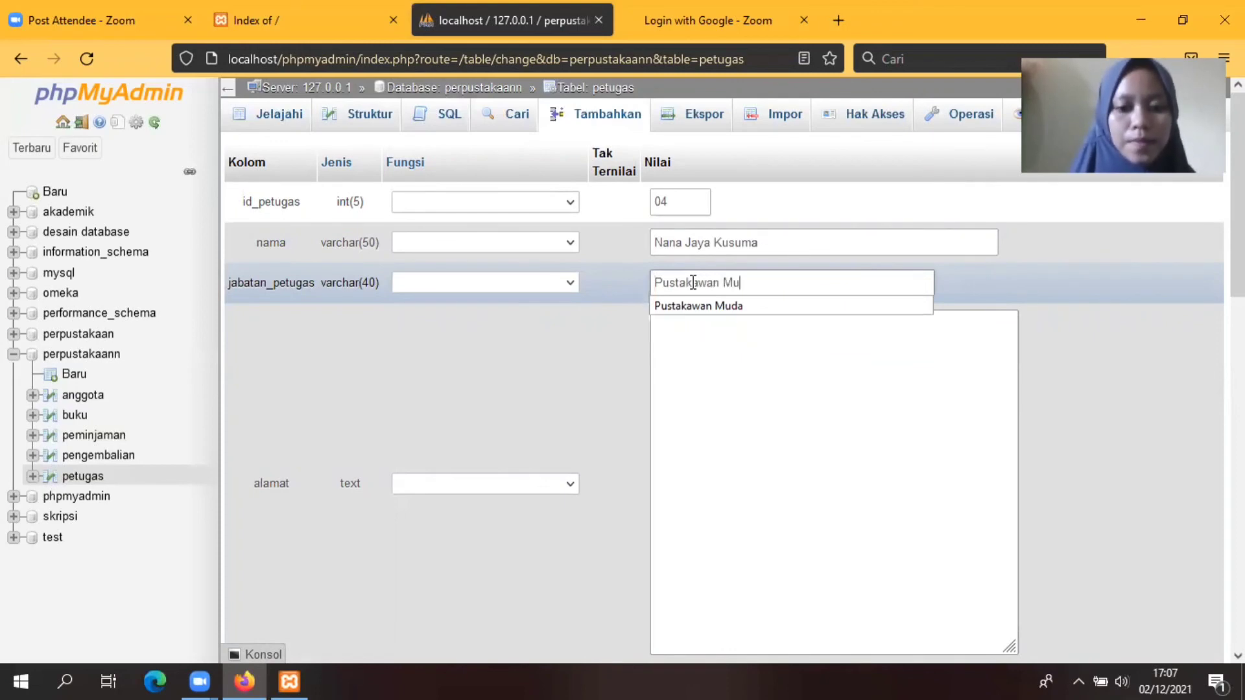
text(da)
click(714, 354)
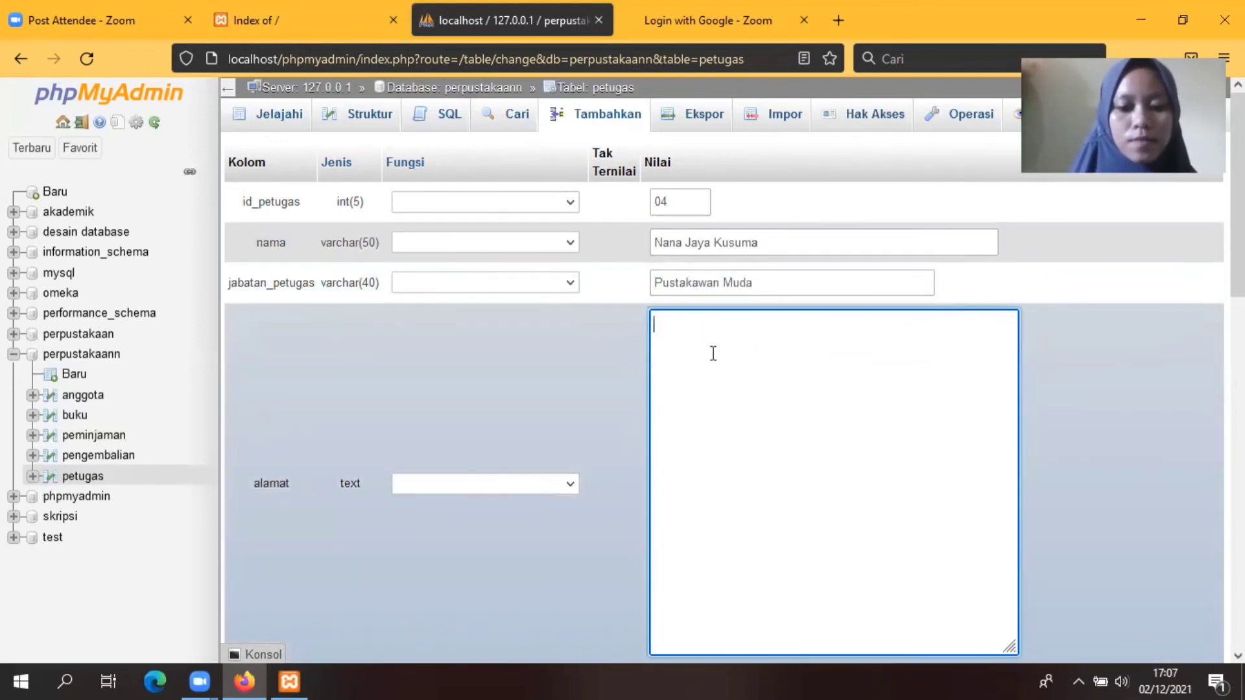
text(Pag)
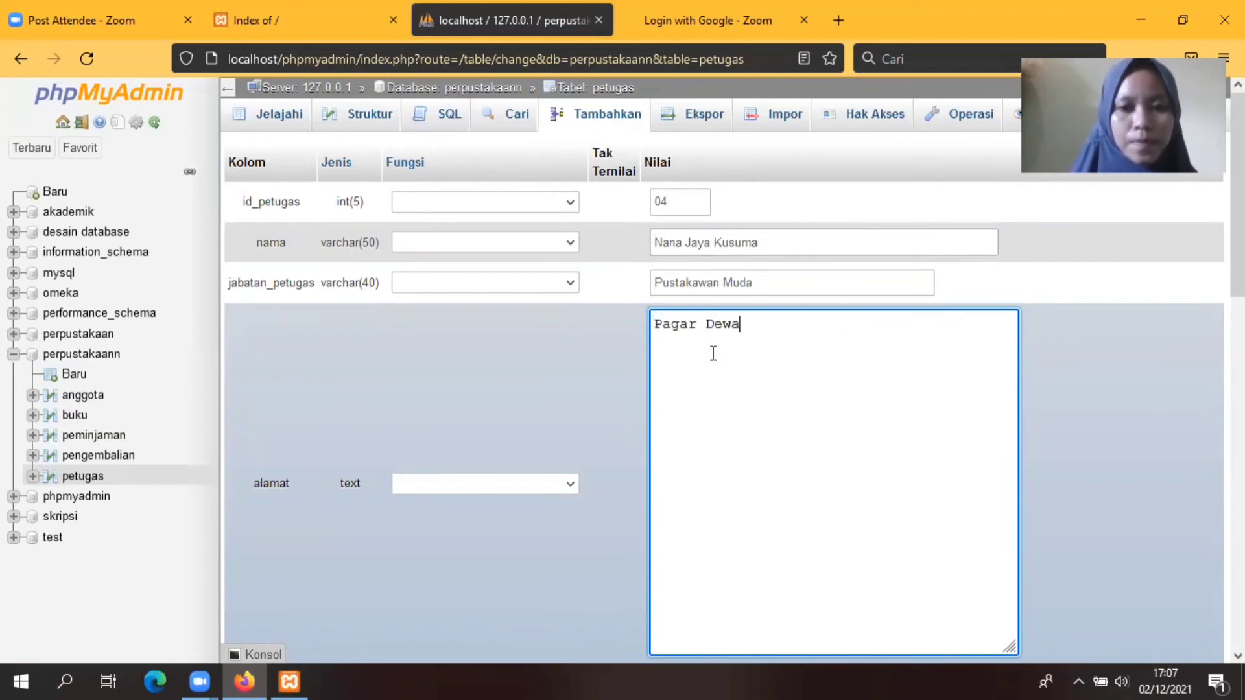
text(ar Dewa)
scroll(1079, 279, down, 4)
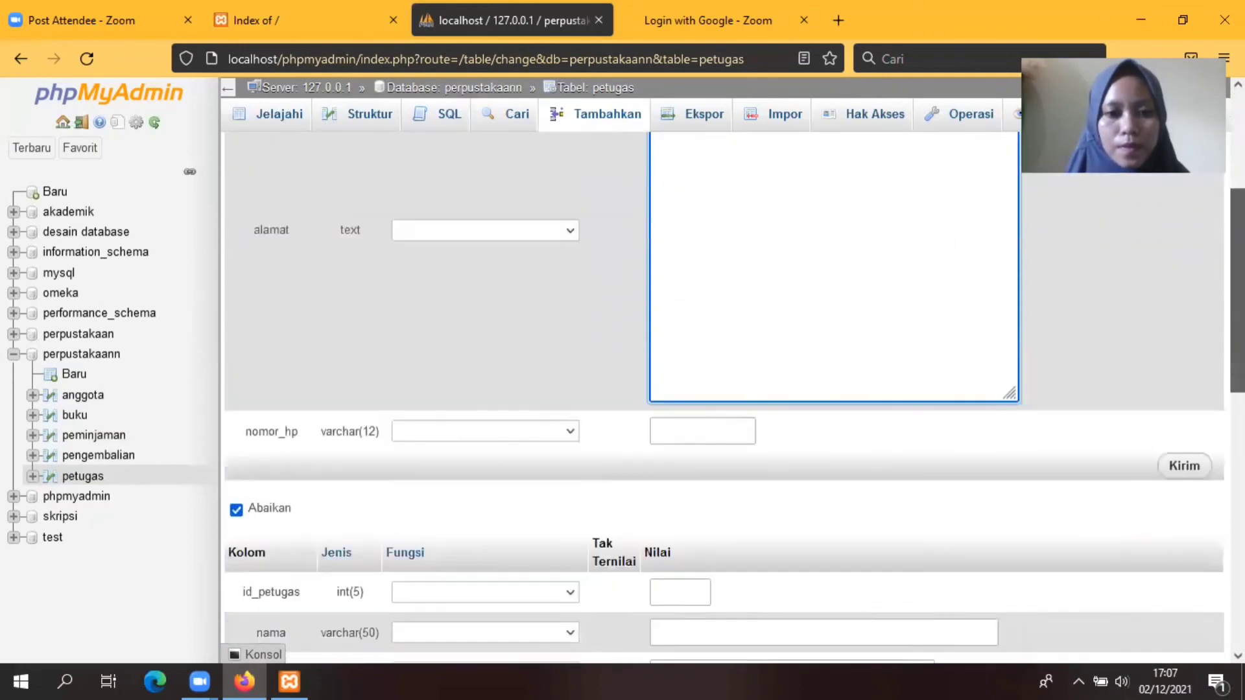
click(687, 400)
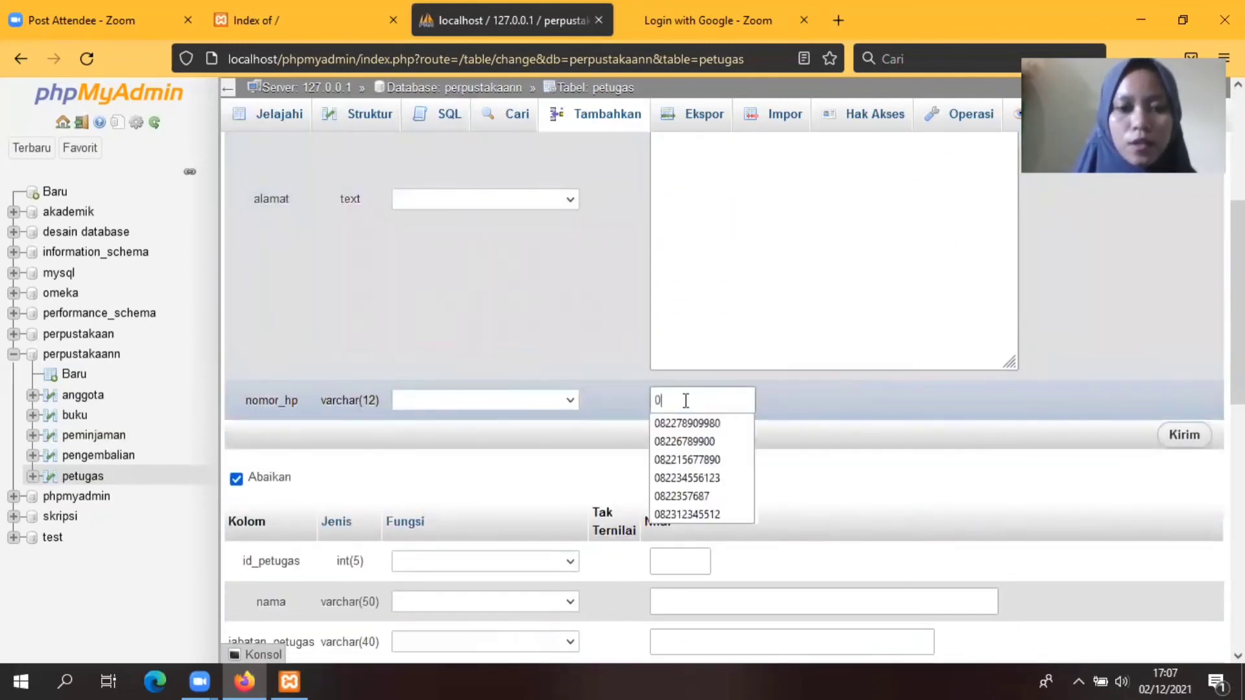
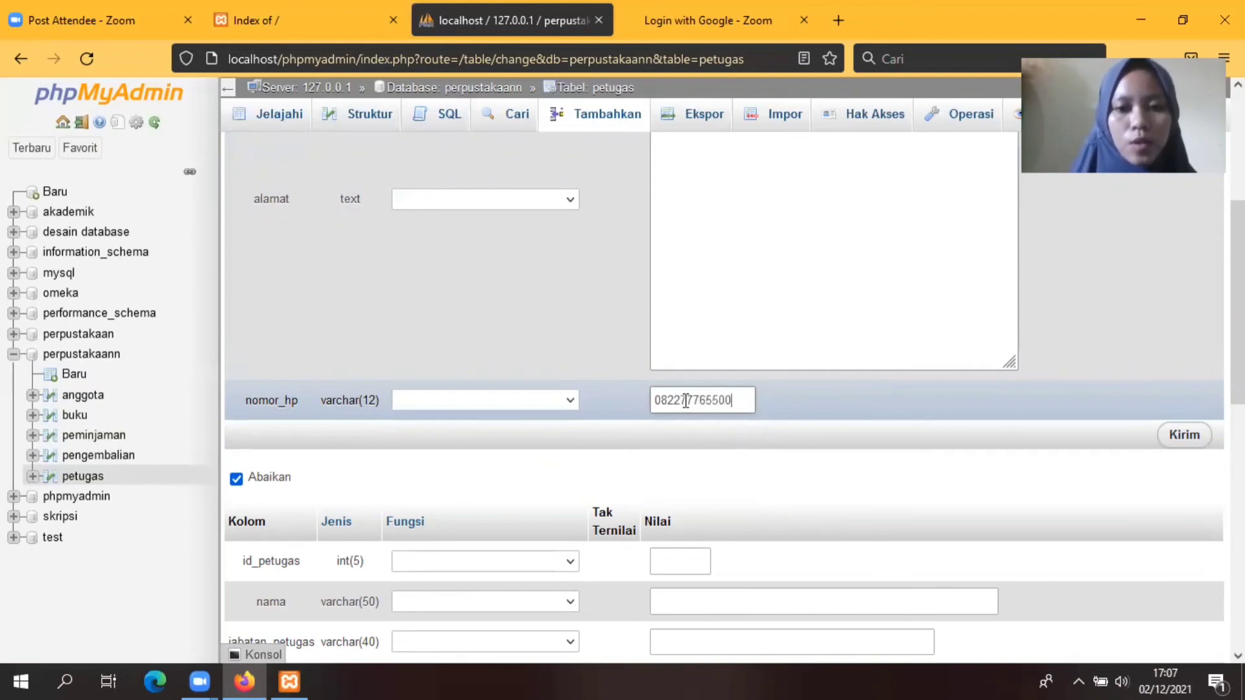
click(1187, 436)
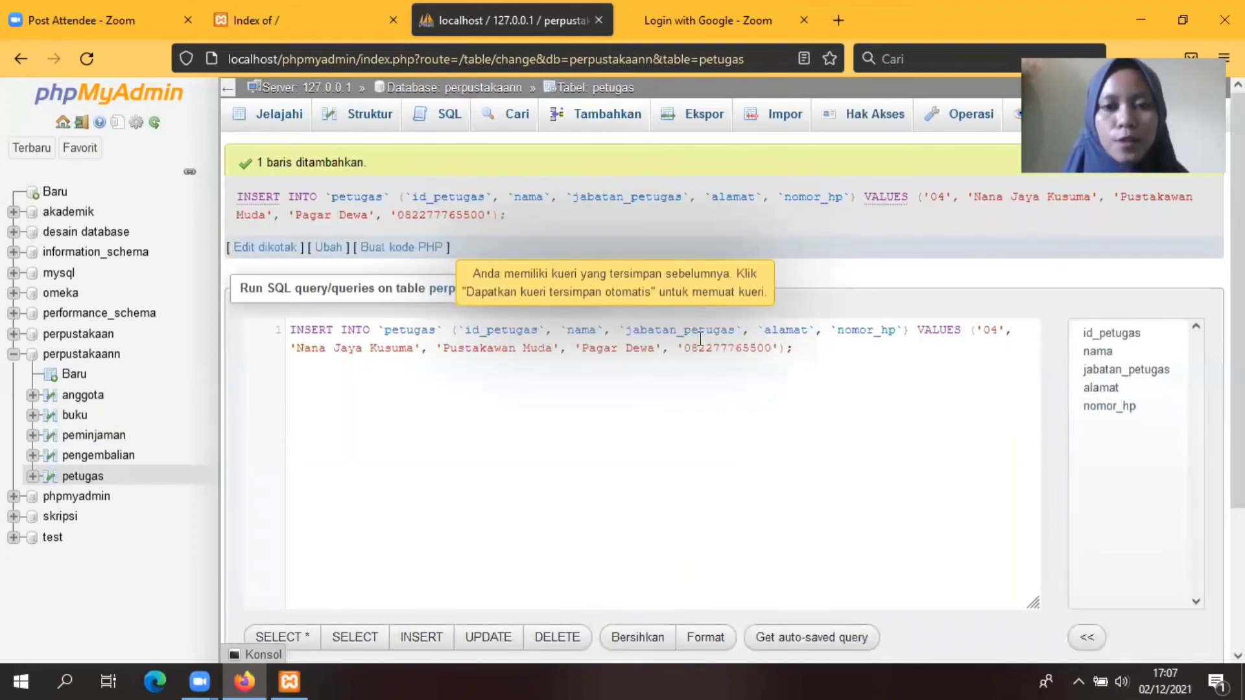
click(608, 122)
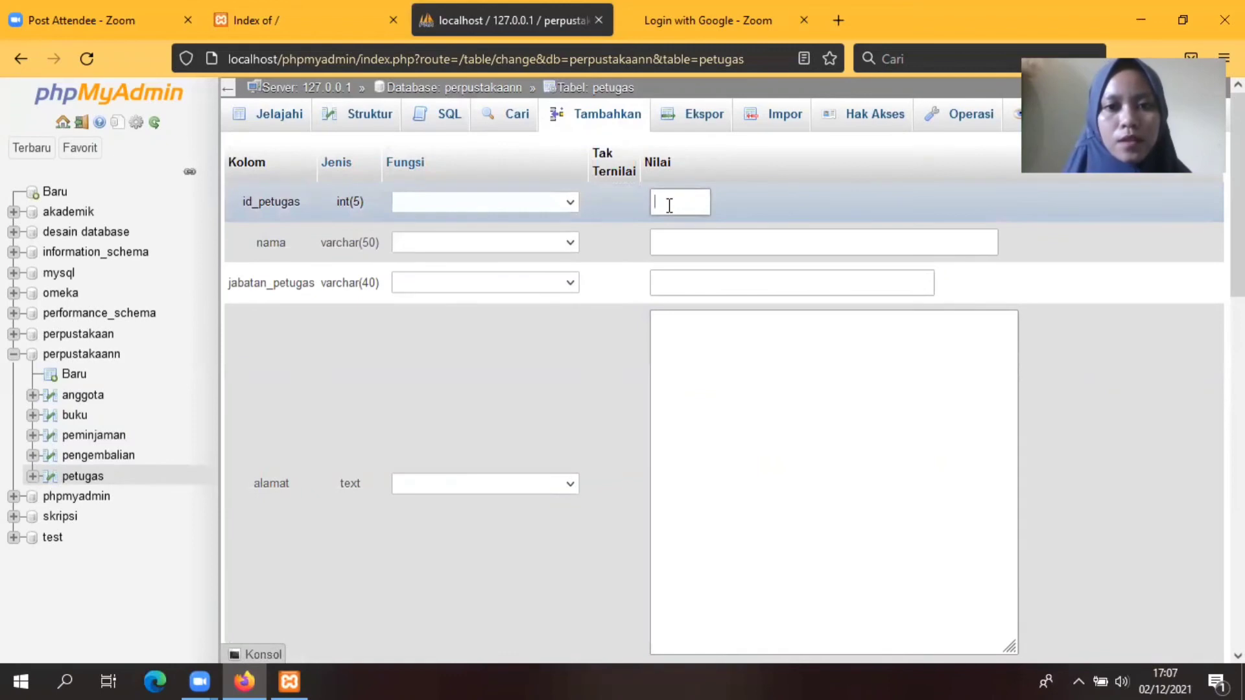
Step: Fill record 05 with id 05, the officer's name and job title Pengadministrasian Perpustakaan
text(05)
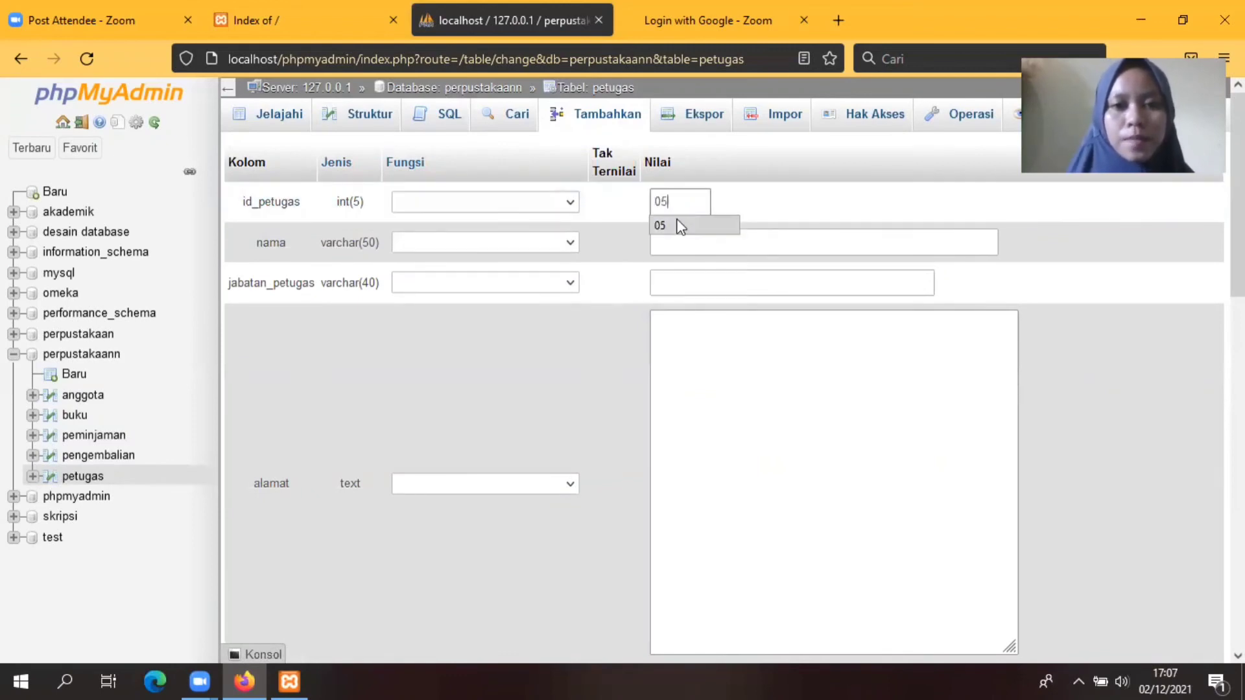
click(681, 238)
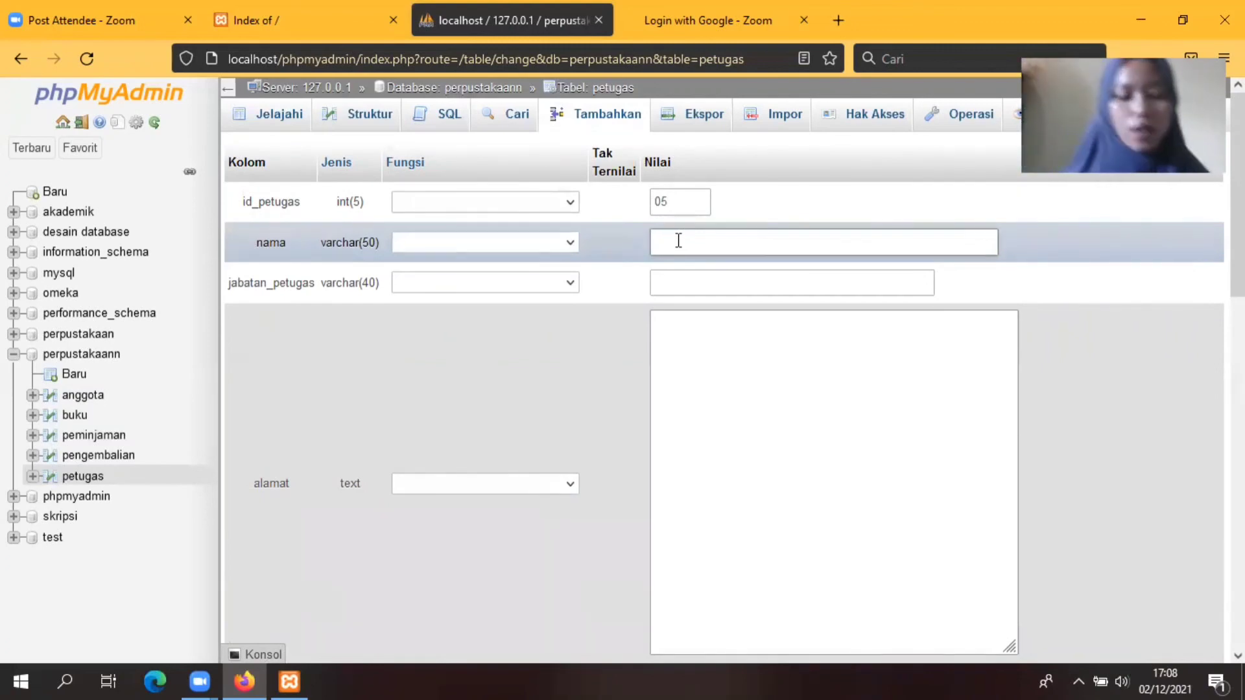
text(Heri)
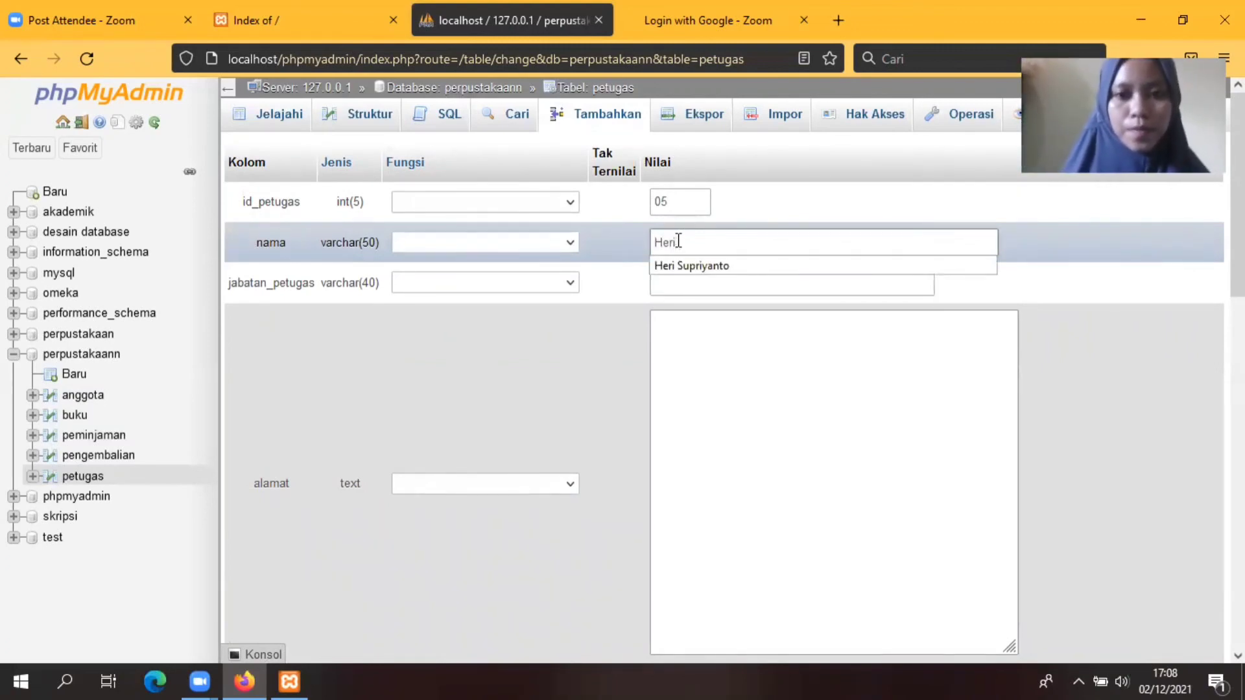
click(713, 266)
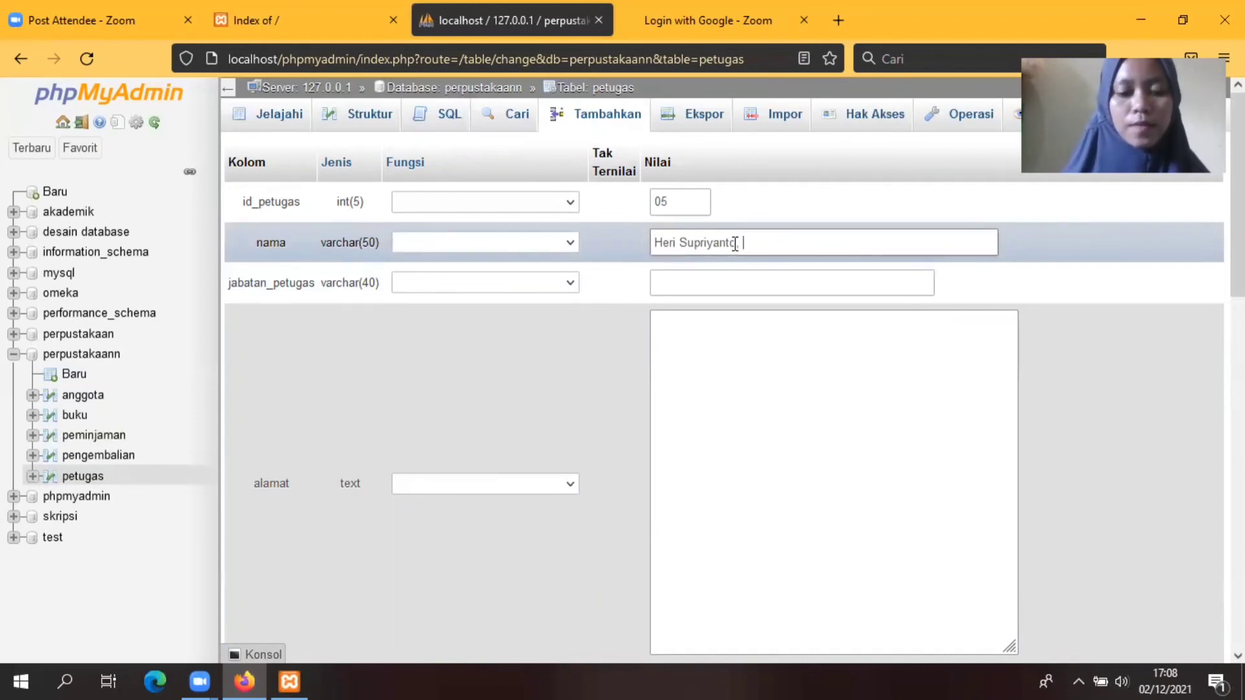
text(S.)
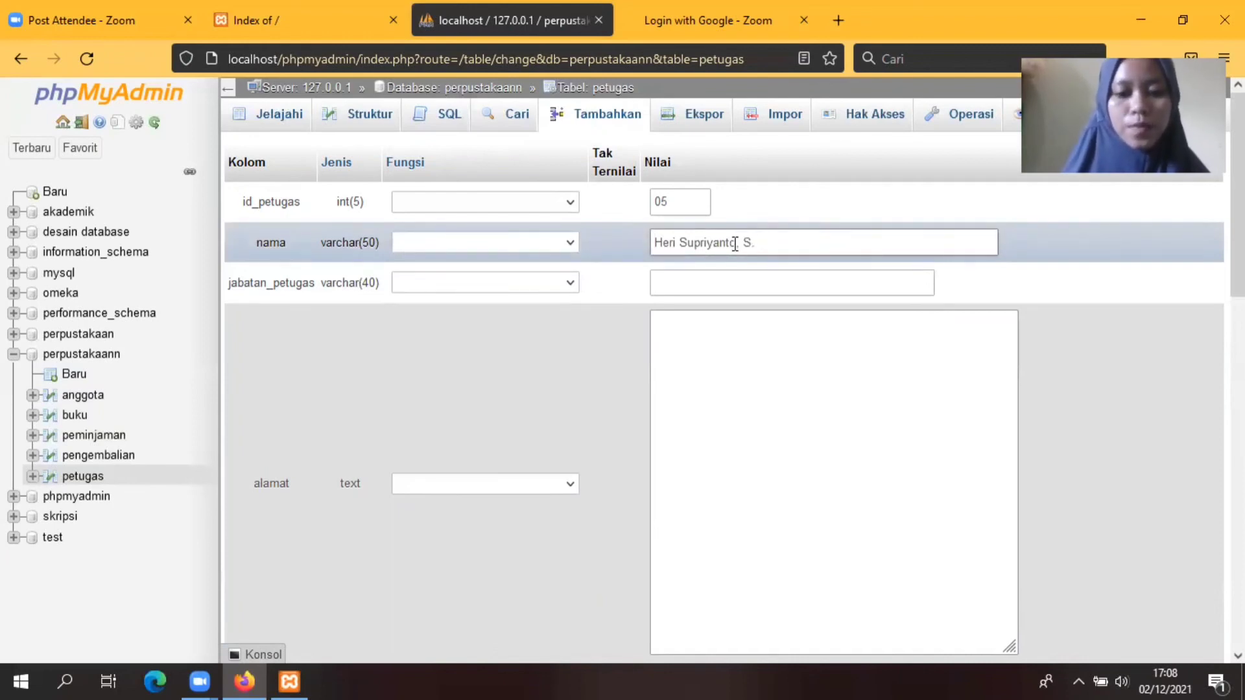
text(sos)
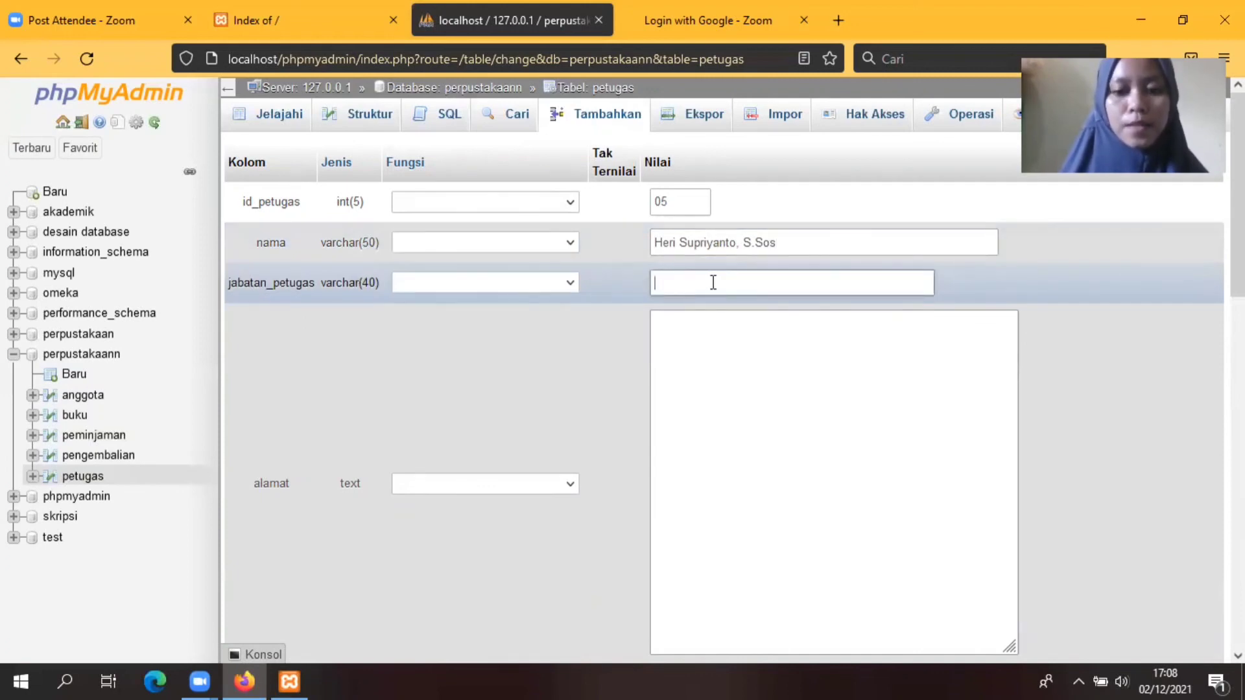
text(Pe)
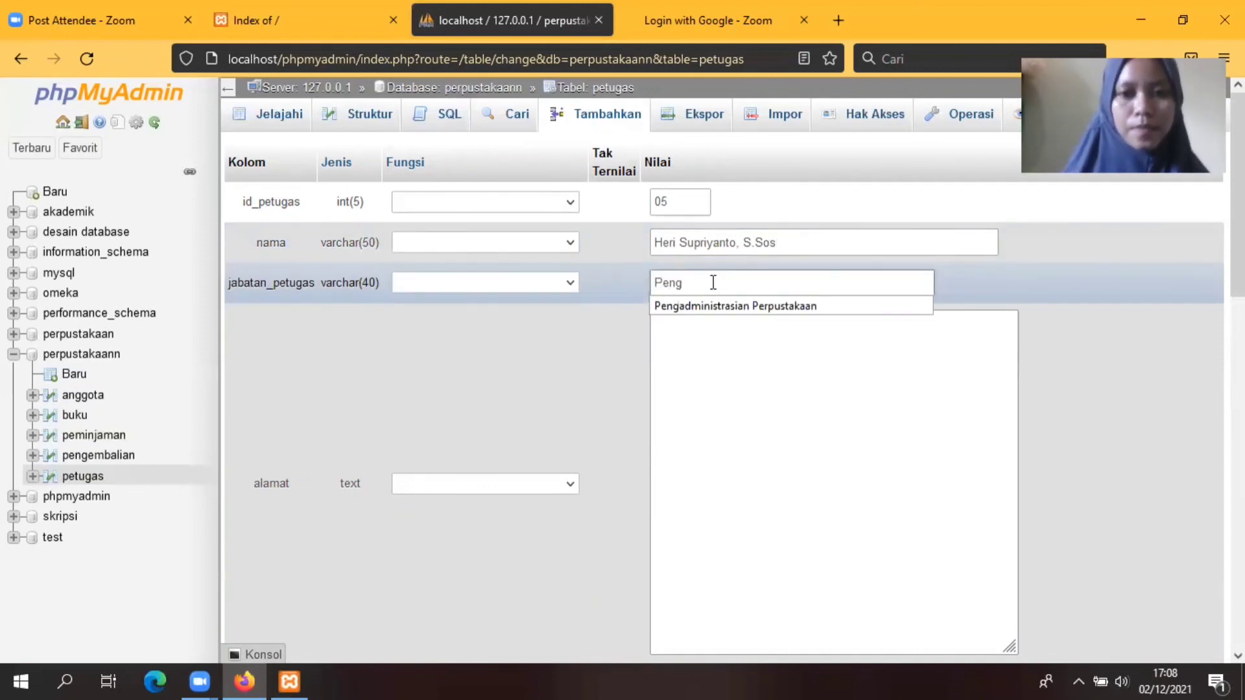
text(ng)
click(753, 306)
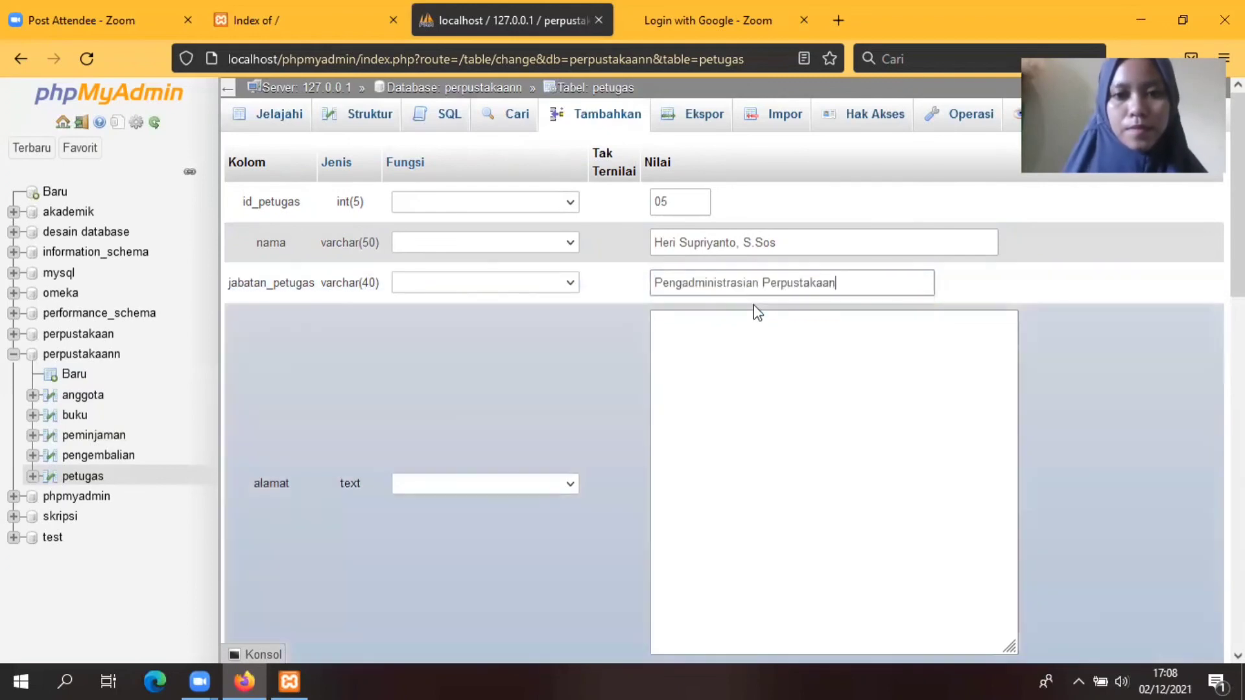
Step: Add the address and phone number, save record 05, and browse all five petugas rows
click(683, 355)
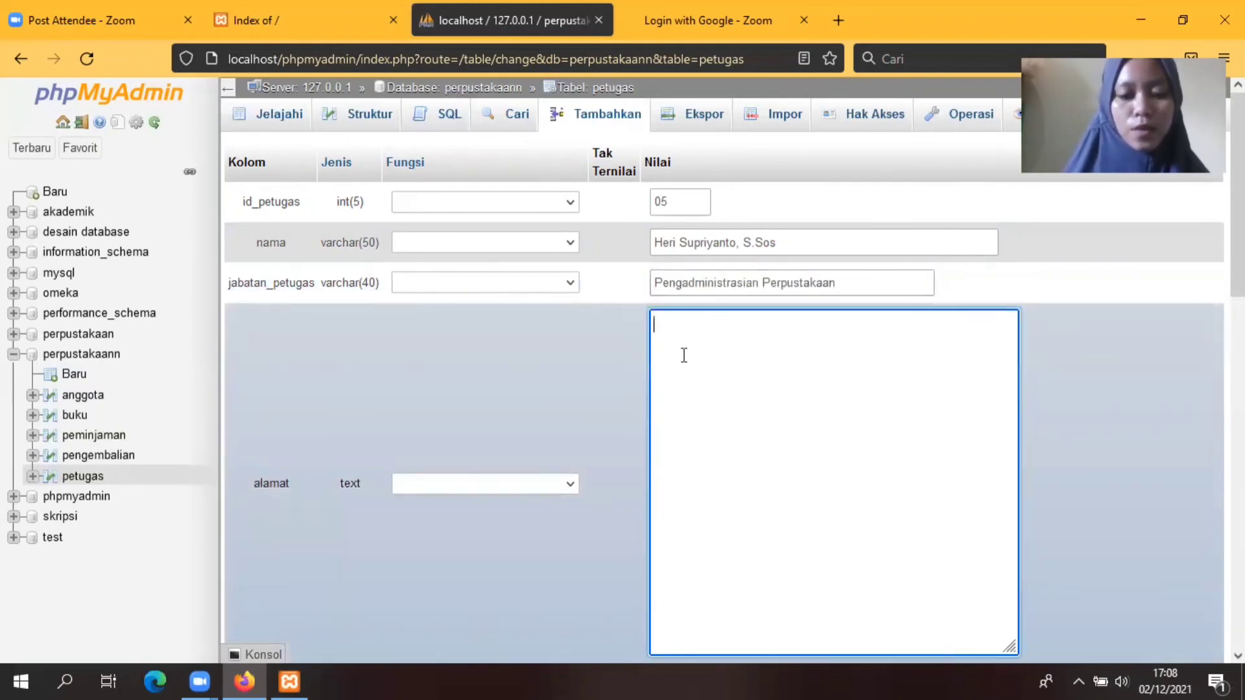
text(Sawah l)
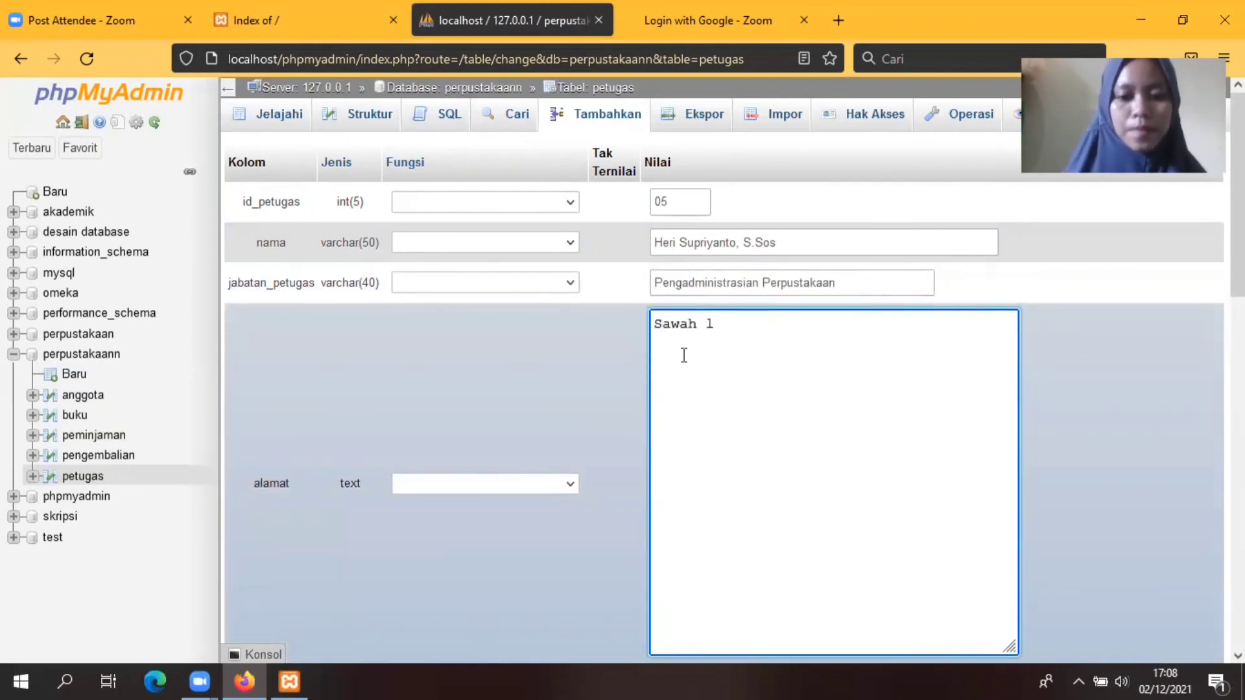
key(BackSpace)
text(Lebar)
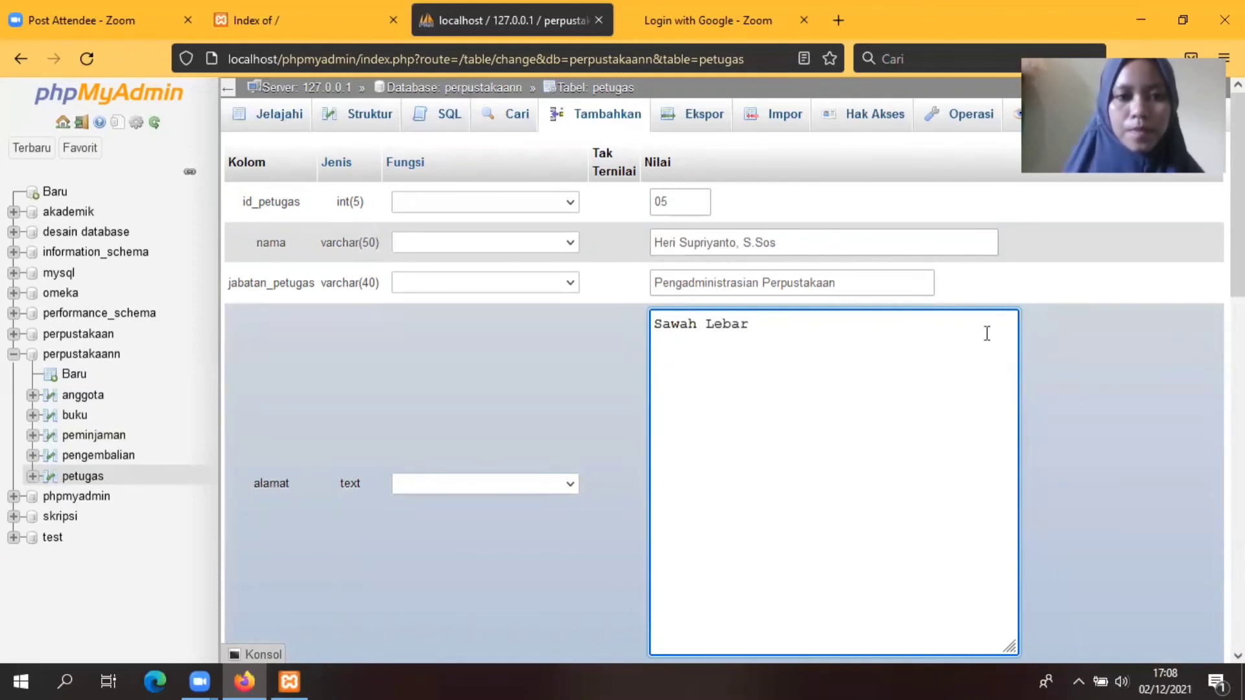
scroll(819, 394, down, 5)
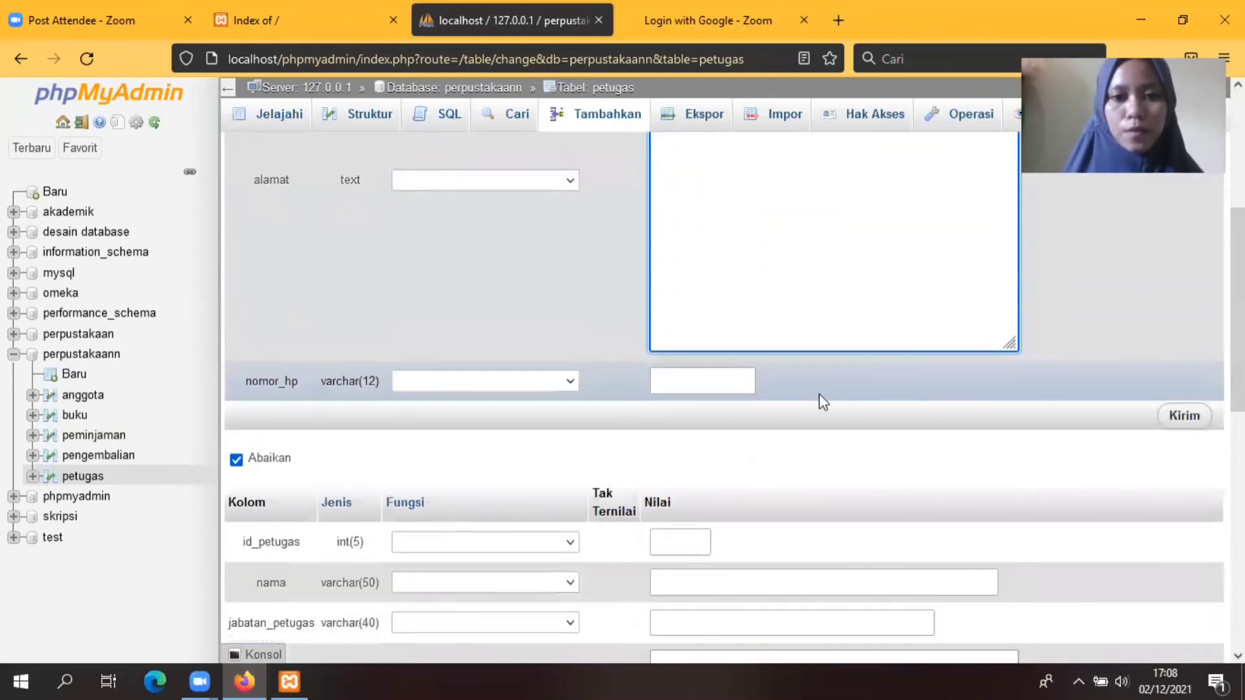
click(698, 383)
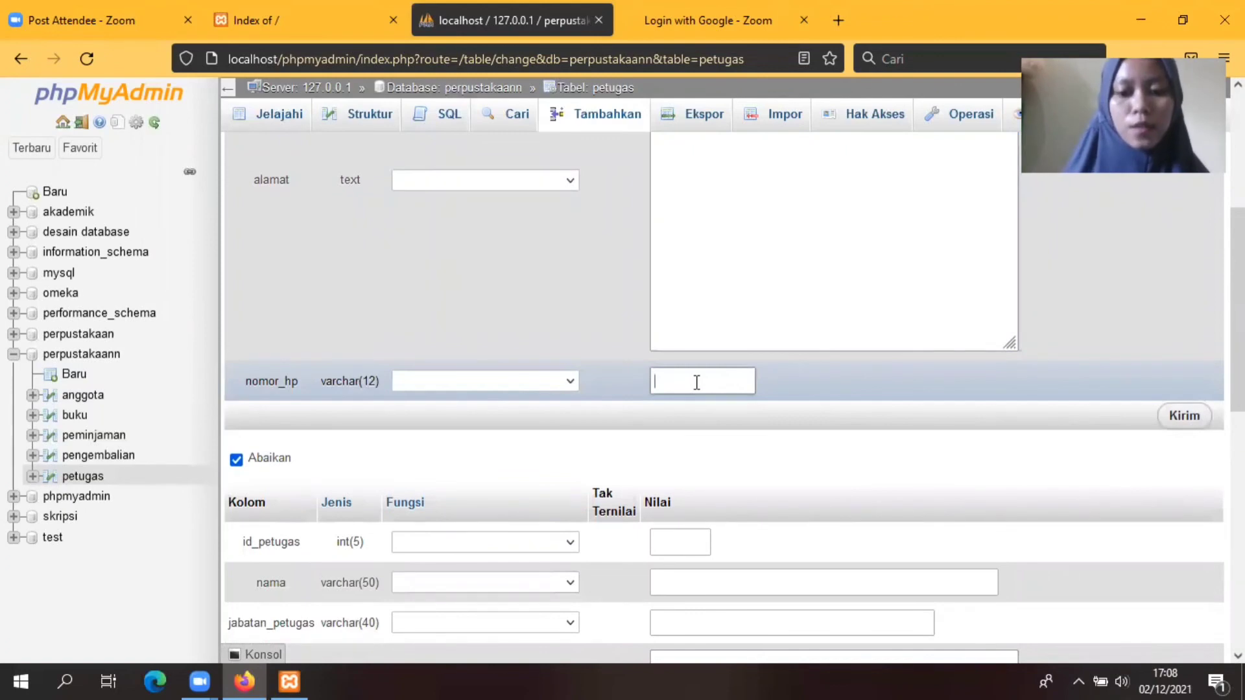
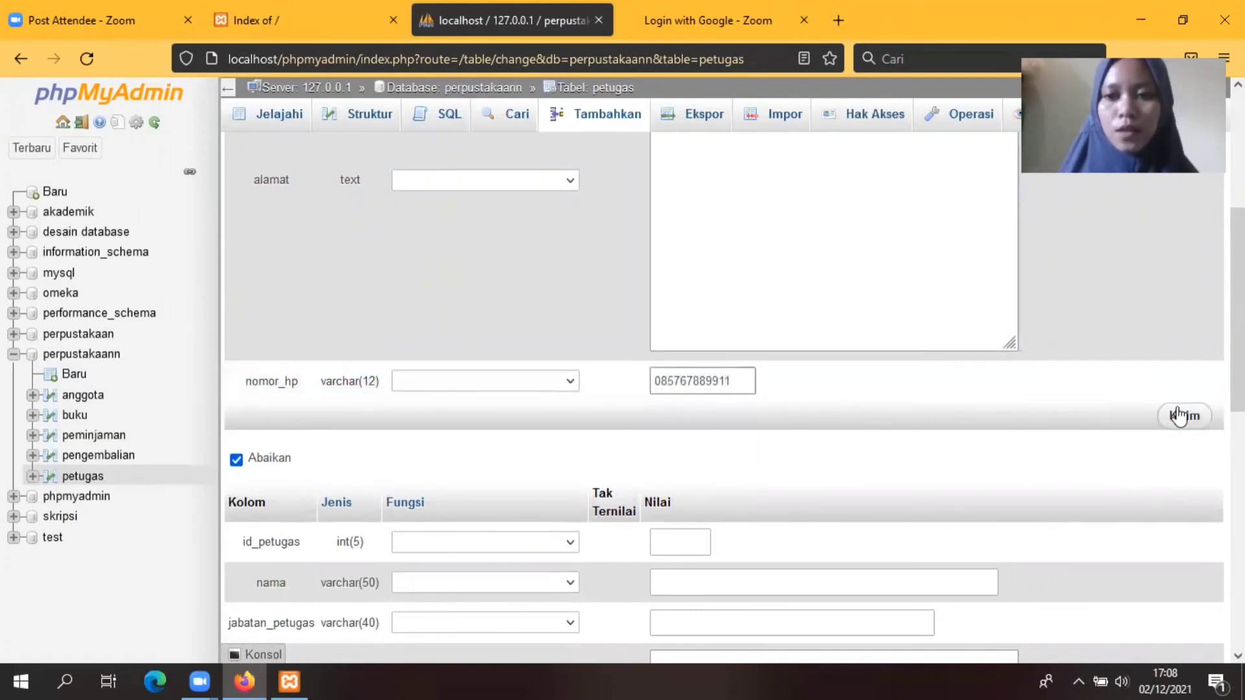
click(1184, 417)
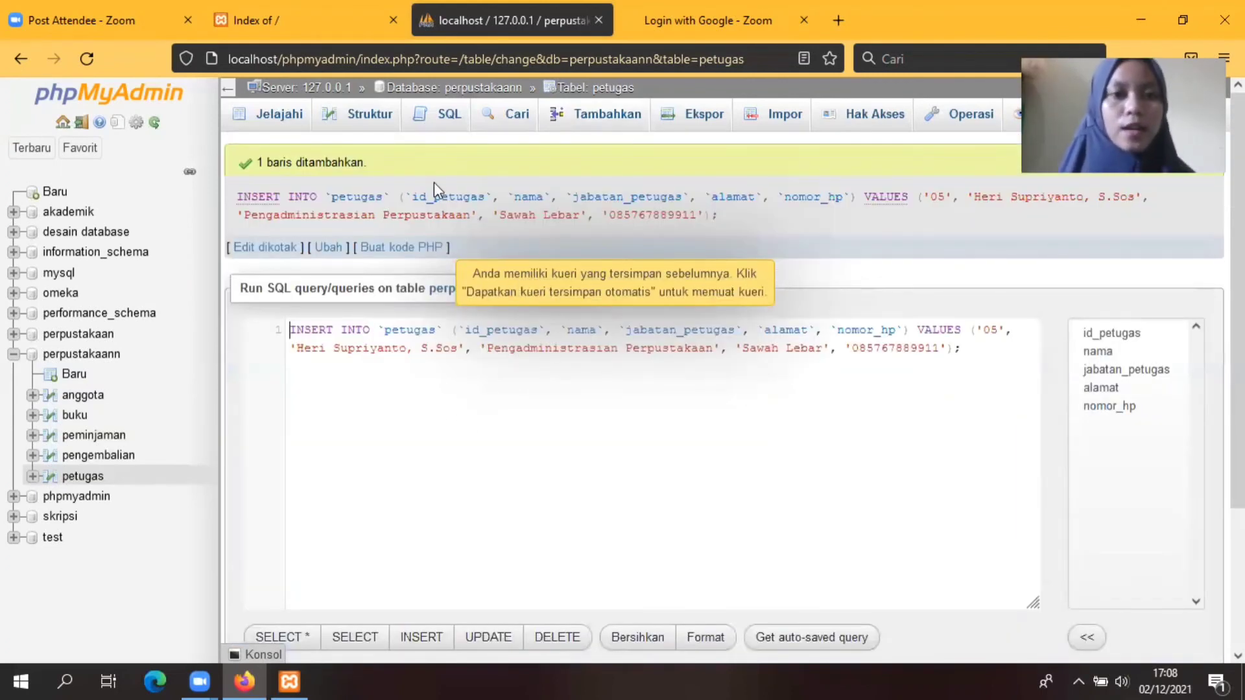
click(274, 120)
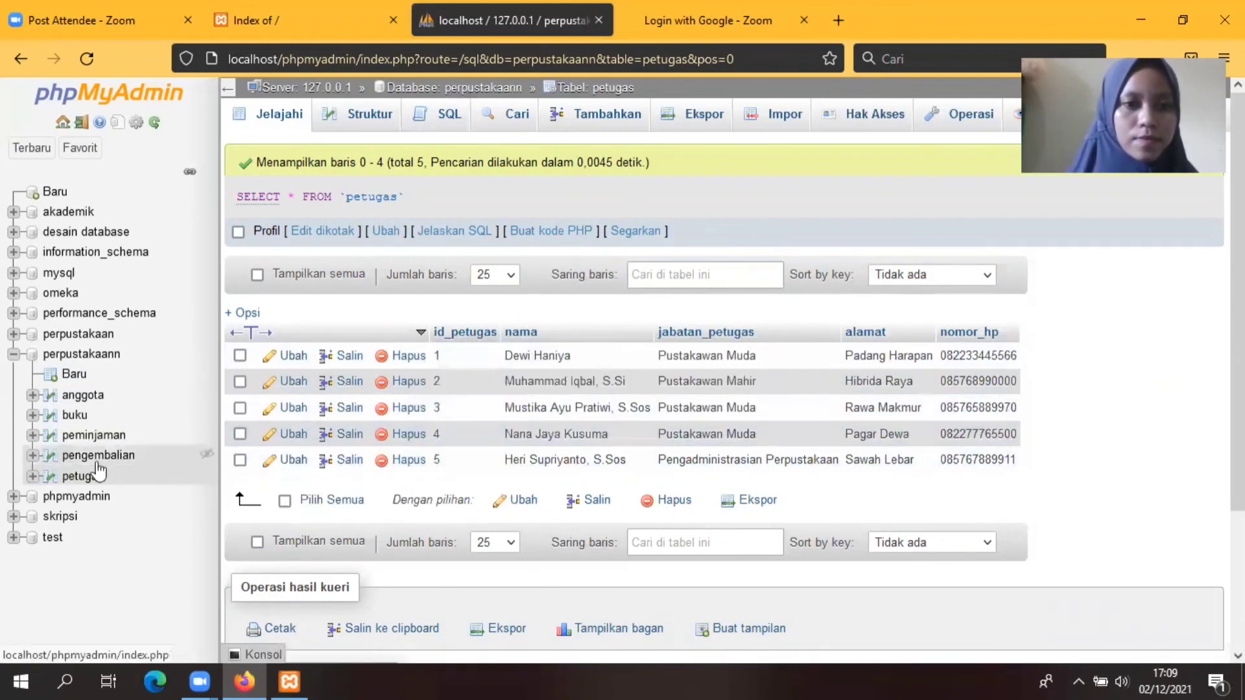
Step: Open the perpustakaann database overview listing five tables of 5 rows each, 25 in total
click(69, 357)
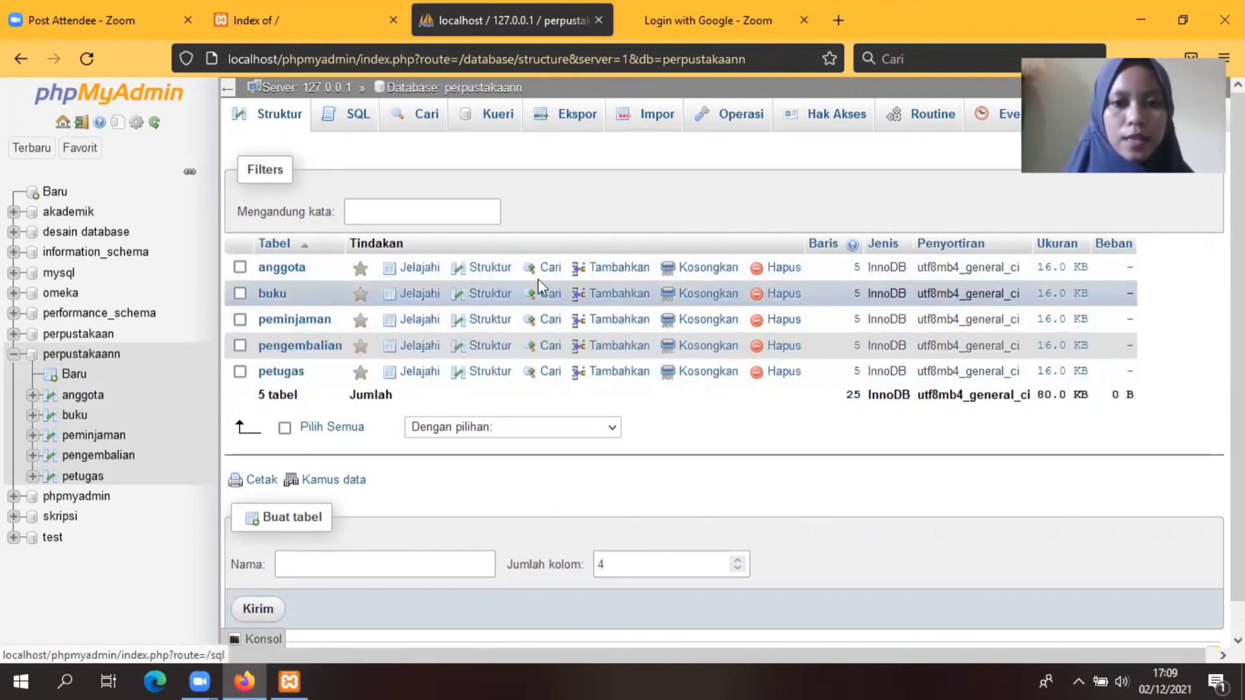
Step: Browse anggota, buku, peminjaman, pengembalian and petugas in turn to check their five records
click(419, 271)
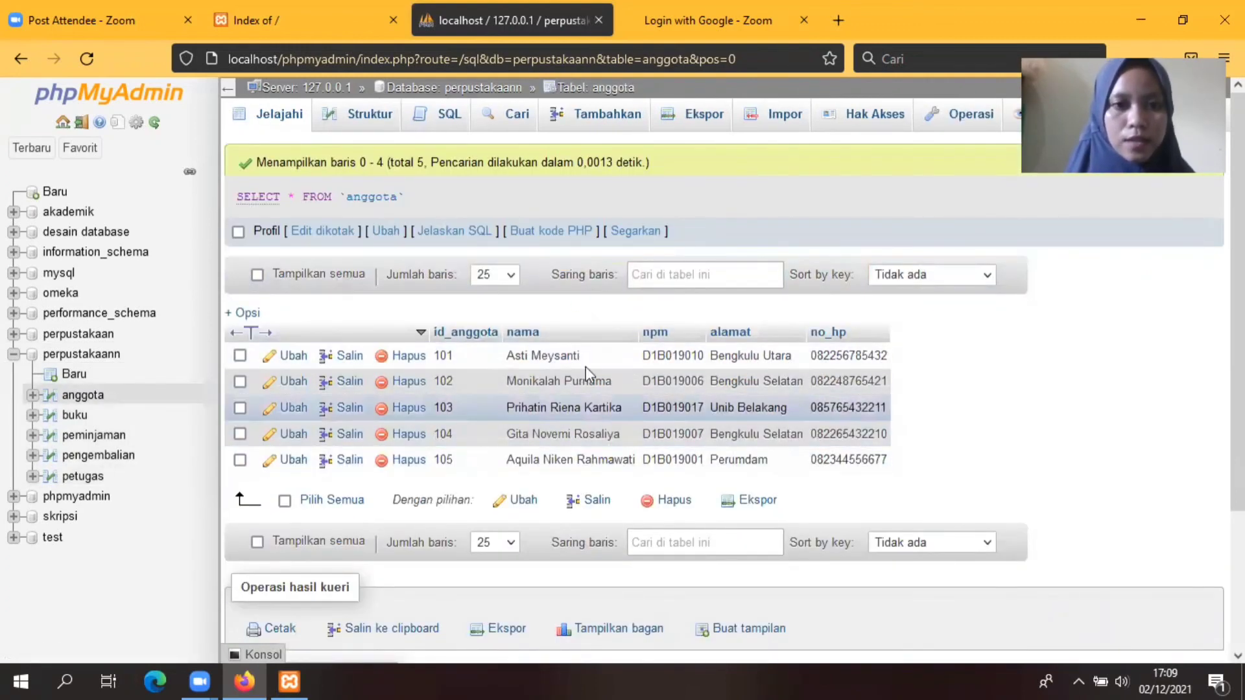
click(80, 418)
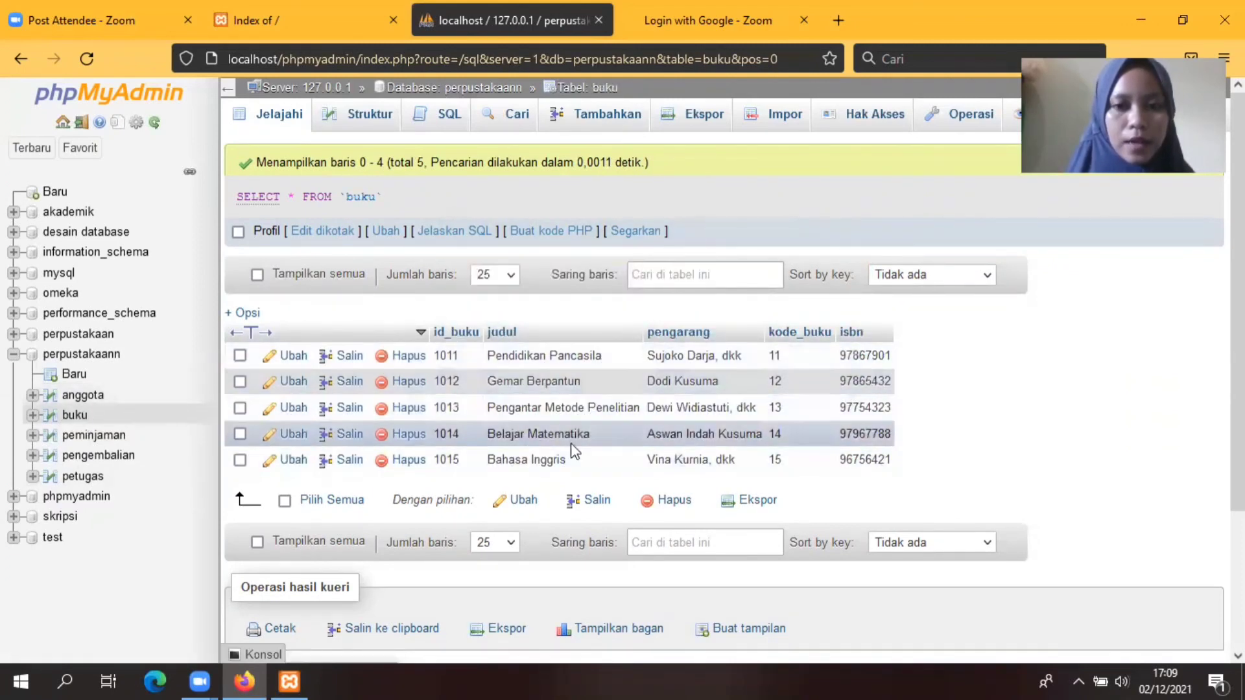
click(91, 438)
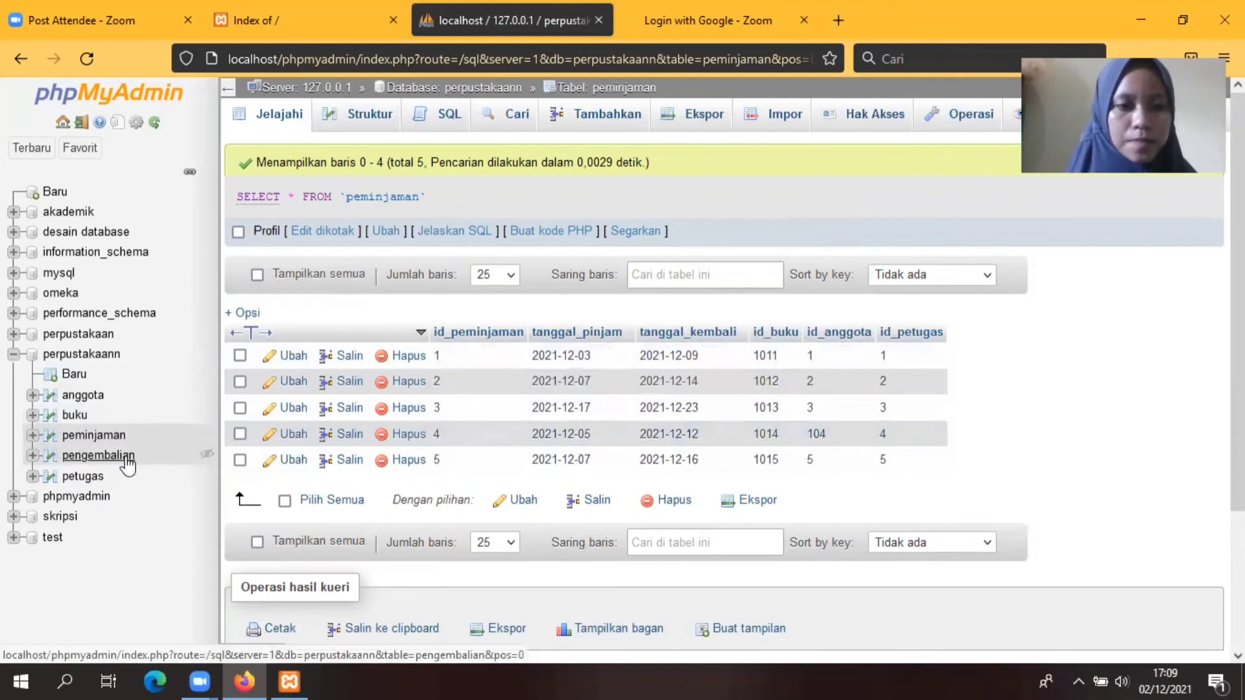
click(97, 456)
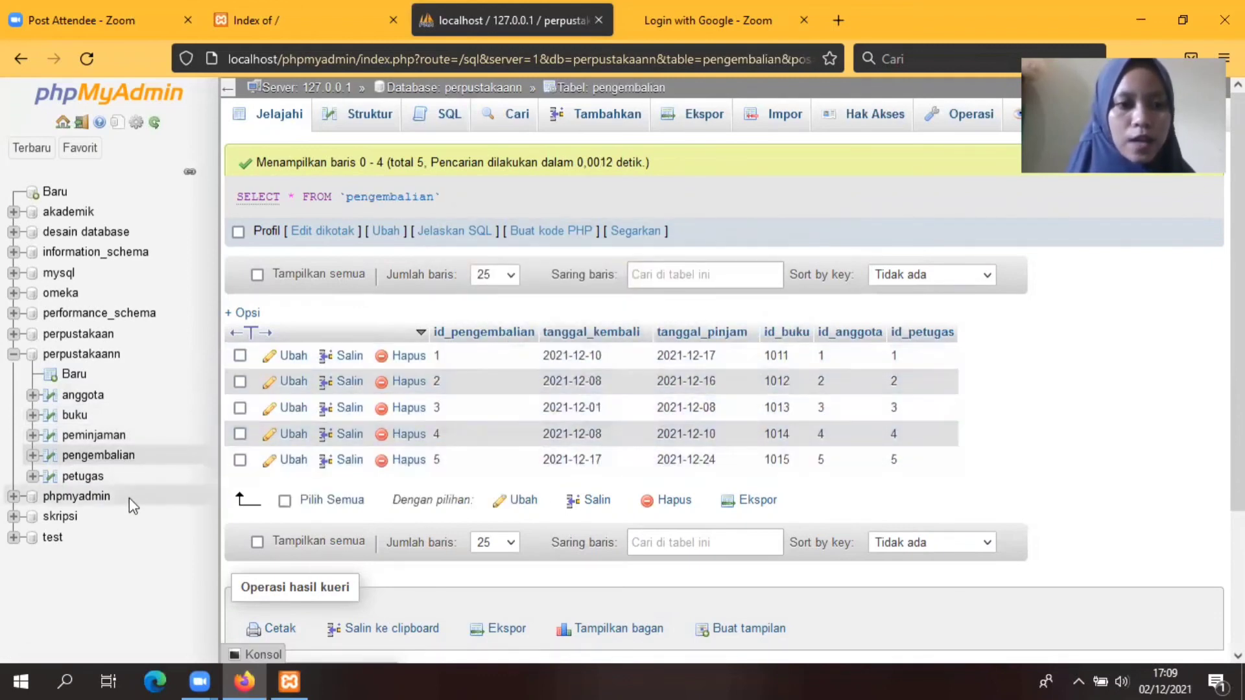
click(81, 480)
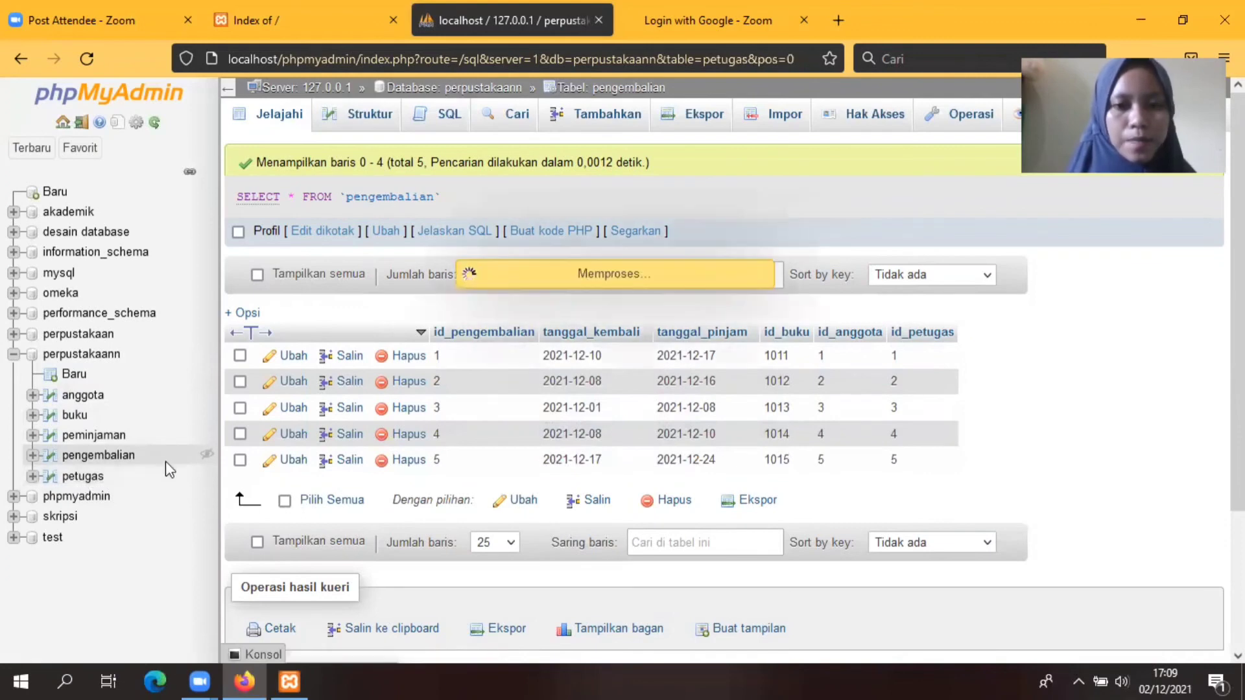